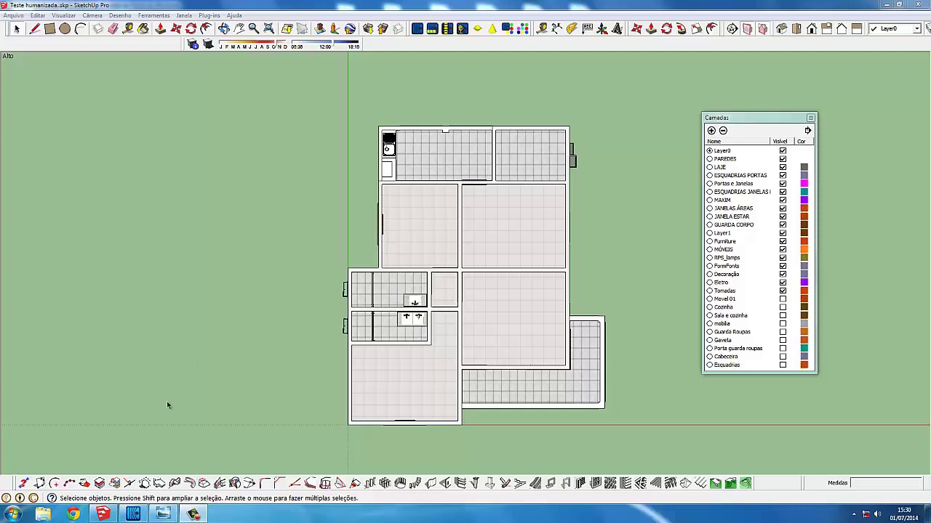
Make the Movel 01, Cozinha, Sala e cozinha, mobilia, Guarda Roupas, Gaveta, Porta guarda roupas, Cabeceira and Esquadrias layers visible
{"action": "left_click", "coordinate": [163, 514]}
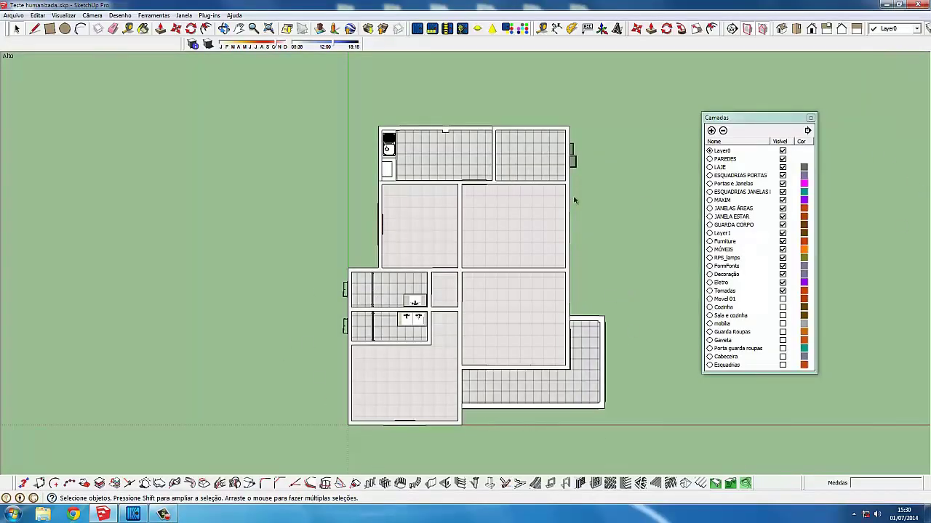
{"action": "left_click", "coordinate": [783, 299]}
{"action": "left_click", "coordinate": [783, 307]}
{"action": "left_click", "coordinate": [783, 315]}
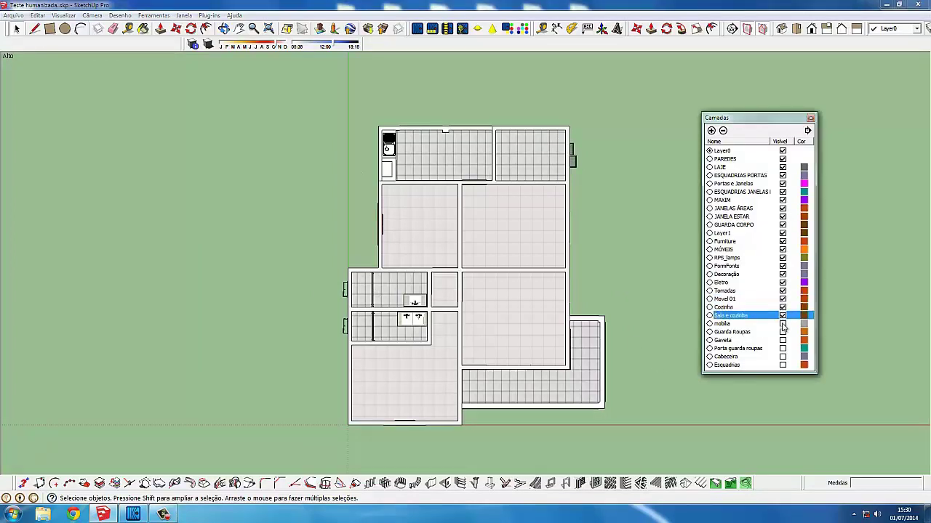
{"action": "left_click", "coordinate": [783, 324]}
{"action": "left_click", "coordinate": [783, 331]}
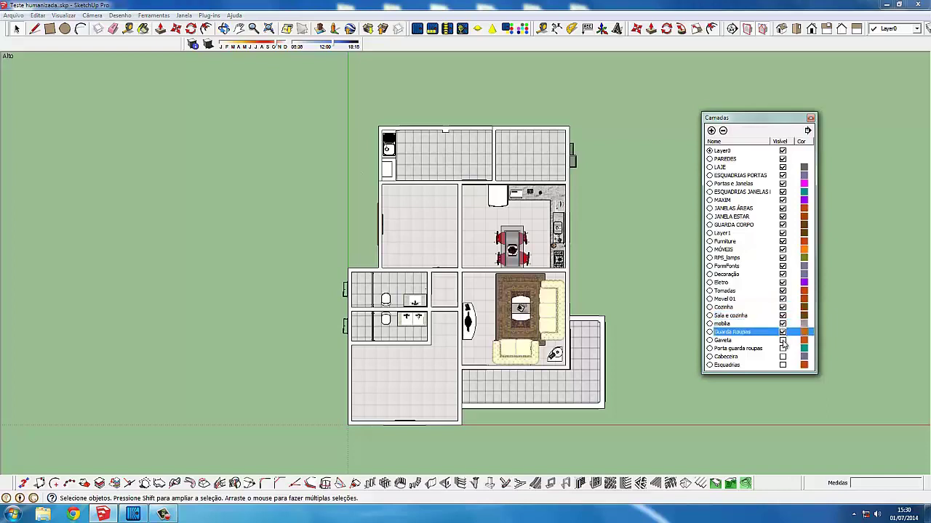
{"action": "left_click", "coordinate": [783, 340]}
{"action": "left_click", "coordinate": [783, 348]}
{"action": "left_click", "coordinate": [784, 356]}
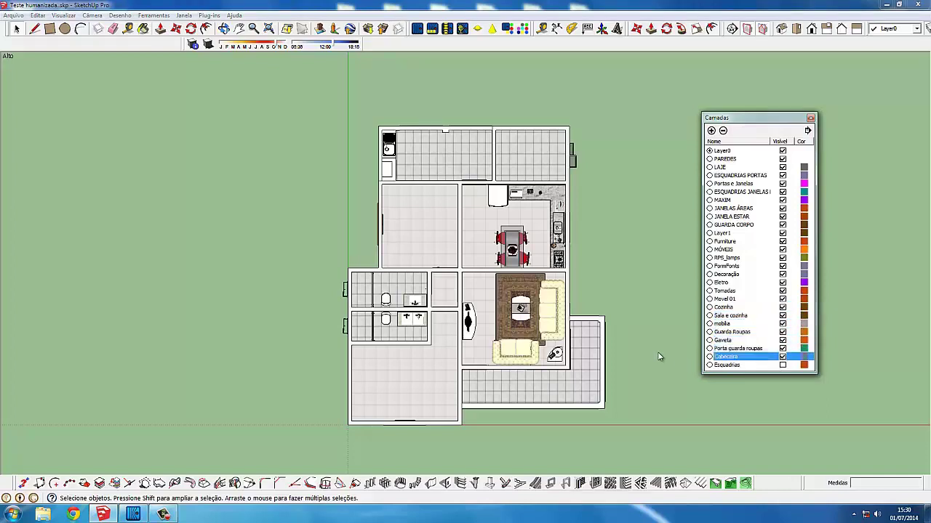
{"action": "left_click", "coordinate": [783, 365]}
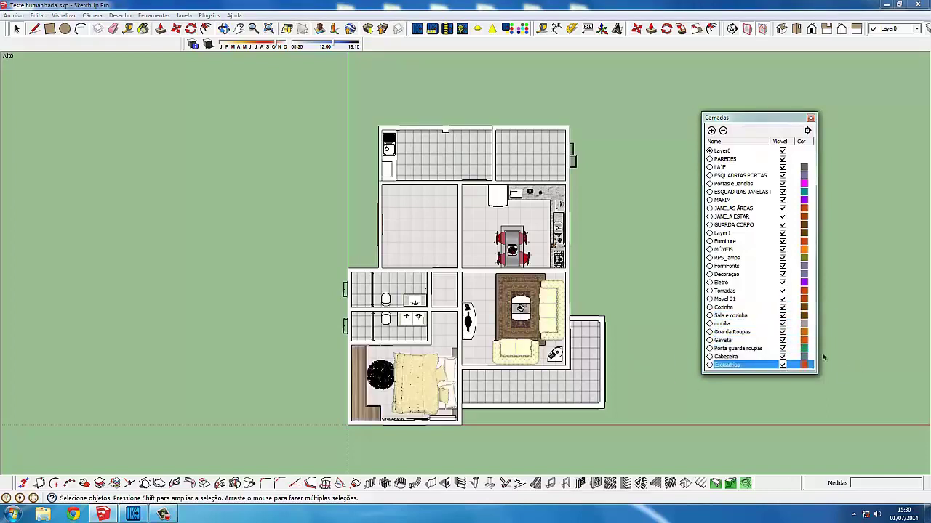
Close the layers list and switch the camera to Perspectiva projection
{"action": "left_click", "coordinate": [810, 117]}
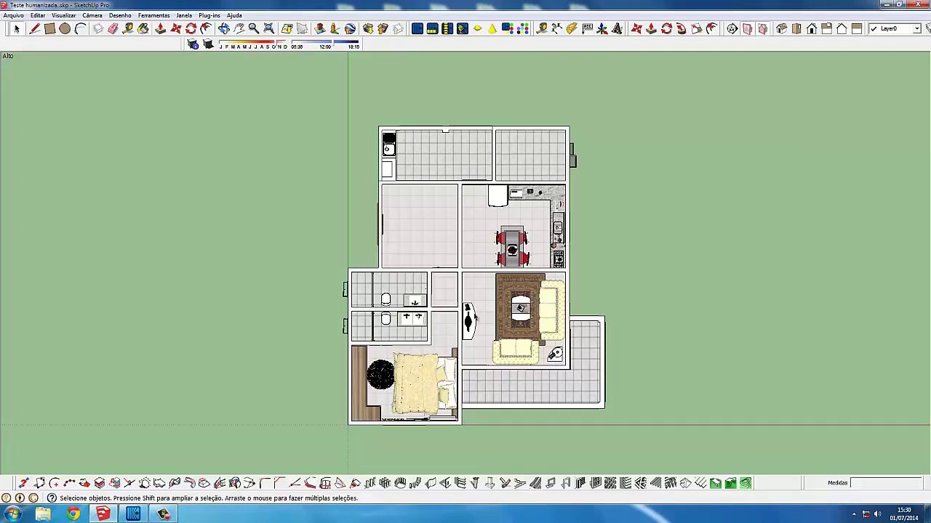
{"action": "scroll", "coordinate": [474, 317], "scroll_direction": "down", "scroll_amount": 2}
{"action": "scroll", "coordinate": [459, 294], "scroll_direction": "down", "scroll_amount": 1}
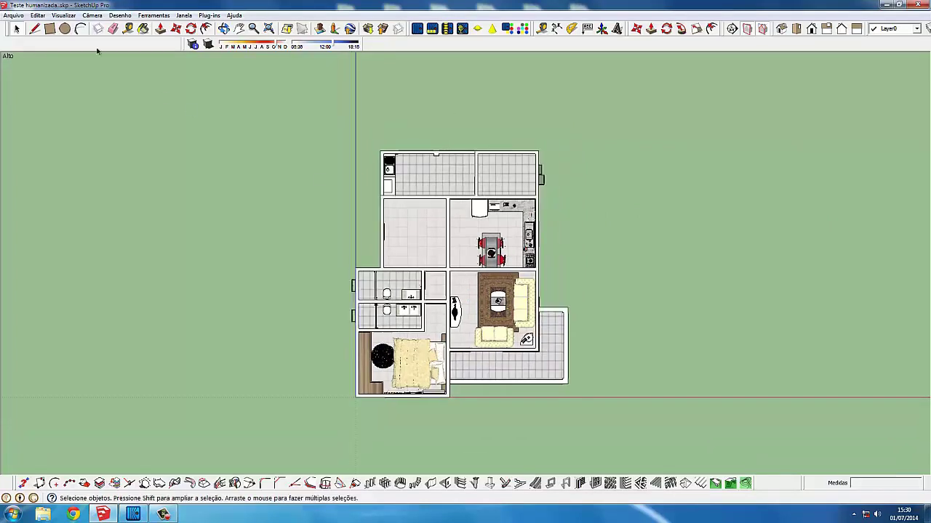
{"action": "left_click", "coordinate": [93, 15]}
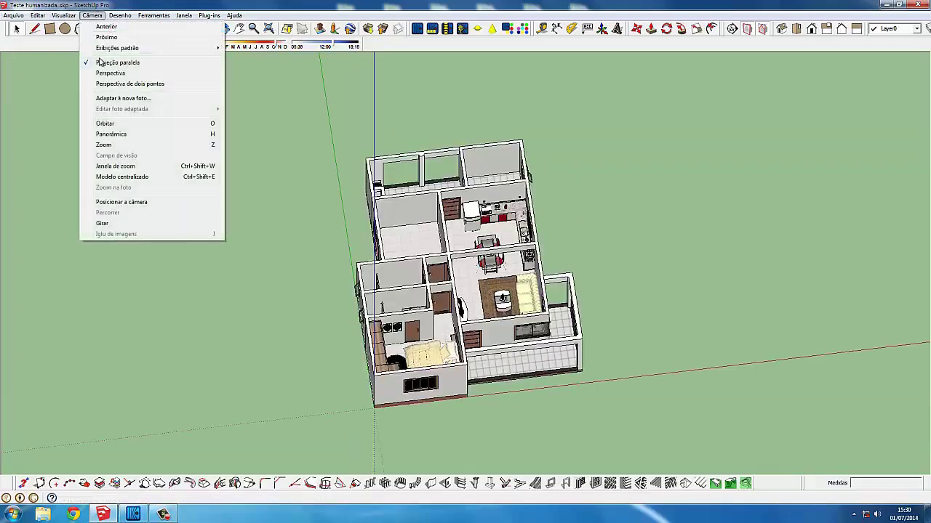
{"action": "left_click", "coordinate": [111, 73]}
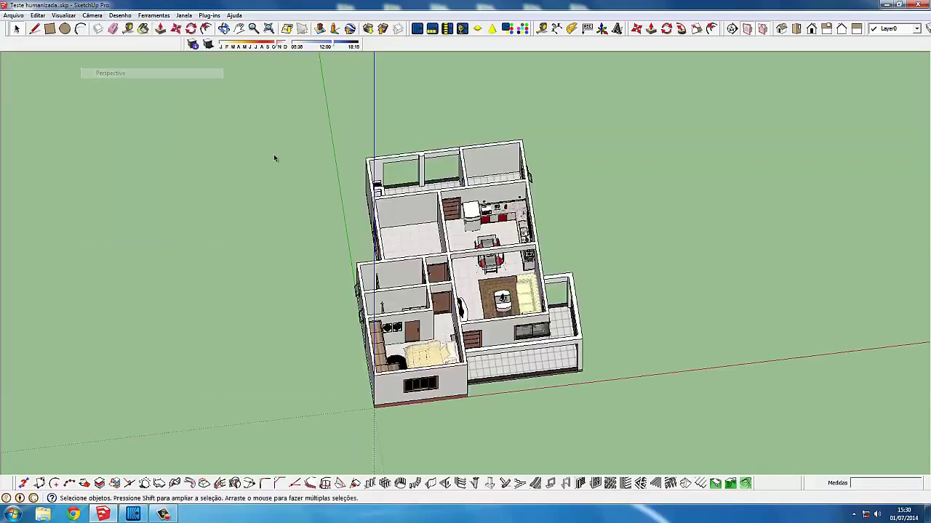
Orbit the house to a low angle showing its front facade
{"action": "scroll", "coordinate": [479, 304], "scroll_direction": "up", "scroll_amount": 2}
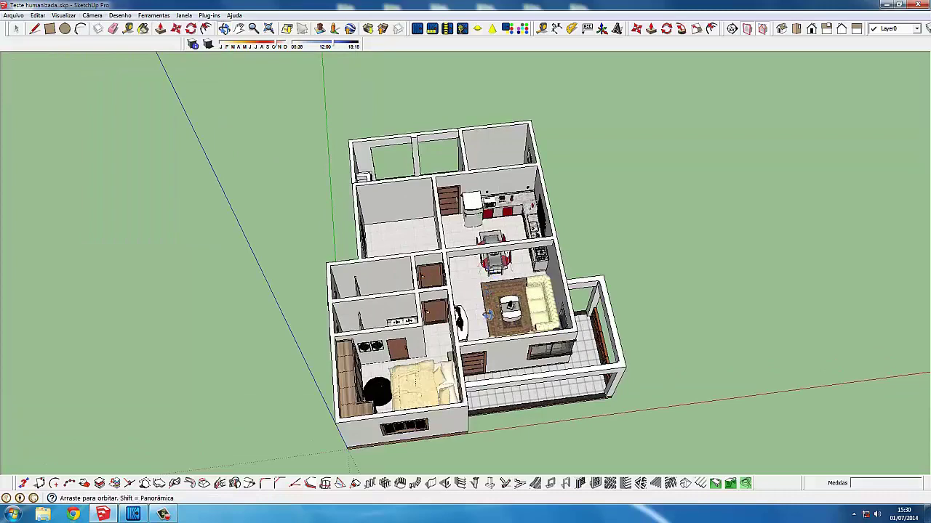
{"action": "middle_click", "coordinate": [486, 313]}
{"action": "middle_click_drag", "start_coordinate": [349, 370], "coordinate": [471, 252]}
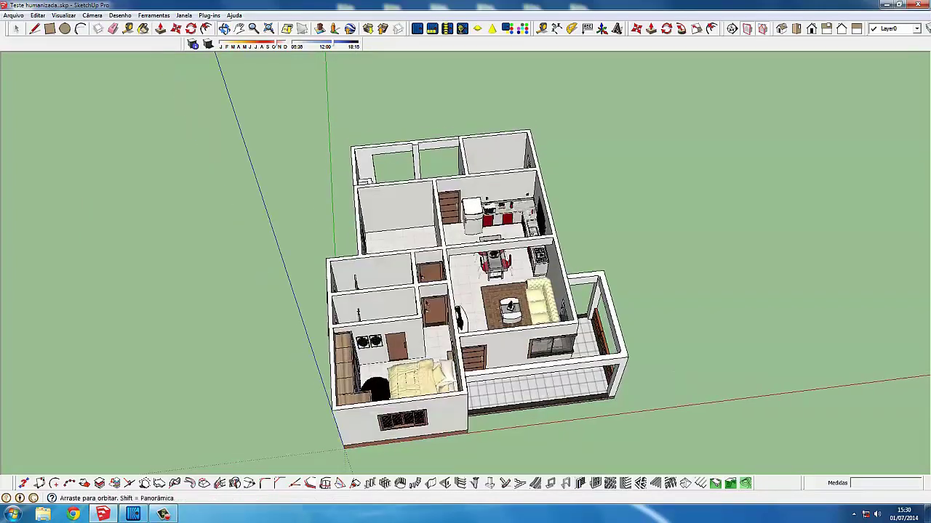
{"action": "mouse_move", "coordinate": [342, 349]}
{"action": "middle_mouse_down"}
{"action": "mouse_move", "coordinate": [471, 168]}
{"action": "mouse_move", "coordinate": [411, 256]}
{"action": "mouse_move", "coordinate": [408, 306]}
{"action": "middle_mouse_up"}
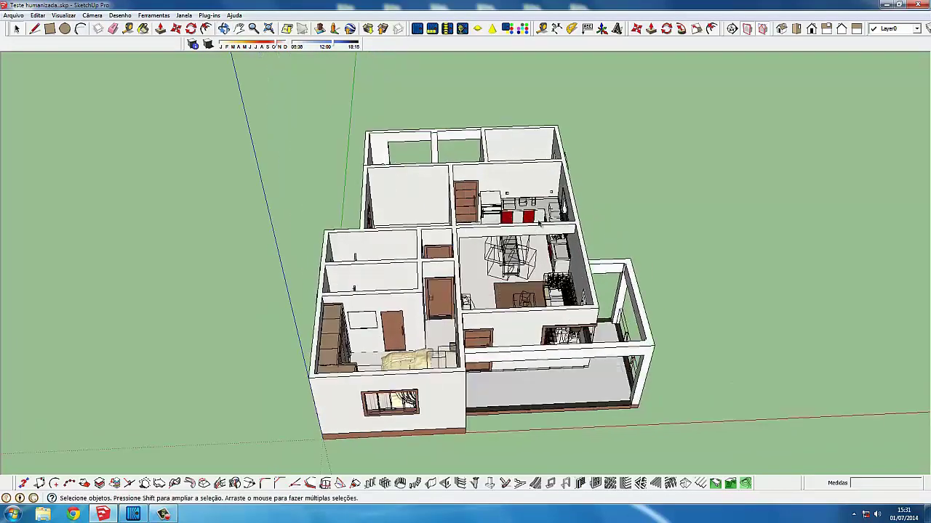
{"action": "scroll", "coordinate": [555, 202], "scroll_direction": "up", "scroll_amount": 2}
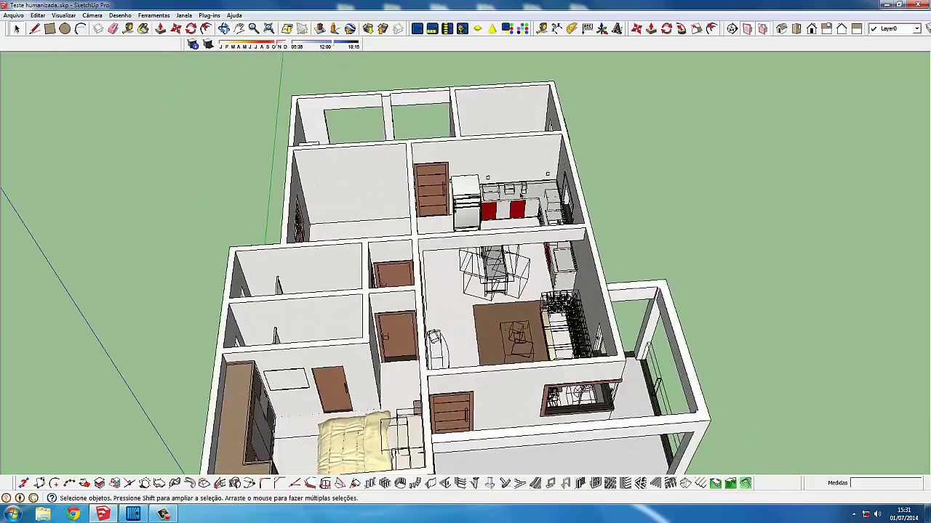
{"action": "scroll", "coordinate": [511, 220], "scroll_direction": "up", "scroll_amount": 2}
{"action": "scroll", "coordinate": [560, 211], "scroll_direction": "down", "scroll_amount": 2}
{"action": "middle_click_drag", "start_coordinate": [560, 210], "coordinate": [258, 430]}
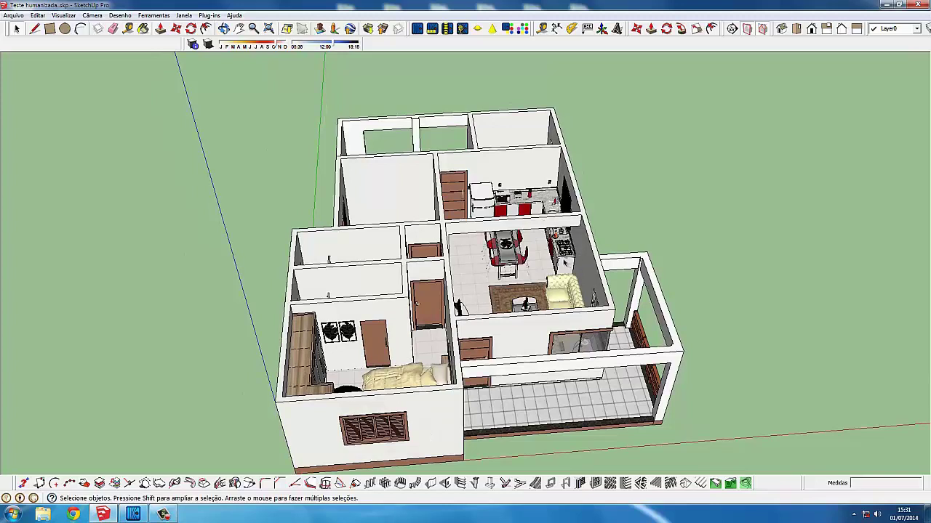
Select the kitchen/living-room groups, the bedroom headboard and the bedroom furniture group
{"action": "left_click", "coordinate": [564, 263]}
{"action": "left_click", "coordinate": [567, 306]}
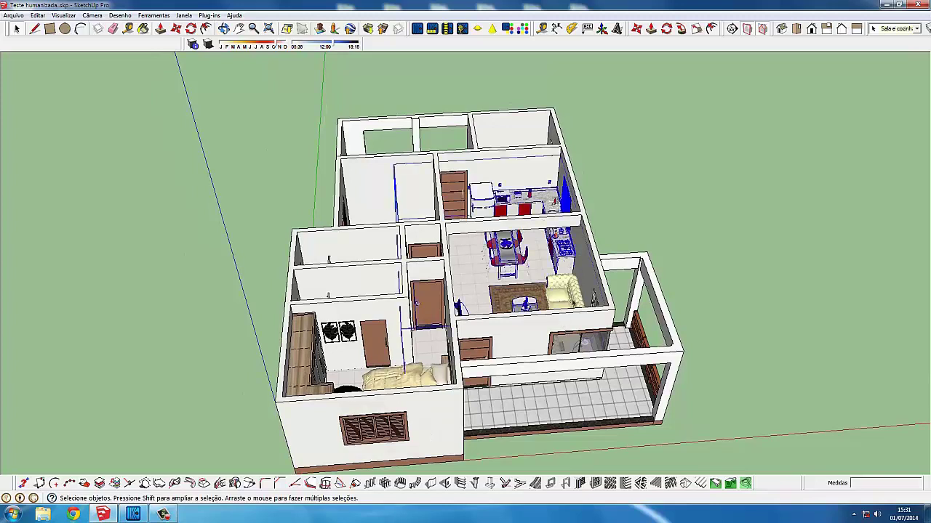
{"action": "left_click", "coordinate": [675, 192]}
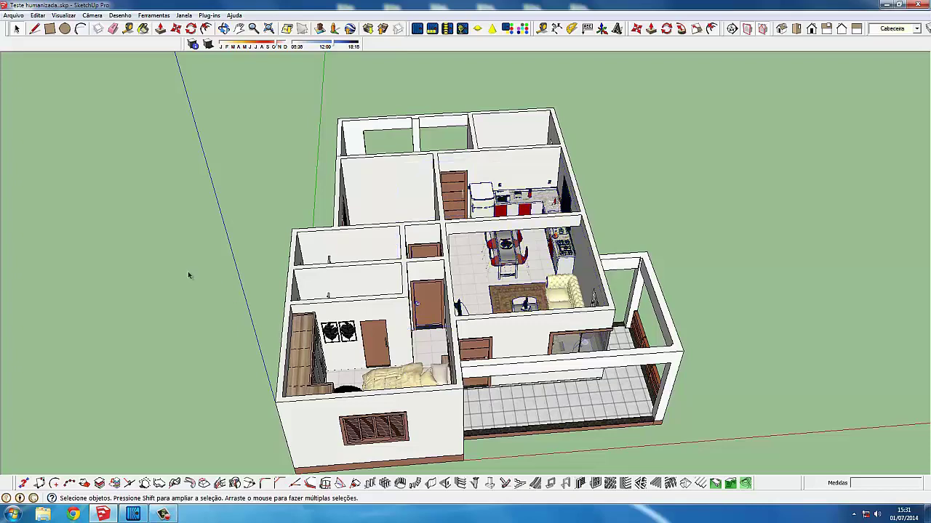
{"action": "left_click", "coordinate": [403, 383]}
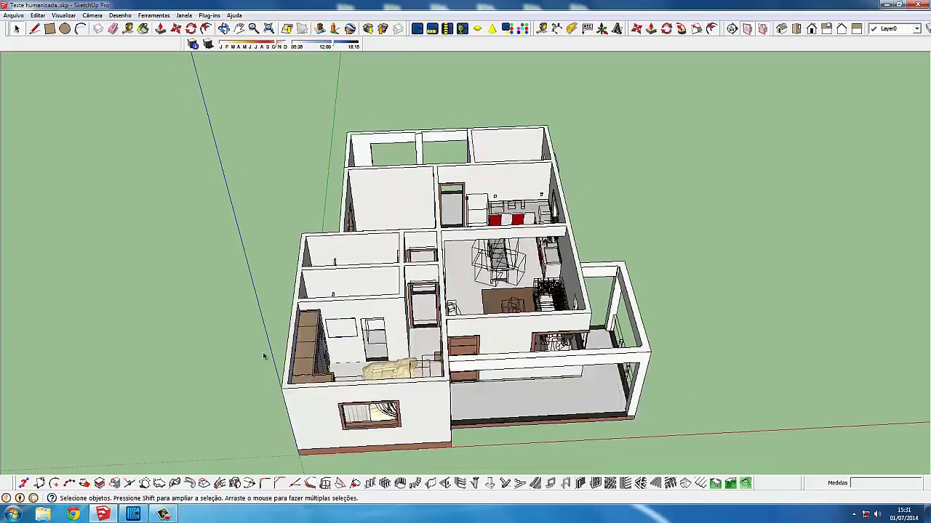
Orbit to a steeper top-down angle and float the Exibições views toolbar
{"action": "scroll", "coordinate": [323, 214], "scroll_direction": "down", "scroll_amount": 2}
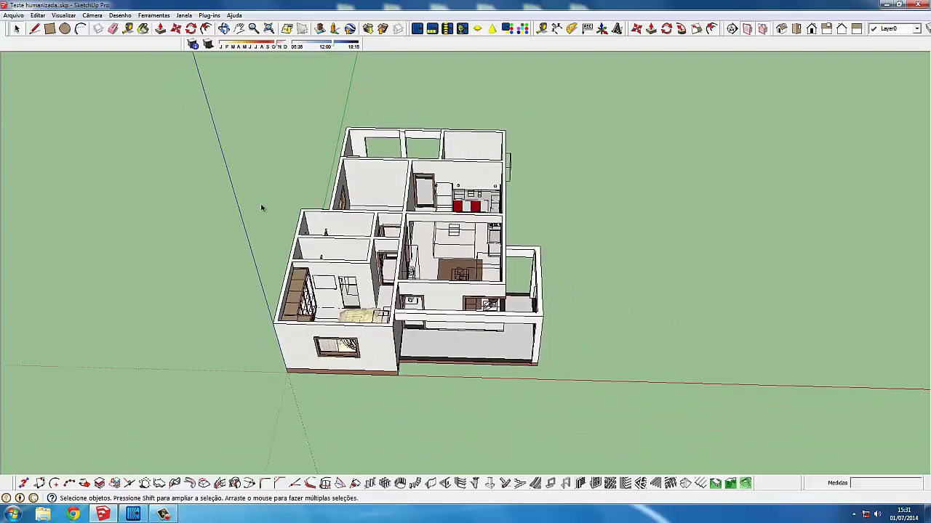
{"action": "middle_click_drag", "start_coordinate": [332, 175], "coordinate": [267, 249]}
{"action": "left_click", "coordinate": [578, 155]}
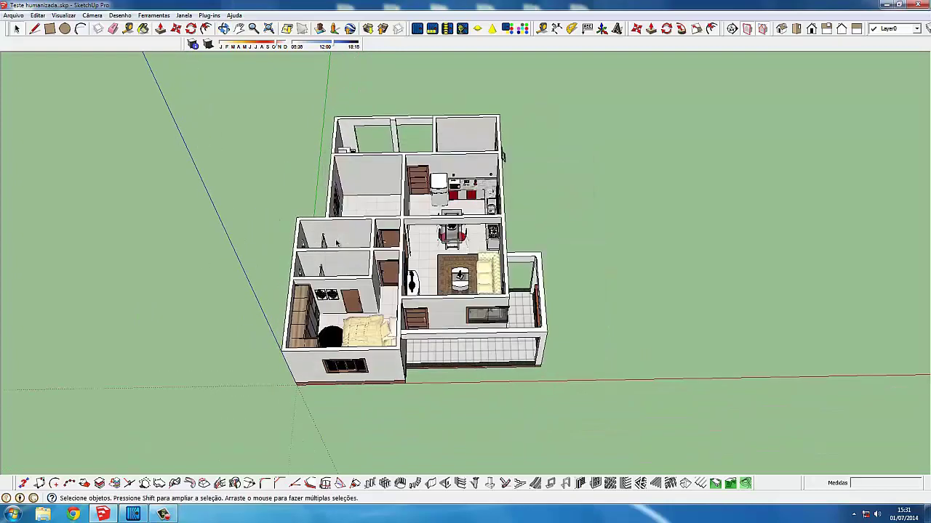
{"action": "mouse_move", "coordinate": [335, 240]}
{"action": "middle_mouse_down"}
{"action": "mouse_move", "coordinate": [341, 305]}
{"action": "mouse_move", "coordinate": [405, 181]}
{"action": "mouse_move", "coordinate": [359, 273]}
{"action": "middle_mouse_up"}
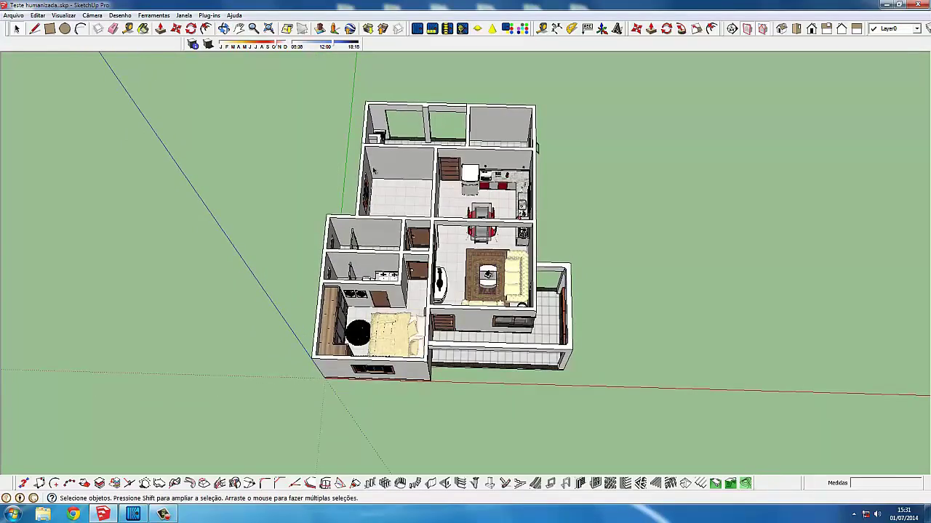
{"action": "middle_click_drag", "start_coordinate": [373, 170], "coordinate": [406, 249]}
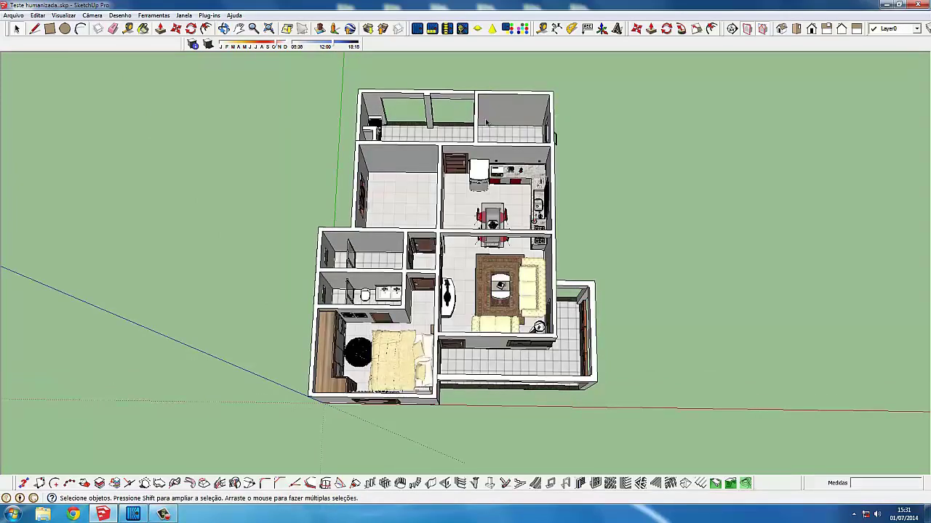
{"action": "middle_click_drag", "start_coordinate": [374, 213], "coordinate": [397, 159]}
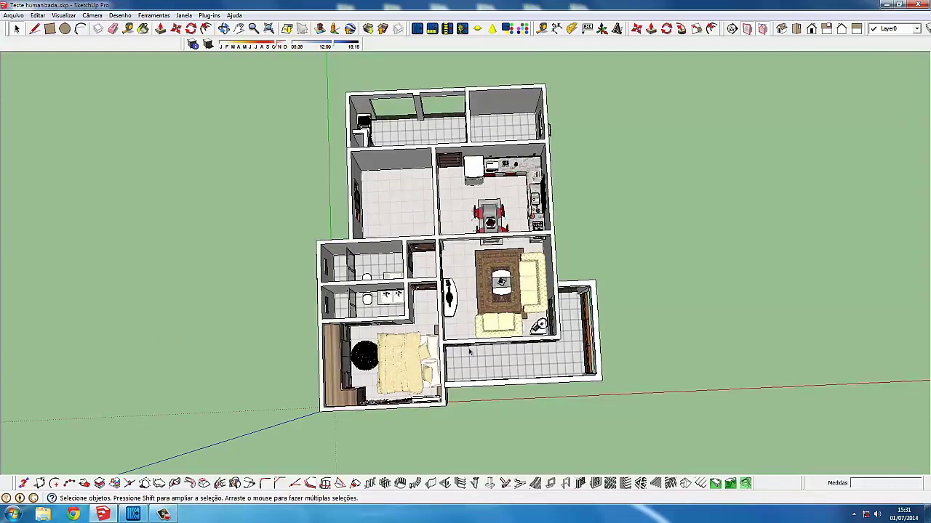
{"action": "middle_click_drag", "start_coordinate": [565, 284], "coordinate": [640, 189]}
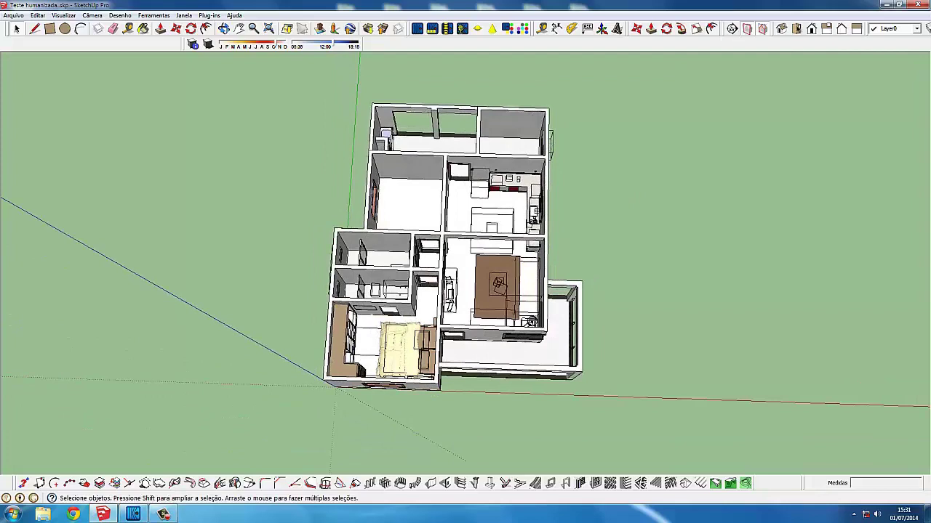
{"action": "left_click_drag", "start_coordinate": [772, 32], "coordinate": [715, 99]}
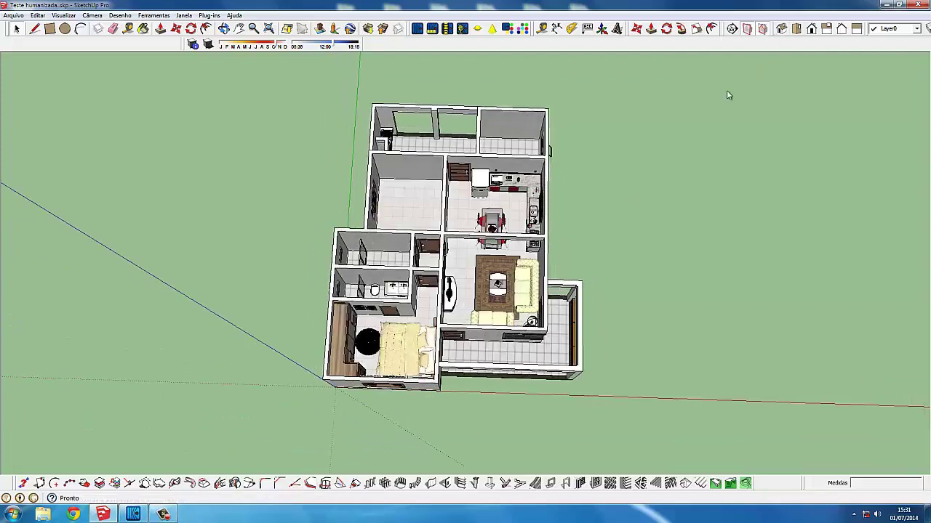
Dock the floating Exibições toolbar back into the top toolbar row
{"action": "left_click", "coordinate": [67, 16]}
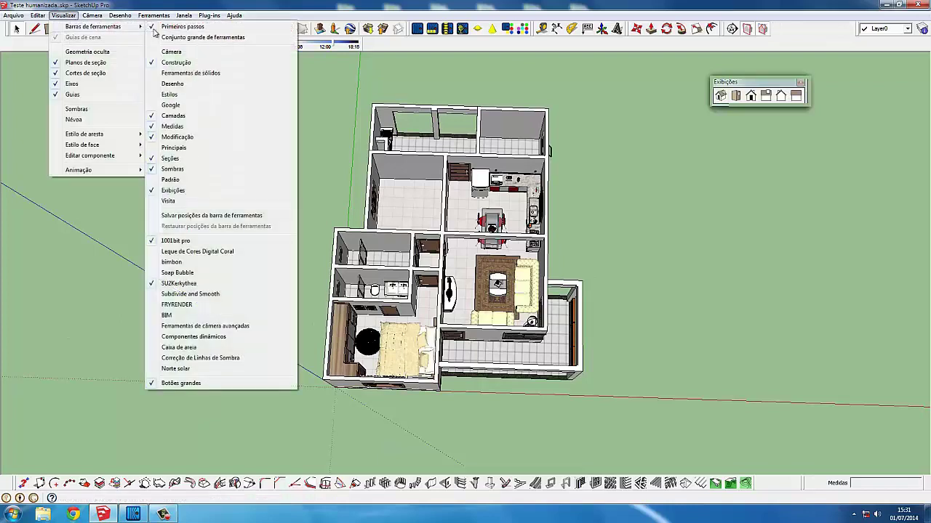
{"action": "mouse_move", "coordinate": [93, 26]}
{"action": "left_click", "coordinate": [749, 82]}
{"action": "left_click_drag", "start_coordinate": [749, 82], "coordinate": [789, 27]}
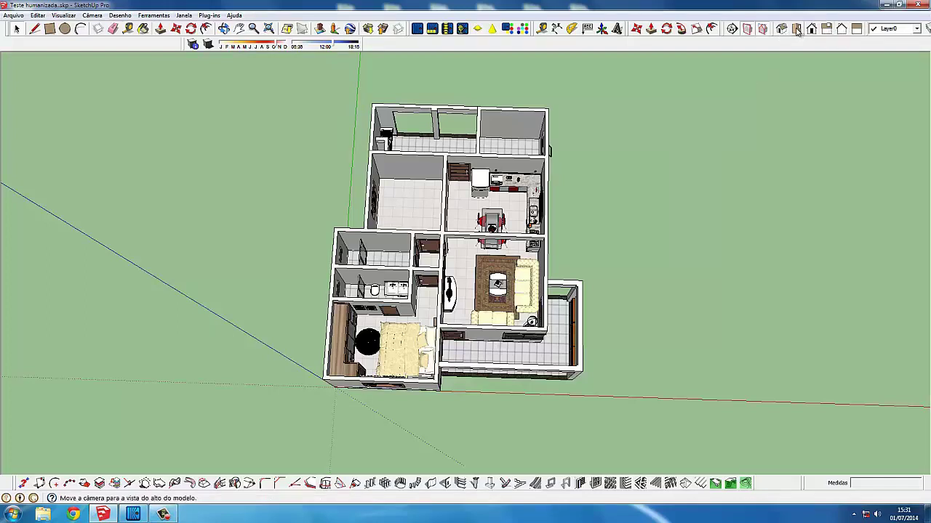
Show the house from the Top view in parallel projection
{"action": "left_click", "coordinate": [797, 29]}
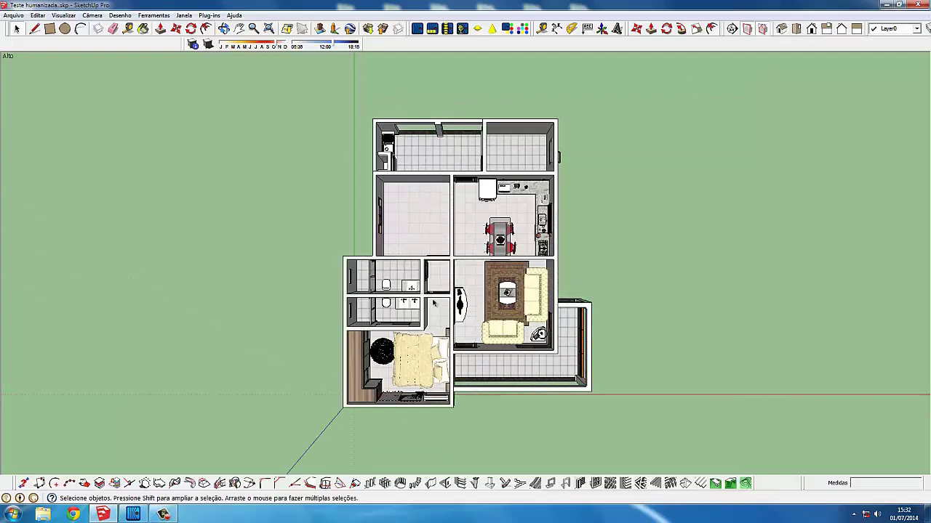
{"action": "scroll", "coordinate": [436, 308], "scroll_direction": "up", "scroll_amount": 2}
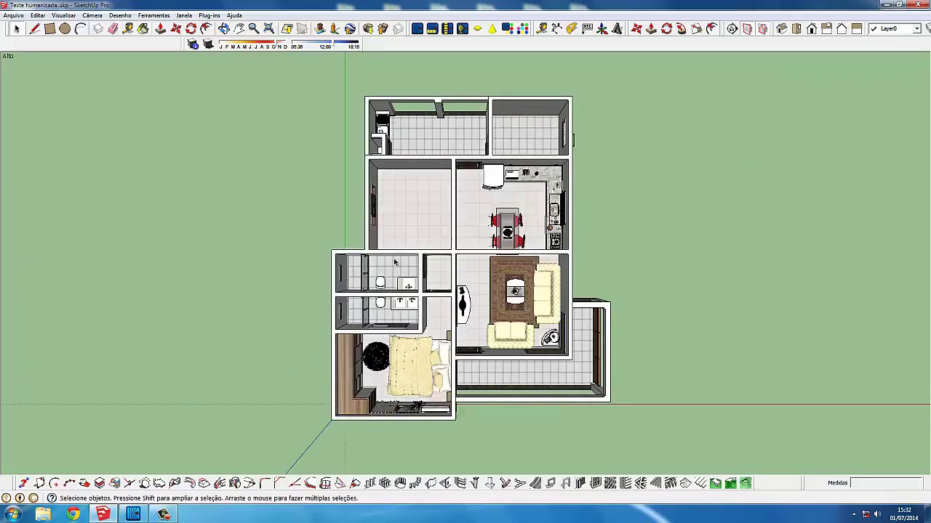
{"action": "scroll", "coordinate": [405, 367], "scroll_direction": "up", "scroll_amount": 1}
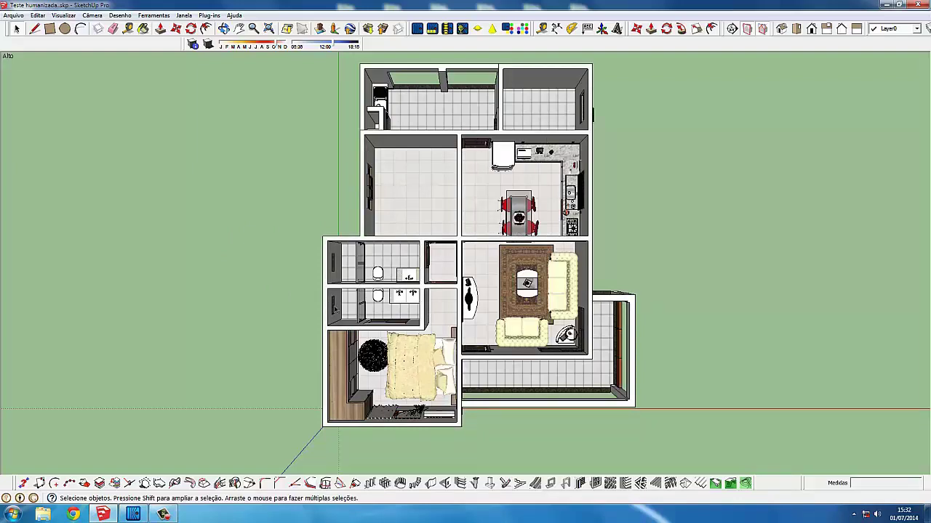
{"action": "left_click", "coordinate": [92, 15]}
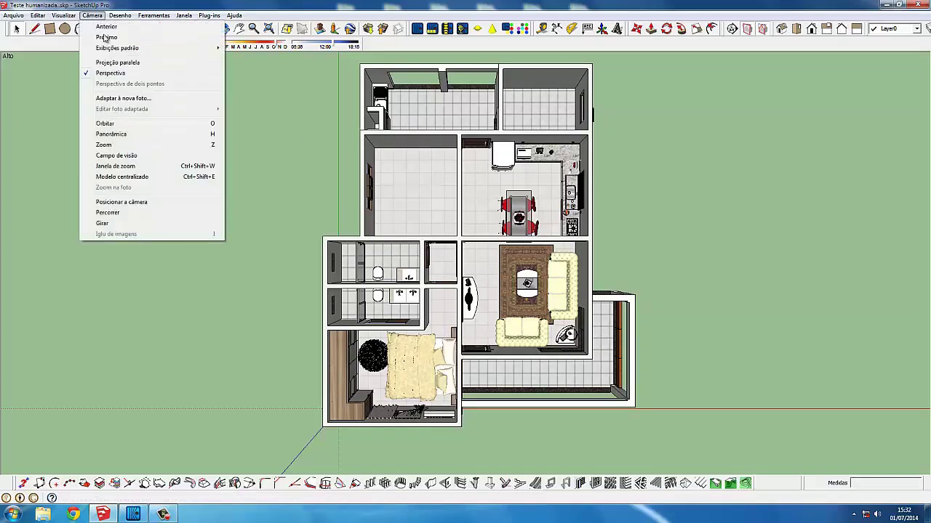
{"action": "left_click", "coordinate": [113, 63]}
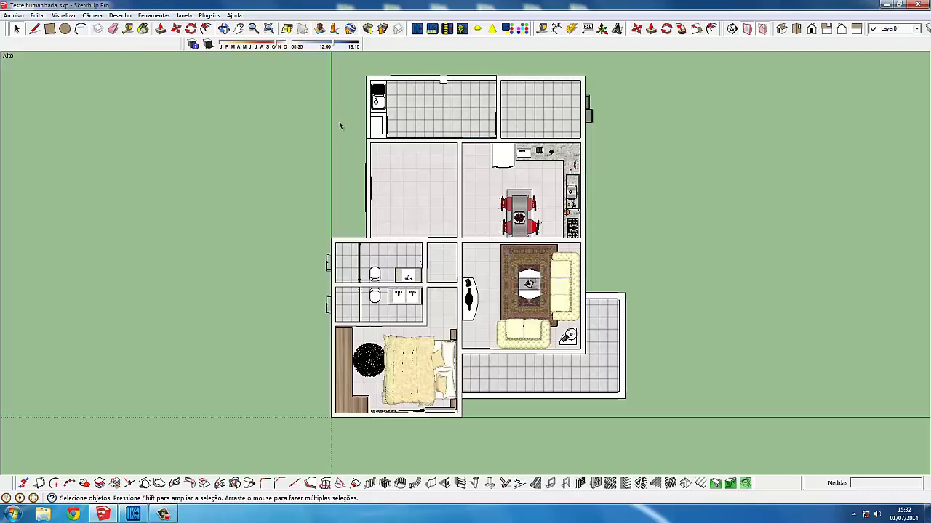
Try the Perspectiva camera, dismiss the colour-scheme warning and close the Visualizar menu
{"action": "left_click", "coordinate": [92, 16]}
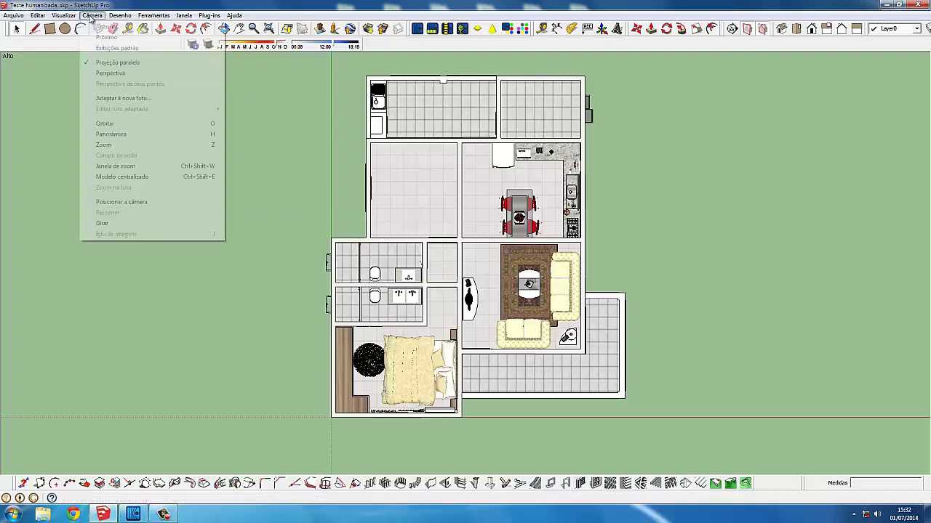
{"action": "left_click", "coordinate": [109, 73]}
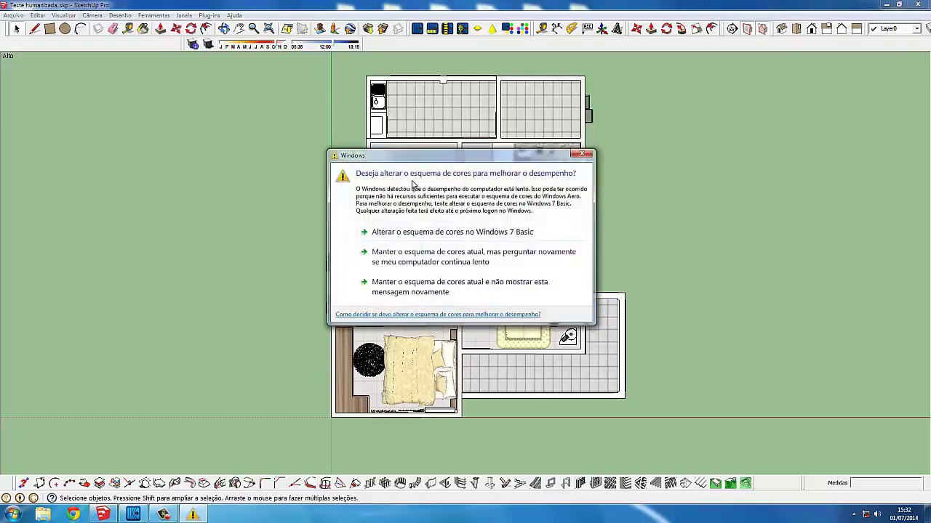
{"action": "left_click", "coordinate": [584, 155]}
{"action": "left_click", "coordinate": [64, 15]}
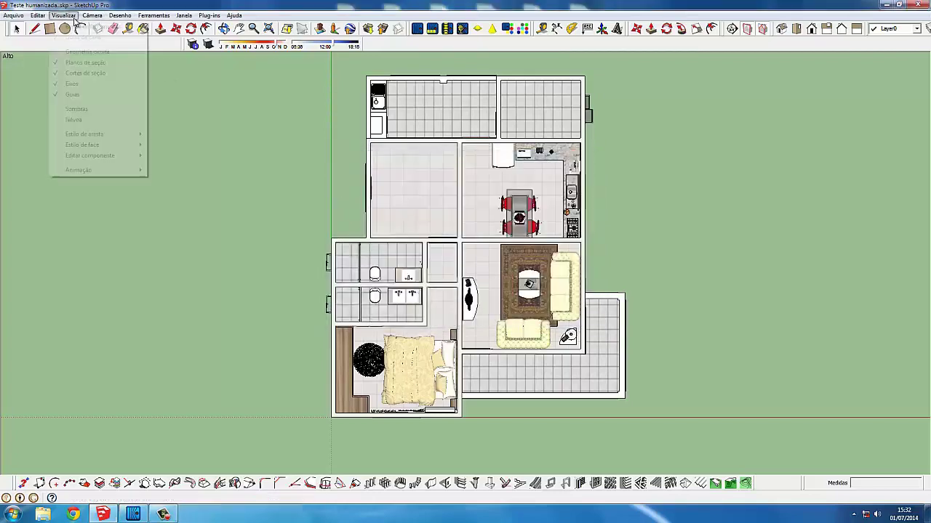
{"action": "left_click", "coordinate": [109, 73]}
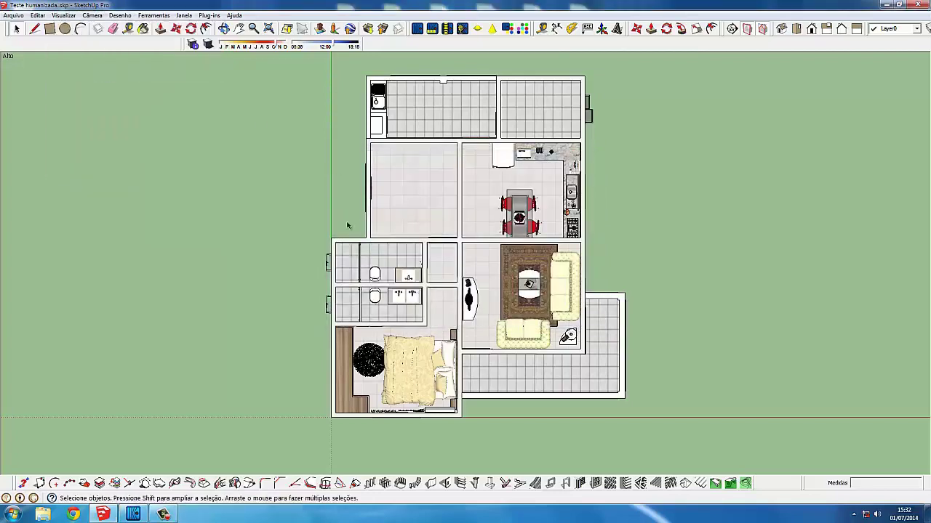
Orbit into a tilted 3-D view and dock the floating Seções toolbar with the others
{"action": "middle_click_drag", "start_coordinate": [298, 228], "coordinate": [711, 76]}
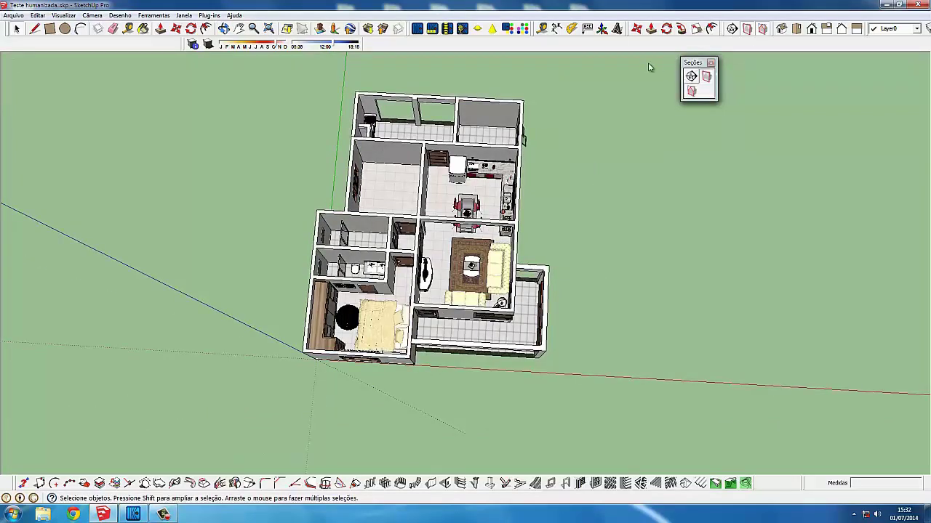
{"action": "left_click", "coordinate": [63, 15]}
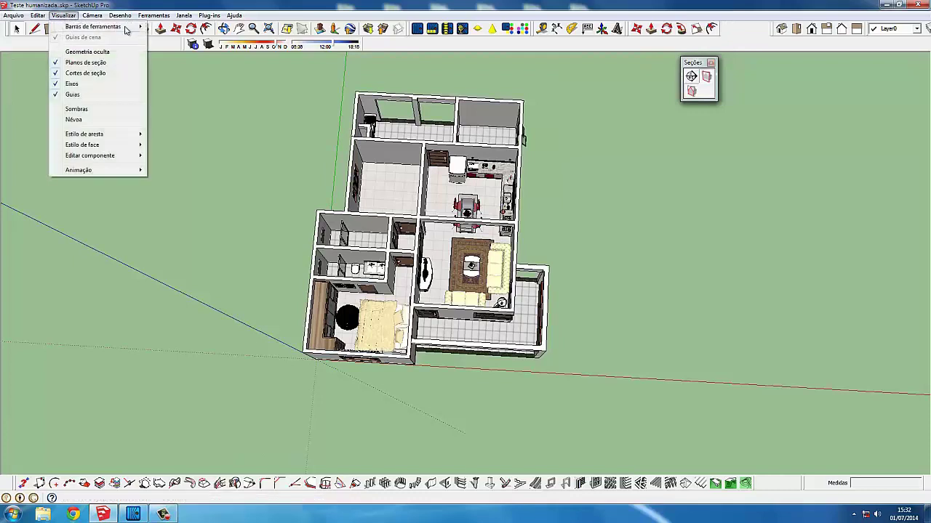
{"action": "left_click", "coordinate": [140, 29]}
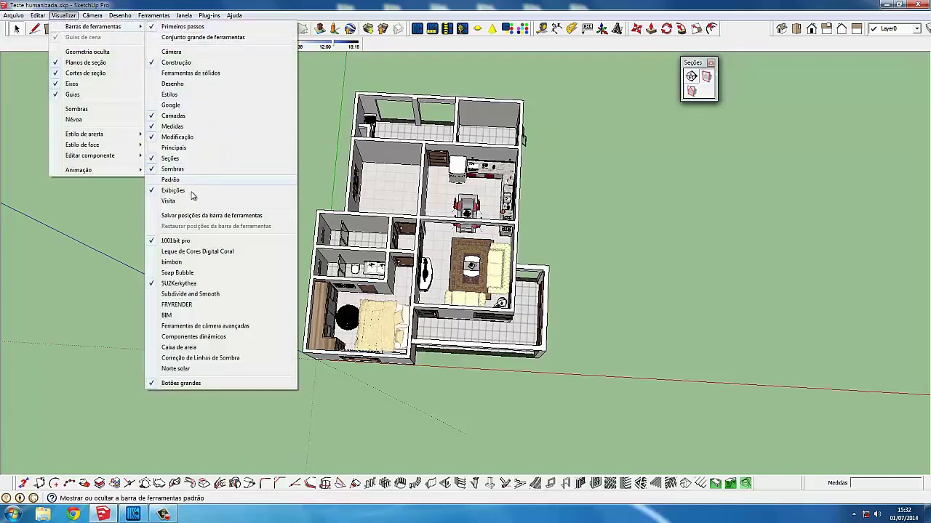
{"action": "left_click", "coordinate": [371, 70]}
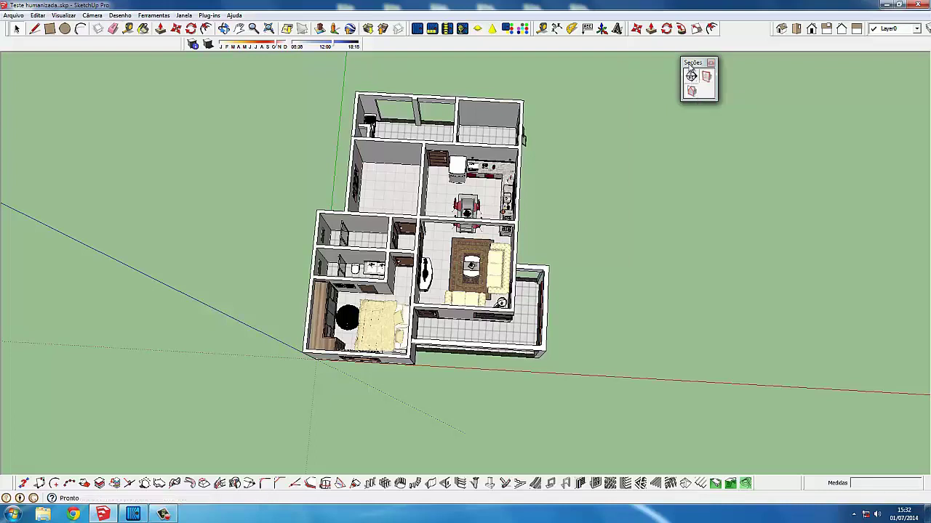
{"action": "left_click_drag", "start_coordinate": [690, 66], "coordinate": [674, 54]}
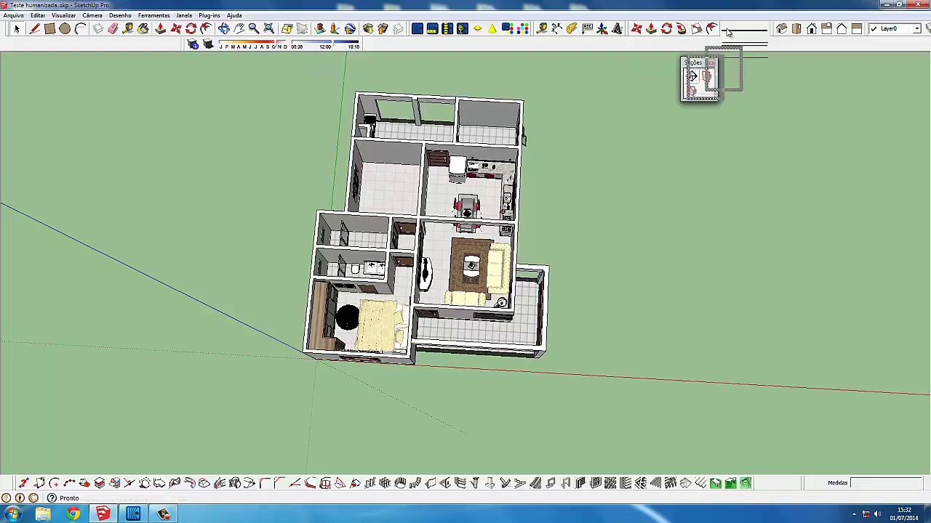
{"action": "middle_click_drag", "start_coordinate": [493, 229], "coordinate": [509, 211]}
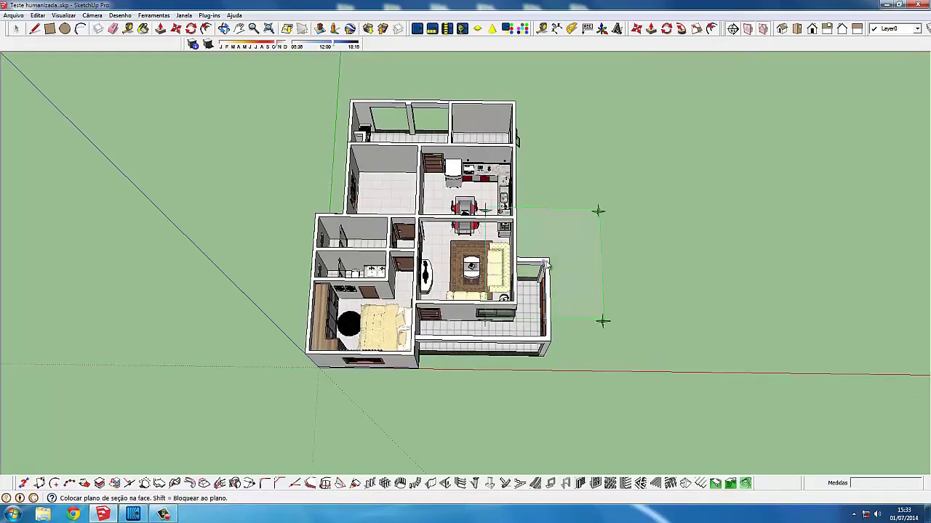
Place a horizontal section plane and move it down about 1.22 m to expose the rooms
{"action": "left_click", "coordinate": [568, 229]}
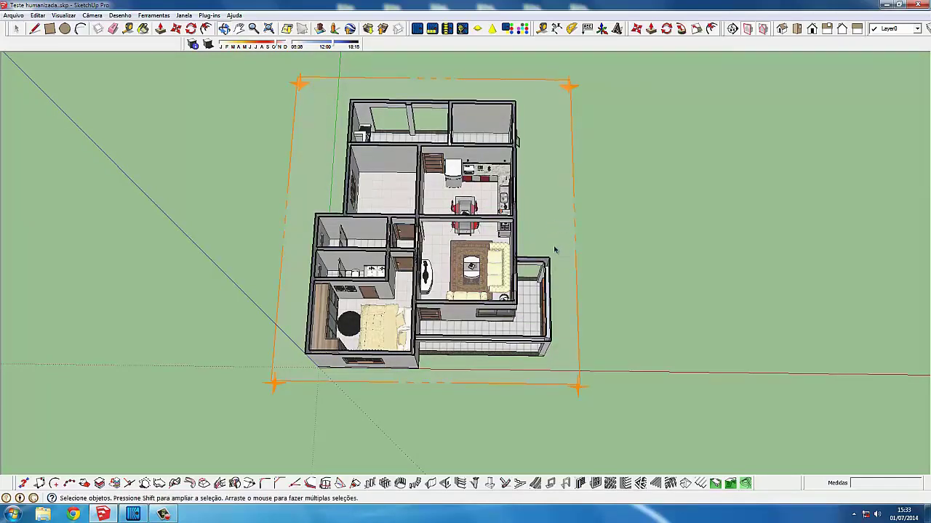
{"action": "middle_click_drag", "start_coordinate": [553, 251], "coordinate": [557, 224]}
{"action": "key", "text": "m"}
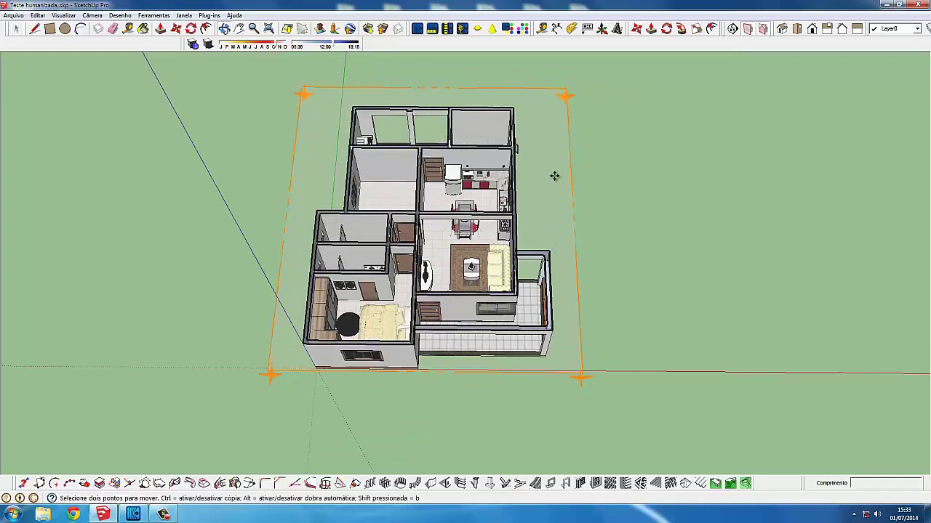
{"action": "left_click", "coordinate": [566, 101]}
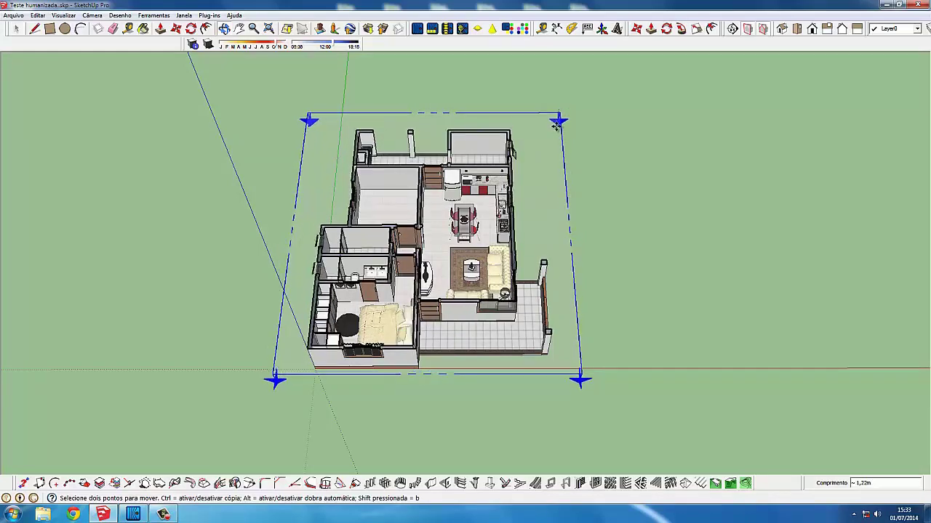
{"action": "left_click", "coordinate": [556, 125]}
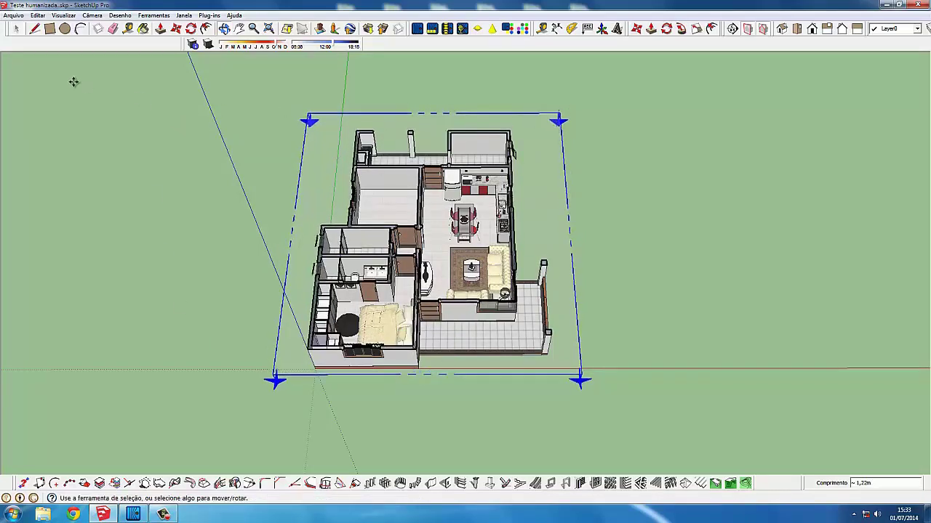
{"action": "left_click", "coordinate": [16, 29]}
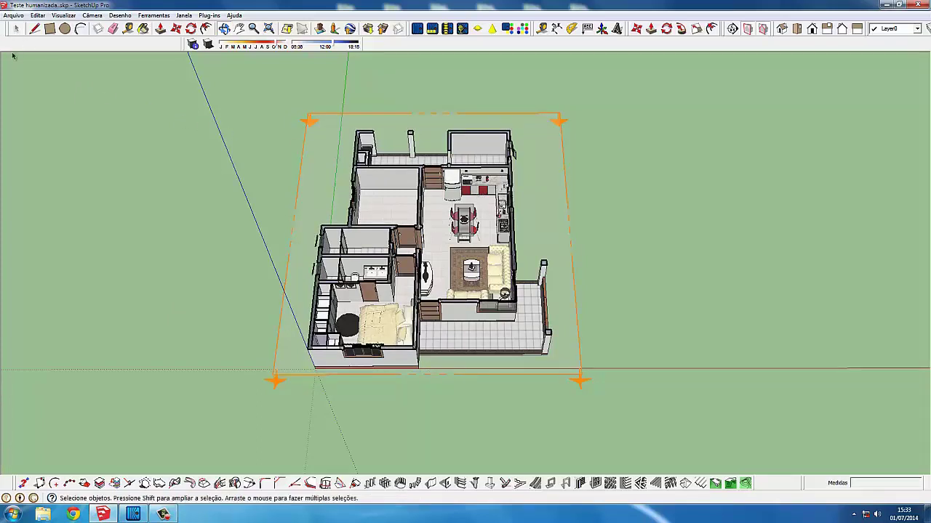
Zoom and orbit the sectioned house, then snap to the Top standard view
{"action": "scroll", "coordinate": [404, 190], "scroll_direction": "up", "scroll_amount": 1}
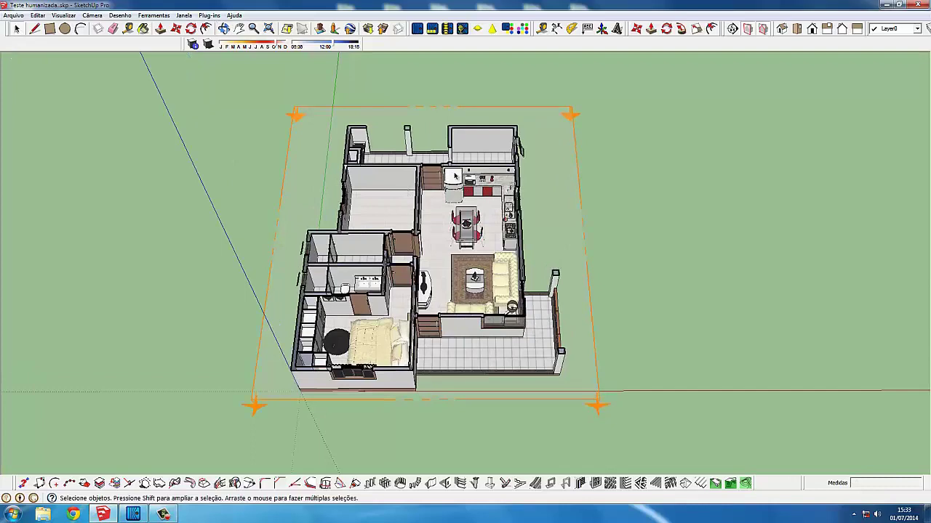
{"action": "scroll", "coordinate": [454, 175], "scroll_direction": "up", "scroll_amount": 1}
{"action": "scroll", "coordinate": [457, 202], "scroll_direction": "up", "scroll_amount": 1}
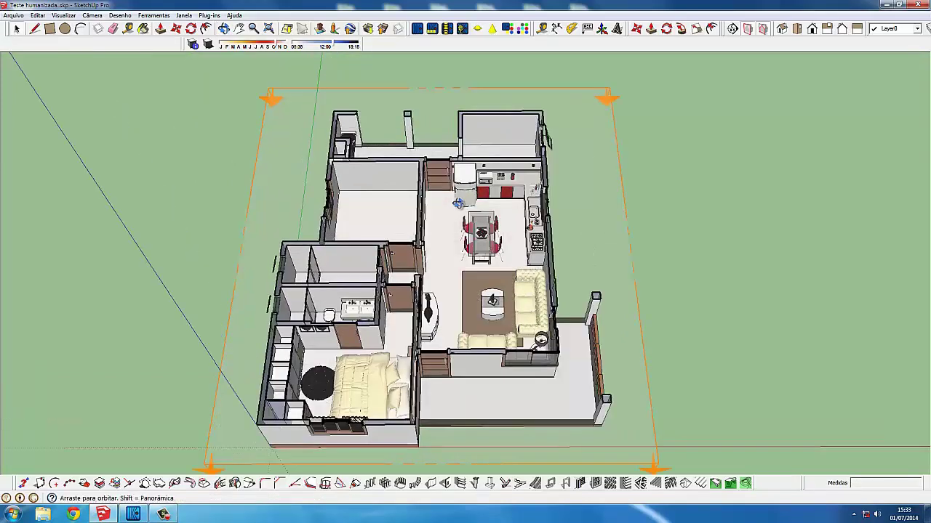
{"action": "scroll", "coordinate": [457, 202], "scroll_direction": "up", "scroll_amount": 1}
{"action": "scroll", "coordinate": [452, 218], "scroll_direction": "down", "scroll_amount": 2}
{"action": "scroll", "coordinate": [437, 282], "scroll_direction": "down", "scroll_amount": 2}
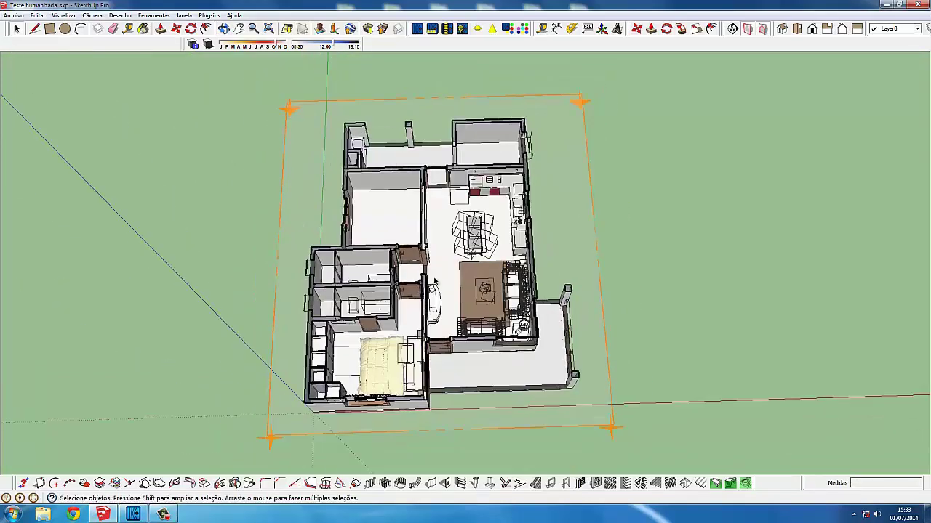
{"action": "scroll", "coordinate": [319, 286], "scroll_direction": "down", "scroll_amount": 1}
{"action": "mouse_move", "coordinate": [309, 257]}
{"action": "middle_mouse_down"}
{"action": "mouse_move", "coordinate": [310, 299]}
{"action": "mouse_move", "coordinate": [301, 297]}
{"action": "mouse_move", "coordinate": [309, 283]}
{"action": "middle_mouse_up"}
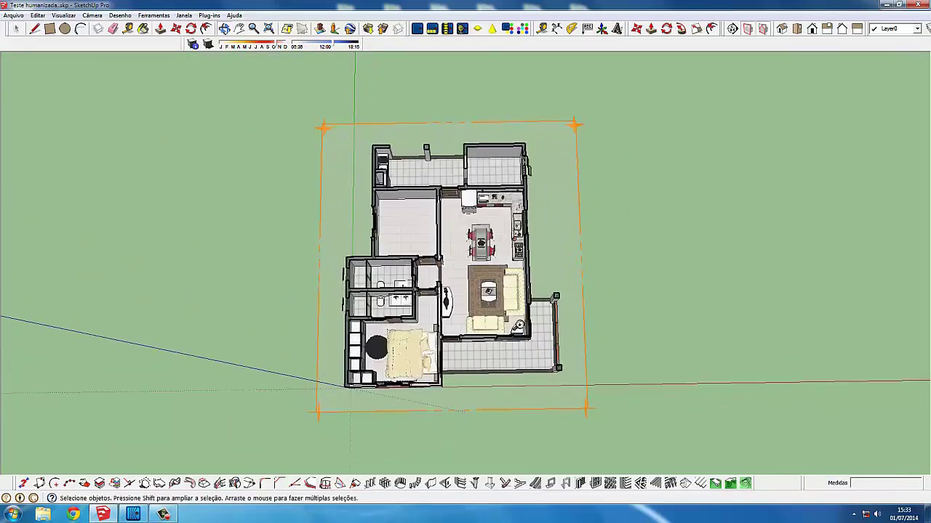
{"action": "middle_click_drag", "start_coordinate": [461, 203], "coordinate": [483, 188]}
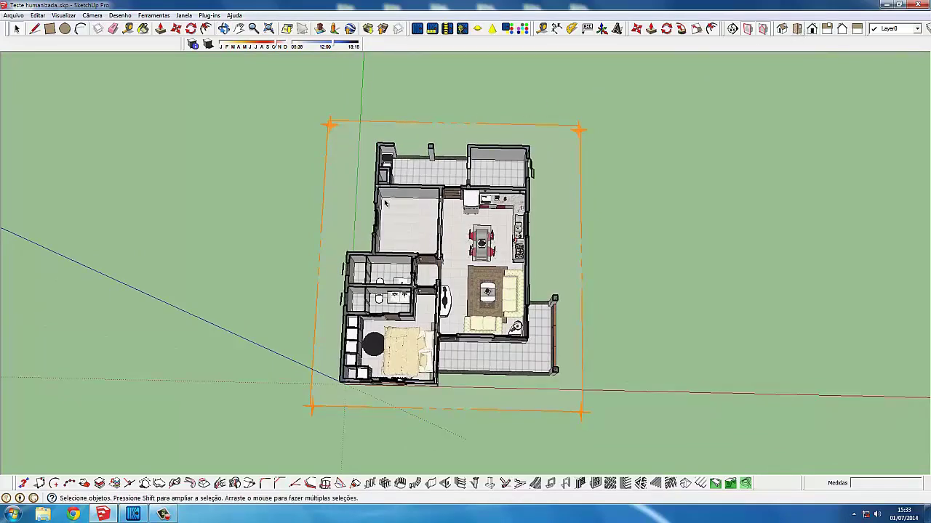
{"action": "key", "text": "2"}
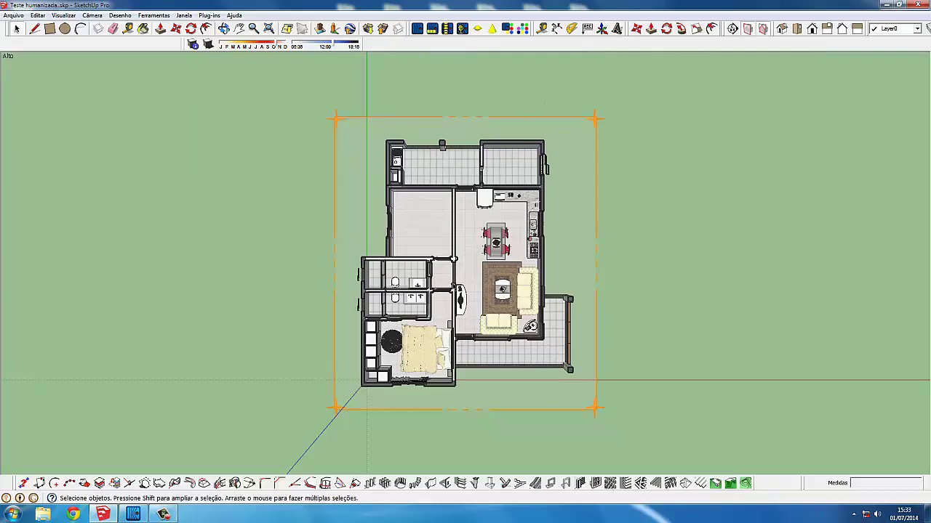
{"action": "scroll", "coordinate": [454, 294], "scroll_direction": "up", "scroll_amount": 1}
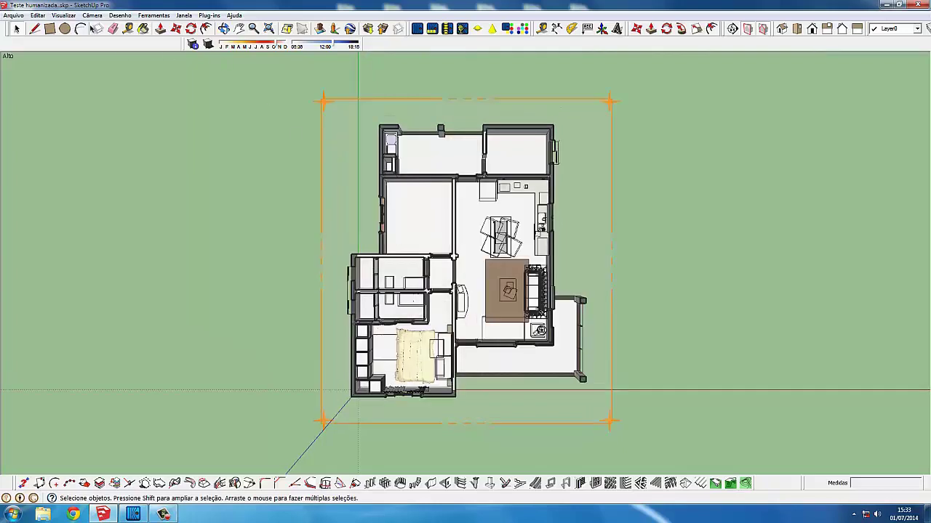
{"action": "left_click", "coordinate": [70, 17]}
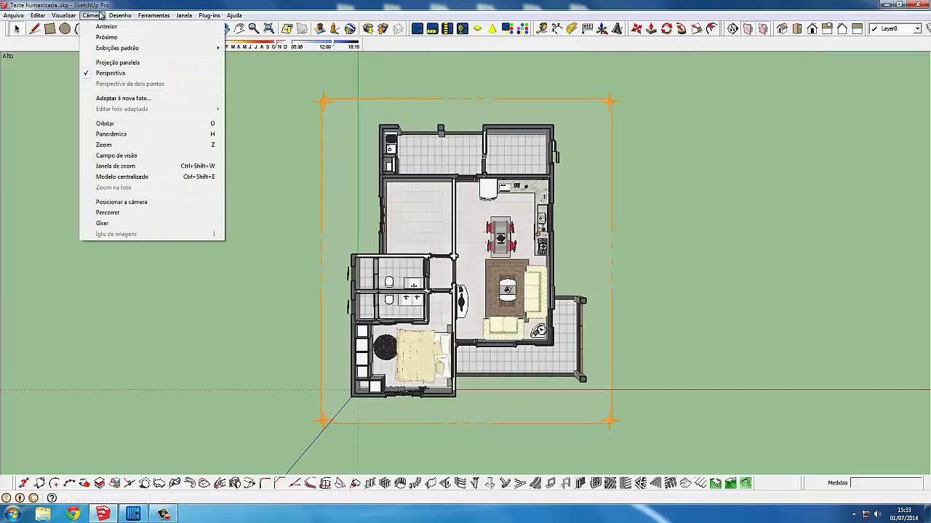
Switch to parallel projection, recentre and zoom the plan, and select the surrounding guide lines
{"action": "left_click", "coordinate": [115, 64]}
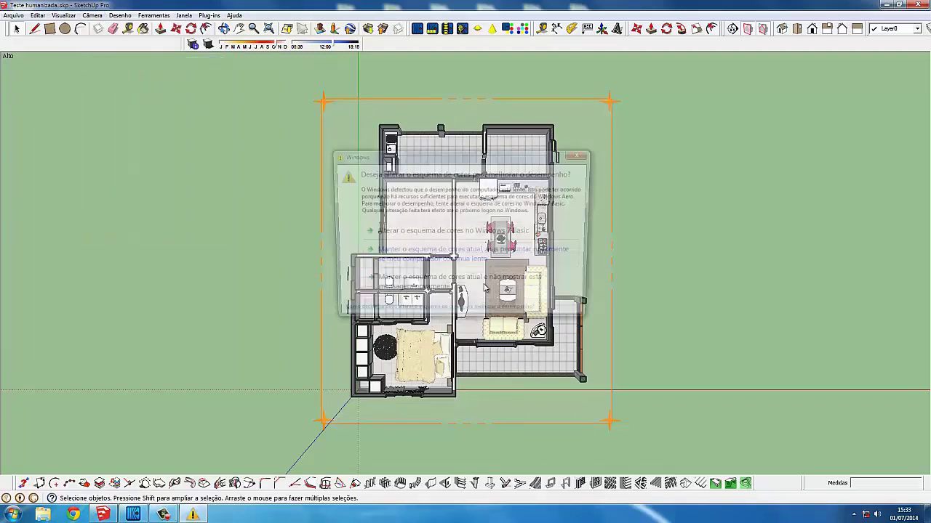
{"action": "left_click", "coordinate": [582, 154]}
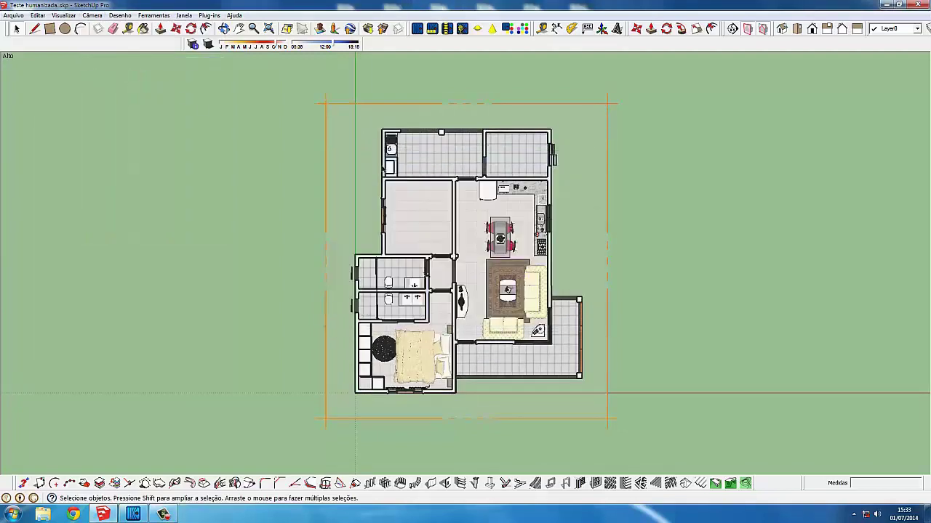
{"action": "scroll", "coordinate": [306, 270], "scroll_direction": "up", "scroll_amount": 1}
{"action": "scroll", "coordinate": [565, 299], "scroll_direction": "up", "scroll_amount": 1}
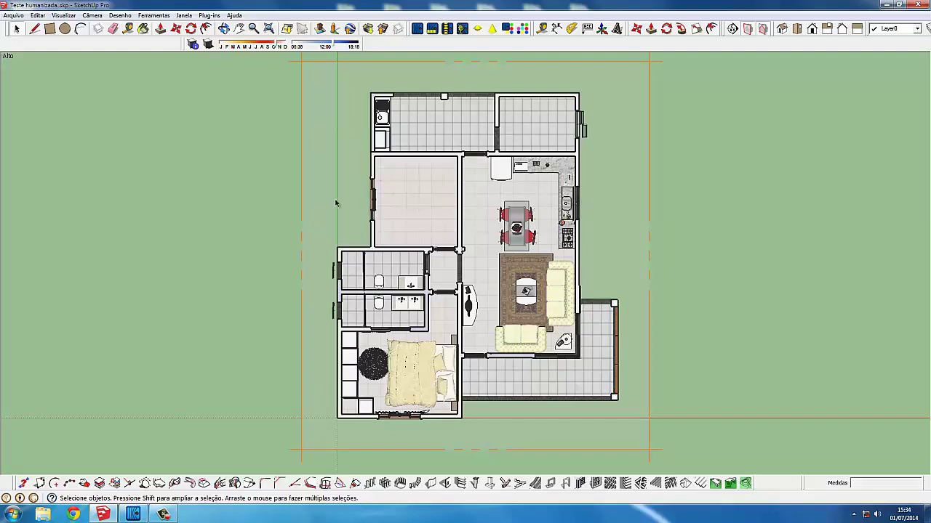
{"action": "middle_click_drag", "start_coordinate": [337, 202], "coordinate": [323, 199], "text": "shift"}
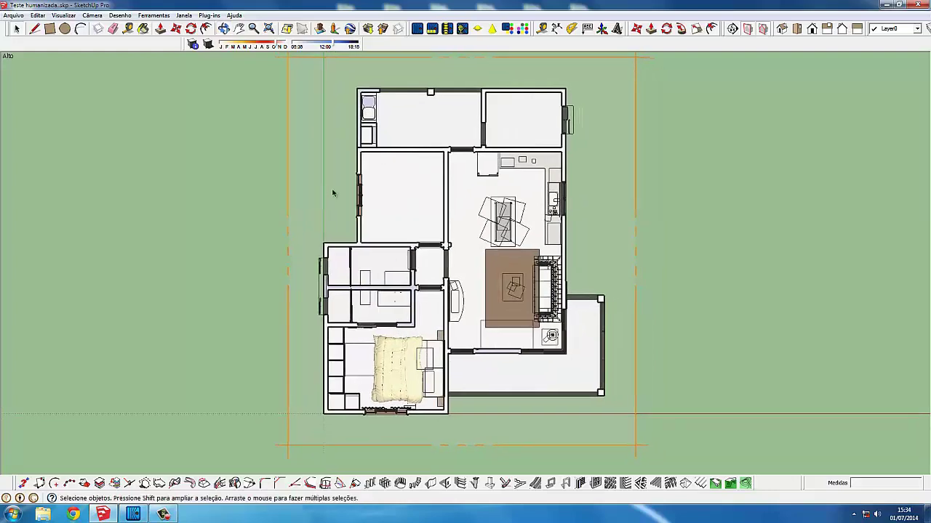
{"action": "scroll", "coordinate": [332, 193], "scroll_direction": "up", "scroll_amount": 1}
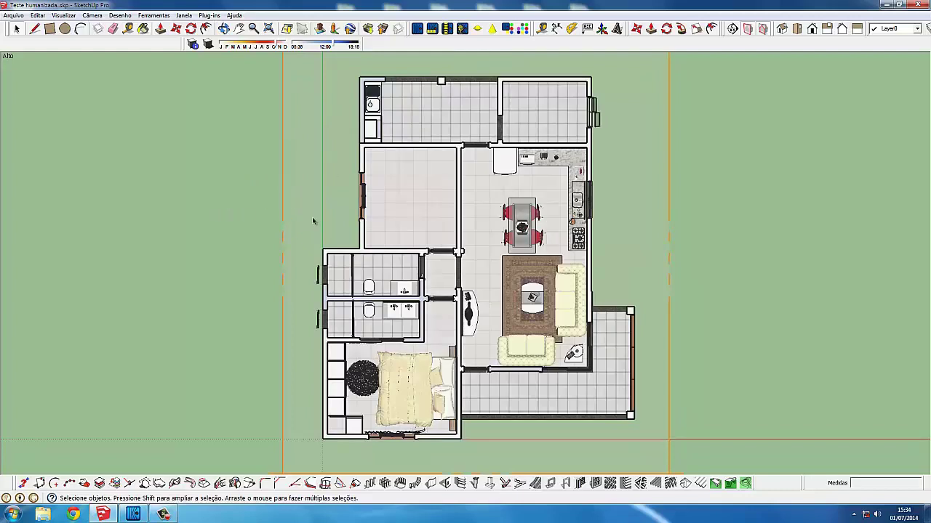
{"action": "left_click", "coordinate": [520, 105]}
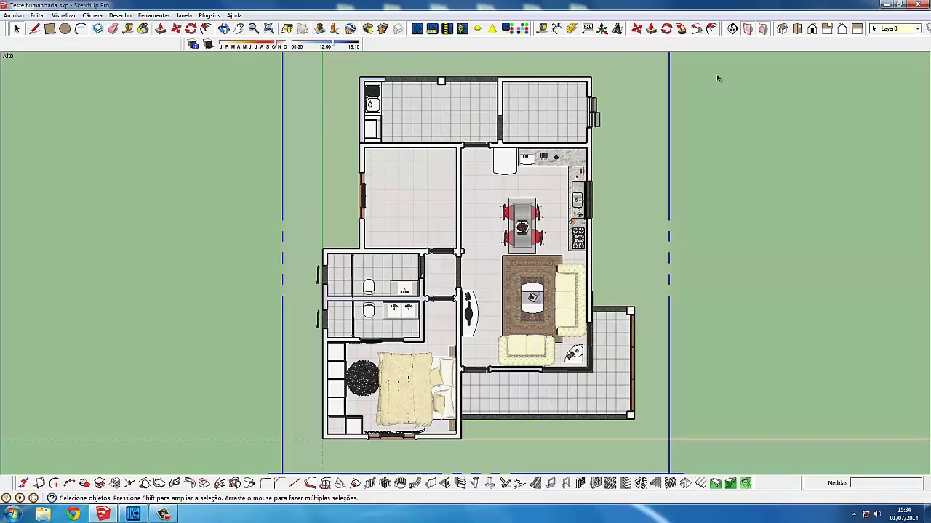
Export the view as the 2D graphic Teste humanizada.jpg, replacing the existing file
{"action": "left_click", "coordinate": [16, 16]}
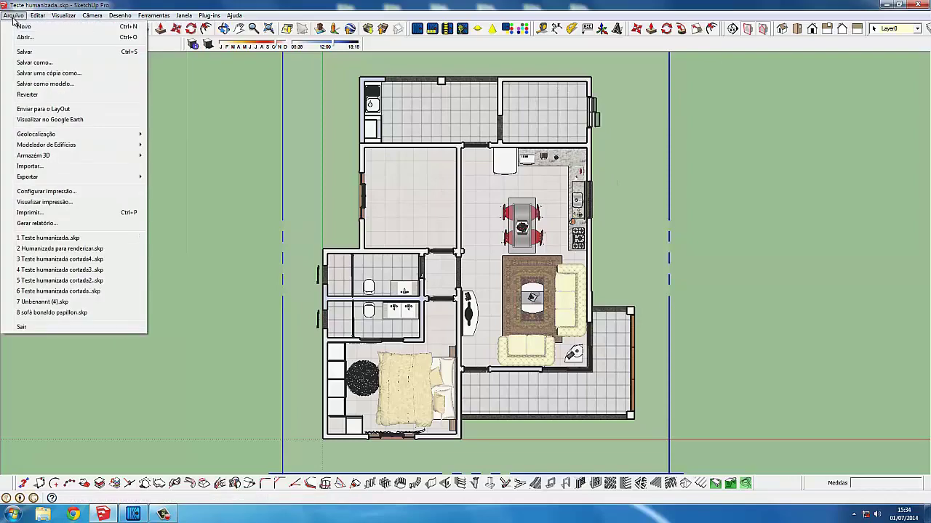
{"action": "mouse_move", "coordinate": [44, 177]}
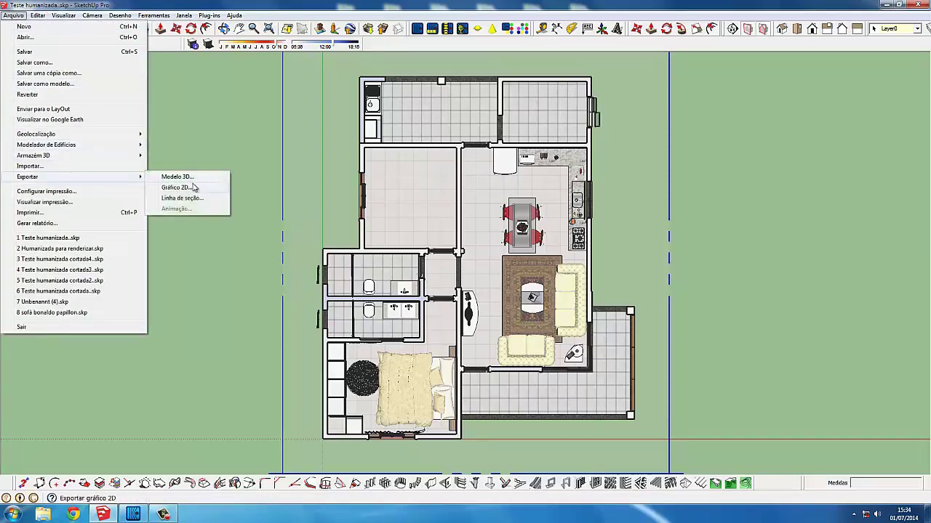
{"action": "left_click", "coordinate": [181, 188]}
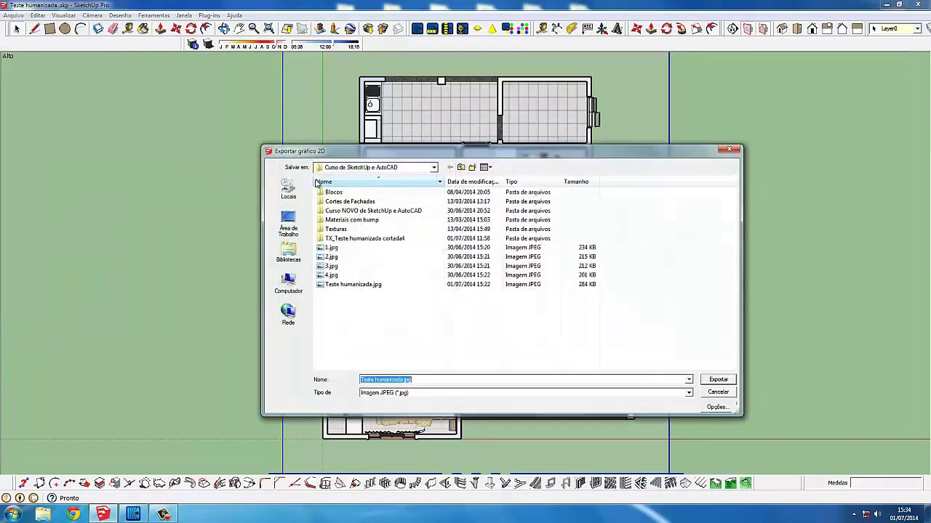
{"action": "left_click", "coordinate": [360, 285]}
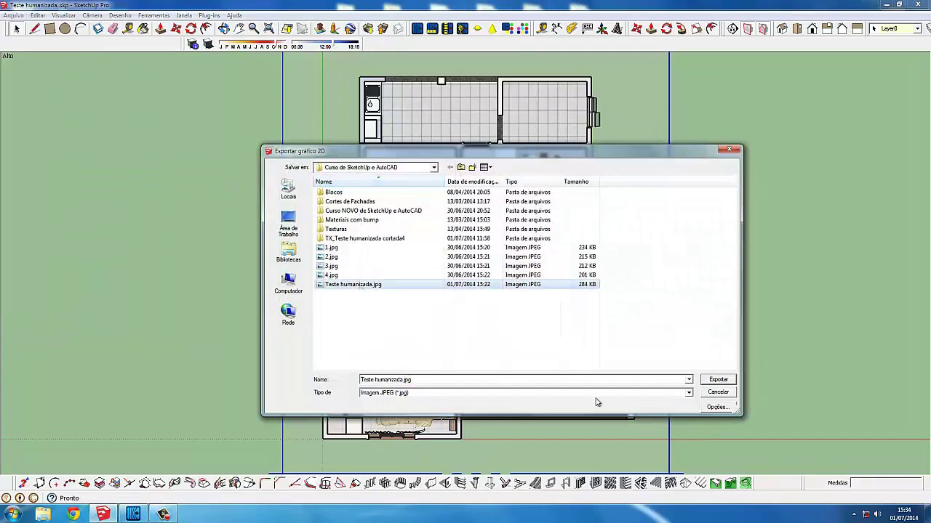
{"action": "left_click", "coordinate": [716, 381]}
{"action": "left_click", "coordinate": [493, 260]}
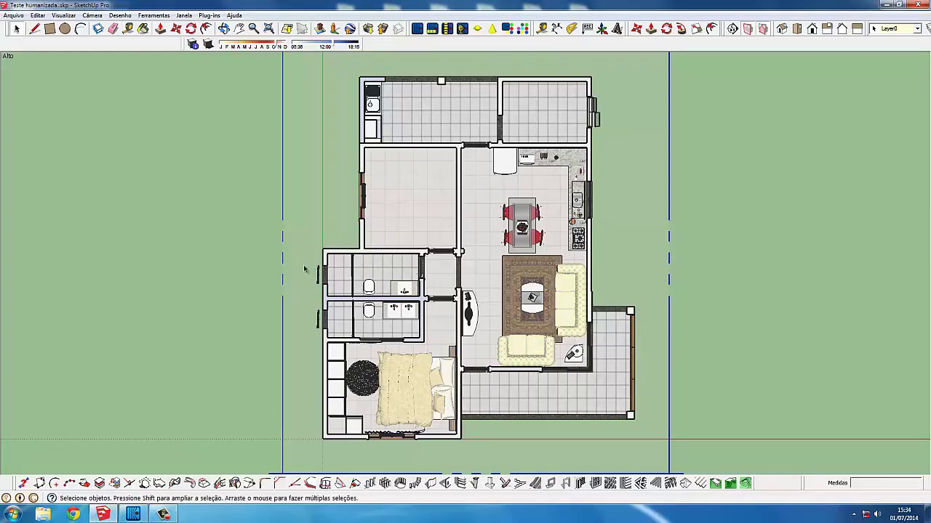
{"action": "left_click", "coordinate": [884, 4]}
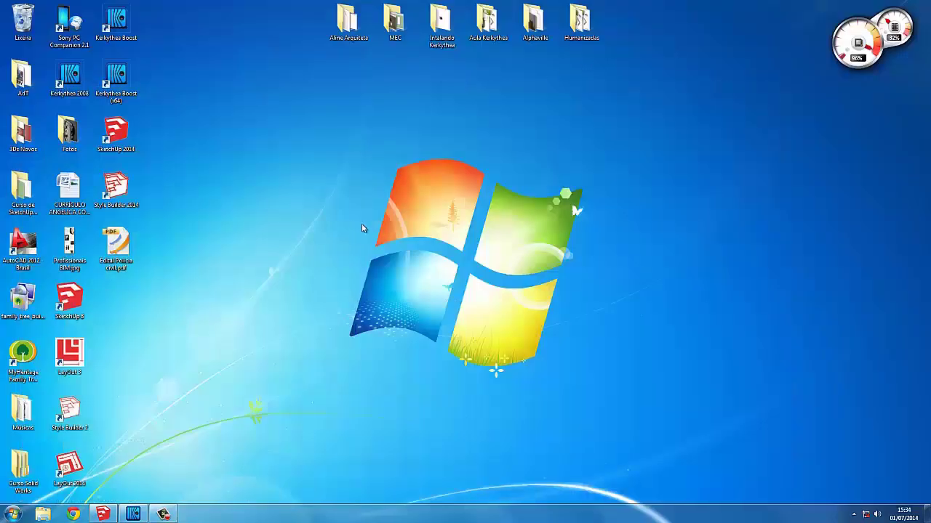
{"action": "double_click", "coordinate": [22, 192]}
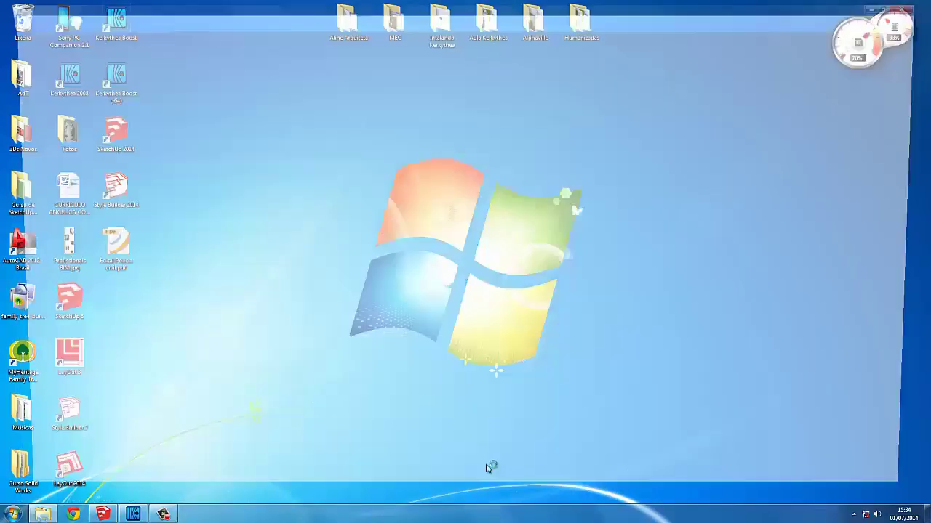
{"action": "scroll", "coordinate": [534, 429], "scroll_direction": "down", "scroll_amount": 6}
{"action": "scroll", "coordinate": [532, 407], "scroll_direction": "down", "scroll_amount": 4}
{"action": "left_click", "coordinate": [532, 407]}
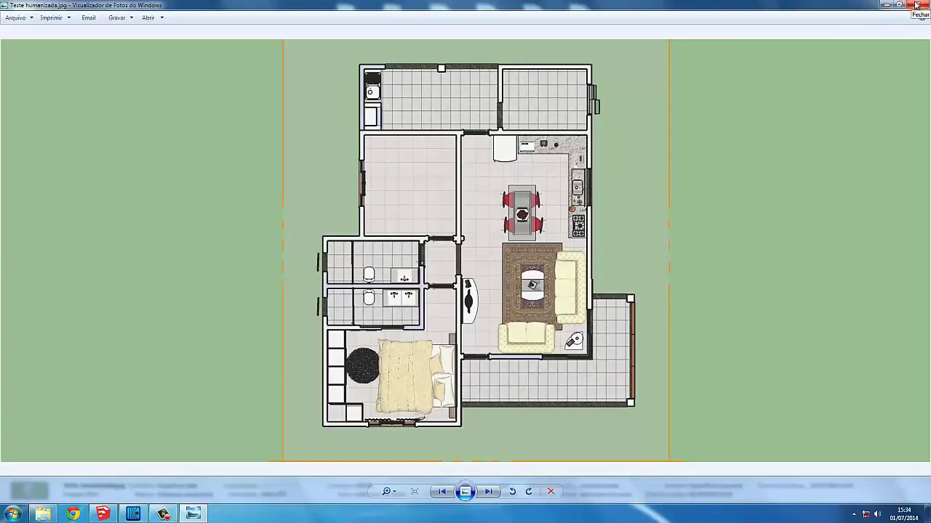
{"action": "left_click", "coordinate": [916, 4]}
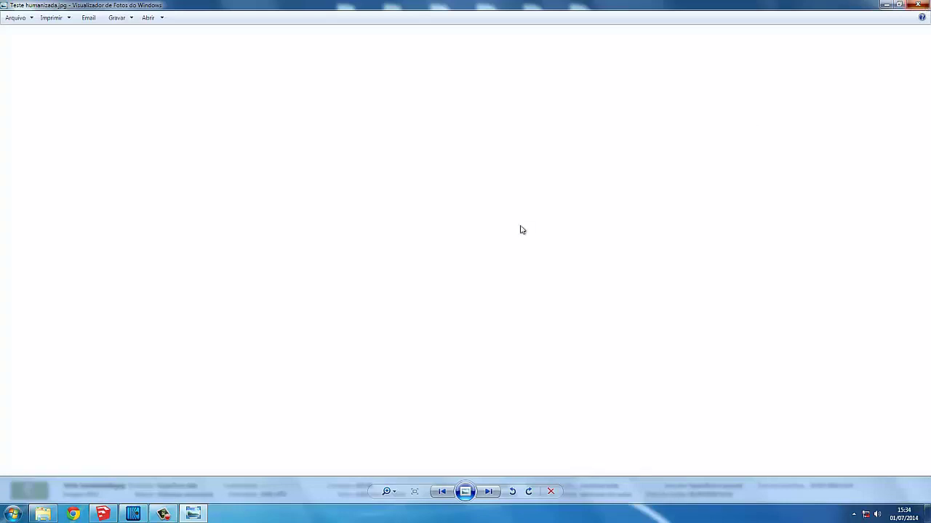
{"action": "left_click", "coordinate": [103, 514]}
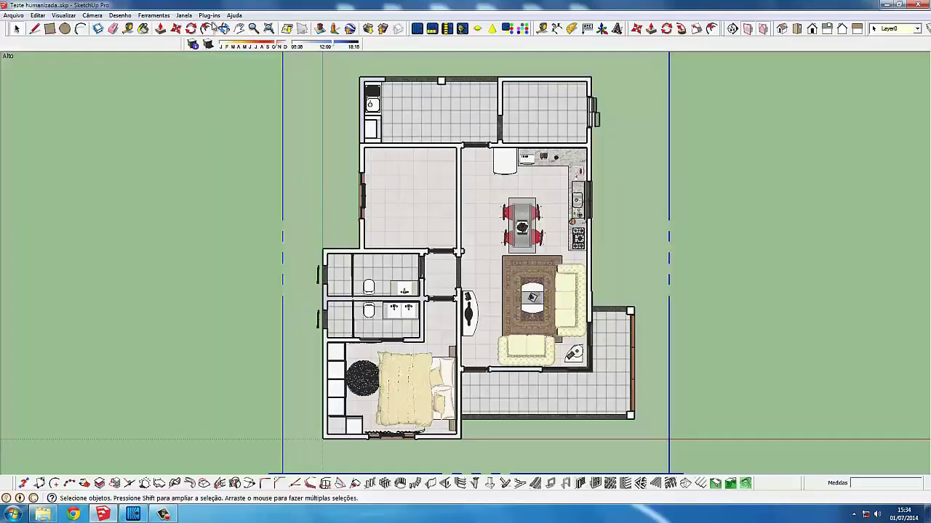
{"action": "left_click", "coordinate": [183, 15]}
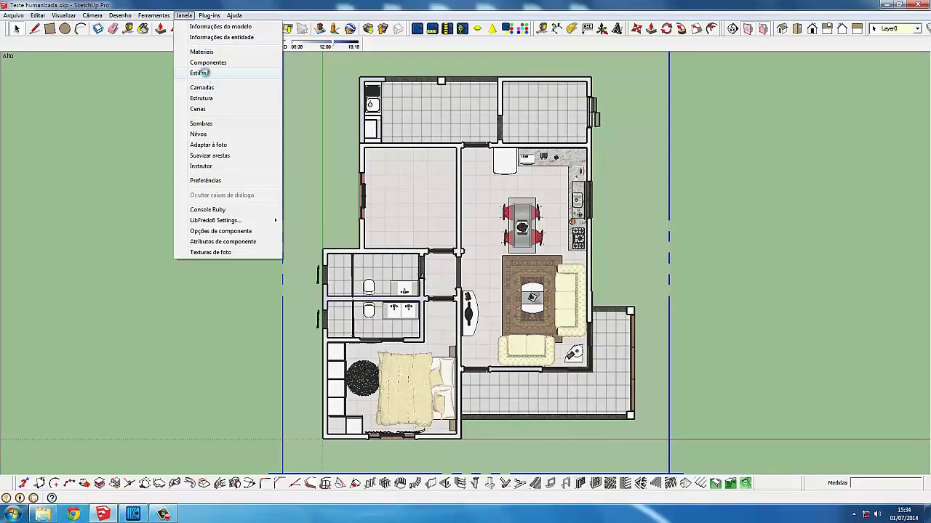
{"action": "left_click", "coordinate": [198, 73]}
{"action": "left_click", "coordinate": [65, 150]}
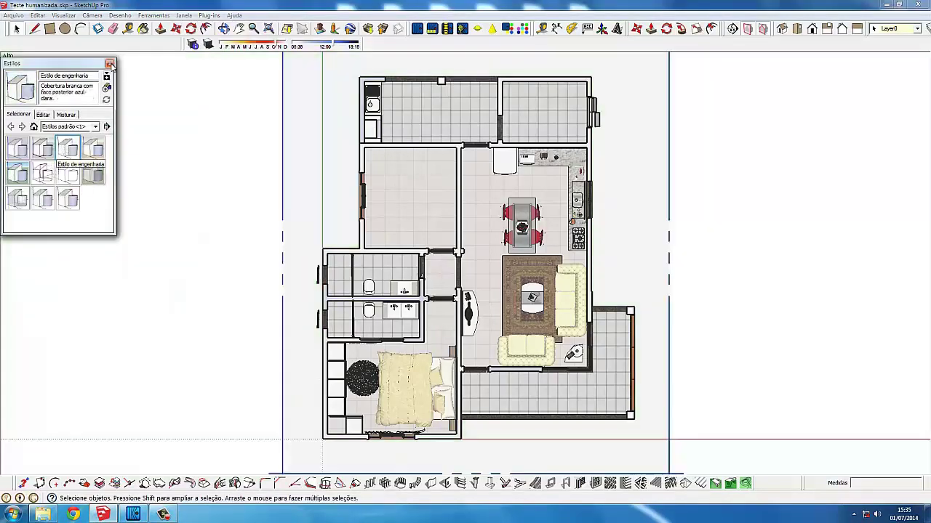
{"action": "left_click", "coordinate": [109, 64]}
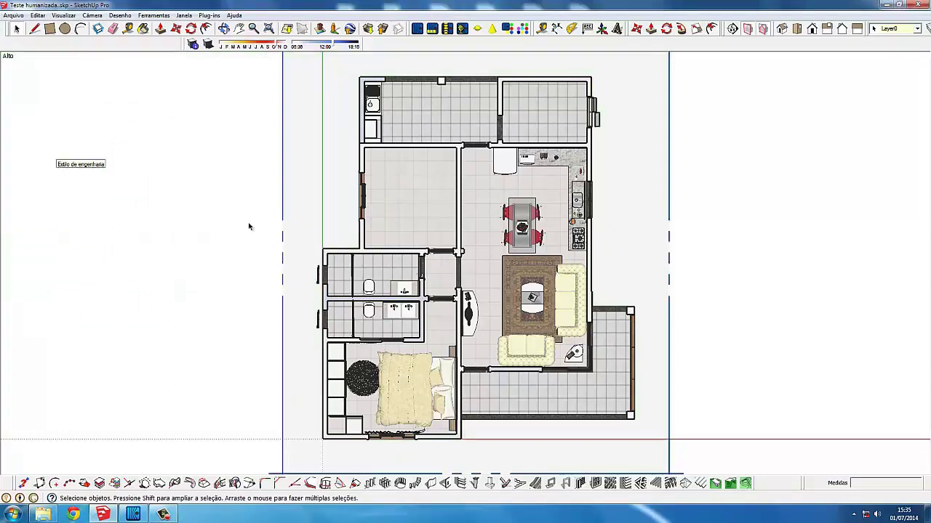
{"action": "left_click", "coordinate": [280, 304]}
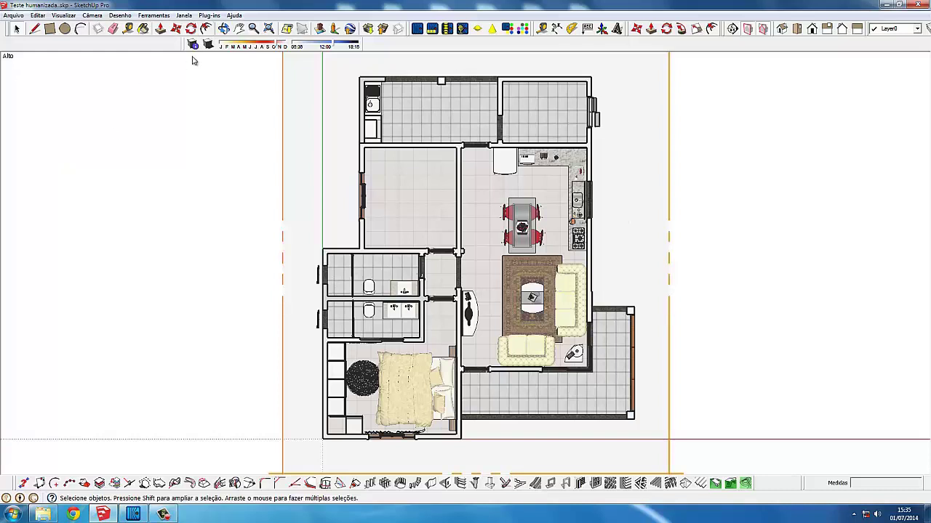
{"action": "left_click", "coordinate": [206, 16]}
{"action": "mouse_move", "coordinate": [183, 15]}
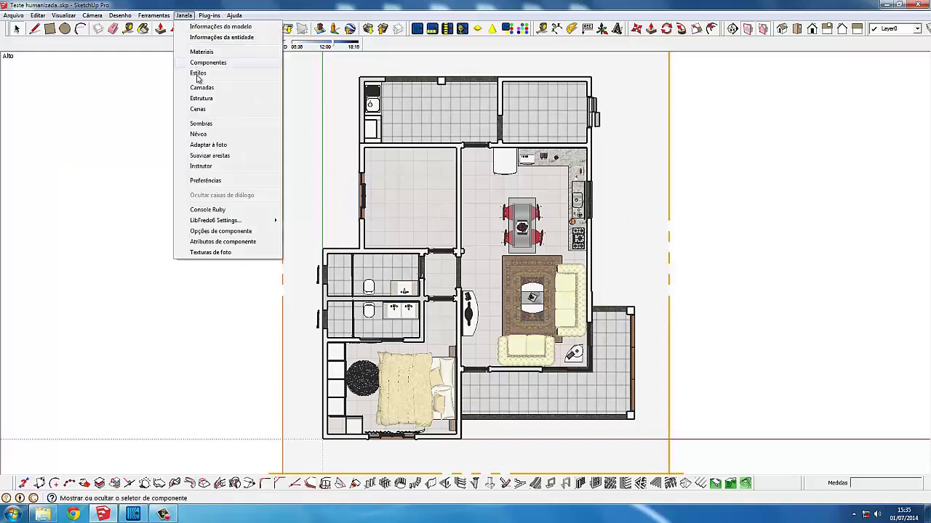
{"action": "left_click", "coordinate": [202, 73]}
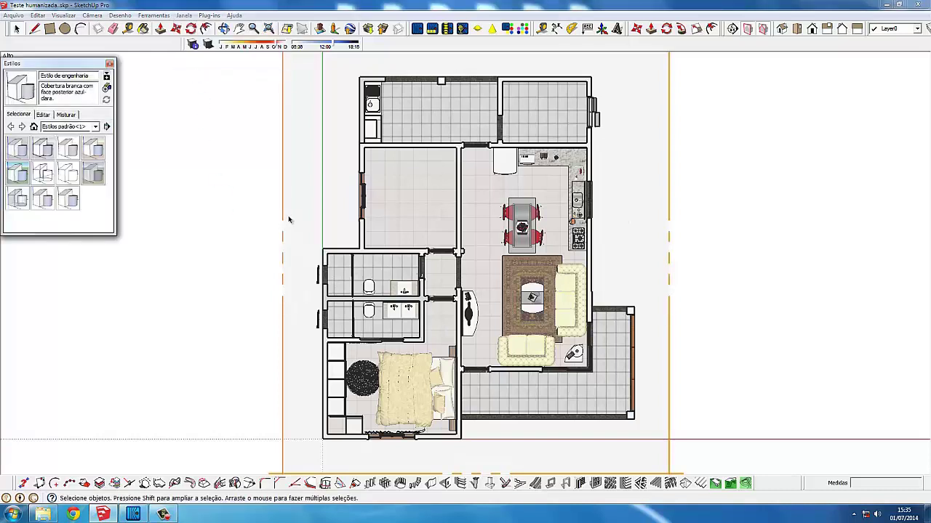
{"action": "left_click", "coordinate": [17, 176]}
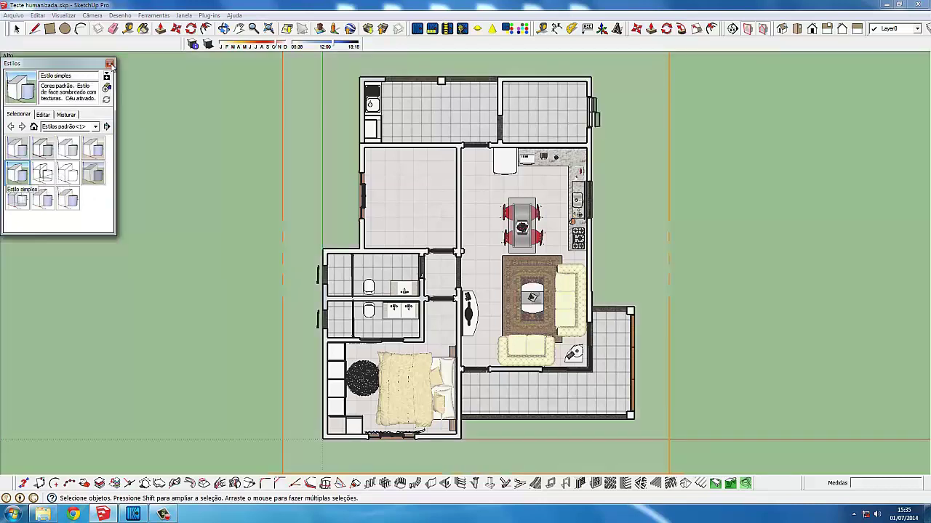
{"action": "left_click", "coordinate": [110, 64]}
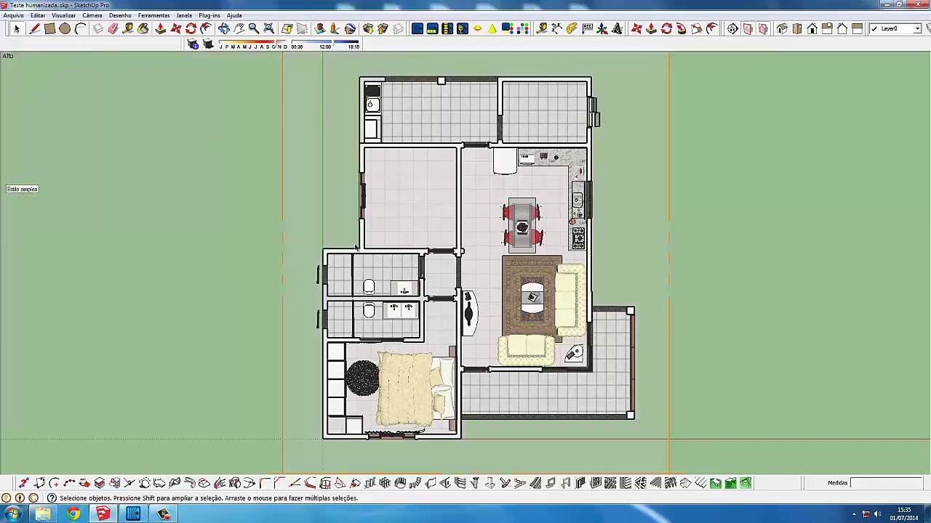
{"action": "scroll", "coordinate": [309, 242], "scroll_direction": "down", "scroll_amount": 1}
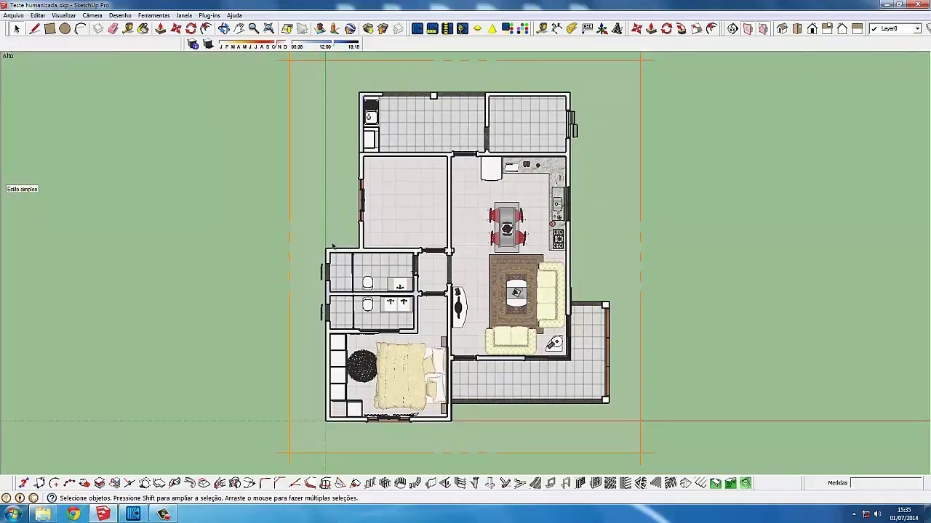
{"action": "scroll", "coordinate": [355, 333], "scroll_direction": "up", "scroll_amount": 1}
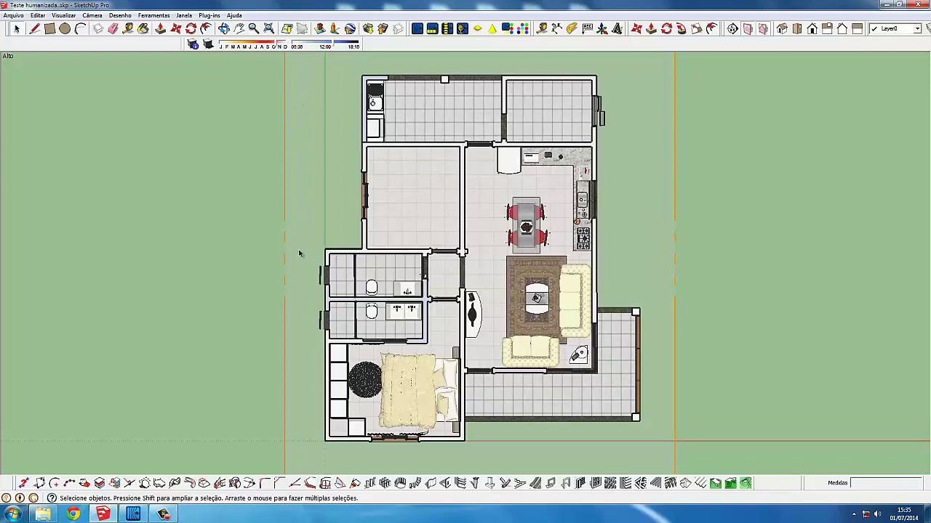
{"action": "middle_click_drag", "start_coordinate": [299, 253], "coordinate": [284, 242], "text": "shift"}
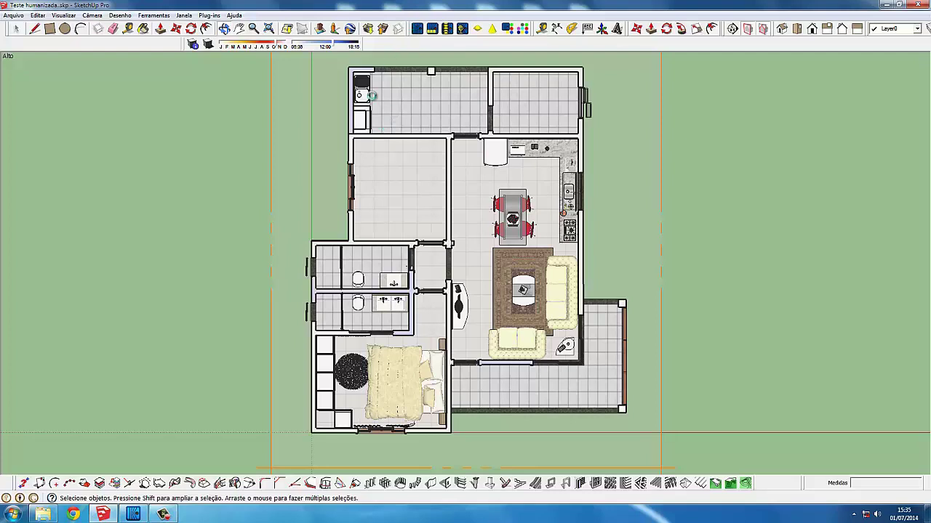
Bring up the layers list and hide Esquadrias, Cabeceira, Porta guarda roupas and Gaveta
{"action": "left_click", "coordinate": [162, 514]}
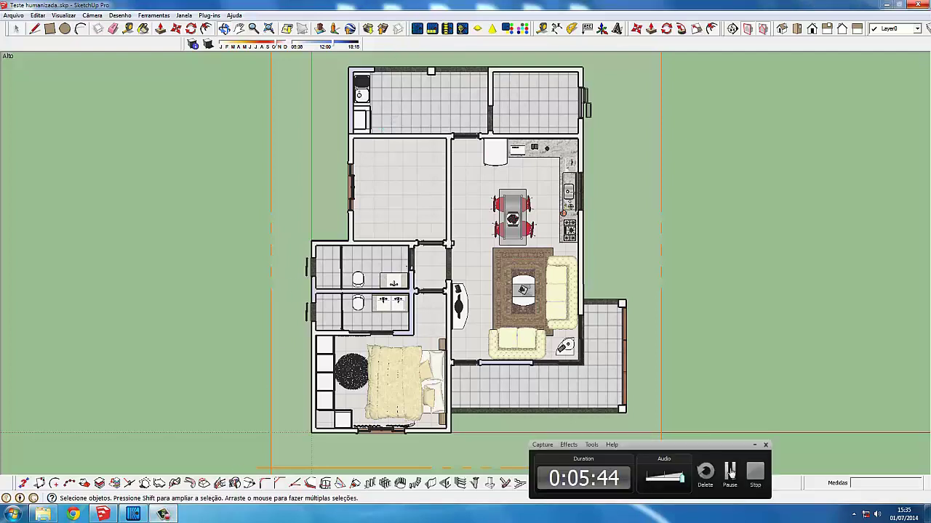
{"action": "left_click", "coordinate": [613, 245]}
{"action": "left_click", "coordinate": [928, 35]}
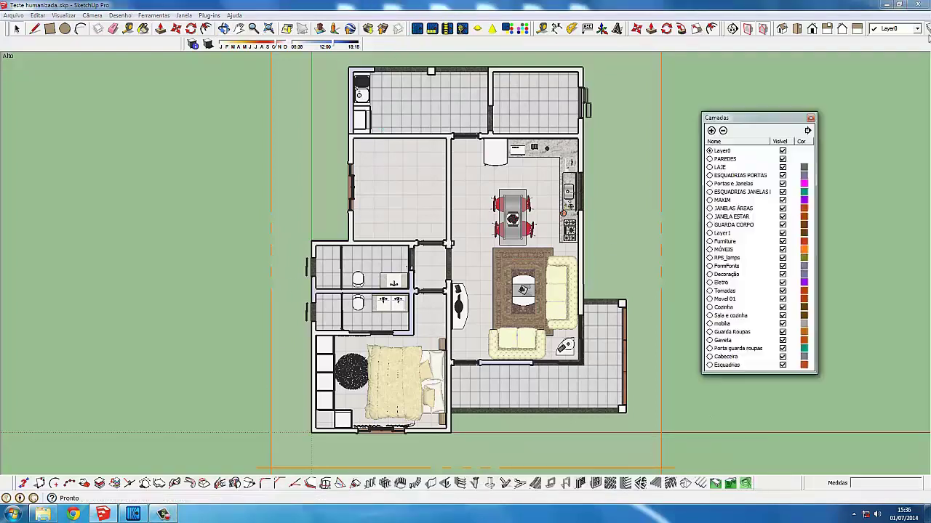
{"action": "left_click", "coordinate": [783, 364]}
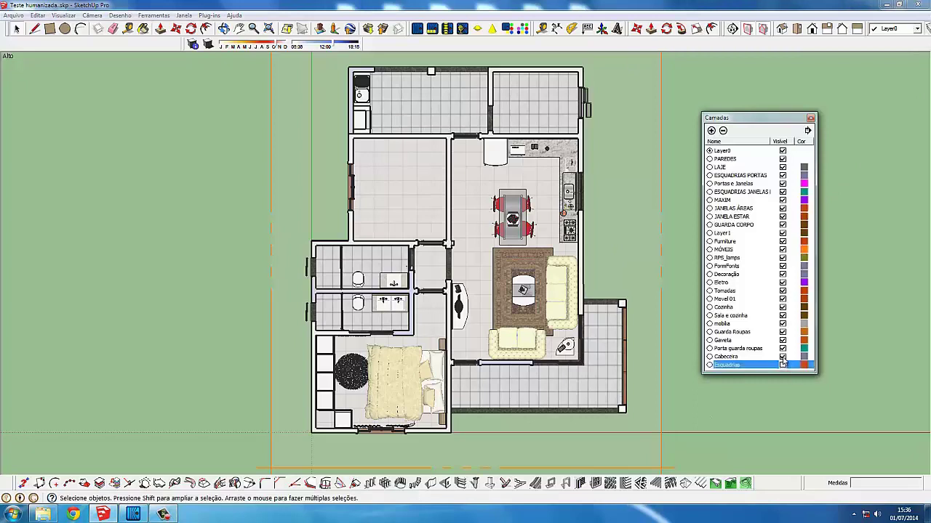
{"action": "left_click", "coordinate": [782, 356]}
{"action": "left_click", "coordinate": [782, 348]}
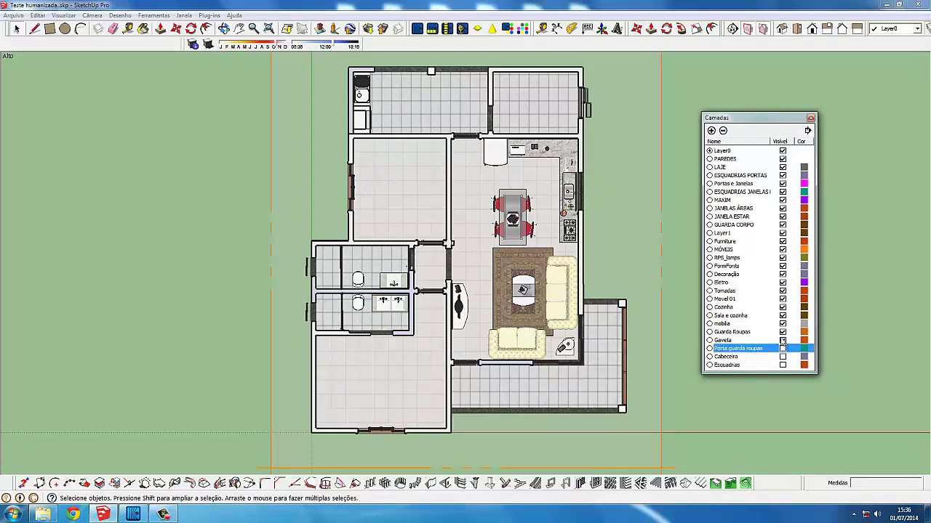
{"action": "left_click", "coordinate": [782, 341]}
Hide Guarda Roupas, mobilia, Sala e cozinha, Cozinha, Movel 01 and Tomadas, then close the panel
{"action": "left_click", "coordinate": [782, 331]}
{"action": "left_click", "coordinate": [782, 324]}
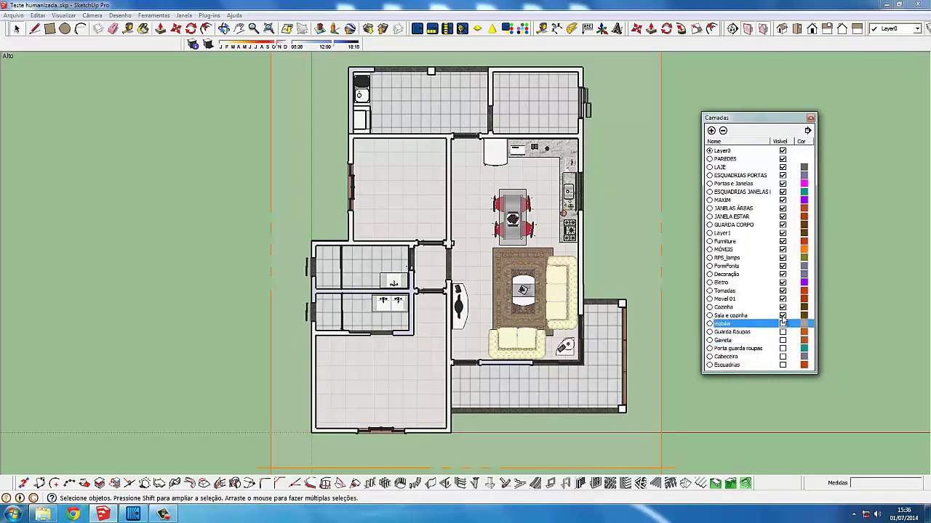
{"action": "left_click", "coordinate": [783, 315]}
{"action": "left_click", "coordinate": [782, 307]}
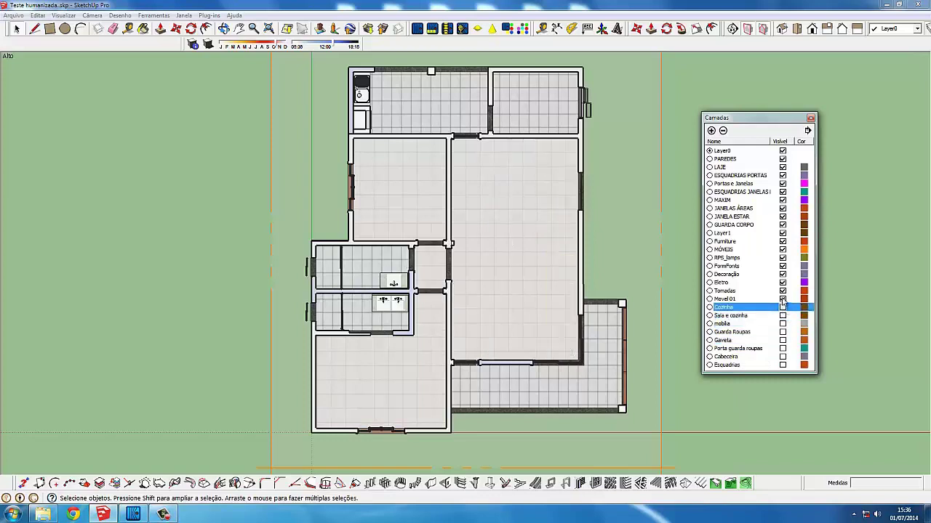
{"action": "left_click", "coordinate": [782, 299]}
{"action": "left_click", "coordinate": [782, 291]}
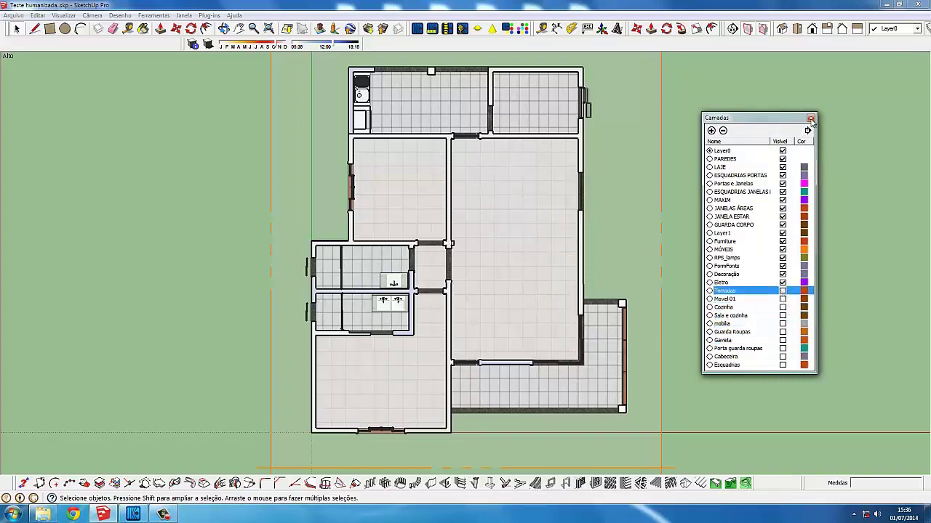
{"action": "left_click", "coordinate": [810, 118]}
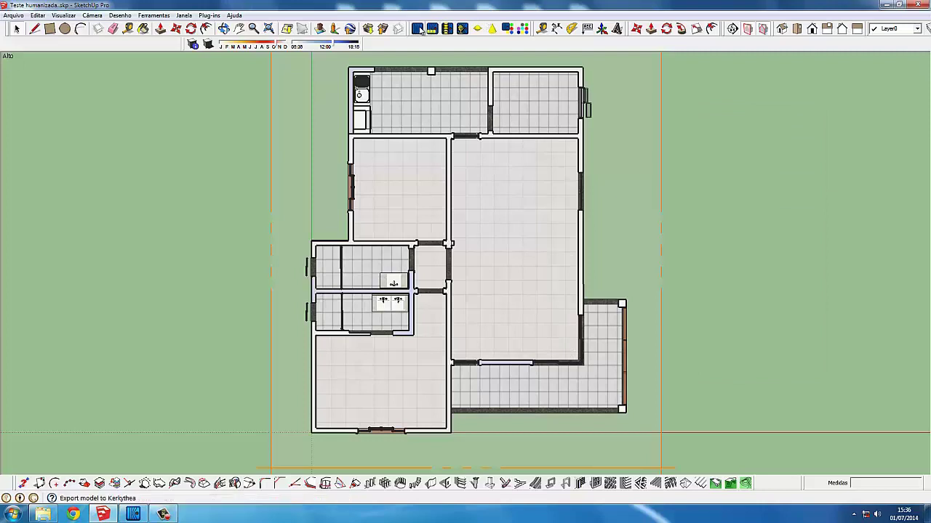
Export the model with lights to Kerkythea as Teste humanizada.xml in the current folder
{"action": "left_click", "coordinate": [416, 28]}
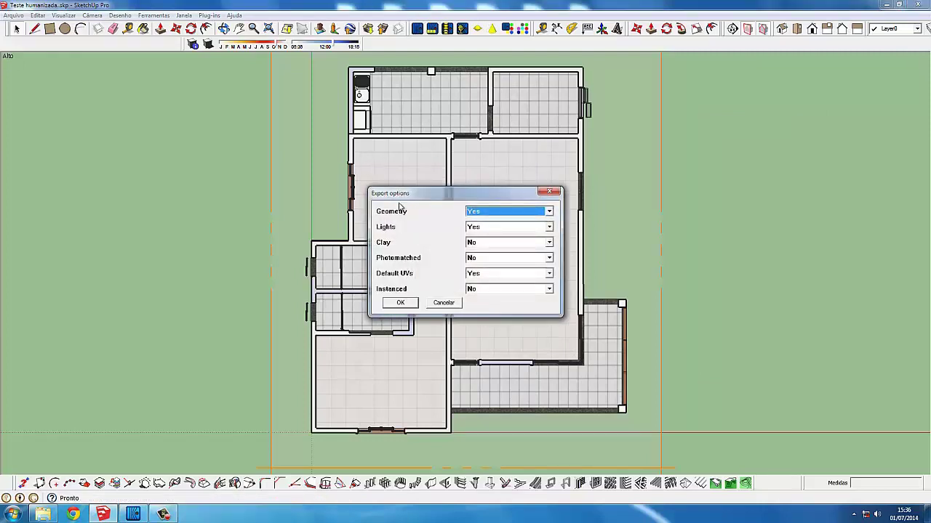
{"action": "left_click", "coordinate": [401, 304]}
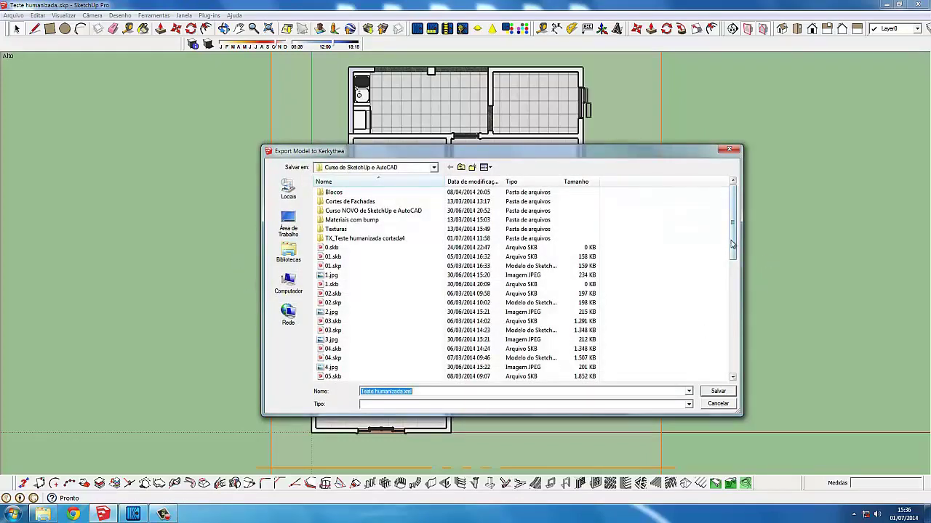
{"action": "left_click_drag", "start_coordinate": [733, 246], "coordinate": [730, 377]}
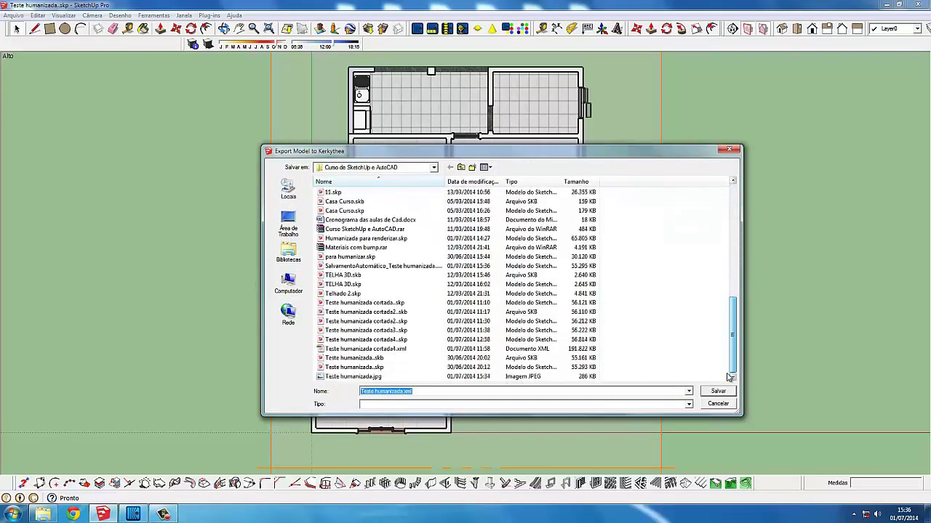
{"action": "left_click", "coordinate": [434, 168]}
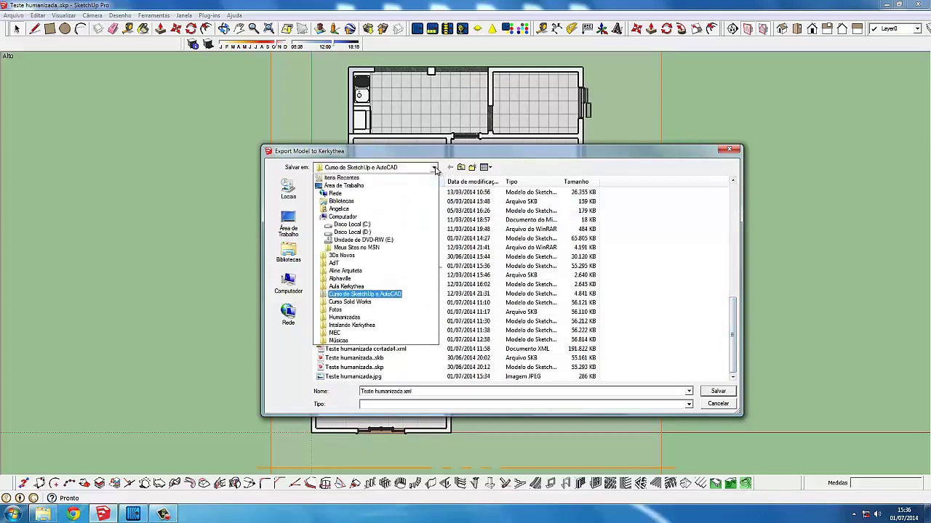
{"action": "left_click", "coordinate": [434, 168]}
{"action": "left_click", "coordinate": [435, 392]}
{"action": "left_click", "coordinate": [440, 391]}
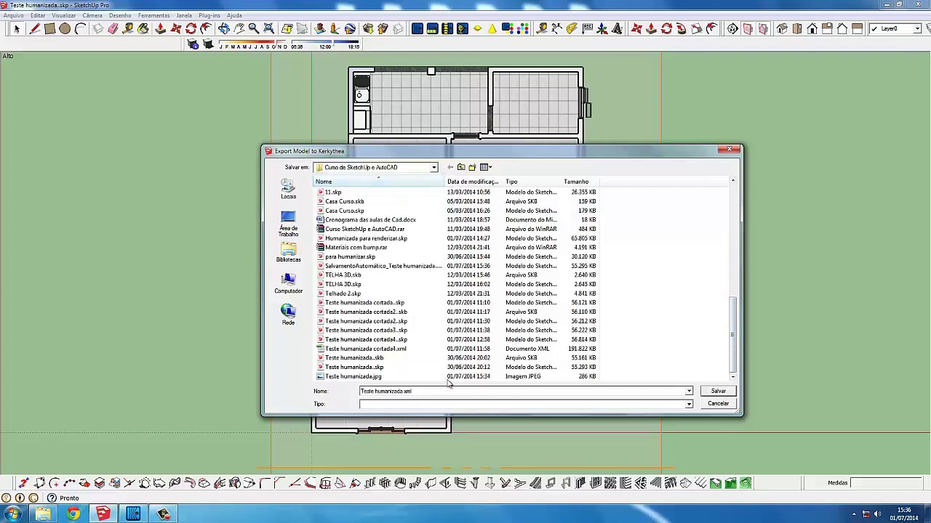
{"action": "left_click", "coordinate": [717, 392]}
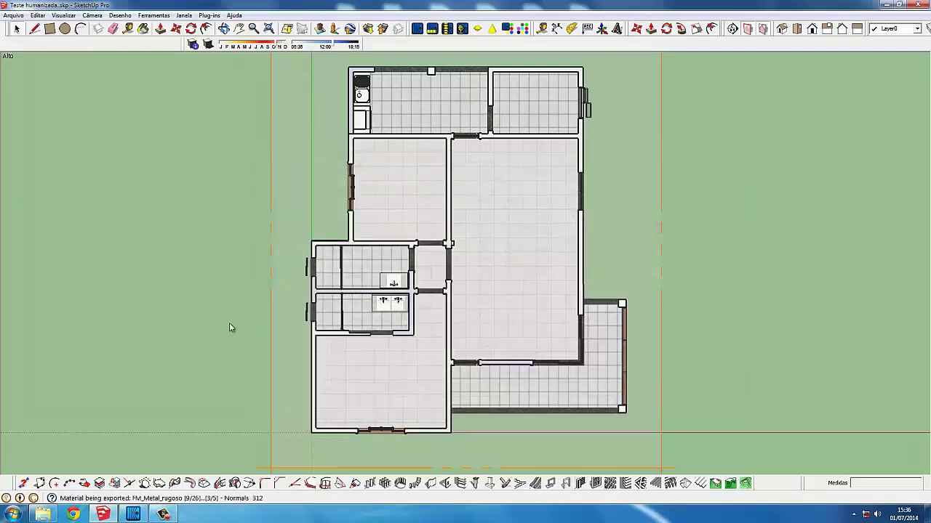
Decline opening the export automatically and bring the Kerkythea window to the front
{"action": "left_click", "coordinate": [133, 514]}
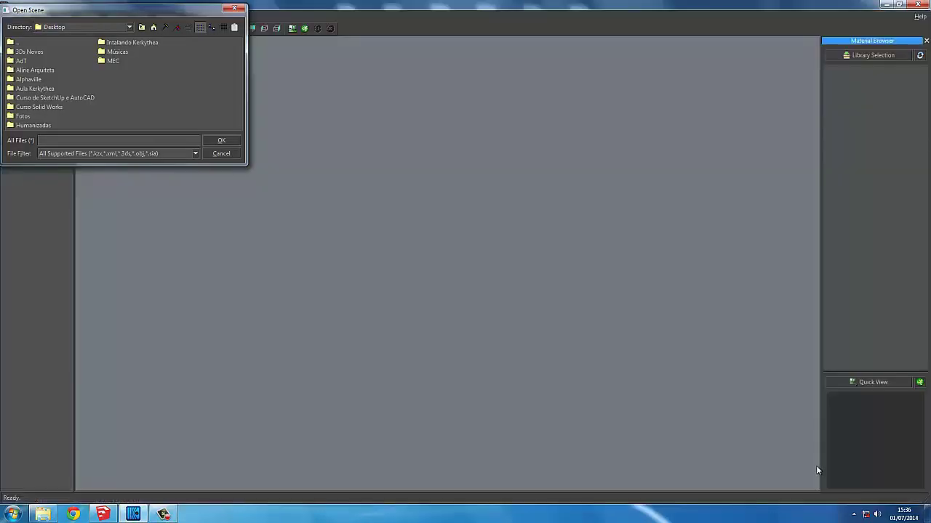
{"action": "left_click", "coordinate": [104, 514]}
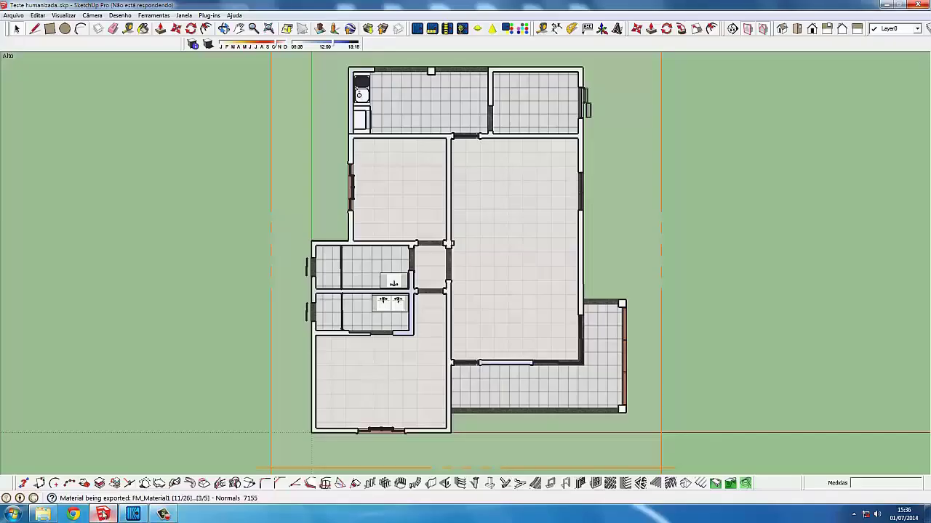
{"action": "left_click", "coordinate": [164, 514]}
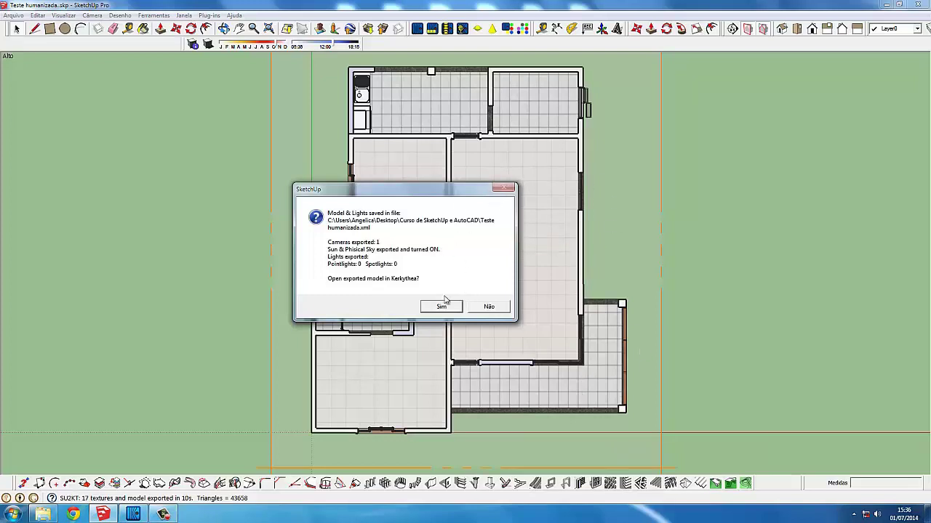
{"action": "left_click", "coordinate": [502, 307]}
{"action": "left_click", "coordinate": [129, 515]}
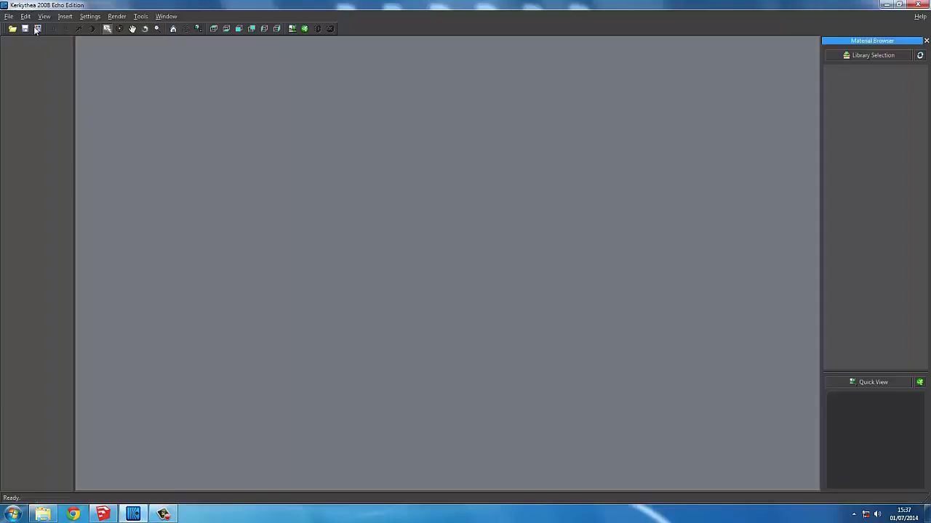
Load the Teste humanizada.xml scene in Kerkythea and let the import finish
{"action": "left_click", "coordinate": [9, 16]}
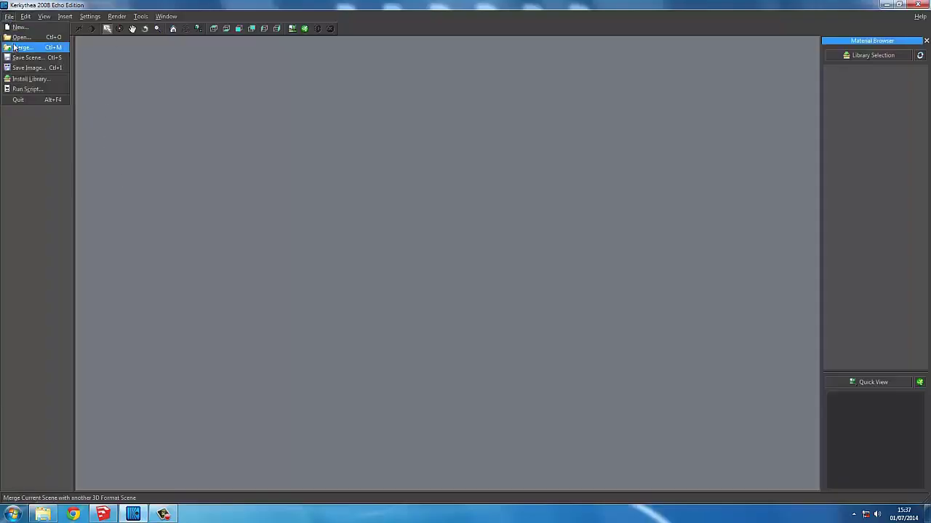
{"action": "left_click", "coordinate": [20, 37]}
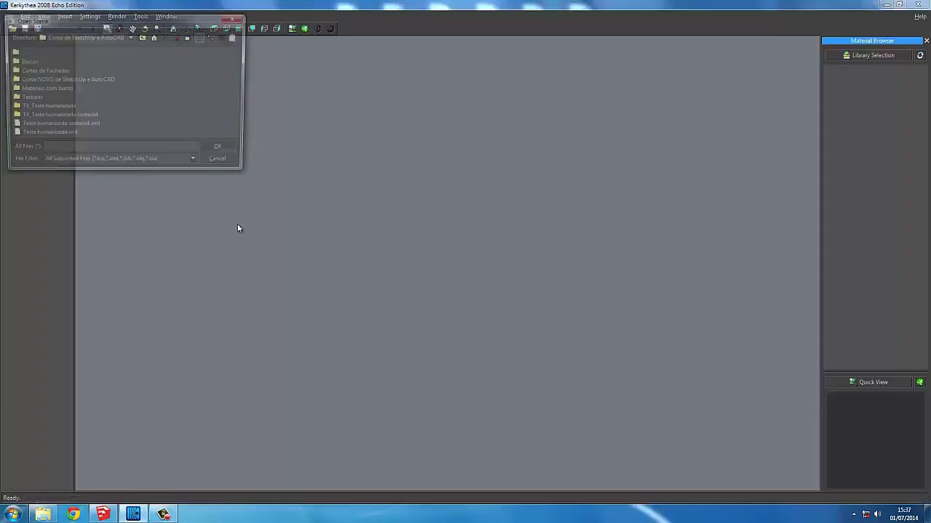
{"action": "left_click", "coordinate": [43, 136]}
{"action": "left_click", "coordinate": [223, 151]}
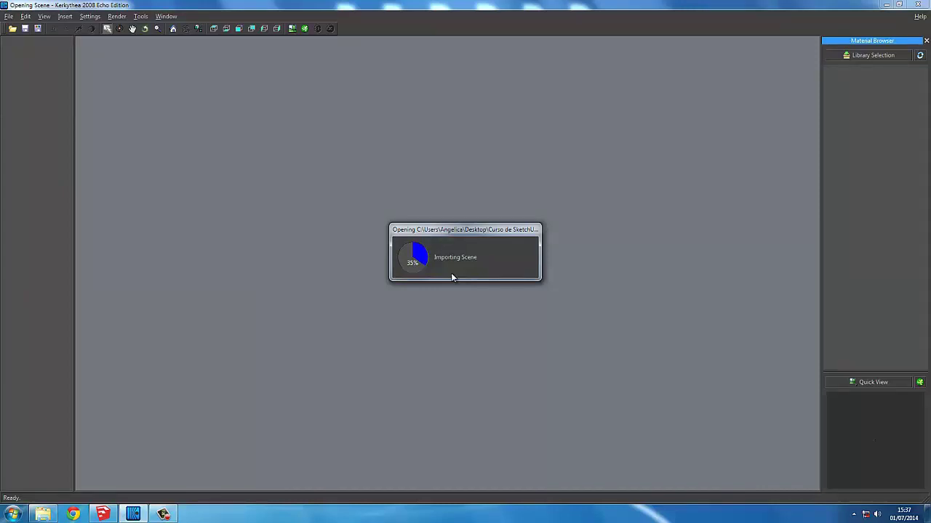
{"action": "left_click_drag", "start_coordinate": [453, 229], "coordinate": [383, 189]}
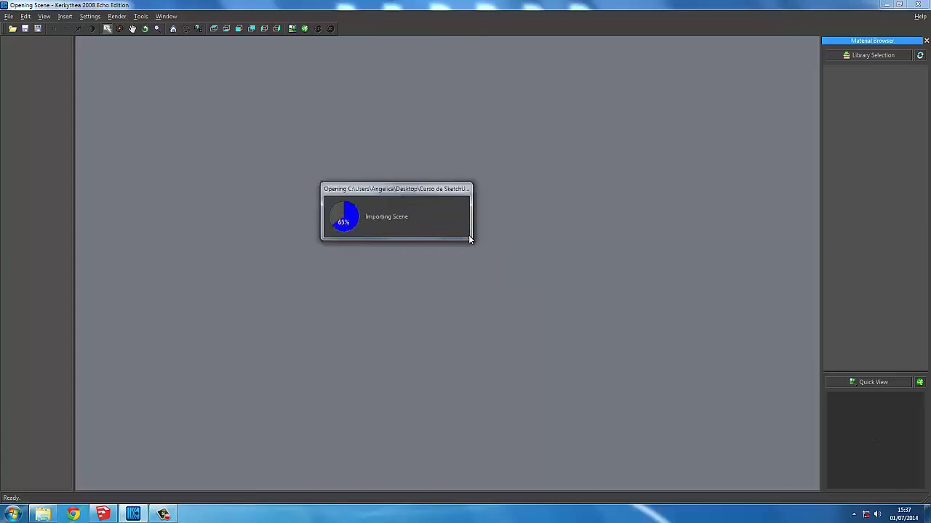
{"action": "left_click_drag", "start_coordinate": [468, 236], "coordinate": [525, 260]}
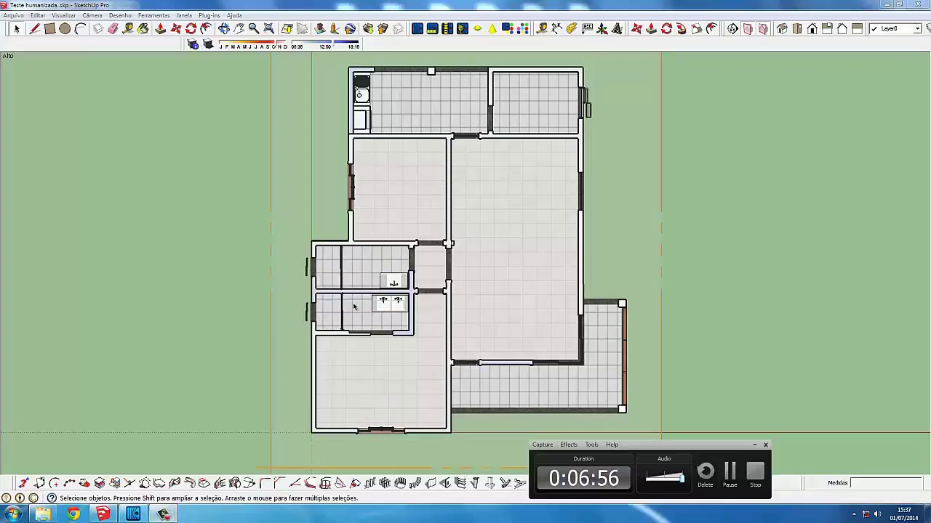
Zoom in on the house floor plan in Kerkythea's viewport
{"action": "left_click", "coordinate": [162, 514]}
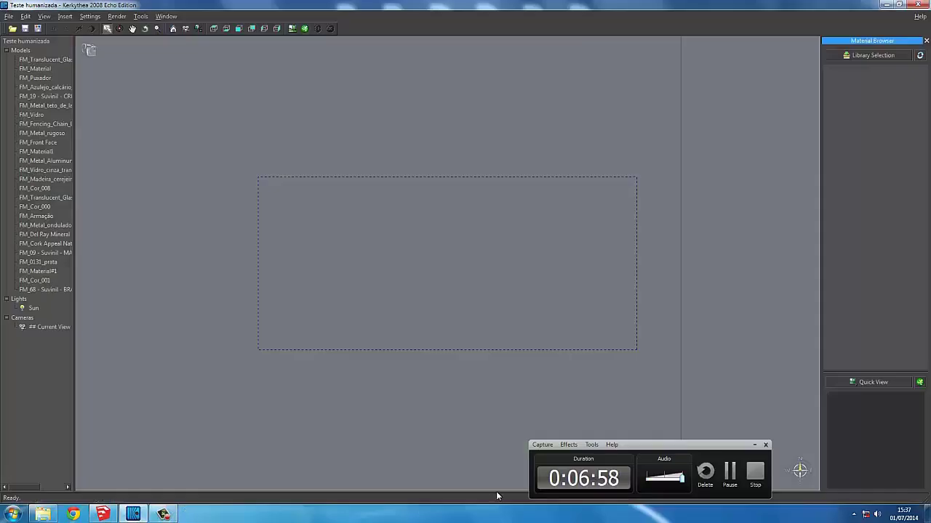
{"action": "left_click", "coordinate": [754, 445]}
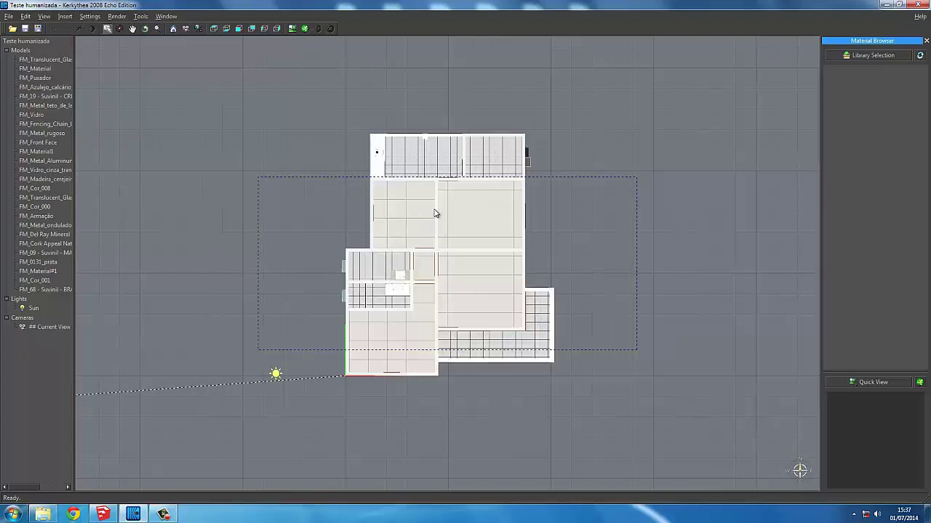
{"action": "scroll", "coordinate": [383, 295], "scroll_direction": "up", "scroll_amount": 1}
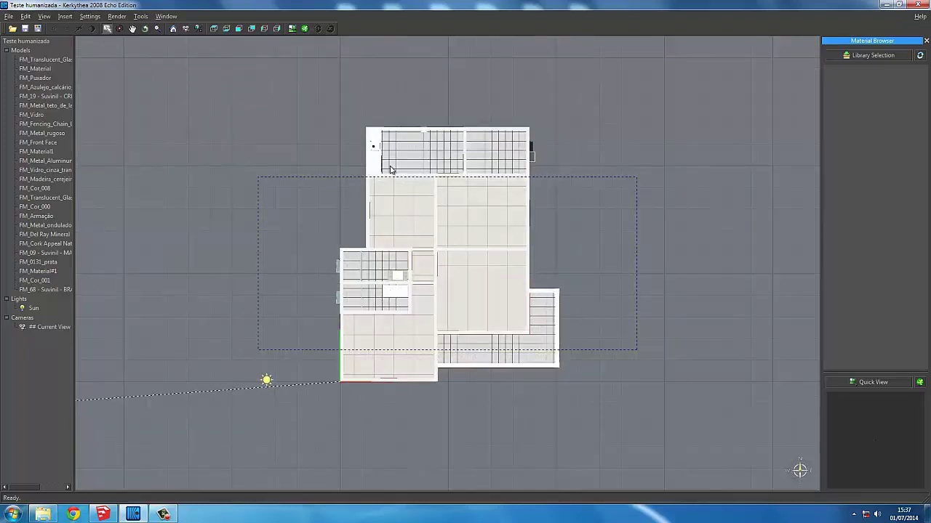
Render the floor plan with the default camera settings and view the rendered image maximized
{"action": "left_click", "coordinate": [305, 30]}
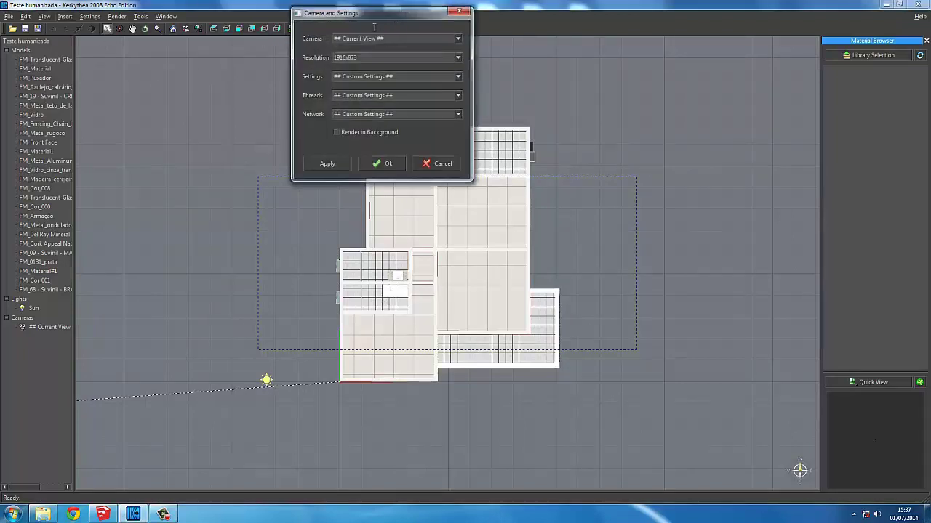
{"action": "left_click", "coordinate": [390, 164]}
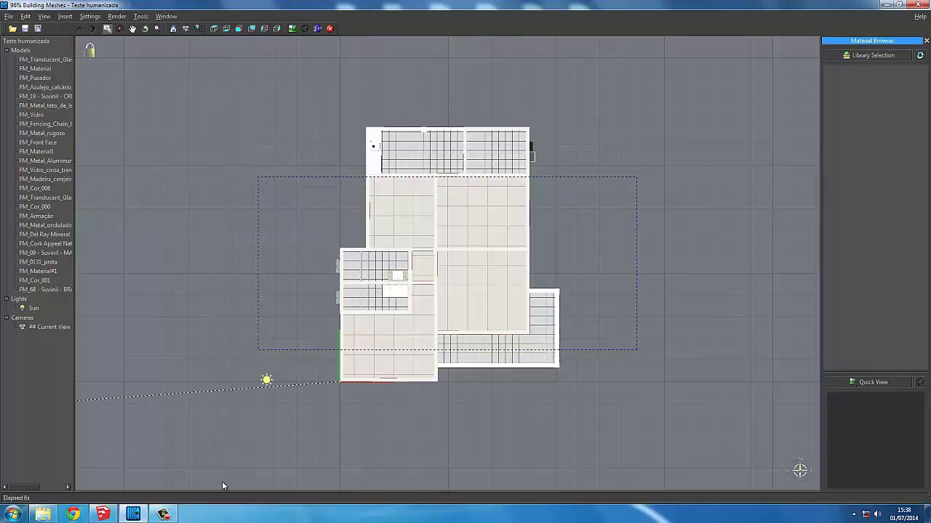
{"action": "left_click", "coordinate": [164, 515]}
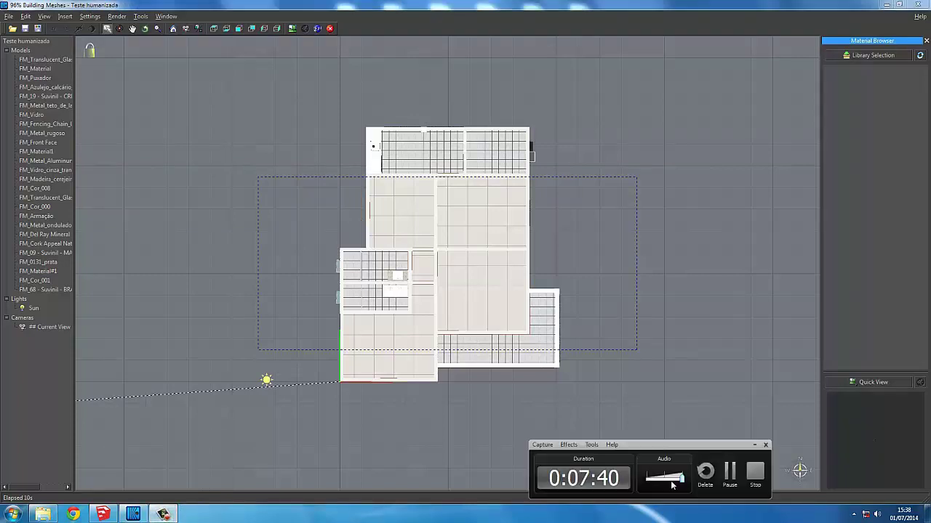
{"action": "left_click", "coordinate": [755, 472]}
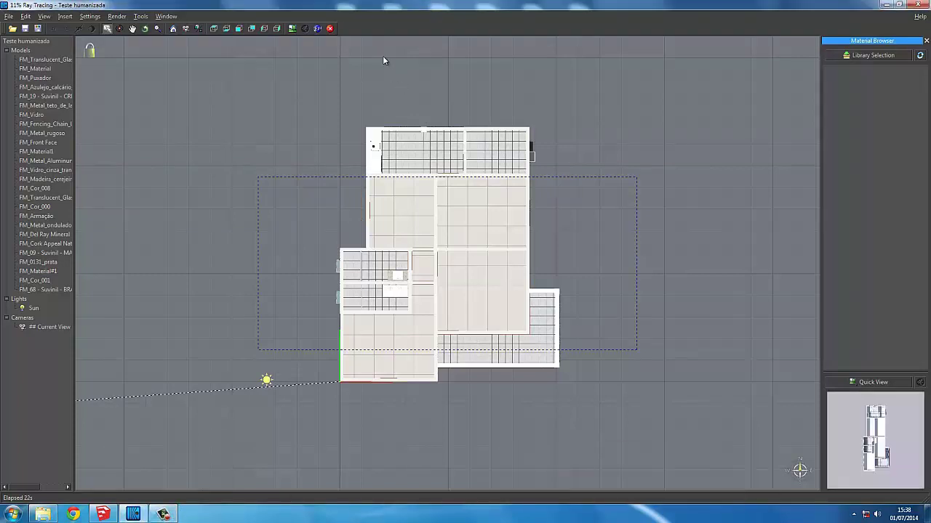
{"action": "left_click", "coordinate": [292, 29]}
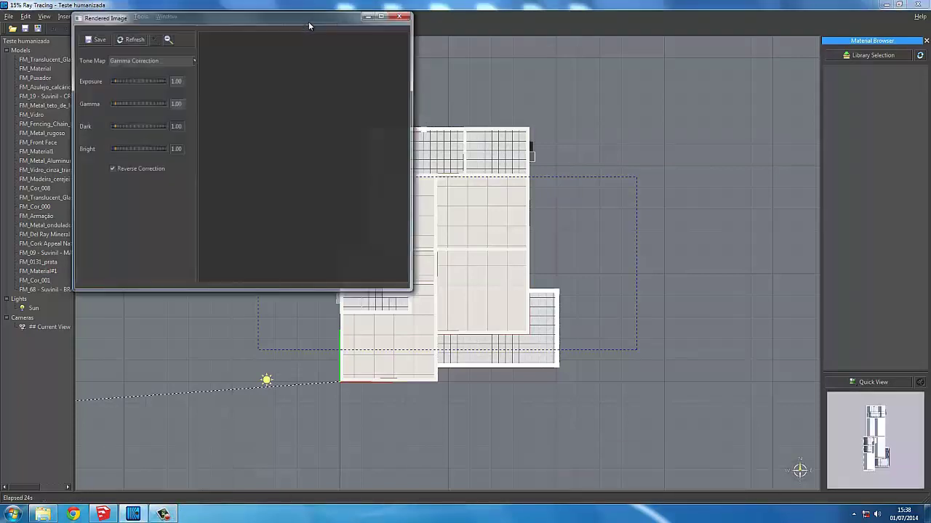
{"action": "double_click", "coordinate": [309, 25]}
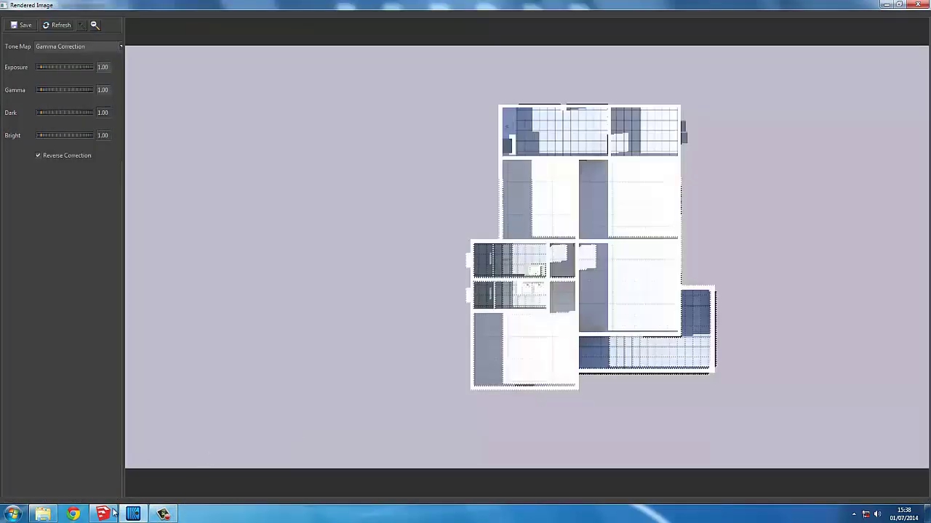
{"action": "left_click", "coordinate": [114, 514]}
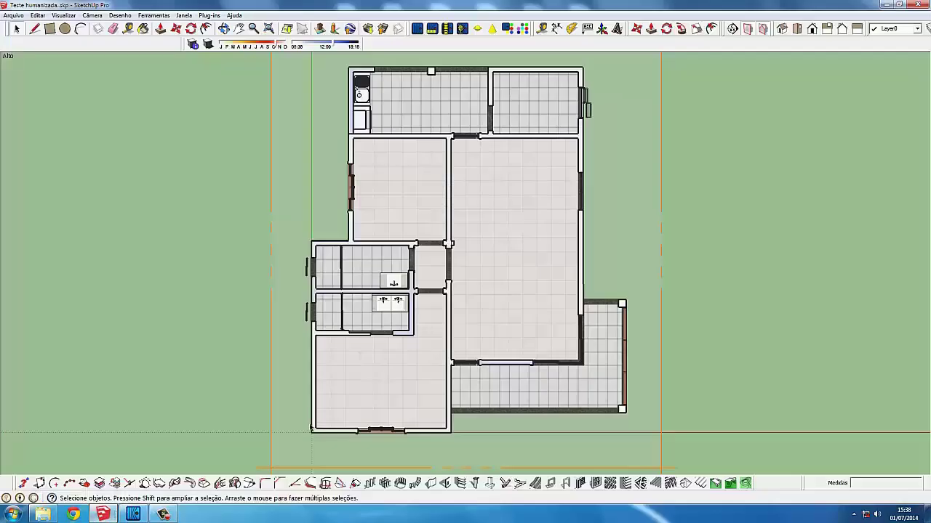
Check the rendered image, then return to SketchUp and deselect the section plane
{"action": "left_click", "coordinate": [163, 515]}
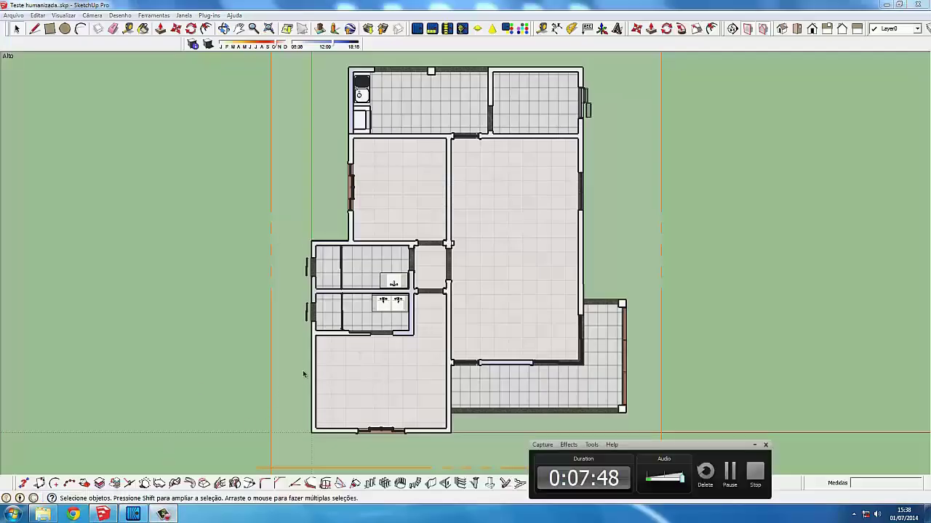
{"action": "left_click", "coordinate": [752, 445]}
{"action": "left_click", "coordinate": [143, 513]}
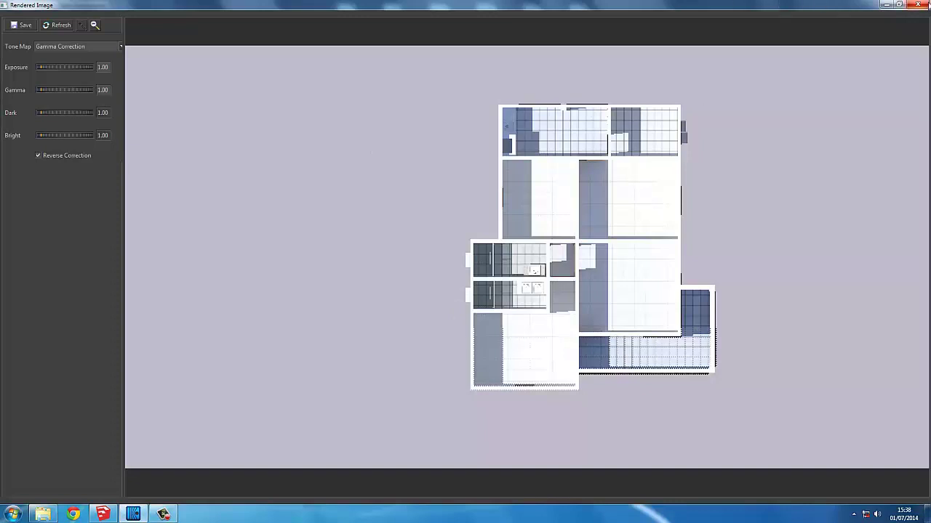
{"action": "left_click", "coordinate": [925, 4]}
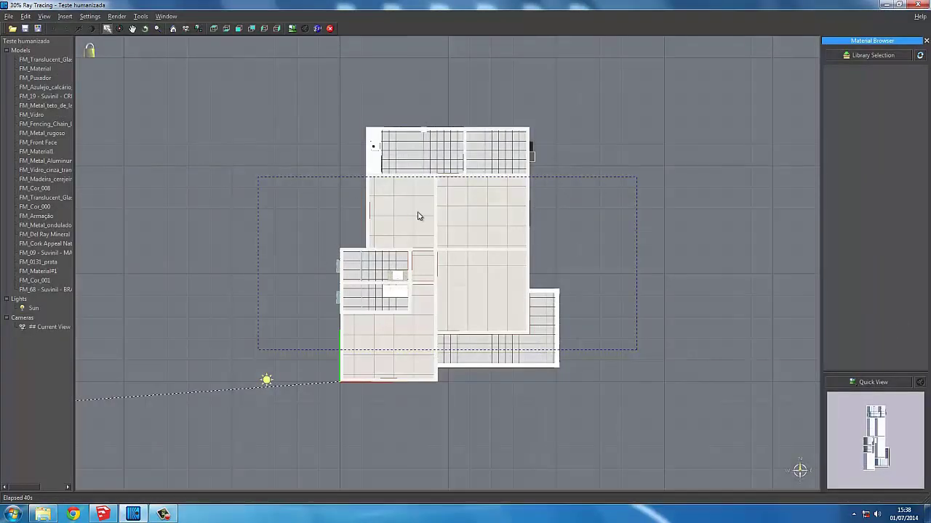
{"action": "left_click", "coordinate": [109, 515]}
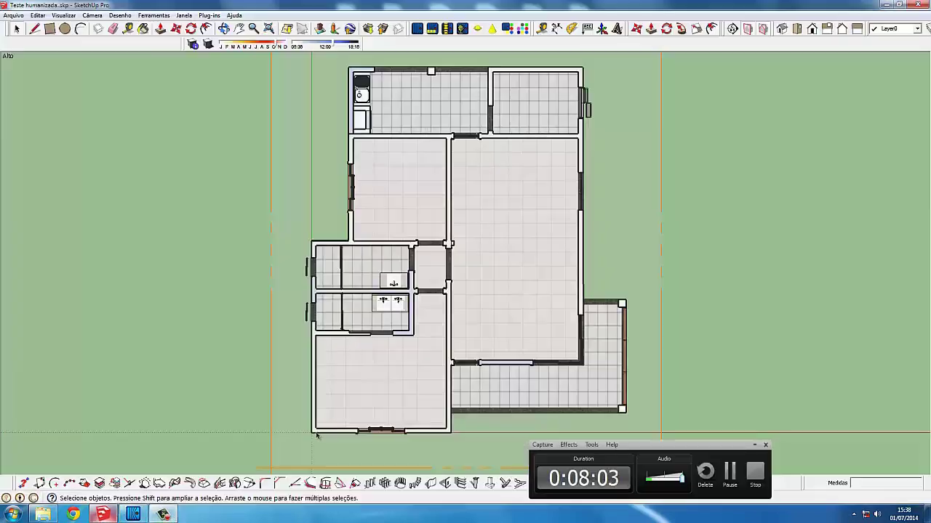
{"action": "left_click", "coordinate": [109, 515]}
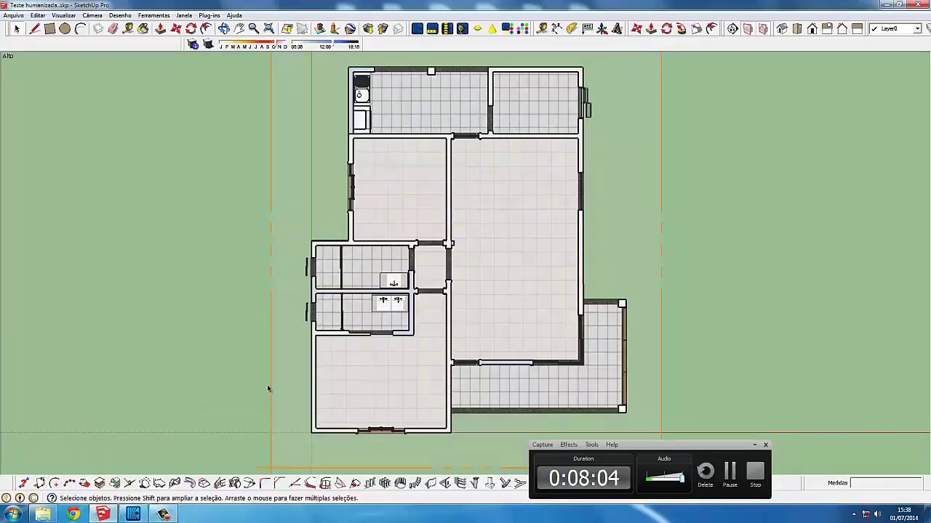
{"action": "left_click", "coordinate": [259, 428]}
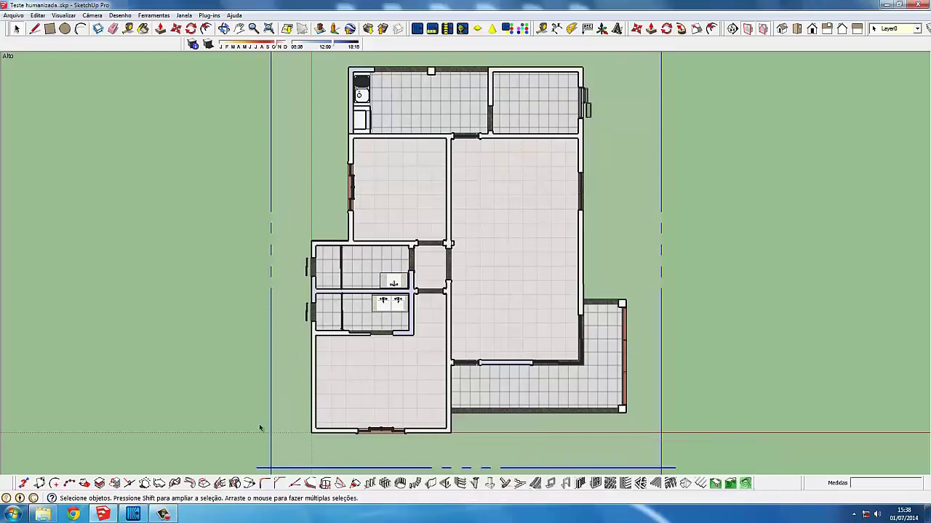
Review the render preview full screen again, then quit Kerkythea
{"action": "left_click", "coordinate": [137, 513]}
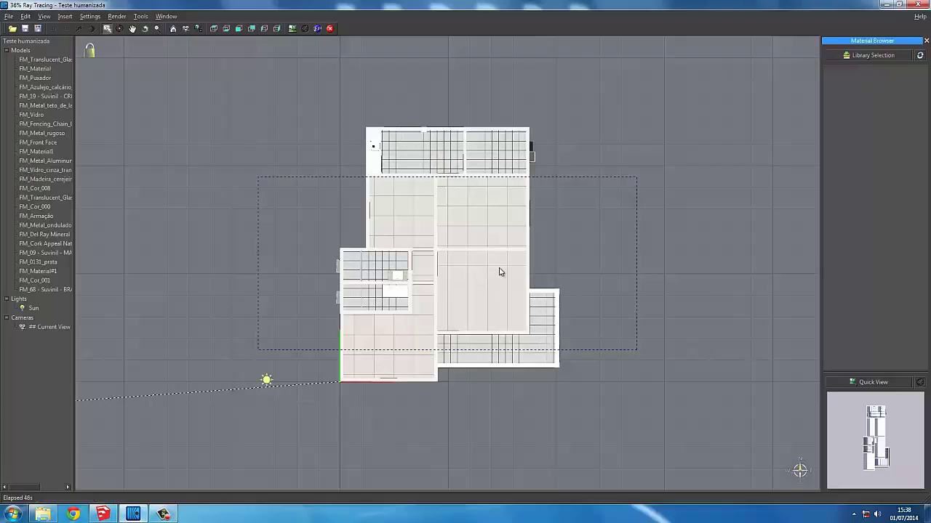
{"action": "left_click", "coordinate": [292, 29]}
{"action": "double_click", "coordinate": [290, 19]}
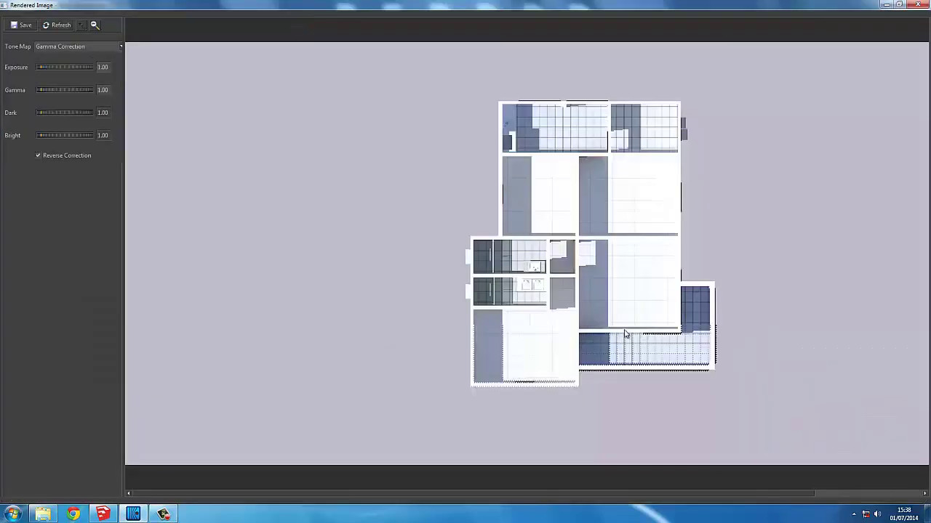
{"action": "left_click", "coordinate": [920, 6]}
{"action": "left_click", "coordinate": [919, 5]}
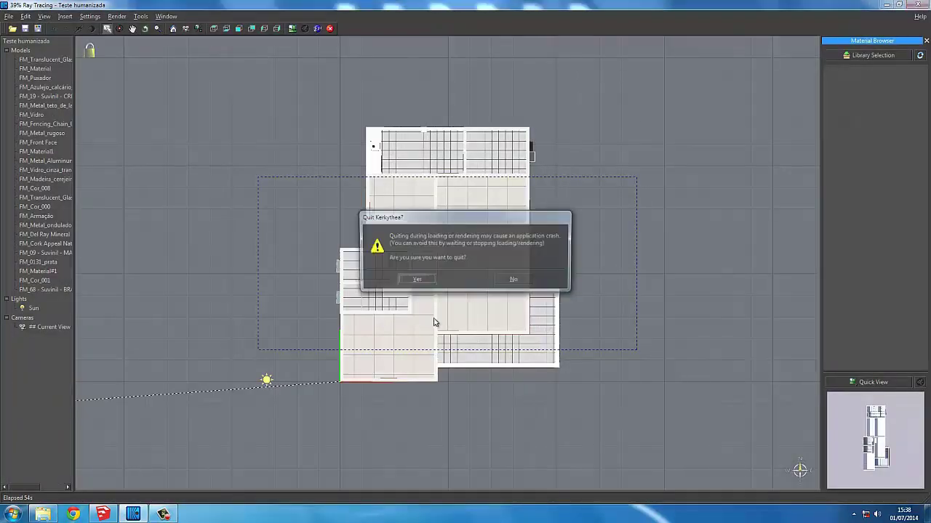
{"action": "left_click", "coordinate": [416, 281]}
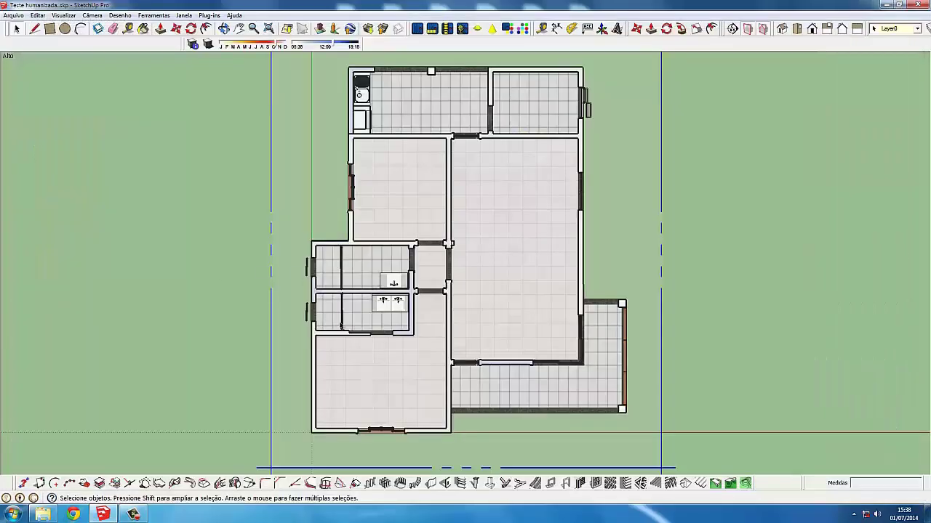
Orbit the sectioned house to a tilted 3-D view and bring up the section plane's menu
{"action": "scroll", "coordinate": [340, 325], "scroll_direction": "down", "scroll_amount": 1}
{"action": "scroll", "coordinate": [340, 325], "scroll_direction": "down", "scroll_amount": 1}
{"action": "scroll", "coordinate": [341, 325], "scroll_direction": "down", "scroll_amount": 1}
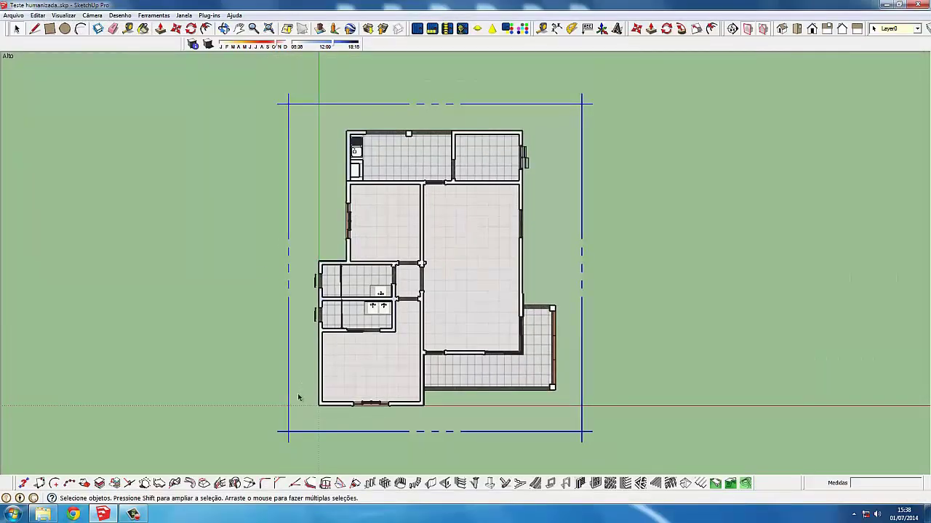
{"action": "scroll", "coordinate": [294, 392], "scroll_direction": "up", "scroll_amount": 1}
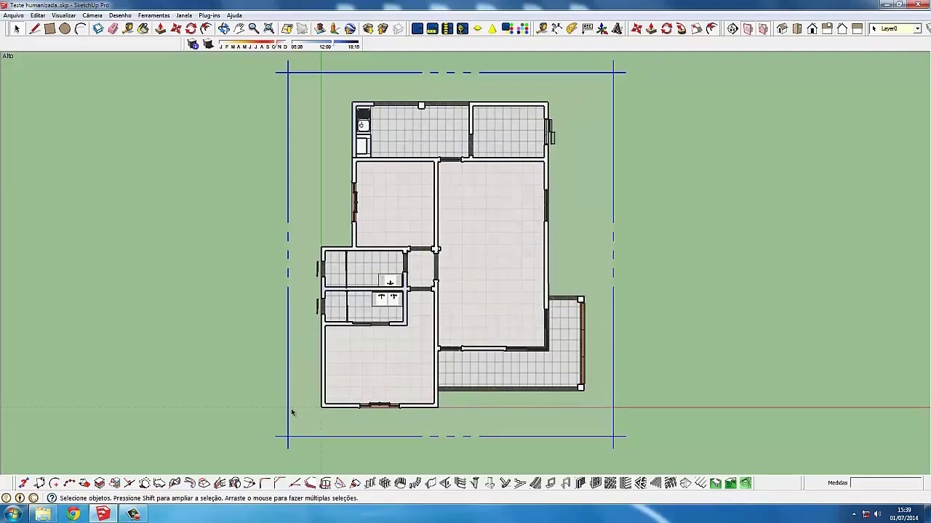
{"action": "right_click", "coordinate": [305, 375]}
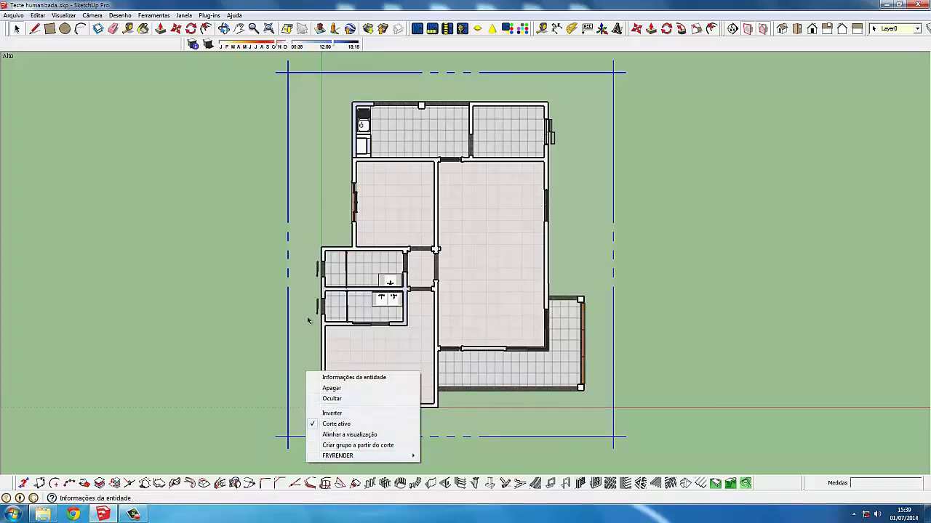
{"action": "left_click", "coordinate": [307, 361]}
{"action": "scroll", "coordinate": [283, 367], "scroll_direction": "down", "scroll_amount": 1}
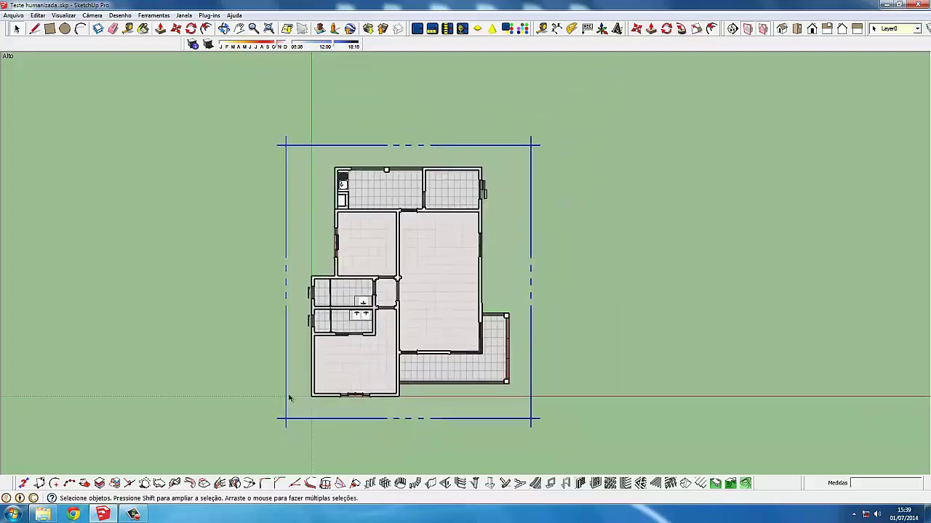
{"action": "mouse_move", "coordinate": [289, 400]}
{"action": "middle_mouse_down"}
{"action": "mouse_move", "coordinate": [316, 282]}
{"action": "mouse_move", "coordinate": [306, 309]}
{"action": "middle_mouse_up"}
{"action": "right_click", "coordinate": [305, 310]}
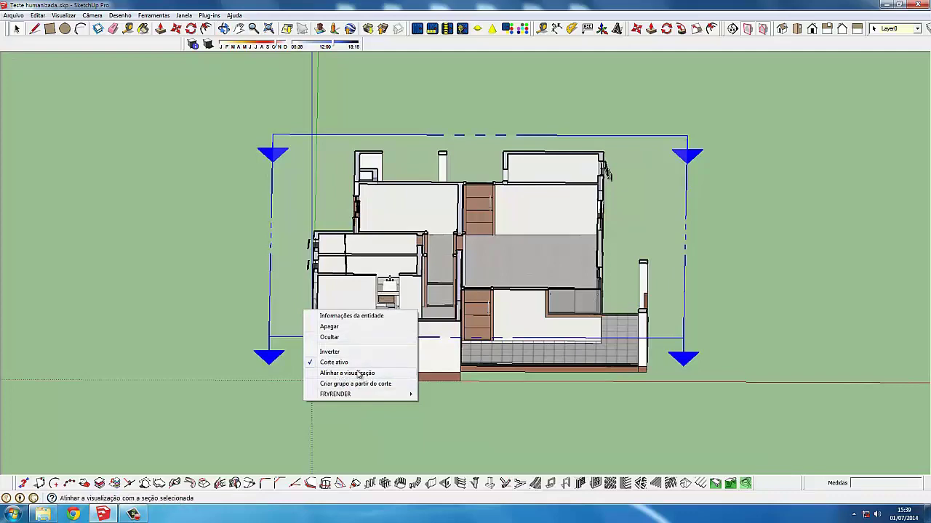
Align the view to the section plane, toggle Corte ativo off and on, and group the cut
{"action": "left_click", "coordinate": [358, 373]}
{"action": "middle_click_drag", "start_coordinate": [349, 317], "coordinate": [288, 288]}
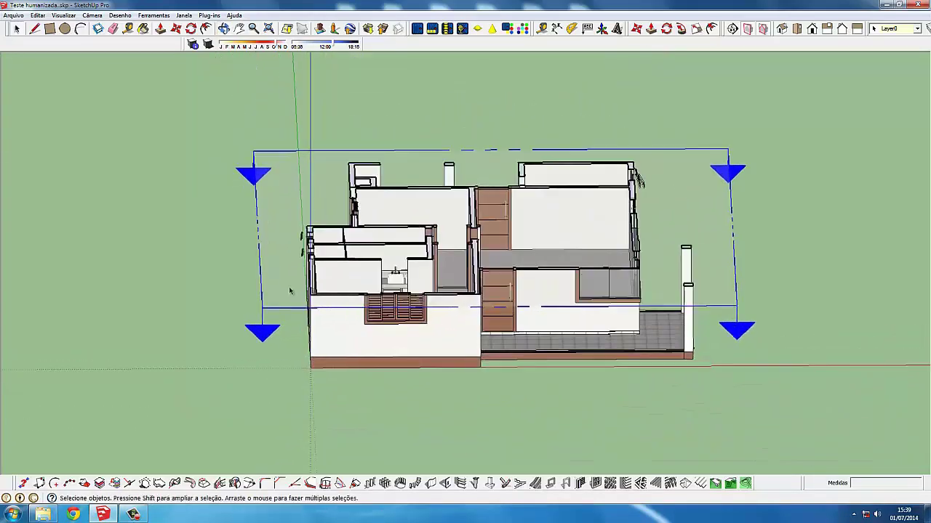
{"action": "right_click", "coordinate": [288, 288]}
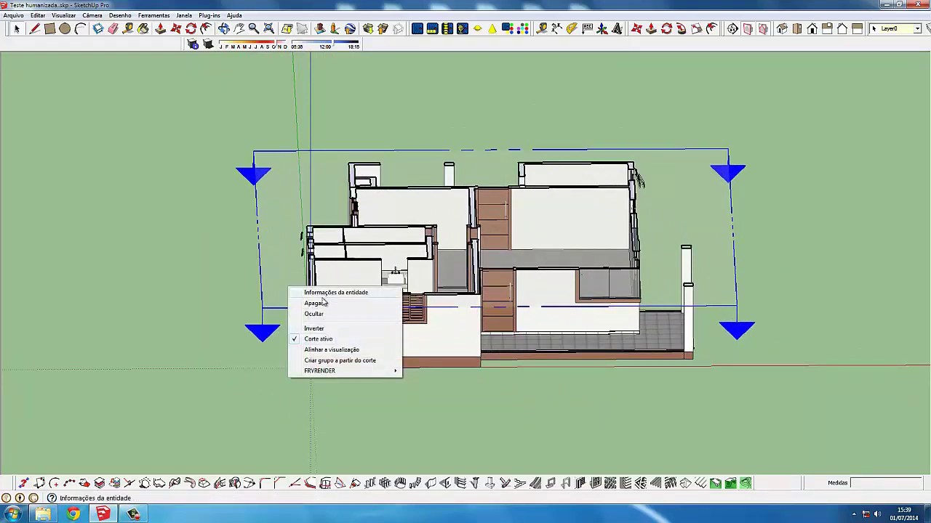
{"action": "left_click", "coordinate": [334, 340]}
{"action": "right_click", "coordinate": [298, 289]}
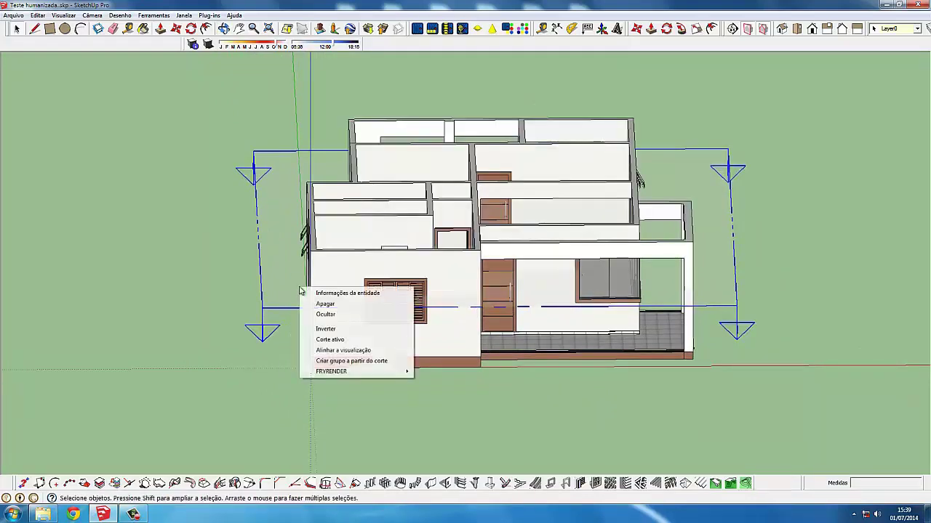
{"action": "left_click", "coordinate": [337, 343]}
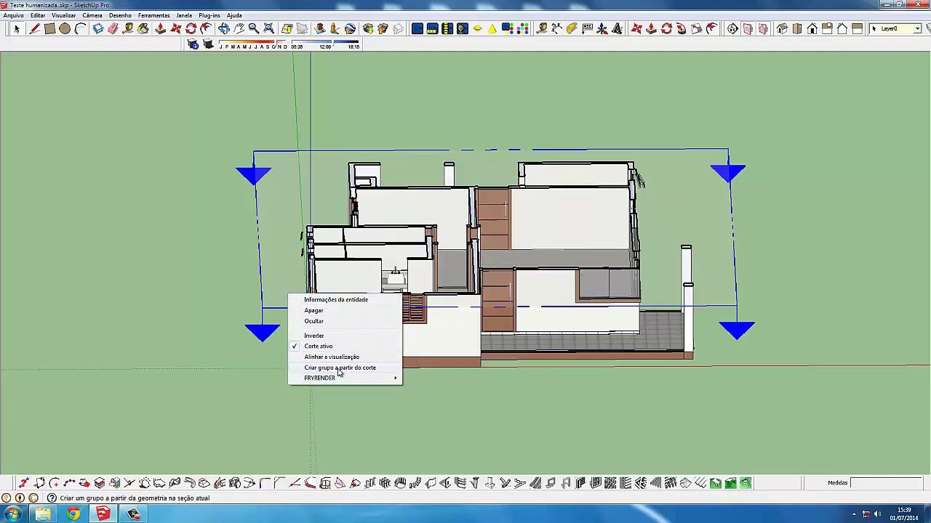
{"action": "left_click", "coordinate": [338, 371]}
{"action": "scroll", "coordinate": [285, 274], "scroll_direction": "down", "scroll_amount": 1}
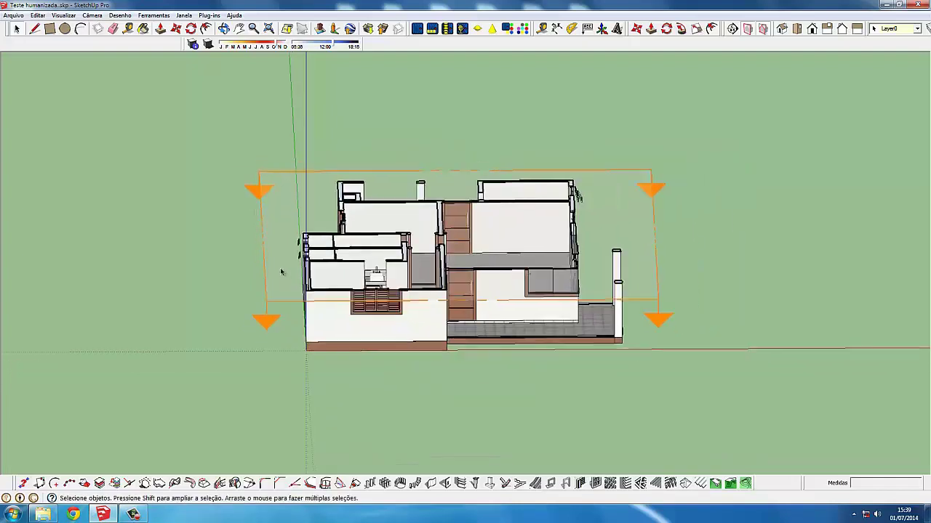
Delete the section plane and switch the camera to Perspectiva, facing the house front
{"action": "scroll", "coordinate": [281, 272], "scroll_direction": "down", "scroll_amount": 1}
{"action": "key", "text": "Delete"}
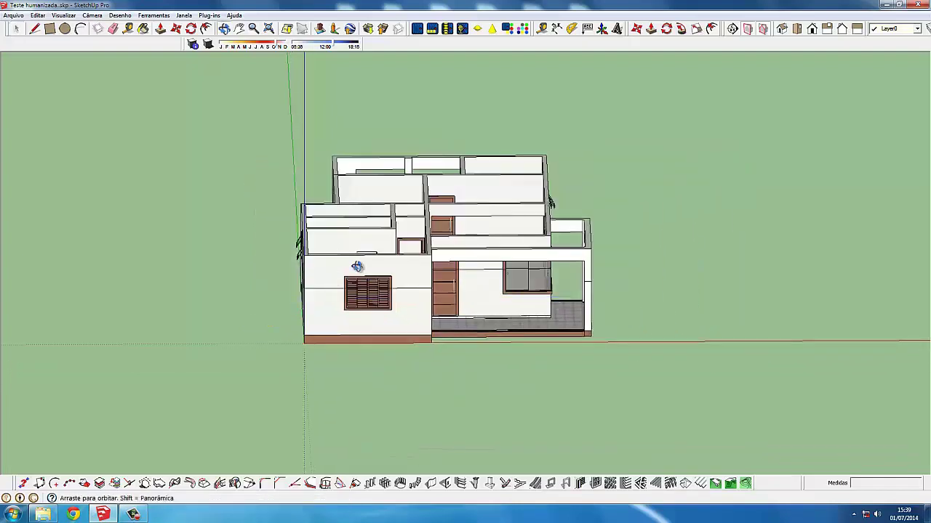
{"action": "mouse_move", "coordinate": [357, 266]}
{"action": "middle_mouse_down"}
{"action": "mouse_move", "coordinate": [395, 240]}
{"action": "mouse_move", "coordinate": [351, 290]}
{"action": "middle_mouse_up"}
{"action": "scroll", "coordinate": [351, 291], "scroll_direction": "up", "scroll_amount": 2}
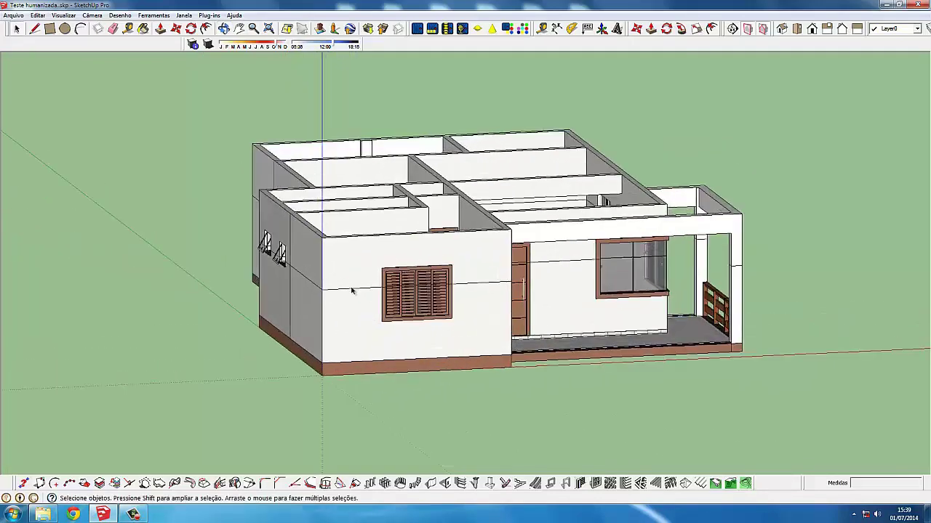
{"action": "scroll", "coordinate": [487, 327], "scroll_direction": "up", "scroll_amount": 2}
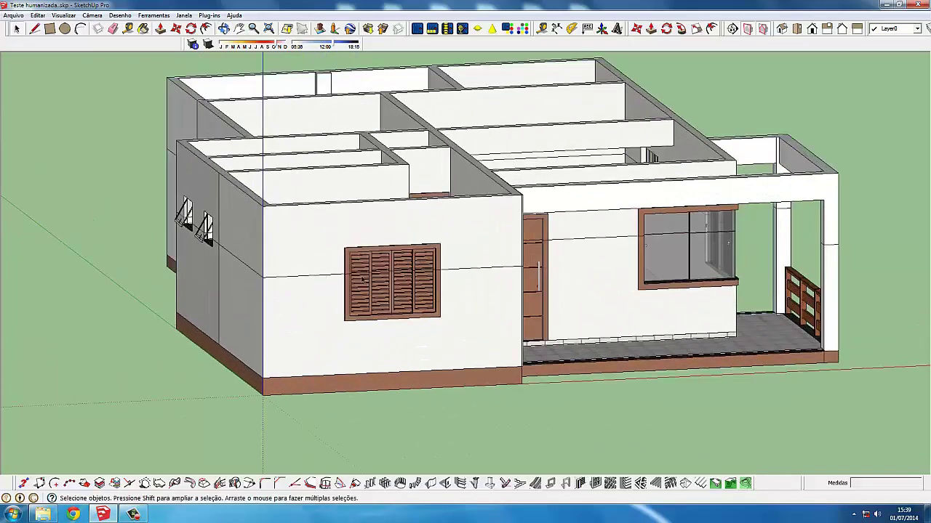
{"action": "left_click", "coordinate": [92, 15]}
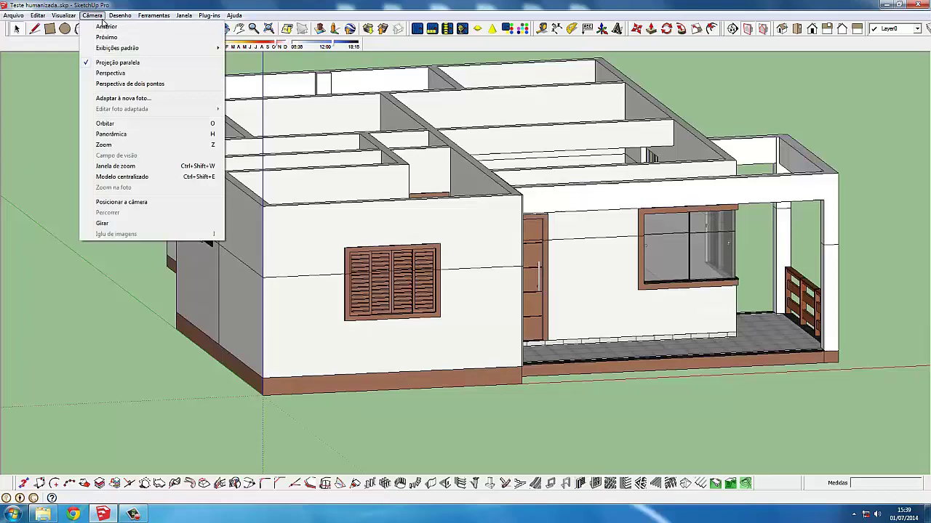
{"action": "left_click", "coordinate": [124, 74]}
{"action": "middle_click_drag", "start_coordinate": [357, 246], "coordinate": [471, 272]}
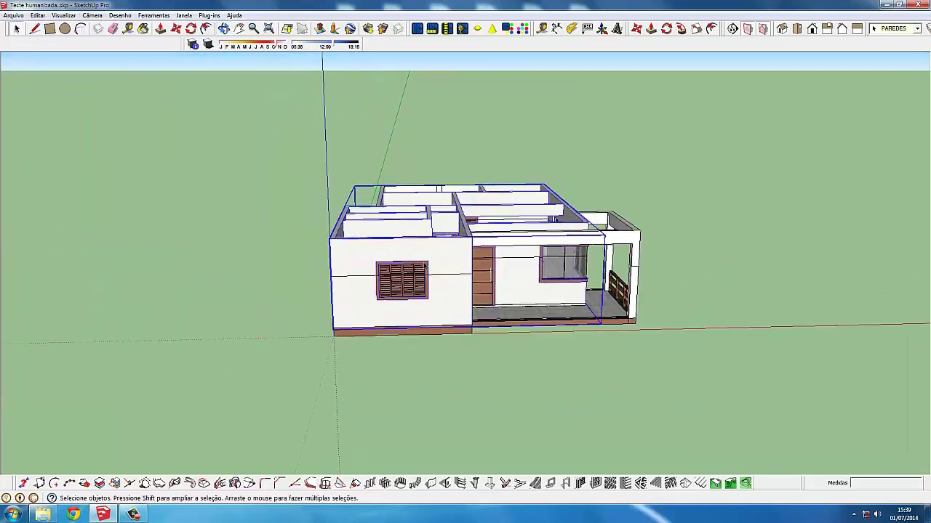
Explode the house group into its parts and clear the selection
{"action": "left_click", "coordinate": [472, 272]}
{"action": "scroll", "coordinate": [471, 272], "scroll_direction": "up", "scroll_amount": 2}
{"action": "mouse_move", "coordinate": [451, 267]}
{"action": "middle_mouse_down"}
{"action": "mouse_move", "coordinate": [428, 297]}
{"action": "mouse_move", "coordinate": [378, 314]}
{"action": "middle_mouse_up"}
{"action": "scroll", "coordinate": [442, 273], "scroll_direction": "down", "scroll_amount": 2}
{"action": "scroll", "coordinate": [429, 297], "scroll_direction": "up", "scroll_amount": 2}
{"action": "scroll", "coordinate": [378, 314], "scroll_direction": "down", "scroll_amount": 2}
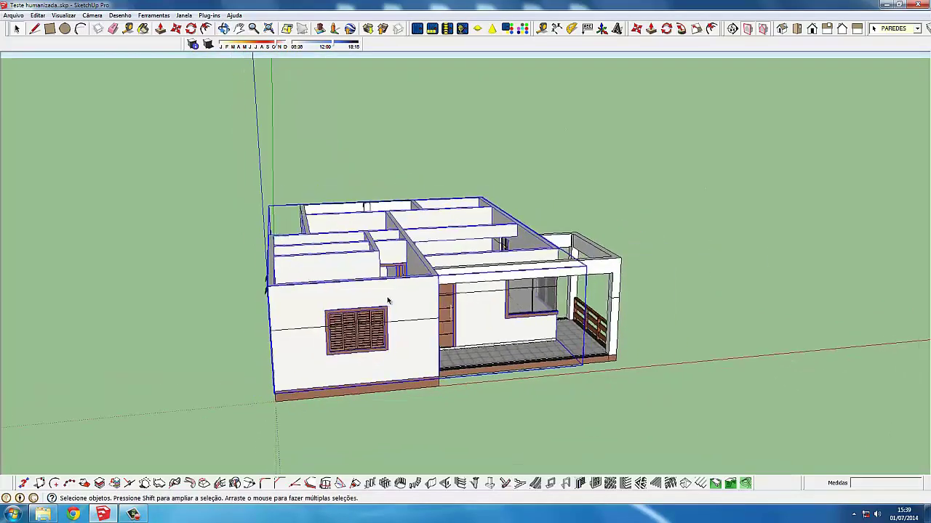
{"action": "scroll", "coordinate": [382, 315], "scroll_direction": "up", "scroll_amount": 2}
{"action": "right_click", "coordinate": [381, 314]}
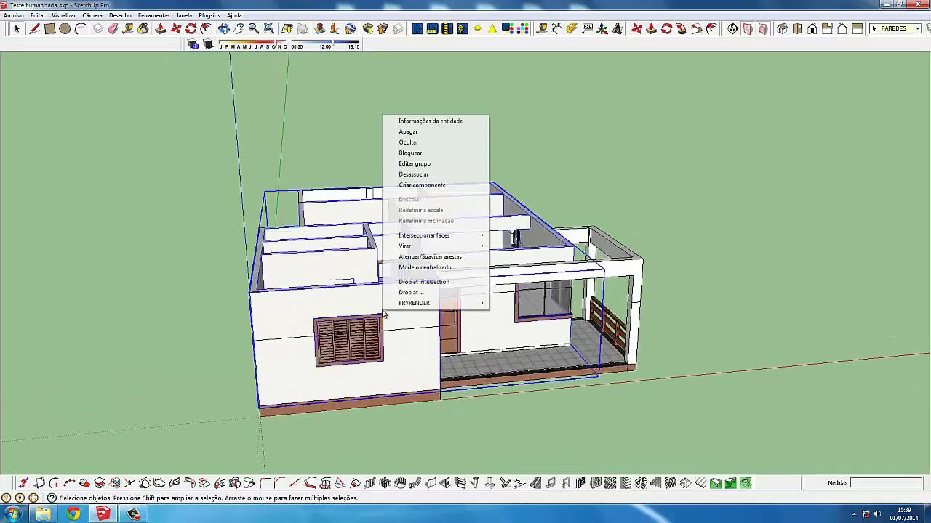
{"action": "left_click", "coordinate": [426, 175]}
{"action": "left_click", "coordinate": [461, 426]}
Explode the shutter window group and component on the front-left wall
{"action": "scroll", "coordinate": [381, 349], "scroll_direction": "up", "scroll_amount": 2}
{"action": "left_click", "coordinate": [366, 310]}
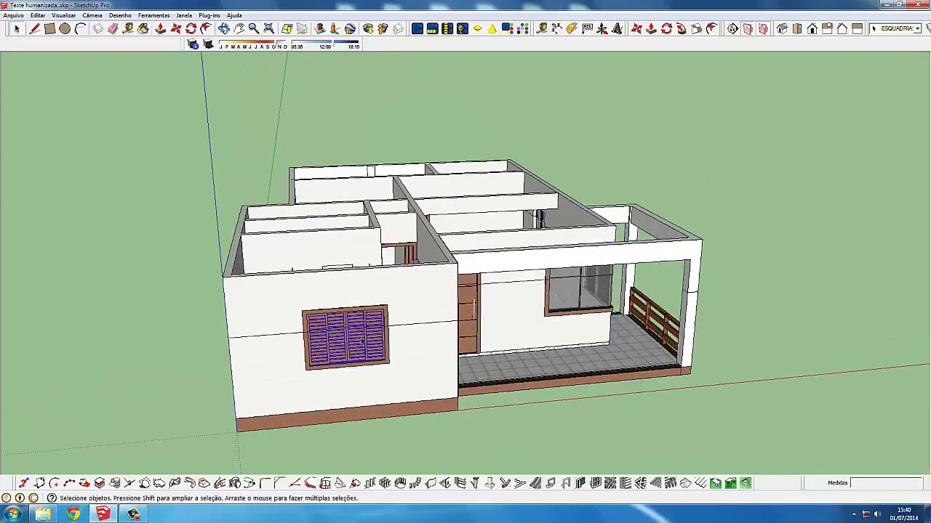
{"action": "scroll", "coordinate": [366, 309], "scroll_direction": "up", "scroll_amount": 1}
{"action": "right_click", "coordinate": [374, 323]}
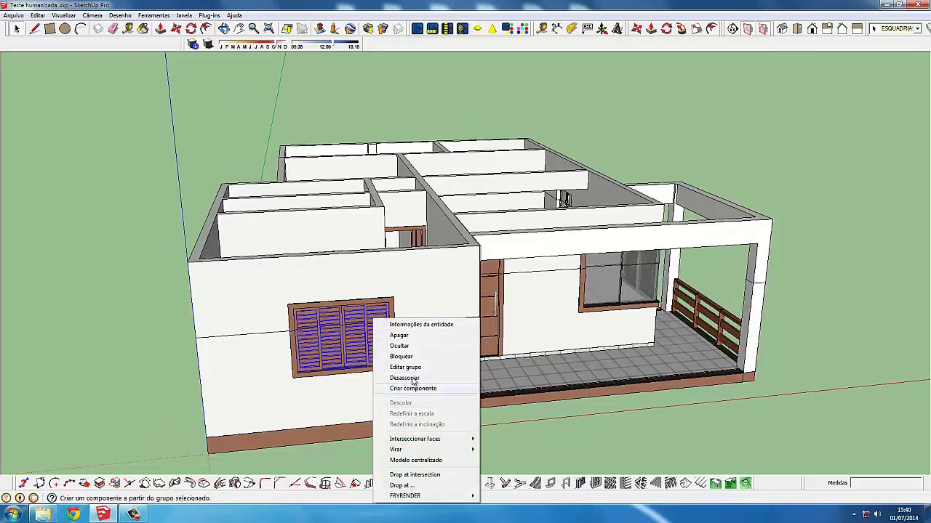
{"action": "left_click", "coordinate": [411, 378]}
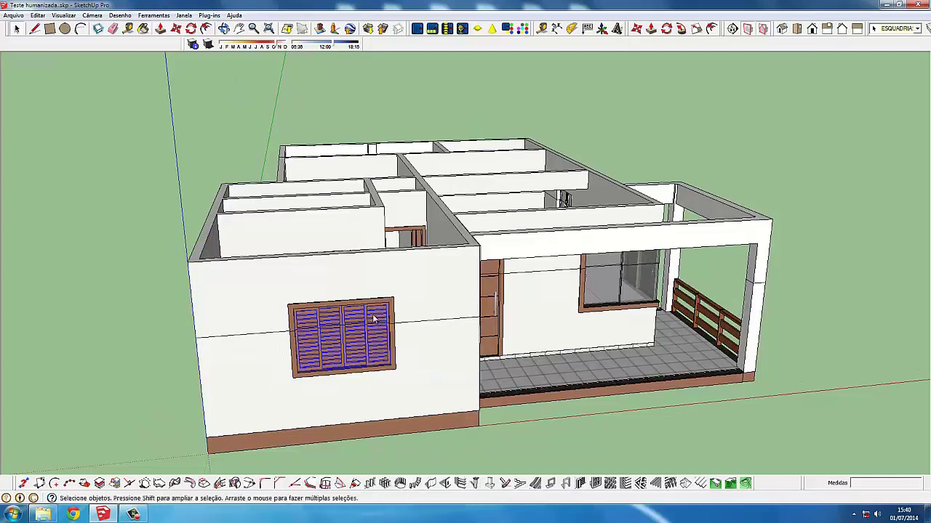
{"action": "right_click", "coordinate": [373, 319]}
{"action": "left_click", "coordinate": [388, 173]}
{"action": "right_click", "coordinate": [358, 313]}
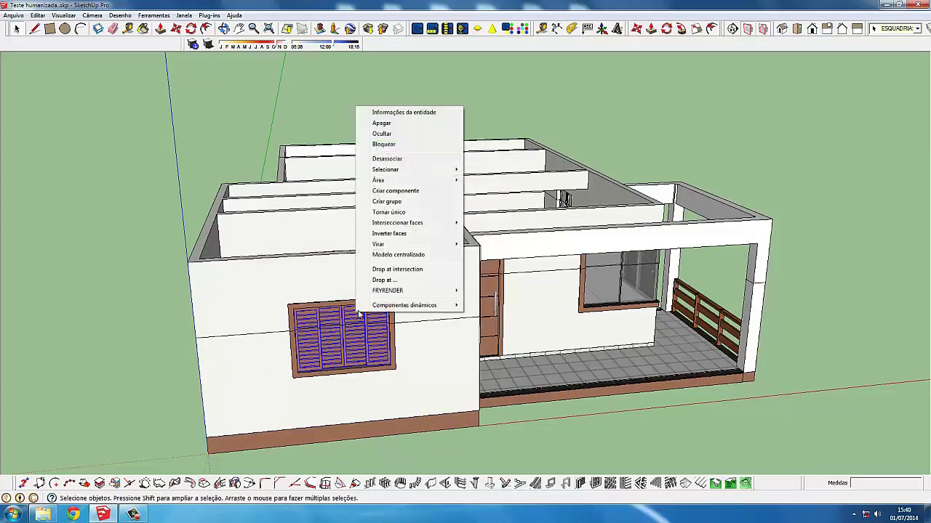
{"action": "left_click", "coordinate": [387, 158]}
Explode the first shutter panels and the right panel's loose parts
{"action": "left_click", "coordinate": [353, 319]}
{"action": "right_click", "coordinate": [353, 320]}
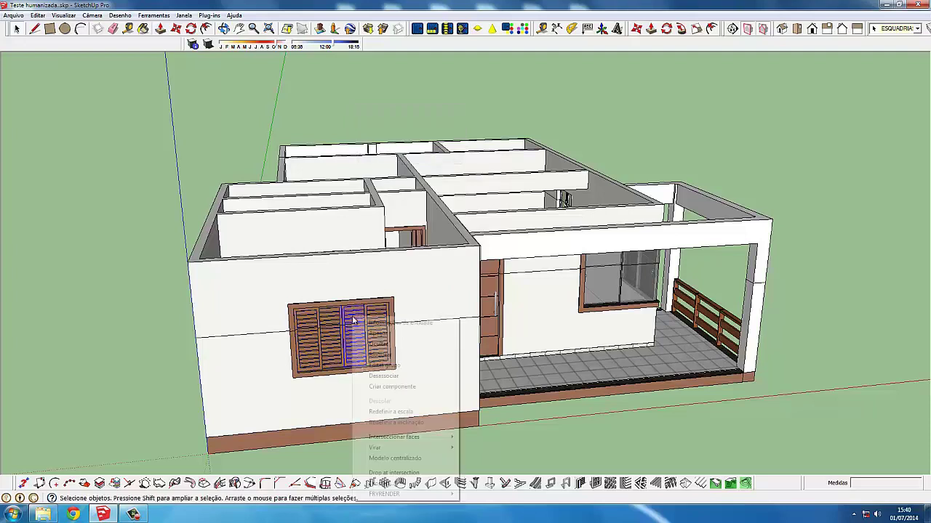
{"action": "left_click", "coordinate": [357, 376]}
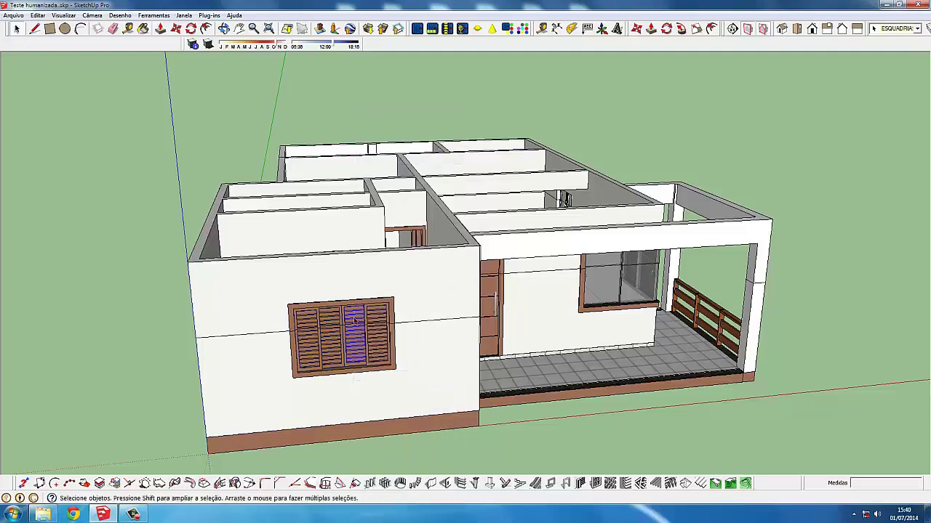
{"action": "right_click", "coordinate": [355, 320]}
{"action": "left_click", "coordinate": [385, 121]}
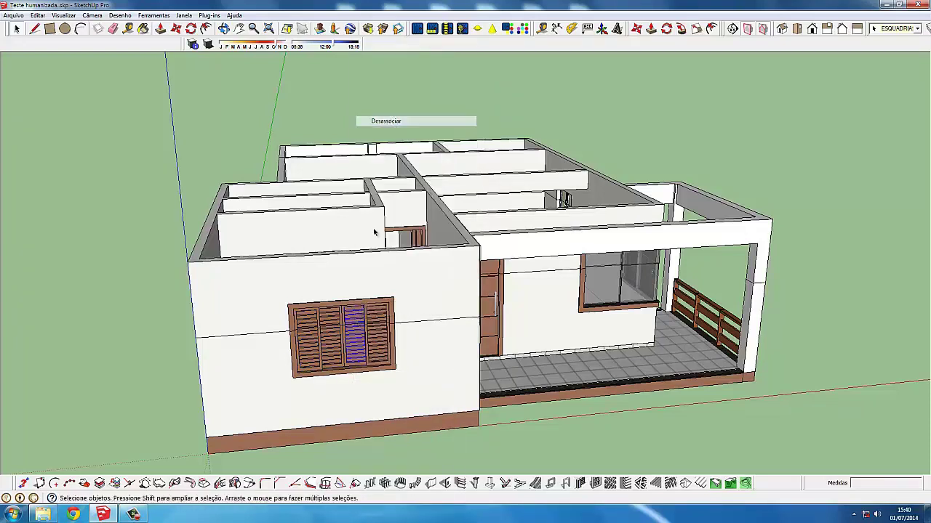
{"action": "scroll", "coordinate": [374, 232], "scroll_direction": "up", "scroll_amount": 1}
{"action": "scroll", "coordinate": [376, 317], "scroll_direction": "up", "scroll_amount": 2}
{"action": "right_click", "coordinate": [376, 317]}
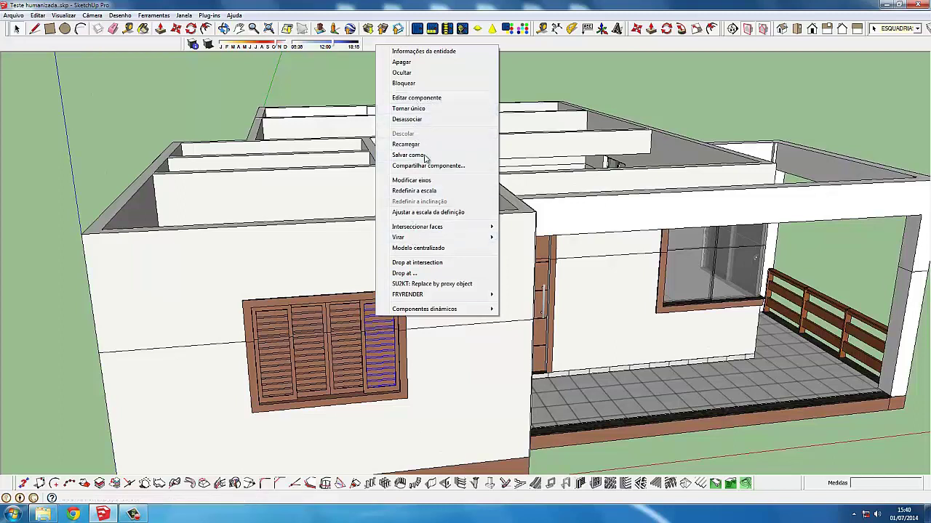
{"action": "left_click", "coordinate": [408, 108]}
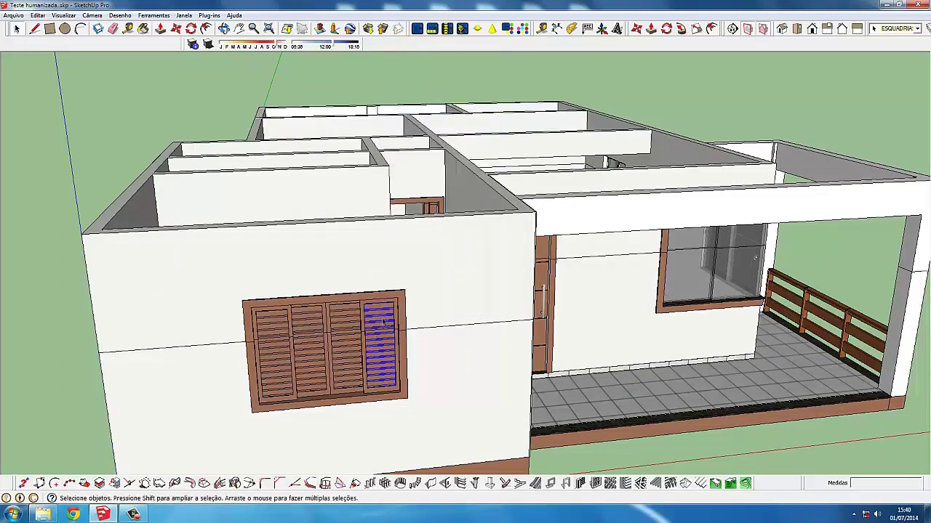
{"action": "right_click", "coordinate": [384, 103]}
{"action": "left_click", "coordinate": [427, 157]}
Explode the remaining left and middle shutter pieces
{"action": "left_click", "coordinate": [329, 329]}
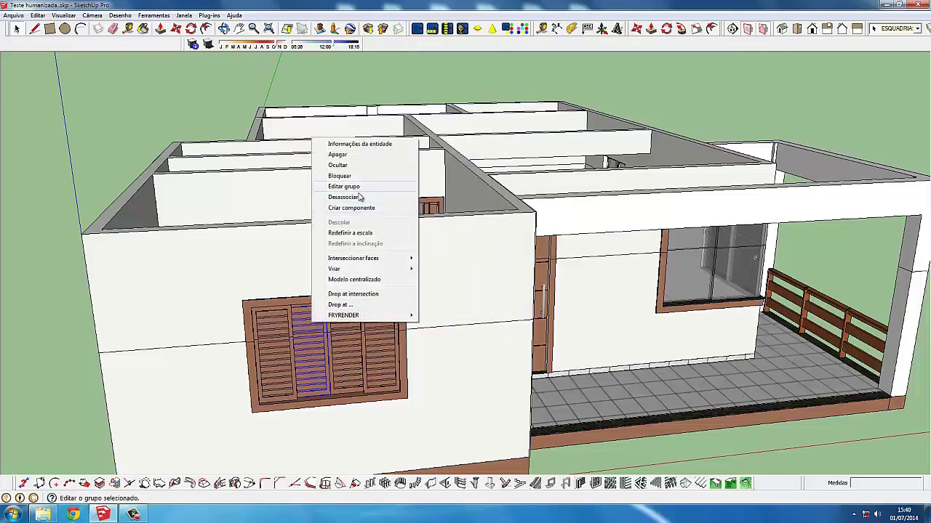
{"action": "left_click", "coordinate": [344, 197]}
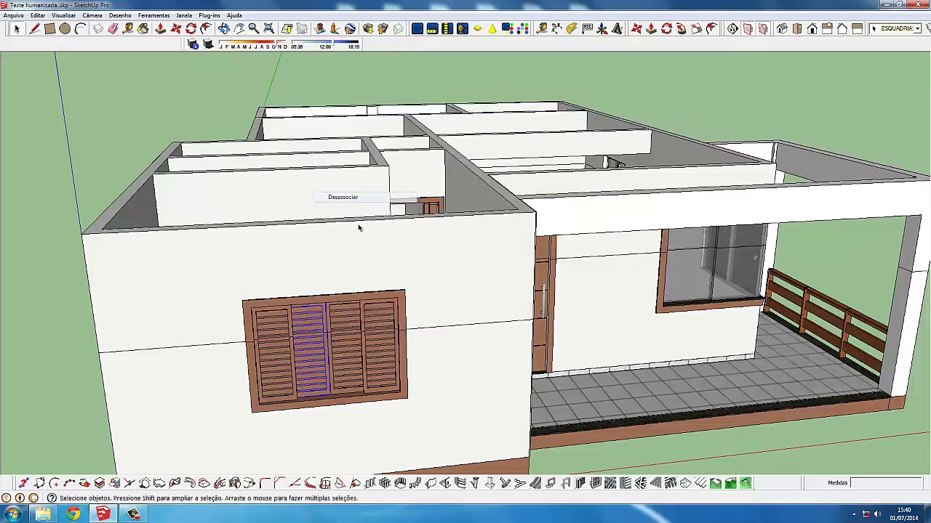
{"action": "right_click", "coordinate": [283, 327]}
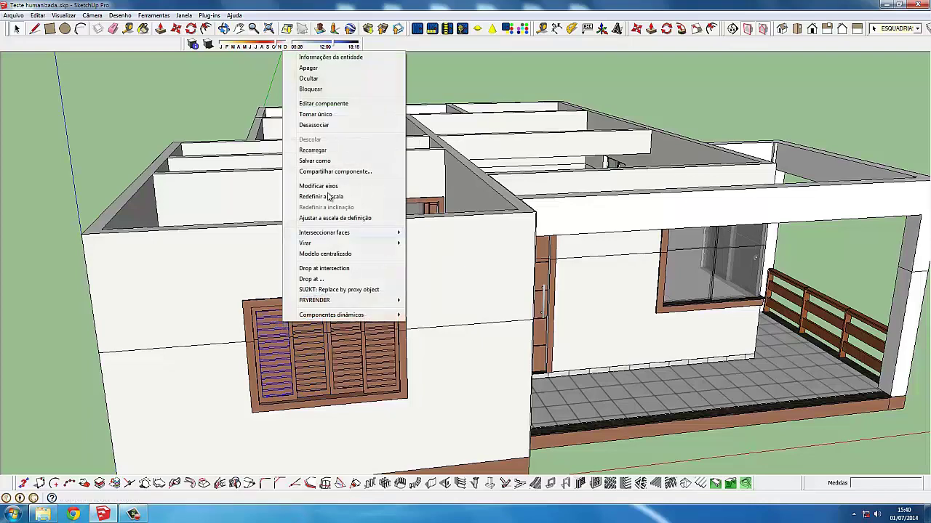
{"action": "left_click", "coordinate": [317, 129]}
{"action": "right_click", "coordinate": [307, 328]}
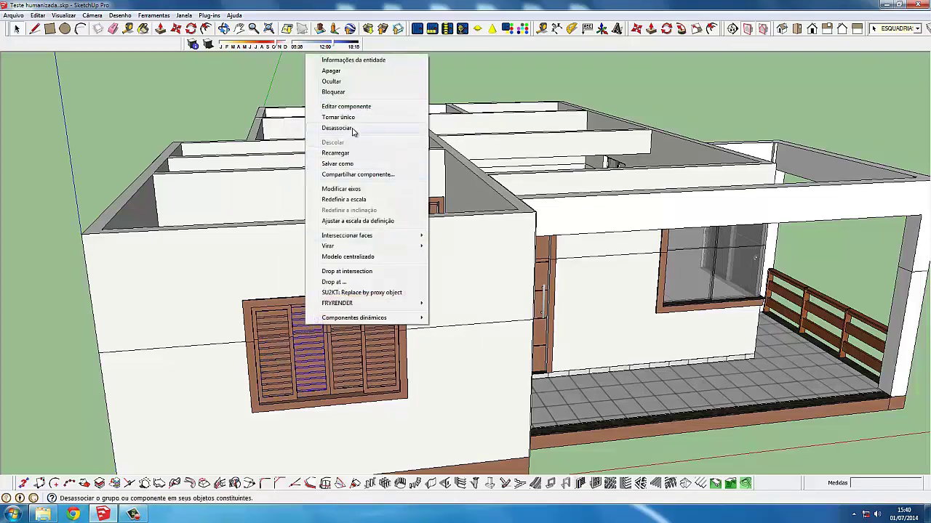
{"action": "left_click", "coordinate": [337, 128]}
{"action": "scroll", "coordinate": [306, 327], "scroll_direction": "up", "scroll_amount": 2}
{"action": "right_click", "coordinate": [307, 327]}
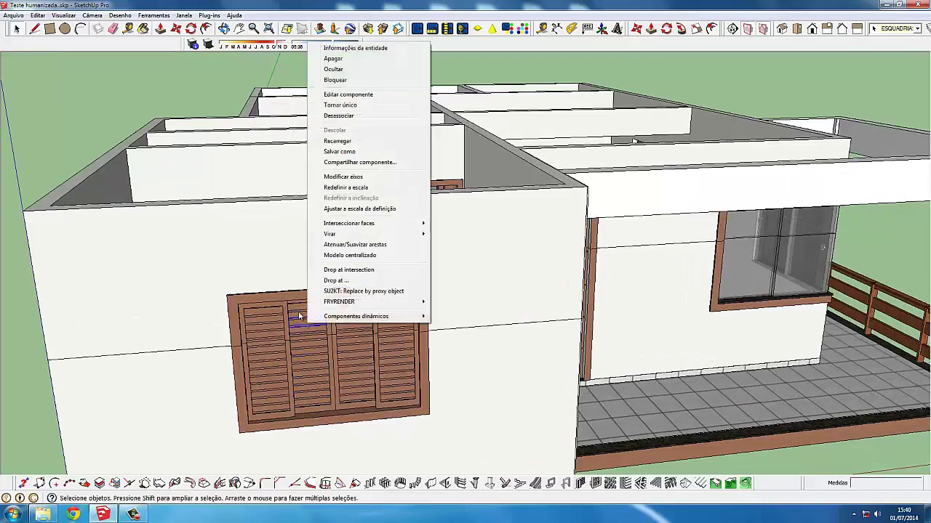
{"action": "left_click", "coordinate": [300, 317]}
{"action": "right_click", "coordinate": [277, 318]}
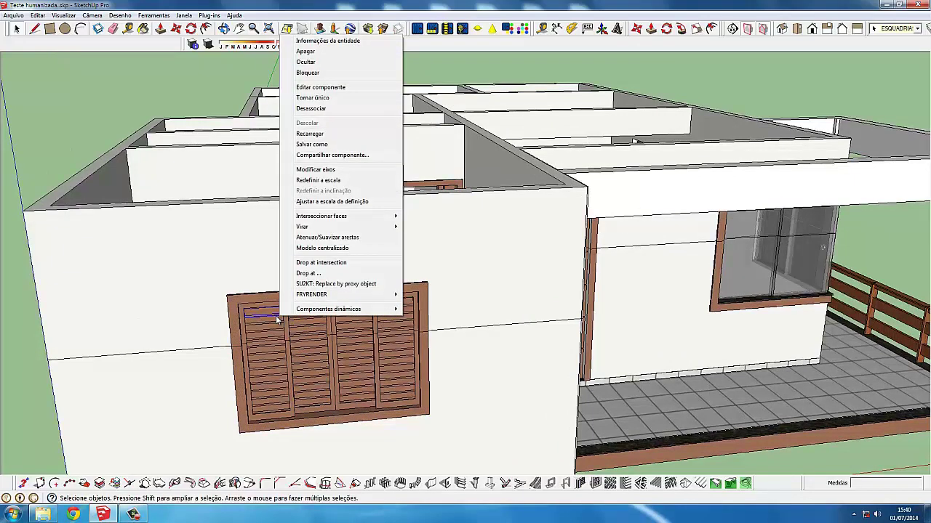
{"action": "left_click", "coordinate": [267, 332]}
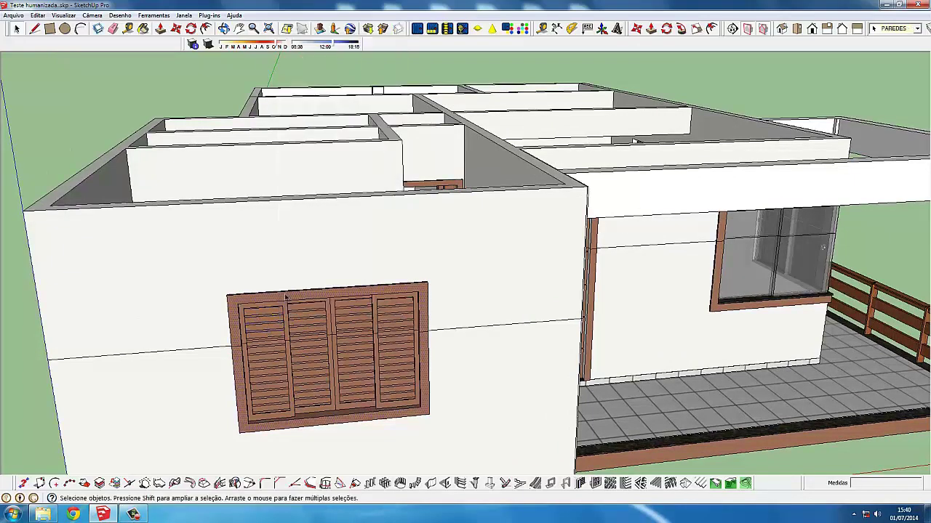
{"action": "middle_click_drag", "start_coordinate": [286, 298], "coordinate": [339, 365]}
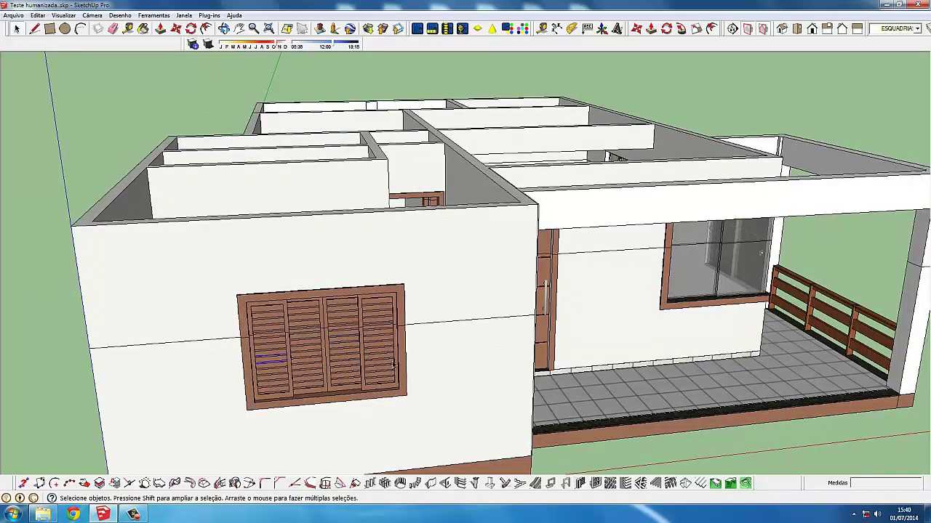
{"action": "mouse_move", "coordinate": [393, 365]}
{"action": "middle_mouse_down"}
{"action": "mouse_move", "coordinate": [534, 308]}
{"action": "mouse_move", "coordinate": [459, 348]}
{"action": "middle_mouse_up"}
Explode the wooden front door into its parts
{"action": "scroll", "coordinate": [534, 307], "scroll_direction": "down", "scroll_amount": 1}
{"action": "left_click", "coordinate": [534, 307]}
{"action": "right_click", "coordinate": [458, 348]}
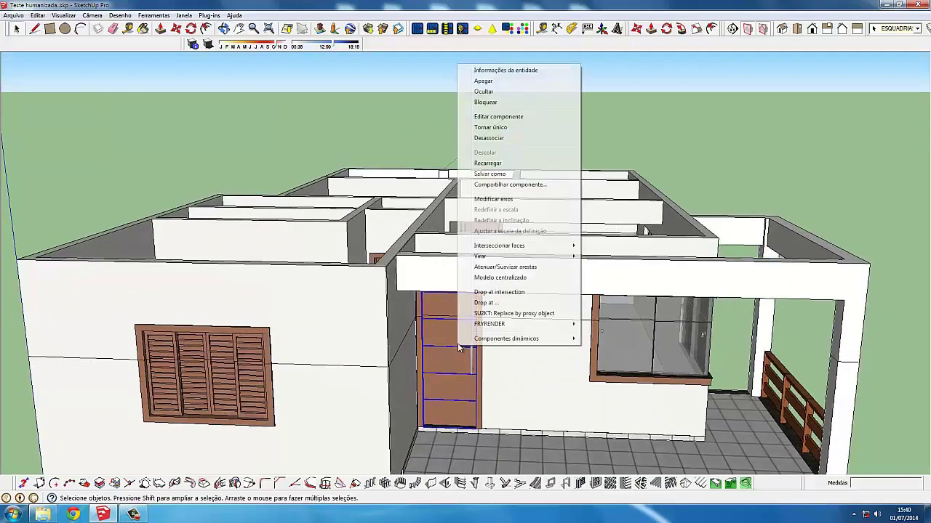
{"action": "left_click", "coordinate": [493, 138]}
{"action": "scroll", "coordinate": [493, 142], "scroll_direction": "down", "scroll_amount": 2}
{"action": "mouse_move", "coordinate": [492, 141]}
{"action": "middle_mouse_down"}
{"action": "mouse_move", "coordinate": [576, 349]}
{"action": "mouse_move", "coordinate": [443, 301]}
{"action": "middle_mouse_up"}
{"action": "scroll", "coordinate": [576, 349], "scroll_direction": "up", "scroll_amount": 3}
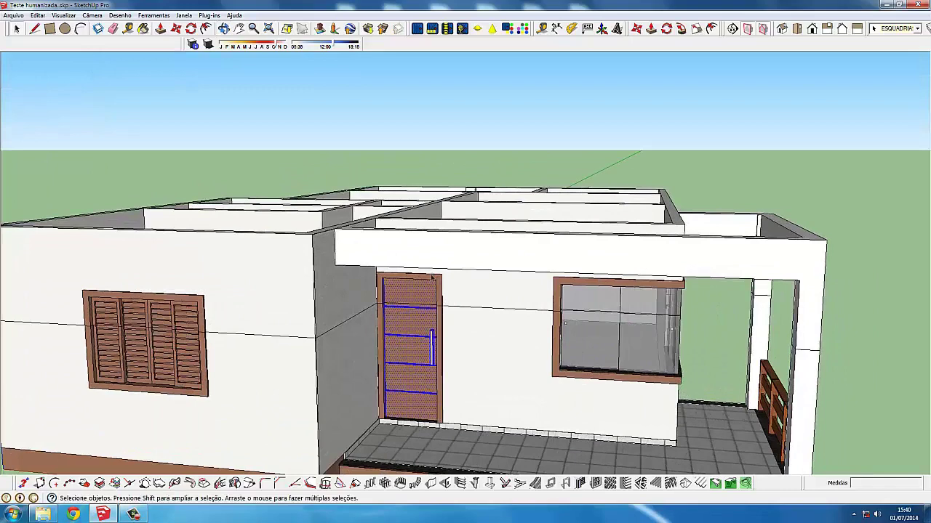
{"action": "left_click", "coordinate": [432, 277]}
Enter the porch glass window group for editing, then exit it again
{"action": "scroll", "coordinate": [432, 277], "scroll_direction": "up", "scroll_amount": 1}
{"action": "scroll", "coordinate": [440, 283], "scroll_direction": "up", "scroll_amount": 1}
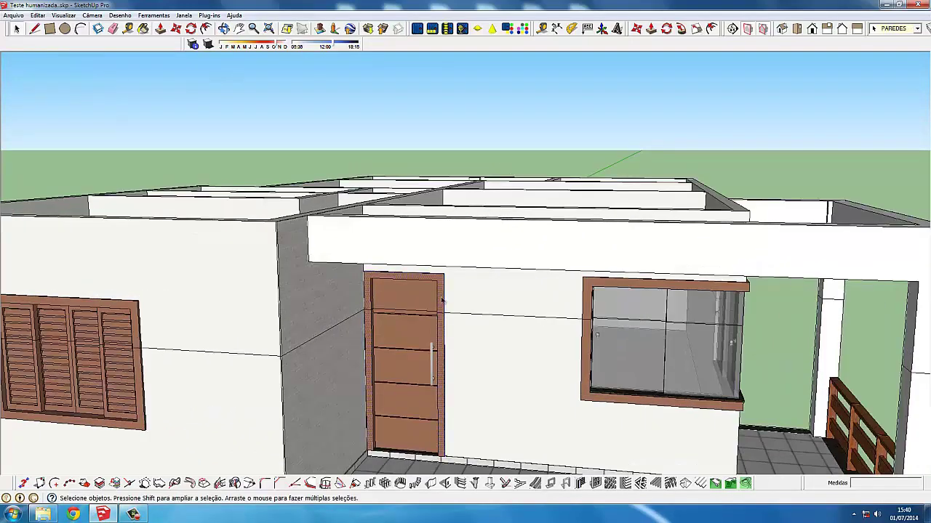
{"action": "scroll", "coordinate": [441, 300], "scroll_direction": "down", "scroll_amount": 2}
{"action": "middle_click_drag", "start_coordinate": [473, 286], "coordinate": [552, 305]}
{"action": "left_click", "coordinate": [553, 306]}
{"action": "scroll", "coordinate": [553, 305], "scroll_direction": "up", "scroll_amount": 2}
{"action": "right_click", "coordinate": [552, 305]}
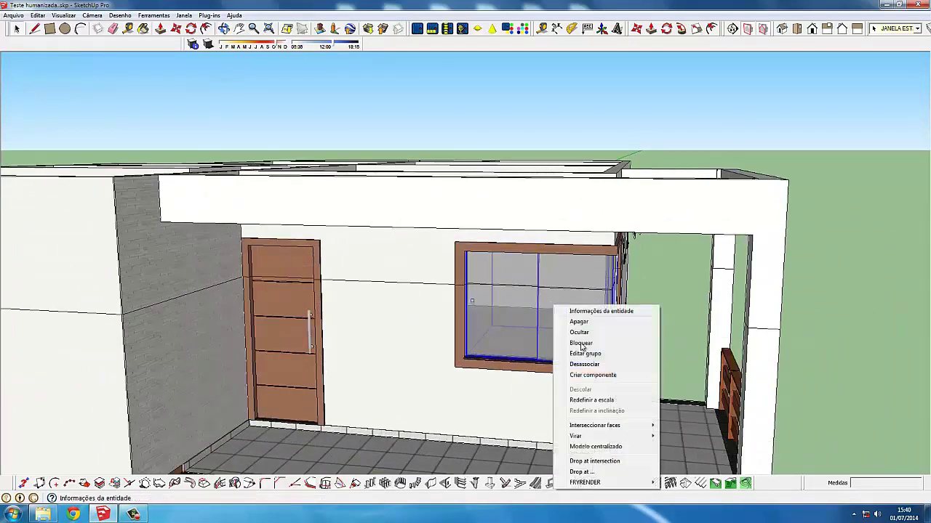
{"action": "left_click", "coordinate": [583, 354]}
{"action": "scroll", "coordinate": [565, 333], "scroll_direction": "down", "scroll_amount": 1}
{"action": "right_click", "coordinate": [566, 331]}
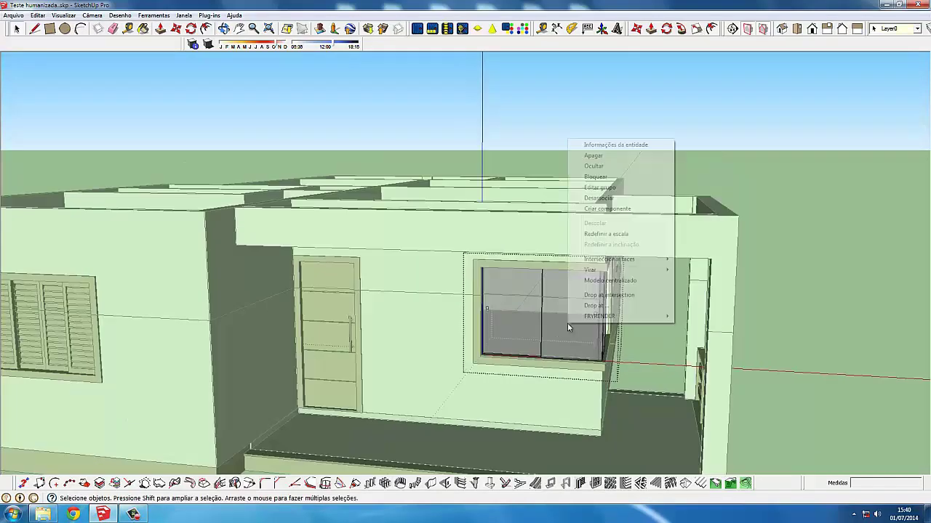
{"action": "left_click", "coordinate": [618, 209]}
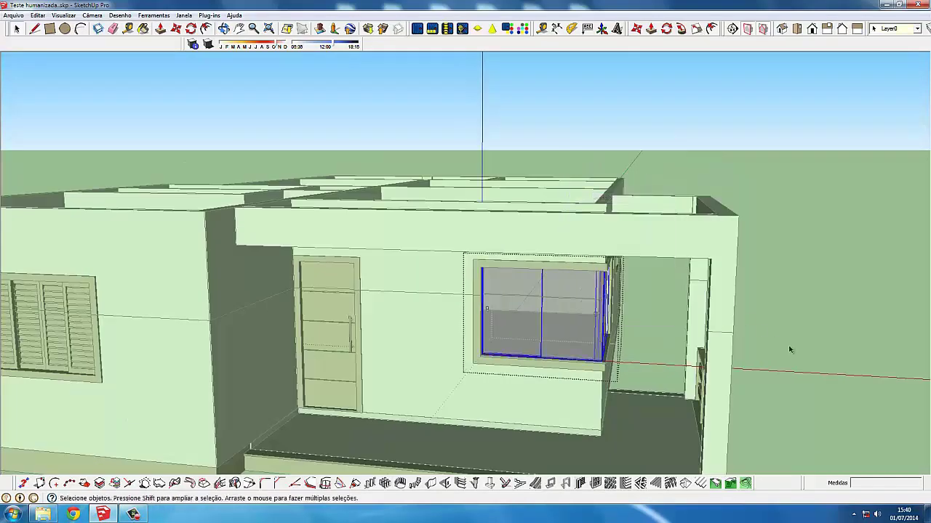
{"action": "right_click", "coordinate": [587, 326]}
{"action": "key", "text": "Escape"}
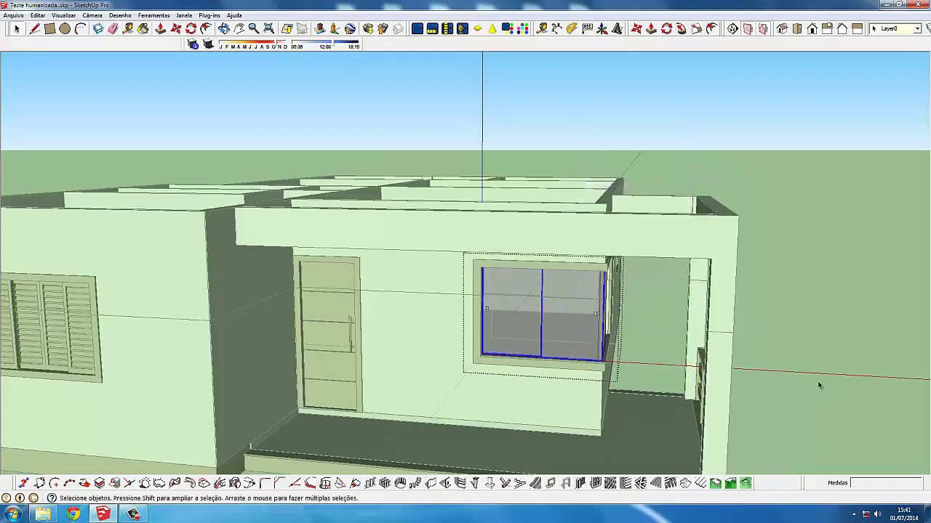
{"action": "key", "text": "Escape"}
Explode the porch glass window group and then its parts
{"action": "left_click", "coordinate": [538, 336]}
{"action": "right_click", "coordinate": [538, 336]}
{"action": "left_click", "coordinate": [514, 333]}
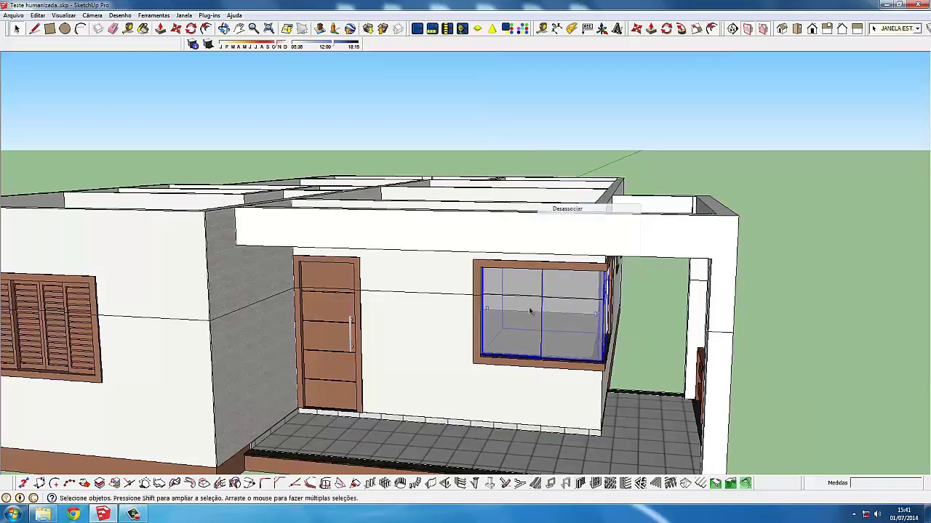
{"action": "right_click", "coordinate": [514, 333]}
{"action": "left_click", "coordinate": [557, 335]}
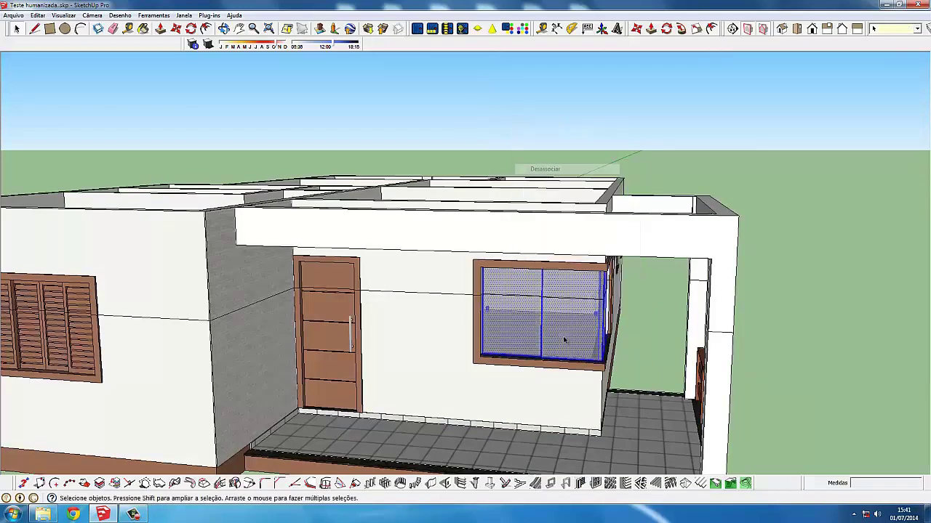
{"action": "middle_click_drag", "start_coordinate": [557, 332], "coordinate": [486, 340]}
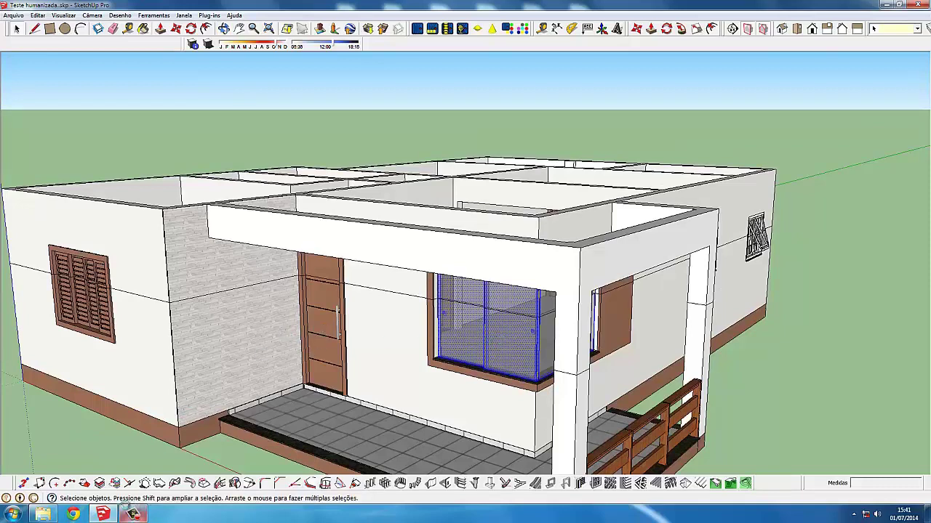
{"action": "left_click", "coordinate": [135, 514]}
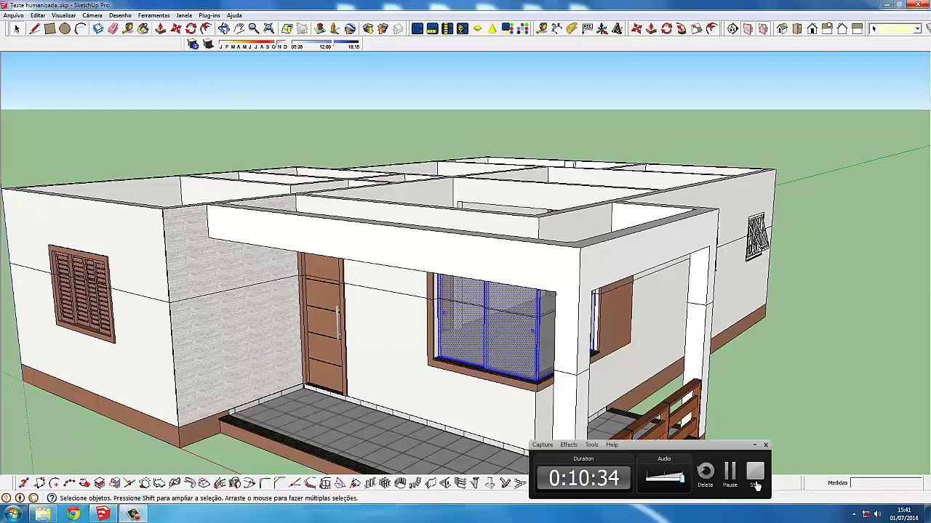
Orbit to the side wall and explode its window group and the resulting window parts
{"action": "middle_click_drag", "start_coordinate": [727, 369], "coordinate": [824, 323]}
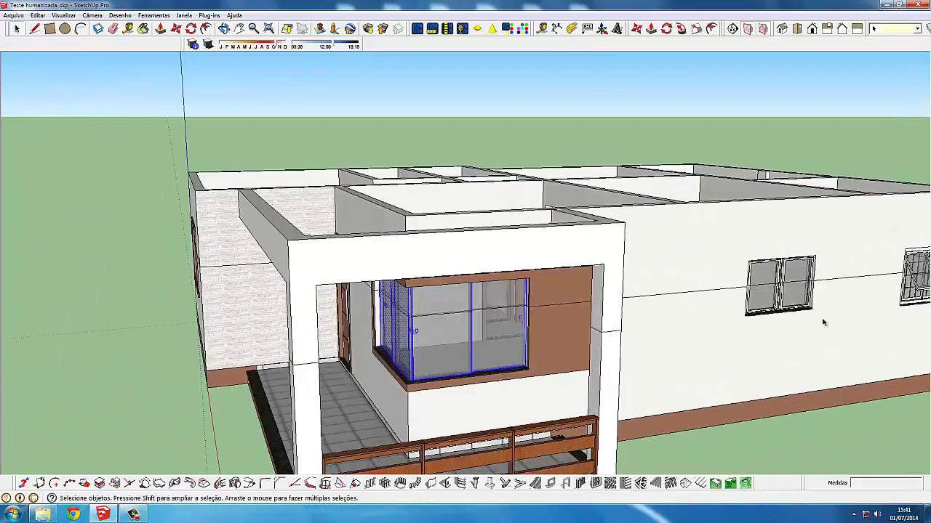
{"action": "middle_click_drag", "start_coordinate": [795, 293], "coordinate": [516, 323]}
{"action": "left_click", "coordinate": [516, 323]}
{"action": "scroll", "coordinate": [516, 323], "scroll_direction": "up", "scroll_amount": 2}
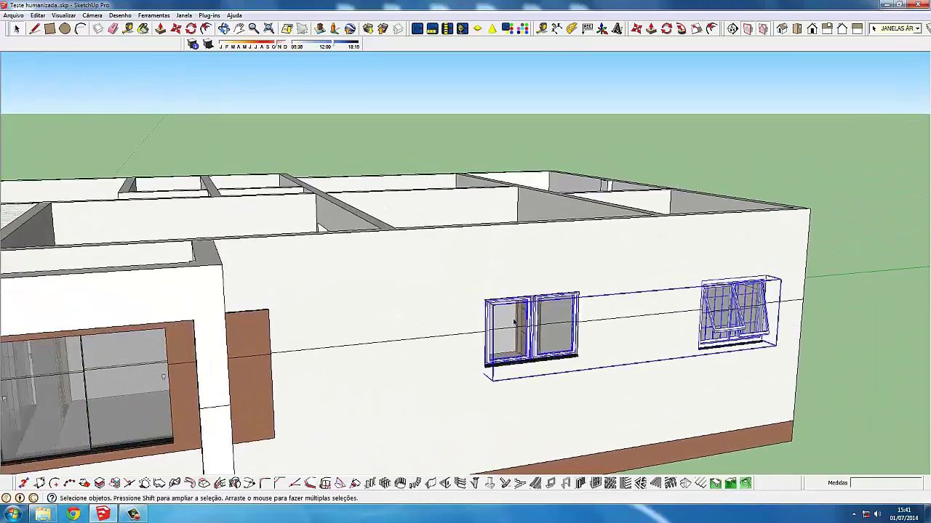
{"action": "right_click", "coordinate": [515, 320]}
{"action": "left_click", "coordinate": [551, 194]}
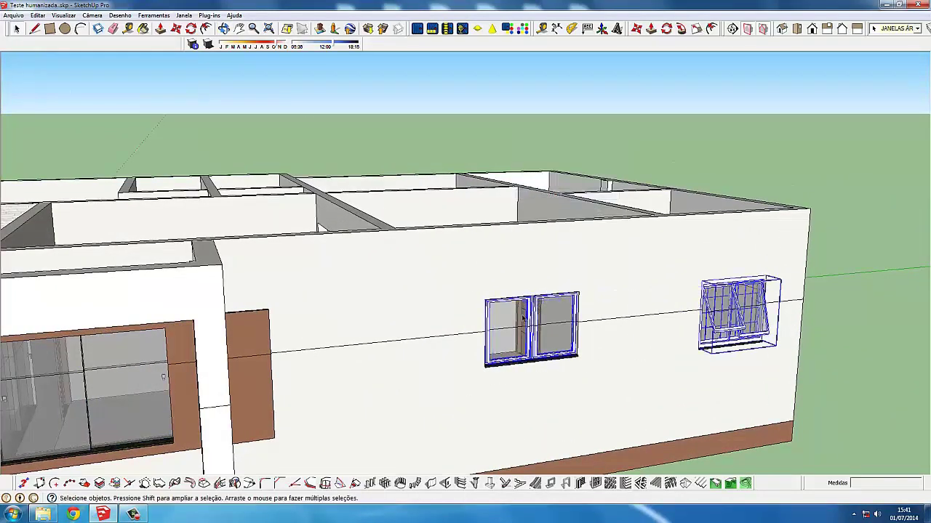
{"action": "right_click", "coordinate": [522, 317]}
{"action": "left_click", "coordinate": [553, 160]}
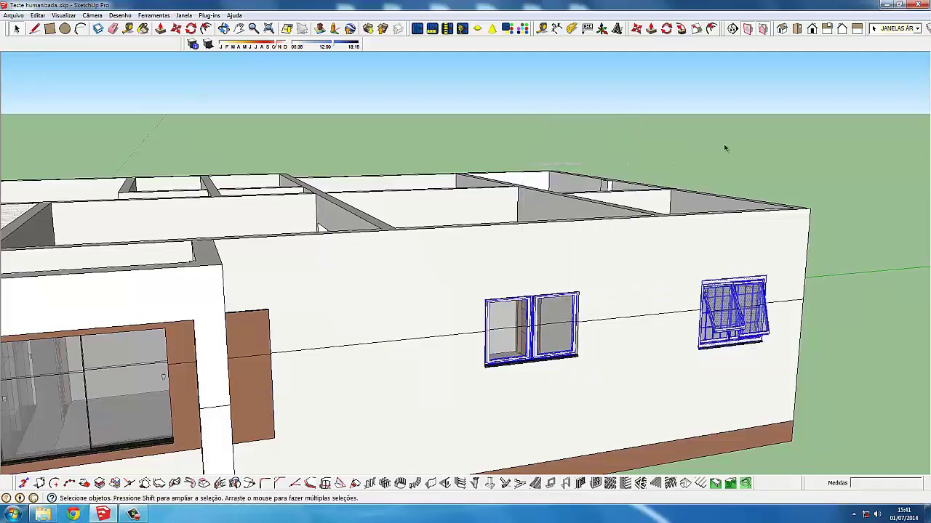
{"action": "left_click", "coordinate": [724, 143]}
Explode the right and left panes of the side wall's left window
{"action": "scroll", "coordinate": [540, 349], "scroll_direction": "up", "scroll_amount": 2}
{"action": "right_click", "coordinate": [551, 331]}
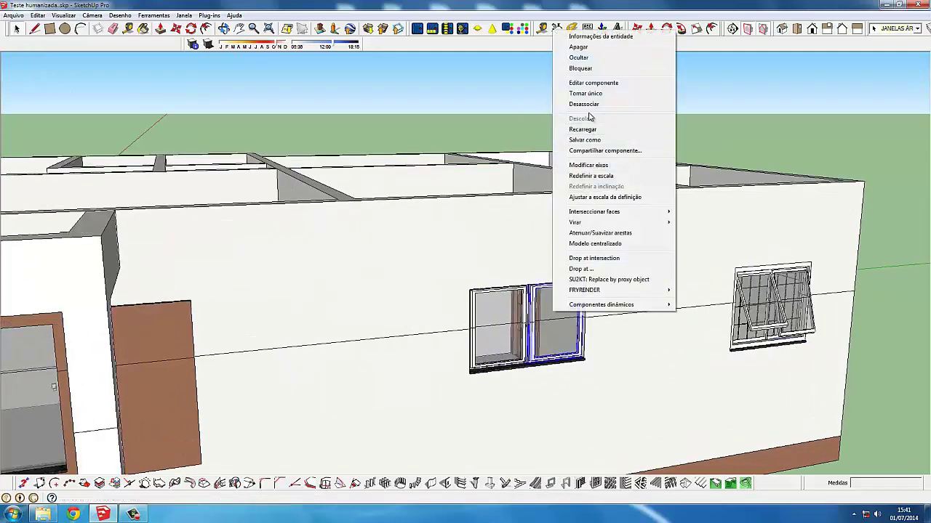
{"action": "left_click", "coordinate": [533, 311]}
{"action": "scroll", "coordinate": [533, 311], "scroll_direction": "up", "scroll_amount": 2}
{"action": "right_click", "coordinate": [491, 303]}
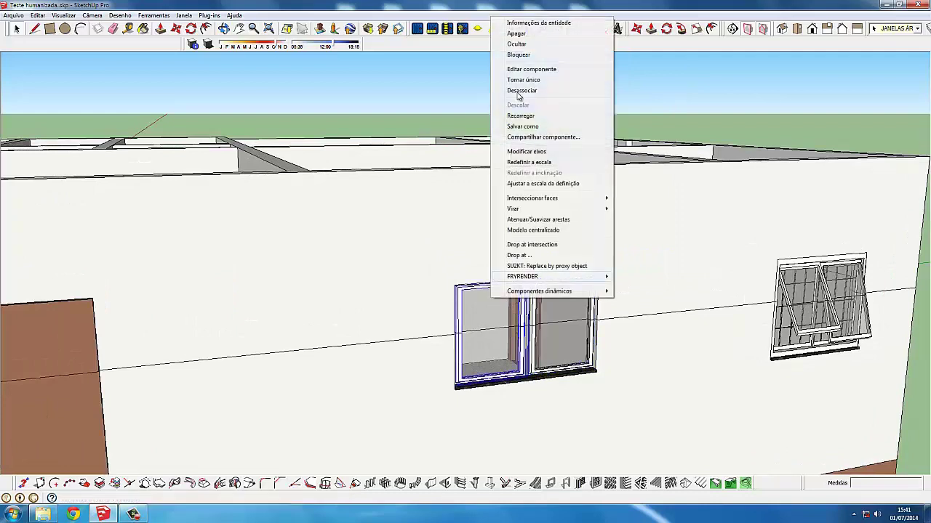
{"action": "left_click", "coordinate": [525, 91]}
{"action": "left_click", "coordinate": [482, 316]}
{"action": "key", "text": "Escape"}
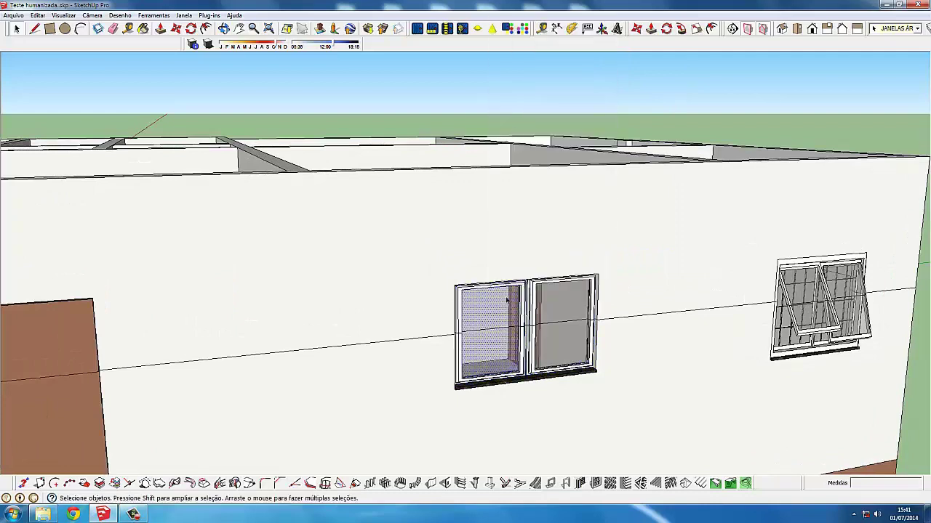
{"action": "key", "text": "Escape"}
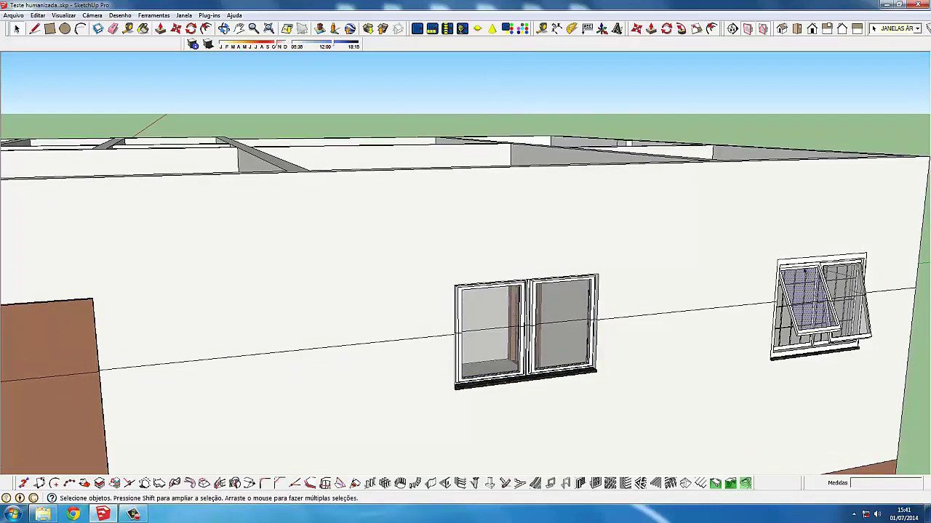
Orbit to the front porch and explode the front door component
{"action": "mouse_move", "coordinate": [844, 285]}
{"action": "middle_mouse_down"}
{"action": "mouse_move", "coordinate": [523, 286]}
{"action": "mouse_move", "coordinate": [347, 244]}
{"action": "middle_mouse_up"}
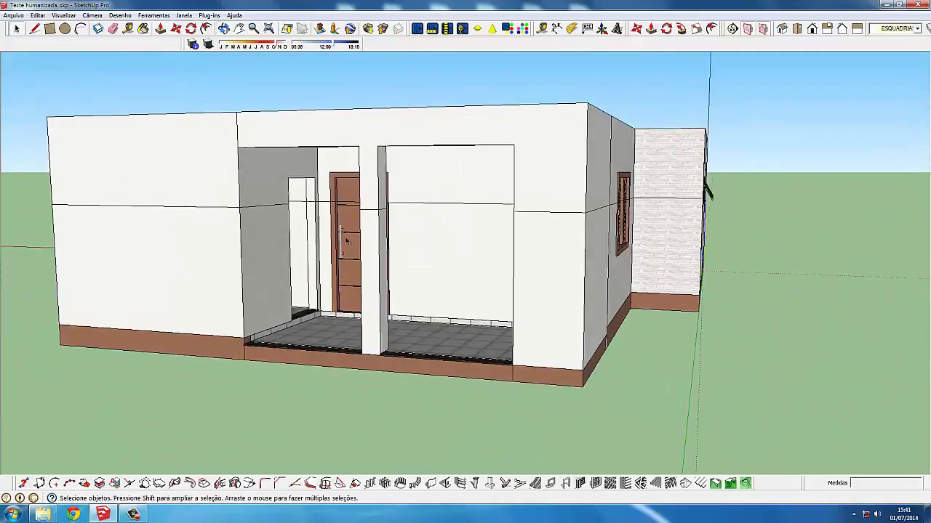
{"action": "left_click", "coordinate": [346, 242]}
{"action": "scroll", "coordinate": [346, 242], "scroll_direction": "up", "scroll_amount": 2}
{"action": "scroll", "coordinate": [349, 244], "scroll_direction": "up", "scroll_amount": 1}
{"action": "scroll", "coordinate": [364, 245], "scroll_direction": "up", "scroll_amount": 2}
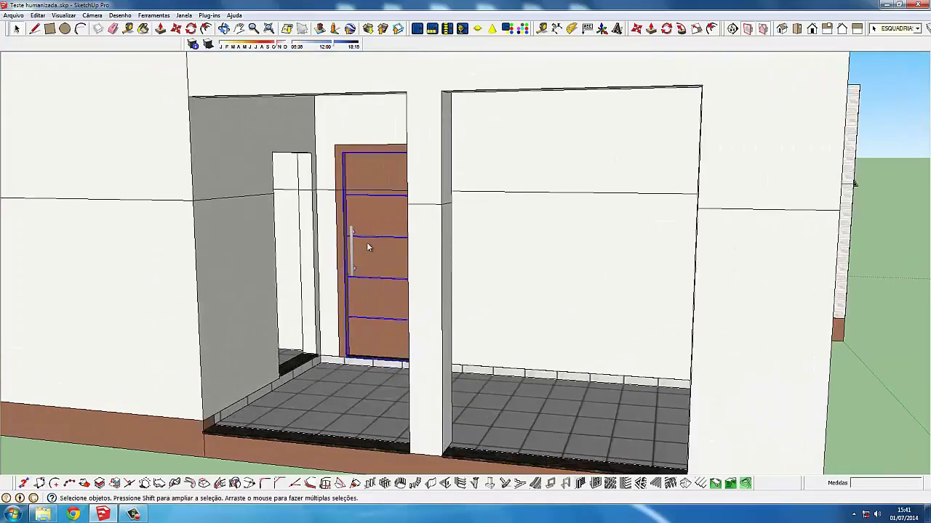
{"action": "right_click", "coordinate": [367, 248]}
{"action": "left_click", "coordinate": [398, 297]}
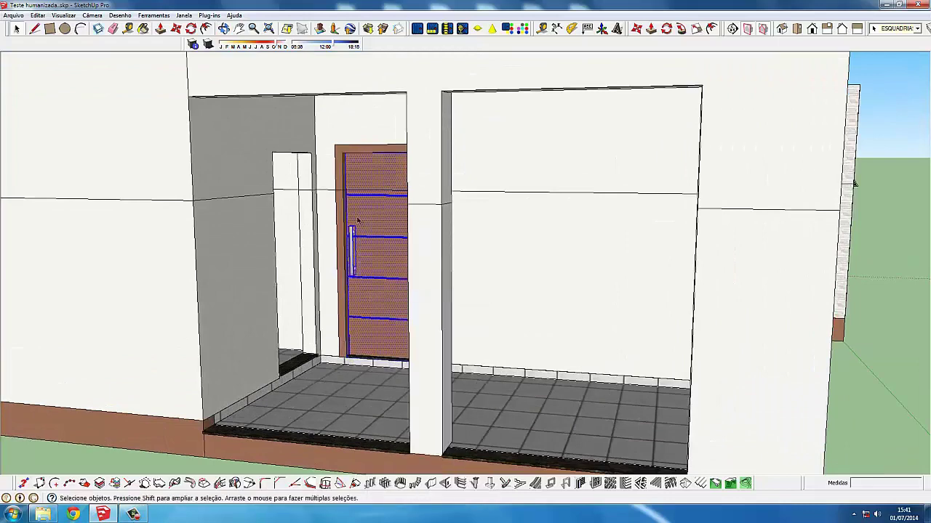
{"action": "scroll", "coordinate": [374, 248], "scroll_direction": "down", "scroll_amount": 3}
Explode the two small brick-wall windows and the left window's nested groups
{"action": "mouse_move", "coordinate": [374, 248]}
{"action": "middle_mouse_down"}
{"action": "mouse_move", "coordinate": [711, 250]}
{"action": "mouse_move", "coordinate": [618, 198]}
{"action": "middle_mouse_up"}
{"action": "scroll", "coordinate": [618, 198], "scroll_direction": "up", "scroll_amount": 1}
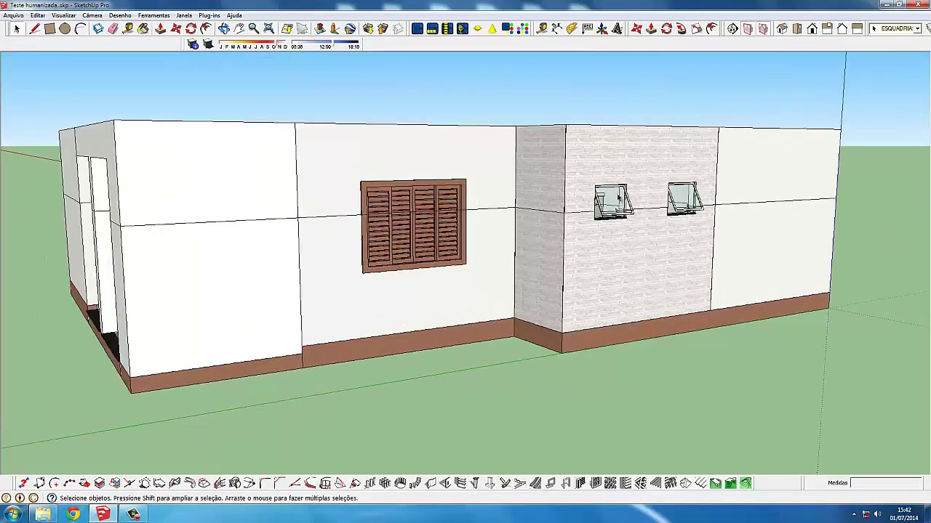
{"action": "right_click", "coordinate": [618, 200]}
{"action": "left_click", "coordinate": [651, 255]}
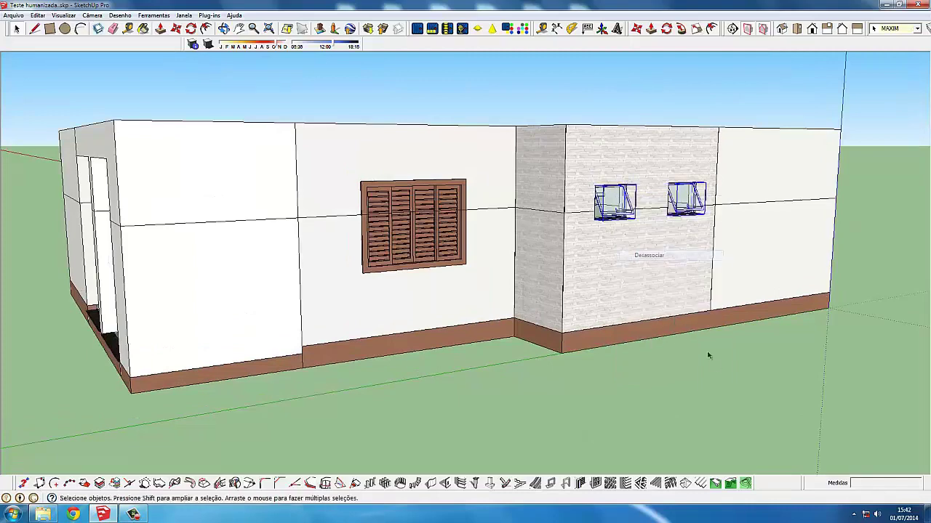
{"action": "right_click", "coordinate": [627, 190]}
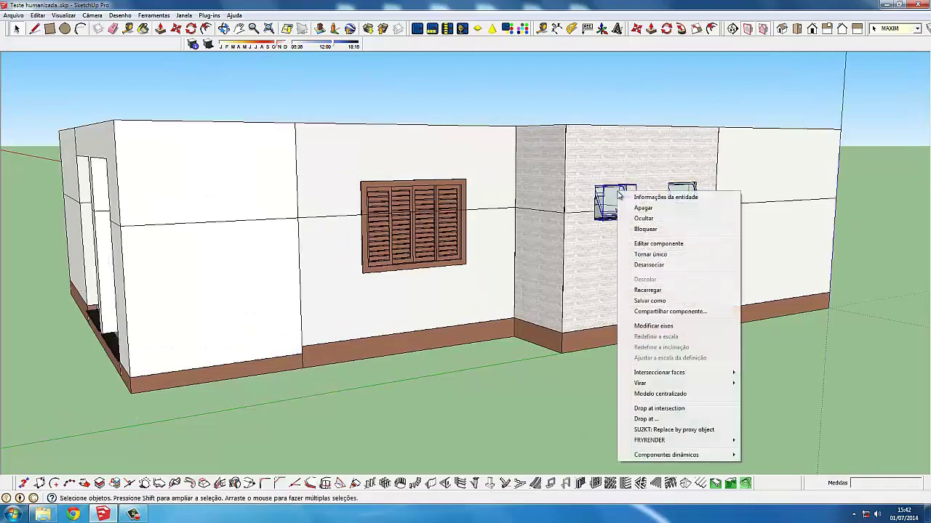
{"action": "left_click", "coordinate": [660, 264]}
{"action": "right_click", "coordinate": [600, 194]}
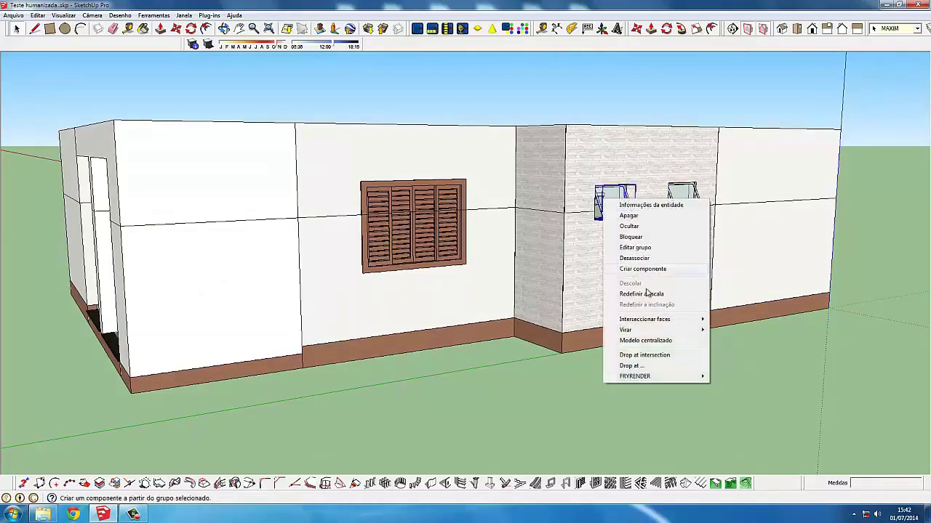
{"action": "left_click", "coordinate": [640, 258]}
{"action": "right_click", "coordinate": [614, 193]}
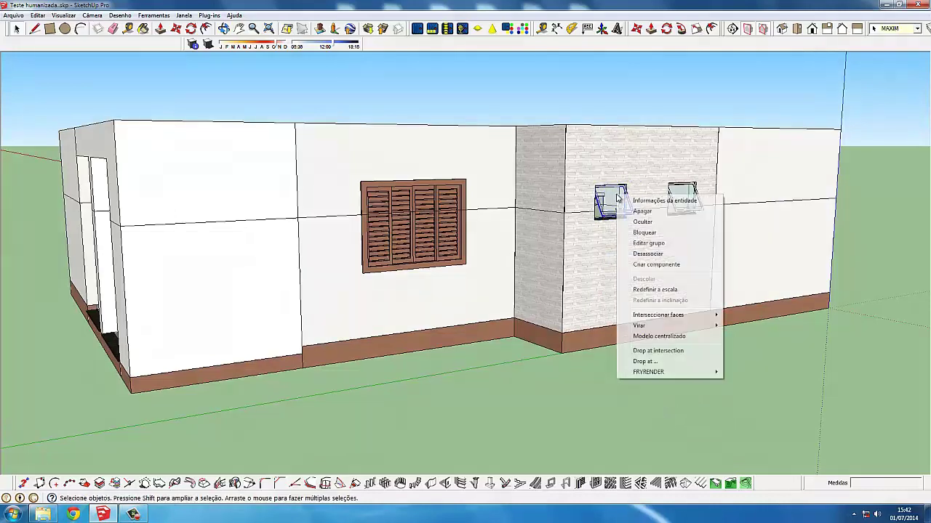
{"action": "left_click", "coordinate": [647, 254]}
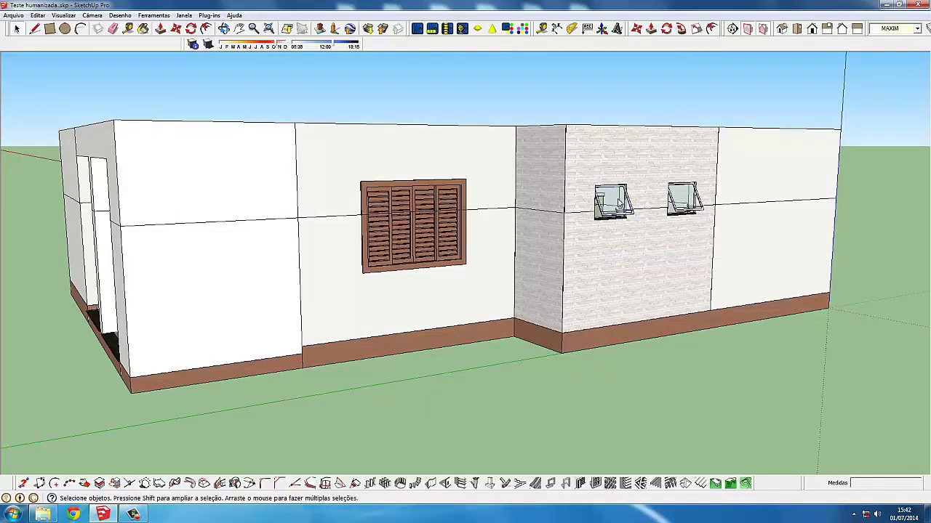
{"action": "right_click", "coordinate": [618, 202]}
{"action": "left_click", "coordinate": [661, 272]}
Explode the left brick-wall window component and then the right window
{"action": "scroll", "coordinate": [624, 188], "scroll_direction": "up", "scroll_amount": 2}
{"action": "scroll", "coordinate": [624, 187], "scroll_direction": "up", "scroll_amount": 2}
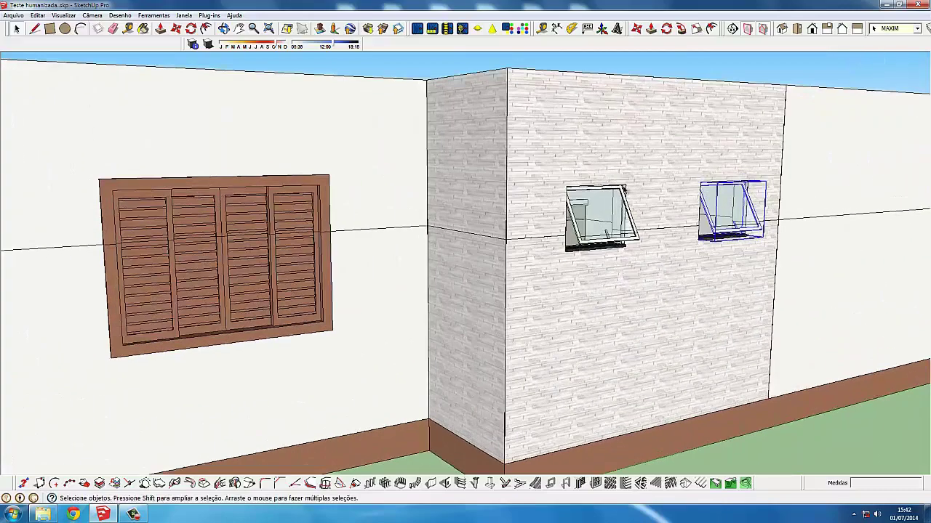
{"action": "scroll", "coordinate": [624, 188], "scroll_direction": "up", "scroll_amount": 1}
{"action": "scroll", "coordinate": [623, 189], "scroll_direction": "up", "scroll_amount": 2}
{"action": "right_click", "coordinate": [624, 188]}
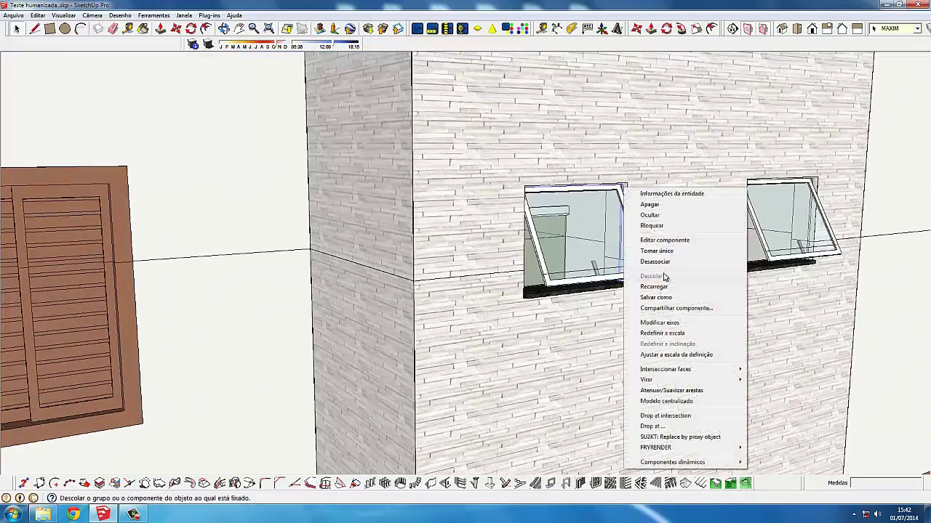
{"action": "left_click", "coordinate": [672, 261]}
{"action": "right_click", "coordinate": [763, 212]}
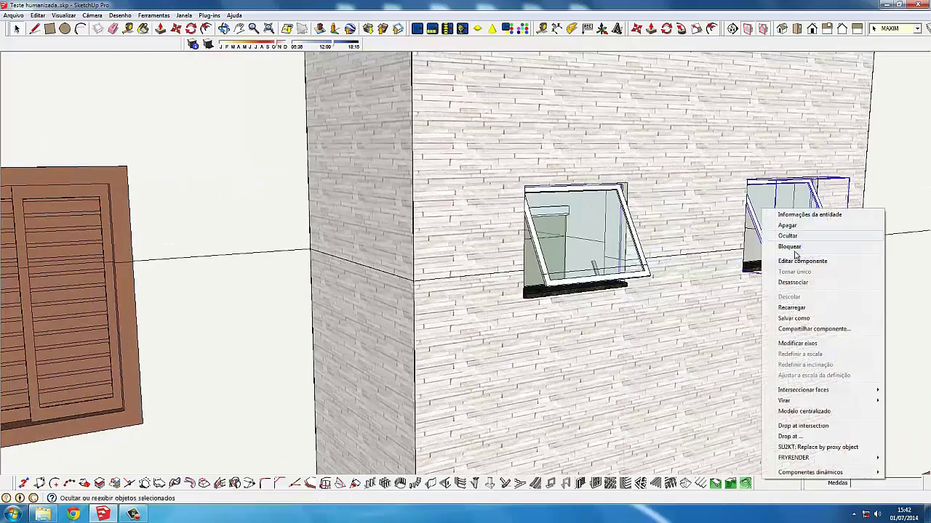
{"action": "left_click", "coordinate": [789, 222]}
Face the brick wall and explode the right window's nested group and component
{"action": "mouse_move", "coordinate": [800, 274]}
{"action": "middle_mouse_down"}
{"action": "mouse_move", "coordinate": [675, 268]}
{"action": "mouse_move", "coordinate": [440, 151]}
{"action": "middle_mouse_up"}
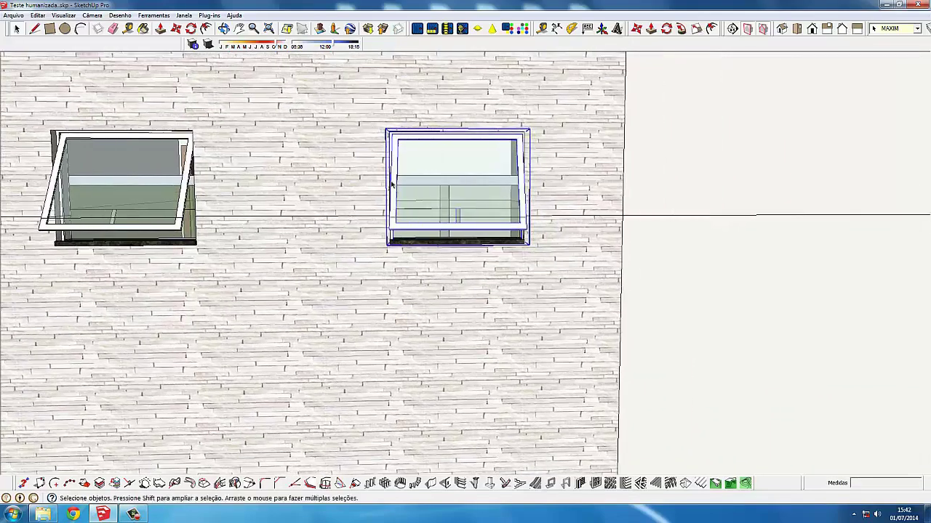
{"action": "right_click", "coordinate": [441, 151]}
{"action": "left_click", "coordinate": [466, 213]}
{"action": "right_click", "coordinate": [426, 175]}
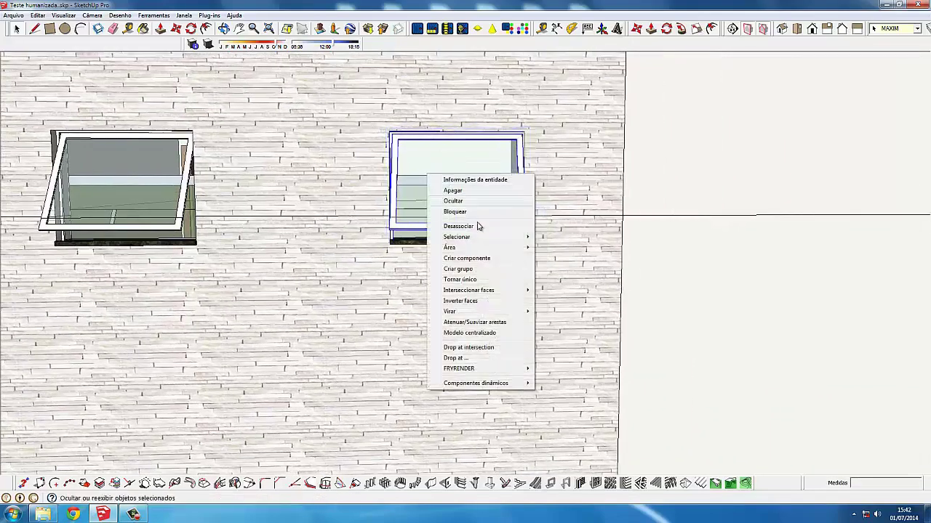
{"action": "key", "text": "Escape"}
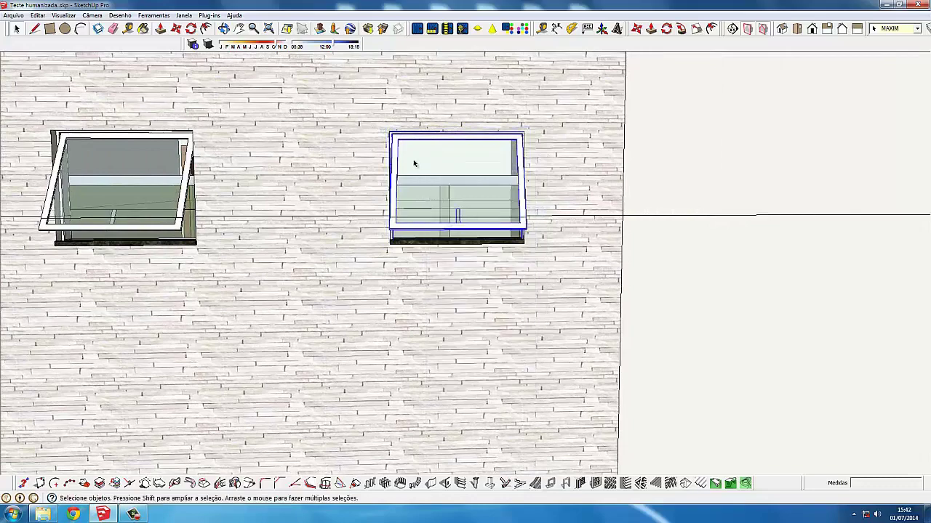
{"action": "scroll", "coordinate": [407, 152], "scroll_direction": "up", "scroll_amount": 2}
{"action": "scroll", "coordinate": [407, 152], "scroll_direction": "up", "scroll_amount": 2}
{"action": "right_click", "coordinate": [396, 133]}
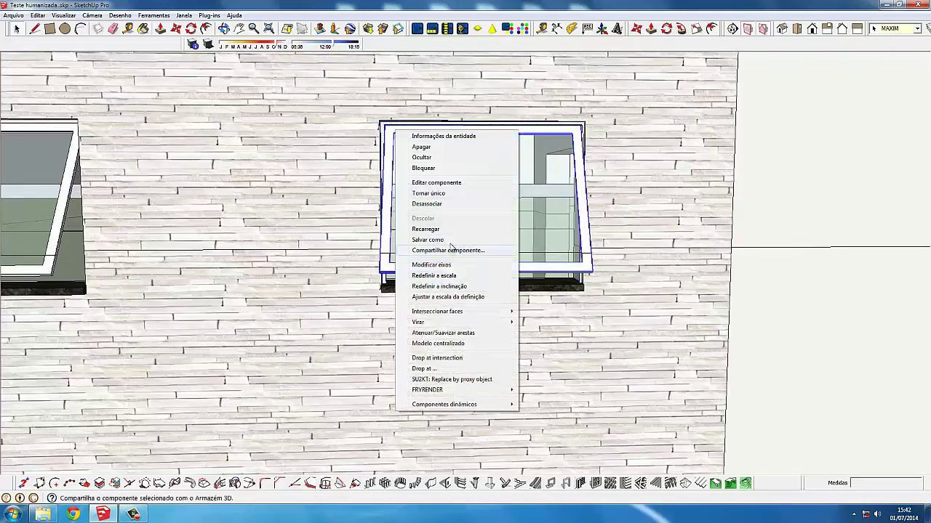
{"action": "left_click", "coordinate": [429, 204]}
{"action": "scroll", "coordinate": [449, 200], "scroll_direction": "up", "scroll_amount": 2}
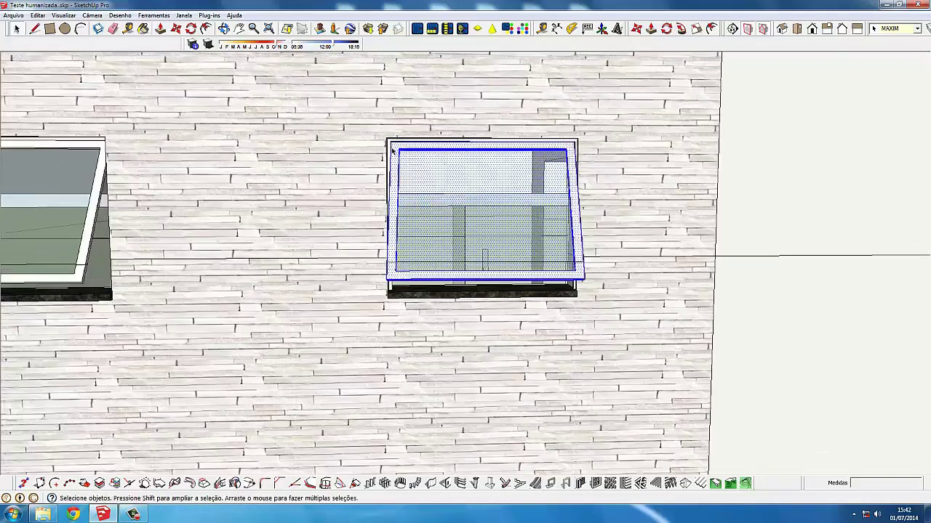
{"action": "scroll", "coordinate": [388, 148], "scroll_direction": "up", "scroll_amount": 2}
{"action": "scroll", "coordinate": [388, 148], "scroll_direction": "down", "scroll_amount": 3}
{"action": "scroll", "coordinate": [387, 148], "scroll_direction": "down", "scroll_amount": 2}
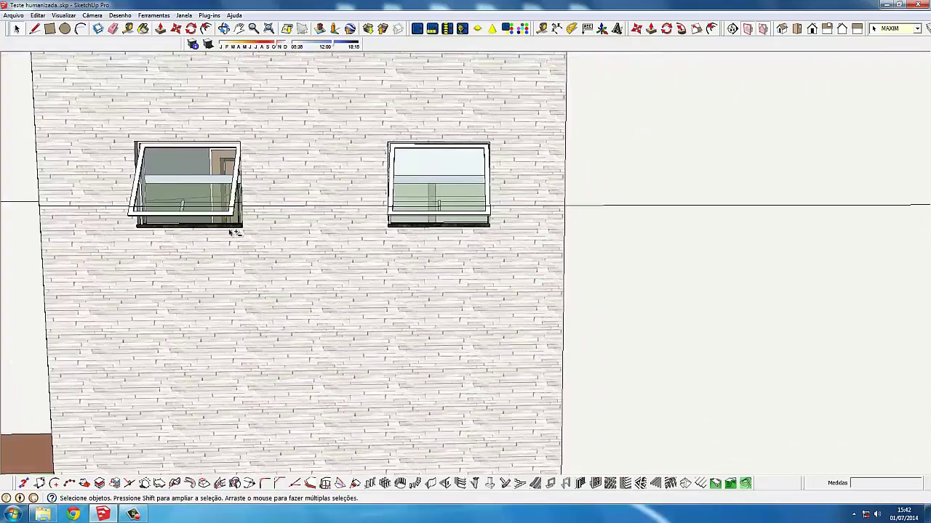
{"action": "mouse_move", "coordinate": [232, 232]}
{"action": "middle_mouse_down"}
{"action": "mouse_move", "coordinate": [566, 252]}
{"action": "mouse_move", "coordinate": [373, 207]}
{"action": "middle_mouse_up"}
{"action": "scroll", "coordinate": [567, 252], "scroll_direction": "down", "scroll_amount": 2}
Explode the first shutter panels and the left shutter panel's pieces
{"action": "right_click", "coordinate": [423, 205]}
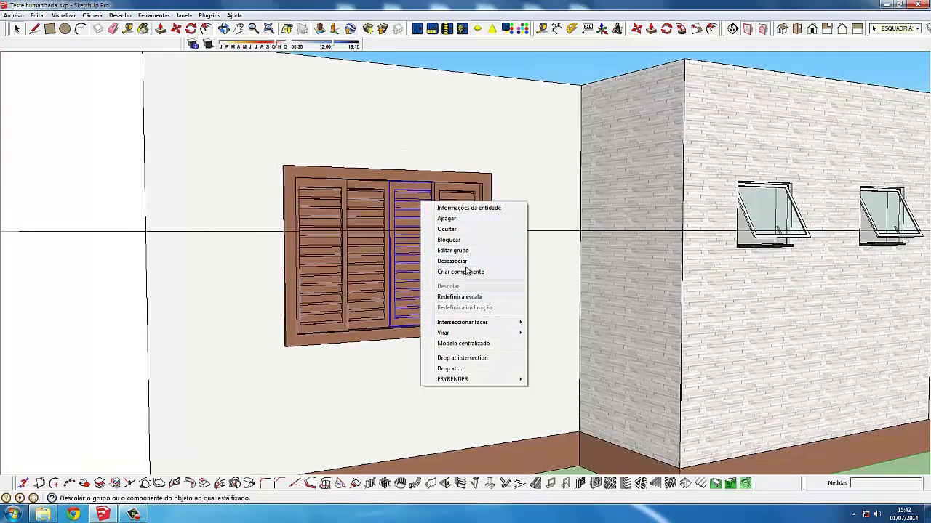
{"action": "left_click", "coordinate": [458, 261]}
{"action": "right_click", "coordinate": [371, 210]}
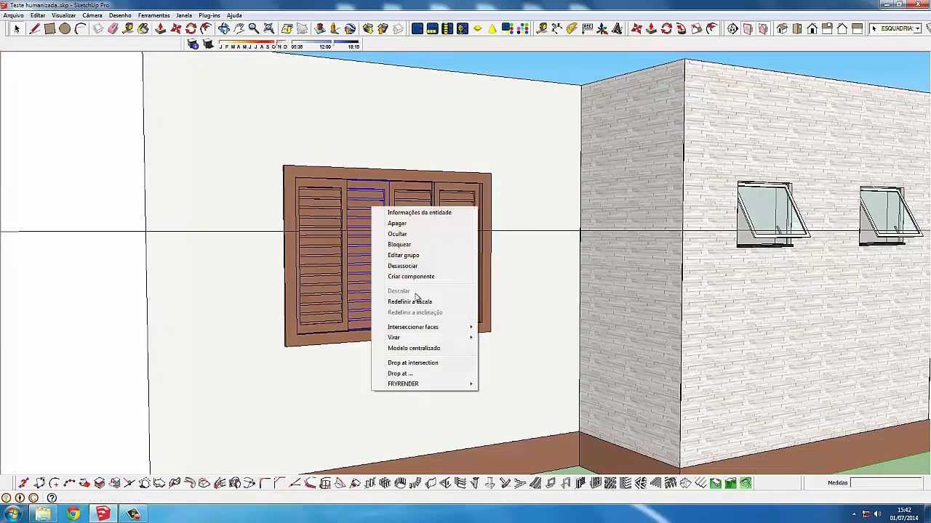
{"action": "left_click", "coordinate": [419, 268]}
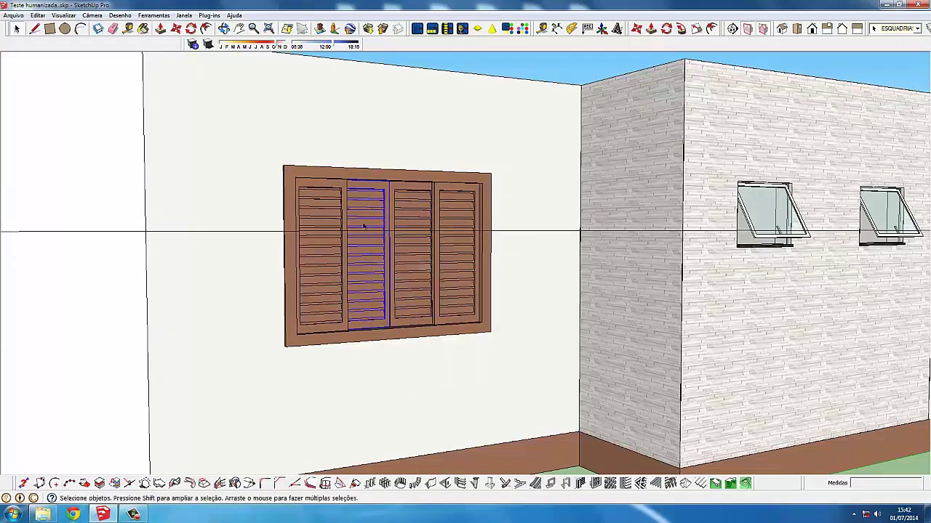
{"action": "right_click", "coordinate": [363, 214]}
{"action": "left_click", "coordinate": [400, 268]}
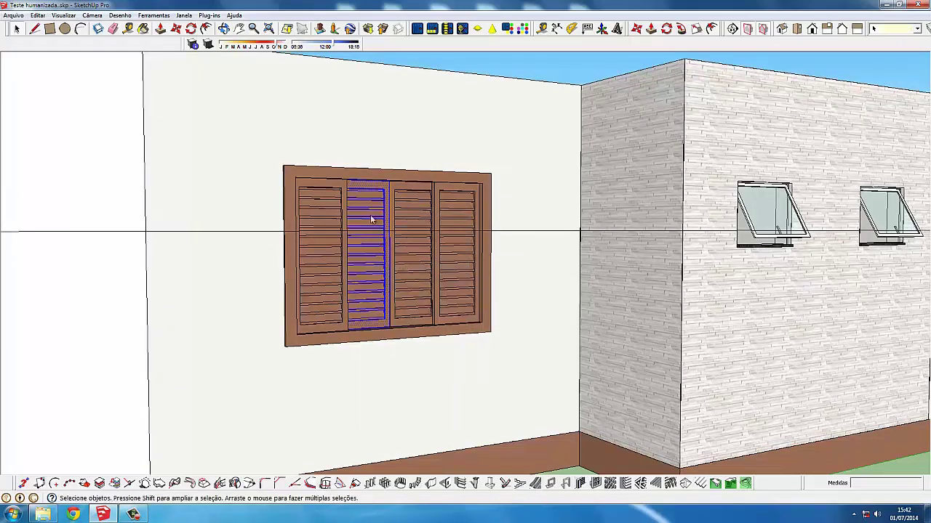
{"action": "right_click", "coordinate": [370, 216]}
{"action": "left_click", "coordinate": [397, 269]}
{"action": "right_click", "coordinate": [321, 204]}
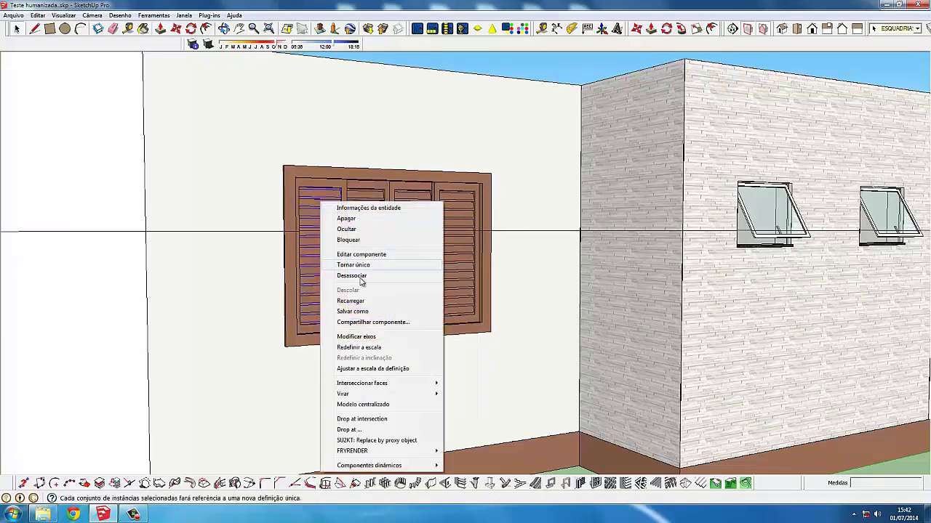
{"action": "left_click", "coordinate": [362, 275]}
{"action": "right_click", "coordinate": [317, 213]}
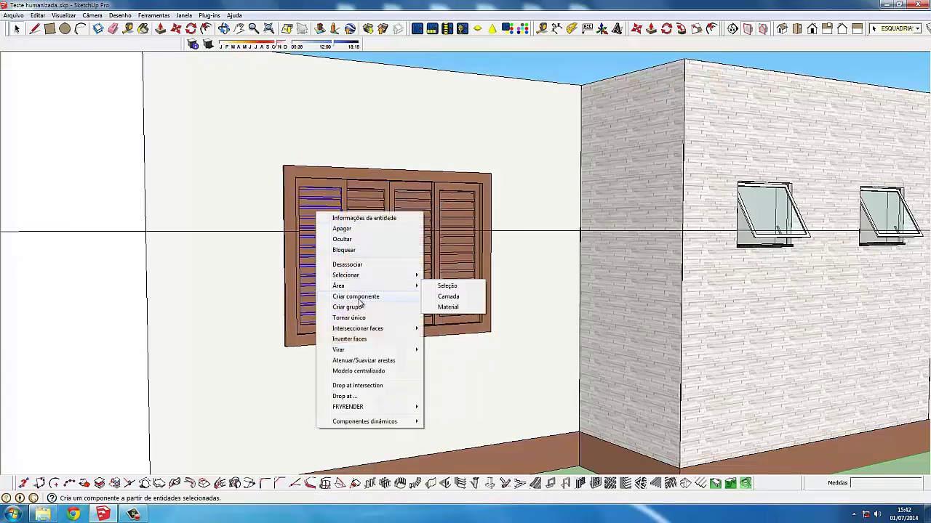
{"action": "left_click", "coordinate": [369, 268]}
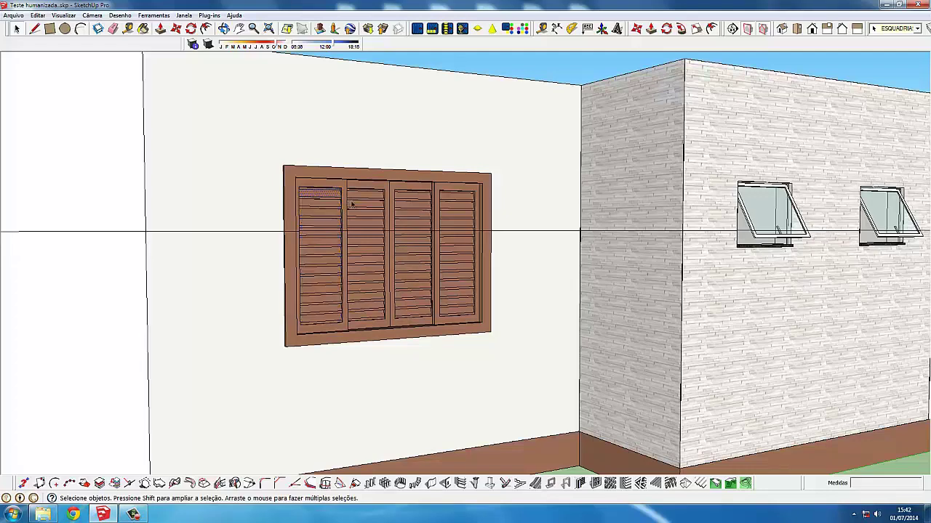
Explode the third and fourth shutter panels, the fourth panel group and a slat group
{"action": "right_click", "coordinate": [414, 207]}
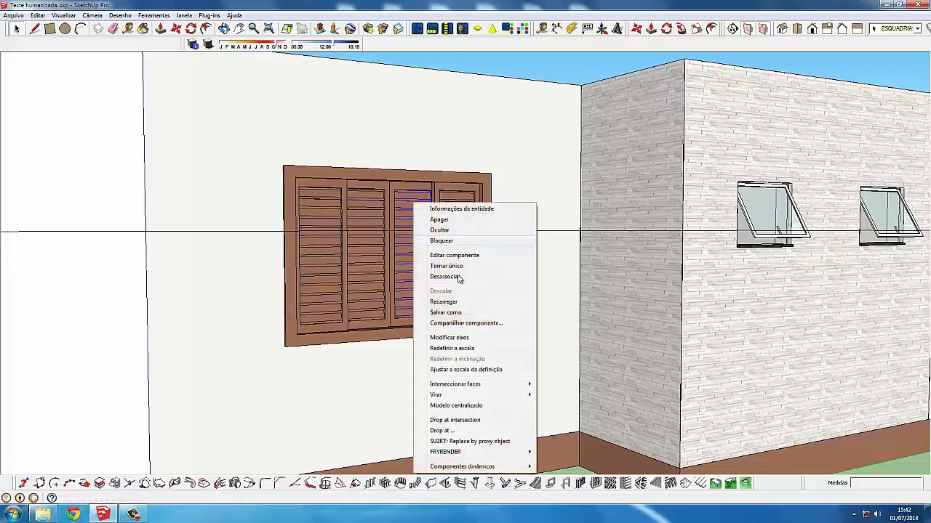
{"action": "left_click", "coordinate": [458, 279]}
{"action": "left_click", "coordinate": [409, 207]}
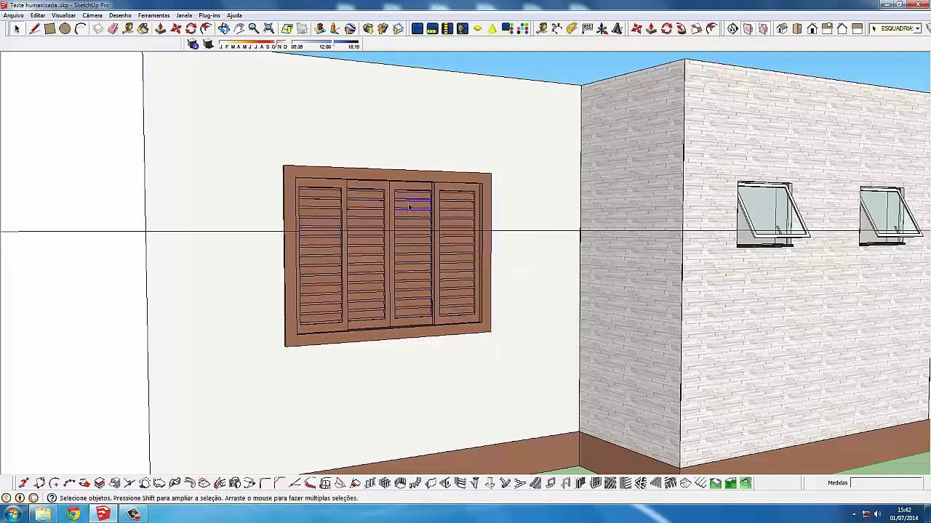
{"action": "right_click", "coordinate": [448, 208]}
{"action": "left_click", "coordinate": [484, 288]}
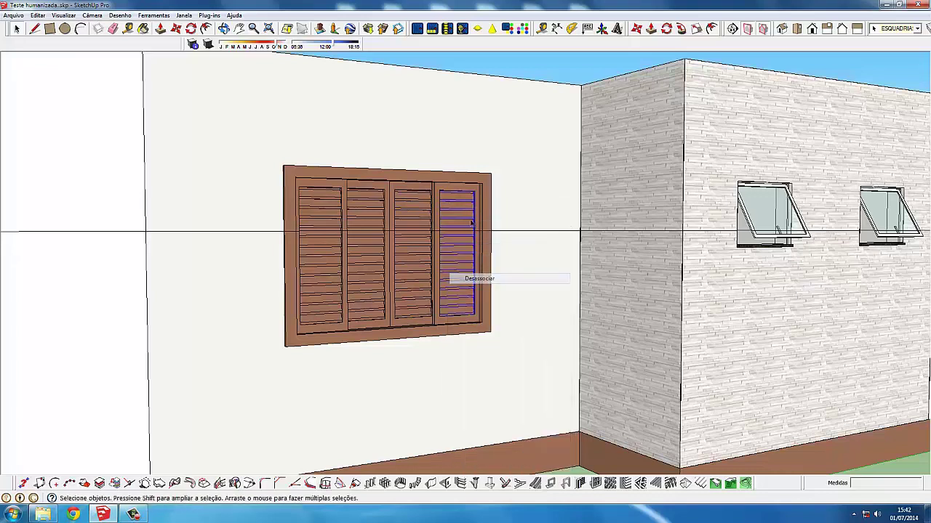
{"action": "right_click", "coordinate": [462, 216]}
{"action": "left_click", "coordinate": [487, 265]}
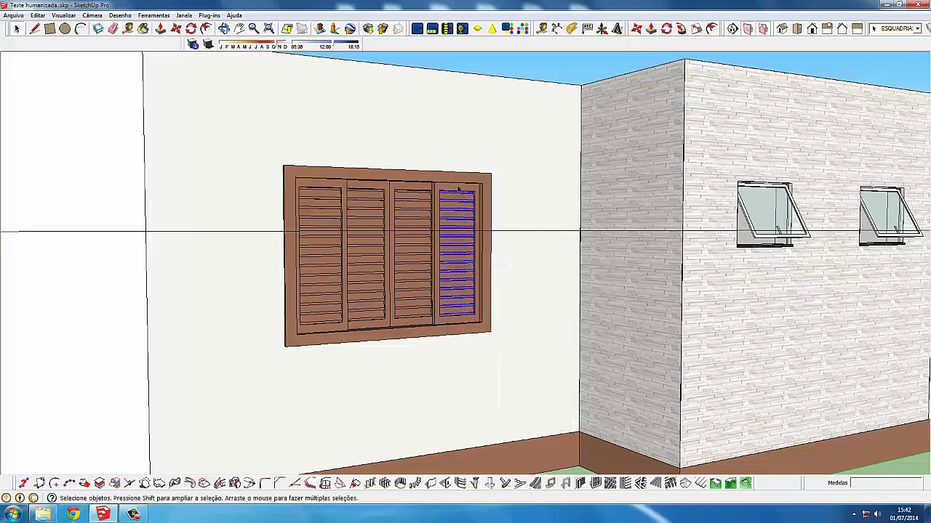
{"action": "left_click", "coordinate": [458, 189]}
{"action": "right_click", "coordinate": [473, 184]}
{"action": "left_click", "coordinate": [495, 245]}
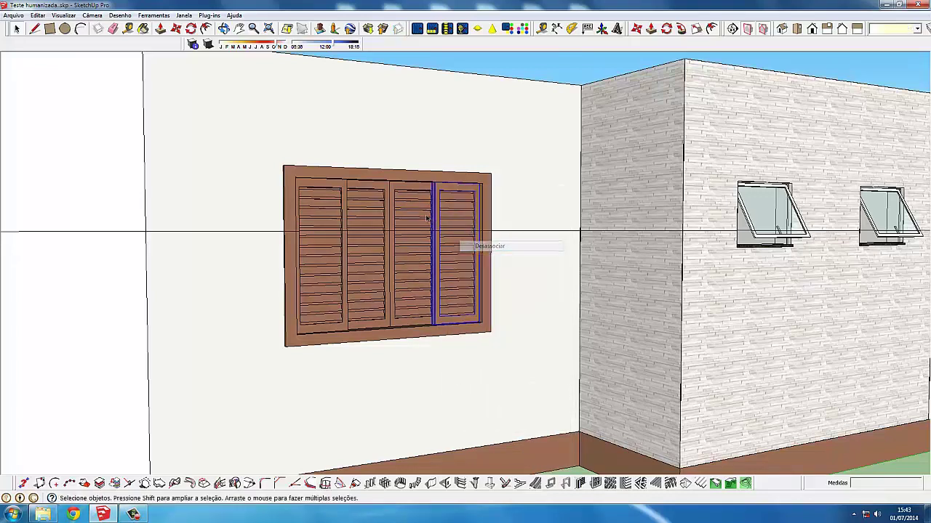
{"action": "right_click", "coordinate": [415, 211]}
{"action": "left_click", "coordinate": [436, 281]}
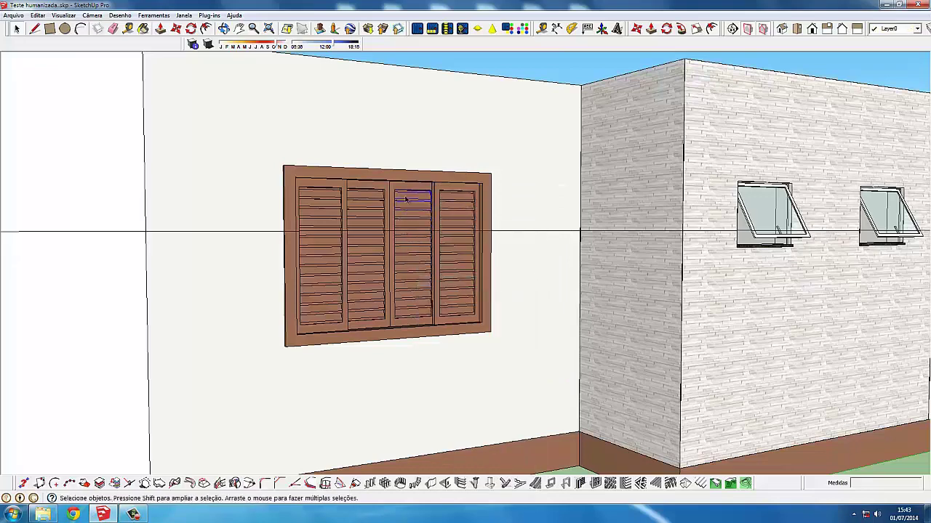
Explode the left louvre panel
{"action": "double_click", "coordinate": [406, 198]}
{"action": "left_click", "coordinate": [360, 197]}
{"action": "right_click", "coordinate": [359, 190]}
{"action": "left_click", "coordinate": [333, 188]}
{"action": "right_click", "coordinate": [333, 187]}
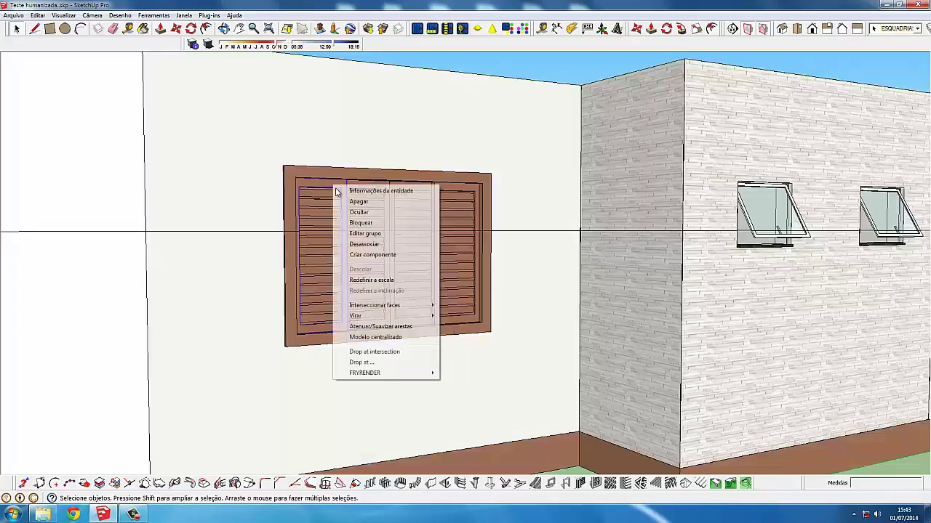
{"action": "left_click", "coordinate": [339, 251]}
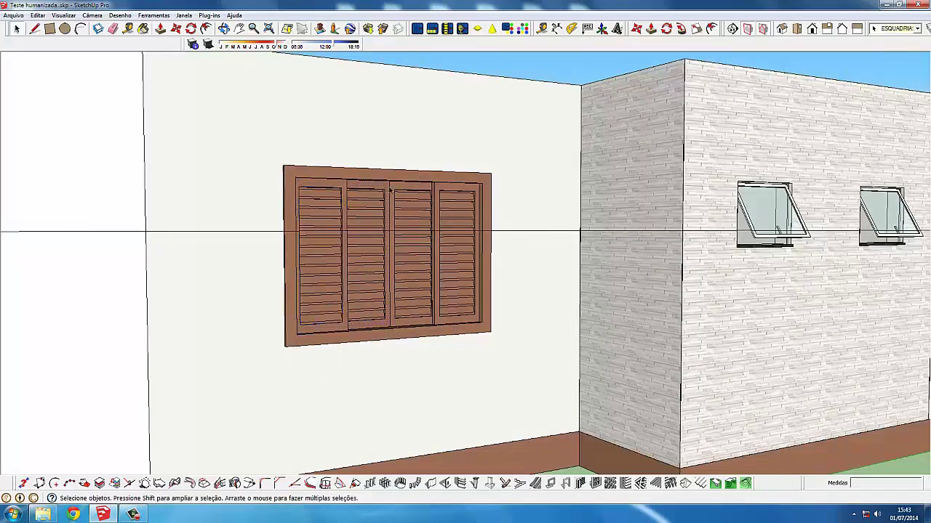
Zoom out and orbit to an elevated view showing the whole house
{"action": "scroll", "coordinate": [370, 211], "scroll_direction": "down", "scroll_amount": 3}
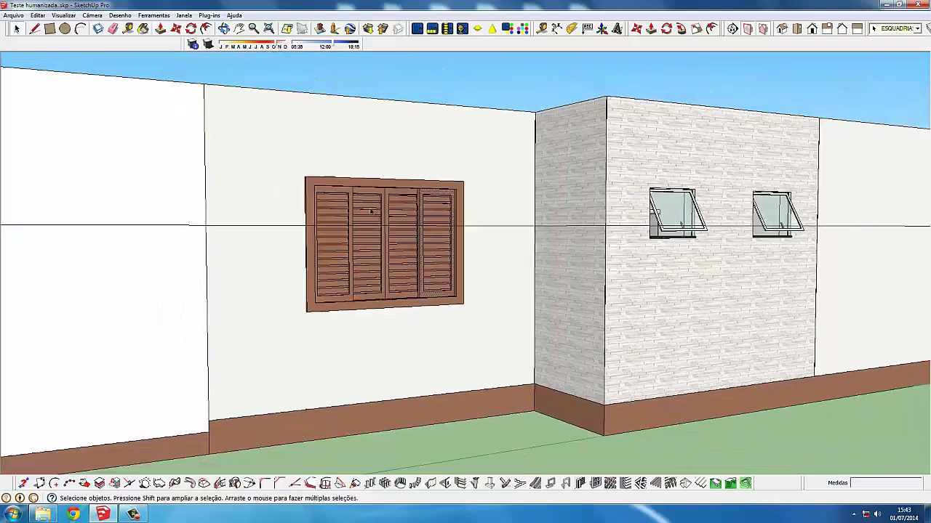
{"action": "mouse_move", "coordinate": [370, 211]}
{"action": "middle_mouse_down"}
{"action": "mouse_move", "coordinate": [484, 304]}
{"action": "mouse_move", "coordinate": [420, 285]}
{"action": "mouse_move", "coordinate": [390, 305]}
{"action": "mouse_move", "coordinate": [392, 276]}
{"action": "middle_mouse_up"}
{"action": "scroll", "coordinate": [389, 306], "scroll_direction": "down", "scroll_amount": 2}
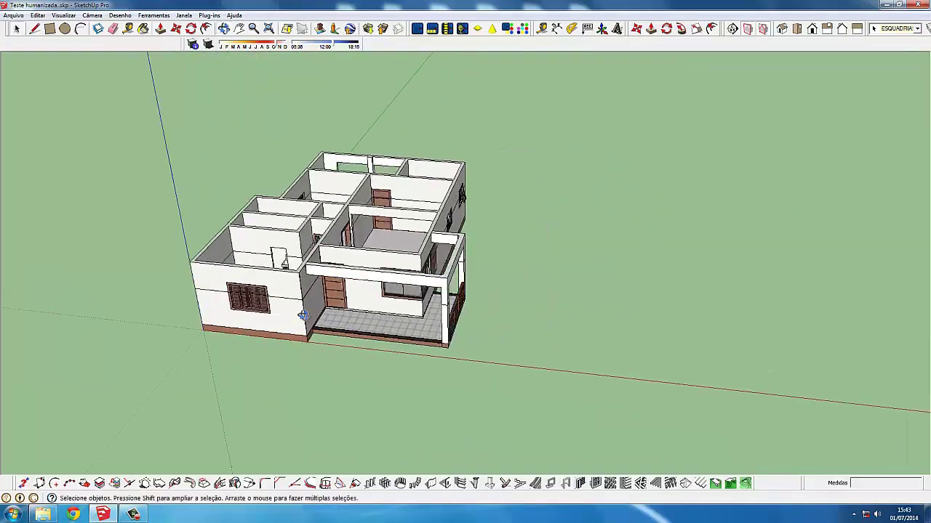
{"action": "scroll", "coordinate": [392, 277], "scroll_direction": "down", "scroll_amount": 2}
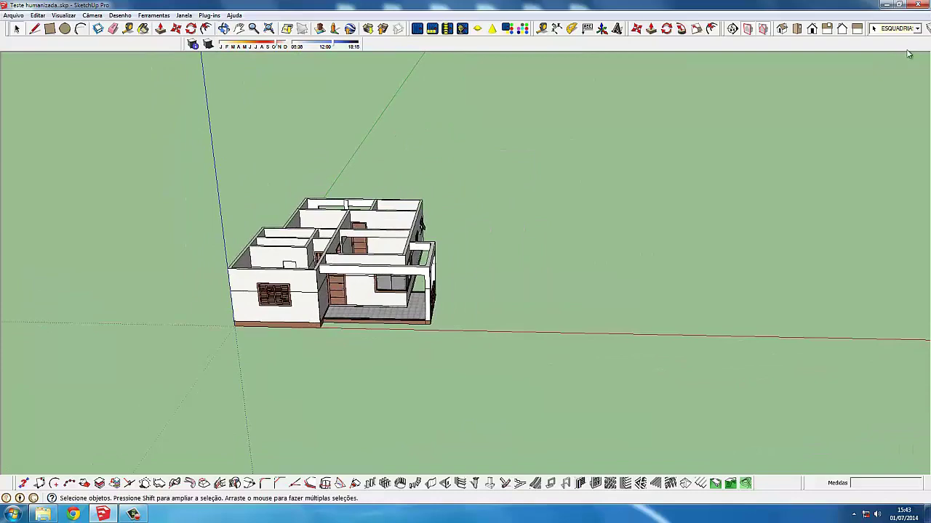
{"action": "middle_click_drag", "start_coordinate": [399, 281], "coordinate": [482, 322]}
{"action": "scroll", "coordinate": [482, 322], "scroll_direction": "up", "scroll_amount": 1}
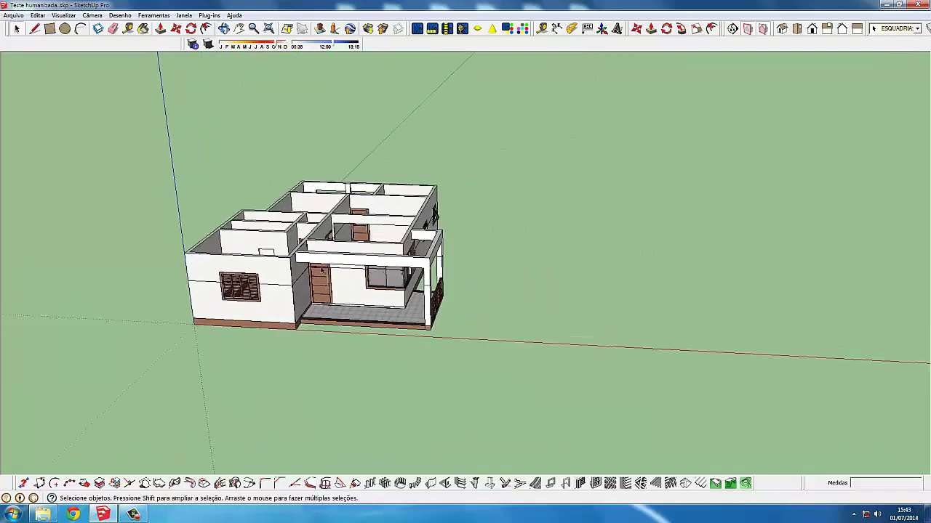
{"action": "scroll", "coordinate": [298, 280], "scroll_direction": "up", "scroll_amount": 1}
{"action": "mouse_move", "coordinate": [295, 281]}
{"action": "middle_mouse_down"}
{"action": "mouse_move", "coordinate": [475, 305]}
{"action": "mouse_move", "coordinate": [357, 325]}
{"action": "middle_mouse_up"}
{"action": "scroll", "coordinate": [475, 306], "scroll_direction": "down", "scroll_amount": 2}
Select the house group and the left front wall
{"action": "left_click", "coordinate": [357, 325]}
{"action": "scroll", "coordinate": [378, 300], "scroll_direction": "up", "scroll_amount": 1}
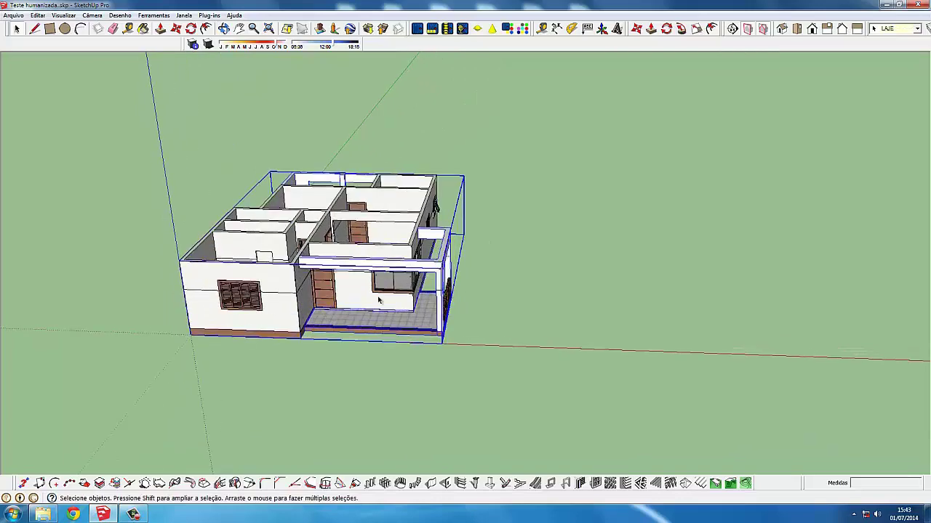
{"action": "scroll", "coordinate": [345, 322], "scroll_direction": "down", "scroll_amount": 1}
{"action": "left_click", "coordinate": [524, 343]}
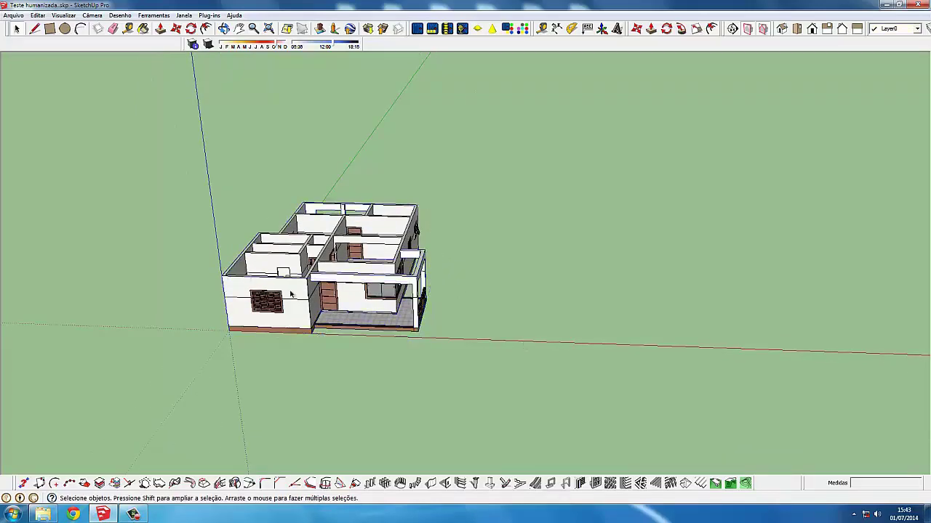
{"action": "double_click", "coordinate": [296, 313]}
Draw a rectangle beside the house and Push/Pull it up into a box
{"action": "left_click", "coordinate": [114, 153]}
{"action": "left_click", "coordinate": [50, 28]}
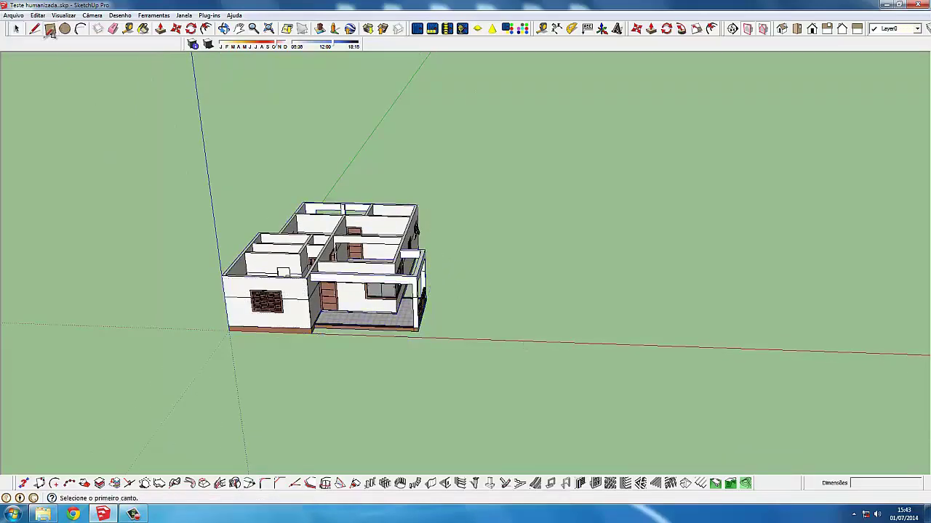
{"action": "scroll", "coordinate": [514, 309], "scroll_direction": "up", "scroll_amount": 1}
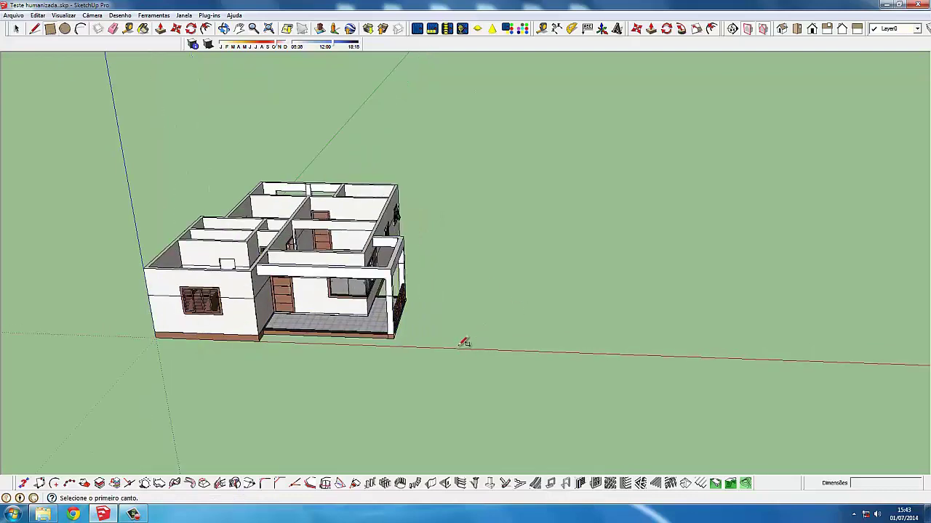
{"action": "scroll", "coordinate": [464, 343], "scroll_direction": "up", "scroll_amount": 1}
{"action": "left_click", "coordinate": [461, 349]}
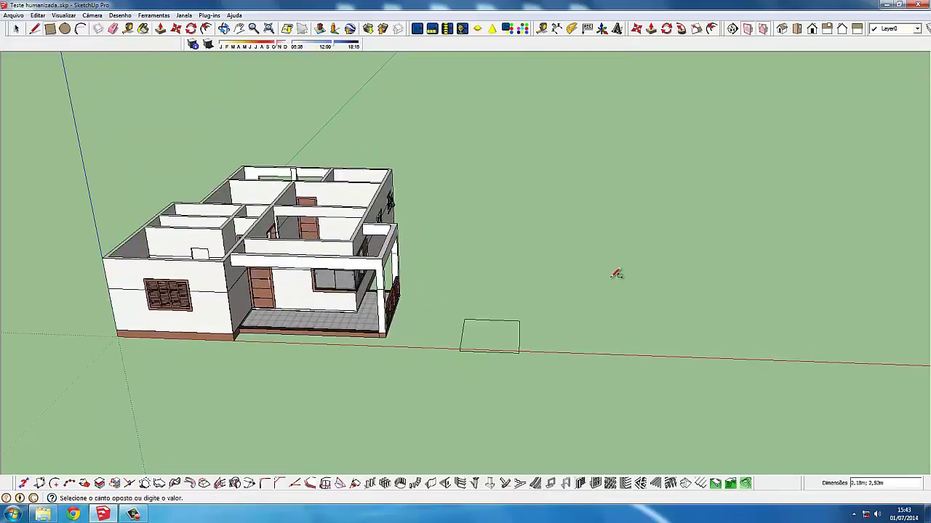
{"action": "left_click", "coordinate": [716, 212]}
{"action": "key", "text": "p"}
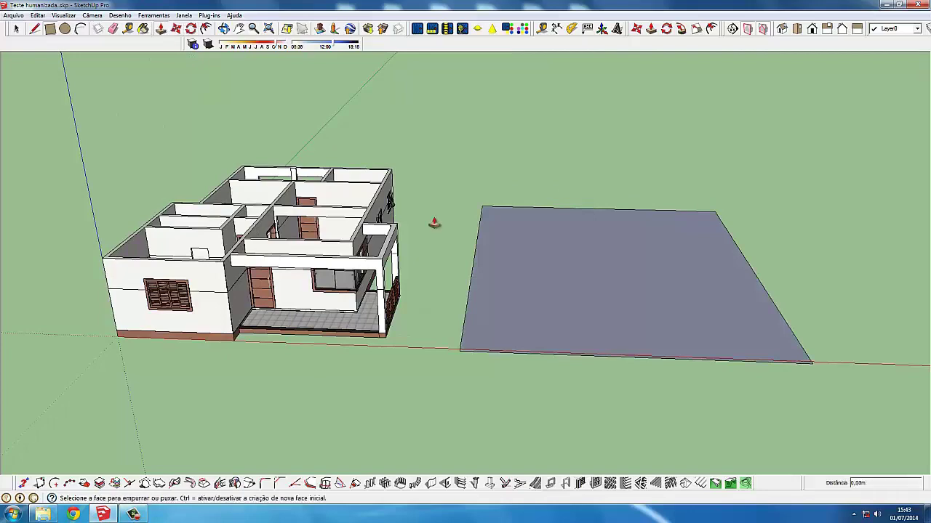
{"action": "left_click", "coordinate": [531, 272]}
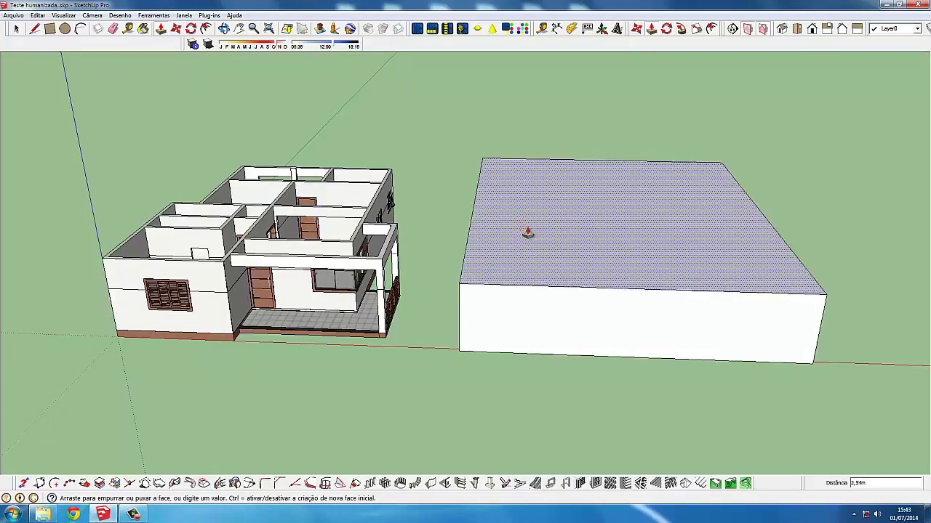
{"action": "left_click", "coordinate": [528, 237]}
{"action": "key", "text": "space"}
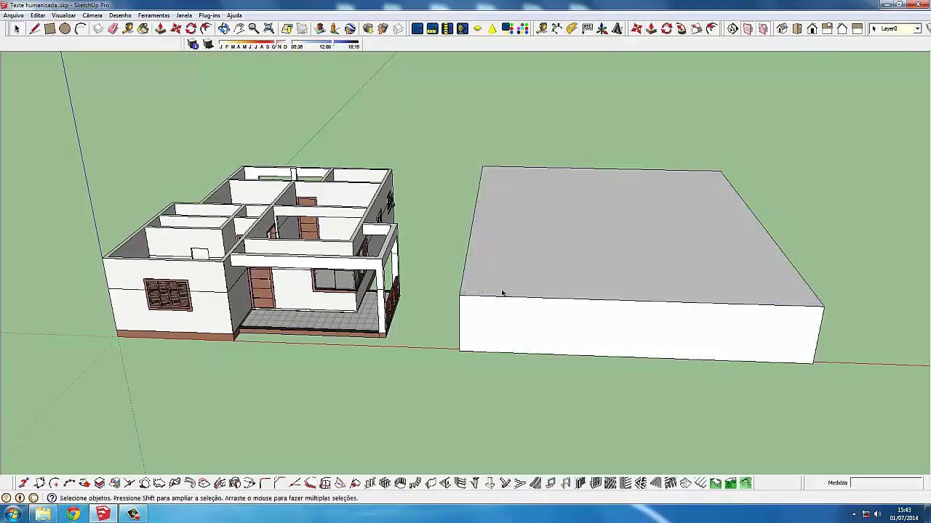
Make the box a group and move it over the house
{"action": "triple_click", "coordinate": [503, 291]}
{"action": "right_click", "coordinate": [503, 292]}
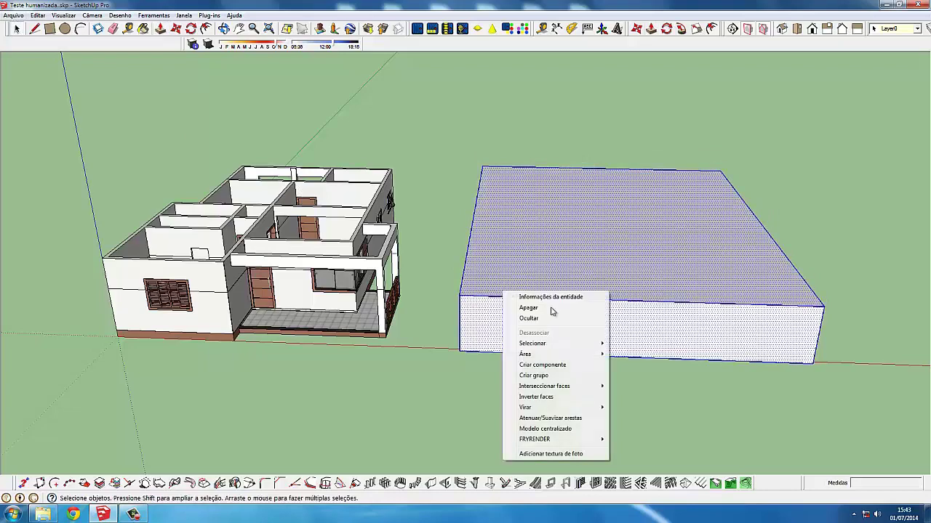
{"action": "left_click", "coordinate": [558, 376]}
{"action": "key", "text": "m"}
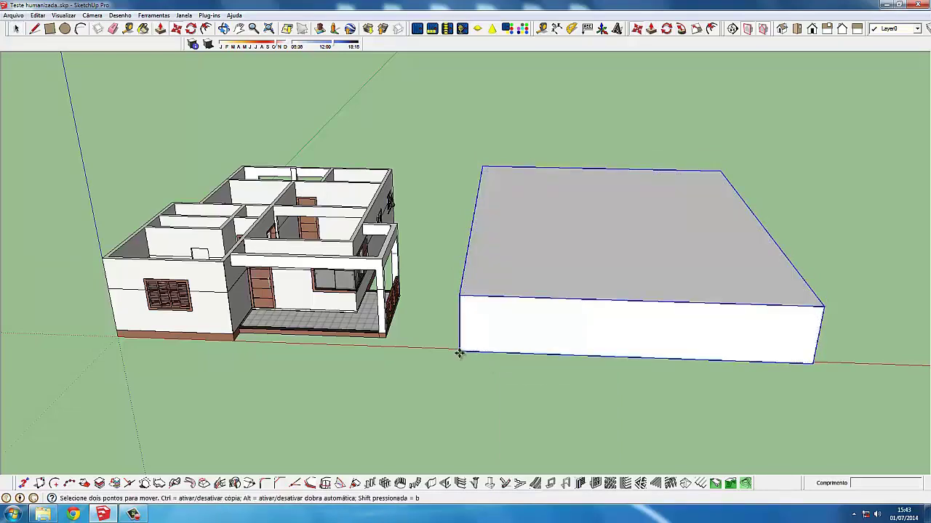
{"action": "left_click", "coordinate": [459, 352]}
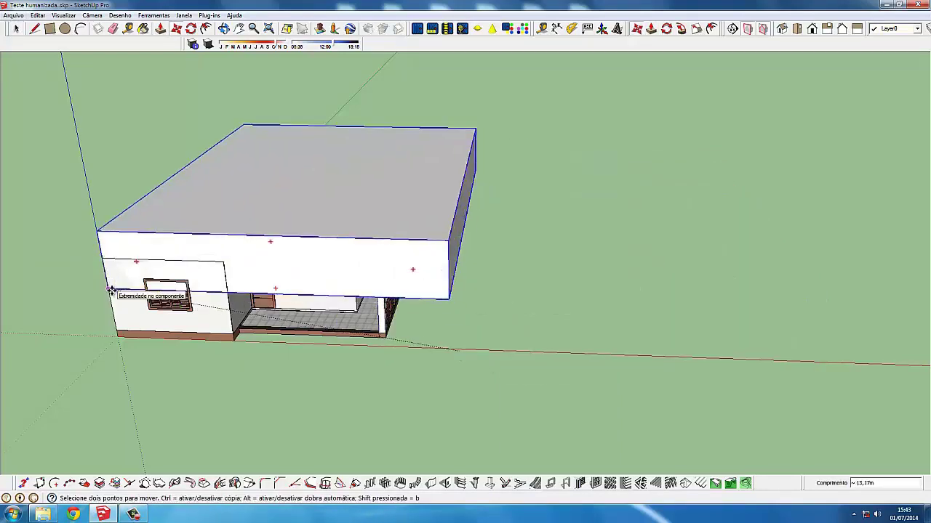
{"action": "left_click", "coordinate": [118, 336]}
Intersect the box group's faces with the model
{"action": "mouse_move", "coordinate": [120, 338]}
{"action": "middle_mouse_down"}
{"action": "mouse_move", "coordinate": [148, 354]}
{"action": "mouse_move", "coordinate": [316, 374]}
{"action": "middle_mouse_up"}
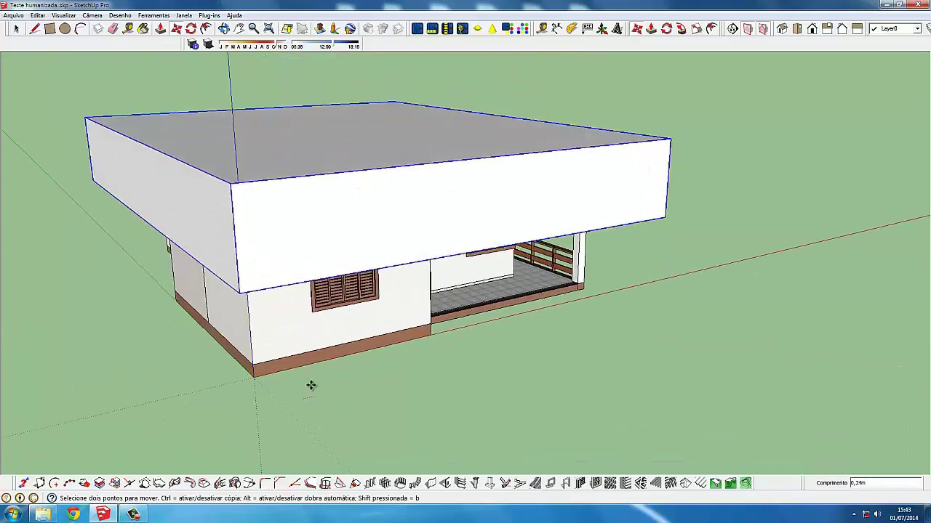
{"action": "scroll", "coordinate": [289, 271], "scroll_direction": "down", "scroll_amount": 1}
{"action": "right_click", "coordinate": [326, 247]}
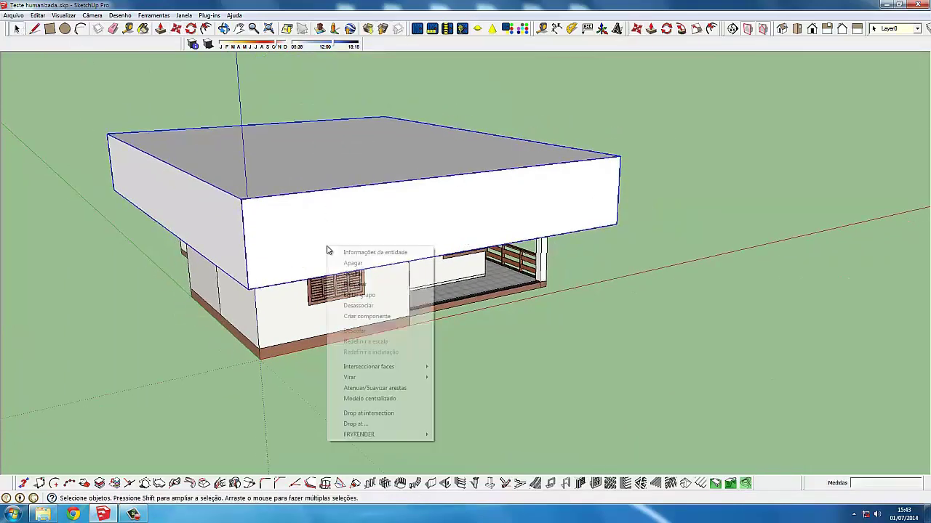
{"action": "mouse_move", "coordinate": [369, 367]}
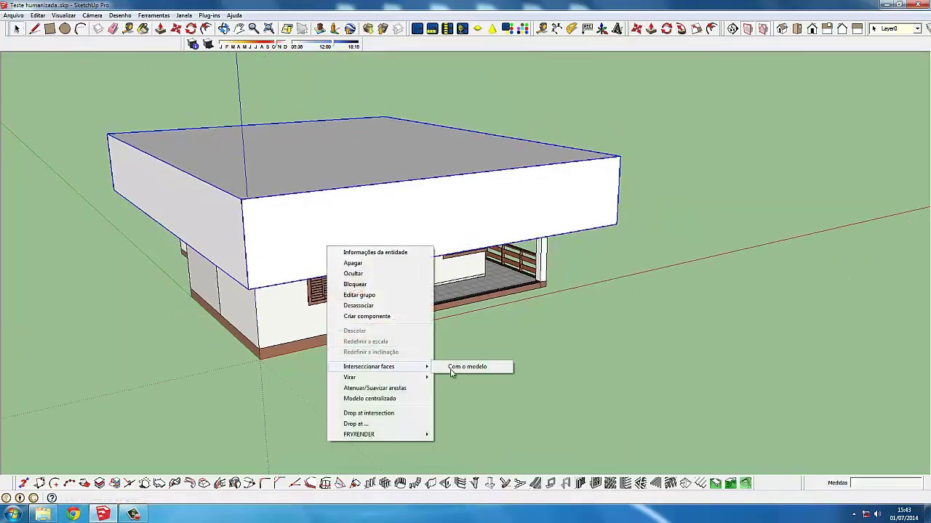
{"action": "left_click", "coordinate": [457, 369]}
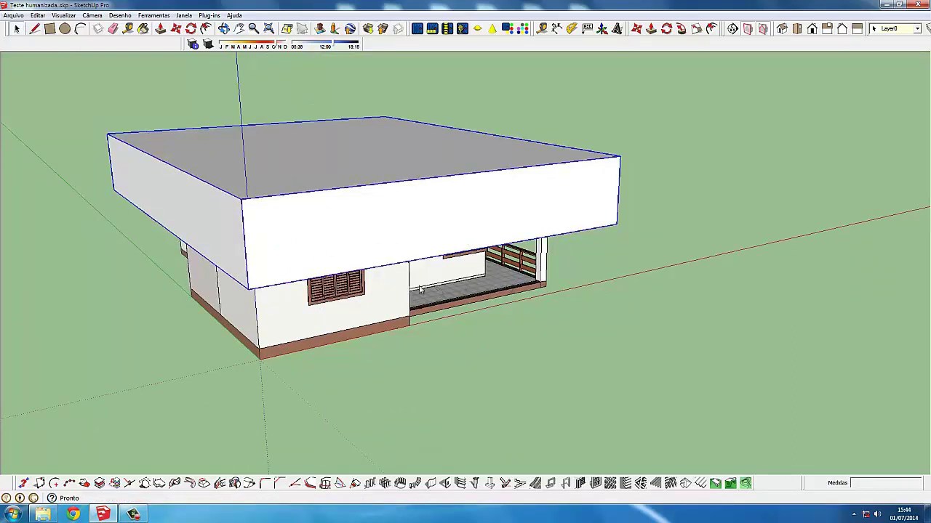
Select the roof slab and hide it with Delete
{"action": "left_click", "coordinate": [279, 433]}
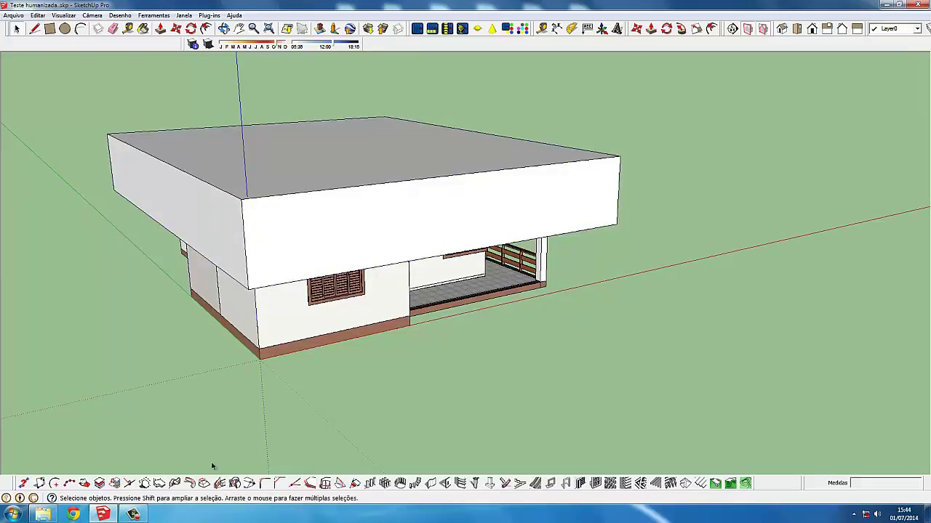
{"action": "left_click", "coordinate": [287, 261]}
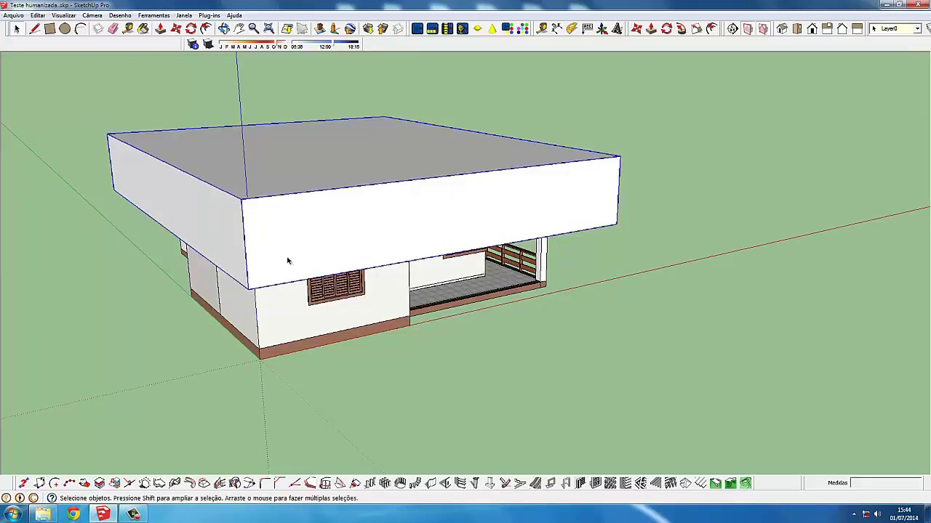
{"action": "key", "text": "Delete"}
Orbit to a frontal view and select the upper face of the left wall
{"action": "mouse_move", "coordinate": [215, 264]}
{"action": "middle_mouse_down"}
{"action": "mouse_move", "coordinate": [193, 204]}
{"action": "mouse_move", "coordinate": [161, 170]}
{"action": "middle_mouse_up"}
{"action": "left_click", "coordinate": [201, 233]}
{"action": "scroll", "coordinate": [193, 204], "scroll_direction": "up", "scroll_amount": 3}
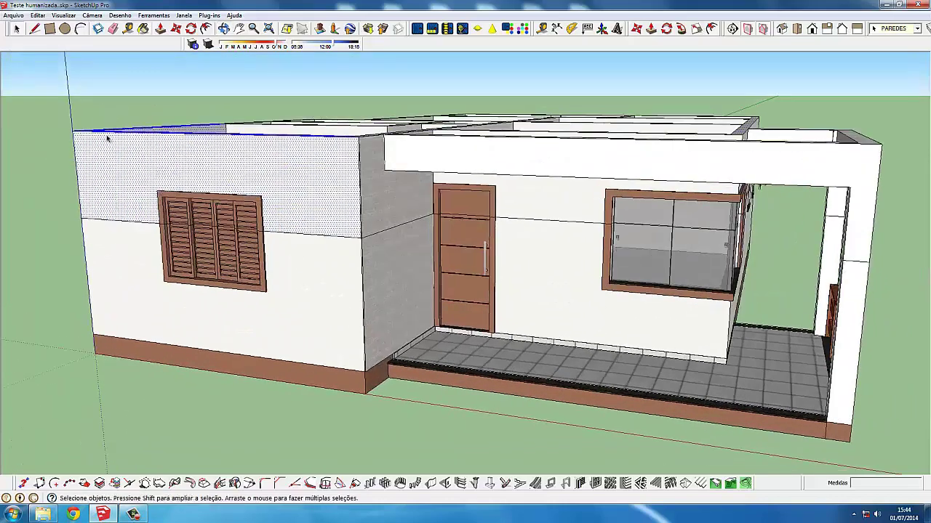
Hide the selected upper section of the left front wall
{"action": "key", "text": "Delete"}
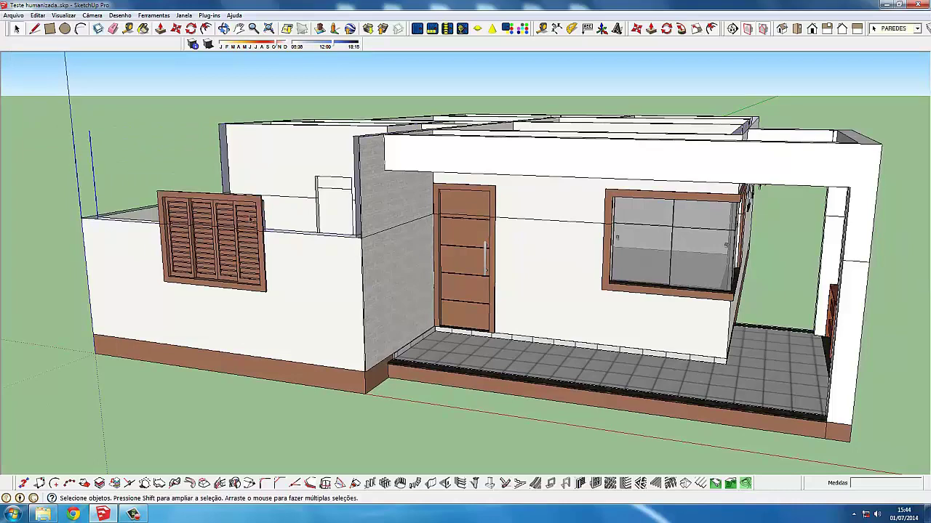
{"action": "scroll", "coordinate": [251, 218], "scroll_direction": "up", "scroll_amount": 2}
{"action": "scroll", "coordinate": [251, 219], "scroll_direction": "up", "scroll_amount": 1}
Inspect the shutter window's and a shutter panel's context menus without changing anything
{"action": "middle_click_drag", "start_coordinate": [188, 195], "coordinate": [165, 149]}
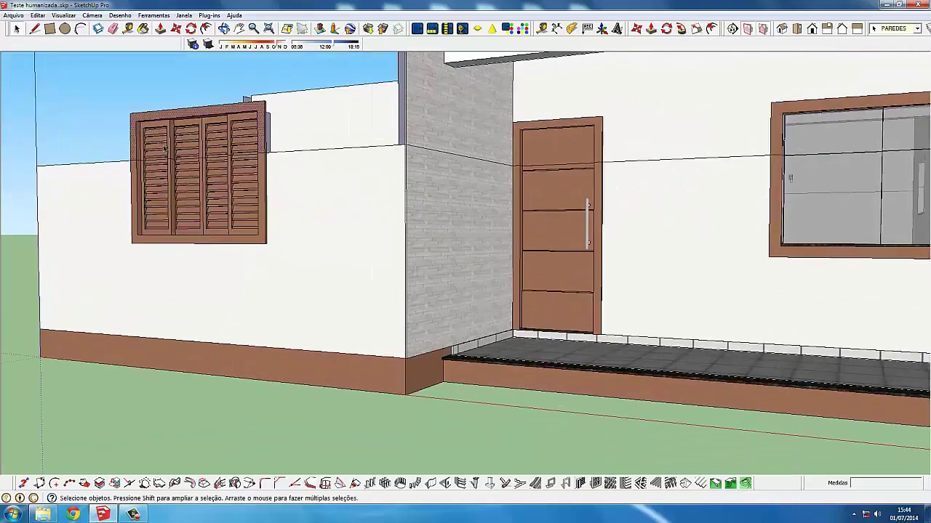
{"action": "scroll", "coordinate": [165, 151], "scroll_direction": "up", "scroll_amount": 1}
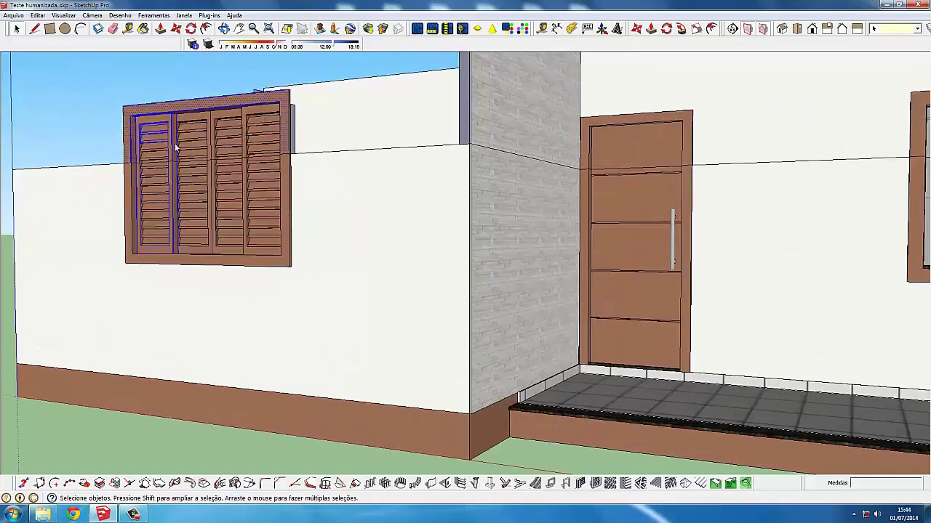
{"action": "right_click", "coordinate": [169, 150]}
{"action": "left_click", "coordinate": [179, 132]}
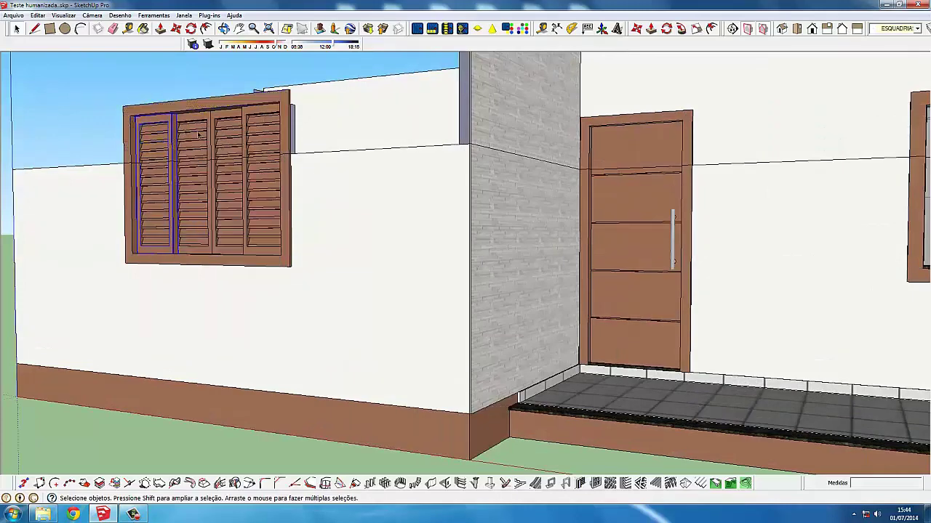
{"action": "scroll", "coordinate": [193, 130], "scroll_direction": "up", "scroll_amount": 1}
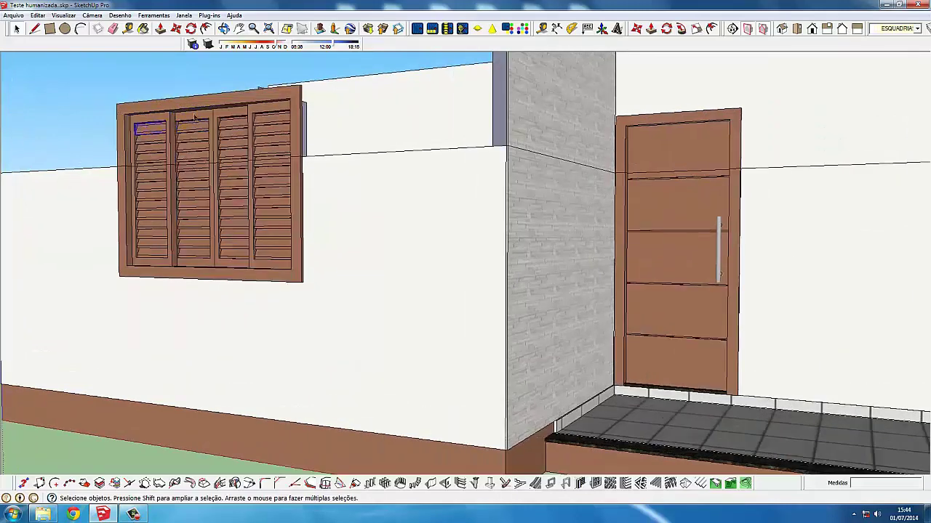
{"action": "right_click", "coordinate": [195, 117]}
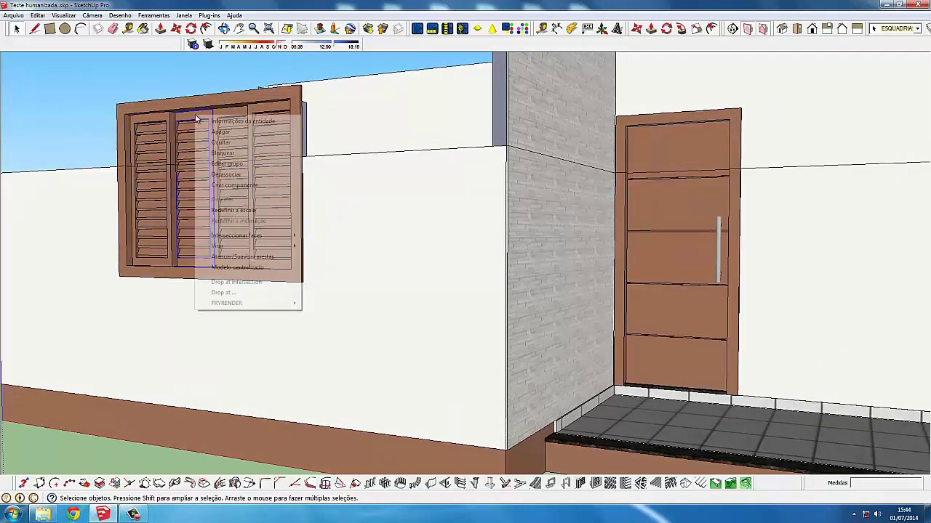
{"action": "left_click", "coordinate": [141, 136]}
{"action": "middle_click_drag", "start_coordinate": [140, 136], "coordinate": [191, 240]}
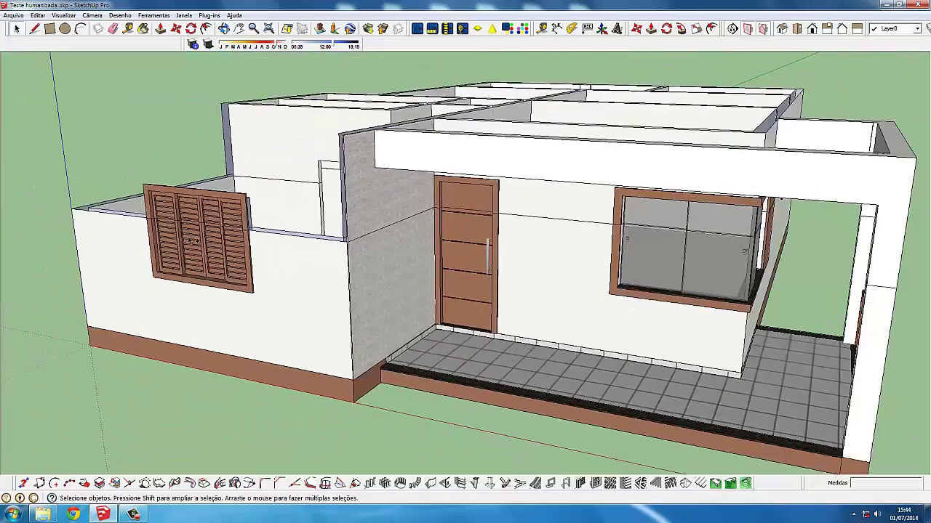
Undo the hides to restore the upper left wall section and the roof slab
{"action": "scroll", "coordinate": [322, 242], "scroll_direction": "down", "scroll_amount": 2}
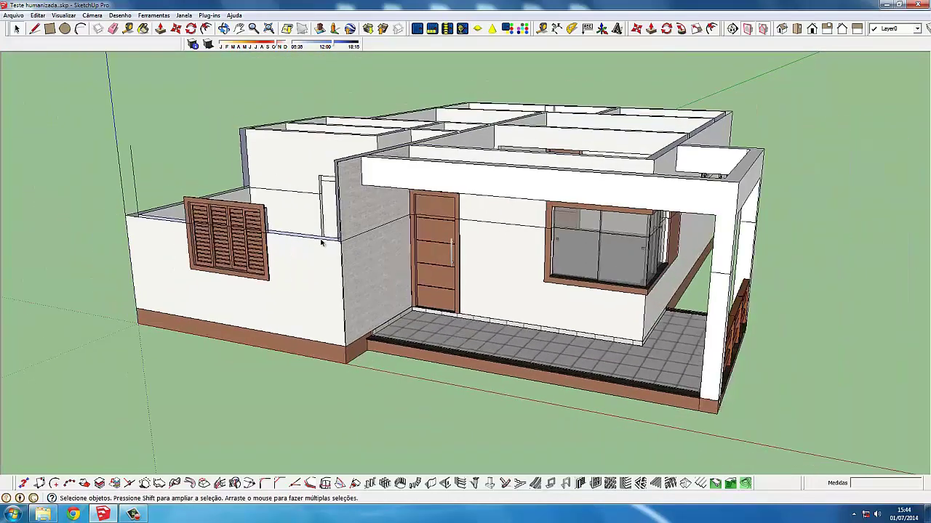
{"action": "scroll", "coordinate": [322, 244], "scroll_direction": "down", "scroll_amount": 1}
{"action": "key", "text": "ctrl+z"}
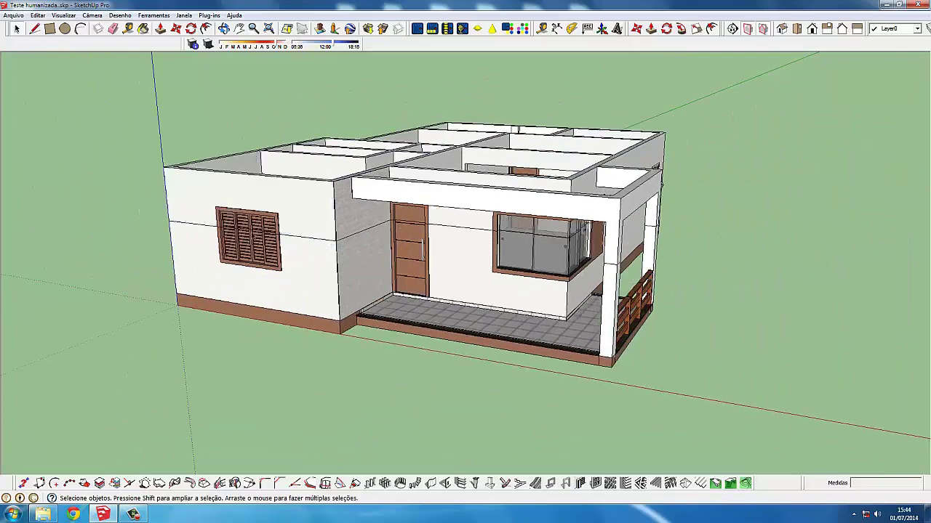
{"action": "scroll", "coordinate": [252, 233], "scroll_direction": "up", "scroll_amount": 2}
{"action": "left_click", "coordinate": [314, 210]}
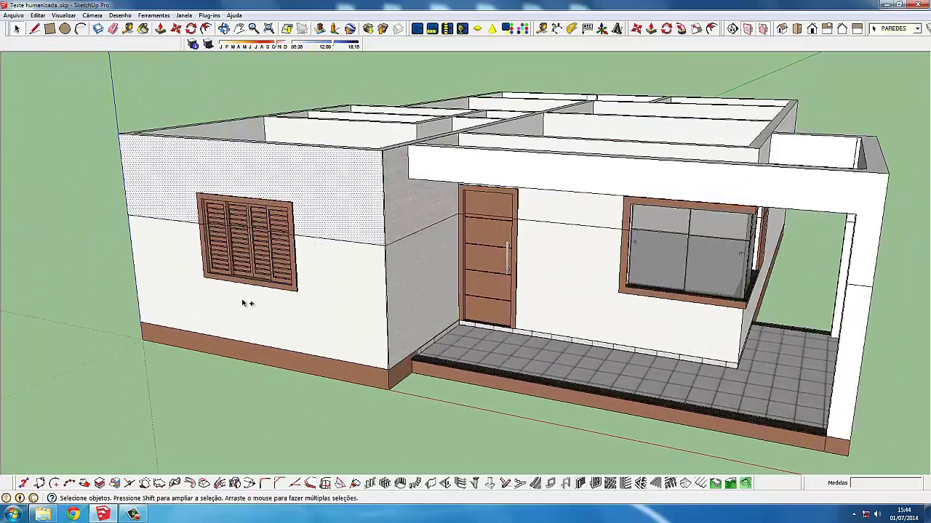
{"action": "key", "text": "ctrl+z"}
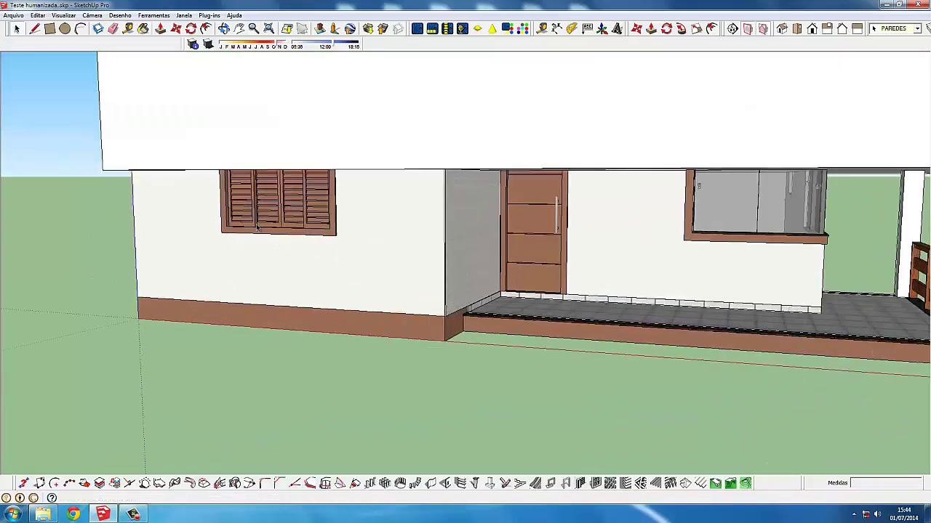
Explode (Desassociar) the left shutter window group
{"action": "left_click", "coordinate": [258, 216]}
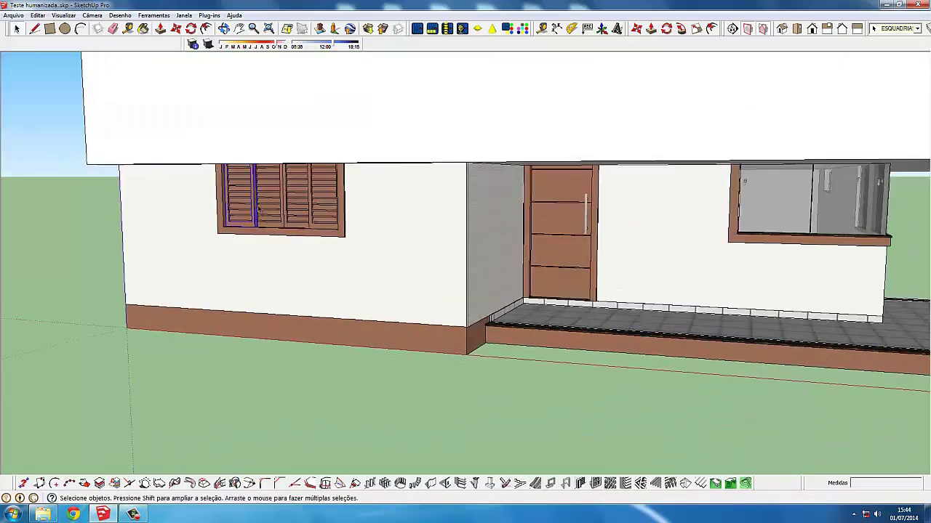
{"action": "scroll", "coordinate": [258, 216], "scroll_direction": "up", "scroll_amount": 2}
{"action": "right_click", "coordinate": [255, 193]}
{"action": "left_click", "coordinate": [300, 252]}
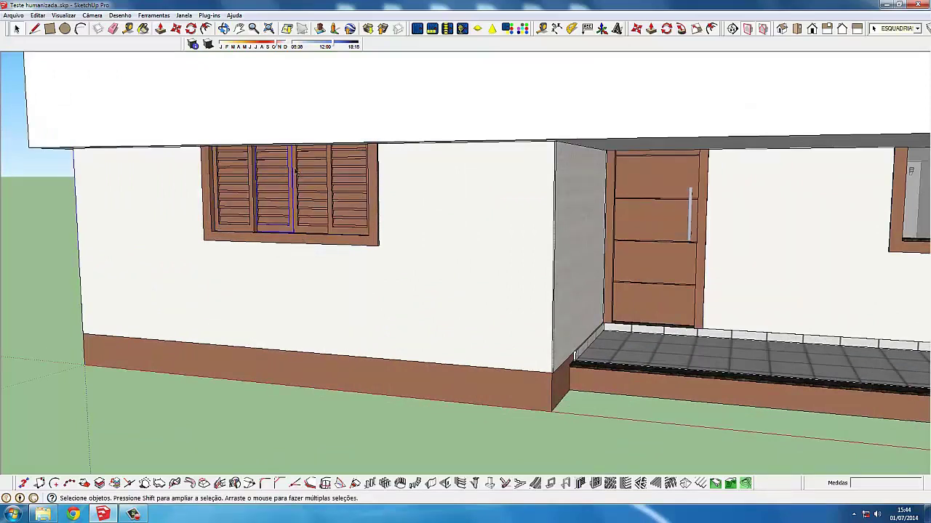
Explode (Desassociar) the three remaining shutter panel groups into loose geometry
{"action": "right_click", "coordinate": [293, 169]}
{"action": "left_click", "coordinate": [315, 222]}
{"action": "right_click", "coordinate": [297, 173]}
{"action": "left_click", "coordinate": [320, 226]}
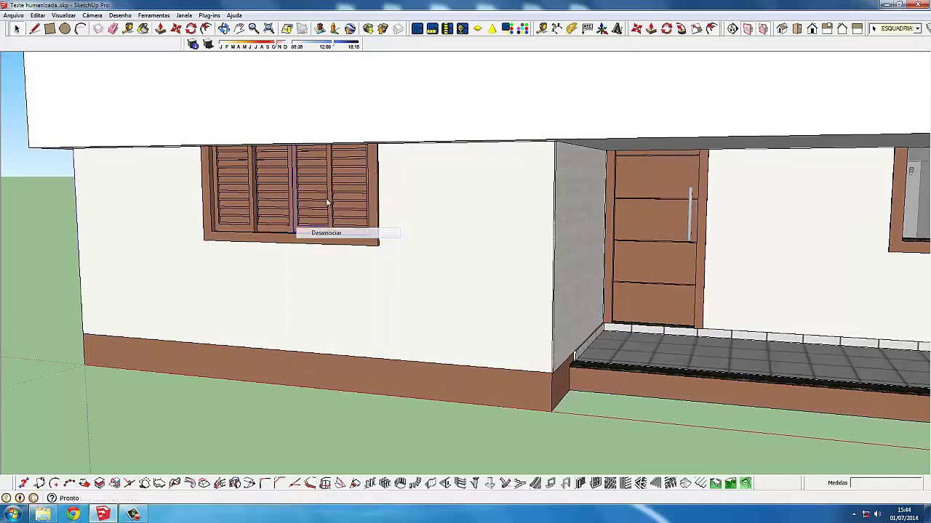
{"action": "right_click", "coordinate": [331, 179]}
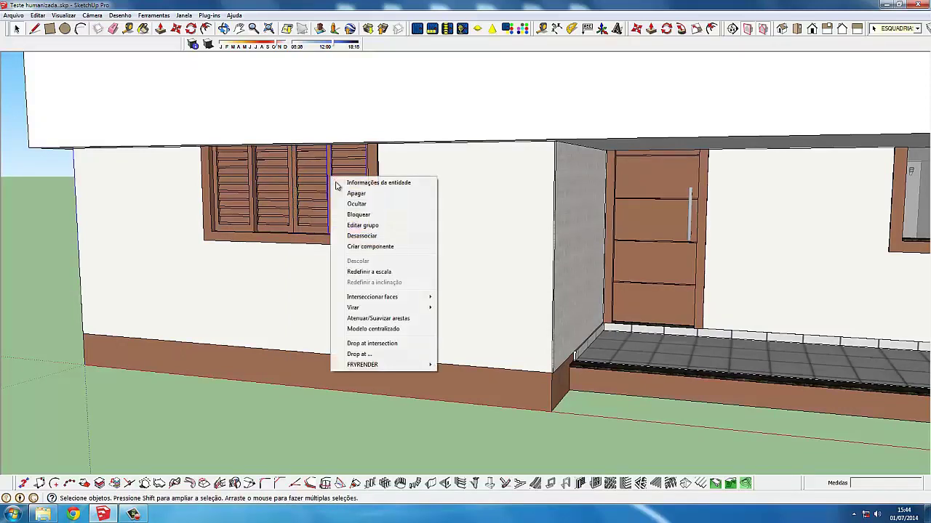
{"action": "left_click", "coordinate": [351, 236]}
{"action": "scroll", "coordinate": [331, 228], "scroll_direction": "down", "scroll_amount": 2}
{"action": "scroll", "coordinate": [333, 218], "scroll_direction": "up", "scroll_amount": 1}
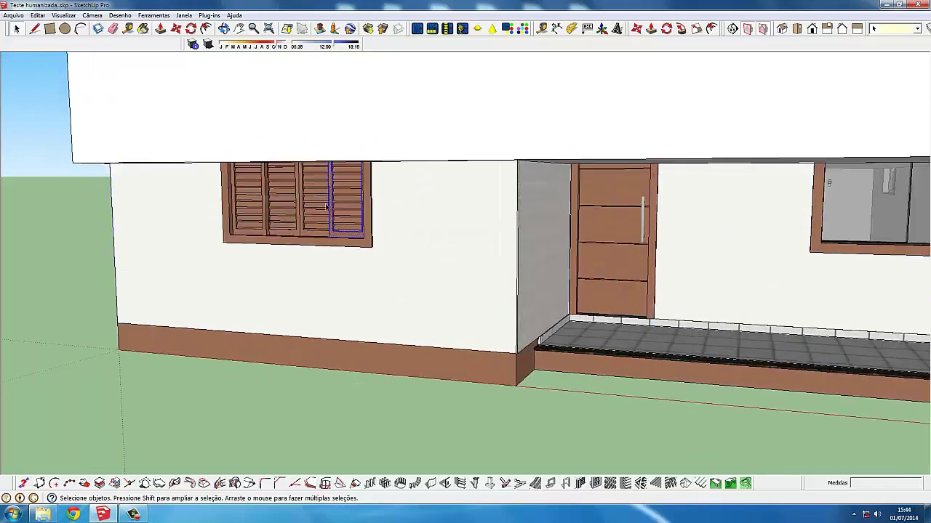
{"action": "scroll", "coordinate": [336, 211], "scroll_direction": "down", "scroll_amount": 1}
{"action": "scroll", "coordinate": [340, 199], "scroll_direction": "down", "scroll_amount": 1}
{"action": "scroll", "coordinate": [339, 208], "scroll_direction": "up", "scroll_amount": 1}
{"action": "scroll", "coordinate": [337, 218], "scroll_direction": "up", "scroll_amount": 1}
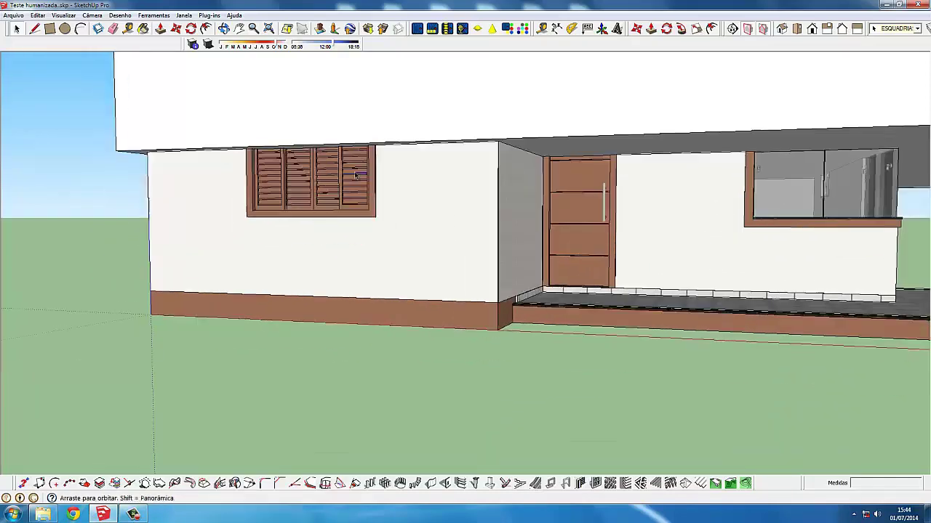
{"action": "scroll", "coordinate": [334, 232], "scroll_direction": "up", "scroll_amount": 2}
{"action": "scroll", "coordinate": [333, 244], "scroll_direction": "up", "scroll_amount": 1}
{"action": "scroll", "coordinate": [333, 242], "scroll_direction": "down", "scroll_amount": 2}
Shift the roof slab slightly sideways with the Move tool (M), then return to Select
{"action": "mouse_move", "coordinate": [333, 242]}
{"action": "middle_mouse_down"}
{"action": "mouse_move", "coordinate": [341, 278]}
{"action": "mouse_move", "coordinate": [408, 253]}
{"action": "mouse_move", "coordinate": [228, 311]}
{"action": "mouse_move", "coordinate": [324, 231]}
{"action": "mouse_move", "coordinate": [301, 297]}
{"action": "mouse_move", "coordinate": [210, 277]}
{"action": "mouse_move", "coordinate": [173, 298]}
{"action": "mouse_move", "coordinate": [218, 229]}
{"action": "mouse_move", "coordinate": [264, 253]}
{"action": "mouse_move", "coordinate": [365, 239]}
{"action": "mouse_move", "coordinate": [259, 277]}
{"action": "mouse_move", "coordinate": [398, 269]}
{"action": "mouse_move", "coordinate": [357, 260]}
{"action": "mouse_move", "coordinate": [395, 242]}
{"action": "mouse_move", "coordinate": [286, 269]}
{"action": "mouse_move", "coordinate": [346, 255]}
{"action": "middle_mouse_up"}
{"action": "key", "text": "m"}
{"action": "left_click", "coordinate": [331, 256]}
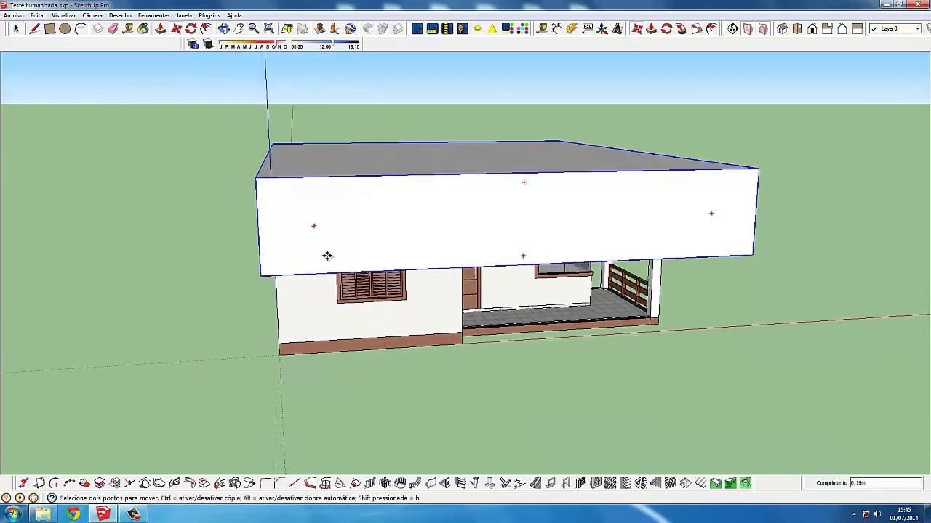
{"action": "left_click", "coordinate": [16, 29]}
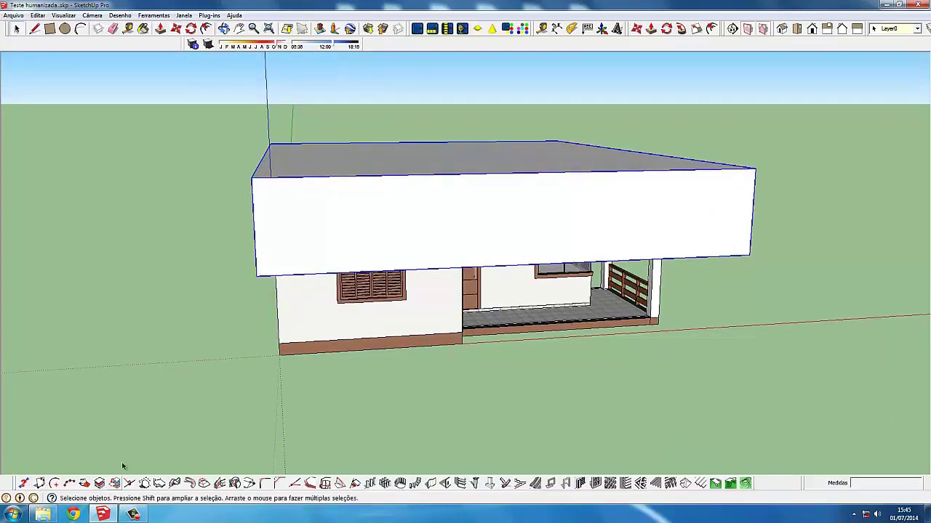
{"action": "left_click", "coordinate": [133, 514]}
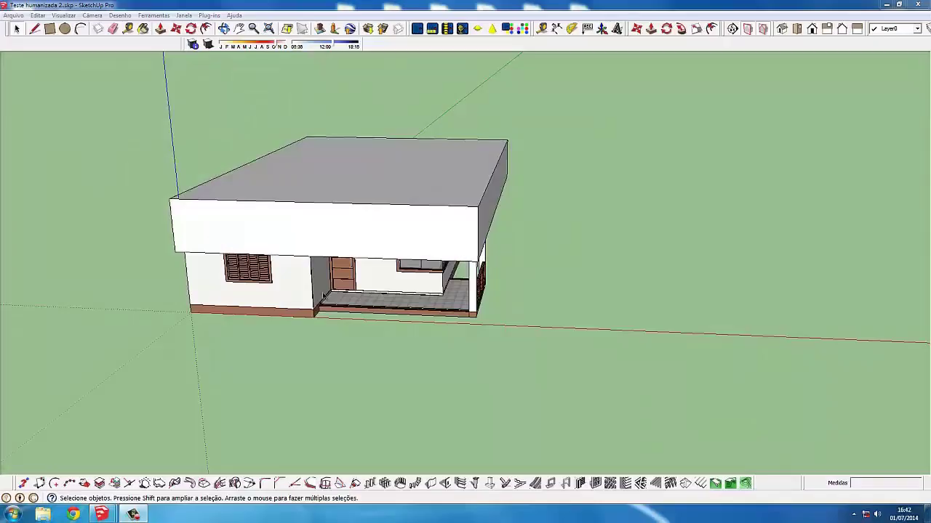
{"action": "middle_click_drag", "start_coordinate": [259, 282], "coordinate": [277, 243]}
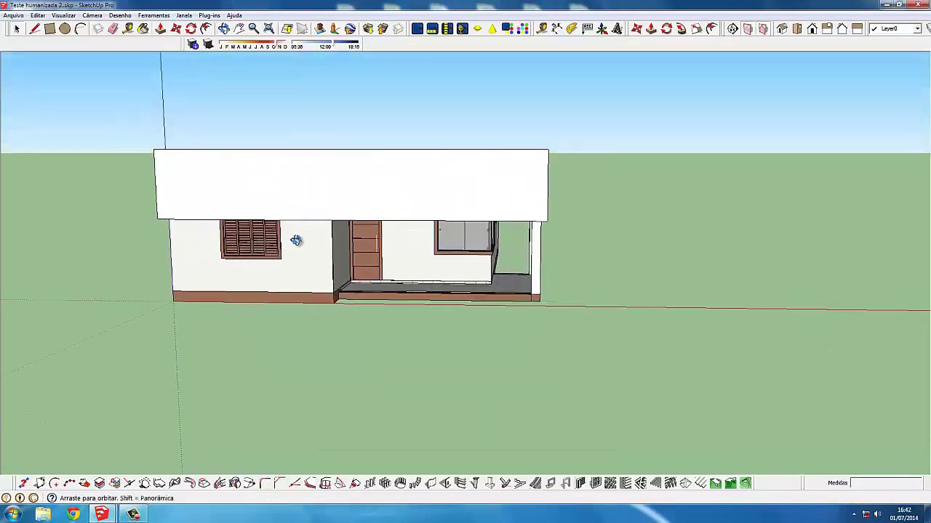
{"action": "middle_click_drag", "start_coordinate": [296, 240], "coordinate": [397, 201]}
{"action": "scroll", "coordinate": [328, 228], "scroll_direction": "up", "scroll_amount": 1}
{"action": "scroll", "coordinate": [328, 228], "scroll_direction": "up", "scroll_amount": 2}
{"action": "scroll", "coordinate": [290, 229], "scroll_direction": "up", "scroll_amount": 2}
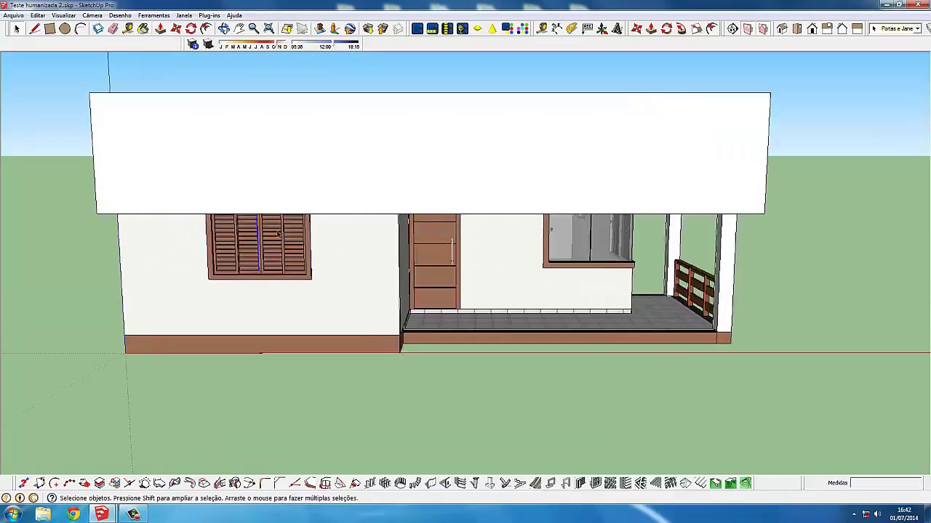
{"action": "scroll", "coordinate": [273, 224], "scroll_direction": "up", "scroll_amount": 1}
{"action": "scroll", "coordinate": [274, 221], "scroll_direction": "up", "scroll_amount": 1}
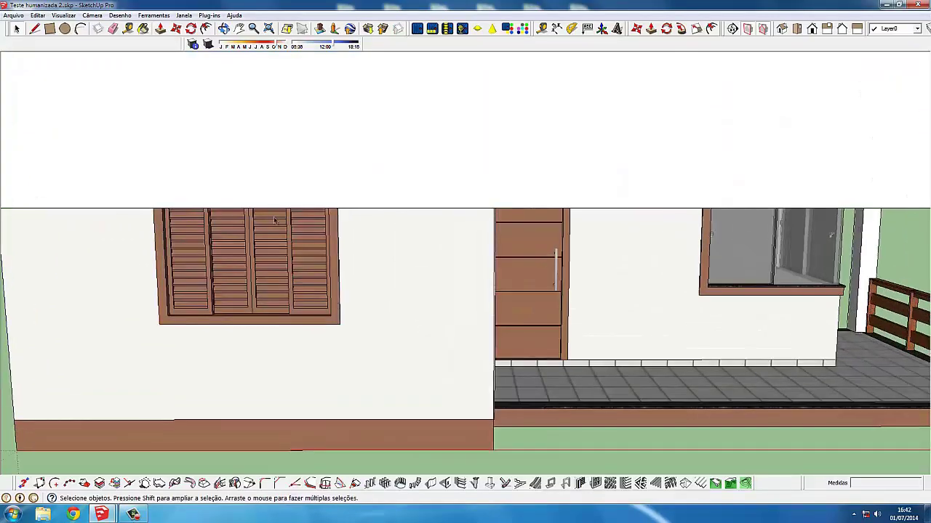
{"action": "scroll", "coordinate": [275, 220], "scroll_direction": "down", "scroll_amount": 2}
{"action": "scroll", "coordinate": [275, 210], "scroll_direction": "up", "scroll_amount": 2}
{"action": "middle_click_drag", "start_coordinate": [275, 211], "coordinate": [281, 168]}
{"action": "scroll", "coordinate": [281, 167], "scroll_direction": "down", "scroll_amount": 2}
{"action": "scroll", "coordinate": [343, 224], "scroll_direction": "down", "scroll_amount": 1}
{"action": "scroll", "coordinate": [509, 239], "scroll_direction": "down", "scroll_amount": 1}
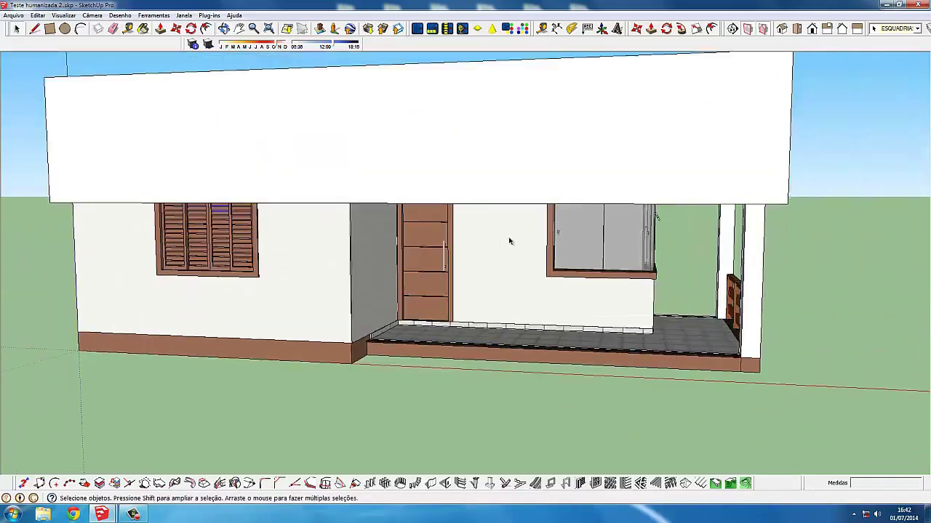
{"action": "middle_click_drag", "start_coordinate": [508, 239], "coordinate": [650, 246]}
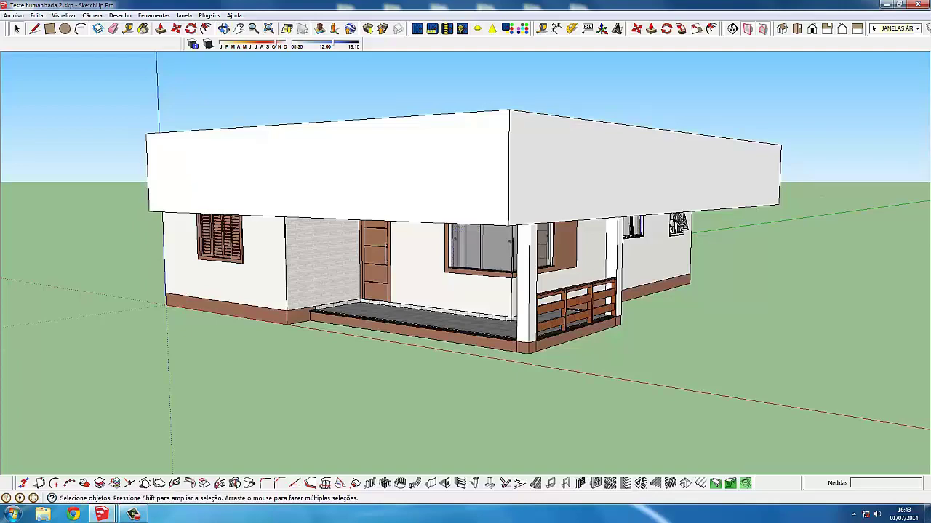
{"action": "scroll", "coordinate": [633, 232], "scroll_direction": "up", "scroll_amount": 2}
{"action": "scroll", "coordinate": [509, 257], "scroll_direction": "down", "scroll_amount": 1}
{"action": "scroll", "coordinate": [499, 251], "scroll_direction": "down", "scroll_amount": 1}
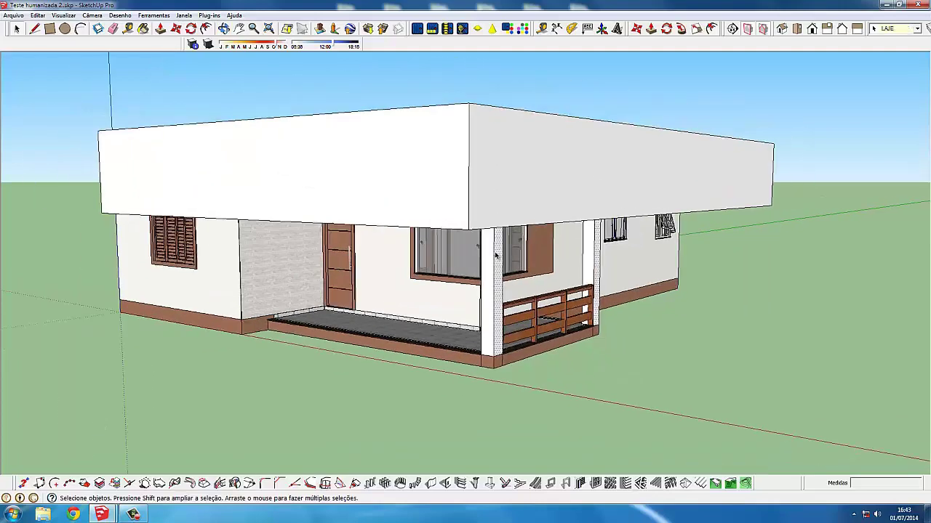
{"action": "scroll", "coordinate": [487, 284], "scroll_direction": "down", "scroll_amount": 1}
{"action": "mouse_move", "coordinate": [488, 285]}
{"action": "middle_mouse_down"}
{"action": "mouse_move", "coordinate": [523, 291]}
{"action": "mouse_move", "coordinate": [560, 280]}
{"action": "mouse_move", "coordinate": [611, 291]}
{"action": "mouse_move", "coordinate": [638, 279]}
{"action": "middle_mouse_up"}
{"action": "scroll", "coordinate": [598, 296], "scroll_direction": "up", "scroll_amount": 3}
{"action": "scroll", "coordinate": [637, 278], "scroll_direction": "down", "scroll_amount": 2}
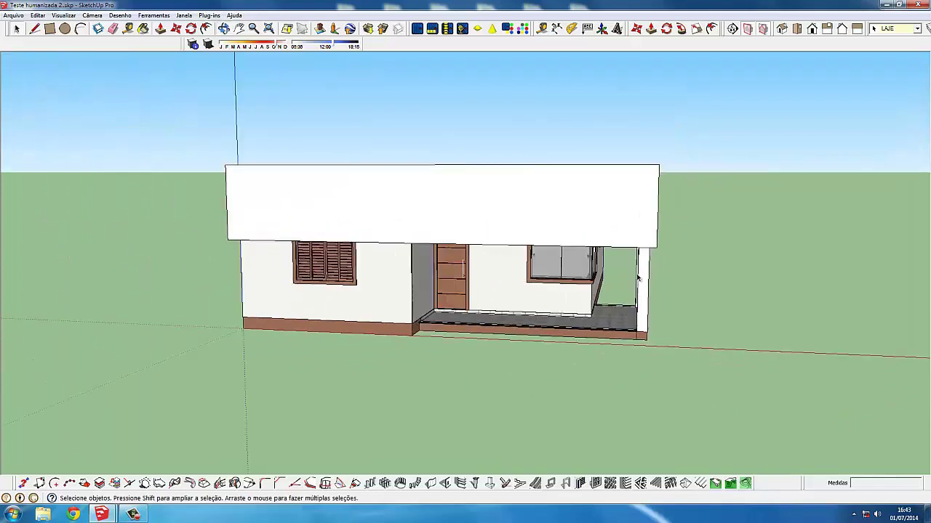
{"action": "scroll", "coordinate": [645, 271], "scroll_direction": "up", "scroll_amount": 2}
{"action": "scroll", "coordinate": [645, 270], "scroll_direction": "down", "scroll_amount": 1}
{"action": "scroll", "coordinate": [640, 277], "scroll_direction": "down", "scroll_amount": 1}
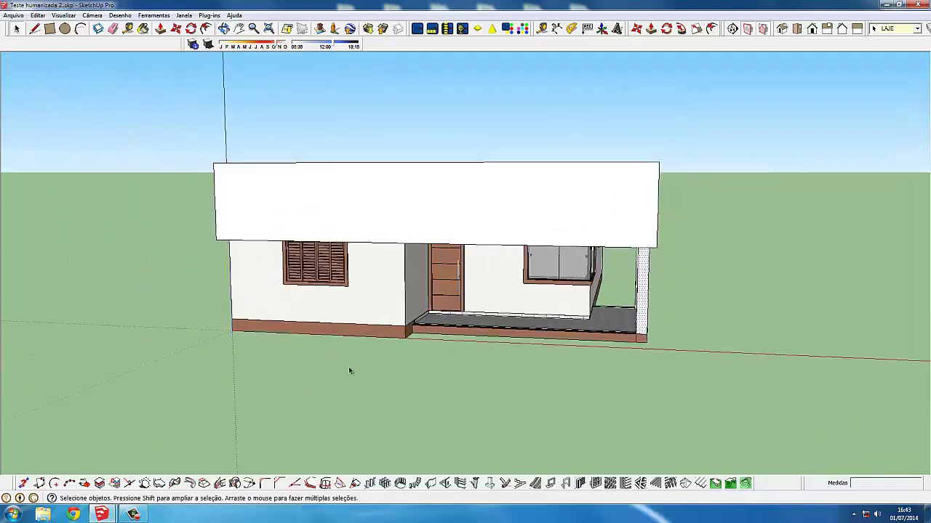
{"action": "middle_click_drag", "start_coordinate": [378, 346], "coordinate": [379, 258]}
Intersect the roof group with the model (Interseccionar faces > Com o modelo)
{"action": "right_click", "coordinate": [380, 259]}
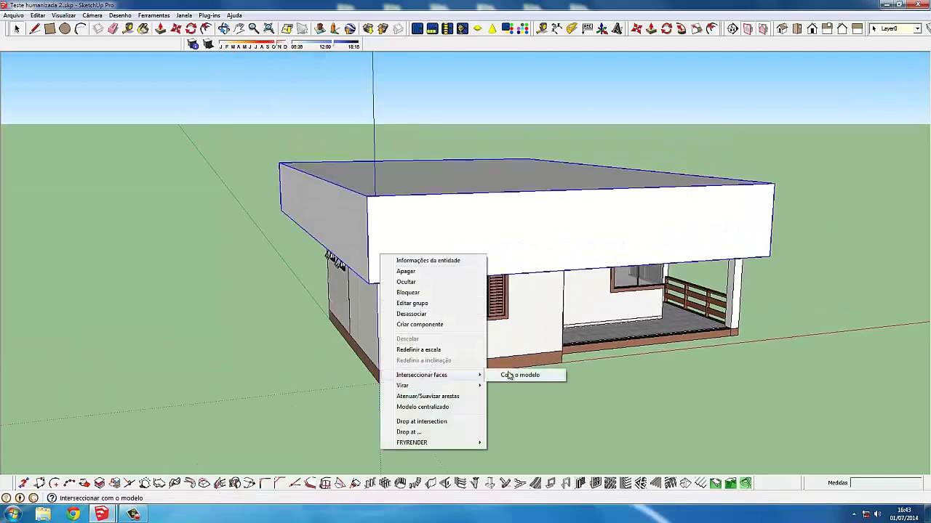
{"action": "left_click", "coordinate": [529, 378]}
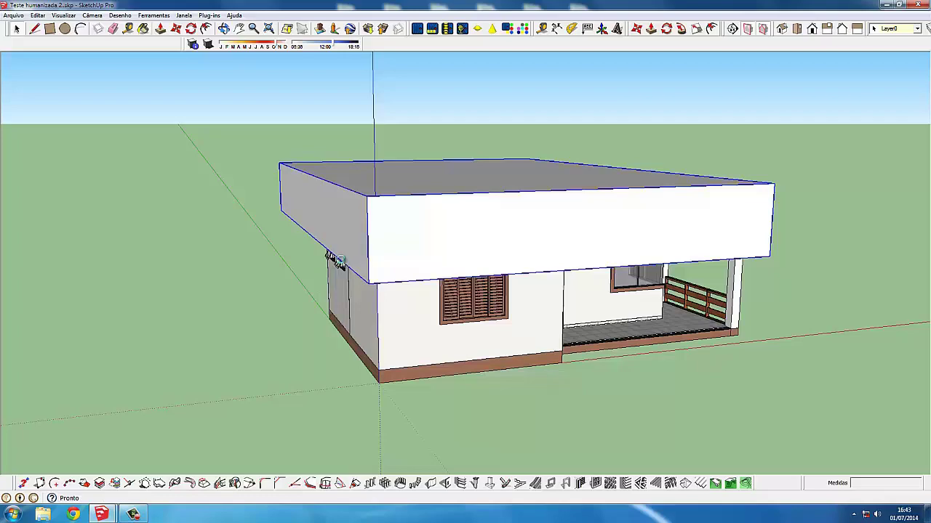
{"action": "left_click", "coordinate": [329, 254]}
Hide the roof slab and orbit higher to look down into the walls
{"action": "middle_click_drag", "start_coordinate": [476, 296], "coordinate": [445, 251]}
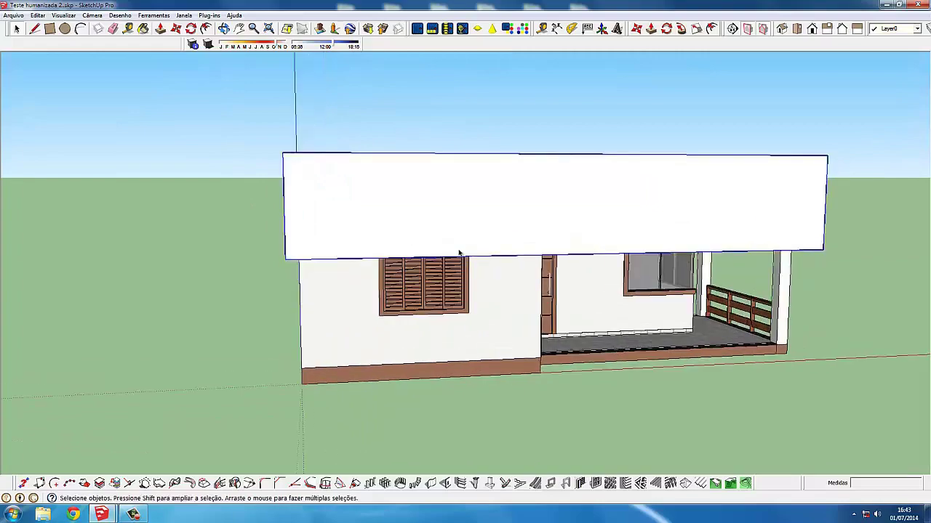
{"action": "key", "text": "Delete"}
{"action": "mouse_move", "coordinate": [446, 255]}
{"action": "middle_mouse_down"}
{"action": "mouse_move", "coordinate": [399, 366]}
{"action": "mouse_move", "coordinate": [388, 289]}
{"action": "middle_mouse_up"}
{"action": "scroll", "coordinate": [322, 248], "scroll_direction": "up", "scroll_amount": 3}
{"action": "scroll", "coordinate": [322, 249], "scroll_direction": "up", "scroll_amount": 2}
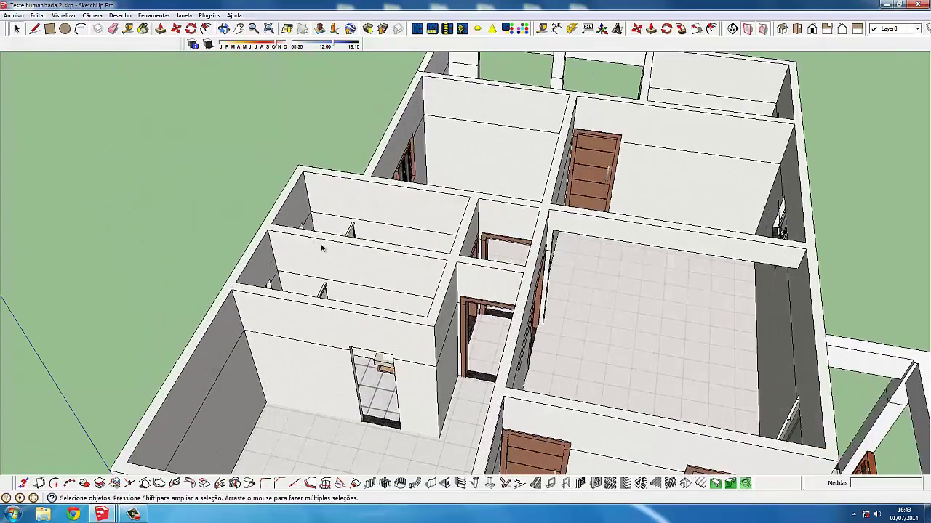
{"action": "scroll", "coordinate": [322, 248], "scroll_direction": "up", "scroll_amount": 2}
{"action": "mouse_move", "coordinate": [322, 254]}
{"action": "middle_mouse_down"}
{"action": "mouse_move", "coordinate": [314, 298]}
{"action": "mouse_move", "coordinate": [307, 269]}
{"action": "mouse_move", "coordinate": [345, 283]}
{"action": "mouse_move", "coordinate": [318, 229]}
{"action": "middle_mouse_up"}
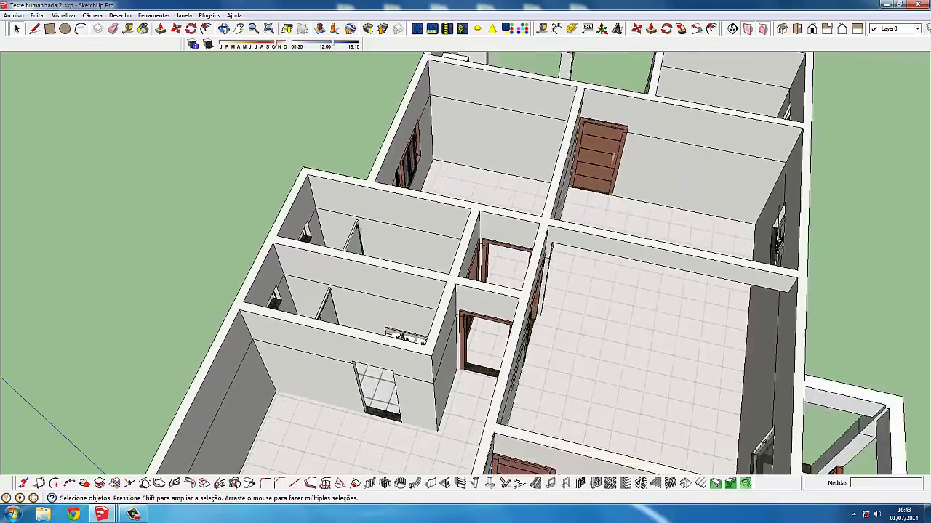
{"action": "scroll", "coordinate": [318, 228], "scroll_direction": "up", "scroll_amount": 2}
{"action": "mouse_move", "coordinate": [322, 264]}
{"action": "middle_mouse_down"}
{"action": "mouse_move", "coordinate": [318, 290]}
{"action": "mouse_move", "coordinate": [339, 264]}
{"action": "middle_mouse_up"}
{"action": "scroll", "coordinate": [339, 263], "scroll_direction": "up", "scroll_amount": 2}
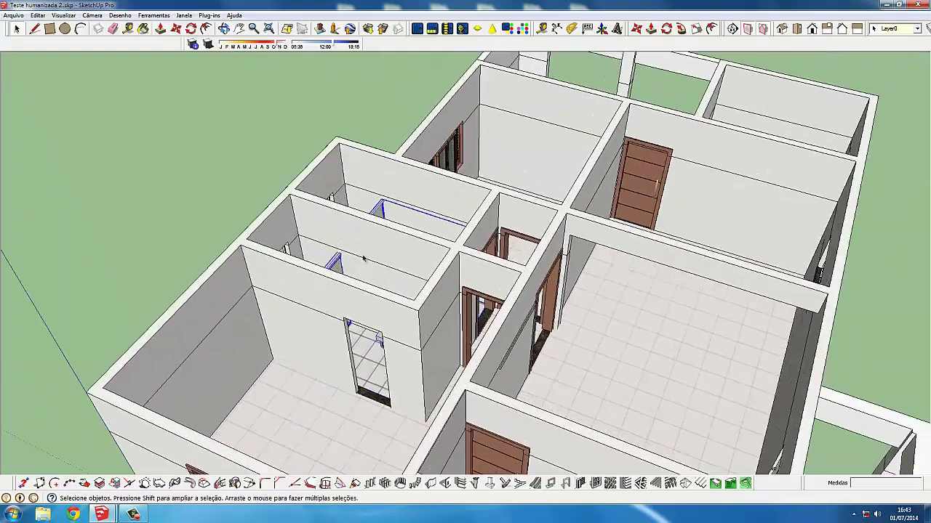
{"action": "scroll", "coordinate": [402, 243], "scroll_direction": "down", "scroll_amount": 3}
{"action": "mouse_move", "coordinate": [402, 243]}
{"action": "middle_mouse_down"}
{"action": "mouse_move", "coordinate": [314, 271]}
{"action": "mouse_move", "coordinate": [291, 218]}
{"action": "mouse_move", "coordinate": [229, 265]}
{"action": "middle_mouse_up"}
{"action": "scroll", "coordinate": [314, 271], "scroll_direction": "up", "scroll_amount": 3}
{"action": "scroll", "coordinate": [291, 214], "scroll_direction": "down", "scroll_amount": 2}
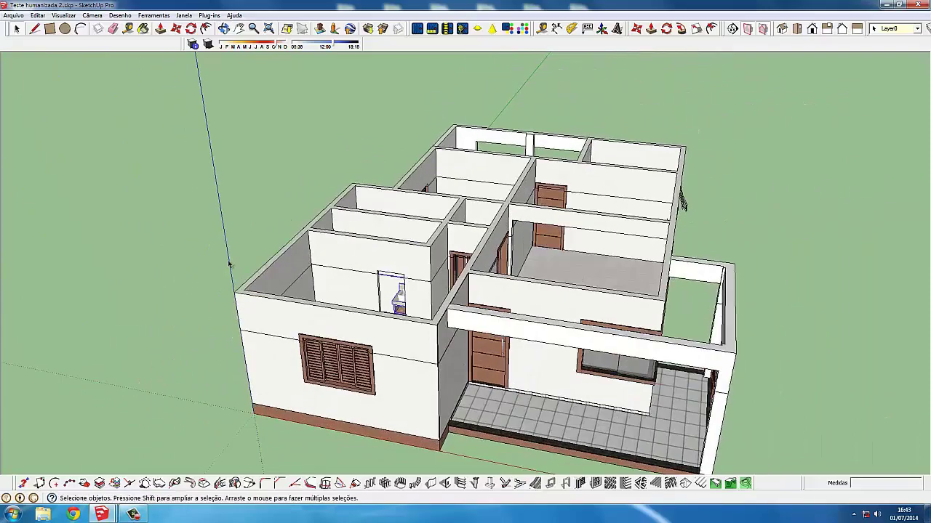
{"action": "scroll", "coordinate": [277, 334], "scroll_direction": "down", "scroll_amount": 2}
{"action": "middle_click_drag", "start_coordinate": [277, 334], "coordinate": [377, 224]}
{"action": "scroll", "coordinate": [376, 223], "scroll_direction": "up", "scroll_amount": 3}
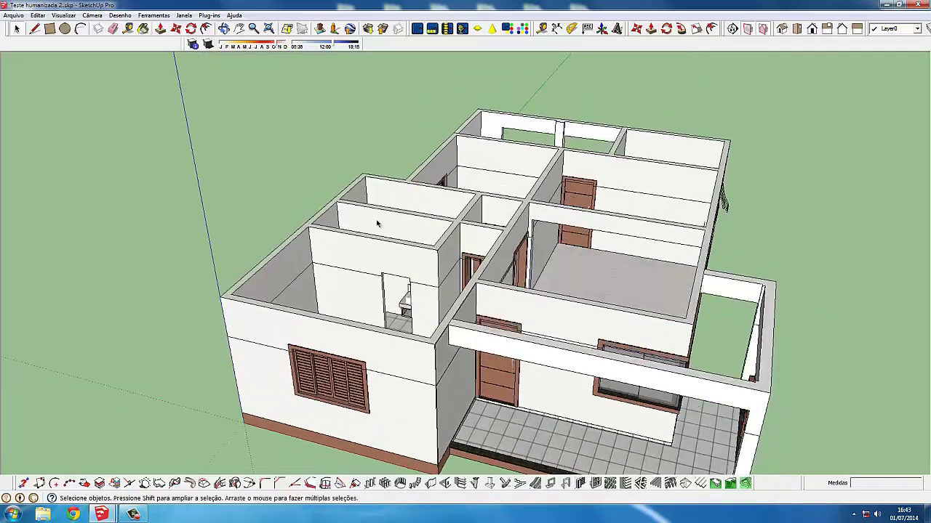
{"action": "mouse_move", "coordinate": [314, 302]}
{"action": "middle_mouse_down"}
{"action": "mouse_move", "coordinate": [264, 232]}
{"action": "mouse_move", "coordinate": [268, 216]}
{"action": "mouse_move", "coordinate": [211, 204]}
{"action": "middle_mouse_up"}
Delete the upper wall blocks on the left side and the next blocks around the house
{"action": "left_click", "coordinate": [212, 205]}
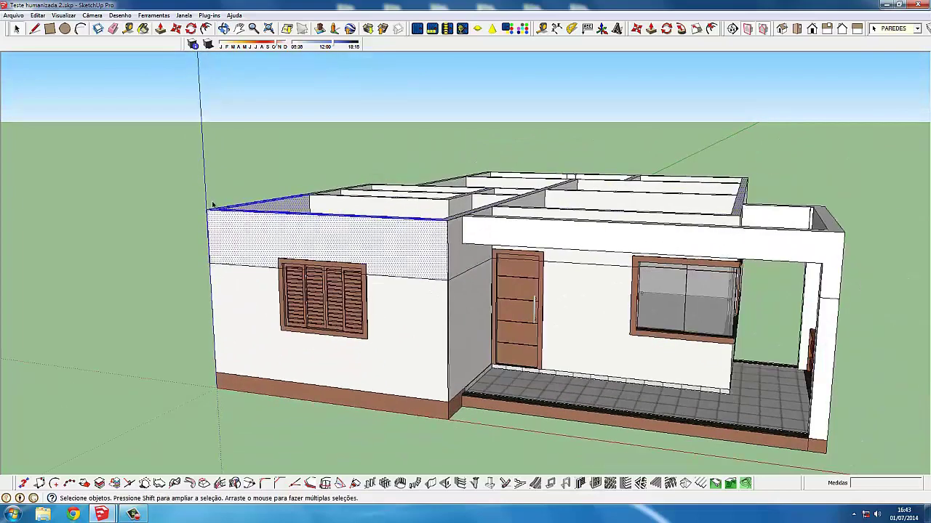
{"action": "key", "text": "Delete"}
{"action": "scroll", "coordinate": [314, 215], "scroll_direction": "up", "scroll_amount": 1}
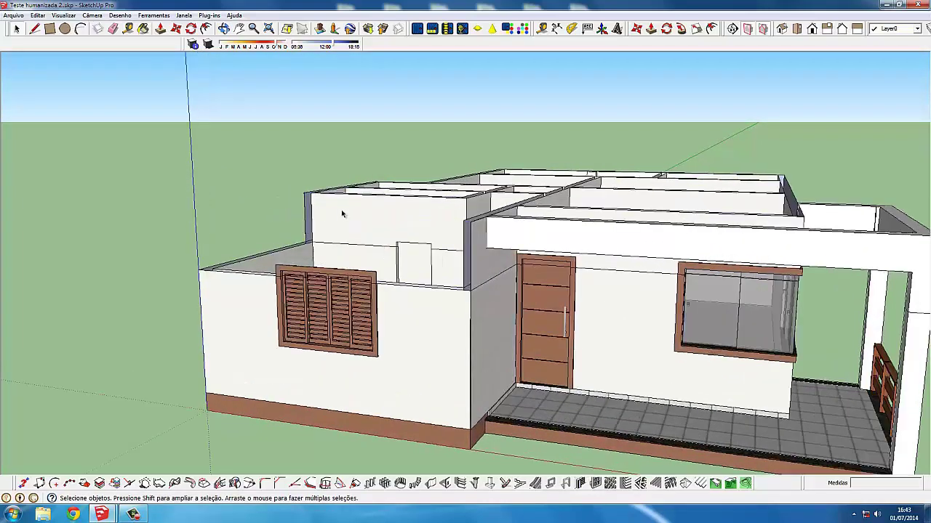
{"action": "left_click", "coordinate": [304, 198]}
{"action": "key", "text": "Delete"}
{"action": "mouse_move", "coordinate": [299, 197]}
{"action": "middle_mouse_down"}
{"action": "mouse_move", "coordinate": [426, 208]}
{"action": "mouse_move", "coordinate": [338, 182]}
{"action": "mouse_move", "coordinate": [436, 187]}
{"action": "mouse_move", "coordinate": [434, 174]}
{"action": "mouse_move", "coordinate": [511, 172]}
{"action": "middle_mouse_up"}
{"action": "left_click", "coordinate": [341, 184]}
{"action": "scroll", "coordinate": [468, 186], "scroll_direction": "up", "scroll_amount": 2}
{"action": "key", "text": "Delete"}
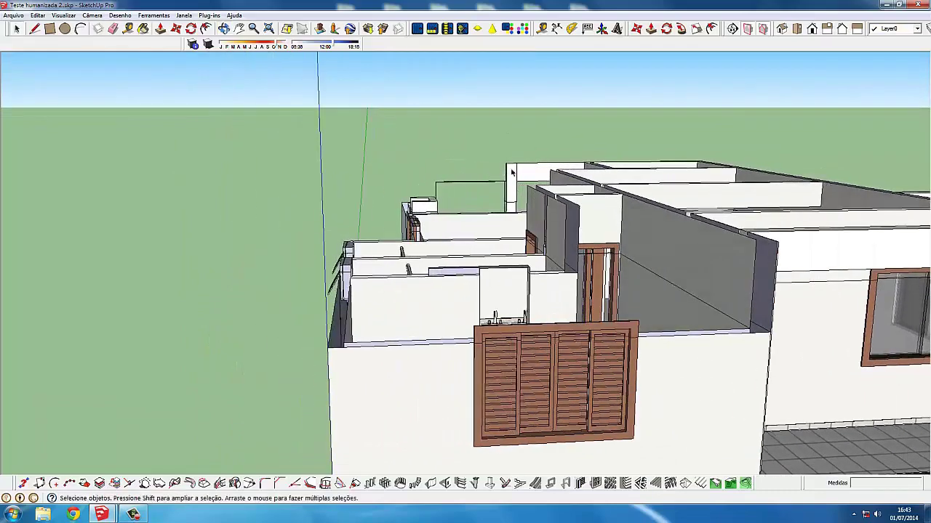
{"action": "middle_click_drag", "start_coordinate": [573, 208], "coordinate": [490, 160]}
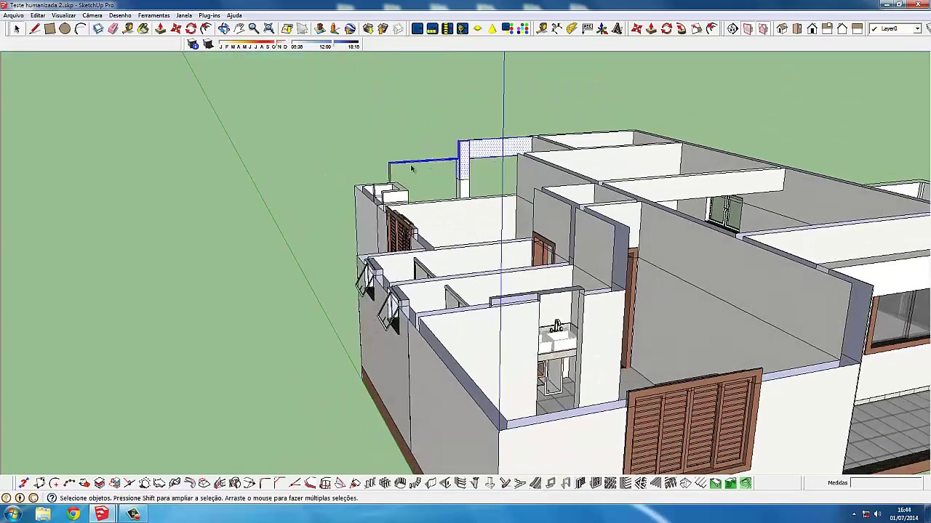
{"action": "key", "text": "Delete"}
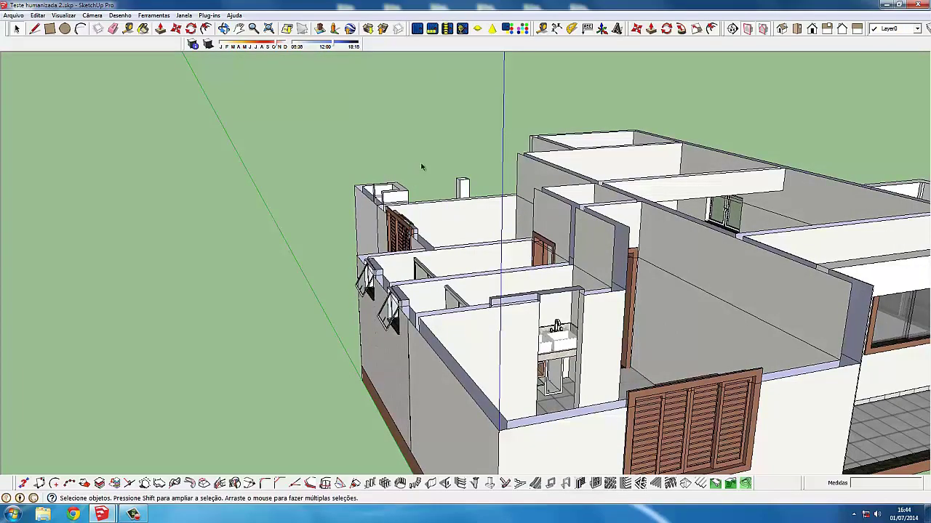
{"action": "mouse_move", "coordinate": [377, 167]}
{"action": "middle_mouse_down"}
{"action": "mouse_move", "coordinate": [308, 181]}
{"action": "mouse_move", "coordinate": [470, 191]}
{"action": "mouse_move", "coordinate": [320, 193]}
{"action": "mouse_move", "coordinate": [341, 198]}
{"action": "mouse_move", "coordinate": [313, 207]}
{"action": "mouse_move", "coordinate": [415, 214]}
{"action": "mouse_move", "coordinate": [500, 173]}
{"action": "mouse_move", "coordinate": [664, 185]}
{"action": "middle_mouse_up"}
Delete the remaining raised wall-top blocks, including above the shutter window and top right
{"action": "left_click", "coordinate": [272, 170]}
{"action": "key", "text": "Delete"}
{"action": "left_click", "coordinate": [370, 171]}
{"action": "key", "text": "Delete"}
{"action": "left_click", "coordinate": [504, 173]}
{"action": "key", "text": "Delete"}
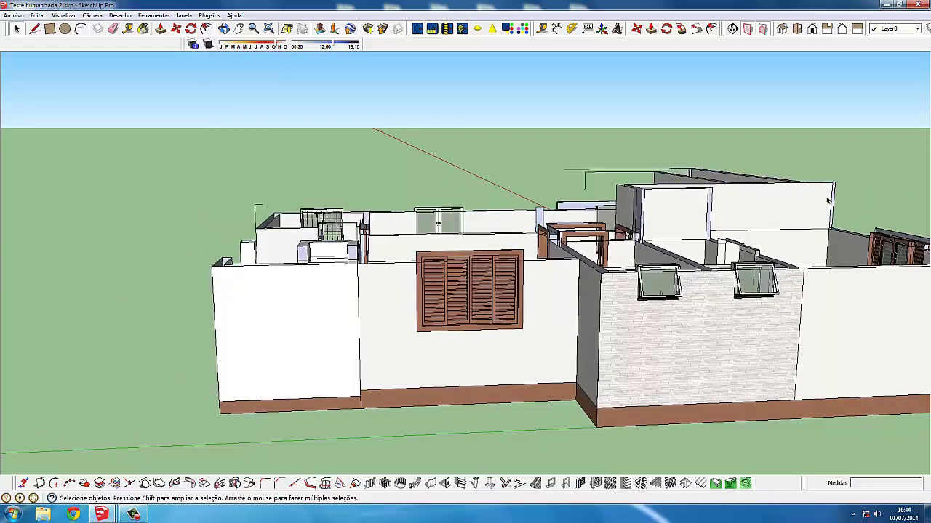
{"action": "scroll", "coordinate": [827, 201], "scroll_direction": "up", "scroll_amount": 2}
{"action": "left_click", "coordinate": [800, 191]}
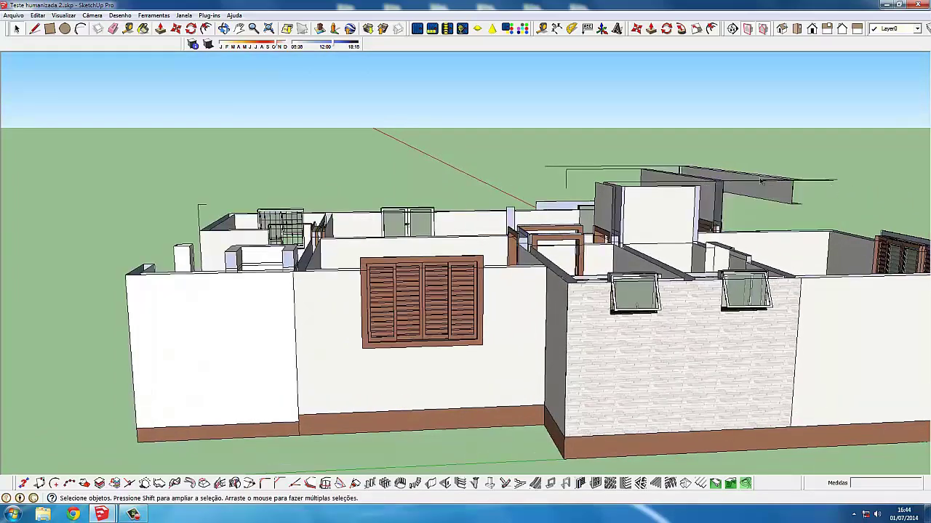
{"action": "mouse_move", "coordinate": [815, 205]}
{"action": "middle_mouse_down"}
{"action": "mouse_move", "coordinate": [751, 183]}
{"action": "mouse_move", "coordinate": [743, 198]}
{"action": "middle_mouse_up"}
{"action": "key", "text": "Delete"}
{"action": "key", "text": "Delete"}
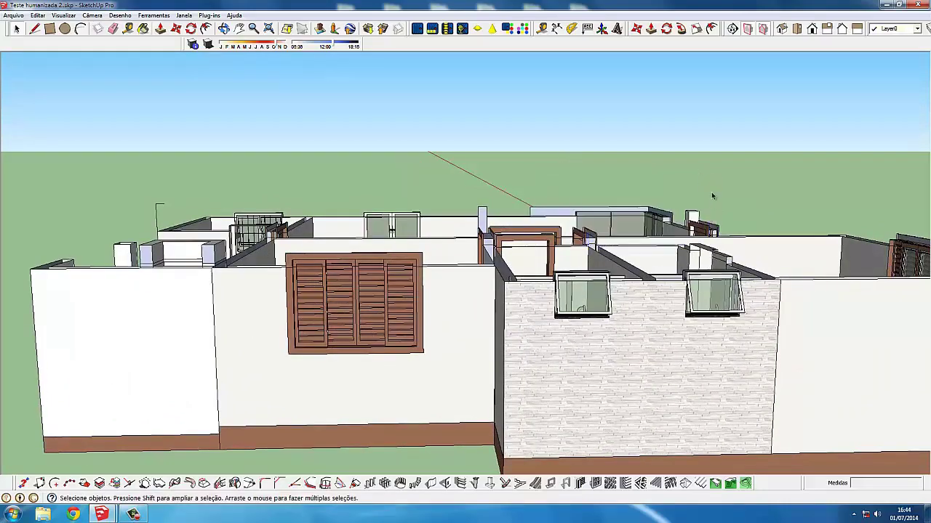
{"action": "mouse_move", "coordinate": [677, 228]}
{"action": "middle_mouse_down"}
{"action": "mouse_move", "coordinate": [354, 247]}
{"action": "mouse_move", "coordinate": [419, 270]}
{"action": "middle_mouse_up"}
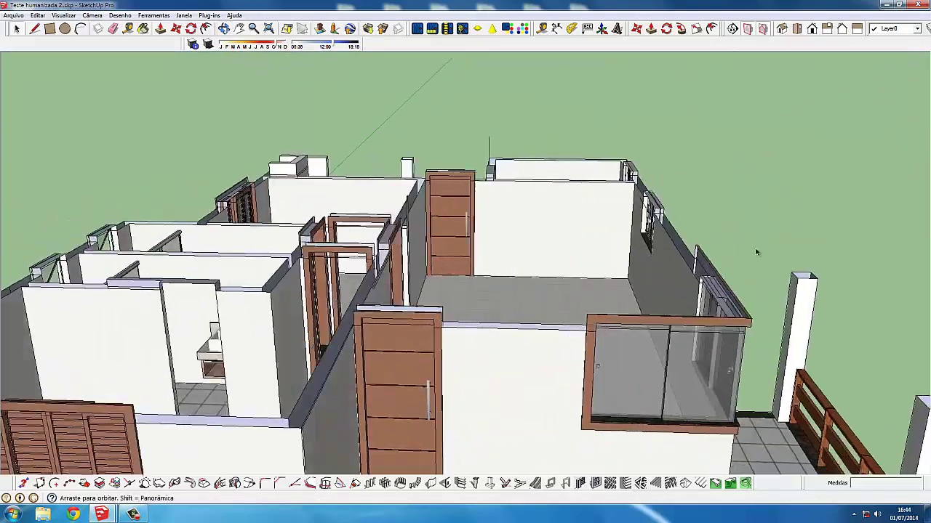
Orbit down into the rooms toward the glass corner and back walls
{"action": "mouse_move", "coordinate": [419, 269]}
{"action": "middle_mouse_down"}
{"action": "mouse_move", "coordinate": [761, 247]}
{"action": "mouse_move", "coordinate": [602, 221]}
{"action": "middle_mouse_up"}
{"action": "left_click", "coordinate": [602, 221]}
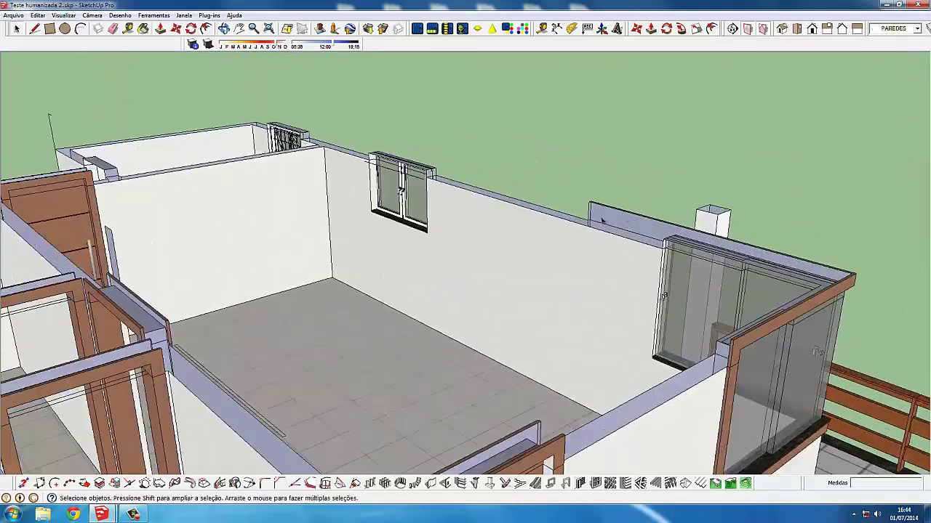
{"action": "scroll", "coordinate": [654, 218], "scroll_direction": "up", "scroll_amount": 3}
{"action": "mouse_move", "coordinate": [717, 216]}
{"action": "middle_mouse_down"}
{"action": "mouse_move", "coordinate": [557, 260]}
{"action": "mouse_move", "coordinate": [444, 192]}
{"action": "middle_mouse_up"}
{"action": "scroll", "coordinate": [557, 260], "scroll_direction": "up", "scroll_amount": 3}
{"action": "scroll", "coordinate": [557, 260], "scroll_direction": "up", "scroll_amount": 3}
{"action": "scroll", "coordinate": [472, 221], "scroll_direction": "down", "scroll_amount": 2}
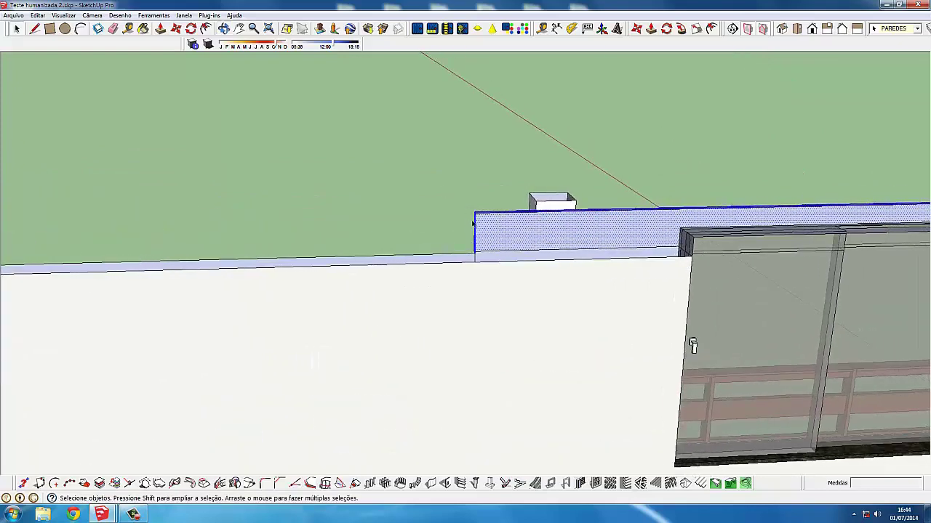
{"action": "scroll", "coordinate": [473, 221], "scroll_direction": "down", "scroll_amount": 2}
{"action": "mouse_move", "coordinate": [478, 264]}
{"action": "middle_mouse_down"}
{"action": "mouse_move", "coordinate": [650, 269]}
{"action": "mouse_move", "coordinate": [438, 248]}
{"action": "mouse_move", "coordinate": [728, 187]}
{"action": "middle_mouse_up"}
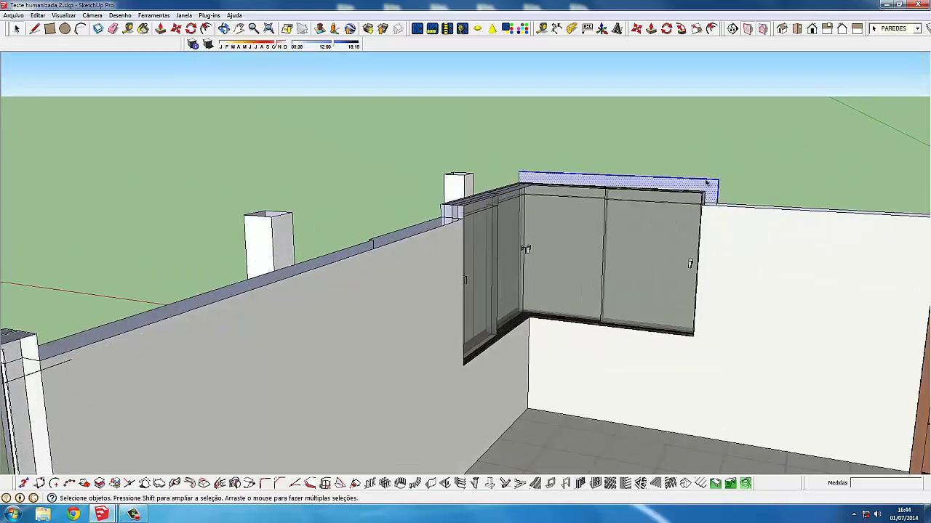
{"action": "mouse_move", "coordinate": [651, 238]}
{"action": "middle_mouse_down"}
{"action": "mouse_move", "coordinate": [531, 147]}
{"action": "mouse_move", "coordinate": [392, 172]}
{"action": "middle_mouse_up"}
Delete the beam section above the right-hand glass panels of the corner window
{"action": "left_click", "coordinate": [531, 146]}
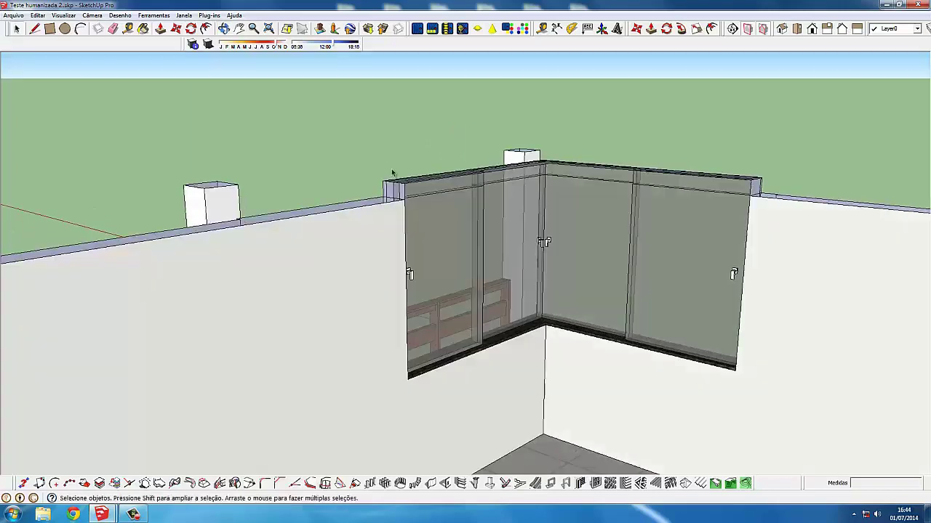
{"action": "scroll", "coordinate": [396, 184], "scroll_direction": "up", "scroll_amount": 2}
{"action": "left_click", "coordinate": [429, 176]}
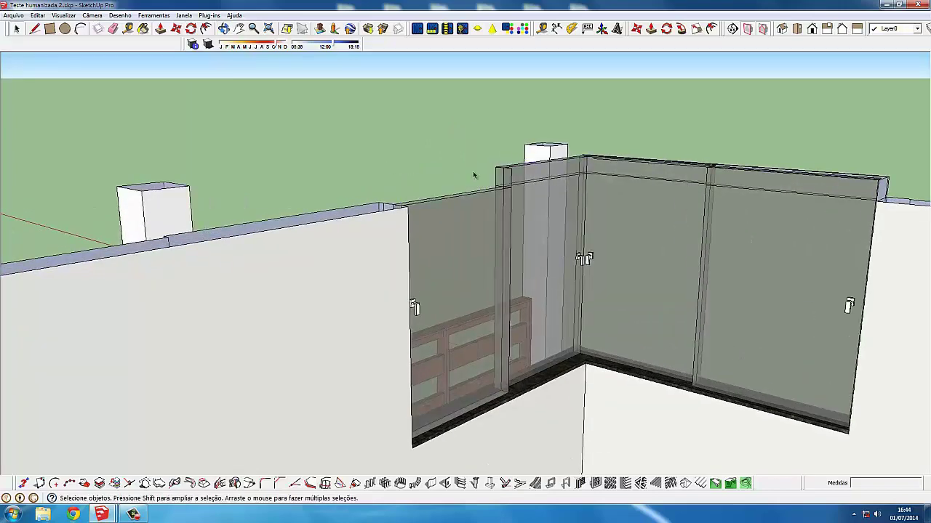
{"action": "mouse_move", "coordinate": [473, 174]}
{"action": "middle_mouse_down"}
{"action": "mouse_move", "coordinate": [440, 167]}
{"action": "mouse_move", "coordinate": [461, 169]}
{"action": "middle_mouse_up"}
{"action": "left_click", "coordinate": [439, 170]}
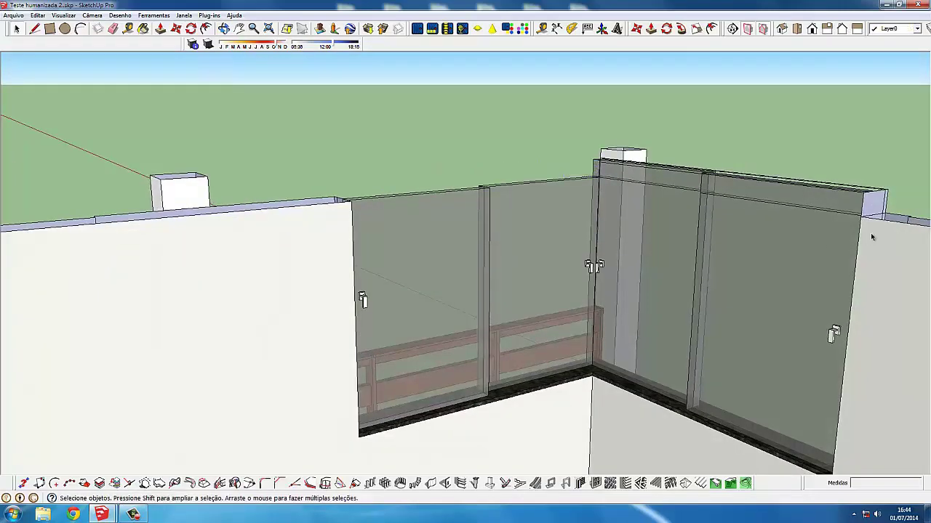
{"action": "left_click", "coordinate": [820, 186]}
{"action": "key", "text": "Delete"}
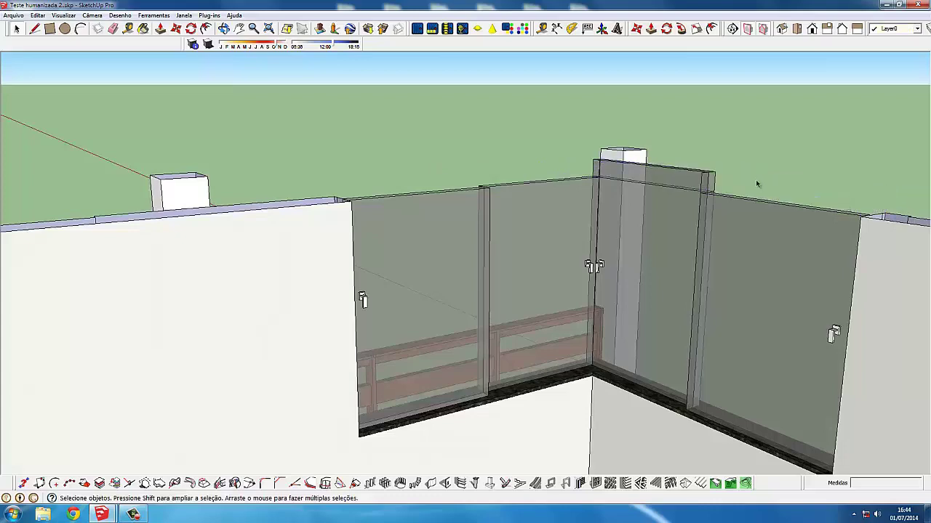
{"action": "middle_click_drag", "start_coordinate": [619, 182], "coordinate": [646, 179]}
{"action": "left_click", "coordinate": [645, 179]}
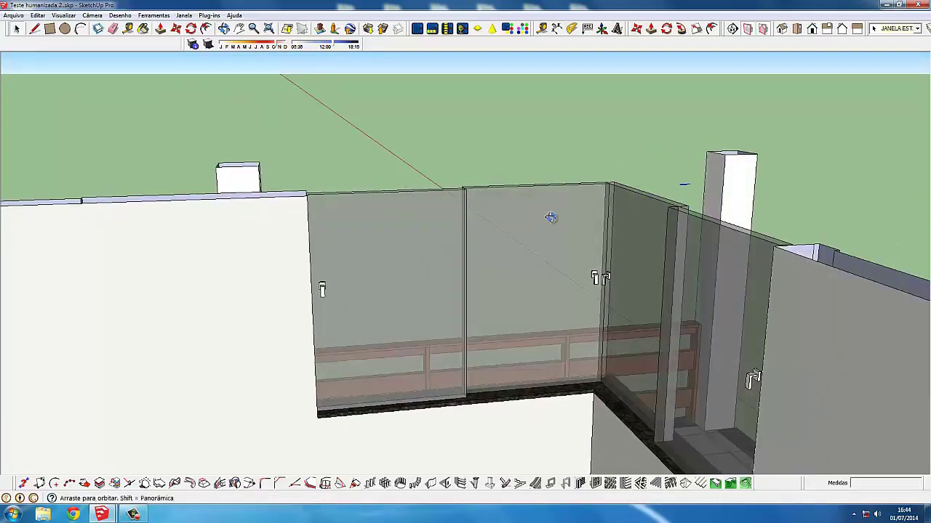
{"action": "mouse_move", "coordinate": [551, 218]}
{"action": "middle_mouse_down"}
{"action": "mouse_move", "coordinate": [488, 285]}
{"action": "mouse_move", "coordinate": [291, 303]}
{"action": "mouse_move", "coordinate": [180, 335]}
{"action": "middle_mouse_up"}
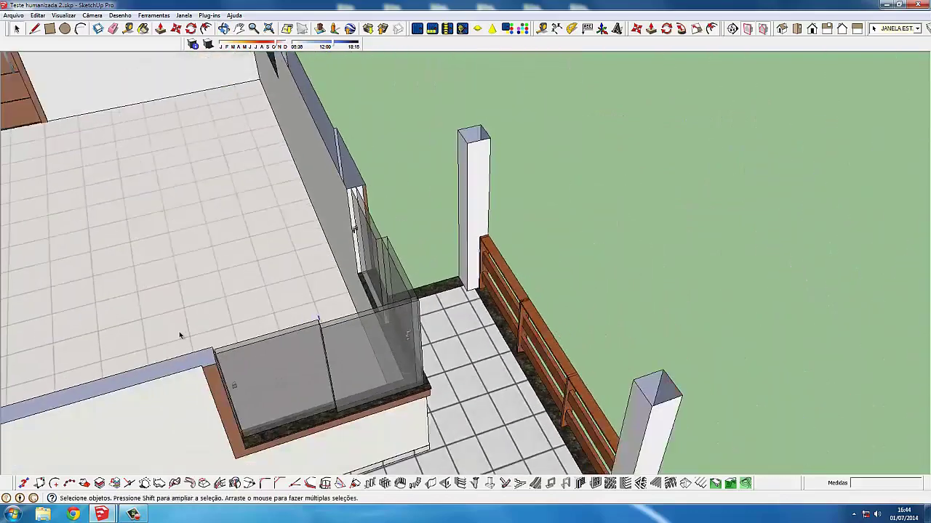
{"action": "middle_click_drag", "start_coordinate": [247, 332], "coordinate": [372, 349]}
{"action": "scroll", "coordinate": [349, 323], "scroll_direction": "down", "scroll_amount": 5}
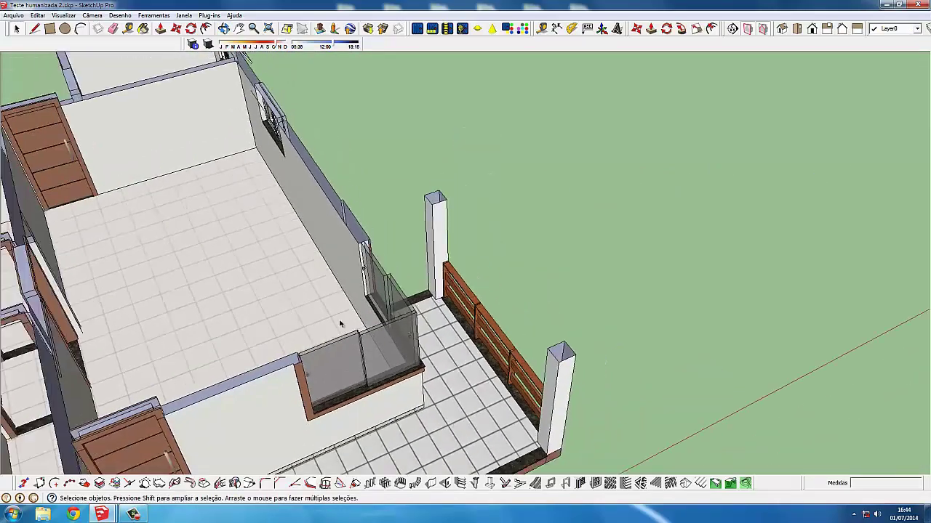
{"action": "mouse_move", "coordinate": [339, 319]}
{"action": "middle_mouse_down"}
{"action": "mouse_move", "coordinate": [145, 264]}
{"action": "mouse_move", "coordinate": [432, 252]}
{"action": "mouse_move", "coordinate": [247, 206]}
{"action": "mouse_move", "coordinate": [233, 218]}
{"action": "mouse_move", "coordinate": [323, 250]}
{"action": "mouse_move", "coordinate": [349, 235]}
{"action": "mouse_move", "coordinate": [339, 276]}
{"action": "mouse_move", "coordinate": [243, 242]}
{"action": "mouse_move", "coordinate": [284, 239]}
{"action": "mouse_move", "coordinate": [277, 244]}
{"action": "mouse_move", "coordinate": [305, 284]}
{"action": "middle_mouse_up"}
{"action": "scroll", "coordinate": [327, 255], "scroll_direction": "up", "scroll_amount": 3}
{"action": "middle_click_drag", "start_coordinate": [298, 231], "coordinate": [270, 199]}
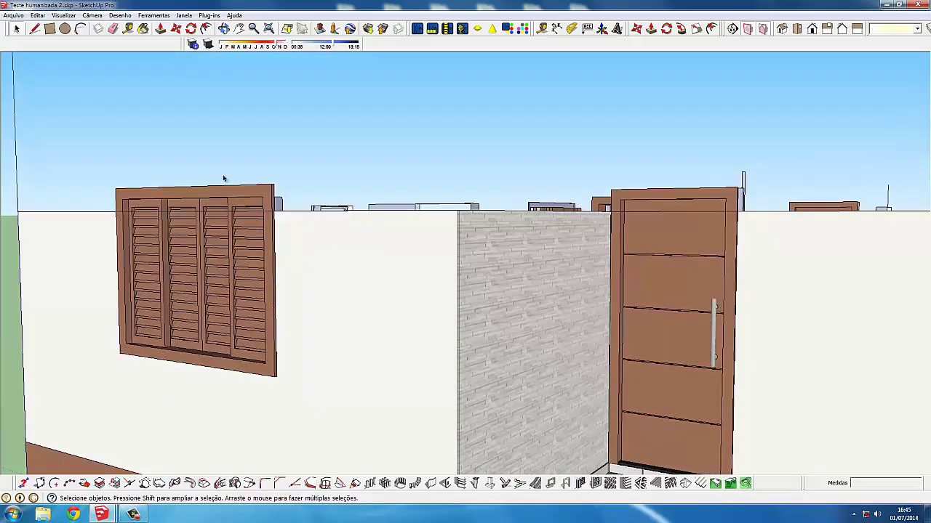
{"action": "scroll", "coordinate": [176, 197], "scroll_direction": "up", "scroll_amount": 1}
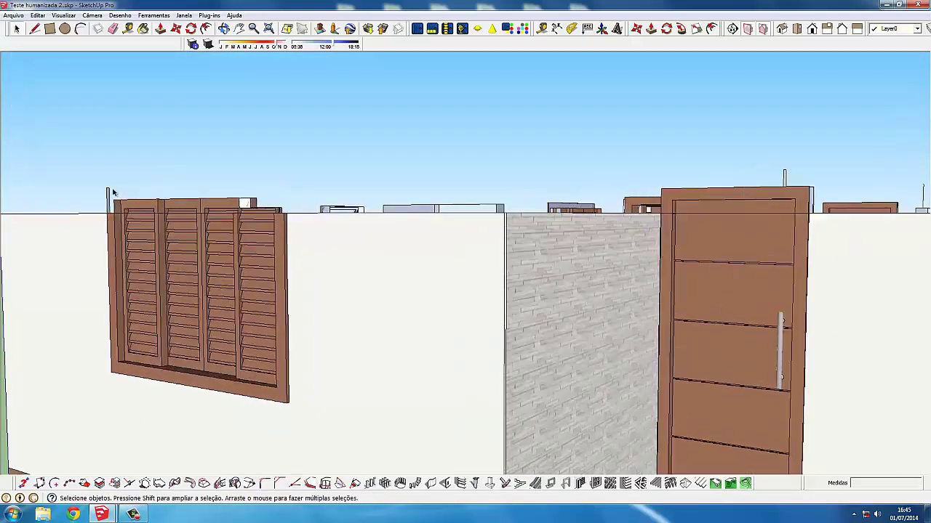
{"action": "scroll", "coordinate": [114, 200], "scroll_direction": "up", "scroll_amount": 1}
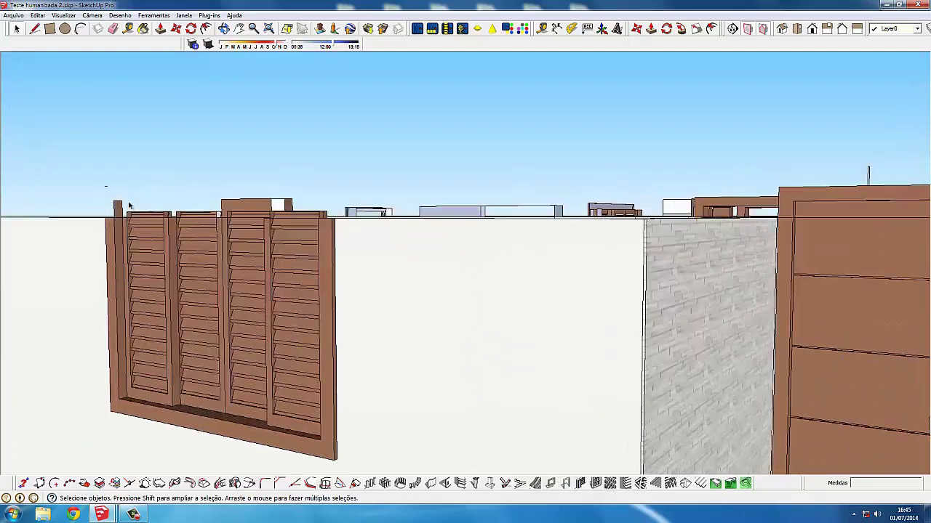
{"action": "scroll", "coordinate": [304, 209], "scroll_direction": "up", "scroll_amount": 1}
{"action": "scroll", "coordinate": [305, 209], "scroll_direction": "up", "scroll_amount": 2}
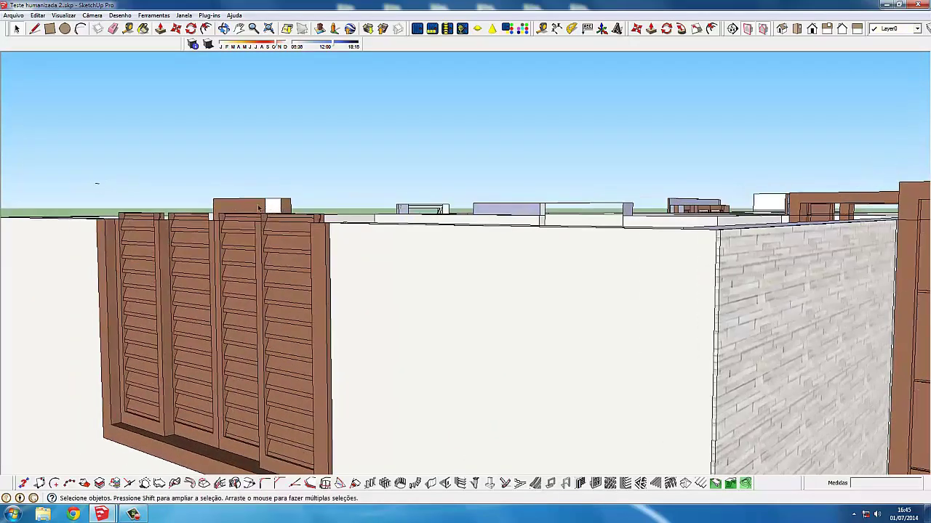
{"action": "scroll", "coordinate": [305, 208], "scroll_direction": "up", "scroll_amount": 1}
{"action": "scroll", "coordinate": [290, 204], "scroll_direction": "down", "scroll_amount": 2}
{"action": "scroll", "coordinate": [251, 203], "scroll_direction": "up", "scroll_amount": 2}
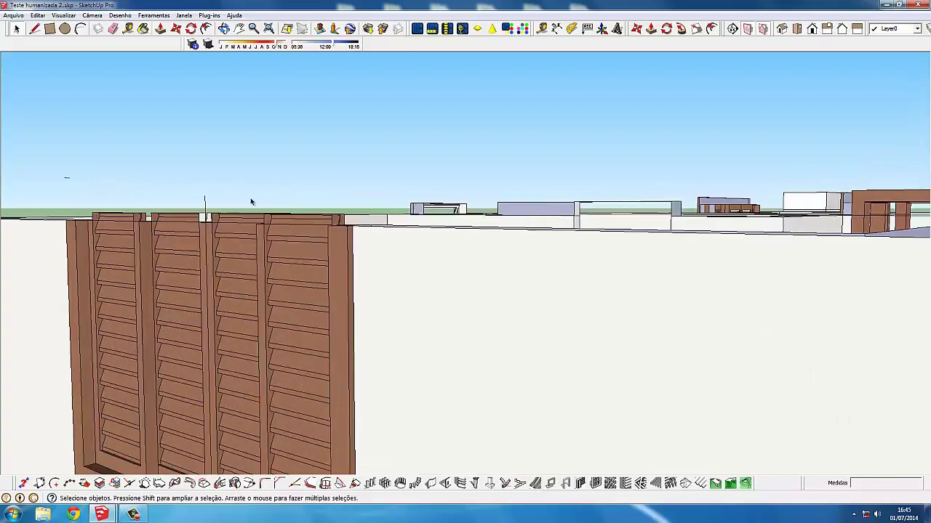
{"action": "scroll", "coordinate": [334, 208], "scroll_direction": "down", "scroll_amount": 2}
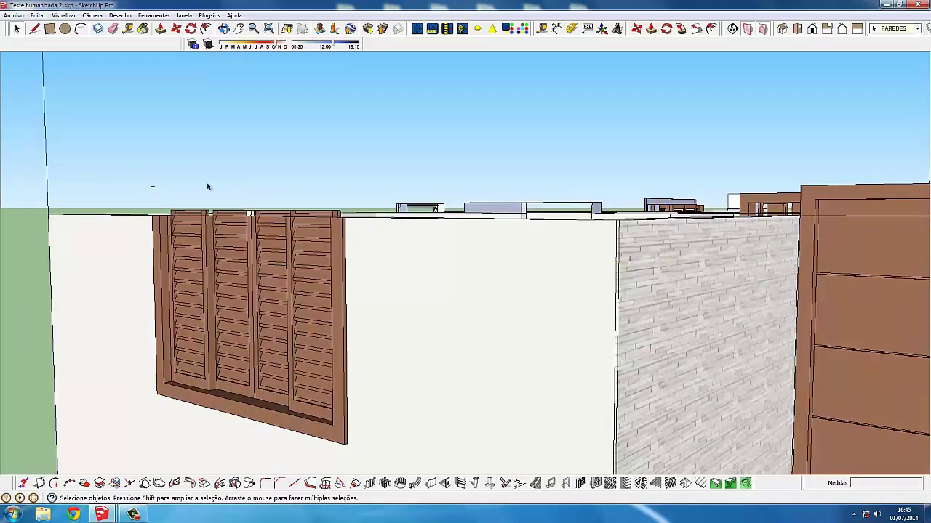
{"action": "mouse_move", "coordinate": [208, 187]}
{"action": "middle_mouse_down"}
{"action": "mouse_move", "coordinate": [432, 237]}
{"action": "mouse_move", "coordinate": [364, 211]}
{"action": "middle_mouse_up"}
Delete the first window's top frame piece, top edge and left and right posts
{"action": "scroll", "coordinate": [361, 211], "scroll_direction": "up", "scroll_amount": 3}
{"action": "scroll", "coordinate": [357, 214], "scroll_direction": "up", "scroll_amount": 1}
{"action": "left_click", "coordinate": [249, 200]}
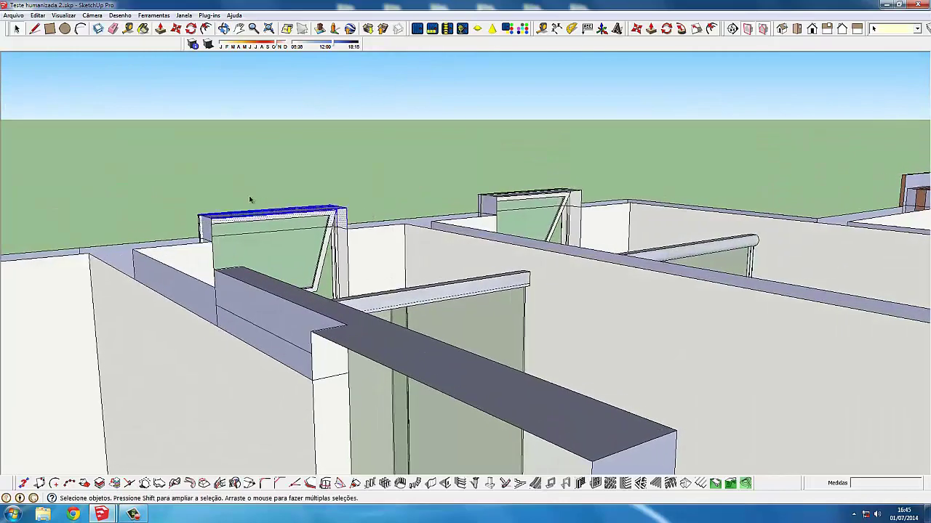
{"action": "key", "text": "Delete"}
{"action": "left_click", "coordinate": [287, 218]}
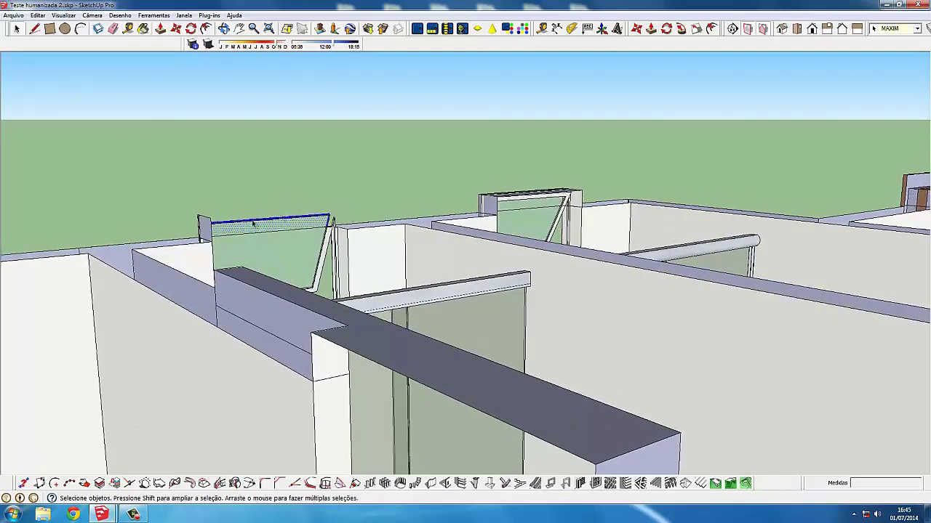
{"action": "scroll", "coordinate": [243, 222], "scroll_direction": "up", "scroll_amount": 3}
{"action": "key", "text": "Delete"}
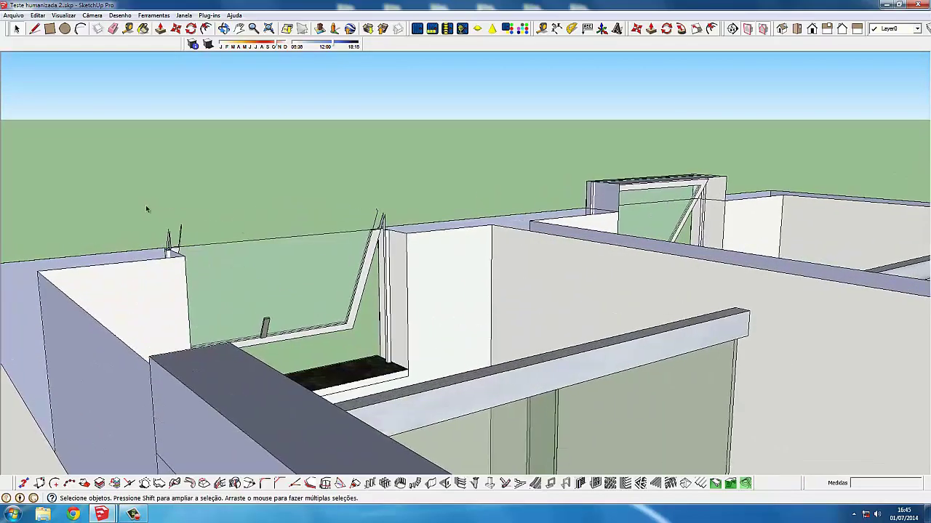
{"action": "left_click", "coordinate": [178, 237]}
{"action": "key", "text": "Delete"}
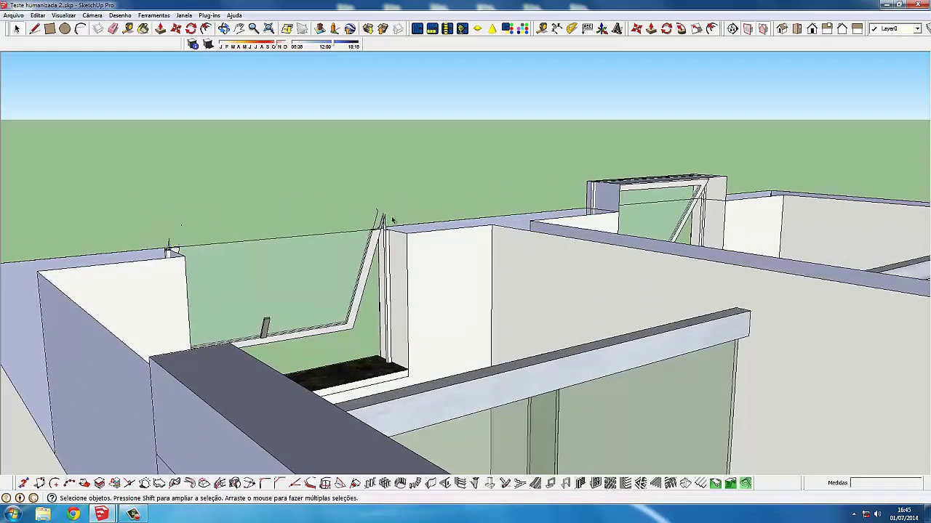
{"action": "left_click", "coordinate": [381, 218]}
{"action": "key", "text": "Delete"}
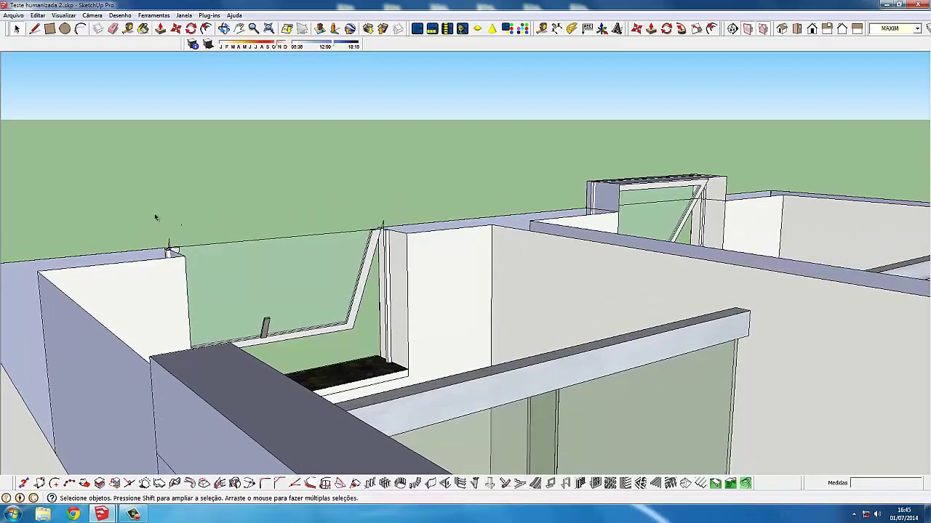
{"action": "left_click", "coordinate": [155, 217]}
{"action": "left_click", "coordinate": [283, 201]}
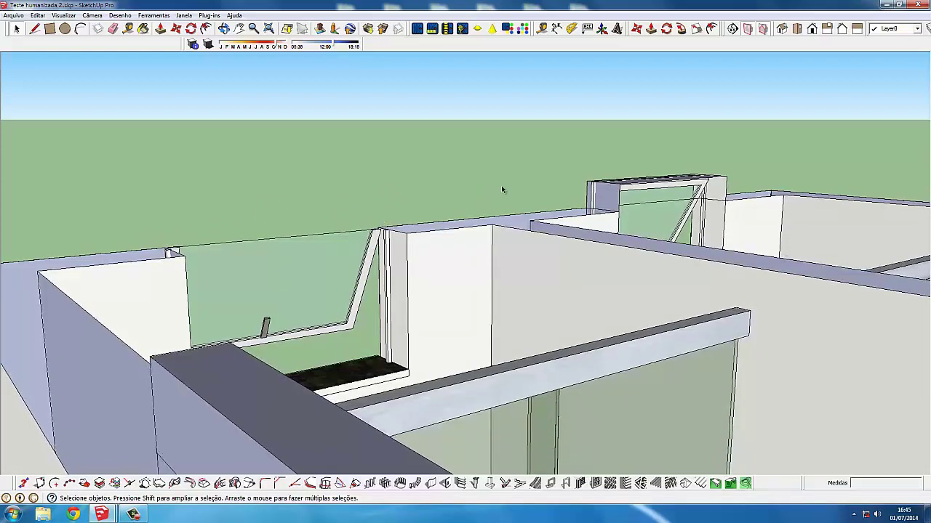
Delete the second window's top sash bar and small vertical side pieces
{"action": "mouse_move", "coordinate": [546, 191]}
{"action": "middle_mouse_down"}
{"action": "mouse_move", "coordinate": [394, 259]}
{"action": "mouse_move", "coordinate": [542, 270]}
{"action": "middle_mouse_up"}
{"action": "scroll", "coordinate": [542, 270], "scroll_direction": "up", "scroll_amount": 2}
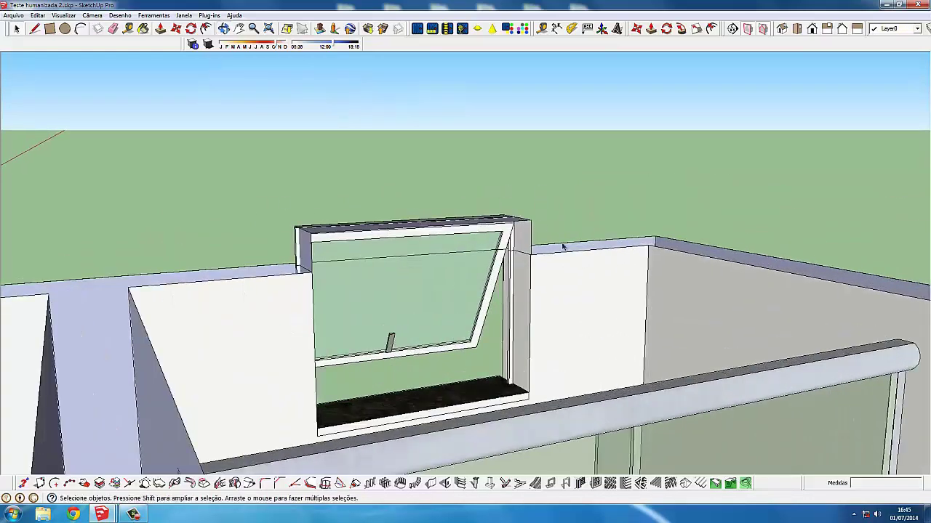
{"action": "scroll", "coordinate": [559, 240], "scroll_direction": "up", "scroll_amount": 1}
{"action": "scroll", "coordinate": [401, 218], "scroll_direction": "down", "scroll_amount": 2}
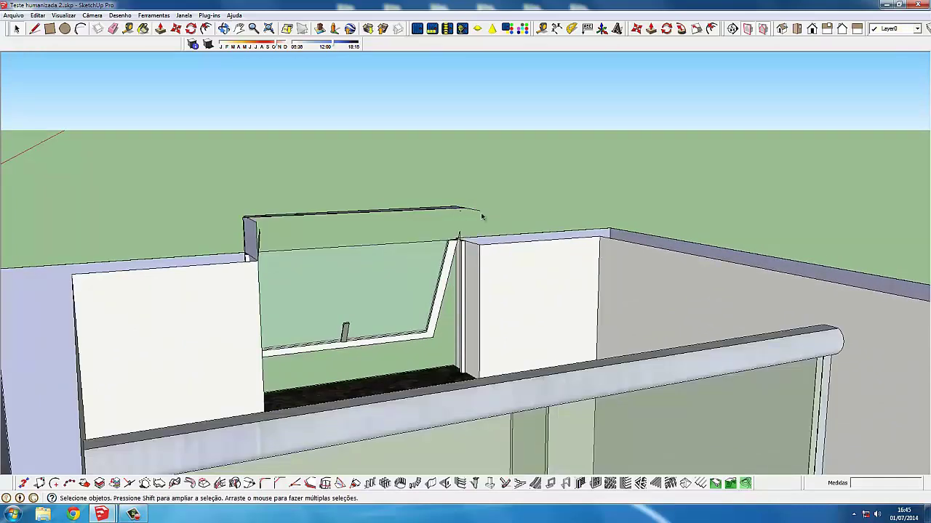
{"action": "left_click", "coordinate": [472, 213]}
{"action": "key", "text": "Delete"}
{"action": "left_click", "coordinate": [246, 222]}
{"action": "key", "text": "Delete"}
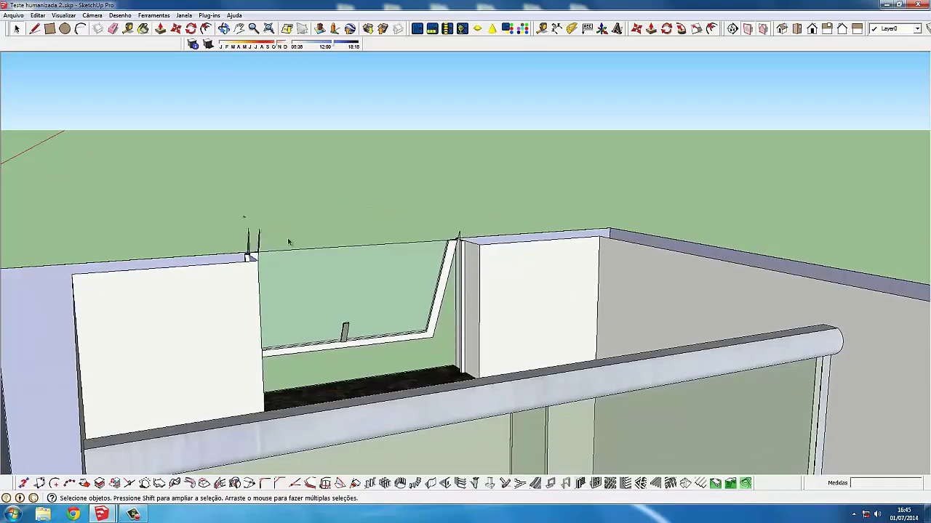
{"action": "left_click", "coordinate": [241, 223]}
{"action": "key", "text": "Delete"}
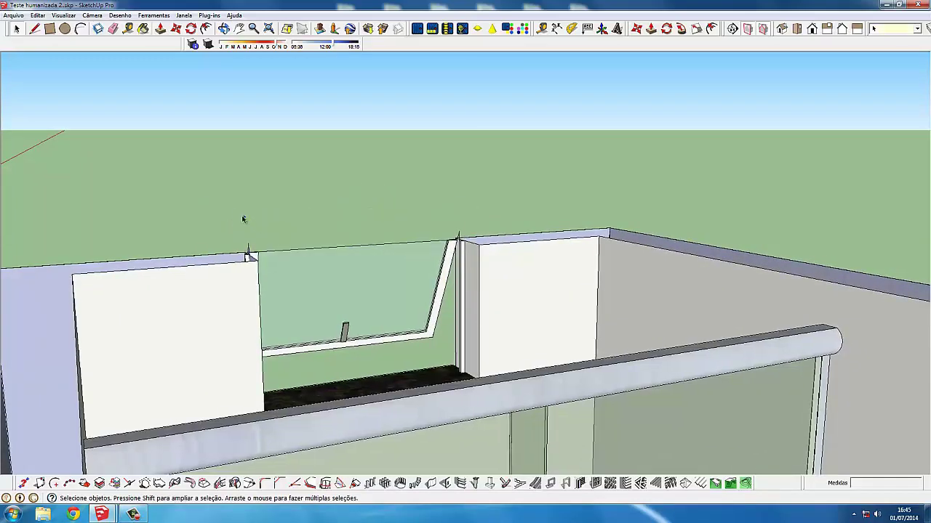
{"action": "scroll", "coordinate": [251, 237], "scroll_direction": "up", "scroll_amount": 1}
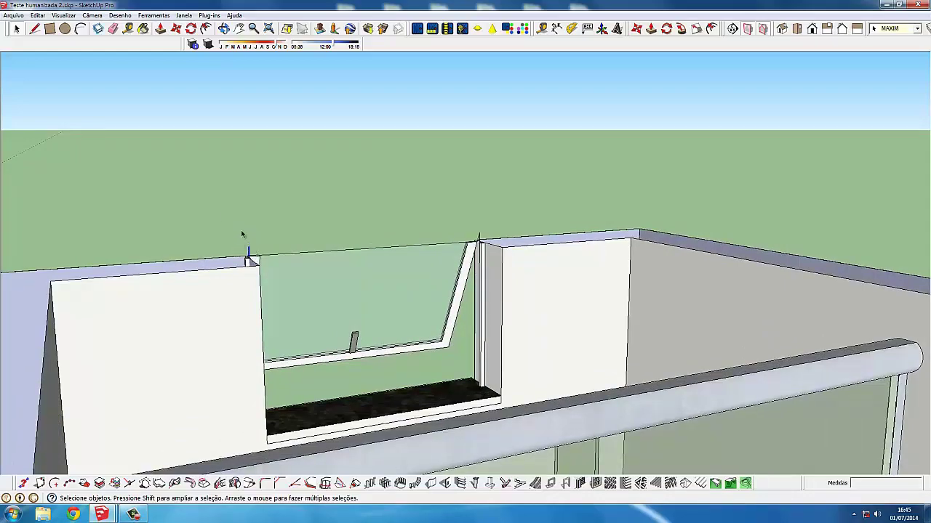
{"action": "middle_click_drag", "start_coordinate": [242, 235], "coordinate": [549, 240]}
{"action": "left_click", "coordinate": [549, 240]}
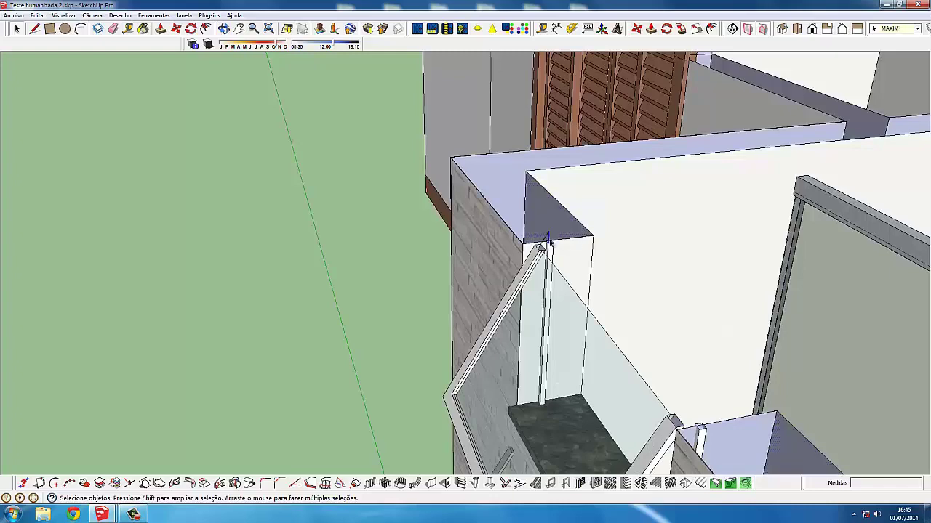
From a high overview of the walls, try selecting the window, the lintel and the right glass door leaf
{"action": "scroll", "coordinate": [372, 245], "scroll_direction": "down", "scroll_amount": 3}
{"action": "scroll", "coordinate": [328, 231], "scroll_direction": "down", "scroll_amount": 3}
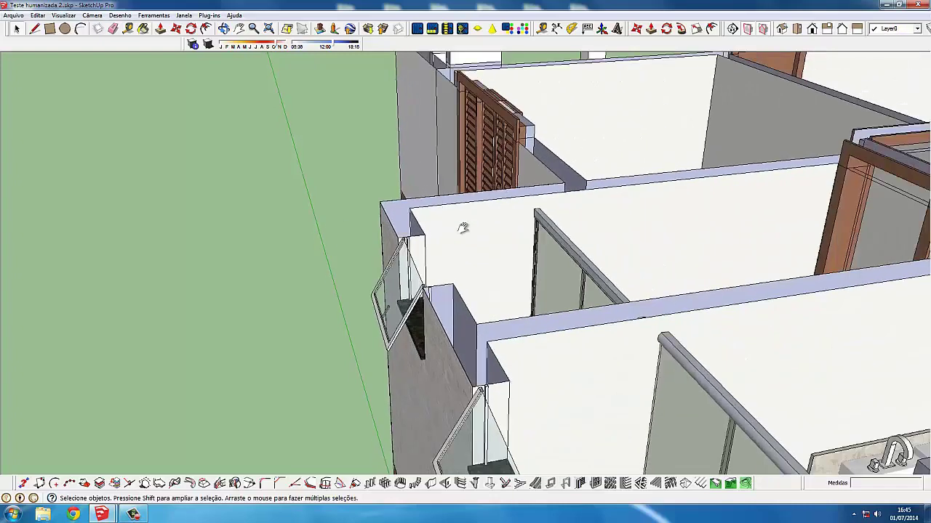
{"action": "mouse_move", "coordinate": [463, 224]}
{"action": "middle_mouse_down"}
{"action": "mouse_move", "coordinate": [297, 239]}
{"action": "mouse_move", "coordinate": [408, 190]}
{"action": "middle_mouse_up"}
{"action": "scroll", "coordinate": [407, 191], "scroll_direction": "up", "scroll_amount": 3}
{"action": "scroll", "coordinate": [329, 182], "scroll_direction": "up", "scroll_amount": 3}
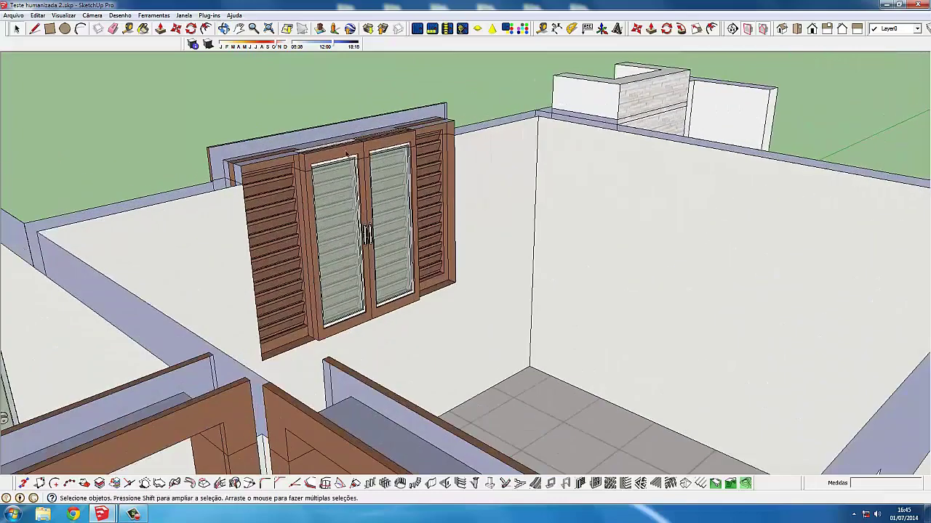
{"action": "left_click", "coordinate": [328, 183]}
{"action": "scroll", "coordinate": [364, 168], "scroll_direction": "up", "scroll_amount": 2}
{"action": "scroll", "coordinate": [391, 151], "scroll_direction": "up", "scroll_amount": 1}
{"action": "scroll", "coordinate": [392, 151], "scroll_direction": "up", "scroll_amount": 1}
{"action": "left_click", "coordinate": [509, 109]}
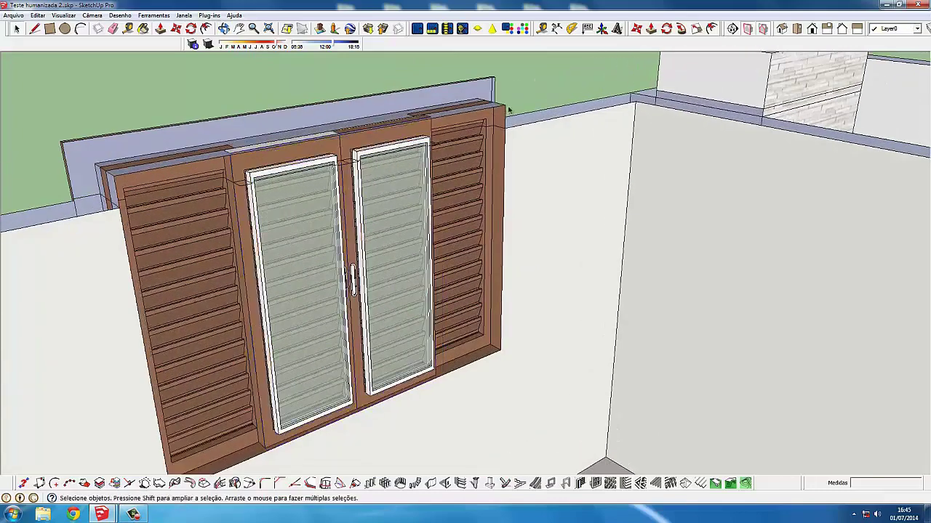
{"action": "left_click", "coordinate": [390, 107]}
{"action": "left_click", "coordinate": [417, 144]}
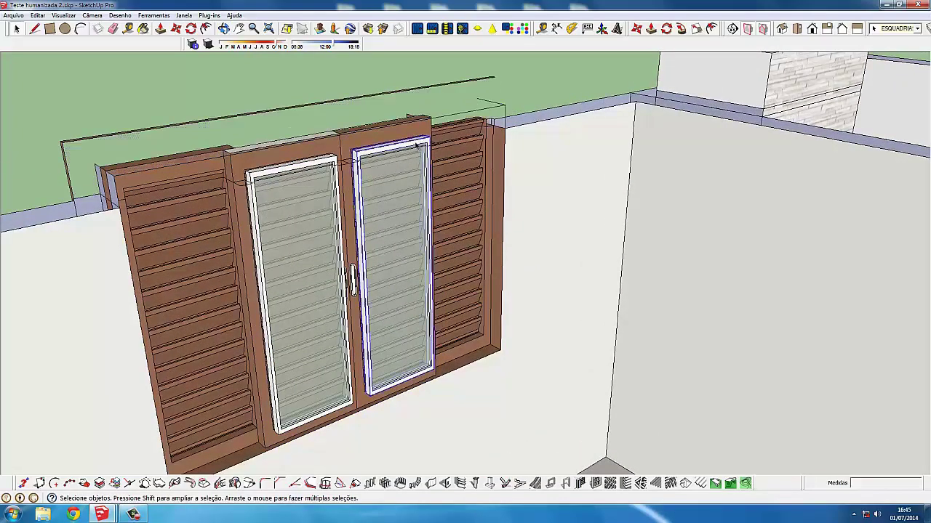
{"action": "left_click", "coordinate": [379, 157]}
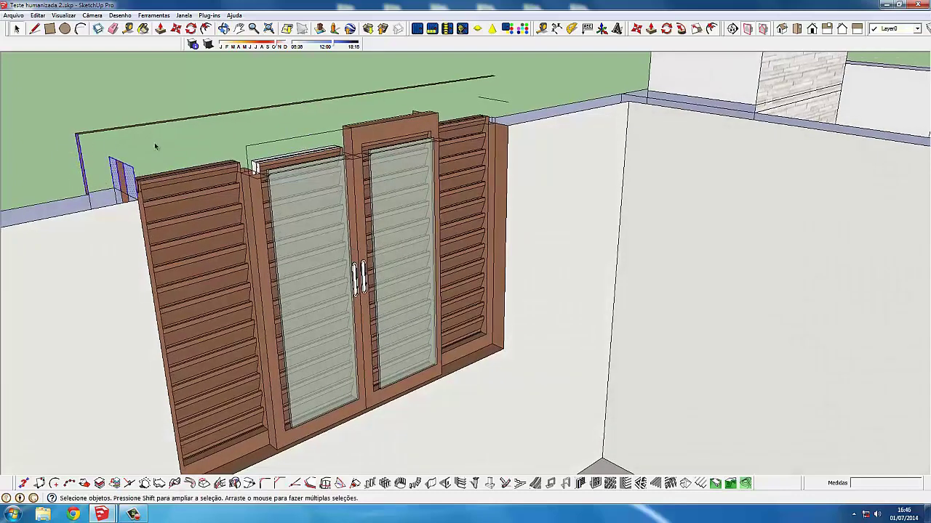
Delete the wall edge line above the door and both glass door leaves
{"action": "left_click", "coordinate": [144, 126]}
{"action": "key", "text": "Delete"}
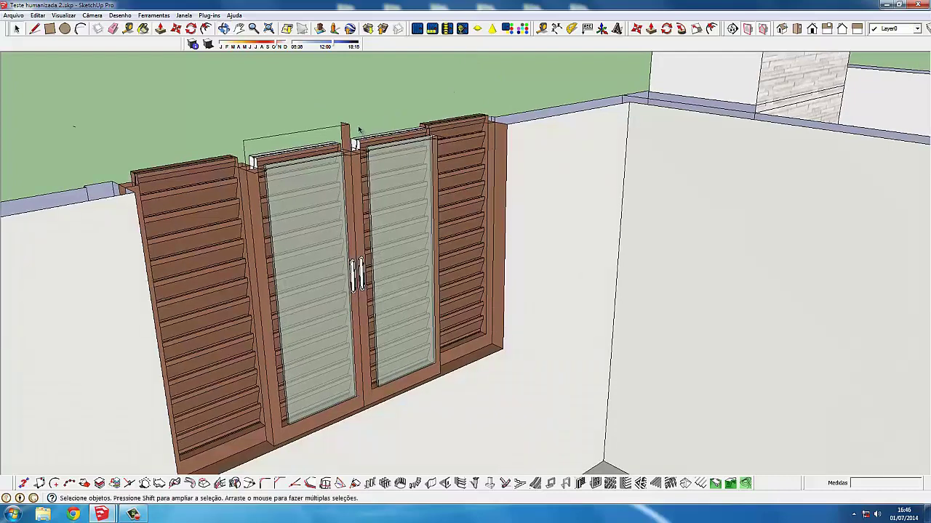
{"action": "left_click", "coordinate": [298, 195]}
{"action": "key", "text": "Delete"}
{"action": "left_click", "coordinate": [359, 226]}
{"action": "key", "text": "Delete"}
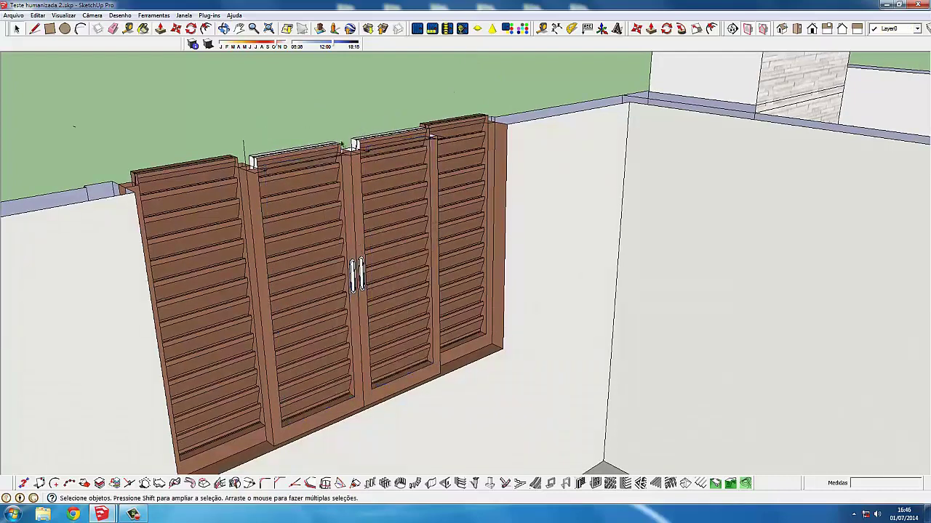
Orbit around the louvered doors, then select all geometry in view and clear the selection
{"action": "key", "text": "o"}
{"action": "left_click_drag", "start_coordinate": [301, 137], "coordinate": [276, 138]}
{"action": "key", "text": "space"}
{"action": "scroll", "coordinate": [252, 175], "scroll_direction": "up", "scroll_amount": 3}
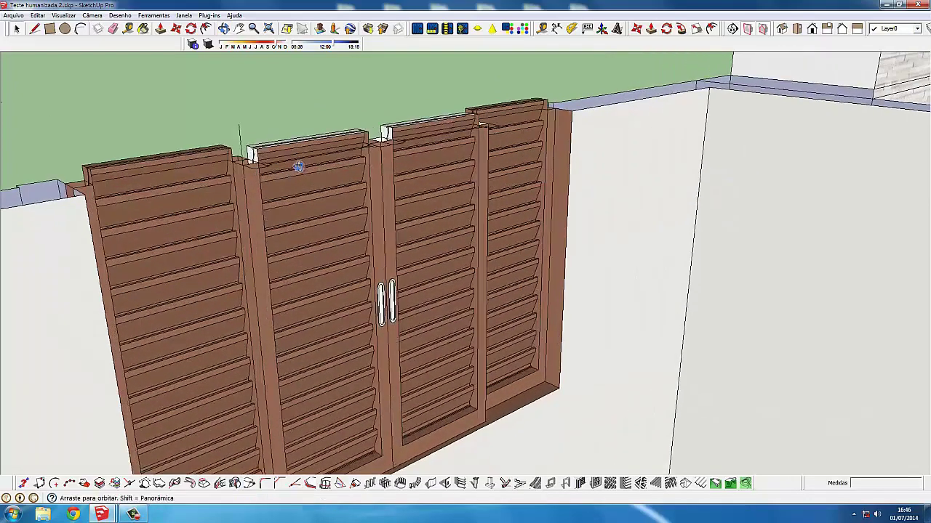
{"action": "mouse_move", "coordinate": [262, 167]}
{"action": "middle_mouse_down"}
{"action": "mouse_move", "coordinate": [290, 156]}
{"action": "mouse_move", "coordinate": [338, 178]}
{"action": "mouse_move", "coordinate": [317, 181]}
{"action": "mouse_move", "coordinate": [349, 277]}
{"action": "mouse_move", "coordinate": [368, 291]}
{"action": "middle_mouse_up"}
{"action": "scroll", "coordinate": [298, 156], "scroll_direction": "up", "scroll_amount": 2}
{"action": "key", "text": "ctrl+a"}
{"action": "left_click", "coordinate": [376, 287]}
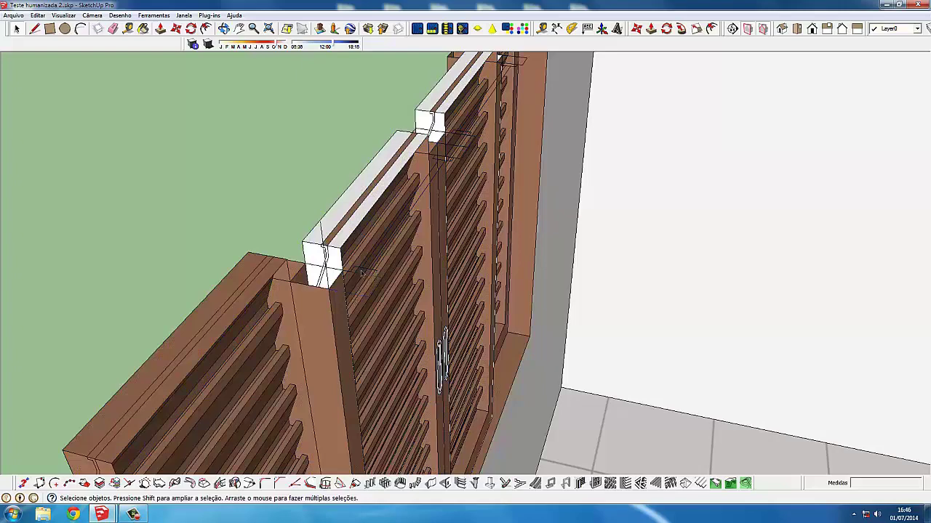
Orbit above the rooms and select the wall and the vertical edge below the double window
{"action": "mouse_move", "coordinate": [349, 273]}
{"action": "middle_mouse_down"}
{"action": "mouse_move", "coordinate": [298, 224]}
{"action": "mouse_move", "coordinate": [376, 210]}
{"action": "mouse_move", "coordinate": [280, 328]}
{"action": "mouse_move", "coordinate": [239, 264]}
{"action": "middle_mouse_up"}
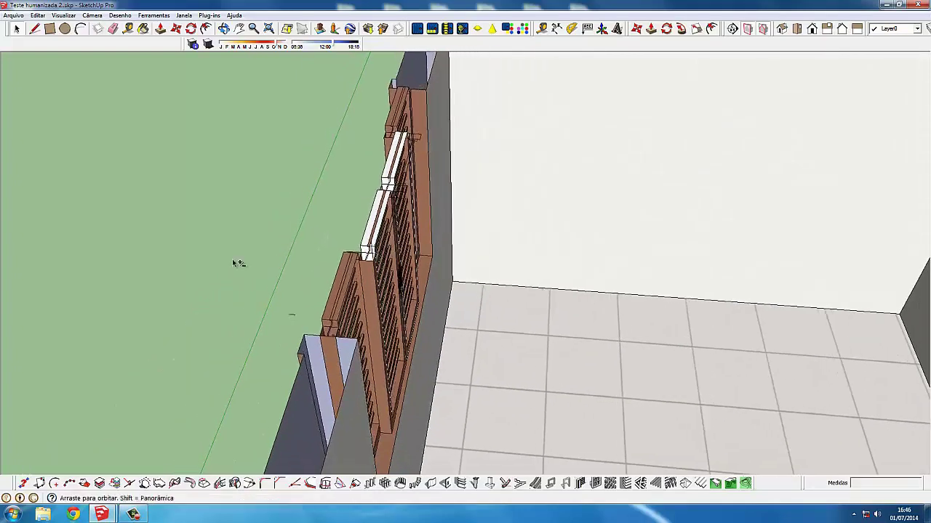
{"action": "scroll", "coordinate": [239, 264], "scroll_direction": "down", "scroll_amount": 4}
{"action": "scroll", "coordinate": [466, 262], "scroll_direction": "down", "scroll_amount": 5}
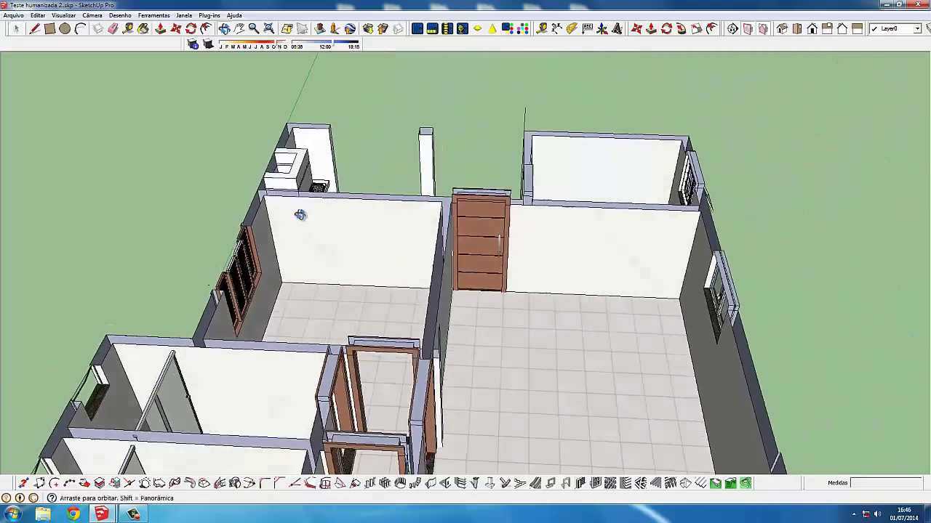
{"action": "mouse_move", "coordinate": [466, 261]}
{"action": "middle_mouse_down"}
{"action": "mouse_move", "coordinate": [492, 135]}
{"action": "mouse_move", "coordinate": [704, 189]}
{"action": "mouse_move", "coordinate": [736, 224]}
{"action": "mouse_move", "coordinate": [683, 216]}
{"action": "mouse_move", "coordinate": [656, 226]}
{"action": "middle_mouse_up"}
{"action": "scroll", "coordinate": [704, 190], "scroll_direction": "up", "scroll_amount": 3}
{"action": "scroll", "coordinate": [658, 225], "scroll_direction": "up", "scroll_amount": 2}
{"action": "scroll", "coordinate": [657, 225], "scroll_direction": "down", "scroll_amount": 1}
{"action": "scroll", "coordinate": [654, 227], "scroll_direction": "down", "scroll_amount": 3}
{"action": "scroll", "coordinate": [636, 290], "scroll_direction": "up", "scroll_amount": 3}
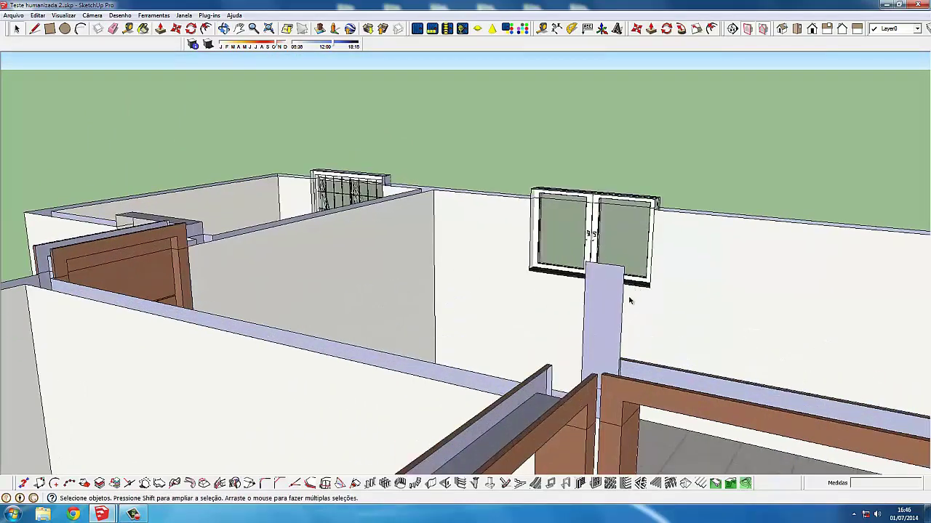
{"action": "left_click", "coordinate": [621, 293]}
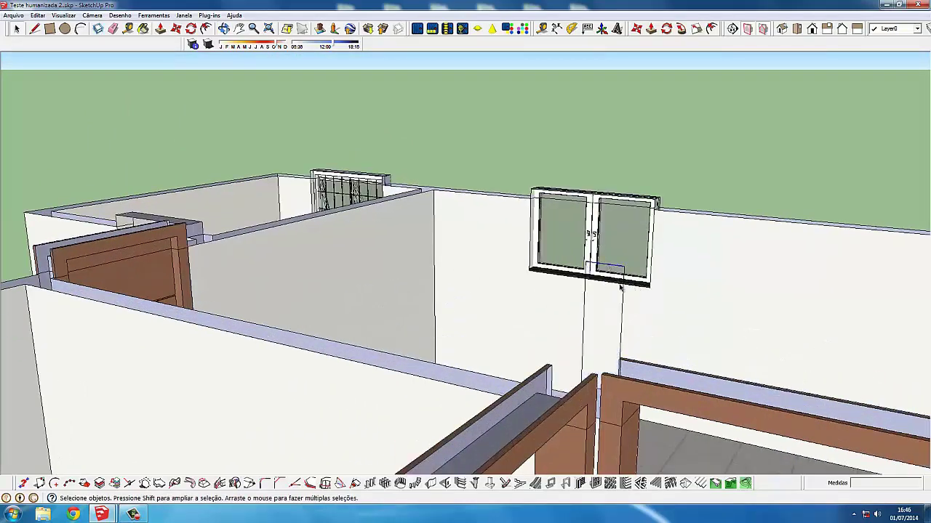
{"action": "left_click", "coordinate": [580, 288]}
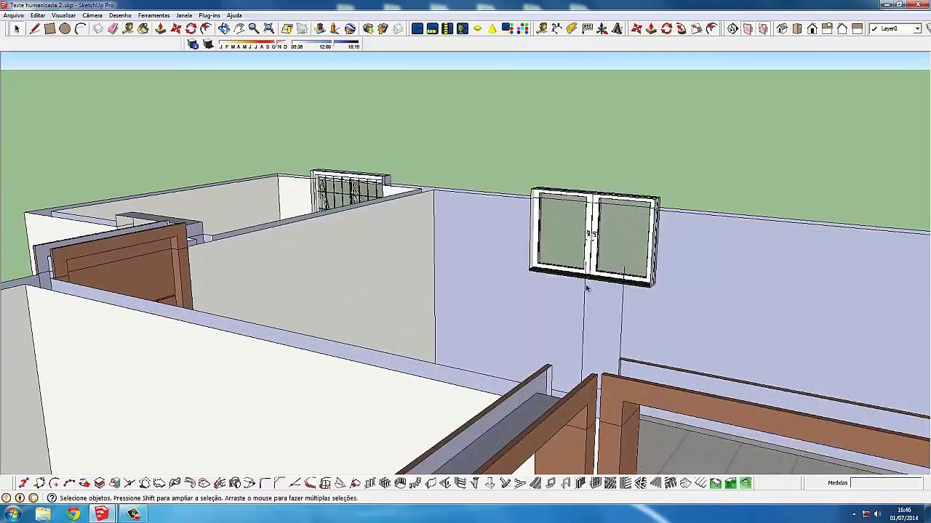
{"action": "left_click", "coordinate": [609, 300]}
{"action": "left_click", "coordinate": [621, 298]}
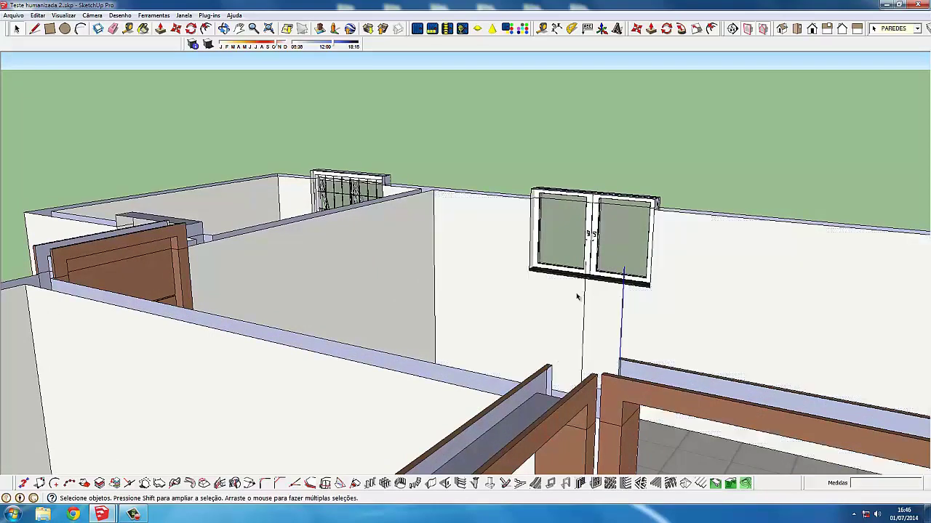
Delete the brown wall block and the right-hand brown and blue wall pieces beside the doors
{"action": "middle_click_drag", "start_coordinate": [586, 293], "coordinate": [878, 313]}
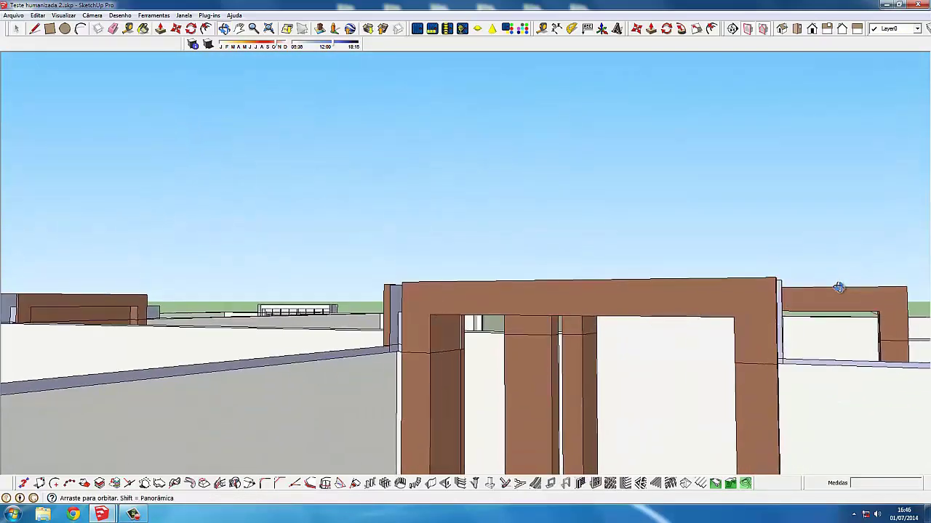
{"action": "middle_click_drag", "start_coordinate": [877, 312], "coordinate": [866, 320]}
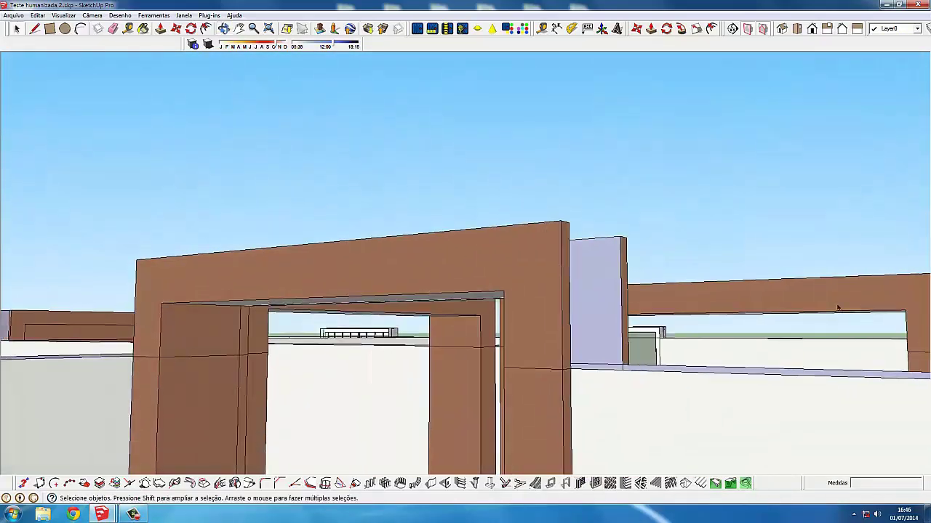
{"action": "left_click", "coordinate": [784, 284]}
{"action": "key", "text": "Delete"}
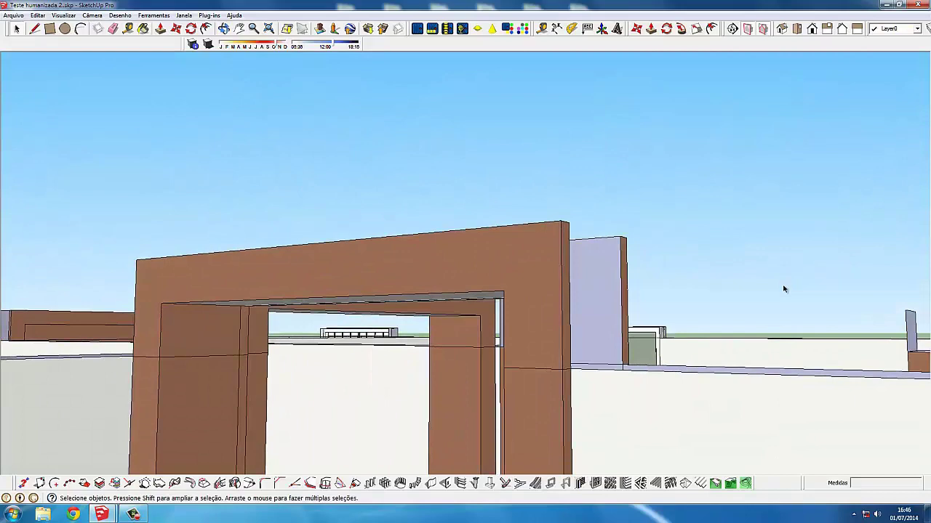
{"action": "mouse_move", "coordinate": [783, 289]}
{"action": "middle_mouse_down"}
{"action": "mouse_move", "coordinate": [756, 306]}
{"action": "mouse_move", "coordinate": [834, 305]}
{"action": "middle_mouse_up"}
{"action": "key", "text": "ctrl+z"}
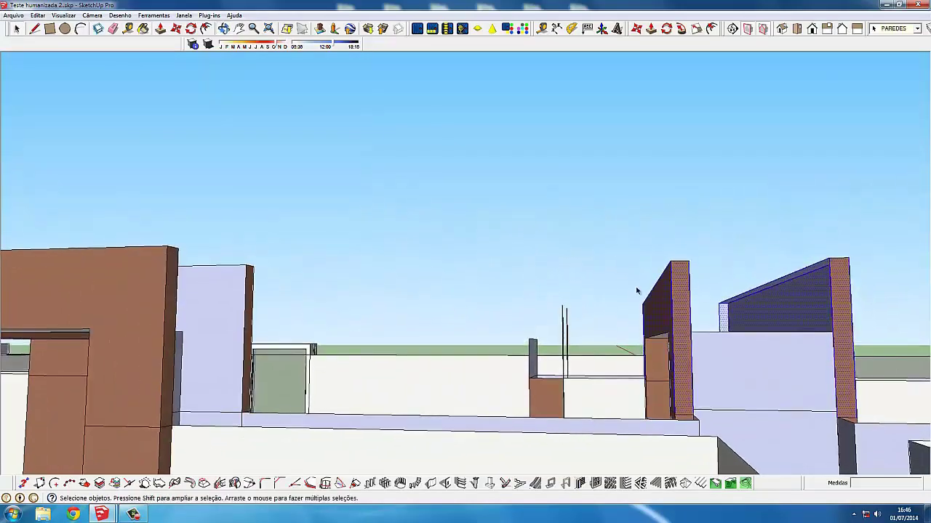
{"action": "key", "text": "Delete"}
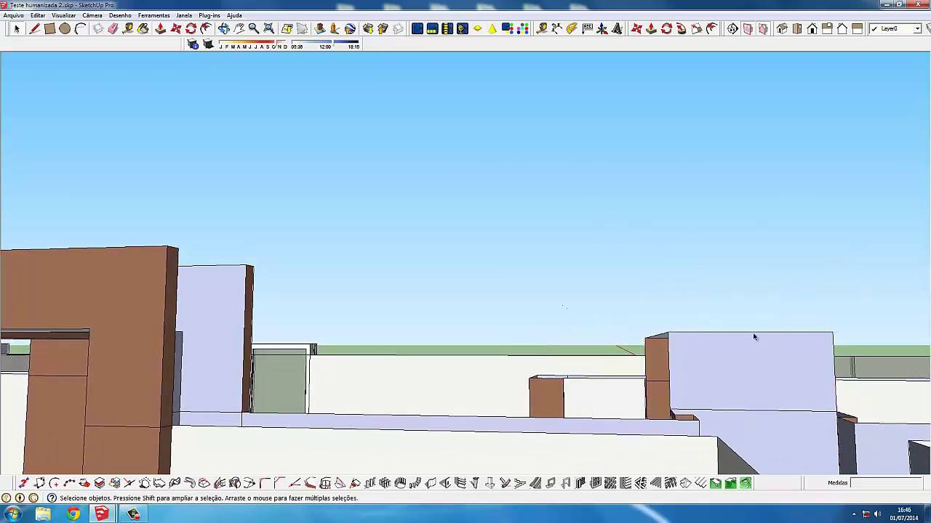
Delete the light-blue box to the right of the doors and recentre the doors in view
{"action": "mouse_move", "coordinate": [754, 336]}
{"action": "middle_mouse_down"}
{"action": "mouse_move", "coordinate": [721, 328]}
{"action": "mouse_move", "coordinate": [858, 351]}
{"action": "middle_mouse_up"}
{"action": "left_click", "coordinate": [678, 336]}
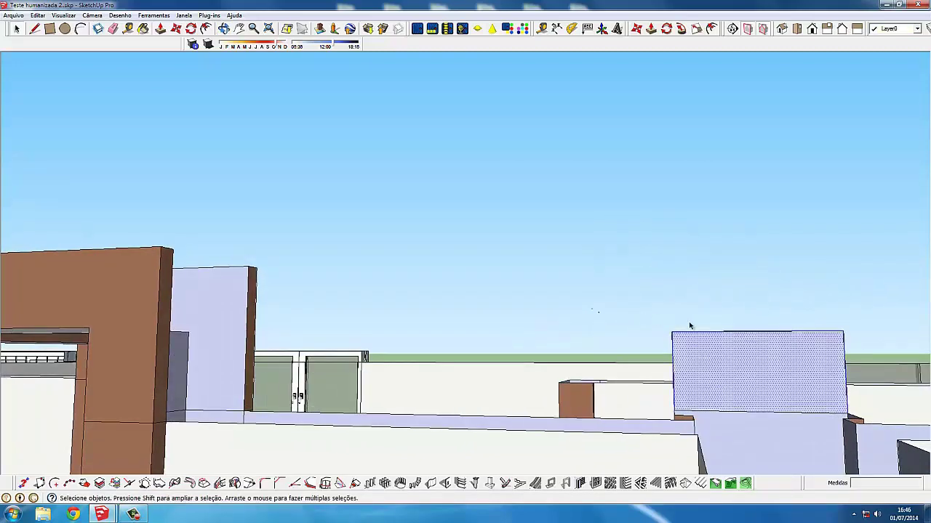
{"action": "key", "text": "Delete"}
{"action": "middle_click_drag", "start_coordinate": [632, 345], "coordinate": [305, 341]}
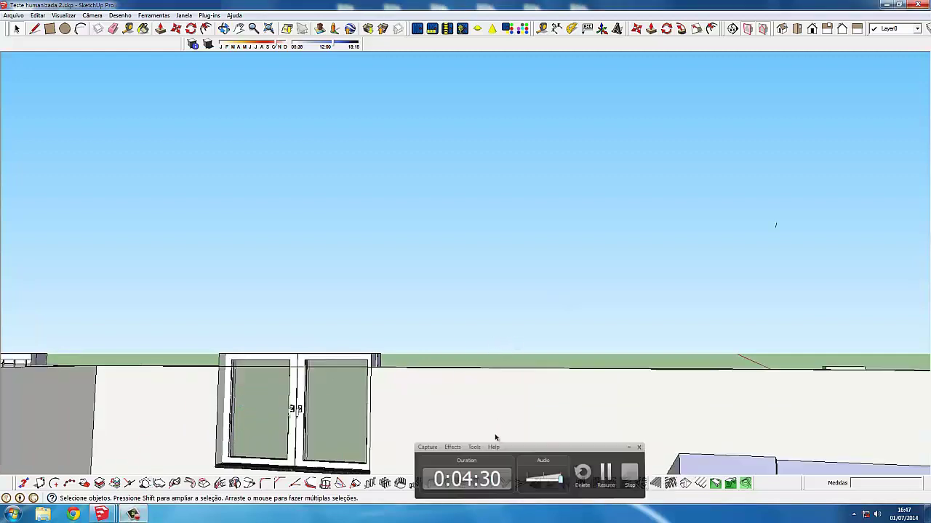
Delete the glass door's top frame piece and the long top edge beside it
{"action": "left_click", "coordinate": [319, 404]}
{"action": "key", "text": "Escape"}
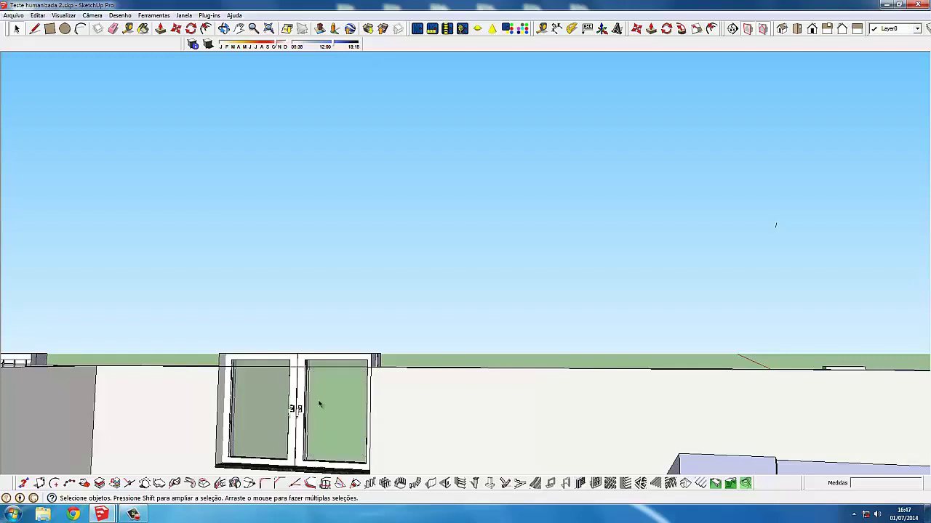
{"action": "scroll", "coordinate": [323, 378], "scroll_direction": "up", "scroll_amount": 3}
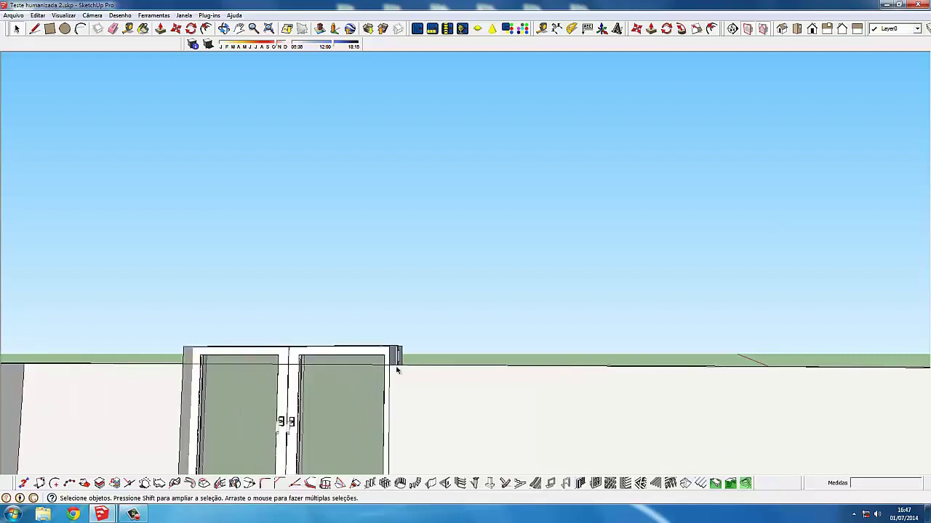
{"action": "left_click", "coordinate": [356, 349]}
{"action": "middle_click_drag", "start_coordinate": [355, 349], "coordinate": [422, 343], "text": "shift"}
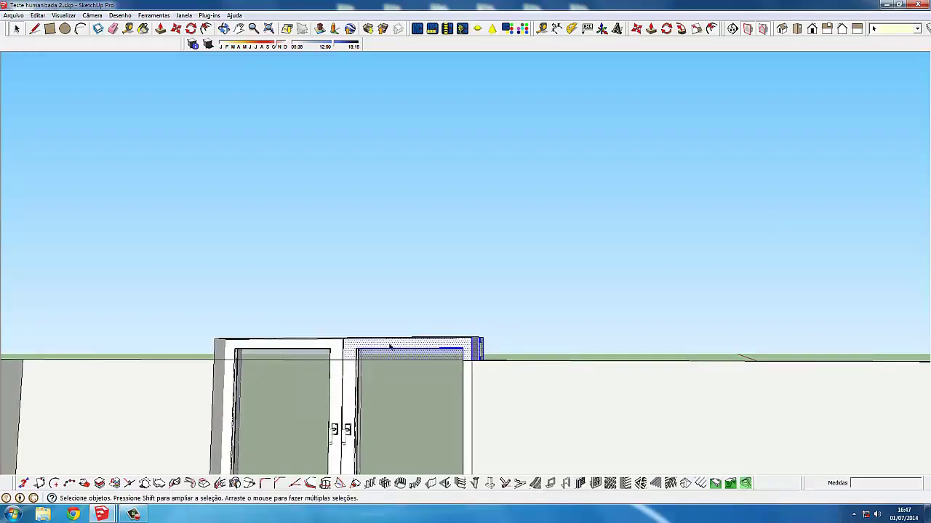
{"action": "key", "text": "Delete"}
{"action": "left_click", "coordinate": [356, 339]}
{"action": "scroll", "coordinate": [342, 338], "scroll_direction": "up", "scroll_amount": 1}
{"action": "key", "text": "Delete"}
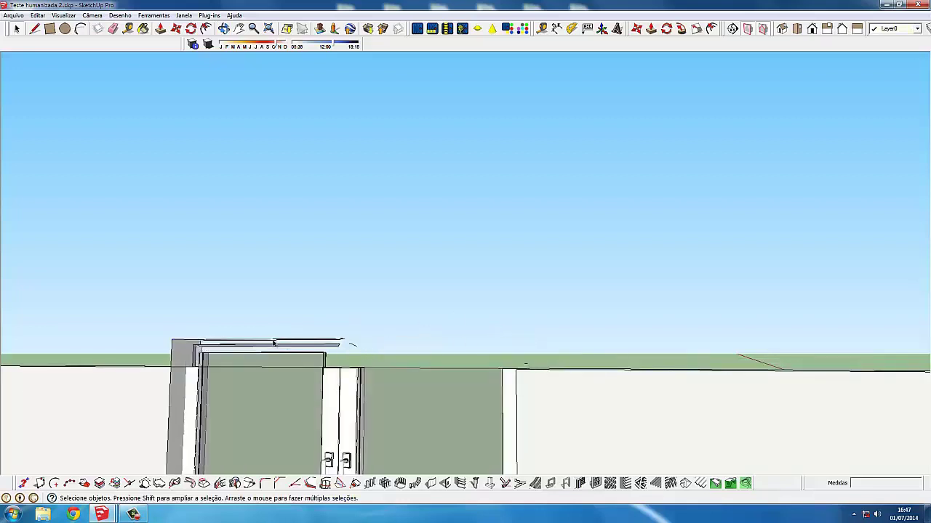
Delete the door's top frame bar, the leaf's top piece and the leftover top and vertical edges
{"action": "left_click", "coordinate": [274, 343]}
{"action": "key", "text": "Delete"}
{"action": "left_click", "coordinate": [291, 352]}
{"action": "key", "text": "Delete"}
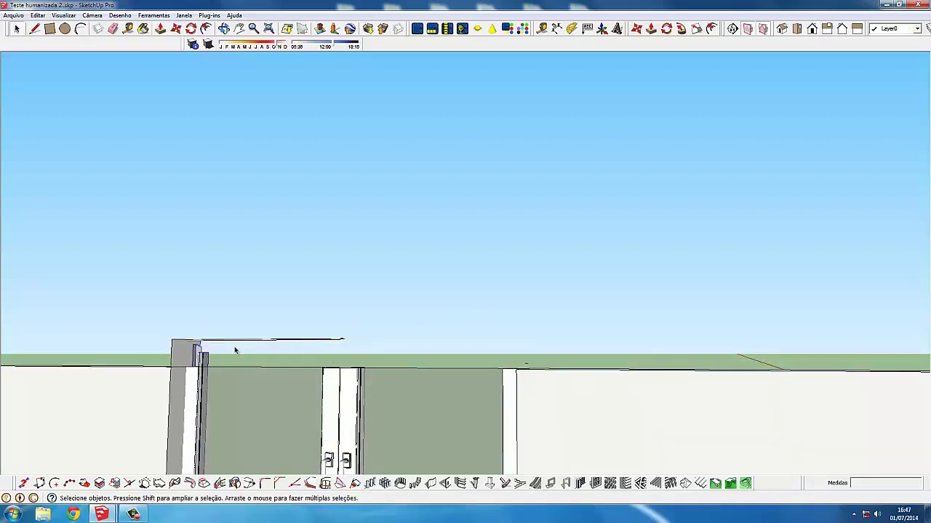
{"action": "left_click", "coordinate": [235, 340]}
{"action": "key", "text": "Delete"}
{"action": "scroll", "coordinate": [228, 360], "scroll_direction": "up", "scroll_amount": 1}
{"action": "left_click", "coordinate": [226, 353]}
{"action": "key", "text": "Delete"}
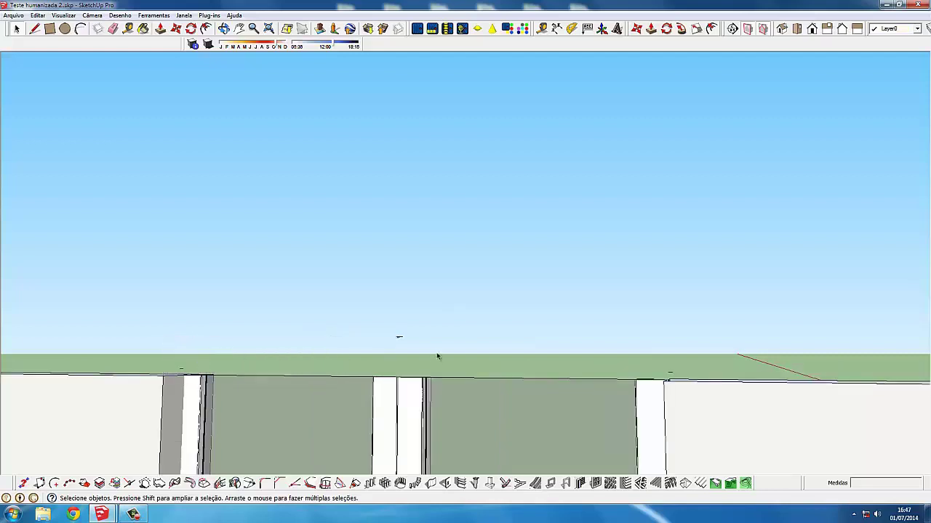
{"action": "key", "text": "Delete"}
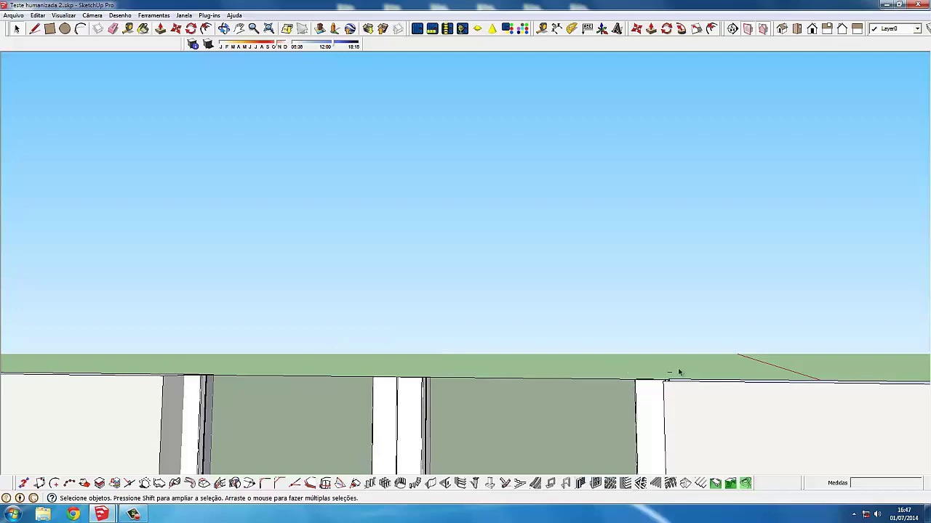
{"action": "mouse_move", "coordinate": [599, 379]}
{"action": "middle_mouse_down"}
{"action": "mouse_move", "coordinate": [324, 409]}
{"action": "mouse_move", "coordinate": [557, 343]}
{"action": "mouse_move", "coordinate": [390, 335]}
{"action": "mouse_move", "coordinate": [720, 339]}
{"action": "mouse_move", "coordinate": [571, 208]}
{"action": "mouse_move", "coordinate": [488, 235]}
{"action": "middle_mouse_up"}
Delete the left window's top frame piece and select the small vertical piece above the window
{"action": "middle_click_drag", "start_coordinate": [416, 231], "coordinate": [426, 238]}
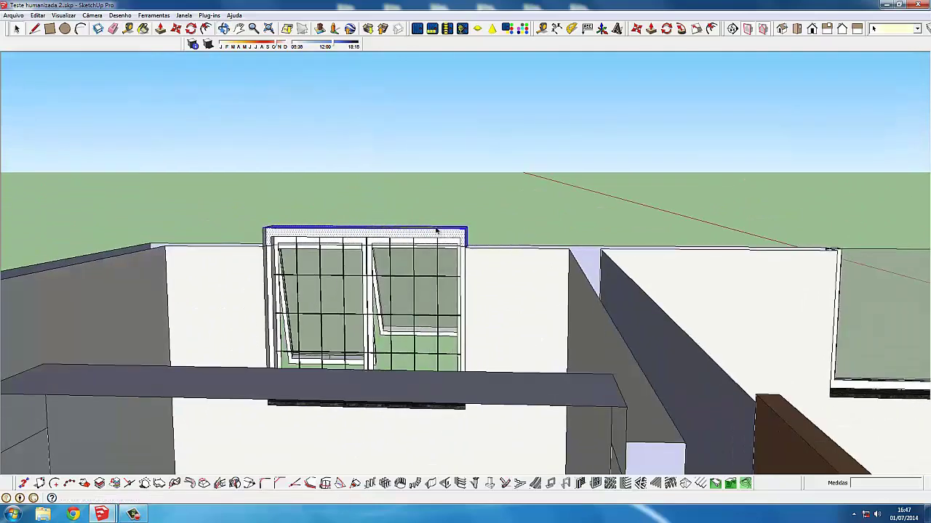
{"action": "scroll", "coordinate": [426, 238], "scroll_direction": "up", "scroll_amount": 3}
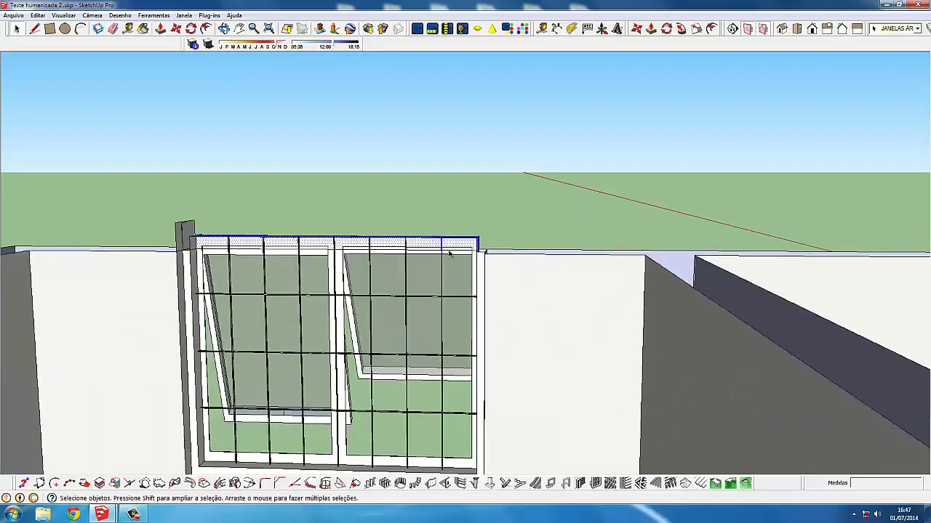
{"action": "scroll", "coordinate": [426, 238], "scroll_direction": "up", "scroll_amount": 2}
{"action": "left_click", "coordinate": [377, 241]}
{"action": "middle_click_drag", "start_coordinate": [377, 240], "coordinate": [367, 247]}
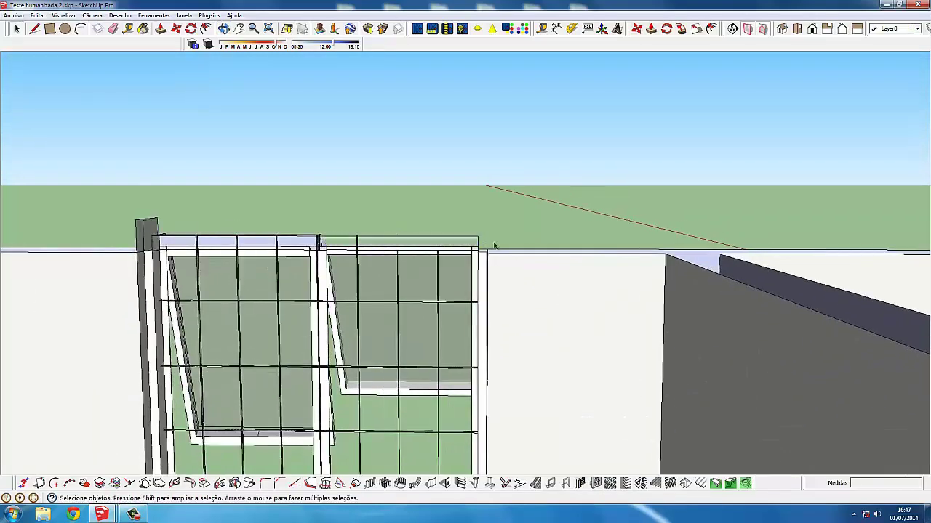
{"action": "left_click", "coordinate": [198, 238]}
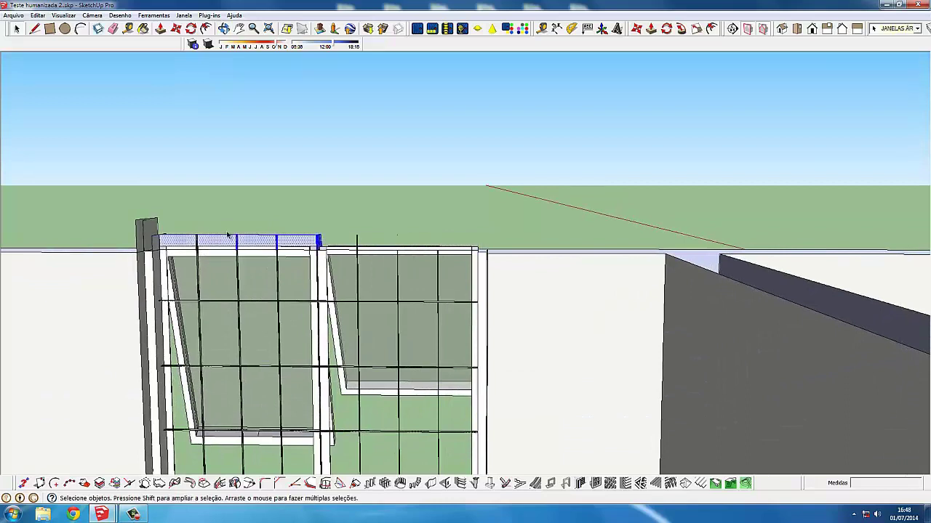
{"action": "key", "text": "Delete"}
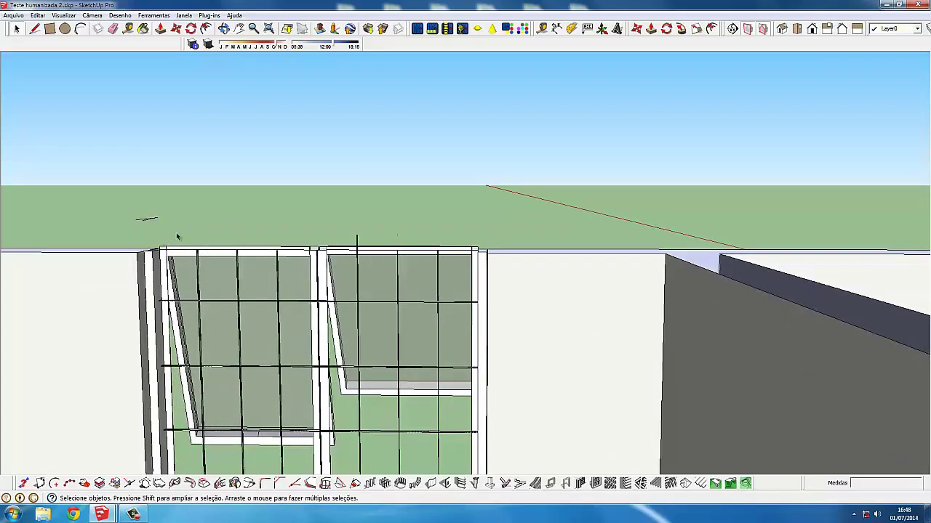
{"action": "left_click", "coordinate": [380, 240]}
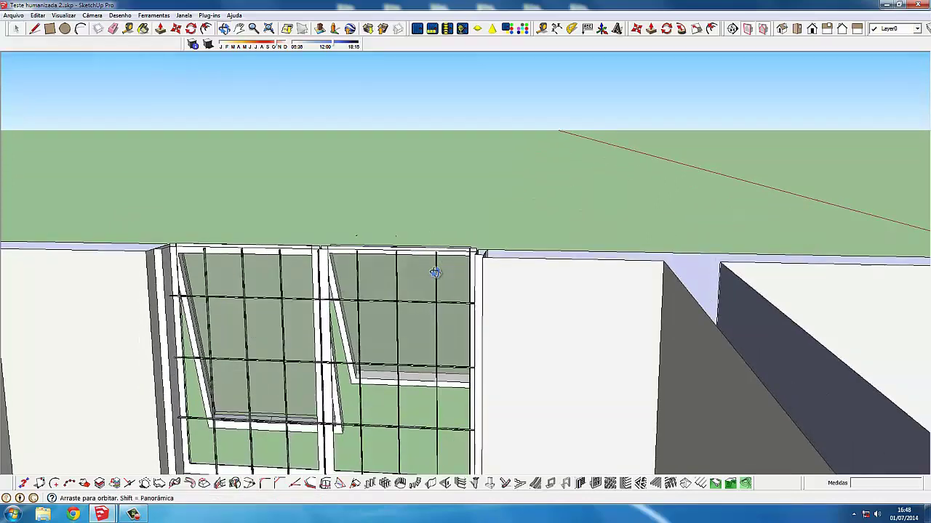
Move the view to the wooden door and delete the top face of the wall above it
{"action": "mouse_move", "coordinate": [471, 235]}
{"action": "middle_mouse_down"}
{"action": "mouse_move", "coordinate": [457, 261]}
{"action": "mouse_move", "coordinate": [104, 333]}
{"action": "middle_mouse_up"}
{"action": "scroll", "coordinate": [306, 295], "scroll_direction": "down", "scroll_amount": 5}
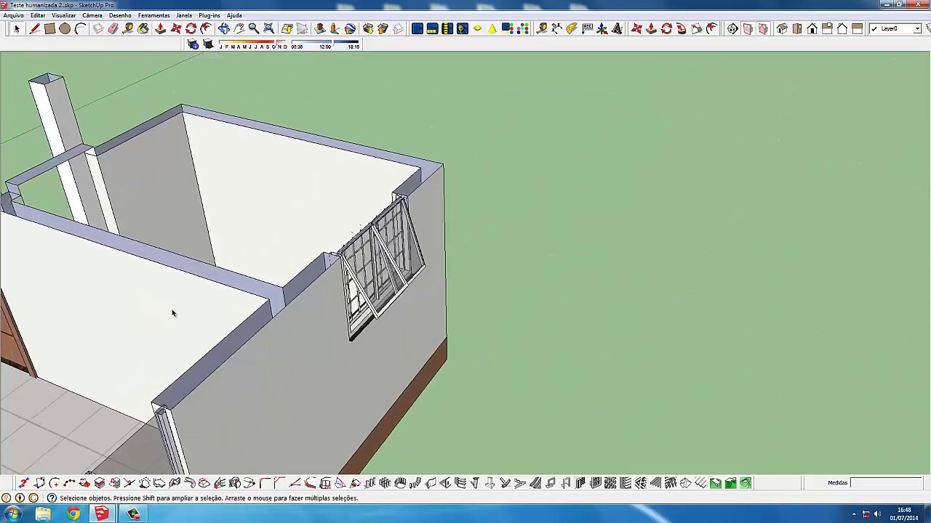
{"action": "scroll", "coordinate": [172, 313], "scroll_direction": "up", "scroll_amount": 3}
{"action": "mouse_move", "coordinate": [172, 314]}
{"action": "middle_mouse_down"}
{"action": "mouse_move", "coordinate": [318, 245]}
{"action": "mouse_move", "coordinate": [357, 114]}
{"action": "middle_mouse_up"}
{"action": "scroll", "coordinate": [277, 198], "scroll_direction": "up", "scroll_amount": 2}
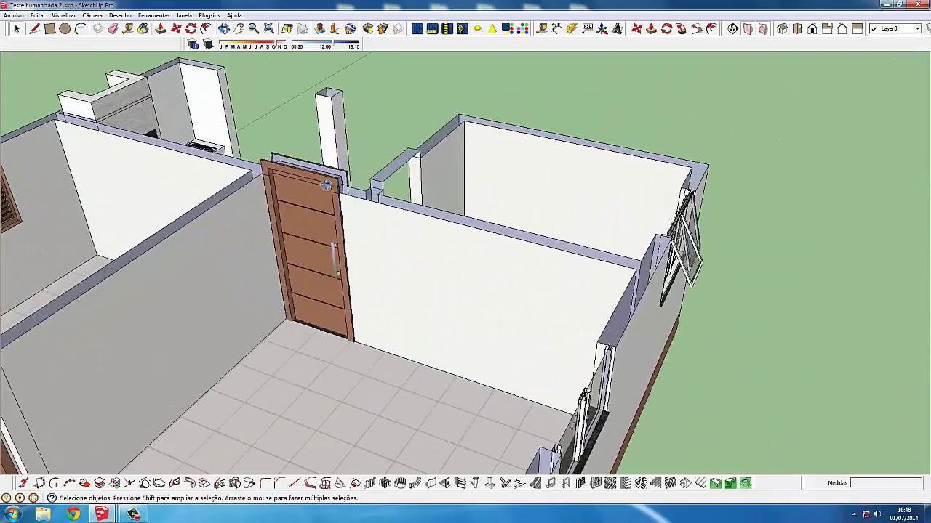
{"action": "scroll", "coordinate": [276, 198], "scroll_direction": "up", "scroll_amount": 2}
{"action": "mouse_move", "coordinate": [276, 198]}
{"action": "middle_mouse_down"}
{"action": "mouse_move", "coordinate": [311, 191]}
{"action": "mouse_move", "coordinate": [351, 215]}
{"action": "middle_mouse_up"}
{"action": "scroll", "coordinate": [351, 215], "scroll_direction": "up", "scroll_amount": 2}
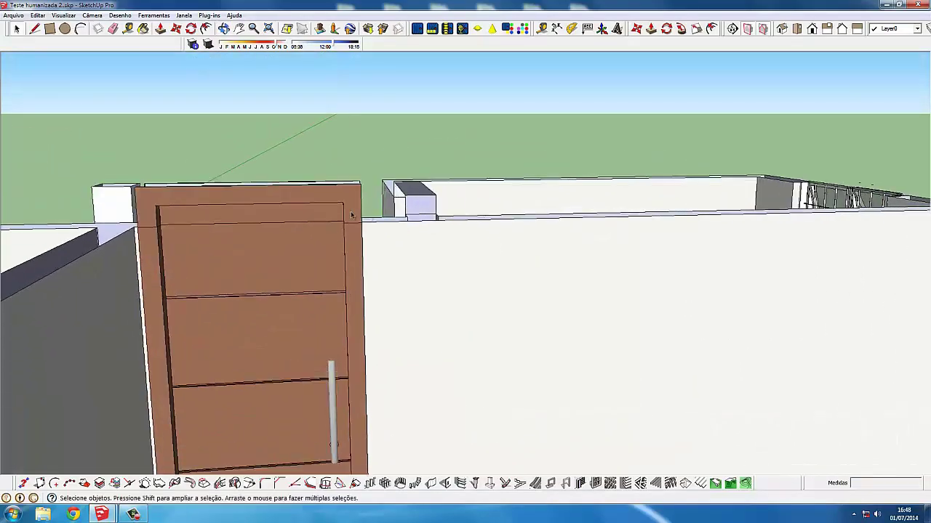
{"action": "left_click", "coordinate": [280, 200]}
{"action": "key", "text": "Delete"}
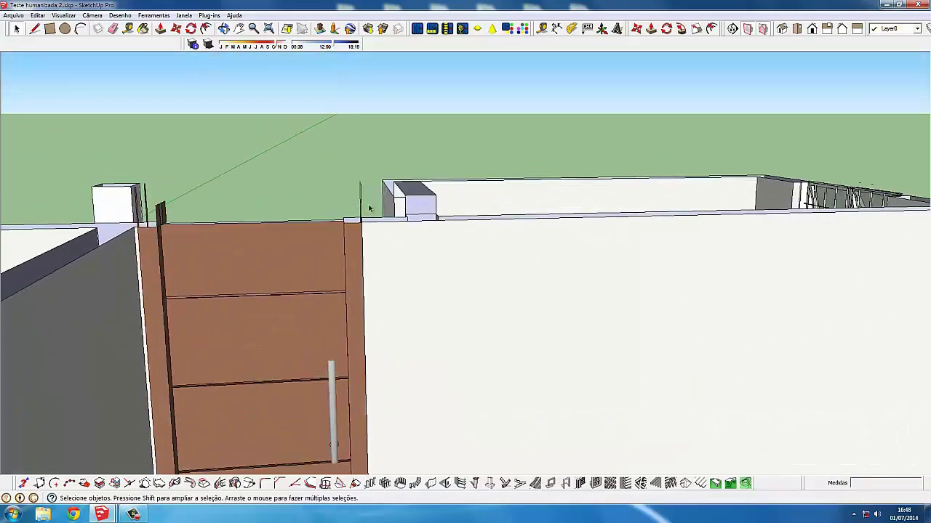
{"action": "mouse_move", "coordinate": [358, 202]}
{"action": "middle_mouse_down"}
{"action": "mouse_move", "coordinate": [199, 201]}
{"action": "mouse_move", "coordinate": [161, 190]}
{"action": "middle_mouse_up"}
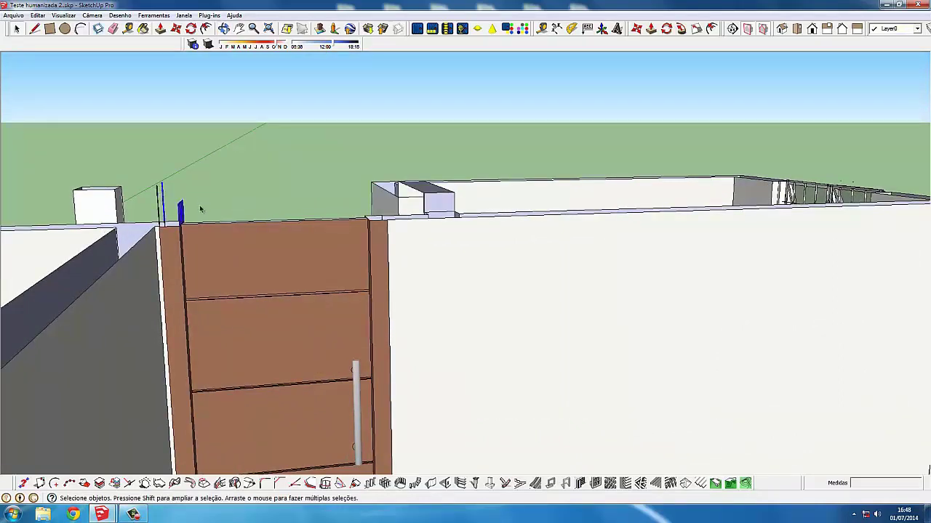
{"action": "left_click", "coordinate": [133, 516]}
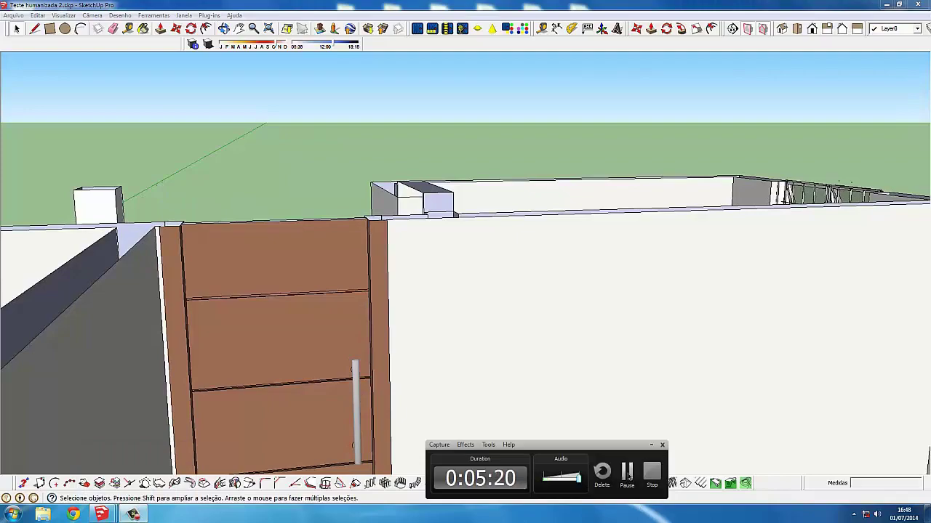
{"action": "mouse_move", "coordinate": [492, 297]}
{"action": "middle_mouse_down"}
{"action": "mouse_move", "coordinate": [190, 326]}
{"action": "mouse_move", "coordinate": [324, 169]}
{"action": "mouse_move", "coordinate": [420, 176]}
{"action": "mouse_move", "coordinate": [289, 167]}
{"action": "middle_mouse_up"}
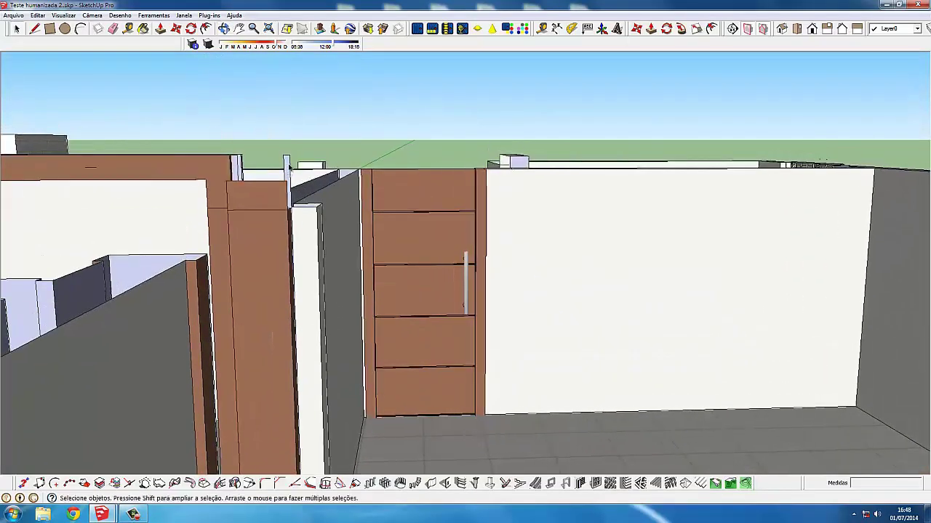
{"action": "left_click", "coordinate": [285, 162]}
{"action": "scroll", "coordinate": [291, 164], "scroll_direction": "up", "scroll_amount": 1}
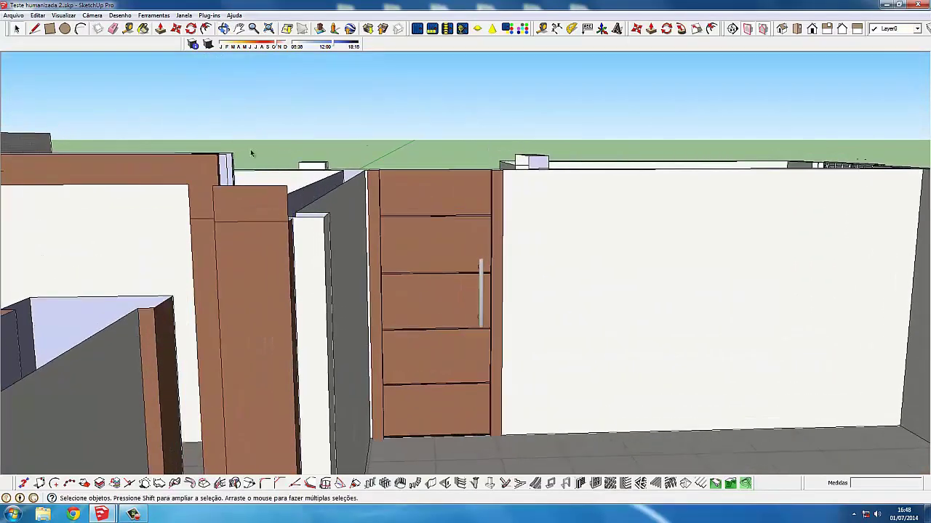
{"action": "scroll", "coordinate": [256, 149], "scroll_direction": "up", "scroll_amount": 1}
{"action": "left_click", "coordinate": [269, 152]}
{"action": "key", "text": "Delete"}
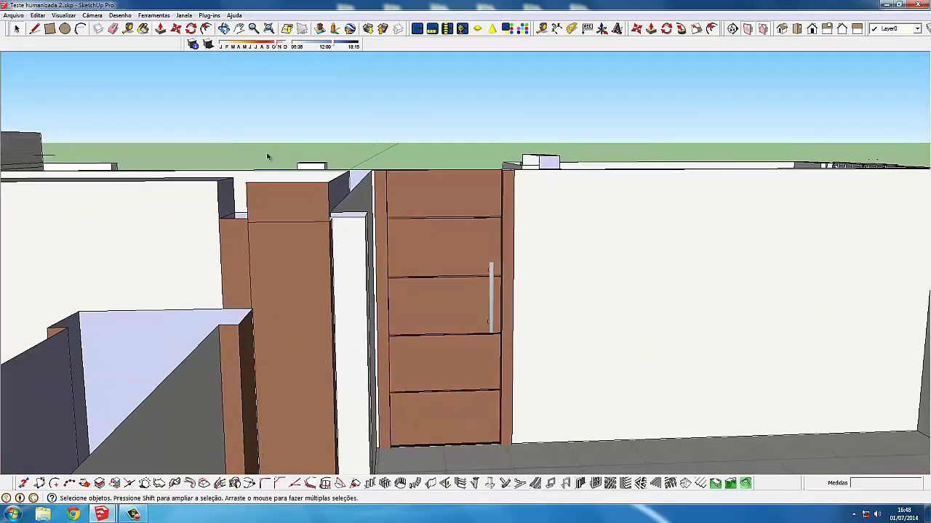
{"action": "scroll", "coordinate": [266, 154], "scroll_direction": "down", "scroll_amount": 1}
{"action": "left_click", "coordinate": [333, 181]}
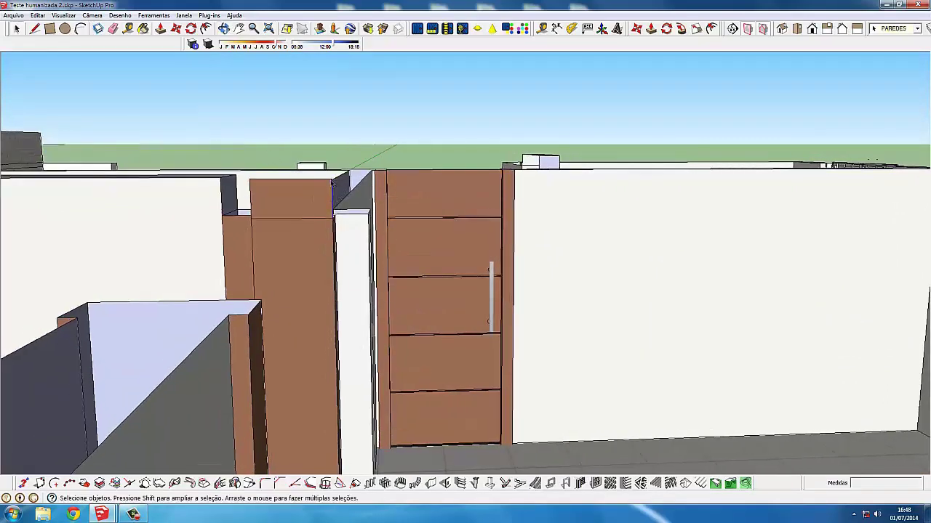
{"action": "key", "text": "Delete"}
{"action": "middle_click_drag", "start_coordinate": [339, 185], "coordinate": [356, 198]}
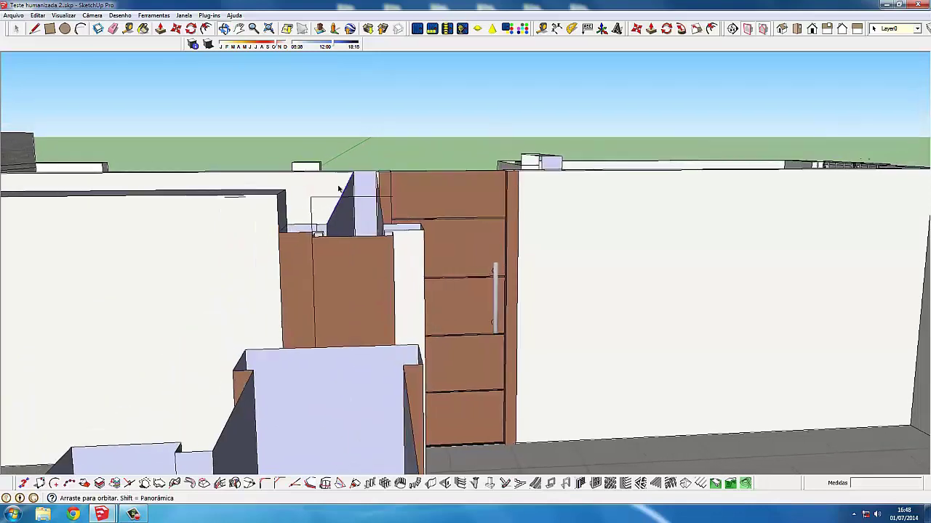
{"action": "left_click", "coordinate": [309, 222]}
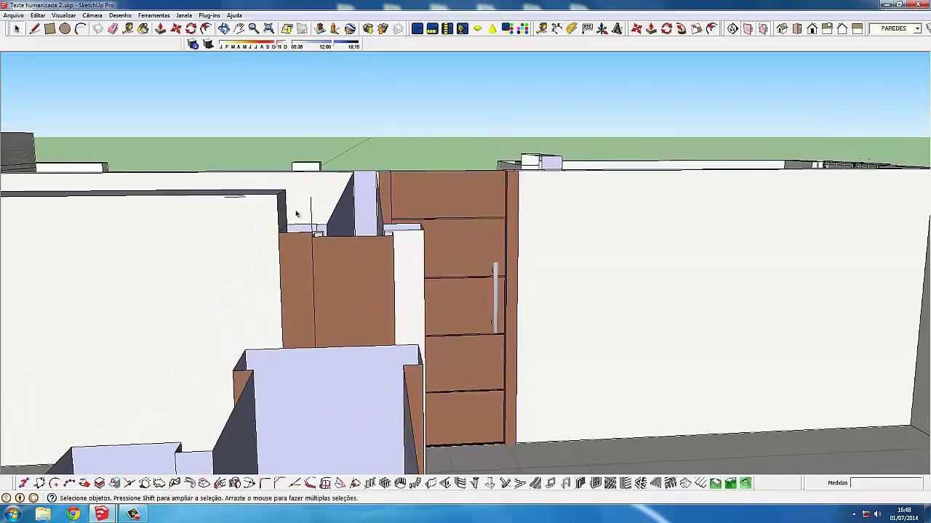
{"action": "scroll", "coordinate": [295, 213], "scroll_direction": "up", "scroll_amount": 3}
{"action": "scroll", "coordinate": [287, 194], "scroll_direction": "up", "scroll_amount": 3}
{"action": "middle_click_drag", "start_coordinate": [287, 193], "coordinate": [284, 233]}
{"action": "scroll", "coordinate": [284, 233], "scroll_direction": "down", "scroll_amount": 3}
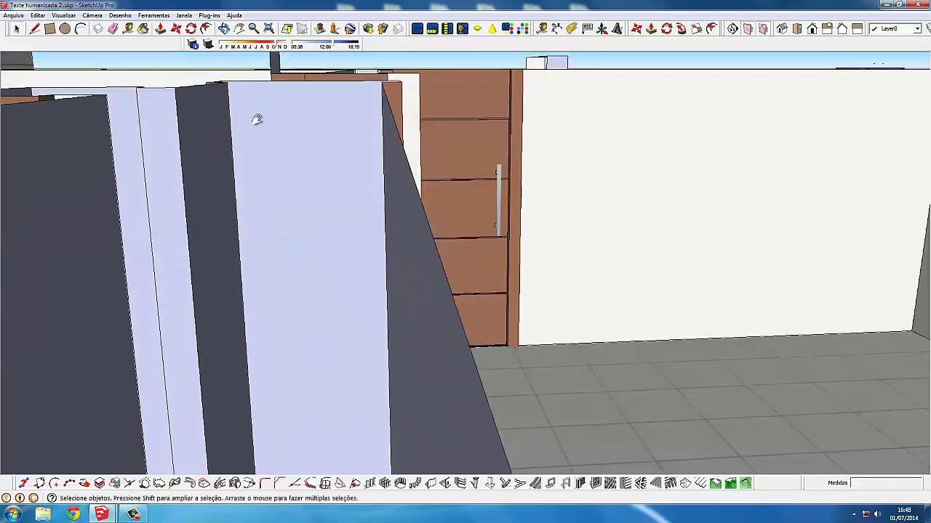
{"action": "scroll", "coordinate": [367, 252], "scroll_direction": "down", "scroll_amount": 2}
{"action": "scroll", "coordinate": [367, 251], "scroll_direction": "down", "scroll_amount": 2}
{"action": "scroll", "coordinate": [333, 200], "scroll_direction": "down", "scroll_amount": 2}
{"action": "middle_click_drag", "start_coordinate": [332, 199], "coordinate": [334, 149]}
{"action": "scroll", "coordinate": [357, 157], "scroll_direction": "up", "scroll_amount": 2}
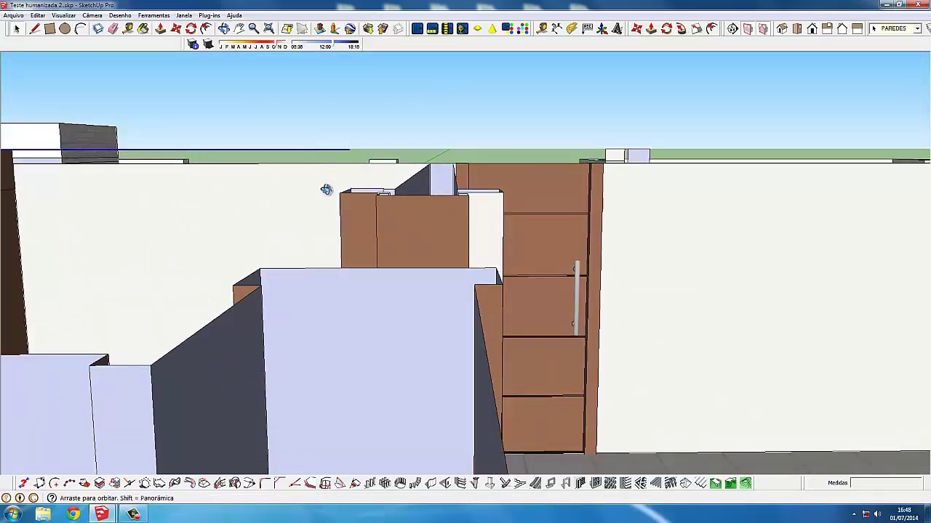
{"action": "middle_click_drag", "start_coordinate": [327, 189], "coordinate": [367, 203]}
{"action": "scroll", "coordinate": [367, 203], "scroll_direction": "down", "scroll_amount": 2}
{"action": "scroll", "coordinate": [337, 208], "scroll_direction": "down", "scroll_amount": 1}
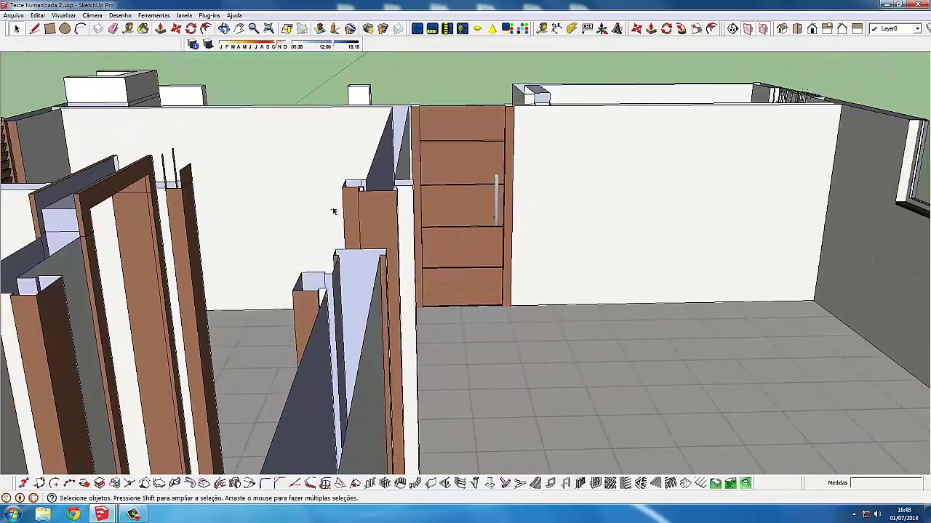
{"action": "middle_click_drag", "start_coordinate": [401, 206], "coordinate": [305, 182]}
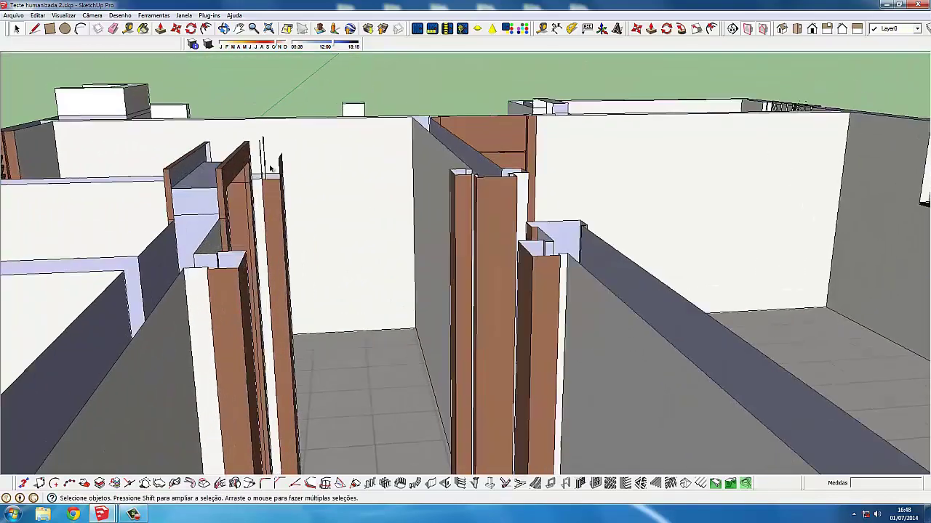
{"action": "scroll", "coordinate": [287, 170], "scroll_direction": "up", "scroll_amount": 4}
{"action": "scroll", "coordinate": [290, 173], "scroll_direction": "down", "scroll_amount": 1}
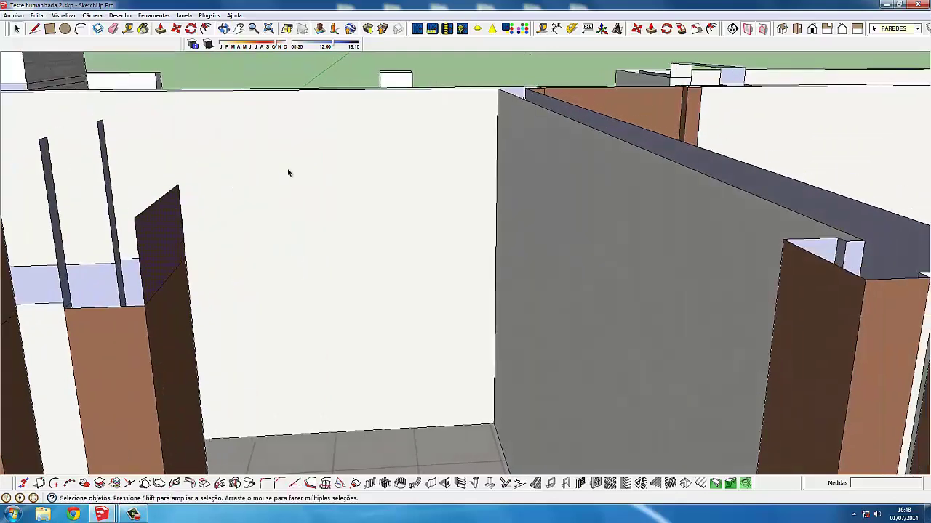
{"action": "scroll", "coordinate": [286, 172], "scroll_direction": "down", "scroll_amount": 1}
{"action": "scroll", "coordinate": [269, 178], "scroll_direction": "up", "scroll_amount": 1}
{"action": "scroll", "coordinate": [249, 184], "scroll_direction": "up", "scroll_amount": 1}
{"action": "left_click", "coordinate": [250, 170]}
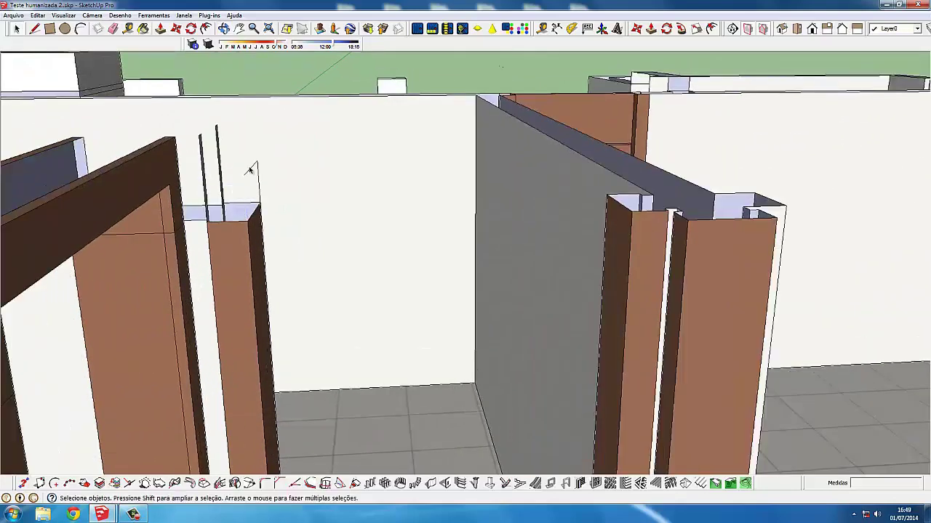
{"action": "left_click", "coordinate": [204, 161]}
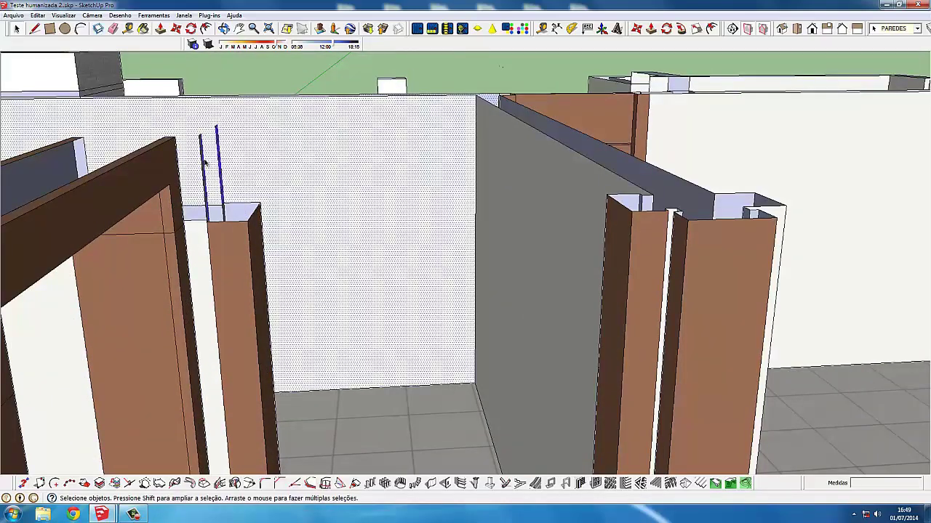
{"action": "middle_click_drag", "start_coordinate": [213, 159], "coordinate": [249, 152]}
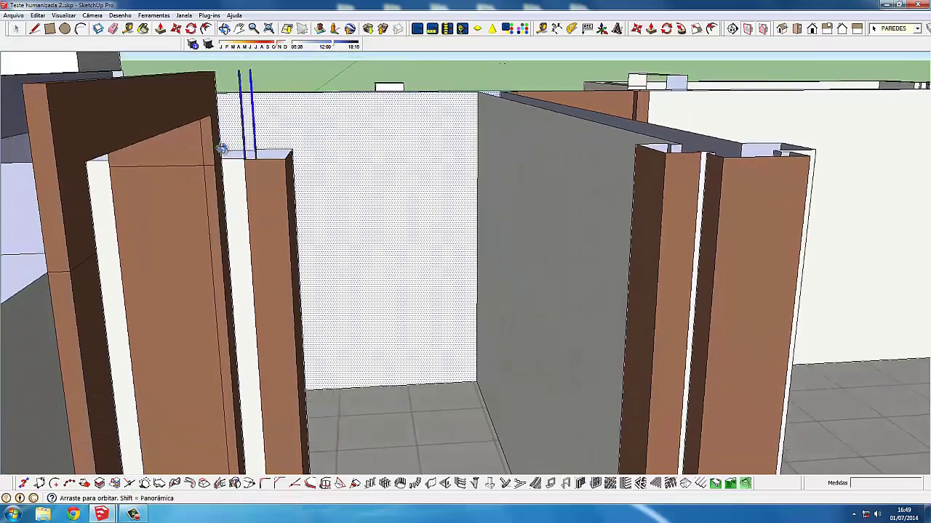
{"action": "left_click", "coordinate": [290, 83]}
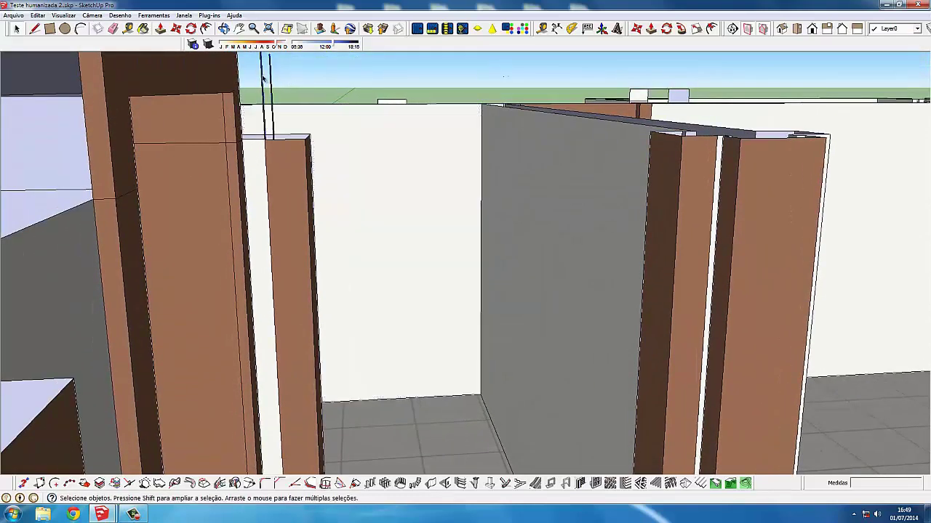
{"action": "scroll", "coordinate": [278, 152], "scroll_direction": "down", "scroll_amount": 2}
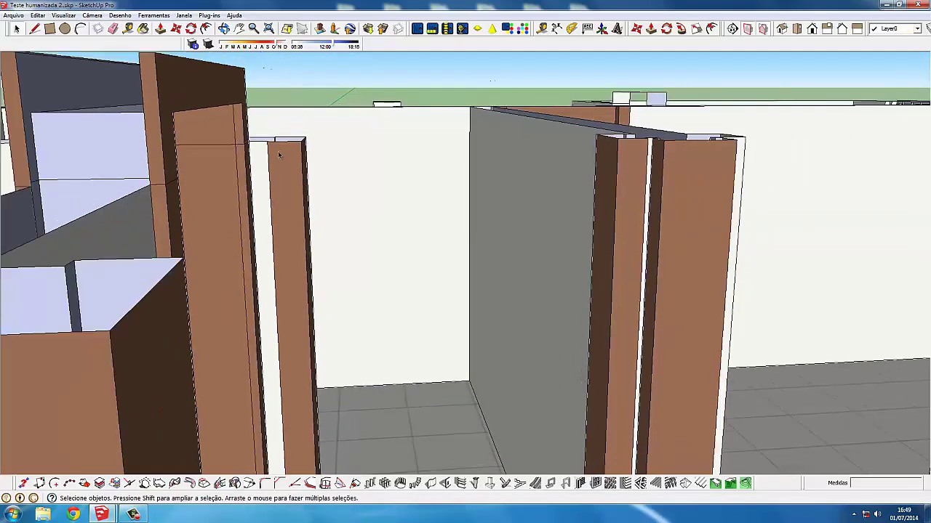
{"action": "middle_click_drag", "start_coordinate": [256, 163], "coordinate": [258, 179]}
{"action": "mouse_move", "coordinate": [259, 145]}
{"action": "middle_mouse_down"}
{"action": "mouse_move", "coordinate": [284, 158]}
{"action": "mouse_move", "coordinate": [256, 135]}
{"action": "mouse_move", "coordinate": [219, 146]}
{"action": "mouse_move", "coordinate": [226, 147]}
{"action": "mouse_move", "coordinate": [197, 143]}
{"action": "mouse_move", "coordinate": [262, 124]}
{"action": "middle_mouse_up"}
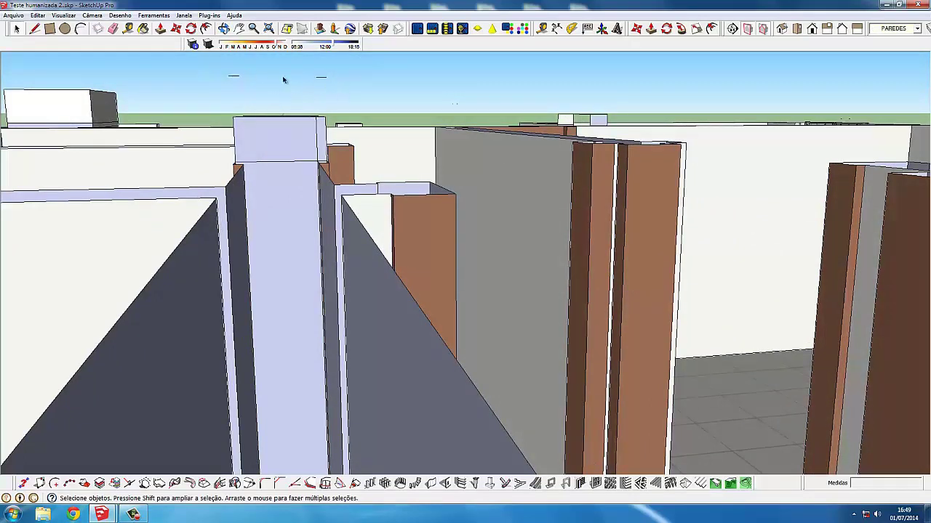
{"action": "middle_click_drag", "start_coordinate": [364, 107], "coordinate": [263, 206]}
{"action": "scroll", "coordinate": [269, 209], "scroll_direction": "up", "scroll_amount": 1}
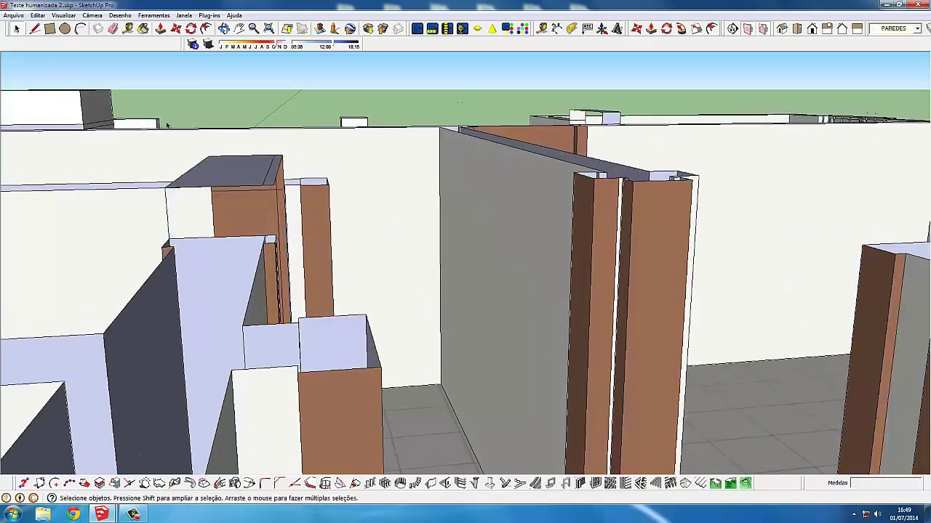
Use the Eraser to remove the brown block's dark top face, top edge and upper part
{"action": "left_click", "coordinate": [114, 30]}
{"action": "left_click", "coordinate": [227, 184]}
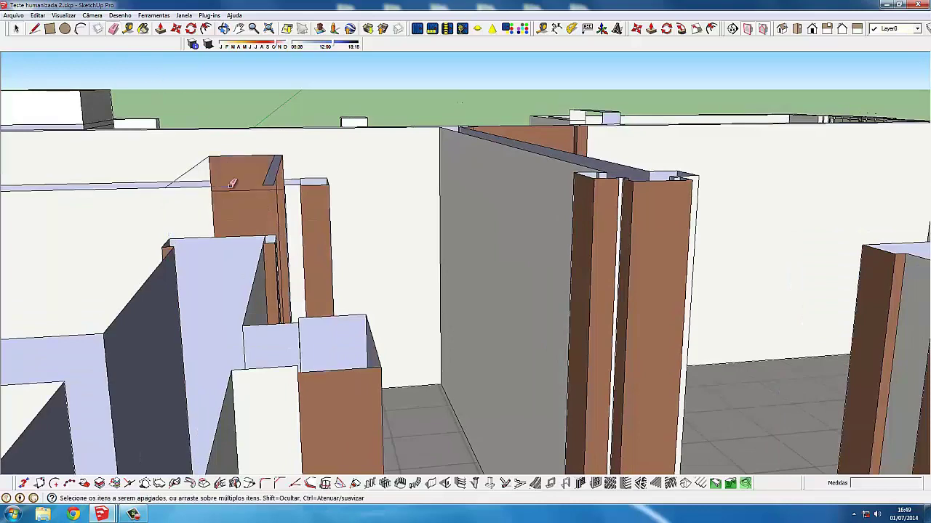
{"action": "middle_click_drag", "start_coordinate": [228, 184], "coordinate": [303, 166]}
{"action": "left_click_drag", "start_coordinate": [304, 166], "coordinate": [319, 172]}
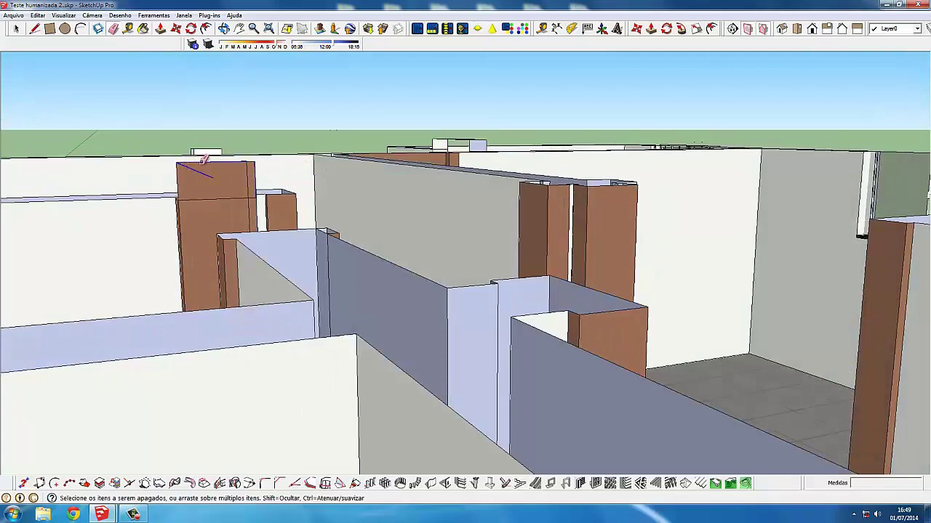
{"action": "left_click", "coordinate": [205, 160]}
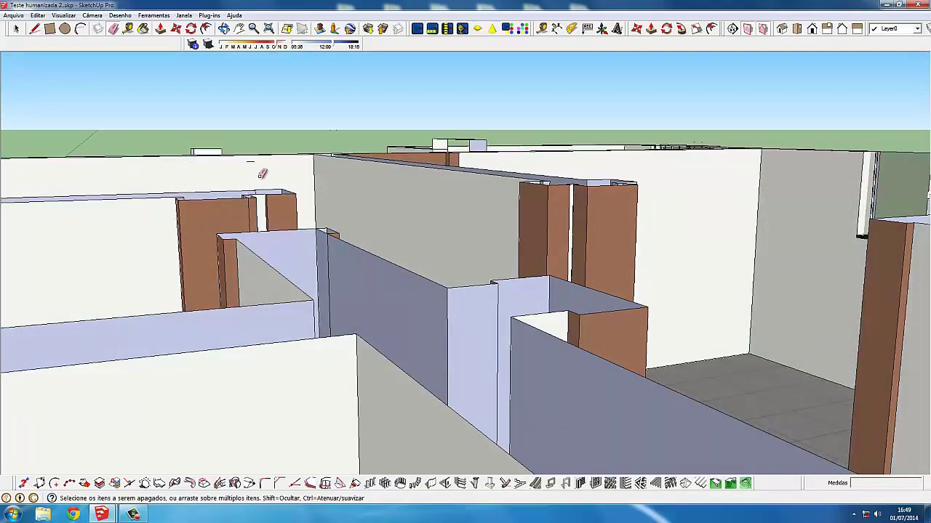
Erase the leftover edges at the wall corner near the brown door
{"action": "mouse_move", "coordinate": [262, 174]}
{"action": "middle_mouse_down"}
{"action": "mouse_move", "coordinate": [266, 214]}
{"action": "mouse_move", "coordinate": [359, 200]}
{"action": "mouse_move", "coordinate": [467, 150]}
{"action": "mouse_move", "coordinate": [441, 152]}
{"action": "middle_mouse_up"}
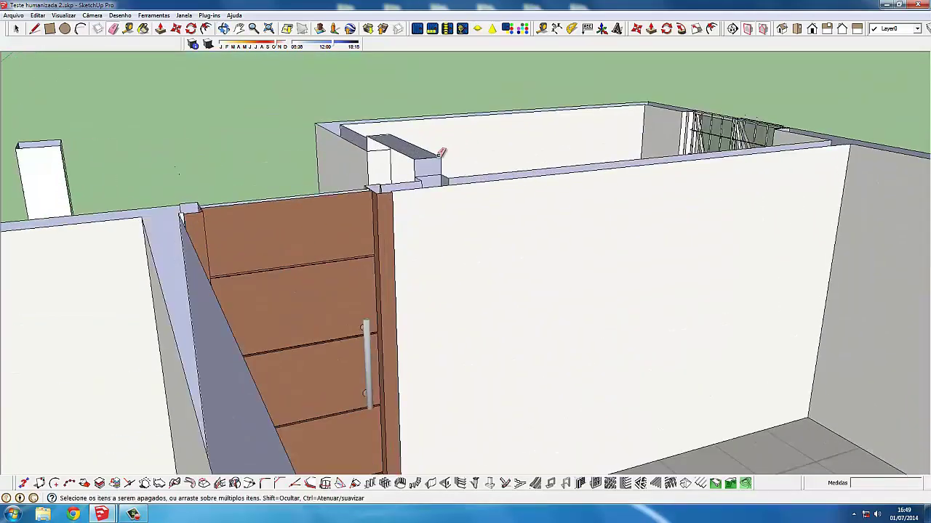
{"action": "scroll", "coordinate": [431, 154], "scroll_direction": "up", "scroll_amount": 3}
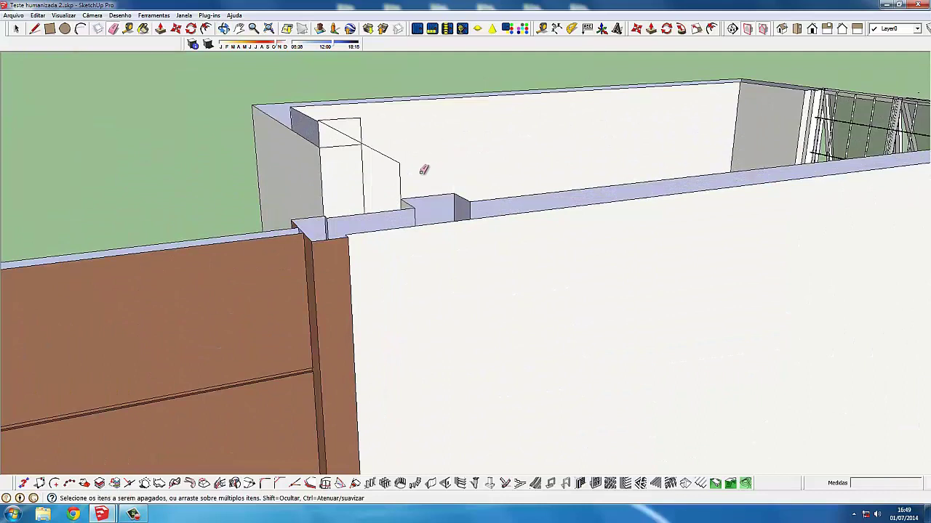
{"action": "mouse_move", "coordinate": [405, 168]}
{"action": "left_mouse_down"}
{"action": "mouse_move", "coordinate": [357, 119]}
{"action": "mouse_move", "coordinate": [347, 124]}
{"action": "left_mouse_up"}
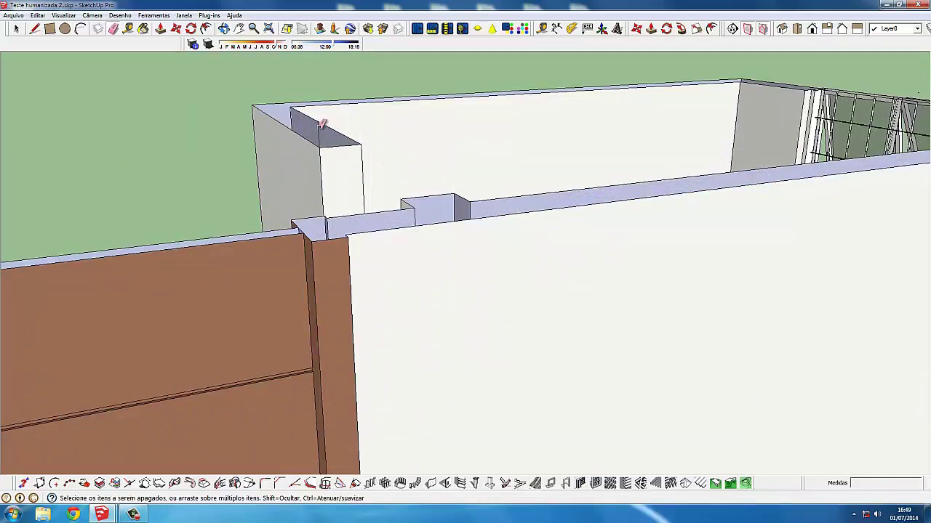
{"action": "mouse_move", "coordinate": [320, 124]}
{"action": "middle_mouse_down"}
{"action": "mouse_move", "coordinate": [336, 141]}
{"action": "mouse_move", "coordinate": [320, 71]}
{"action": "middle_mouse_up"}
{"action": "scroll", "coordinate": [320, 71], "scroll_direction": "up", "scroll_amount": 3}
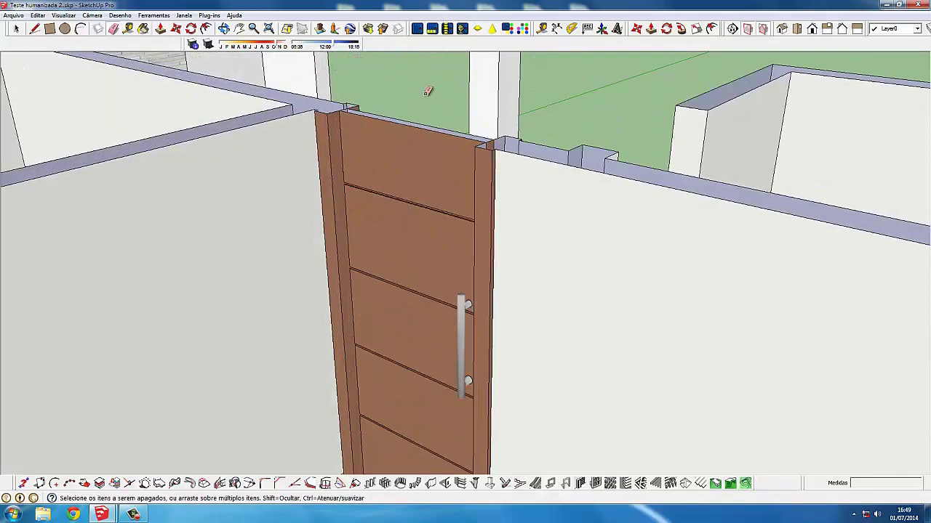
{"action": "mouse_move", "coordinate": [428, 91]}
{"action": "middle_mouse_down"}
{"action": "mouse_move", "coordinate": [537, 300]}
{"action": "mouse_move", "coordinate": [328, 214]}
{"action": "mouse_move", "coordinate": [432, 208]}
{"action": "mouse_move", "coordinate": [506, 163]}
{"action": "middle_mouse_up"}
Erase the header piece and the short vertical edge above the door
{"action": "scroll", "coordinate": [451, 140], "scroll_direction": "up", "scroll_amount": 2}
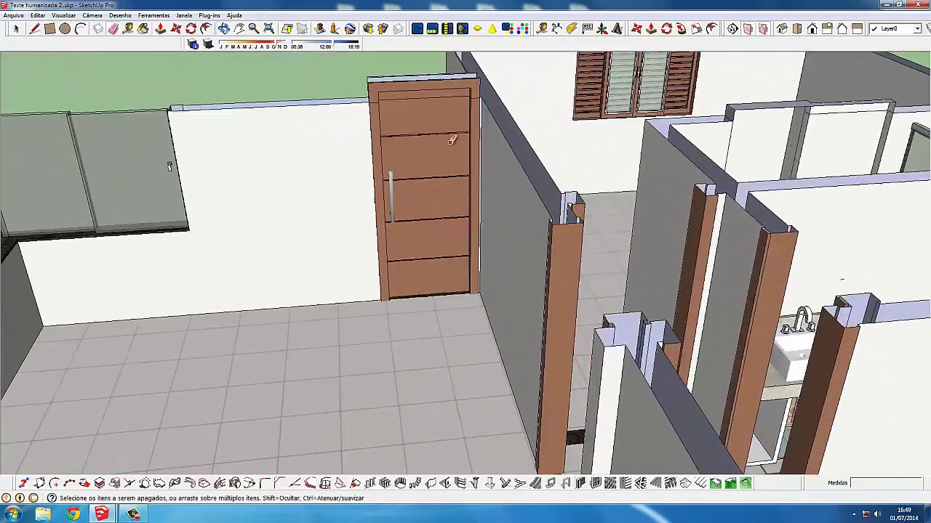
{"action": "scroll", "coordinate": [443, 138], "scroll_direction": "up", "scroll_amount": 1}
{"action": "scroll", "coordinate": [421, 130], "scroll_direction": "up", "scroll_amount": 2}
{"action": "scroll", "coordinate": [393, 124], "scroll_direction": "up", "scroll_amount": 2}
{"action": "scroll", "coordinate": [368, 118], "scroll_direction": "up", "scroll_amount": 2}
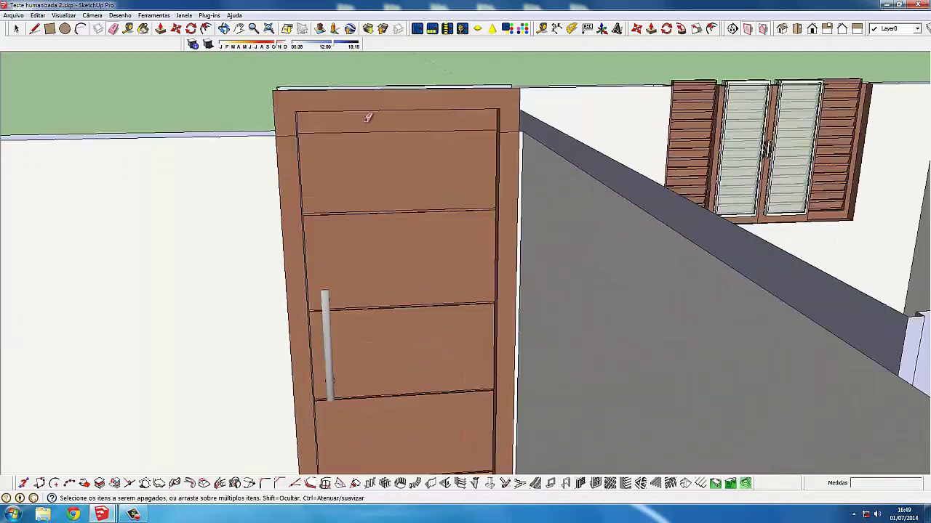
{"action": "left_click", "coordinate": [331, 98]}
{"action": "scroll", "coordinate": [334, 100], "scroll_direction": "up", "scroll_amount": 1}
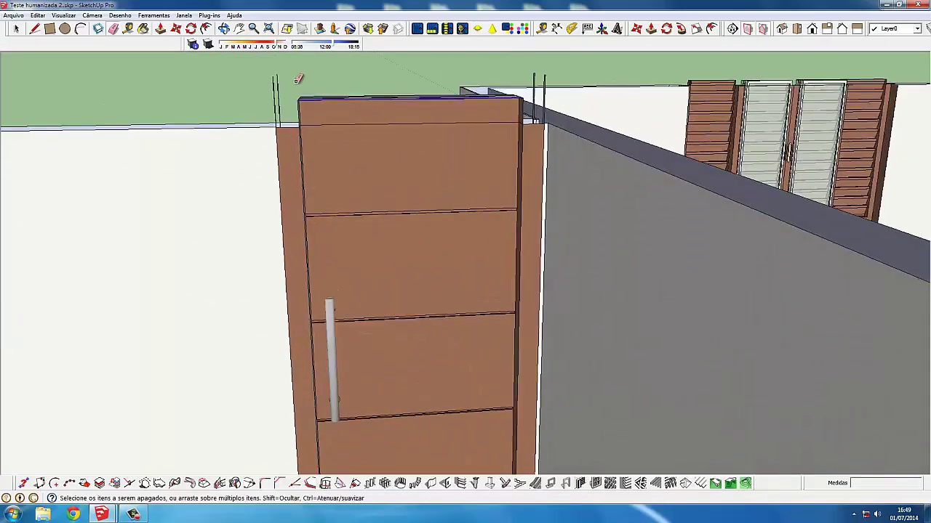
{"action": "mouse_move", "coordinate": [338, 102]}
{"action": "left_mouse_down"}
{"action": "mouse_move", "coordinate": [308, 93]}
{"action": "mouse_move", "coordinate": [297, 106]}
{"action": "left_mouse_up"}
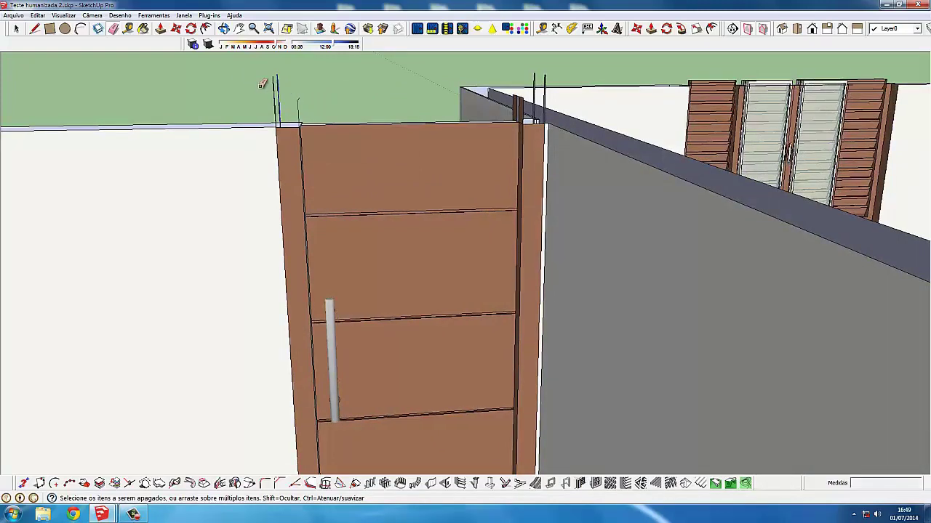
{"action": "scroll", "coordinate": [280, 88], "scroll_direction": "up", "scroll_amount": 1}
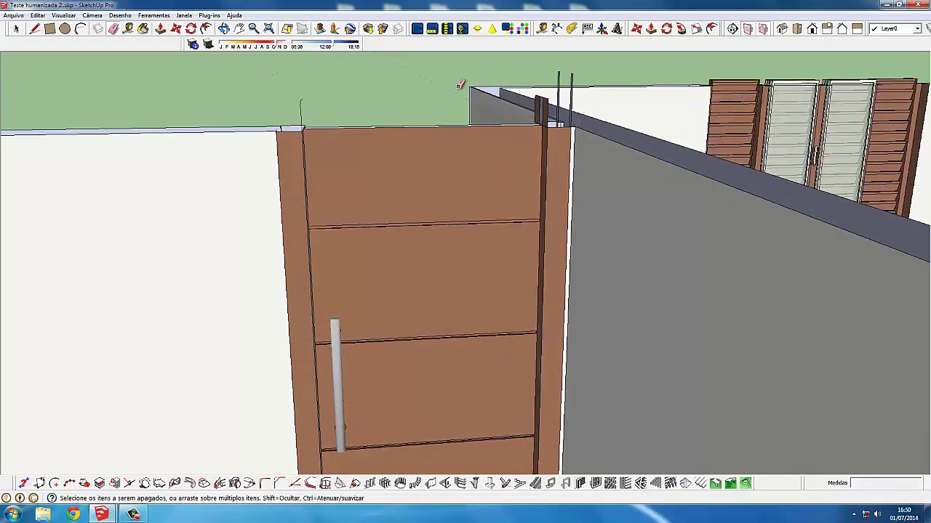
{"action": "middle_click_drag", "start_coordinate": [458, 84], "coordinate": [250, 85]}
{"action": "left_click_drag", "start_coordinate": [274, 82], "coordinate": [215, 60]}
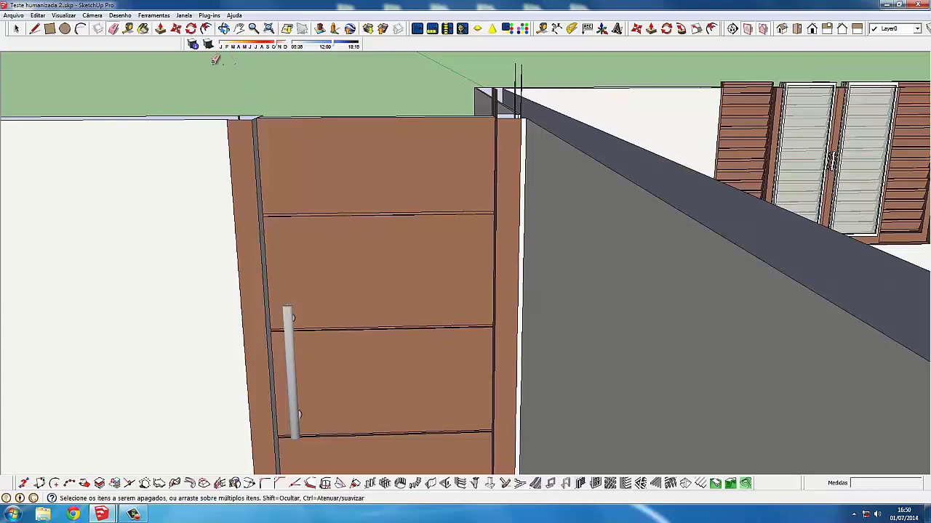
Erase the thin leftover vertical post and zoom out to see the whole house
{"action": "middle_click_drag", "start_coordinate": [396, 67], "coordinate": [249, 93]}
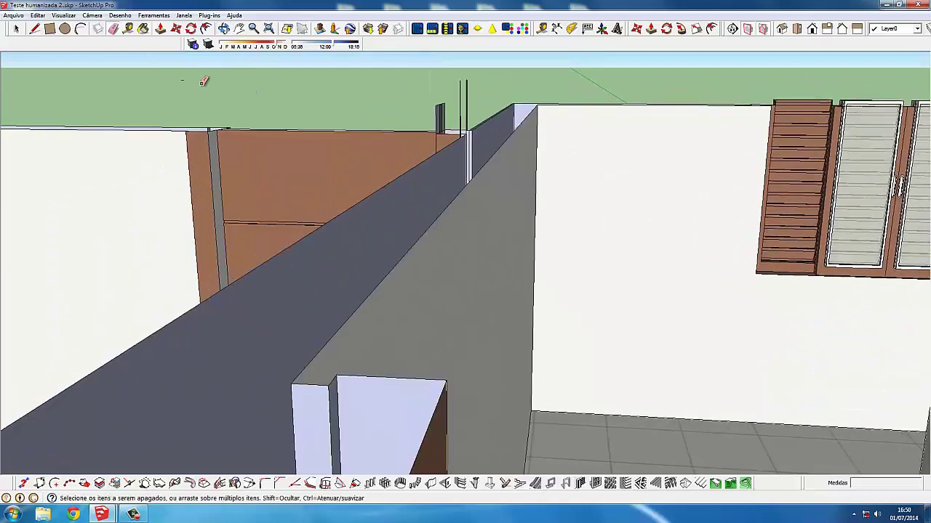
{"action": "scroll", "coordinate": [410, 103], "scroll_direction": "up", "scroll_amount": 1}
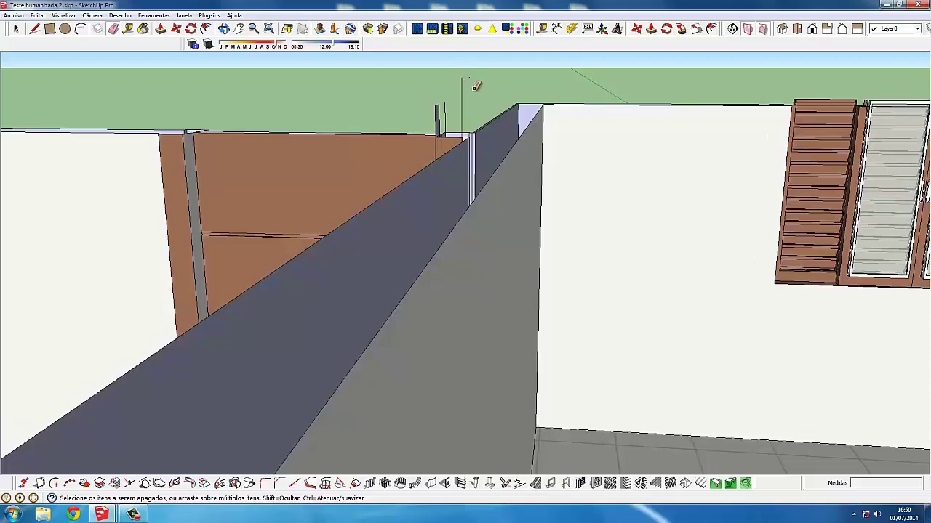
{"action": "scroll", "coordinate": [457, 85], "scroll_direction": "up", "scroll_amount": 1}
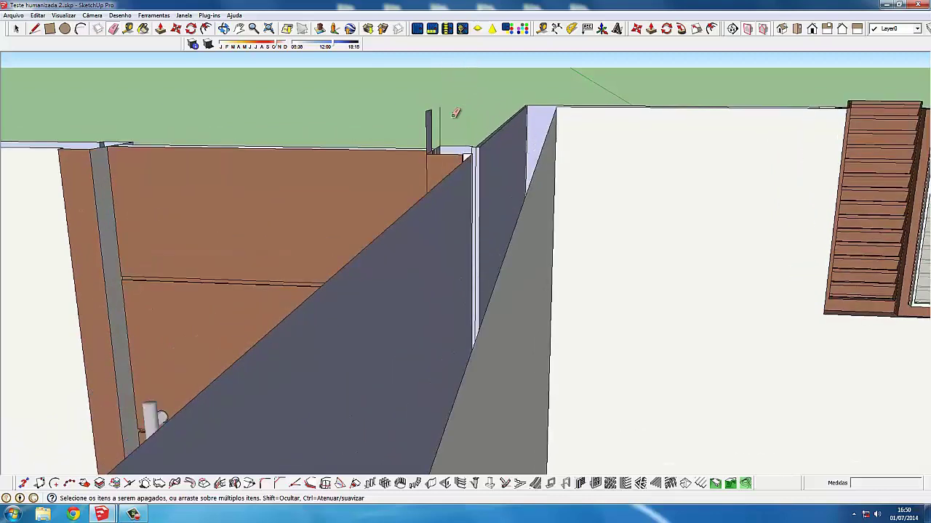
{"action": "left_click", "coordinate": [429, 117]}
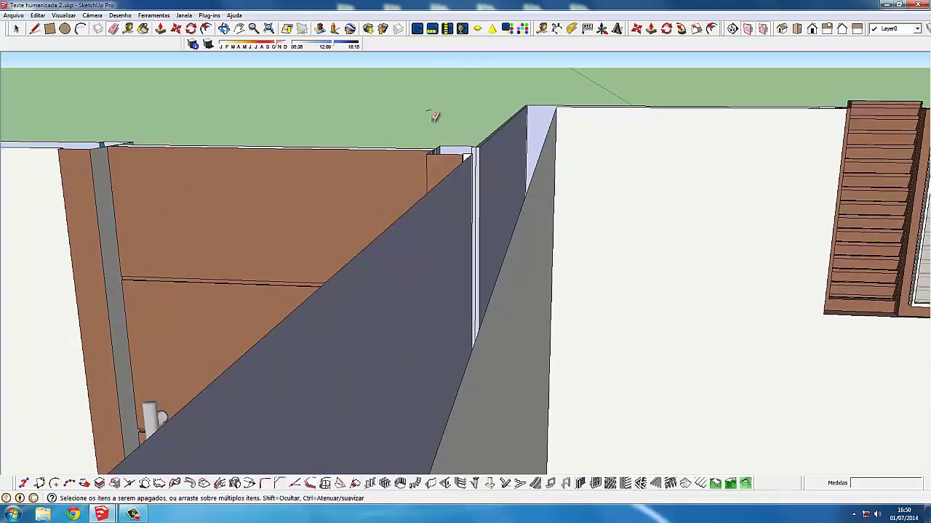
{"action": "middle_click_drag", "start_coordinate": [425, 109], "coordinate": [69, 158]}
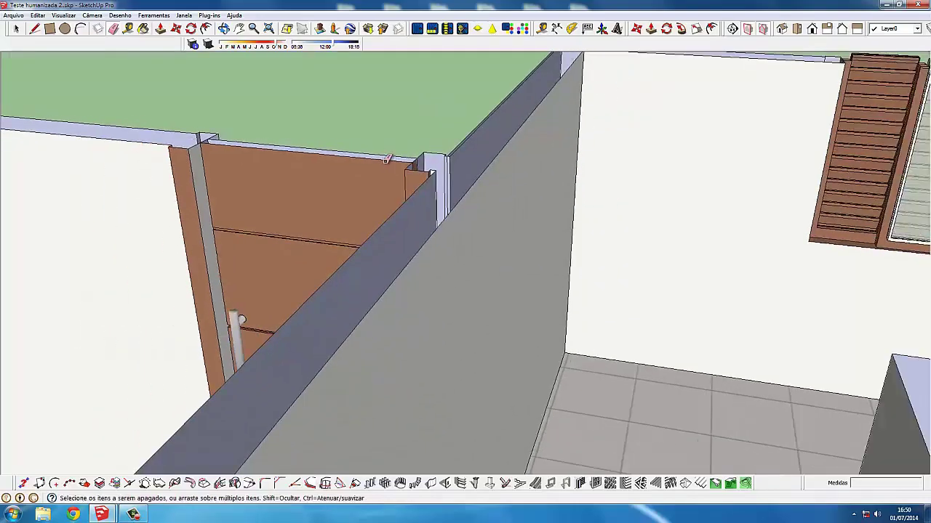
{"action": "scroll", "coordinate": [431, 131], "scroll_direction": "down", "scroll_amount": 5}
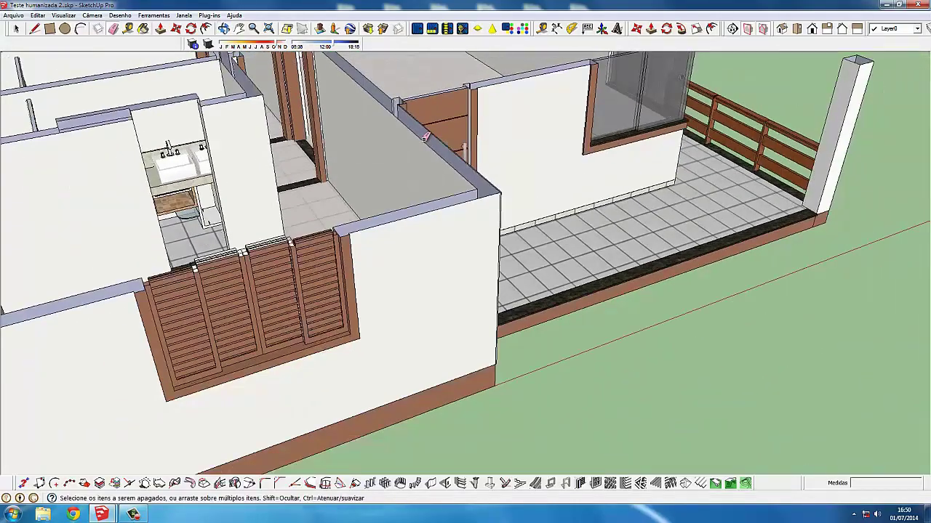
{"action": "middle_click_drag", "start_coordinate": [431, 131], "coordinate": [336, 188]}
{"action": "scroll", "coordinate": [336, 188], "scroll_direction": "down", "scroll_amount": 3}
Check the plan from Top view in parallel projection, then return to perspective and zoom in
{"action": "scroll", "coordinate": [337, 187], "scroll_direction": "down", "scroll_amount": 2}
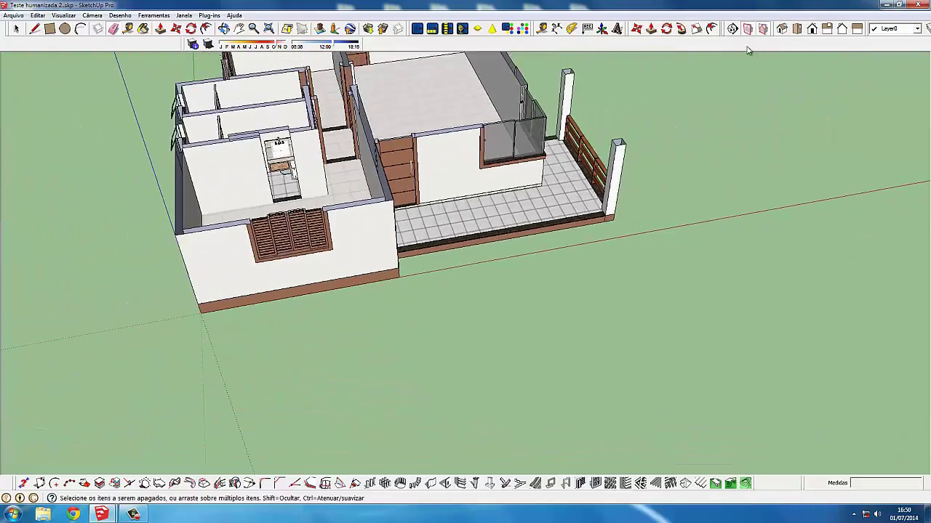
{"action": "left_click", "coordinate": [797, 28]}
{"action": "scroll", "coordinate": [505, 169], "scroll_direction": "down", "scroll_amount": 2}
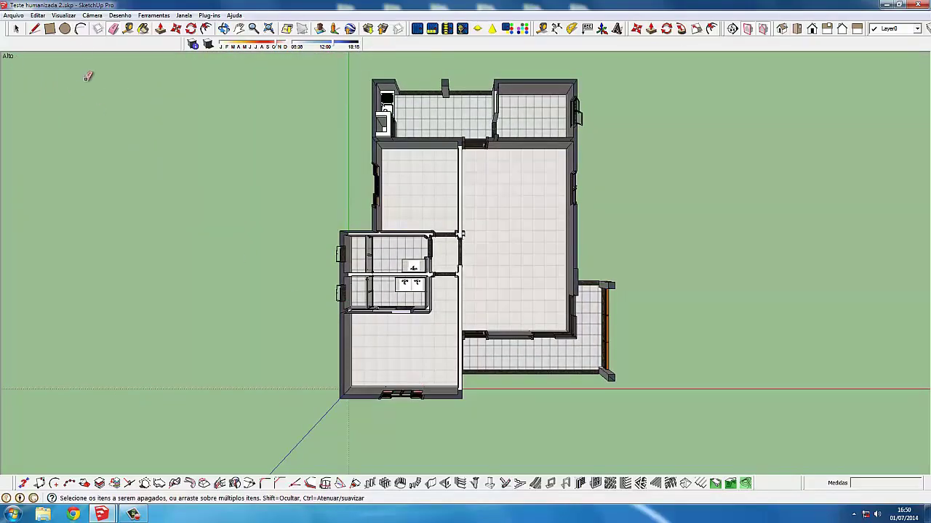
{"action": "left_click", "coordinate": [91, 15]}
{"action": "left_click", "coordinate": [113, 62]}
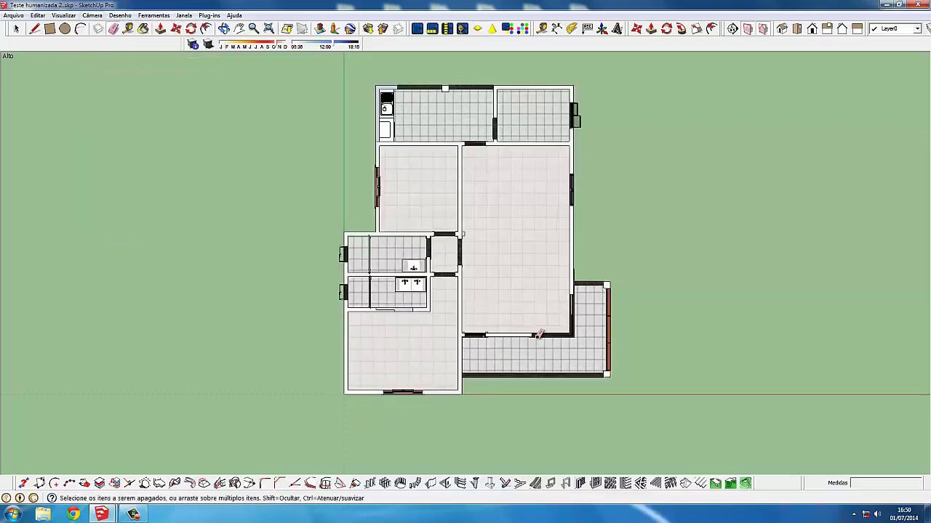
{"action": "left_click", "coordinate": [92, 16]}
{"action": "left_click", "coordinate": [113, 73]}
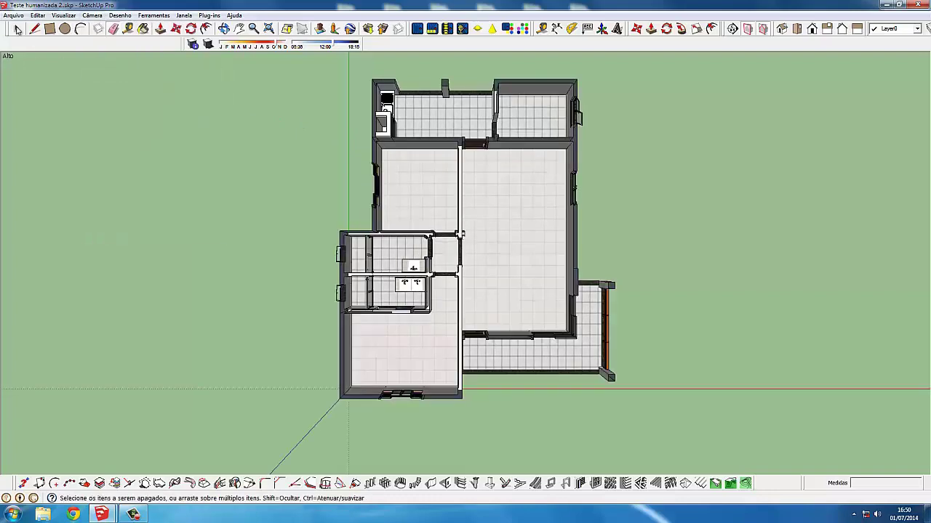
{"action": "scroll", "coordinate": [309, 357], "scroll_direction": "up", "scroll_amount": 2}
{"action": "scroll", "coordinate": [349, 361], "scroll_direction": "up", "scroll_amount": 2}
Cap the wall top at the outer wall corner with a white face
{"action": "middle_click_drag", "start_coordinate": [349, 362], "coordinate": [400, 266]}
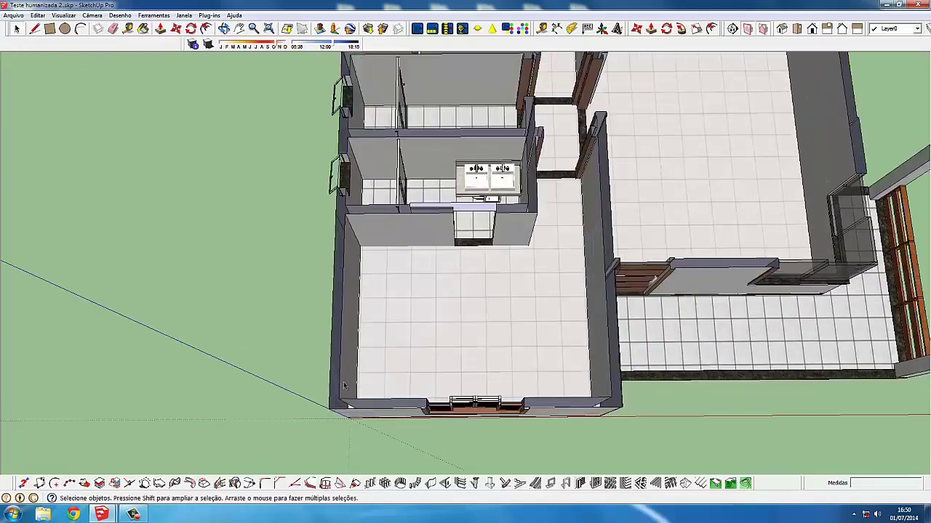
{"action": "scroll", "coordinate": [541, 69], "scroll_direction": "up", "scroll_amount": 2}
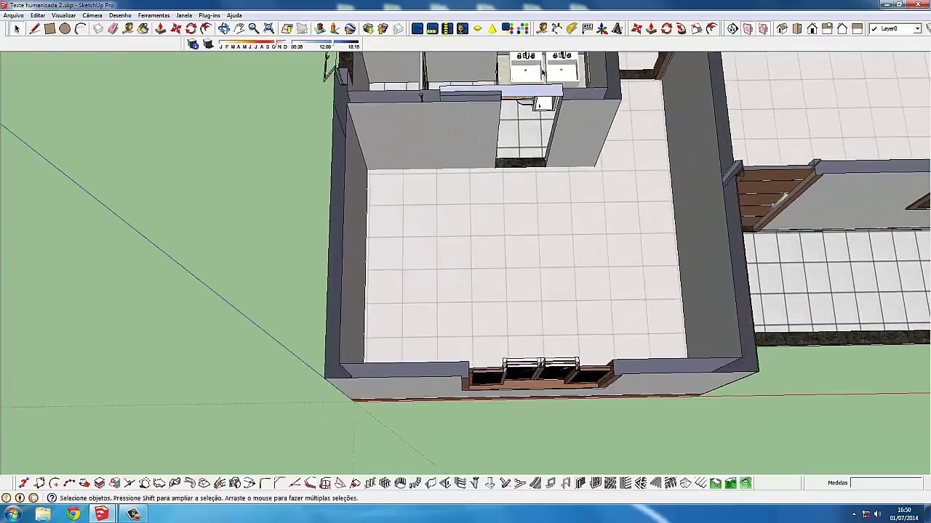
{"action": "left_click", "coordinate": [34, 29]}
{"action": "scroll", "coordinate": [318, 375], "scroll_direction": "up", "scroll_amount": 3}
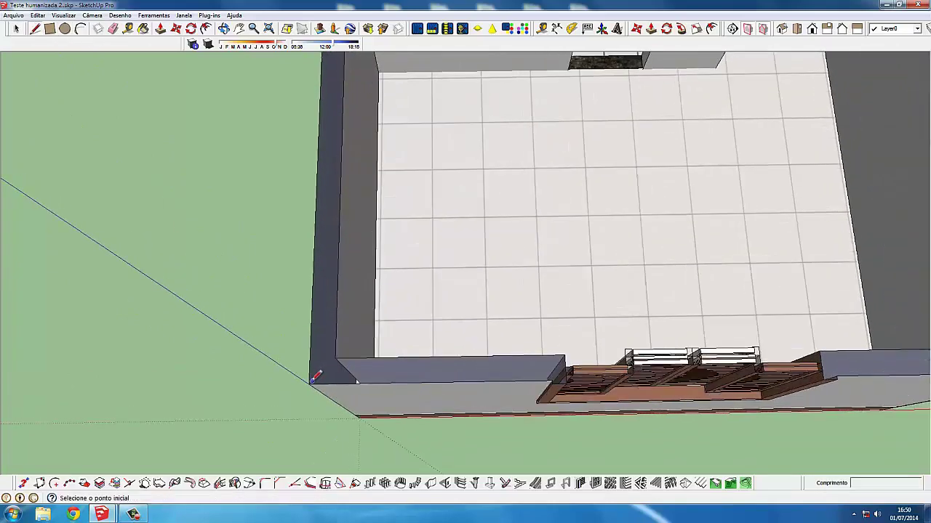
{"action": "left_click", "coordinate": [310, 383]}
{"action": "left_click", "coordinate": [335, 357]}
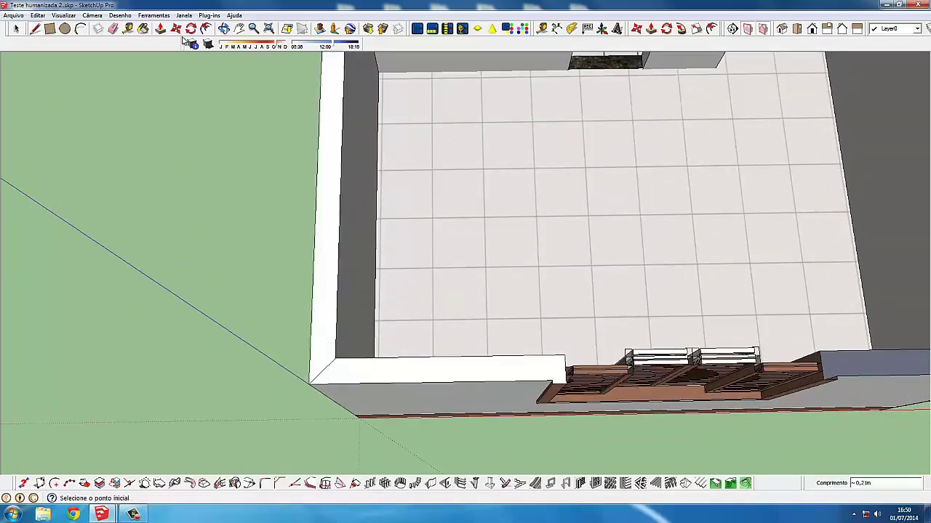
Close the front wall's open top with a white face
{"action": "left_click", "coordinate": [113, 28]}
{"action": "mouse_move", "coordinate": [328, 357]}
{"action": "middle_mouse_down"}
{"action": "mouse_move", "coordinate": [516, 347]}
{"action": "mouse_move", "coordinate": [360, 314]}
{"action": "middle_mouse_up"}
{"action": "left_click", "coordinate": [34, 29]}
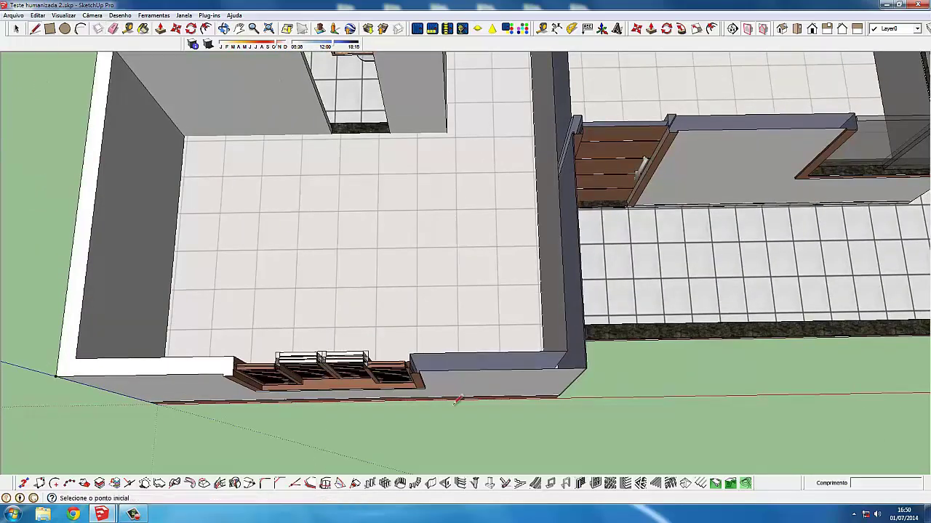
{"action": "scroll", "coordinate": [411, 329], "scroll_direction": "up", "scroll_amount": 2}
{"action": "left_click", "coordinate": [399, 340]}
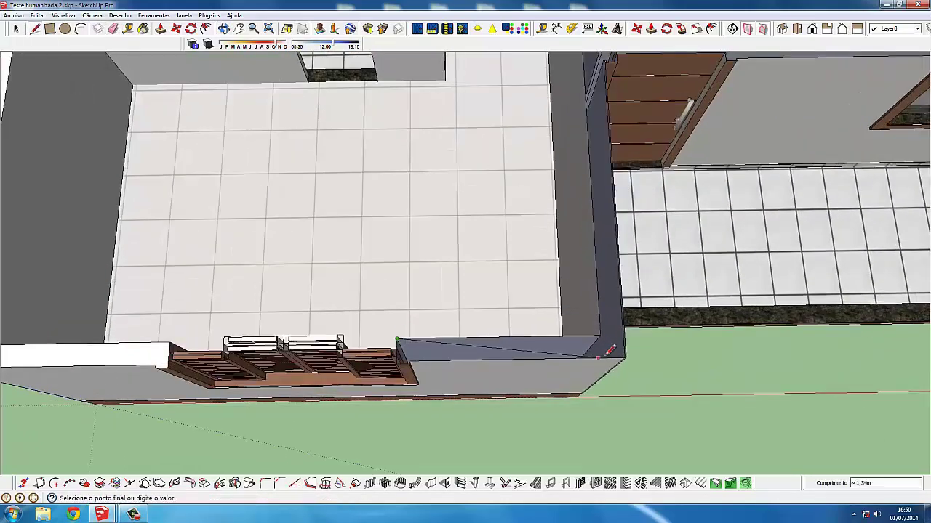
{"action": "left_click", "coordinate": [404, 358]}
Close the wall top beside the bench with a face
{"action": "scroll", "coordinate": [459, 338], "scroll_direction": "down", "scroll_amount": 1}
{"action": "scroll", "coordinate": [460, 340], "scroll_direction": "up", "scroll_amount": 1}
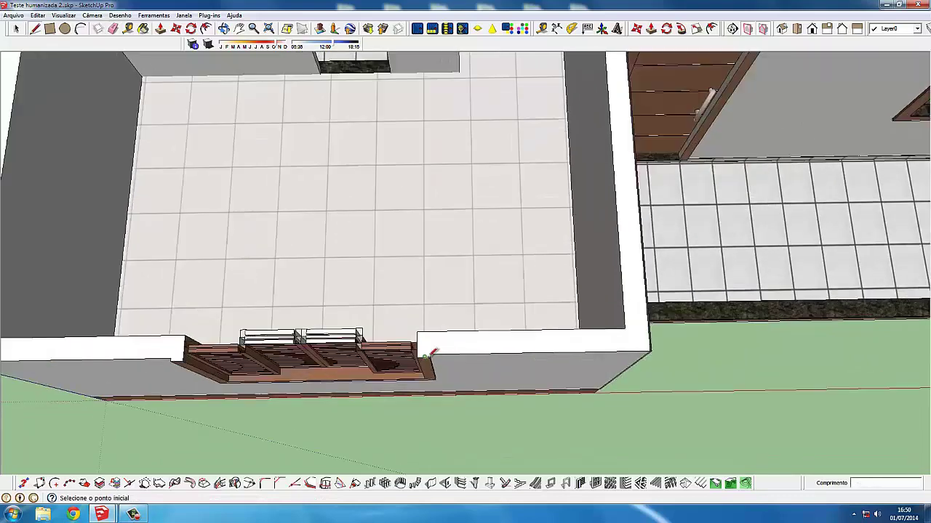
{"action": "scroll", "coordinate": [432, 353], "scroll_direction": "up", "scroll_amount": 1}
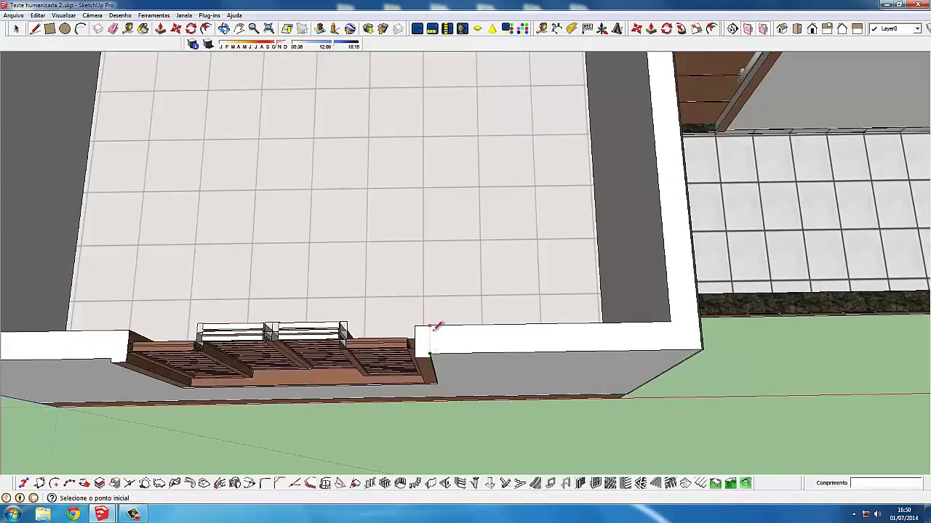
{"action": "scroll", "coordinate": [429, 345], "scroll_direction": "down", "scroll_amount": 1}
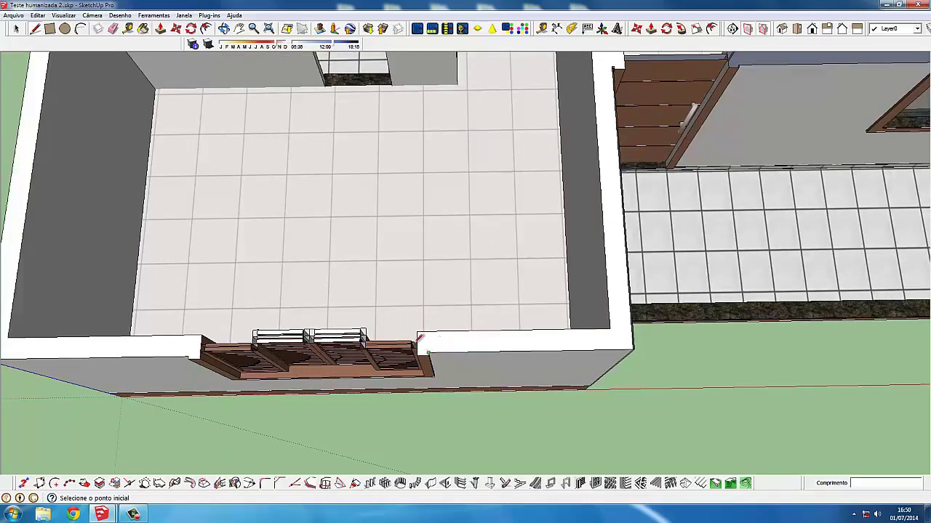
{"action": "scroll", "coordinate": [428, 344], "scroll_direction": "down", "scroll_amount": 1}
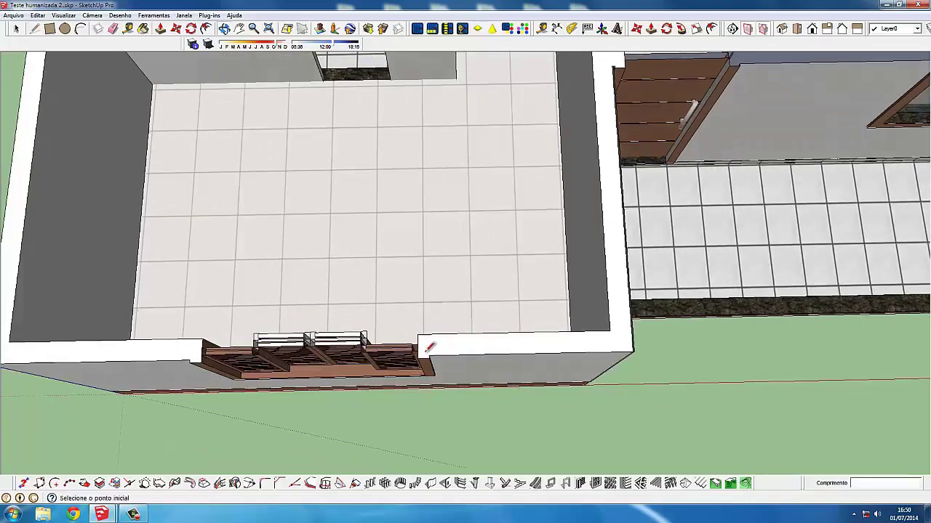
{"action": "scroll", "coordinate": [430, 344], "scroll_direction": "up", "scroll_amount": 2}
{"action": "scroll", "coordinate": [432, 342], "scroll_direction": "down", "scroll_amount": 1}
{"action": "scroll", "coordinate": [435, 339], "scroll_direction": "up", "scroll_amount": 1}
{"action": "scroll", "coordinate": [437, 327], "scroll_direction": "down", "scroll_amount": 1}
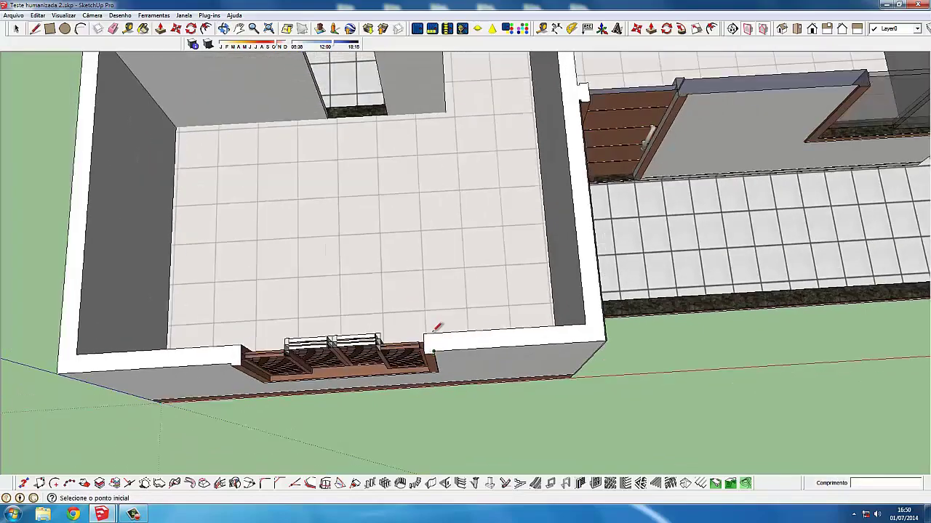
{"action": "scroll", "coordinate": [493, 266], "scroll_direction": "down", "scroll_amount": 1}
{"action": "scroll", "coordinate": [504, 259], "scroll_direction": "up", "scroll_amount": 1}
{"action": "scroll", "coordinate": [530, 279], "scroll_direction": "up", "scroll_amount": 2}
{"action": "scroll", "coordinate": [531, 278], "scroll_direction": "up", "scroll_amount": 1}
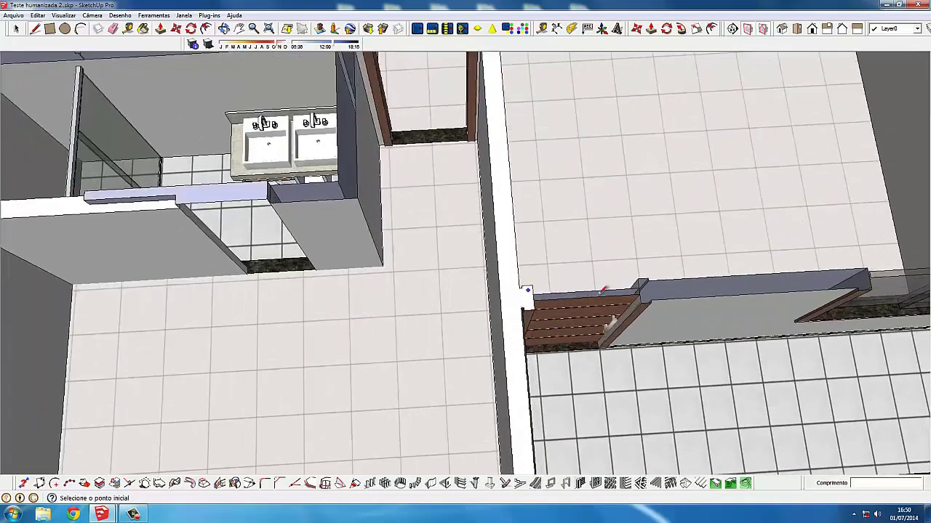
{"action": "scroll", "coordinate": [527, 291], "scroll_direction": "up", "scroll_amount": 1}
{"action": "scroll", "coordinate": [538, 306], "scroll_direction": "up", "scroll_amount": 1}
{"action": "scroll", "coordinate": [574, 328], "scroll_direction": "up", "scroll_amount": 1}
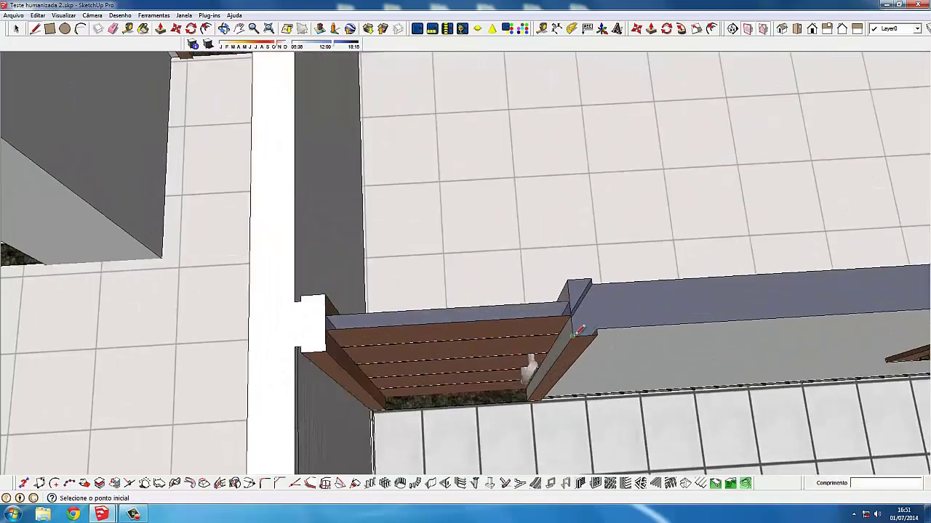
{"action": "left_click", "coordinate": [574, 335]}
{"action": "left_click", "coordinate": [573, 280]}
Start lines at the window and door wall corners inside the room, cancelling both
{"action": "scroll", "coordinate": [605, 294], "scroll_direction": "down", "scroll_amount": 1}
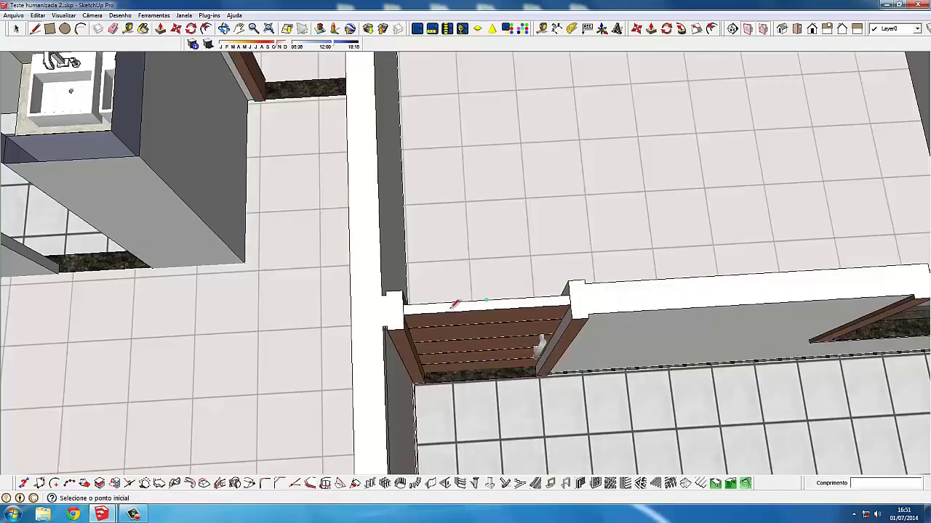
{"action": "scroll", "coordinate": [493, 295], "scroll_direction": "down", "scroll_amount": 1}
{"action": "scroll", "coordinate": [495, 290], "scroll_direction": "down", "scroll_amount": 2}
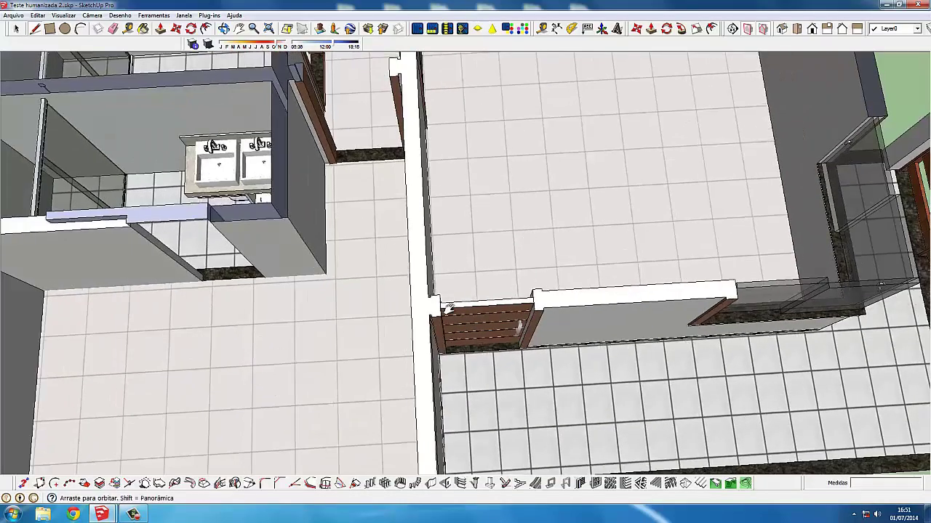
{"action": "middle_click_drag", "start_coordinate": [258, 354], "coordinate": [584, 371]}
{"action": "scroll", "coordinate": [644, 320], "scroll_direction": "up", "scroll_amount": 2}
{"action": "scroll", "coordinate": [644, 337], "scroll_direction": "up", "scroll_amount": 1}
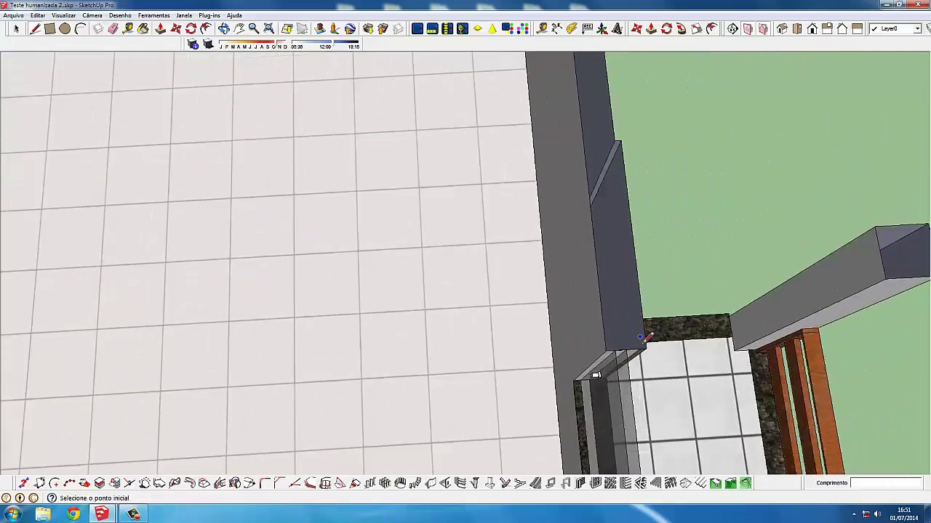
{"action": "middle_click_drag", "start_coordinate": [645, 347], "coordinate": [613, 285]}
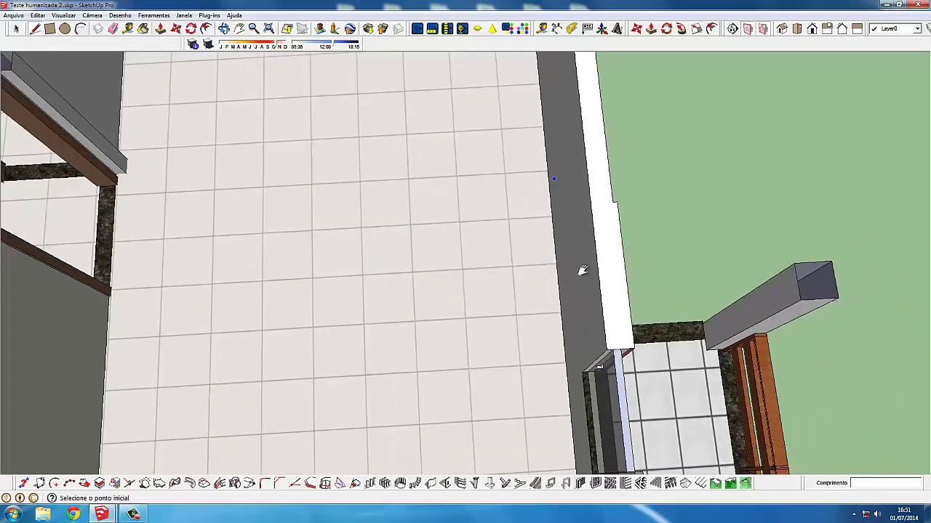
{"action": "scroll", "coordinate": [616, 280], "scroll_direction": "down", "scroll_amount": 2}
{"action": "scroll", "coordinate": [625, 262], "scroll_direction": "down", "scroll_amount": 1}
{"action": "scroll", "coordinate": [632, 247], "scroll_direction": "up", "scroll_amount": 2}
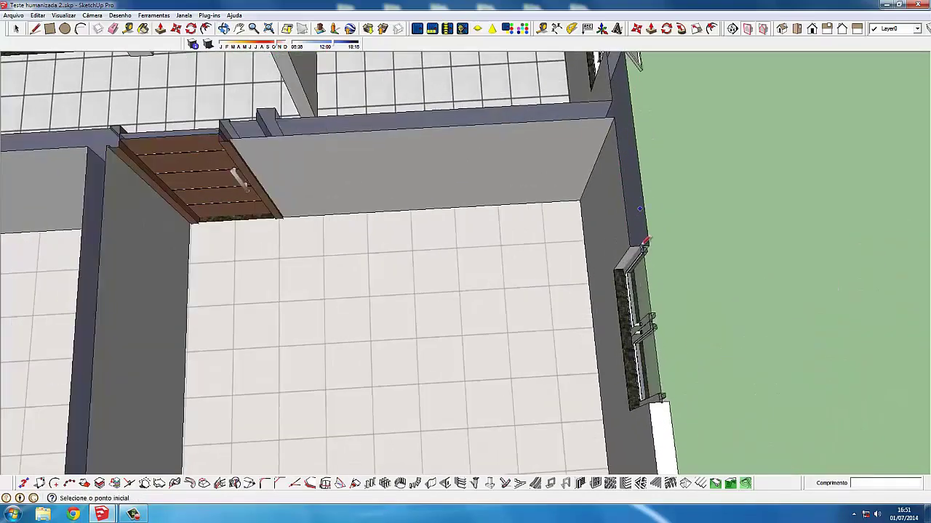
{"action": "scroll", "coordinate": [636, 239], "scroll_direction": "up", "scroll_amount": 2}
{"action": "scroll", "coordinate": [658, 235], "scroll_direction": "down", "scroll_amount": 2}
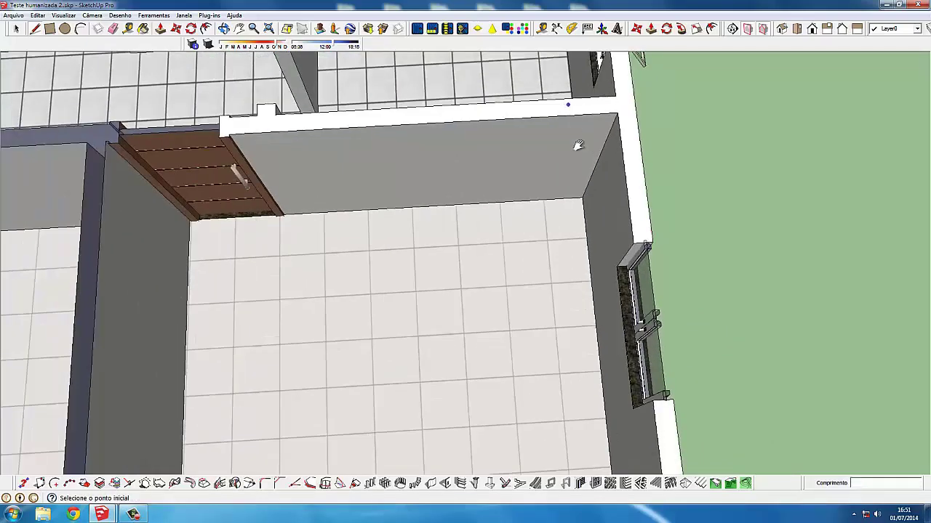
{"action": "scroll", "coordinate": [658, 233], "scroll_direction": "down", "scroll_amount": 2}
{"action": "scroll", "coordinate": [658, 231], "scroll_direction": "up", "scroll_amount": 1}
{"action": "scroll", "coordinate": [659, 228], "scroll_direction": "up", "scroll_amount": 2}
{"action": "scroll", "coordinate": [659, 227], "scroll_direction": "up", "scroll_amount": 1}
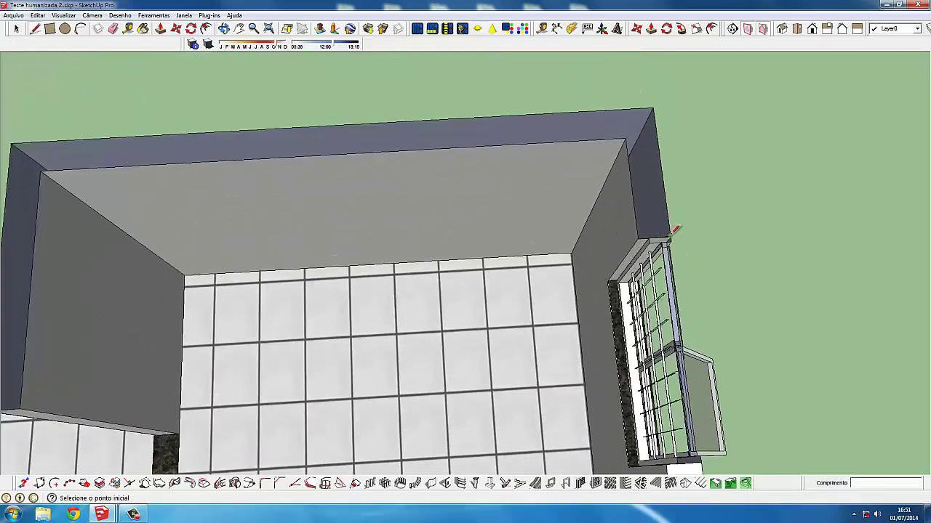
{"action": "left_click", "coordinate": [654, 230]}
{"action": "key", "text": "Escape"}
{"action": "scroll", "coordinate": [644, 231], "scroll_direction": "down", "scroll_amount": 2}
{"action": "scroll", "coordinate": [658, 185], "scroll_direction": "down", "scroll_amount": 2}
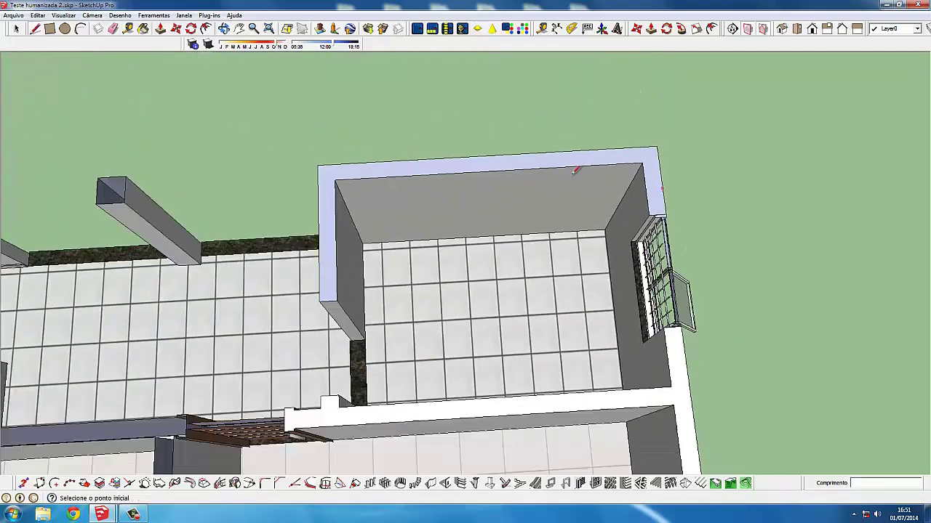
{"action": "scroll", "coordinate": [364, 213], "scroll_direction": "up", "scroll_amount": 3}
{"action": "scroll", "coordinate": [364, 213], "scroll_direction": "up", "scroll_amount": 1}
{"action": "scroll", "coordinate": [335, 136], "scroll_direction": "up", "scroll_amount": 2}
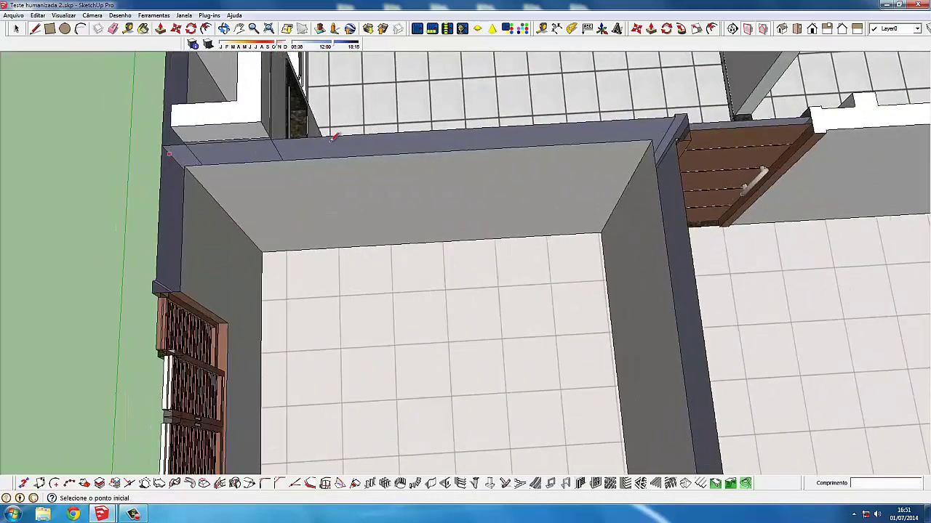
{"action": "scroll", "coordinate": [670, 131], "scroll_direction": "up", "scroll_amount": 1}
{"action": "scroll", "coordinate": [727, 139], "scroll_direction": "up", "scroll_amount": 1}
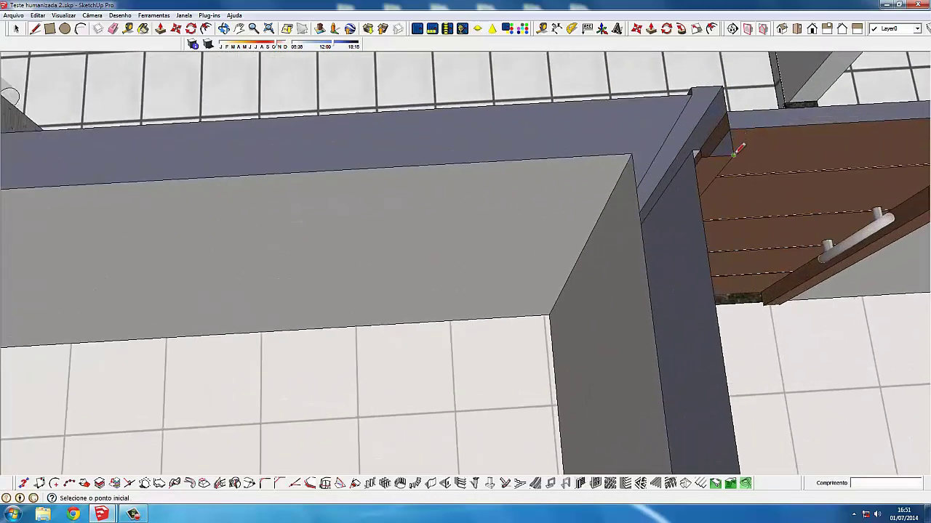
{"action": "left_click", "coordinate": [732, 155]}
{"action": "scroll", "coordinate": [727, 81], "scroll_direction": "down", "scroll_amount": 2}
{"action": "scroll", "coordinate": [706, 101], "scroll_direction": "down", "scroll_amount": 2}
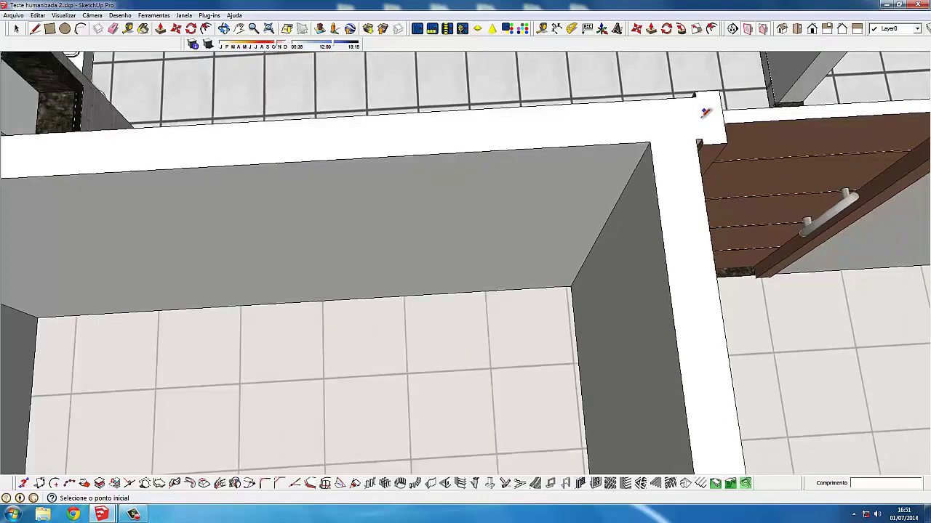
{"action": "key", "text": "Escape"}
{"action": "scroll", "coordinate": [342, 160], "scroll_direction": "down", "scroll_amount": 2}
{"action": "scroll", "coordinate": [90, 97], "scroll_direction": "down", "scroll_amount": 3}
{"action": "scroll", "coordinate": [162, 119], "scroll_direction": "up", "scroll_amount": 2}
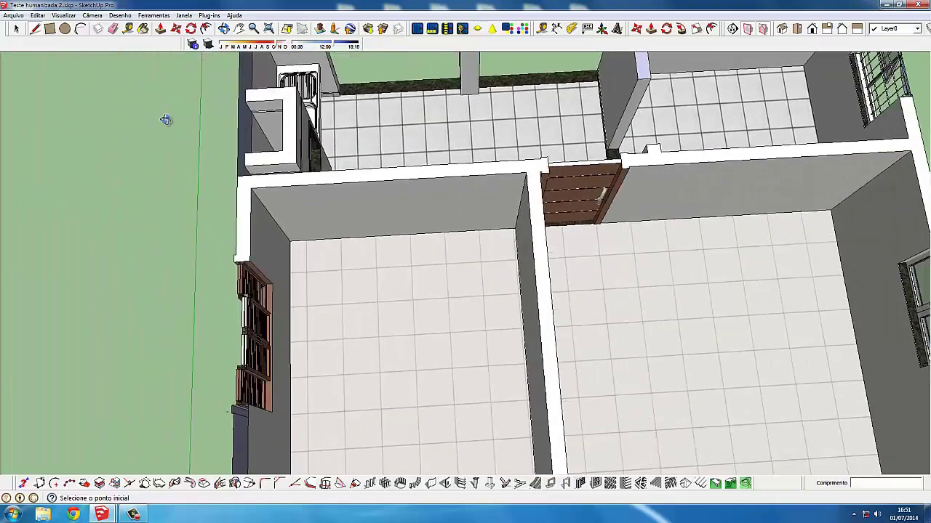
Orbit to a steep top-down view of the outdoor sink corner
{"action": "mouse_move", "coordinate": [162, 118]}
{"action": "middle_mouse_down"}
{"action": "mouse_move", "coordinate": [291, 109]}
{"action": "mouse_move", "coordinate": [254, 154]}
{"action": "mouse_move", "coordinate": [295, 141]}
{"action": "middle_mouse_up"}
{"action": "scroll", "coordinate": [297, 140], "scroll_direction": "up", "scroll_amount": 1}
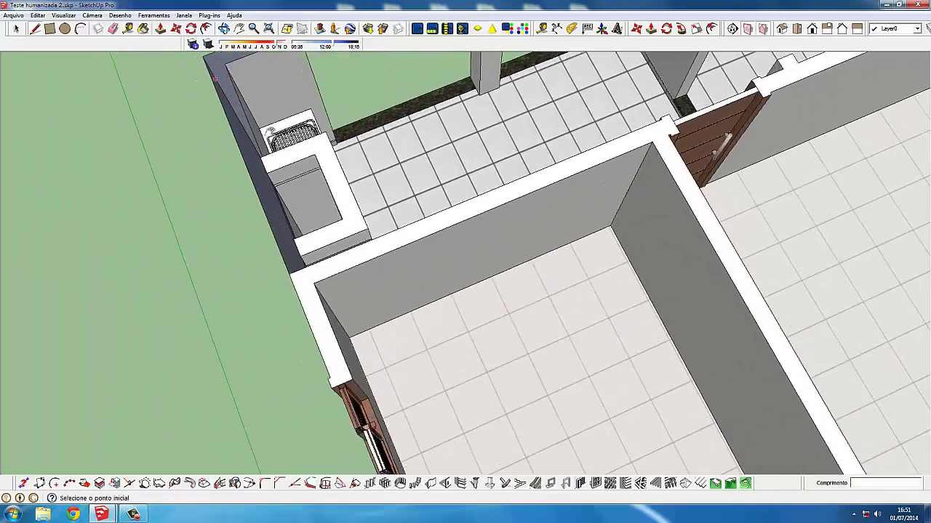
{"action": "scroll", "coordinate": [298, 138], "scroll_direction": "up", "scroll_amount": 2}
{"action": "scroll", "coordinate": [298, 138], "scroll_direction": "up", "scroll_amount": 2}
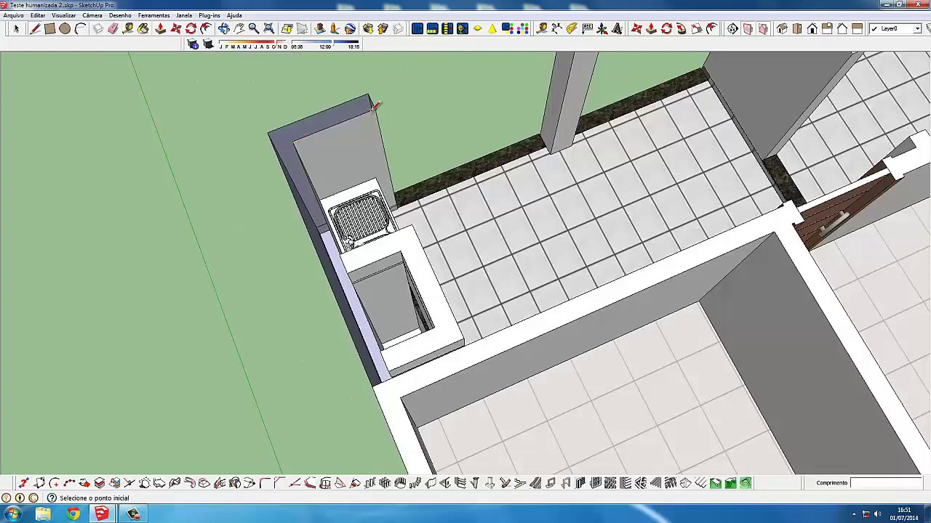
{"action": "mouse_move", "coordinate": [372, 94]}
{"action": "middle_mouse_down"}
{"action": "mouse_move", "coordinate": [376, 179]}
{"action": "mouse_move", "coordinate": [341, 138]}
{"action": "middle_mouse_up"}
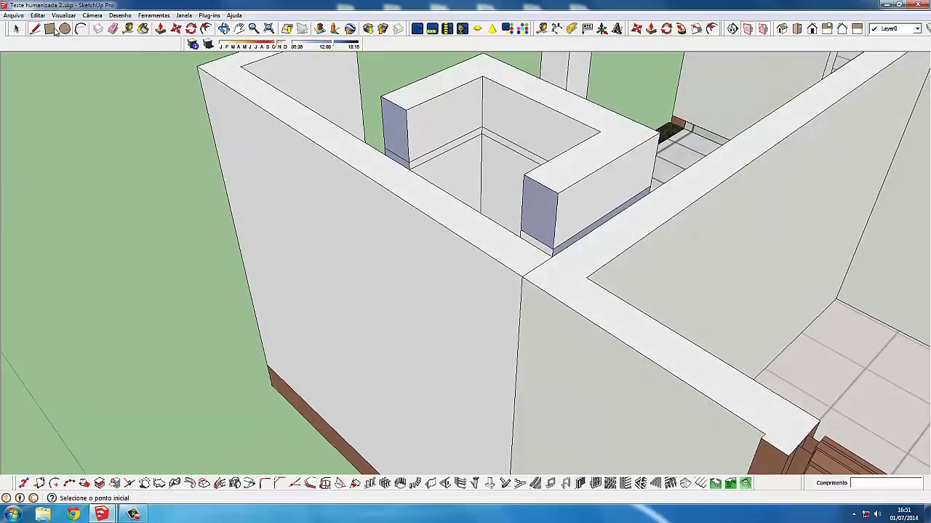
Delete the U-shaped countertop group, front blue box and back counter panel
{"action": "left_click", "coordinate": [18, 28]}
{"action": "mouse_move", "coordinate": [326, 181]}
{"action": "middle_mouse_down"}
{"action": "mouse_move", "coordinate": [482, 219]}
{"action": "mouse_move", "coordinate": [446, 197]}
{"action": "mouse_move", "coordinate": [536, 175]}
{"action": "middle_mouse_up"}
{"action": "left_click", "coordinate": [482, 219]}
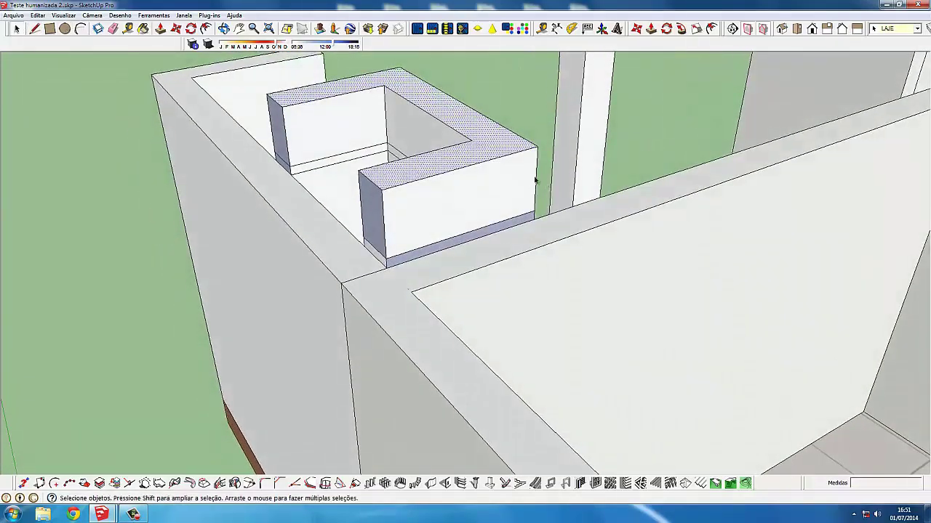
{"action": "key", "text": "Delete"}
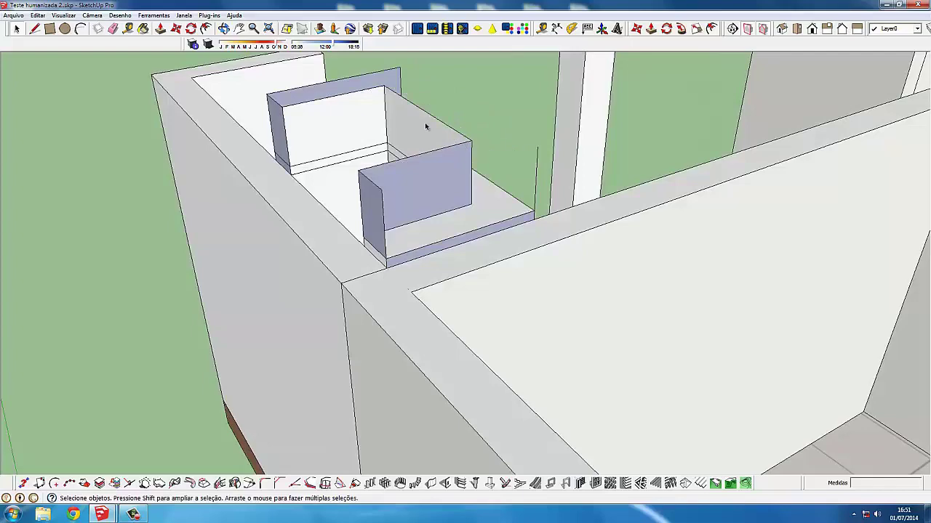
{"action": "left_click", "coordinate": [426, 127]}
{"action": "key", "text": "Delete"}
{"action": "left_click", "coordinate": [374, 86]}
{"action": "middle_click_drag", "start_coordinate": [399, 87], "coordinate": [415, 94]}
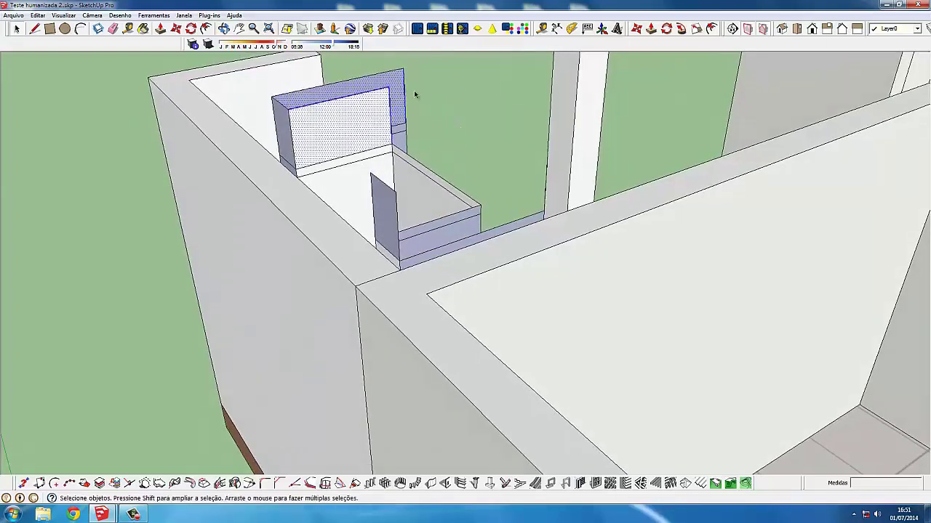
{"action": "key", "text": "Delete"}
{"action": "mouse_move", "coordinate": [397, 141]}
{"action": "middle_mouse_down"}
{"action": "mouse_move", "coordinate": [417, 144]}
{"action": "mouse_move", "coordinate": [418, 174]}
{"action": "middle_mouse_up"}
{"action": "left_click", "coordinate": [399, 136]}
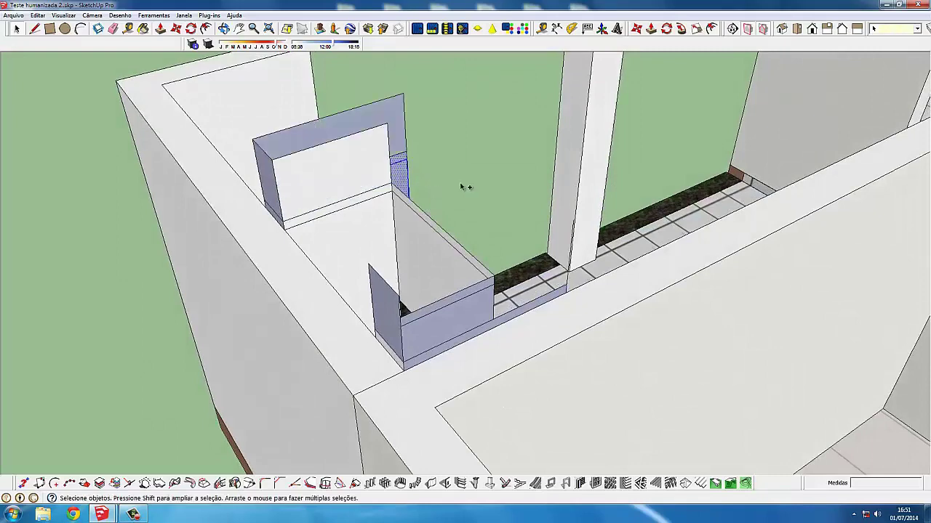
{"action": "key", "text": "ctrl+z"}
{"action": "key", "text": "ctrl+z"}
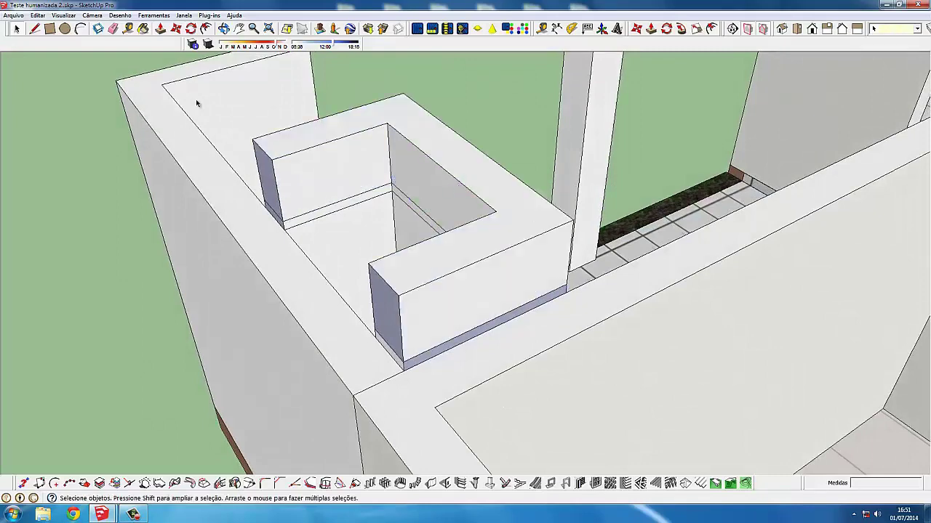
Push the U-shaped wall top down and close it with a white face
{"action": "left_click", "coordinate": [158, 32]}
{"action": "scroll", "coordinate": [254, 208], "scroll_direction": "up", "scroll_amount": 2}
{"action": "mouse_move", "coordinate": [254, 208]}
{"action": "left_mouse_down"}
{"action": "mouse_move", "coordinate": [249, 216]}
{"action": "mouse_move", "coordinate": [286, 227]}
{"action": "left_mouse_up"}
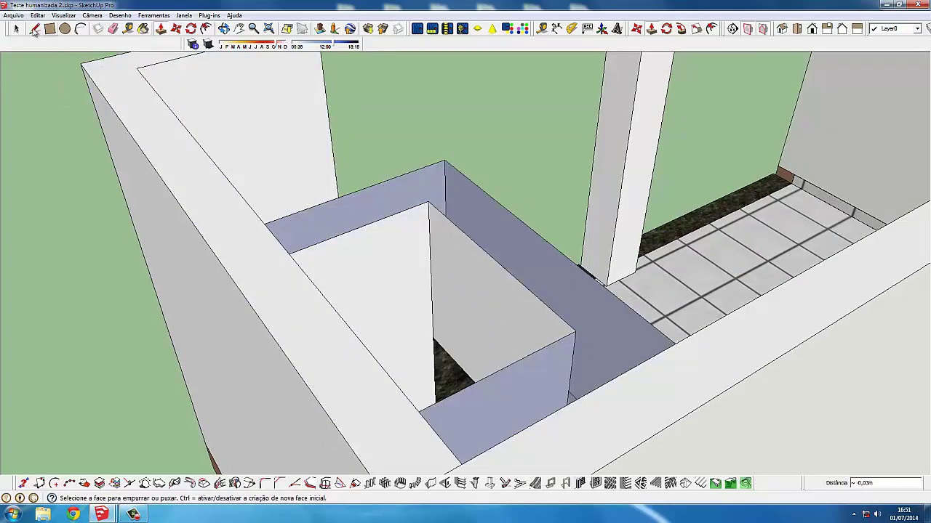
{"action": "left_click", "coordinate": [34, 29]}
{"action": "scroll", "coordinate": [292, 248], "scroll_direction": "up", "scroll_amount": 1}
{"action": "left_click", "coordinate": [291, 254]}
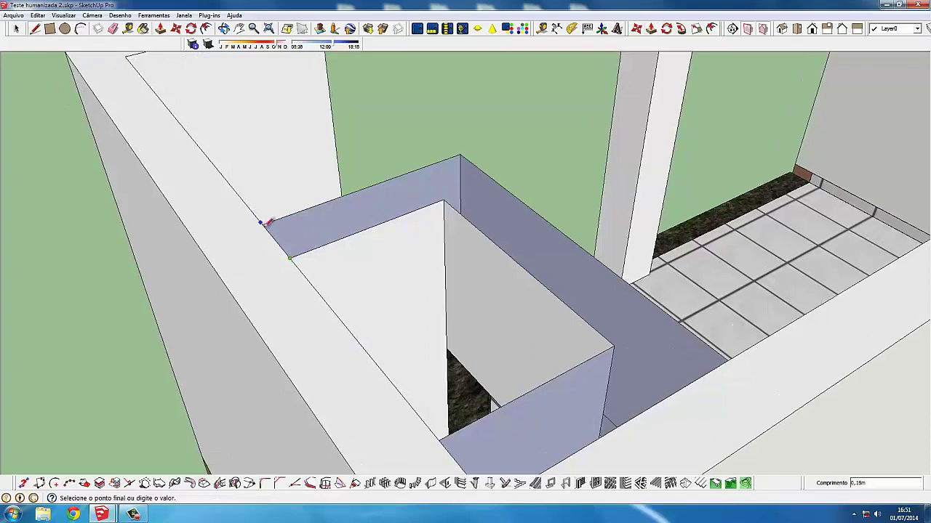
{"action": "left_click", "coordinate": [262, 225]}
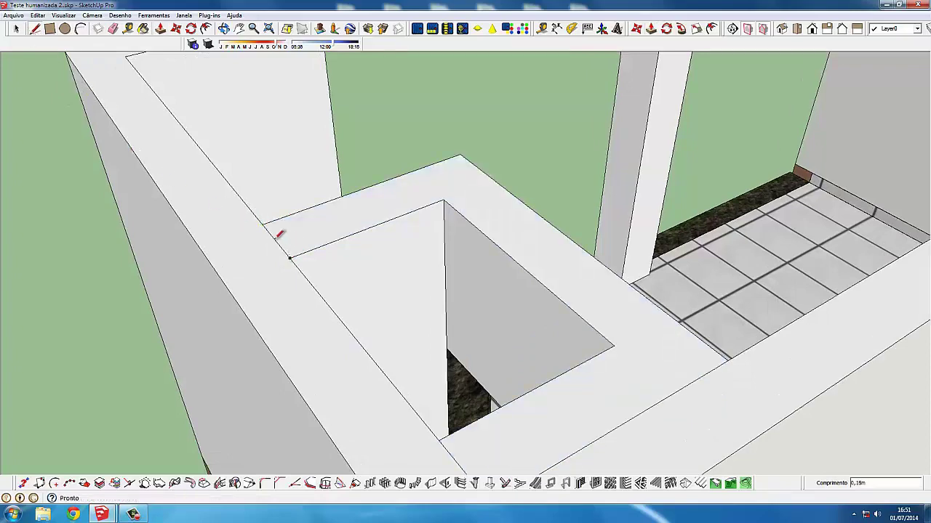
{"action": "left_click", "coordinate": [16, 31]}
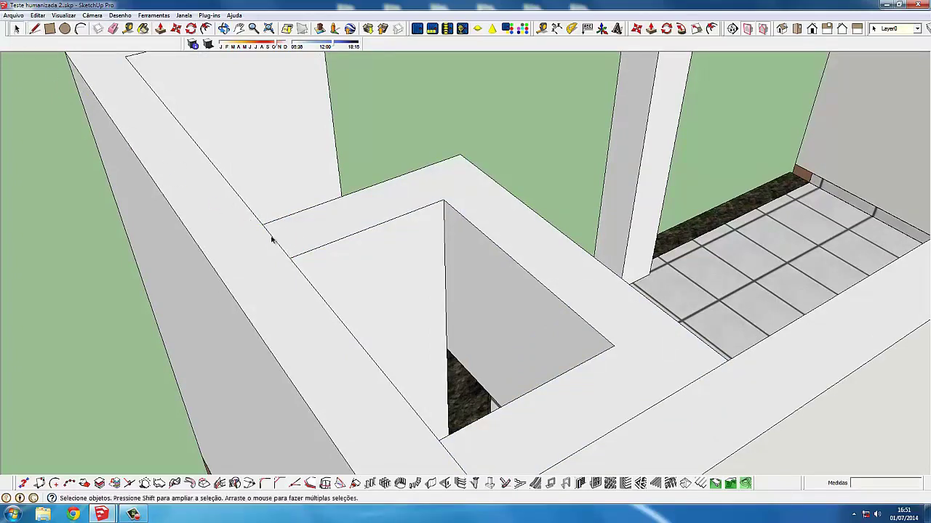
{"action": "scroll", "coordinate": [271, 240], "scroll_direction": "down", "scroll_amount": 3}
{"action": "scroll", "coordinate": [364, 356], "scroll_direction": "up", "scroll_amount": 3}
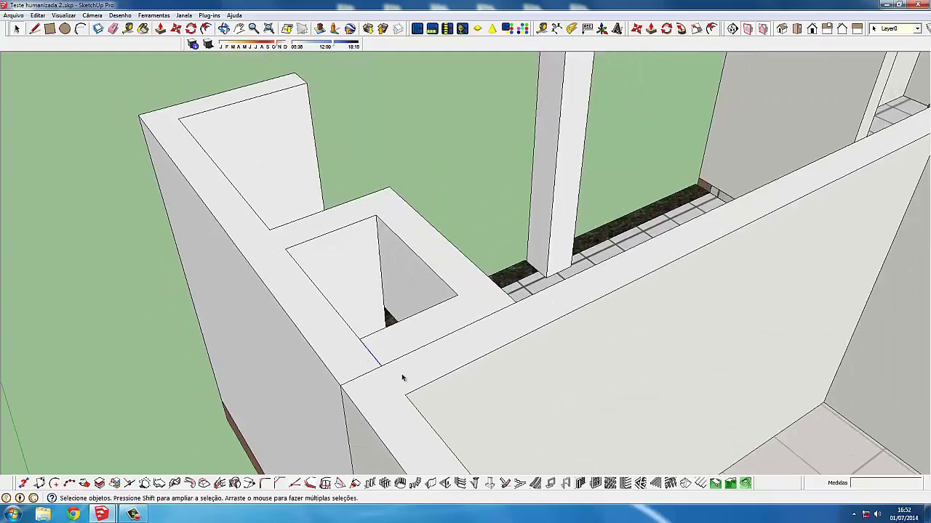
{"action": "left_click", "coordinate": [386, 374]}
{"action": "scroll", "coordinate": [373, 367], "scroll_direction": "down", "scroll_amount": 1}
{"action": "scroll", "coordinate": [508, 154], "scroll_direction": "up", "scroll_amount": 2}
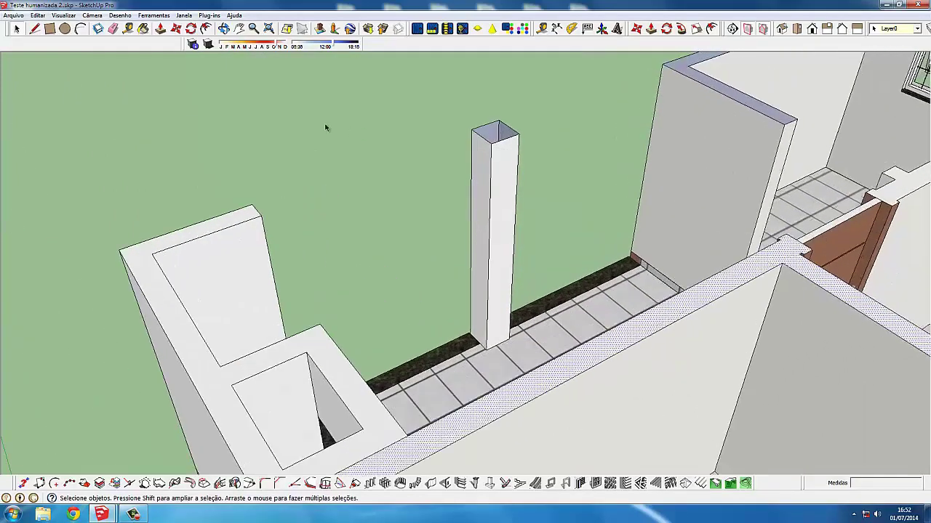
{"action": "left_click", "coordinate": [34, 28]}
{"action": "scroll", "coordinate": [498, 123], "scroll_direction": "up", "scroll_amount": 2}
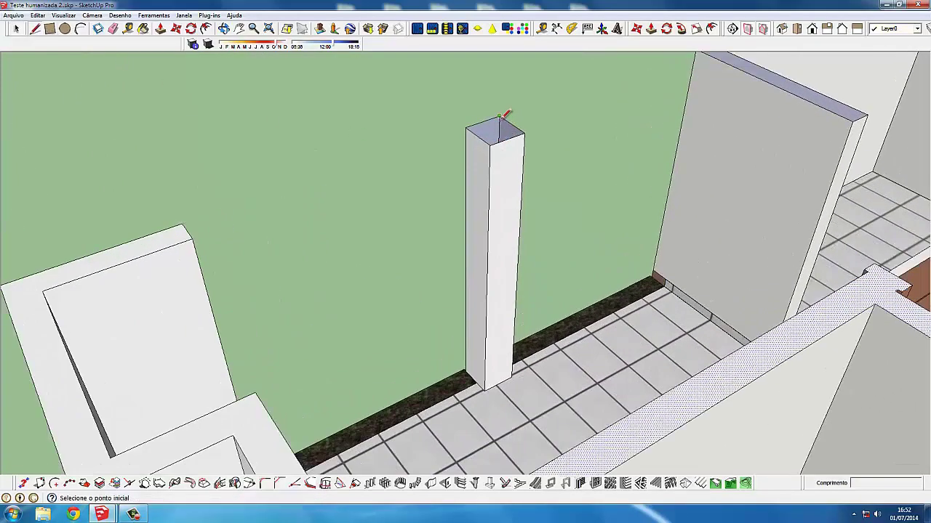
{"action": "left_click", "coordinate": [498, 117]}
{"action": "key", "text": "Escape"}
{"action": "scroll", "coordinate": [528, 126], "scroll_direction": "down", "scroll_amount": 2}
{"action": "mouse_move", "coordinate": [527, 126]}
{"action": "middle_mouse_down"}
{"action": "mouse_move", "coordinate": [613, 212]}
{"action": "mouse_move", "coordinate": [769, 145]}
{"action": "middle_mouse_up"}
{"action": "scroll", "coordinate": [582, 181], "scroll_direction": "up", "scroll_amount": 3}
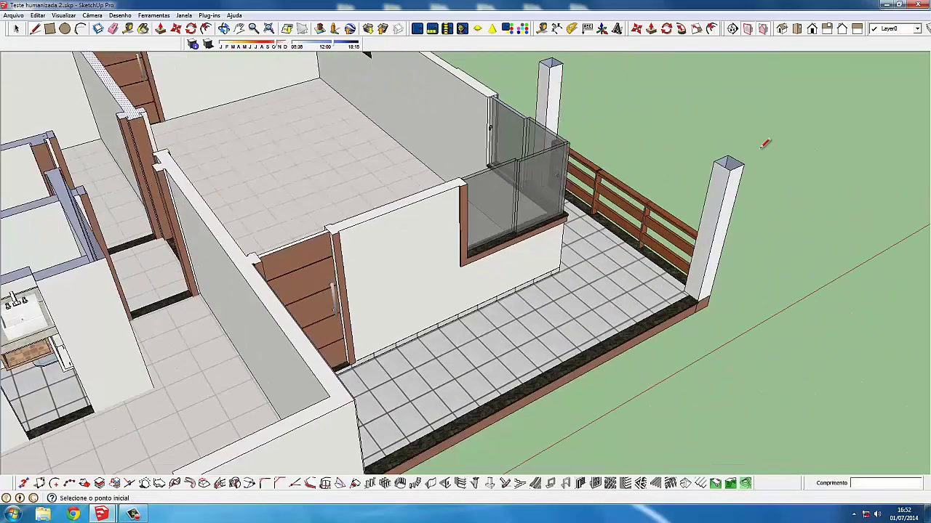
{"action": "scroll", "coordinate": [727, 163], "scroll_direction": "up", "scroll_amount": 3}
{"action": "scroll", "coordinate": [749, 169], "scroll_direction": "up", "scroll_amount": 2}
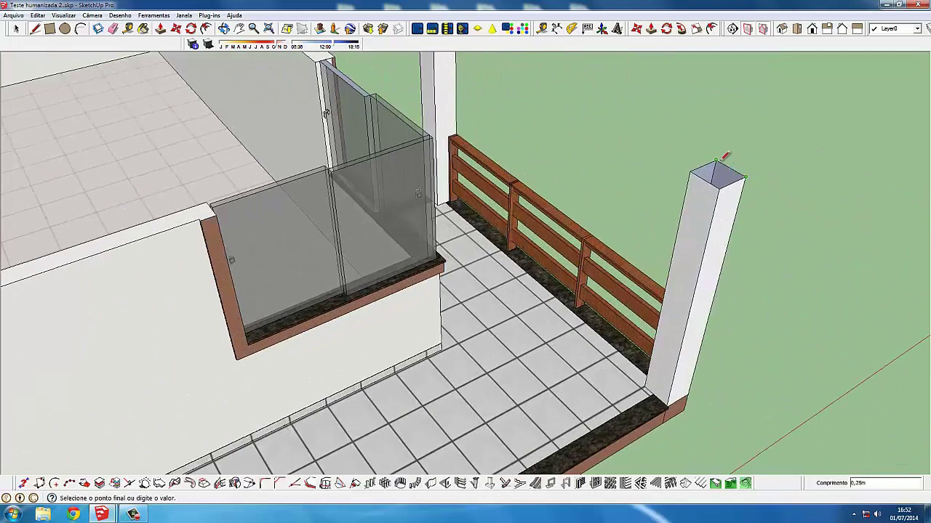
{"action": "key", "text": "Escape"}
{"action": "middle_click_drag", "start_coordinate": [551, 97], "coordinate": [602, 208]}
{"action": "scroll", "coordinate": [603, 208], "scroll_direction": "up", "scroll_amount": 2}
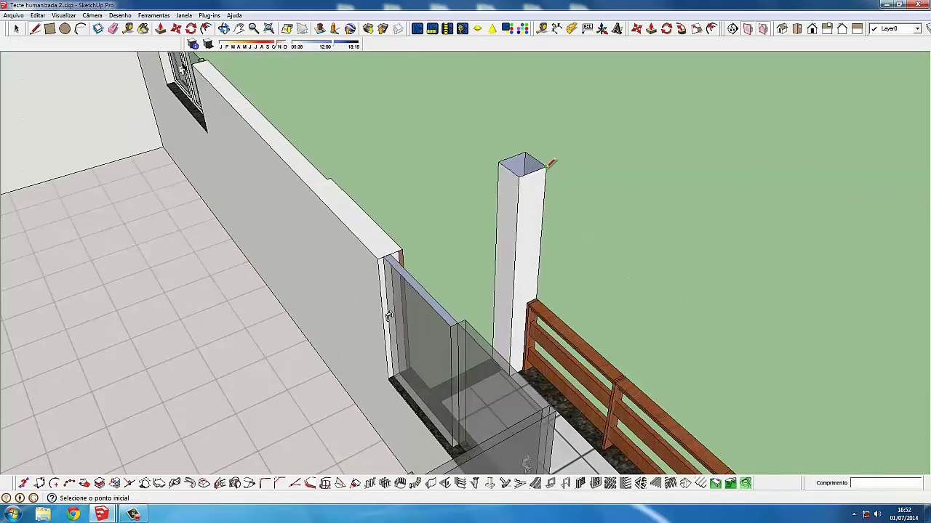
{"action": "scroll", "coordinate": [501, 152], "scroll_direction": "down", "scroll_amount": 3}
{"action": "middle_click_drag", "start_coordinate": [376, 172], "coordinate": [80, 136]}
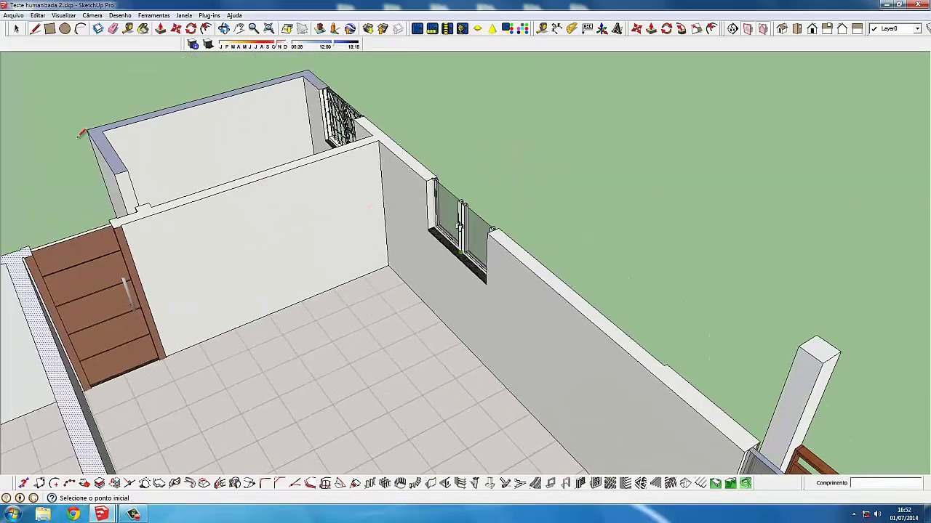
{"action": "scroll", "coordinate": [104, 143], "scroll_direction": "up", "scroll_amount": 2}
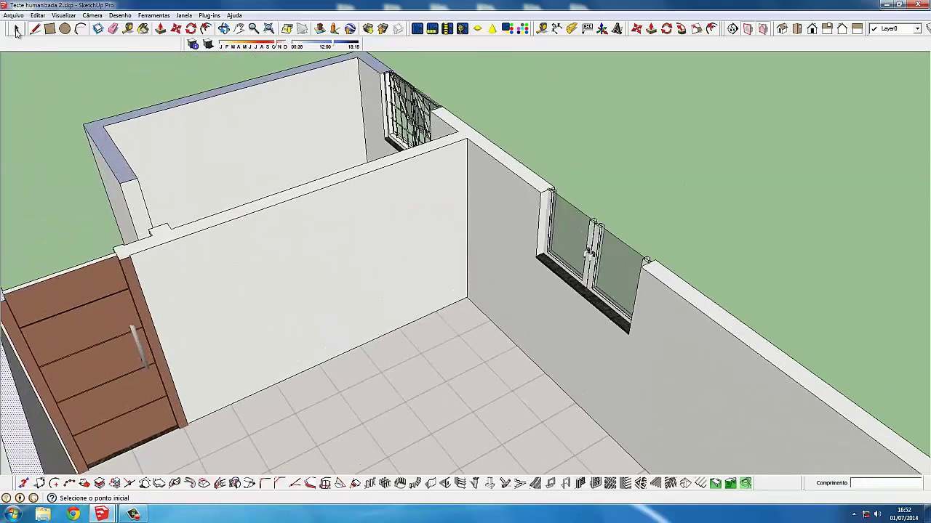
Apply Orient Faces to the back wall's top face, then orbit out to an overview
{"action": "left_click", "coordinate": [16, 29]}
{"action": "right_click", "coordinate": [114, 163]}
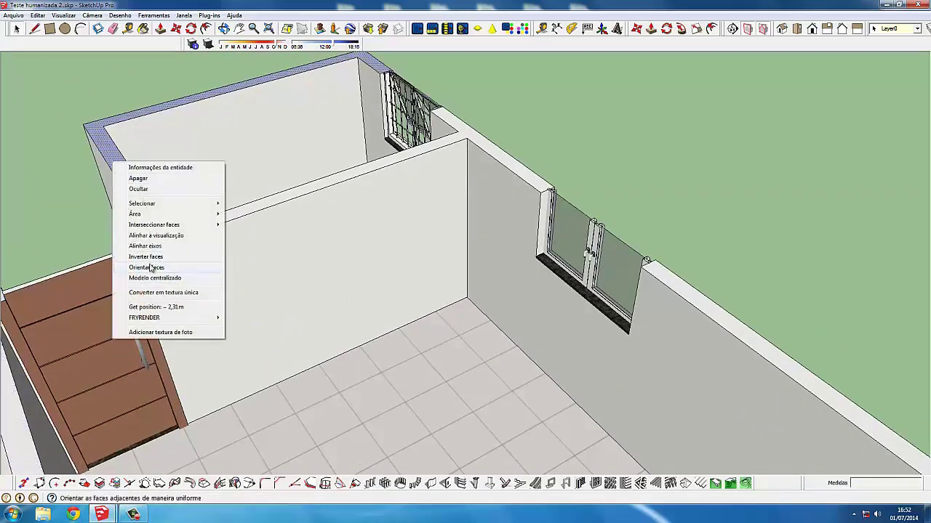
{"action": "left_click", "coordinate": [182, 267]}
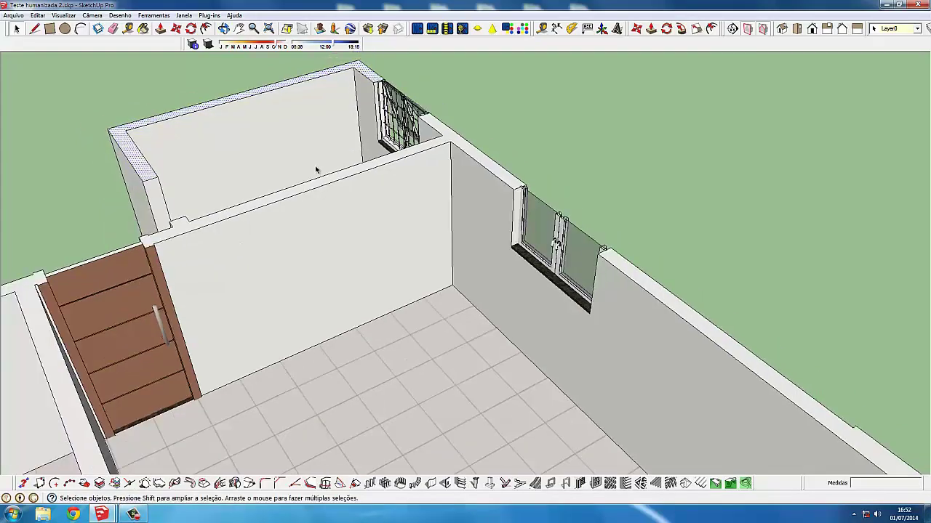
{"action": "mouse_move", "coordinate": [182, 268]}
{"action": "middle_mouse_down"}
{"action": "mouse_move", "coordinate": [151, 273]}
{"action": "mouse_move", "coordinate": [11, 197]}
{"action": "mouse_move", "coordinate": [5, 64]}
{"action": "middle_mouse_up"}
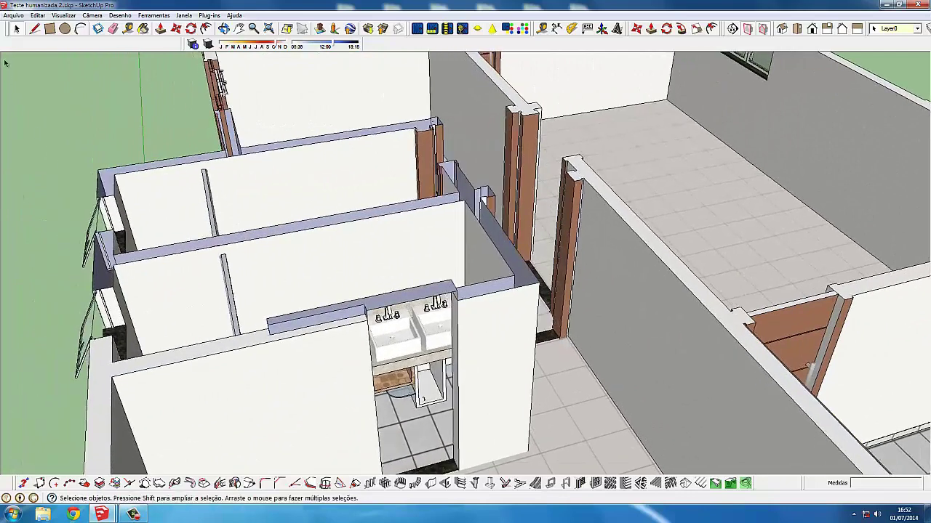
Draw lines closing a wall top and the notch on the brown column's top
{"action": "left_click", "coordinate": [34, 29]}
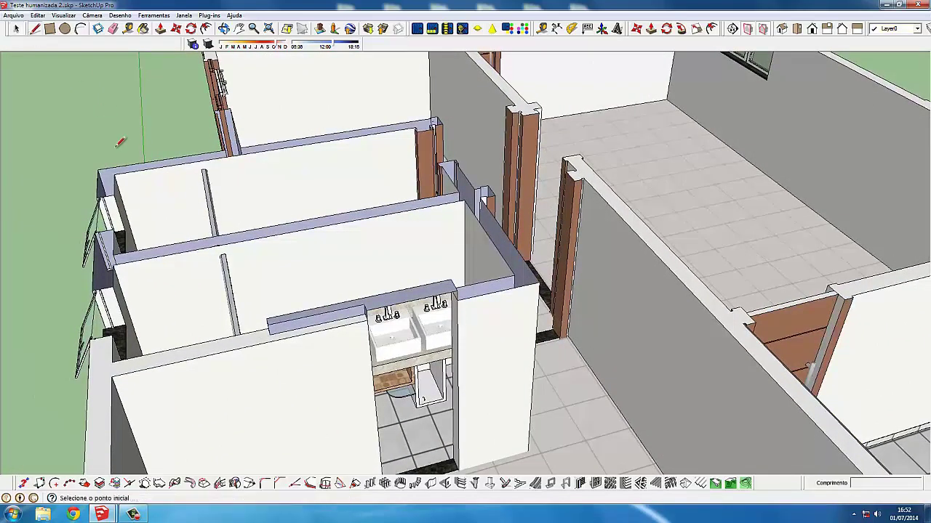
{"action": "left_click", "coordinate": [439, 118]}
{"action": "scroll", "coordinate": [98, 196], "scroll_direction": "up", "scroll_amount": 1}
{"action": "scroll", "coordinate": [94, 200], "scroll_direction": "up", "scroll_amount": 1}
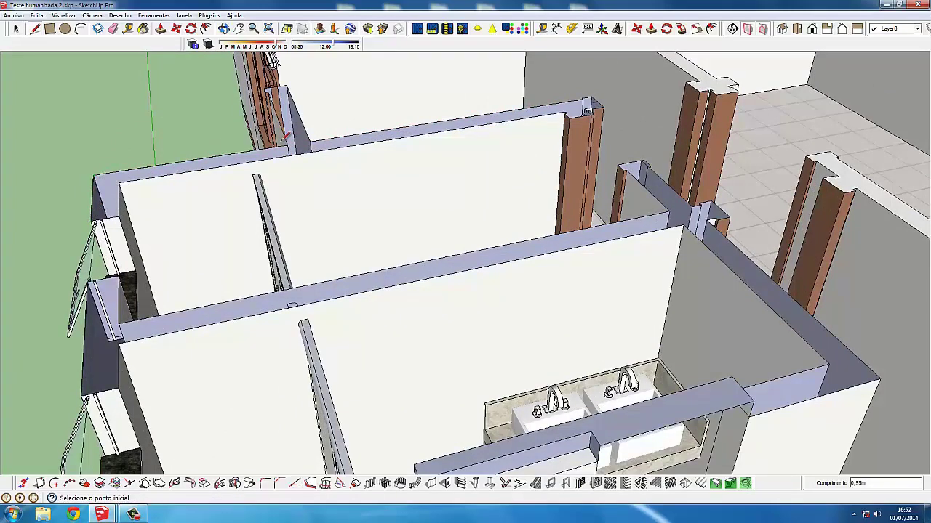
{"action": "scroll", "coordinate": [286, 134], "scroll_direction": "up", "scroll_amount": 2}
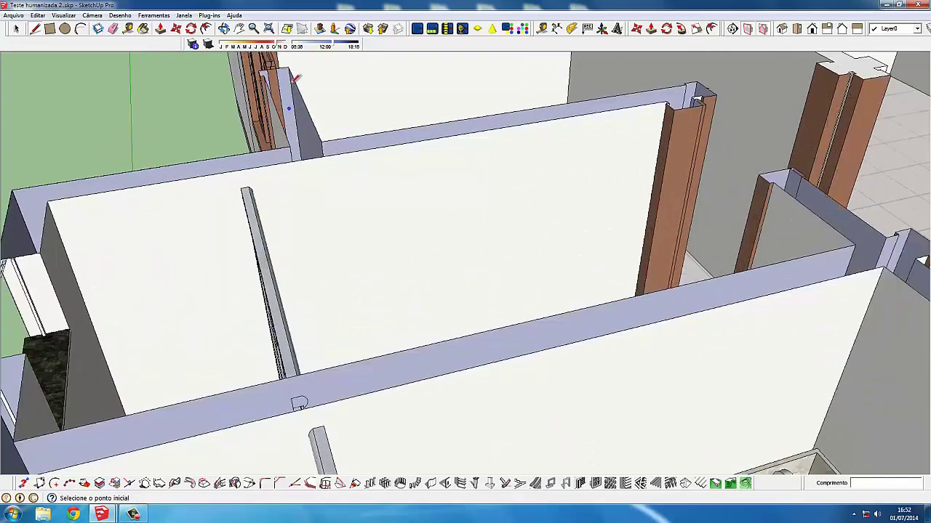
{"action": "left_click", "coordinate": [319, 139]}
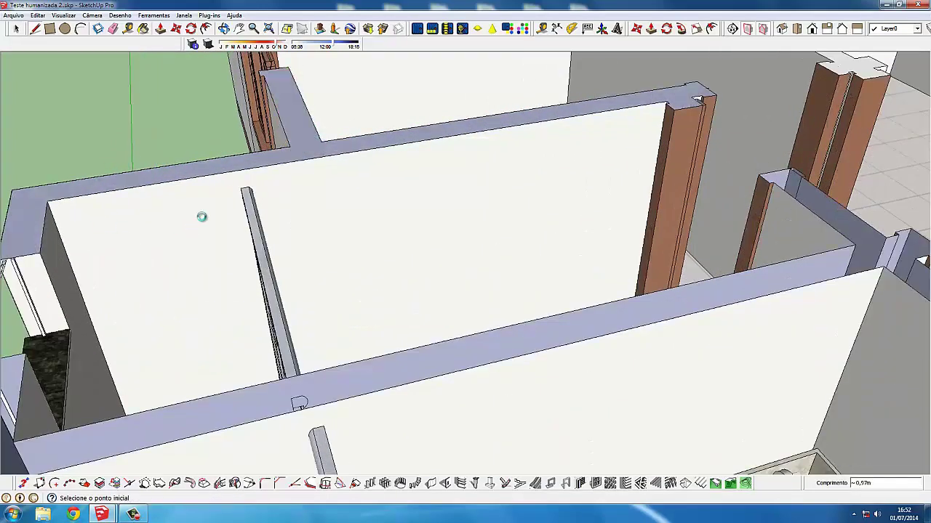
{"action": "left_click", "coordinate": [132, 514]}
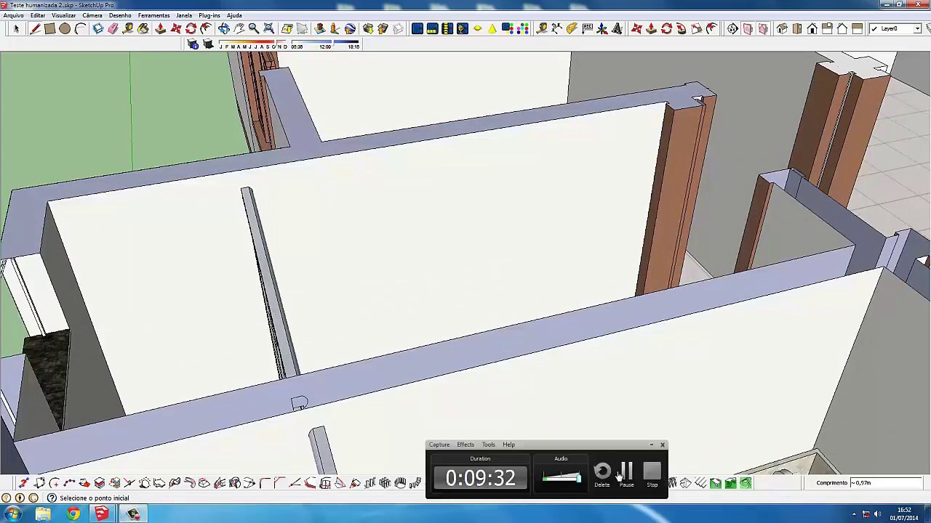
{"action": "middle_click_drag", "start_coordinate": [405, 297], "coordinate": [458, 358]}
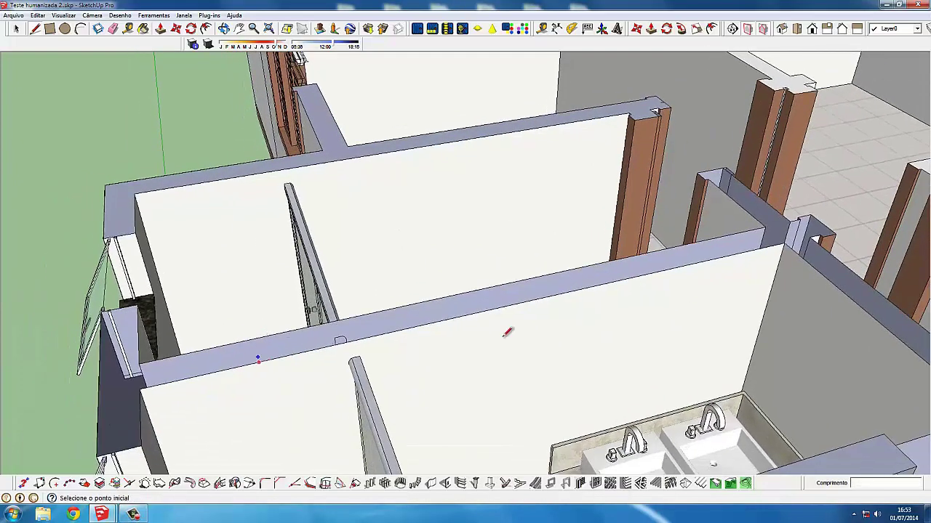
{"action": "scroll", "coordinate": [509, 218], "scroll_direction": "up", "scroll_amount": 3}
{"action": "scroll", "coordinate": [502, 174], "scroll_direction": "up", "scroll_amount": 2}
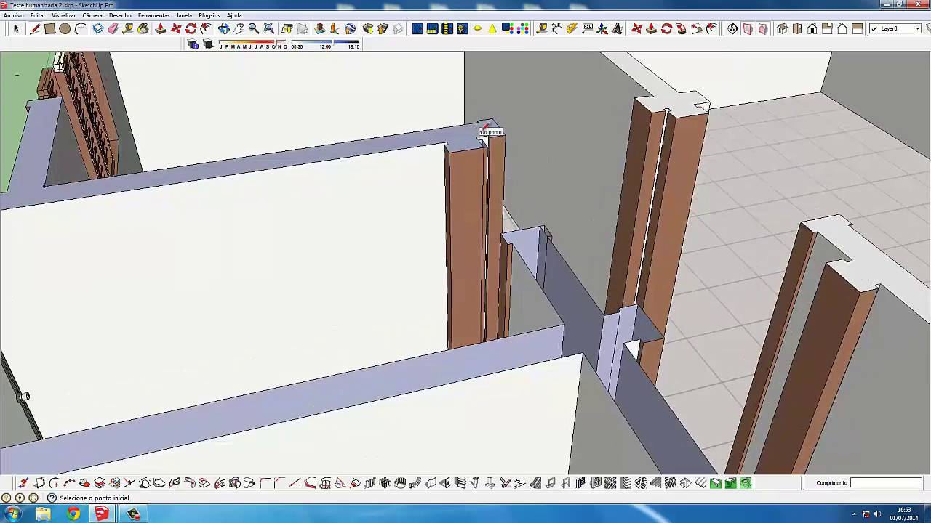
{"action": "scroll", "coordinate": [493, 138], "scroll_direction": "up", "scroll_amount": 3}
{"action": "scroll", "coordinate": [493, 139], "scroll_direction": "up", "scroll_amount": 2}
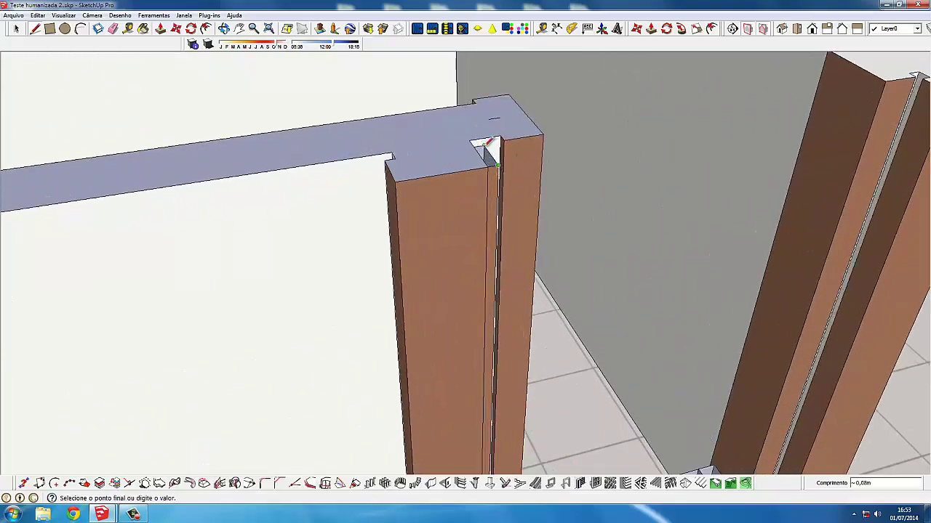
{"action": "left_click", "coordinate": [487, 142]}
Erase the stray edge on the brown column
{"action": "left_click", "coordinate": [112, 31]}
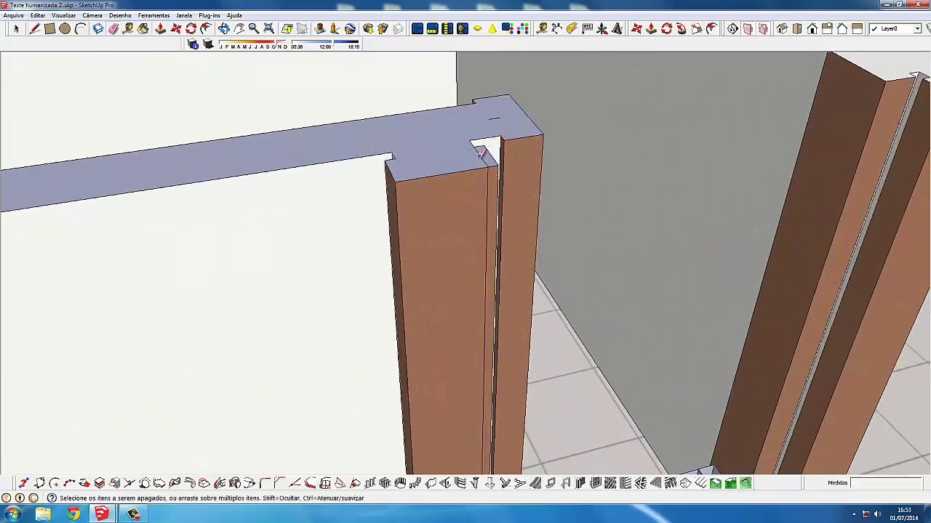
{"action": "left_click", "coordinate": [489, 196]}
{"action": "scroll", "coordinate": [457, 182], "scroll_direction": "down", "scroll_amount": 2}
{"action": "scroll", "coordinate": [437, 211], "scroll_direction": "down", "scroll_amount": 2}
{"action": "scroll", "coordinate": [414, 232], "scroll_direction": "down", "scroll_amount": 2}
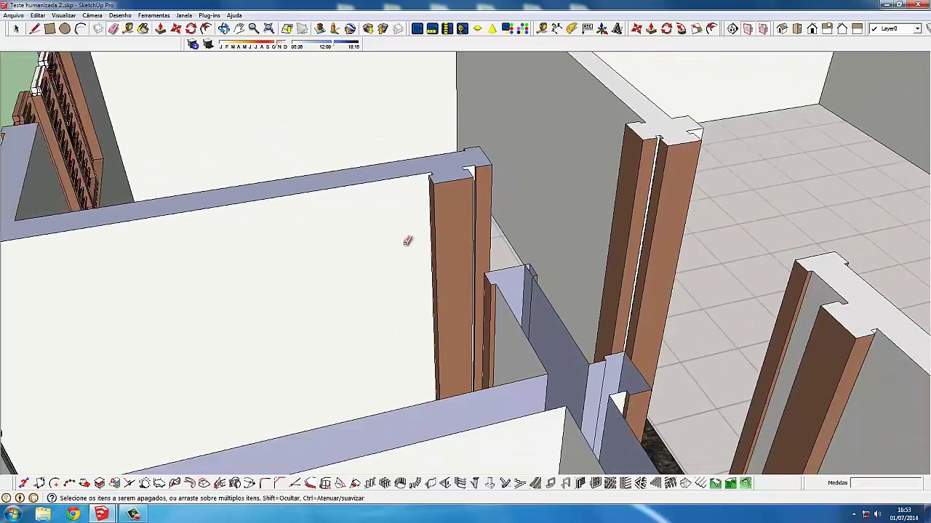
Draw a line from the column corner to close the beam's top face
{"action": "left_click", "coordinate": [34, 28]}
{"action": "scroll", "coordinate": [547, 260], "scroll_direction": "up", "scroll_amount": 2}
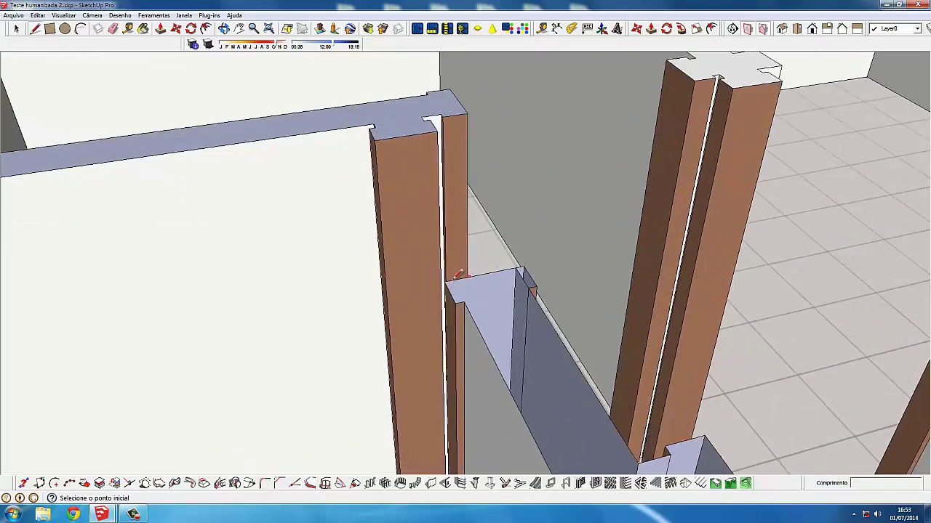
{"action": "scroll", "coordinate": [450, 275], "scroll_direction": "up", "scroll_amount": 2}
{"action": "left_click", "coordinate": [441, 282]}
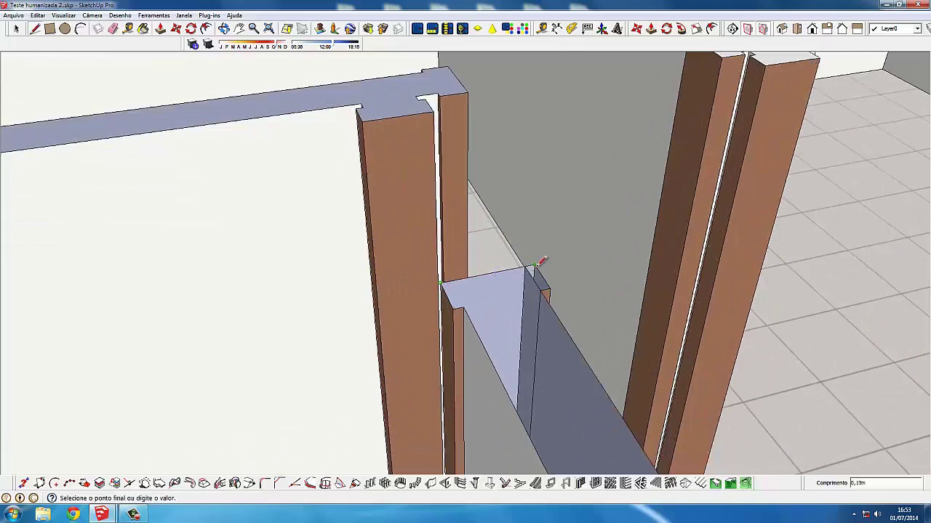
{"action": "left_click", "coordinate": [535, 267]}
{"action": "left_click", "coordinate": [16, 28]}
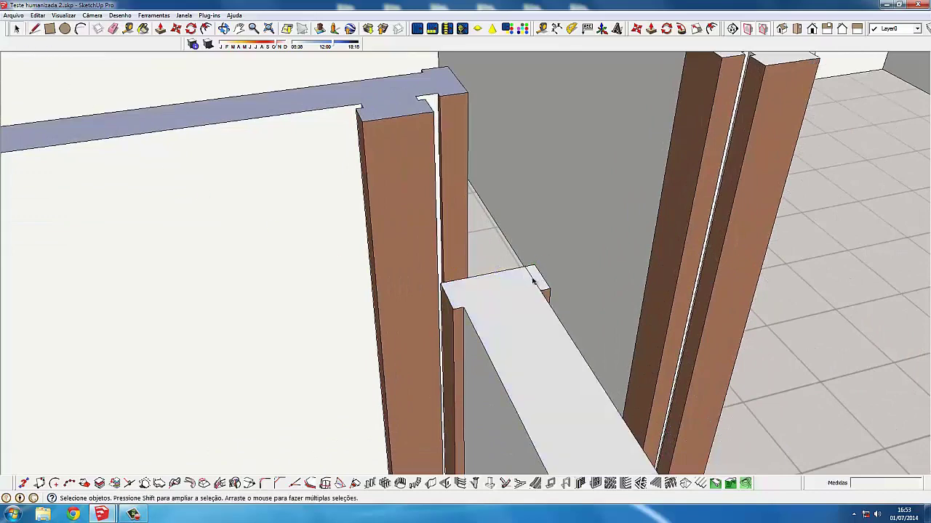
{"action": "scroll", "coordinate": [480, 256], "scroll_direction": "down", "scroll_amount": 3}
{"action": "scroll", "coordinate": [480, 256], "scroll_direction": "down", "scroll_amount": 2}
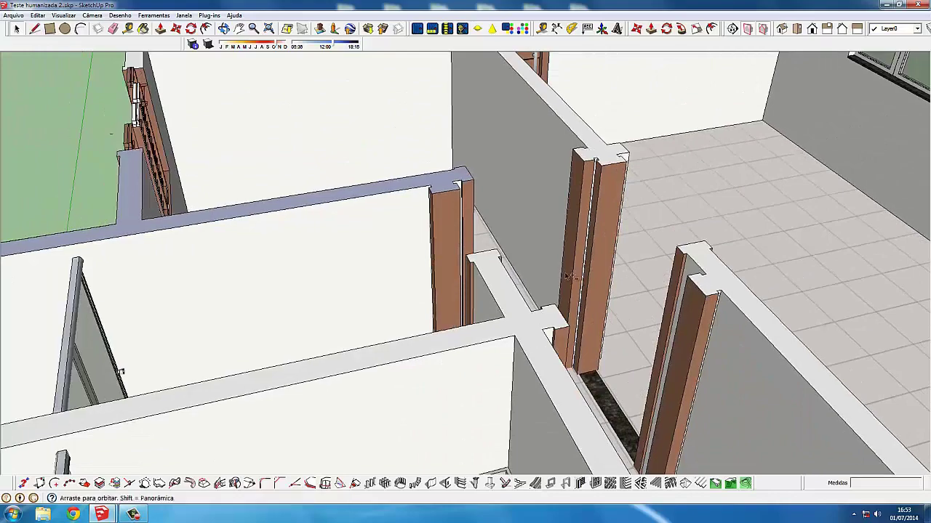
{"action": "scroll", "coordinate": [552, 266], "scroll_direction": "down", "scroll_amount": 3}
{"action": "middle_click_drag", "start_coordinate": [263, 362], "coordinate": [275, 314]}
{"action": "scroll", "coordinate": [204, 161], "scroll_direction": "up", "scroll_amount": 2}
Use Orient Faces on a wall face so all wall tops face consistently white
{"action": "scroll", "coordinate": [203, 161], "scroll_direction": "up", "scroll_amount": 2}
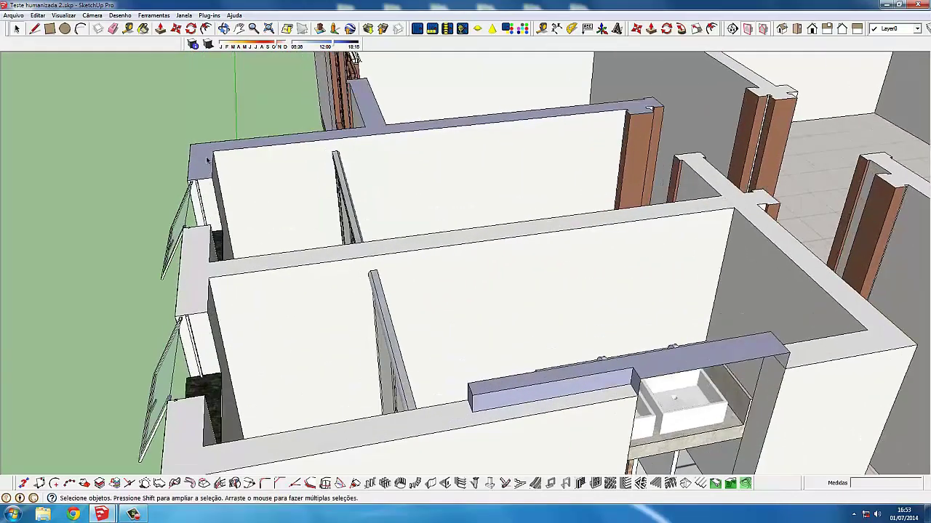
{"action": "right_click", "coordinate": [202, 161]}
{"action": "left_click", "coordinate": [250, 269]}
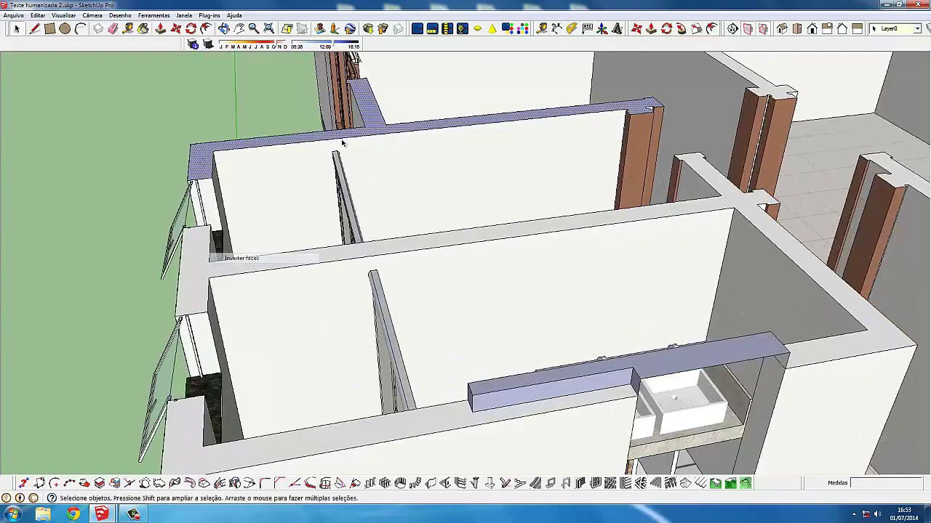
Delete the raised faces and leftover edge above the sink wall
{"action": "scroll", "coordinate": [361, 129], "scroll_direction": "down", "scroll_amount": 2}
{"action": "scroll", "coordinate": [361, 129], "scroll_direction": "down", "scroll_amount": 2}
{"action": "middle_click_drag", "start_coordinate": [313, 160], "coordinate": [263, 186]}
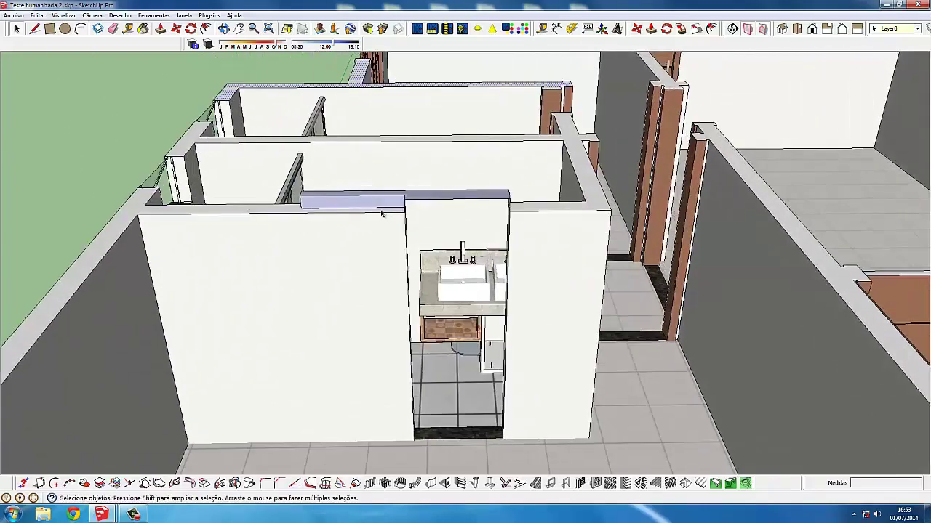
{"action": "scroll", "coordinate": [263, 186], "scroll_direction": "up", "scroll_amount": 3}
{"action": "scroll", "coordinate": [262, 190], "scroll_direction": "up", "scroll_amount": 1}
{"action": "key", "text": "Delete"}
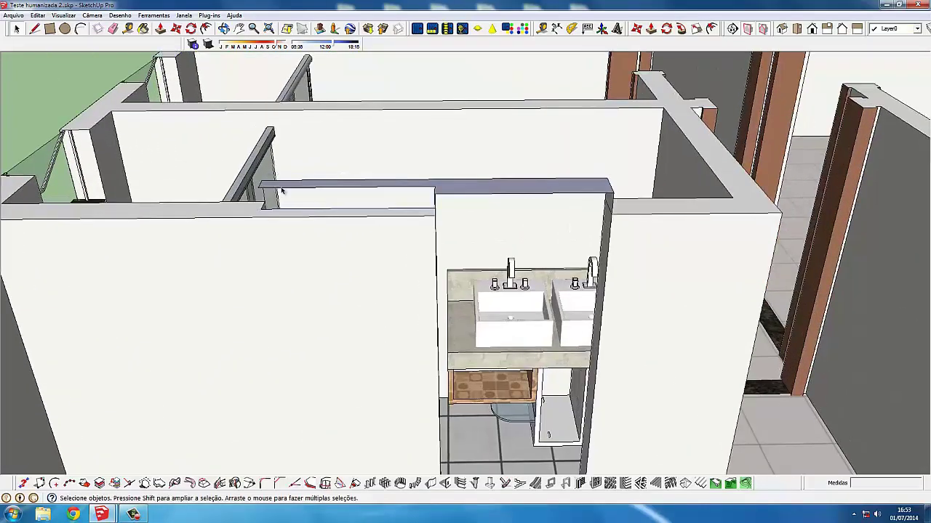
{"action": "key", "text": "Delete"}
{"action": "scroll", "coordinate": [283, 183], "scroll_direction": "up", "scroll_amount": 1}
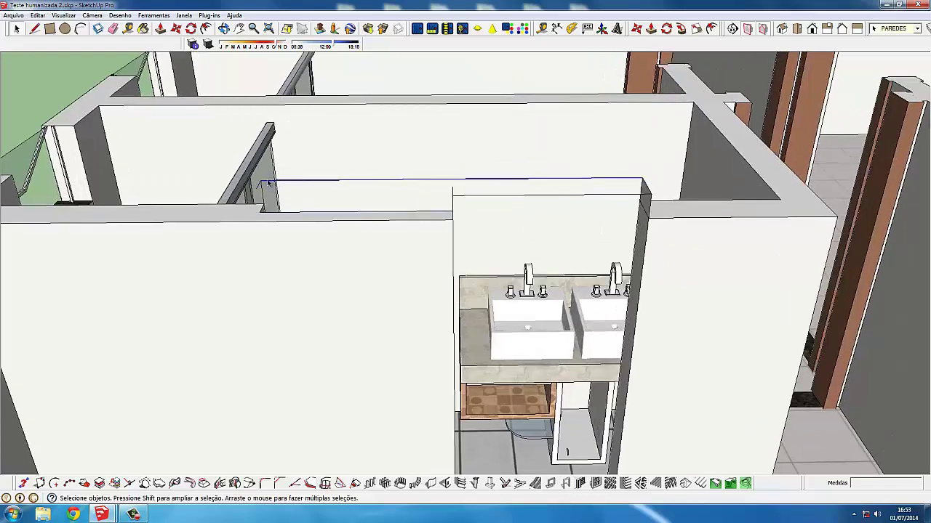
{"action": "scroll", "coordinate": [269, 184], "scroll_direction": "up", "scroll_amount": 1}
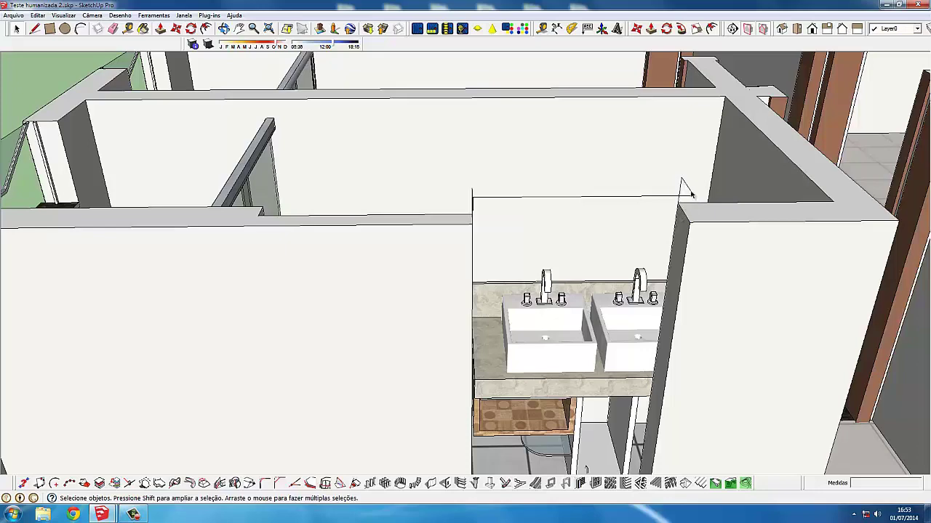
{"action": "key", "text": "Delete"}
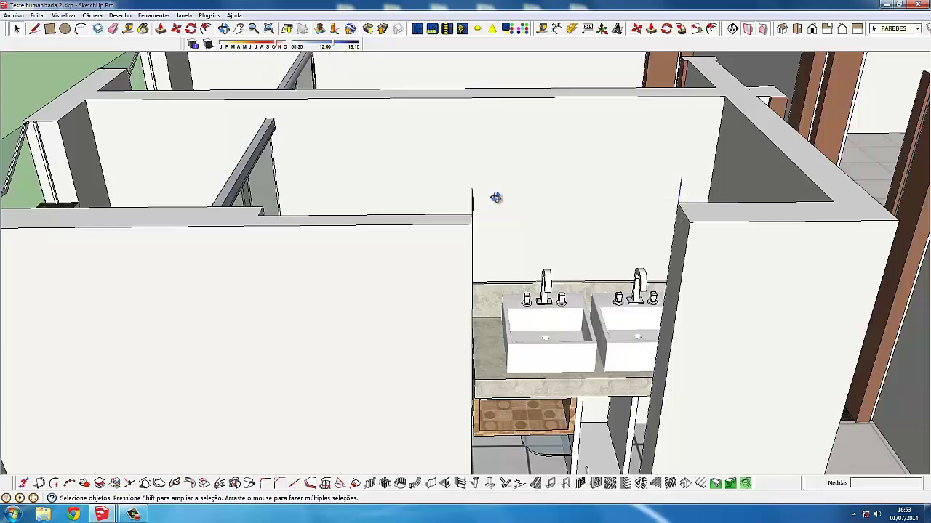
Check the cleaned sink wall, then activate Paint Bucket to show the Materials colours
{"action": "middle_click_drag", "start_coordinate": [495, 198], "coordinate": [500, 197]}
{"action": "left_click", "coordinate": [503, 198]}
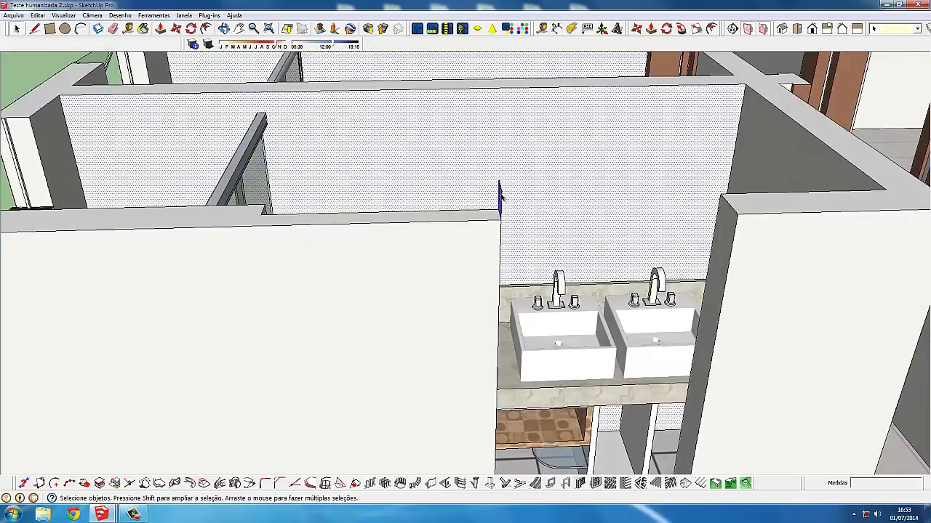
{"action": "scroll", "coordinate": [502, 195], "scroll_direction": "up", "scroll_amount": 1}
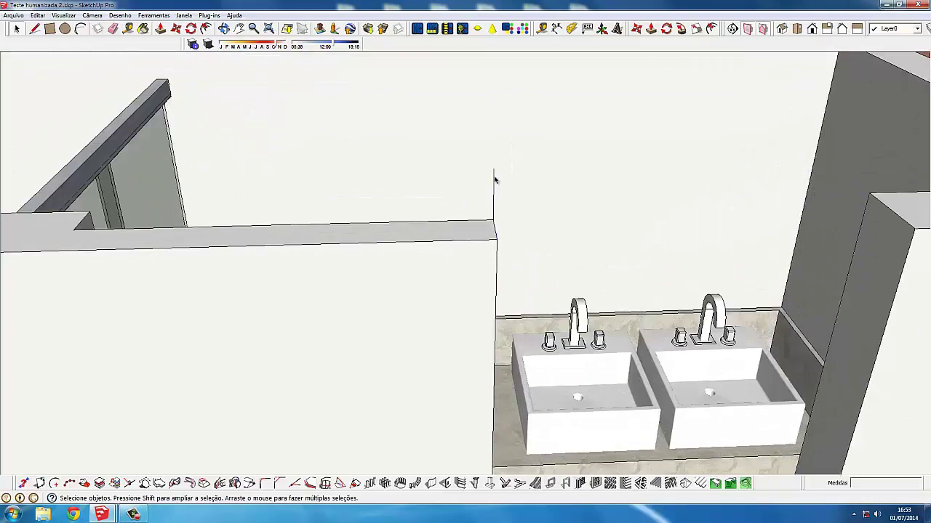
{"action": "left_click", "coordinate": [487, 201]}
{"action": "scroll", "coordinate": [485, 203], "scroll_direction": "down", "scroll_amount": 3}
{"action": "scroll", "coordinate": [484, 206], "scroll_direction": "down", "scroll_amount": 2}
{"action": "scroll", "coordinate": [484, 206], "scroll_direction": "down", "scroll_amount": 2}
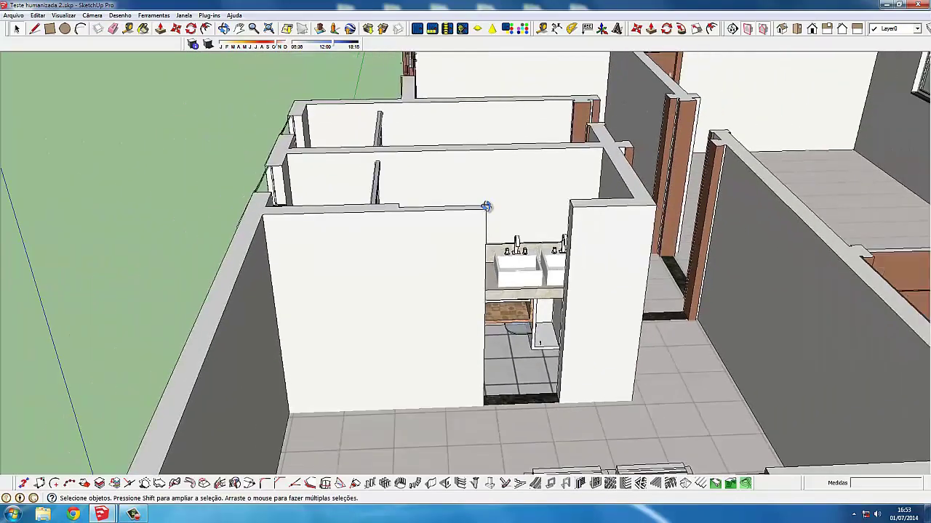
{"action": "scroll", "coordinate": [436, 208], "scroll_direction": "down", "scroll_amount": 1}
{"action": "scroll", "coordinate": [390, 211], "scroll_direction": "down", "scroll_amount": 2}
{"action": "scroll", "coordinate": [407, 219], "scroll_direction": "down", "scroll_amount": 2}
{"action": "scroll", "coordinate": [465, 247], "scroll_direction": "down", "scroll_amount": 1}
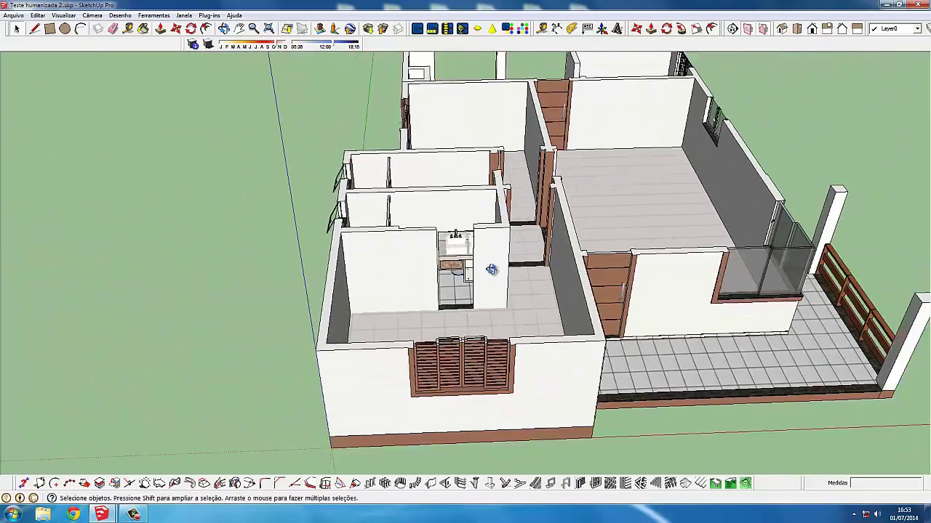
{"action": "scroll", "coordinate": [492, 289], "scroll_direction": "down", "scroll_amount": 1}
{"action": "scroll", "coordinate": [493, 290], "scroll_direction": "down", "scroll_amount": 2}
{"action": "scroll", "coordinate": [517, 393], "scroll_direction": "up", "scroll_amount": 2}
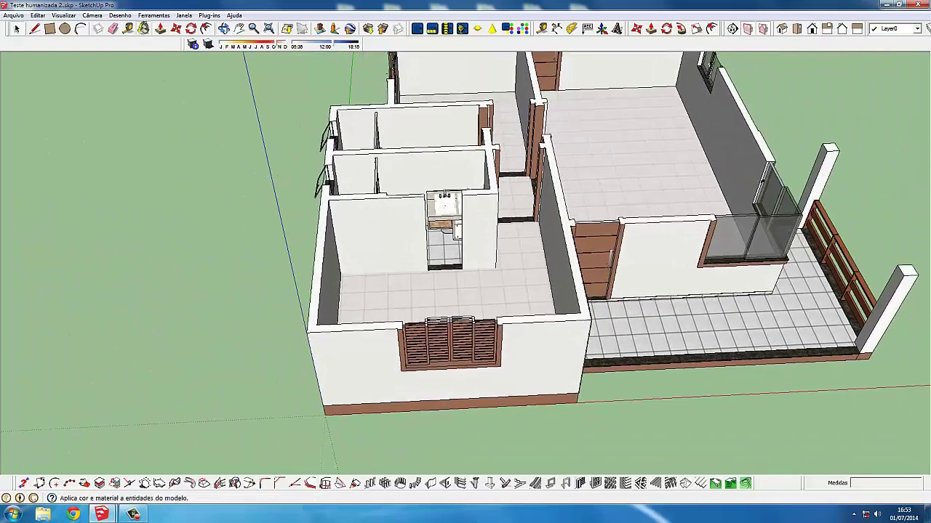
{"action": "left_click", "coordinate": [143, 28]}
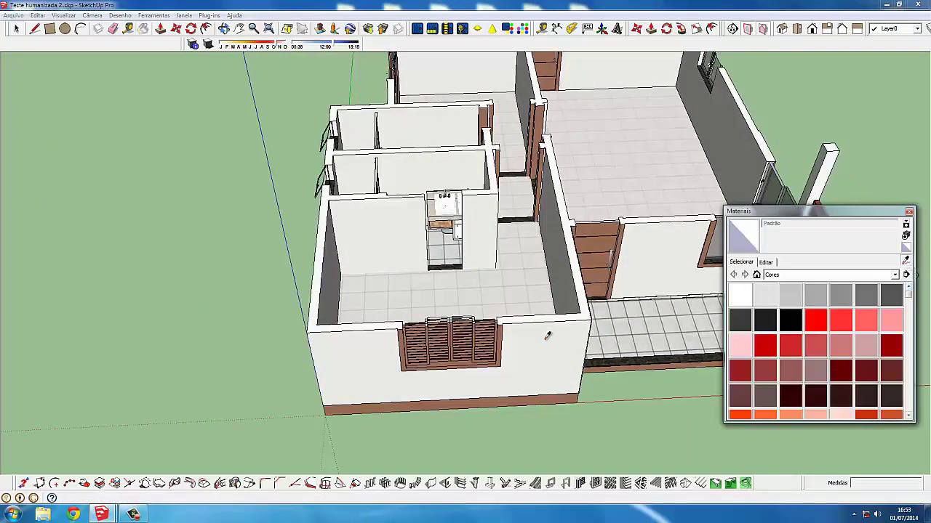
Pick 09 - Suvinil - MARROM CONHAQUE and undo a misplaced paint on the floor and walls
{"action": "left_click", "coordinate": [450, 342], "text": "alt"}
{"action": "scroll", "coordinate": [451, 341], "scroll_direction": "up", "scroll_amount": 1}
{"action": "scroll", "coordinate": [447, 349], "scroll_direction": "up", "scroll_amount": 2}
{"action": "scroll", "coordinate": [457, 327], "scroll_direction": "up", "scroll_amount": 2}
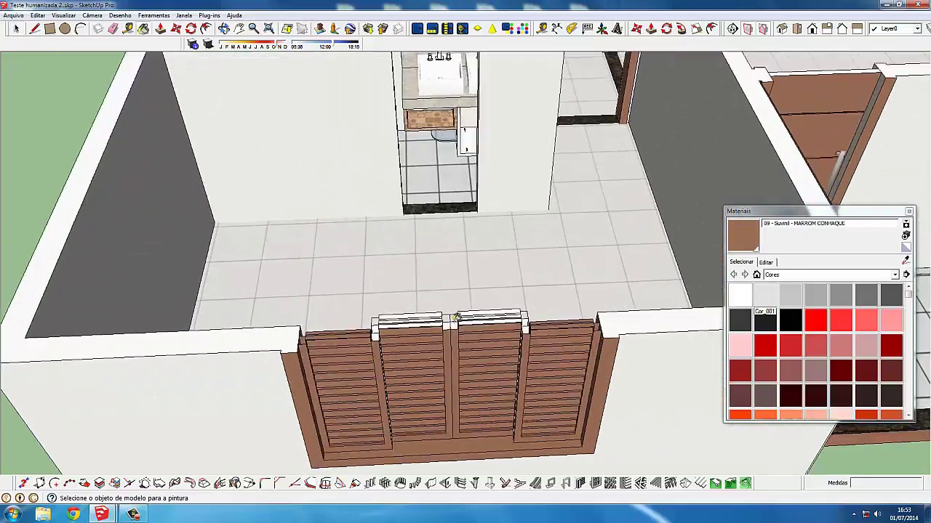
{"action": "scroll", "coordinate": [457, 317], "scroll_direction": "up", "scroll_amount": 2}
{"action": "scroll", "coordinate": [456, 317], "scroll_direction": "up", "scroll_amount": 2}
{"action": "left_click", "coordinate": [446, 314]}
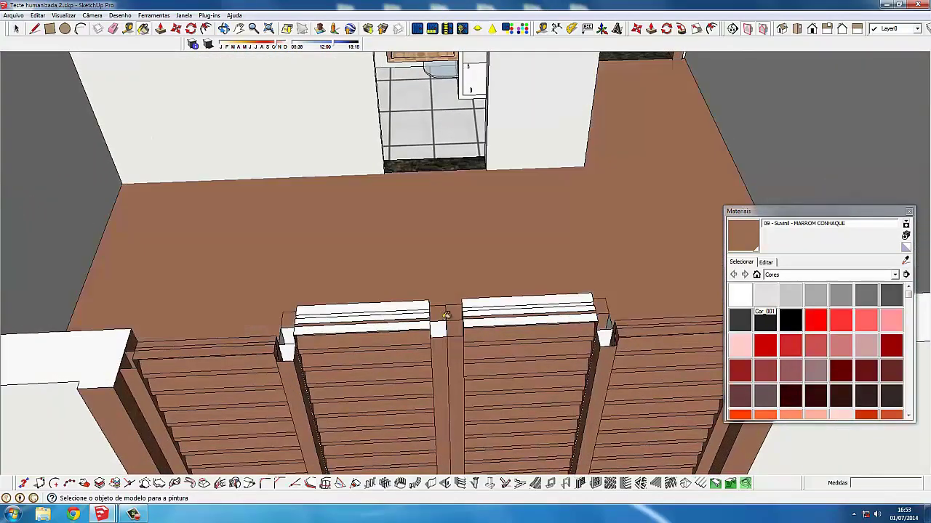
{"action": "key", "text": "ctrl+z"}
Paint the white top strips of the left and right shutters brown, undoing an accidental floor paint
{"action": "middle_click_drag", "start_coordinate": [446, 327], "coordinate": [451, 344]}
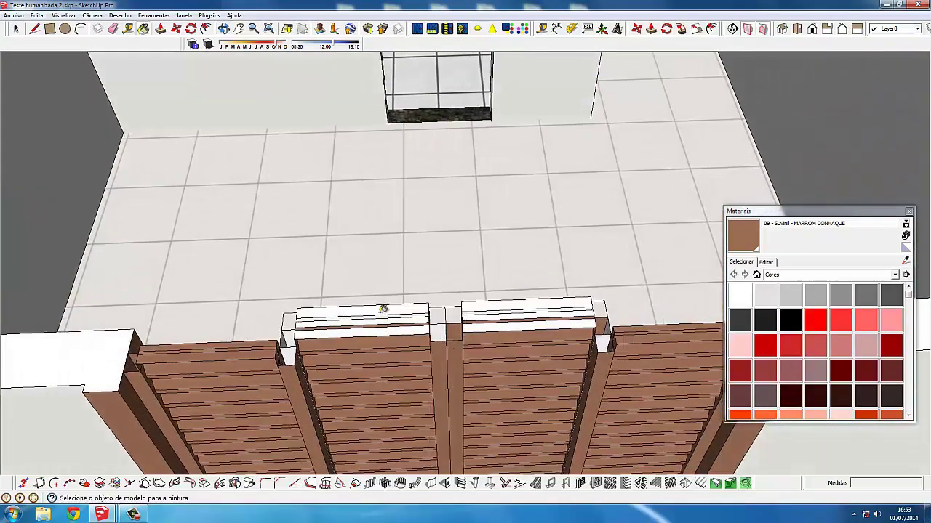
{"action": "left_click", "coordinate": [392, 318]}
{"action": "left_click", "coordinate": [394, 322]}
{"action": "left_click", "coordinate": [397, 331]}
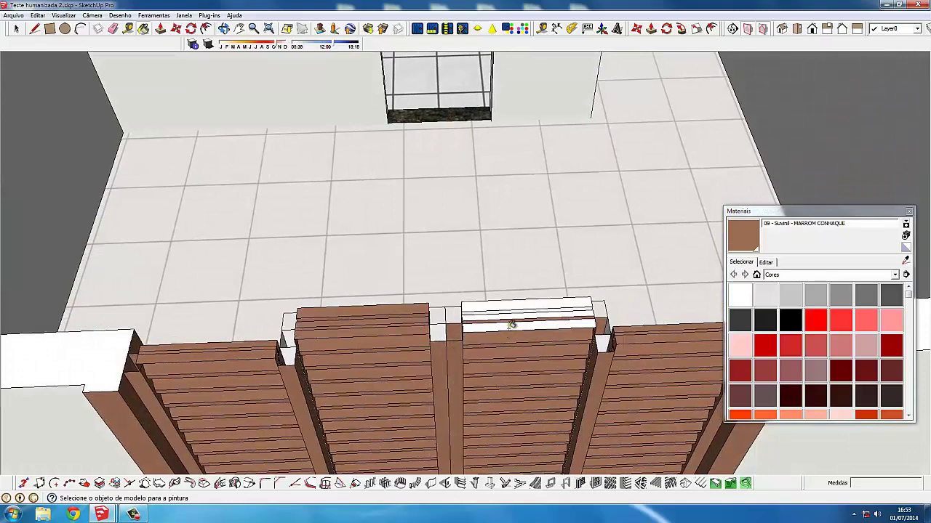
{"action": "left_click", "coordinate": [511, 324]}
{"action": "left_click", "coordinate": [514, 313]}
{"action": "left_click", "coordinate": [517, 307]}
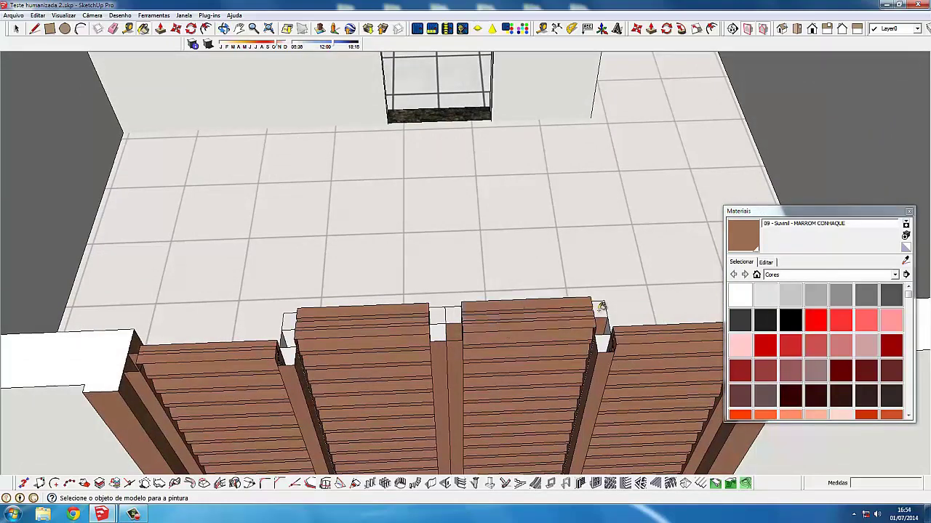
{"action": "left_click", "coordinate": [573, 308]}
{"action": "key", "text": "ctrl+z"}
{"action": "mouse_move", "coordinate": [450, 307]}
{"action": "middle_mouse_down"}
{"action": "mouse_move", "coordinate": [436, 365]}
{"action": "mouse_move", "coordinate": [187, 271]}
{"action": "middle_mouse_up"}
{"action": "middle_click_drag", "start_coordinate": [326, 402], "coordinate": [342, 291]}
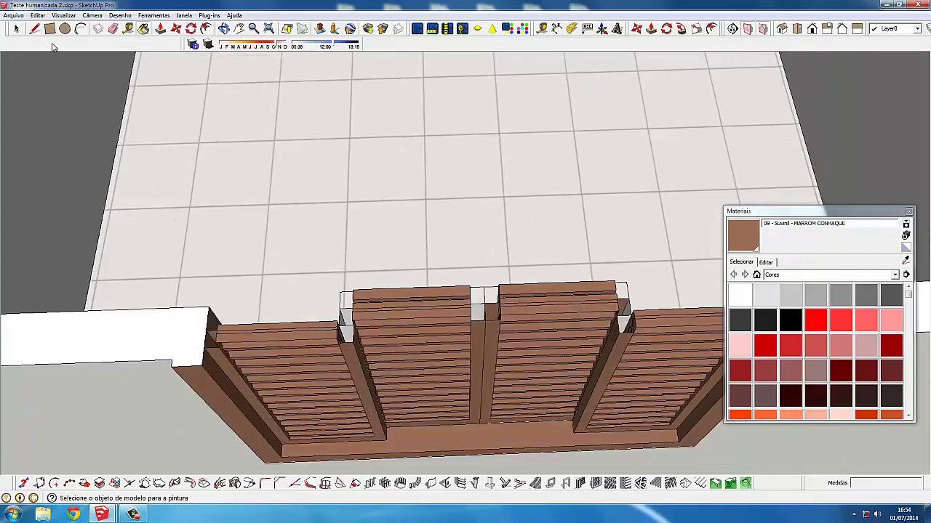
{"action": "left_click", "coordinate": [50, 29]}
{"action": "scroll", "coordinate": [360, 320], "scroll_direction": "up", "scroll_amount": 2}
{"action": "scroll", "coordinate": [361, 340], "scroll_direction": "up", "scroll_amount": 1}
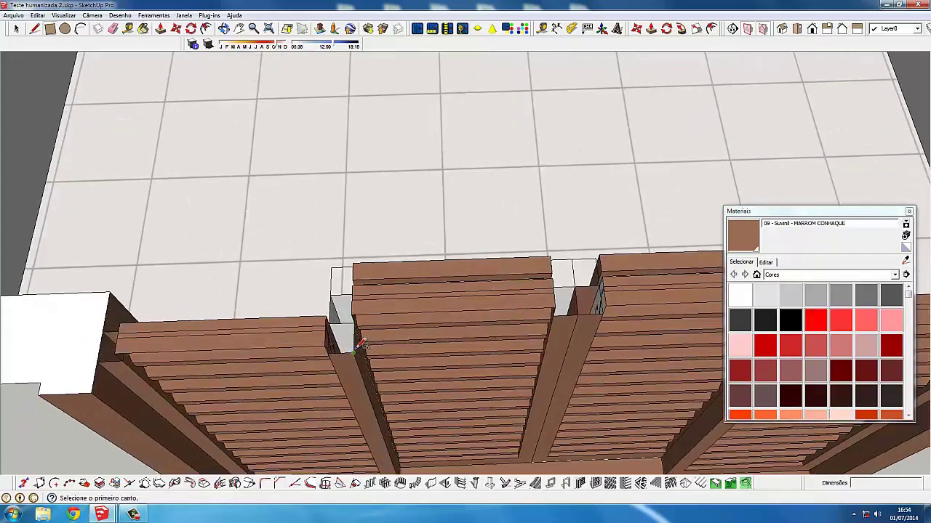
Close the gap beside the shutter post with a rectangle face
{"action": "left_click", "coordinate": [355, 352]}
{"action": "scroll", "coordinate": [332, 318], "scroll_direction": "up", "scroll_amount": 2}
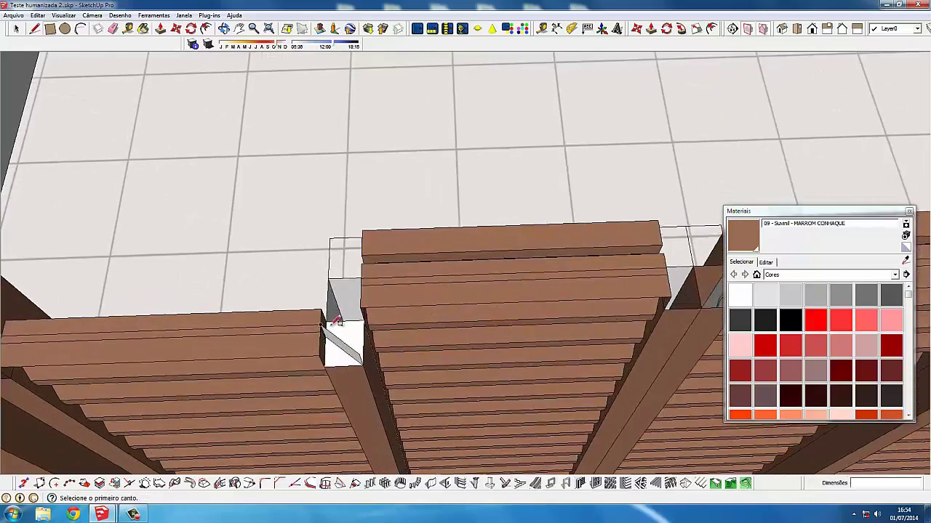
{"action": "scroll", "coordinate": [333, 318], "scroll_direction": "up", "scroll_amount": 1}
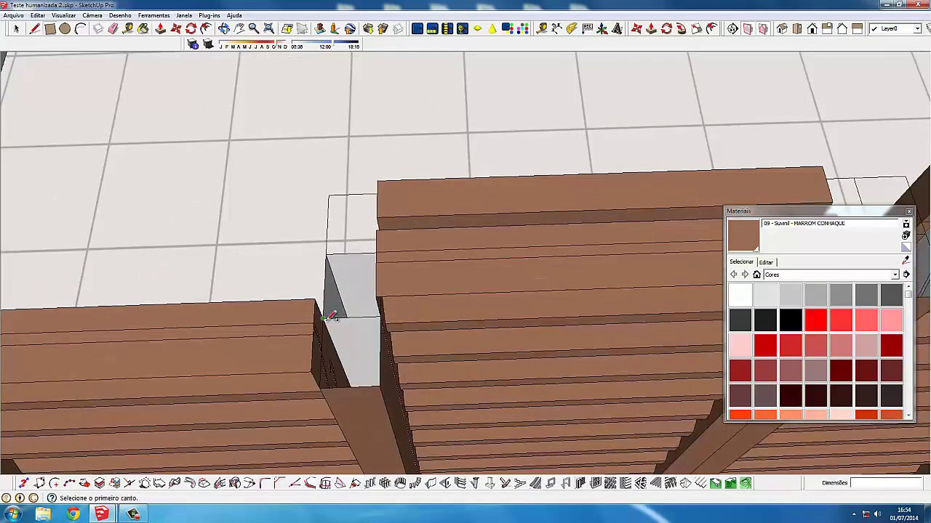
{"action": "left_click", "coordinate": [383, 382]}
{"action": "mouse_move", "coordinate": [383, 382]}
{"action": "middle_mouse_down"}
{"action": "mouse_move", "coordinate": [390, 357]}
{"action": "mouse_move", "coordinate": [332, 345]}
{"action": "mouse_move", "coordinate": [459, 251]}
{"action": "mouse_move", "coordinate": [383, 246]}
{"action": "mouse_move", "coordinate": [342, 211]}
{"action": "middle_mouse_up"}
{"action": "scroll", "coordinate": [459, 251], "scroll_direction": "up", "scroll_amount": 2}
{"action": "scroll", "coordinate": [460, 251], "scroll_direction": "up", "scroll_amount": 1}
Fill the opening at the post top with a rectangle and reverse its faces outward
{"action": "left_click", "coordinate": [500, 247]}
{"action": "left_click", "coordinate": [333, 127]}
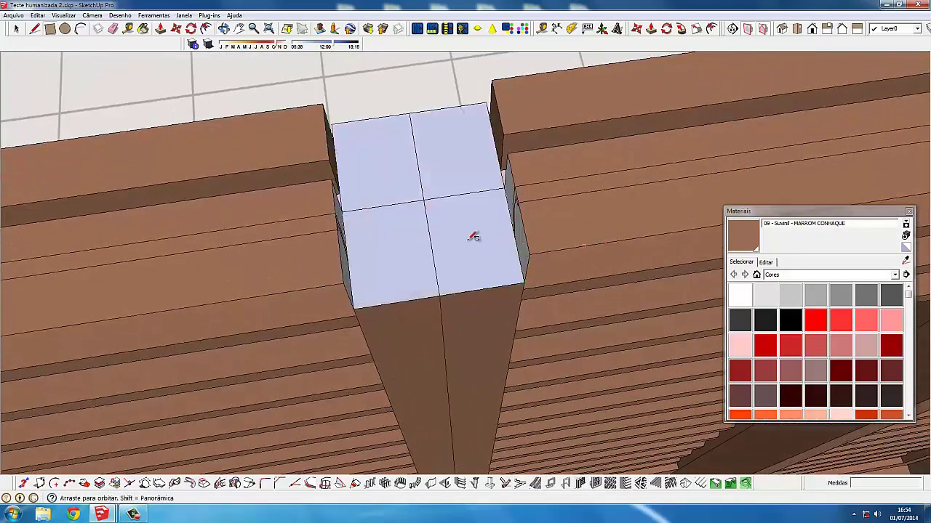
{"action": "mouse_move", "coordinate": [472, 237]}
{"action": "middle_mouse_down"}
{"action": "mouse_move", "coordinate": [453, 237]}
{"action": "mouse_move", "coordinate": [372, 193]}
{"action": "middle_mouse_up"}
{"action": "key", "text": "space"}
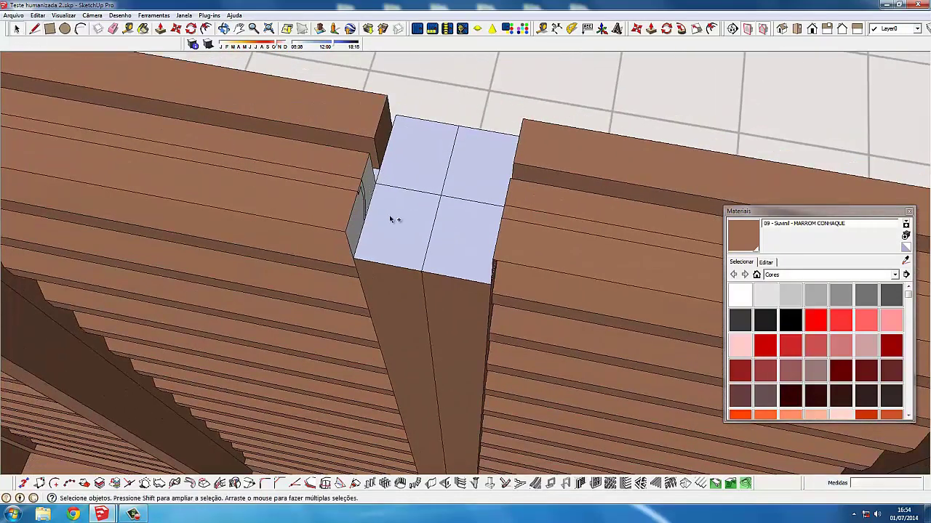
{"action": "triple_click", "coordinate": [392, 218]}
{"action": "right_click", "coordinate": [472, 176]}
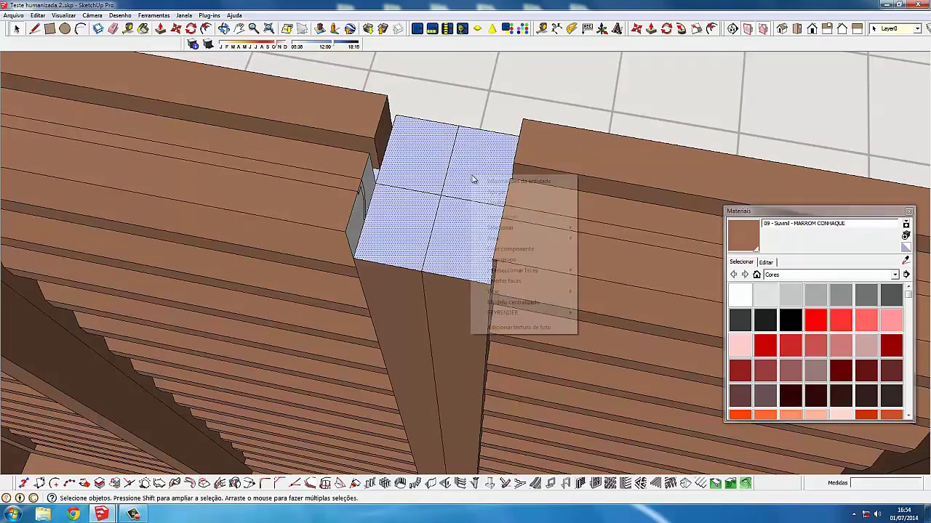
{"action": "left_click", "coordinate": [526, 282]}
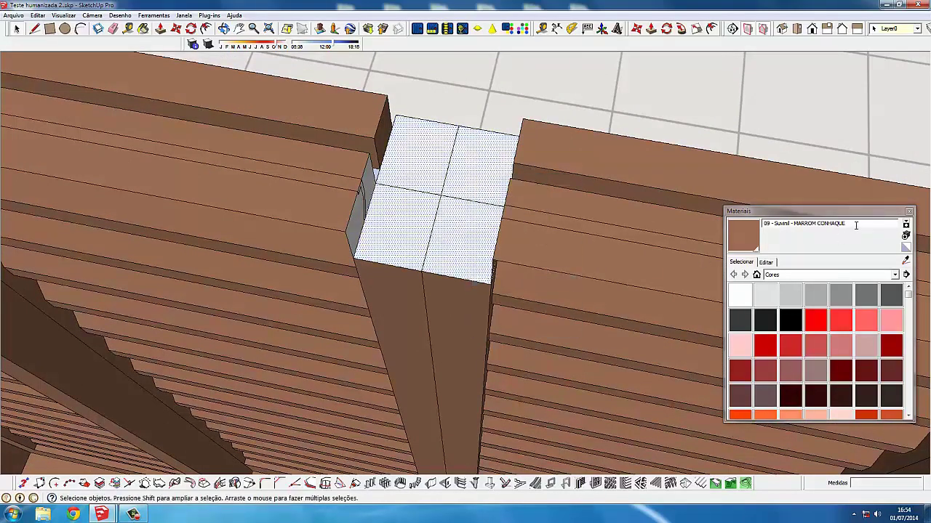
Paint the post's top and grey side faces Marrom Conhaque brown
{"action": "left_click", "coordinate": [756, 227]}
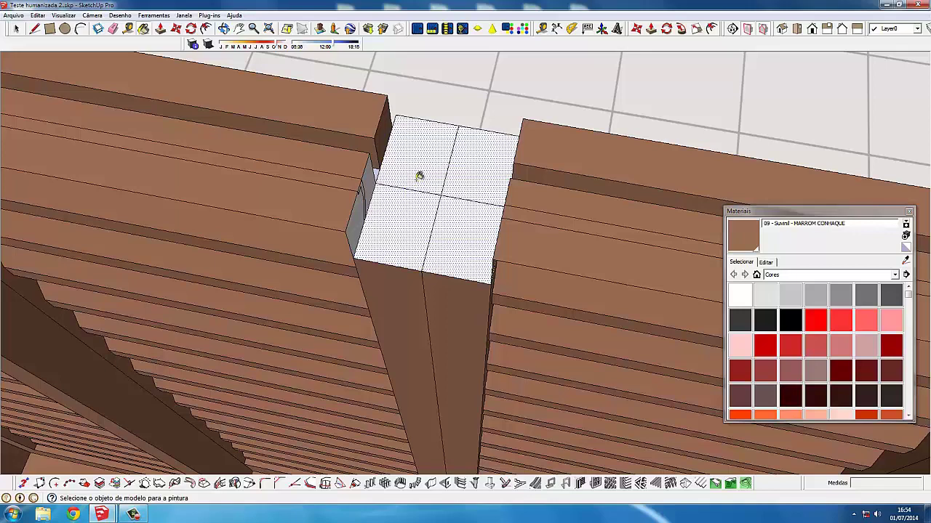
{"action": "left_click", "coordinate": [417, 206]}
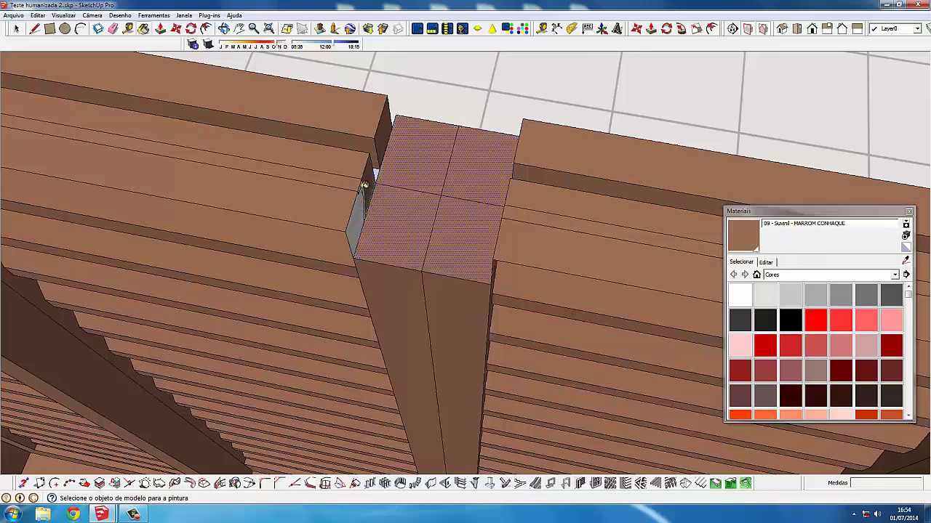
{"action": "left_click", "coordinate": [364, 186]}
{"action": "mouse_move", "coordinate": [364, 191]}
{"action": "middle_mouse_down"}
{"action": "mouse_move", "coordinate": [548, 176]}
{"action": "mouse_move", "coordinate": [525, 166]}
{"action": "mouse_move", "coordinate": [501, 191]}
{"action": "mouse_move", "coordinate": [415, 189]}
{"action": "mouse_move", "coordinate": [370, 301]}
{"action": "middle_mouse_up"}
{"action": "left_click", "coordinate": [529, 167]}
{"action": "scroll", "coordinate": [551, 183], "scroll_direction": "down", "scroll_amount": 3}
{"action": "scroll", "coordinate": [355, 250], "scroll_direction": "up", "scroll_amount": 2}
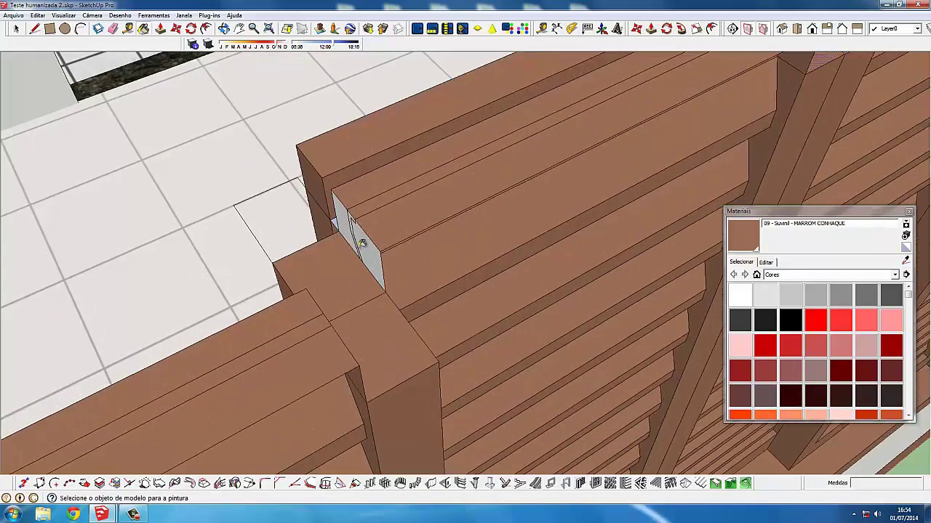
{"action": "scroll", "coordinate": [341, 227], "scroll_direction": "down", "scroll_amount": 2}
{"action": "mouse_move", "coordinate": [341, 227]}
{"action": "middle_mouse_down"}
{"action": "mouse_move", "coordinate": [504, 210]}
{"action": "mouse_move", "coordinate": [447, 235]}
{"action": "mouse_move", "coordinate": [465, 216]}
{"action": "middle_mouse_up"}
Reverse the bluish strip beside the post so it faces outward
{"action": "left_click", "coordinate": [16, 28]}
{"action": "scroll", "coordinate": [393, 291], "scroll_direction": "up", "scroll_amount": 2}
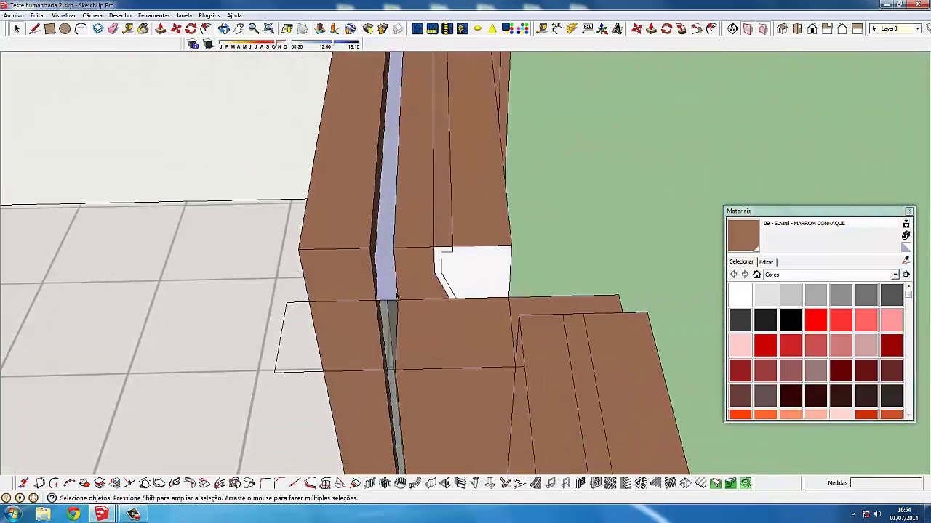
{"action": "right_click", "coordinate": [392, 291]}
{"action": "right_click", "coordinate": [391, 286]}
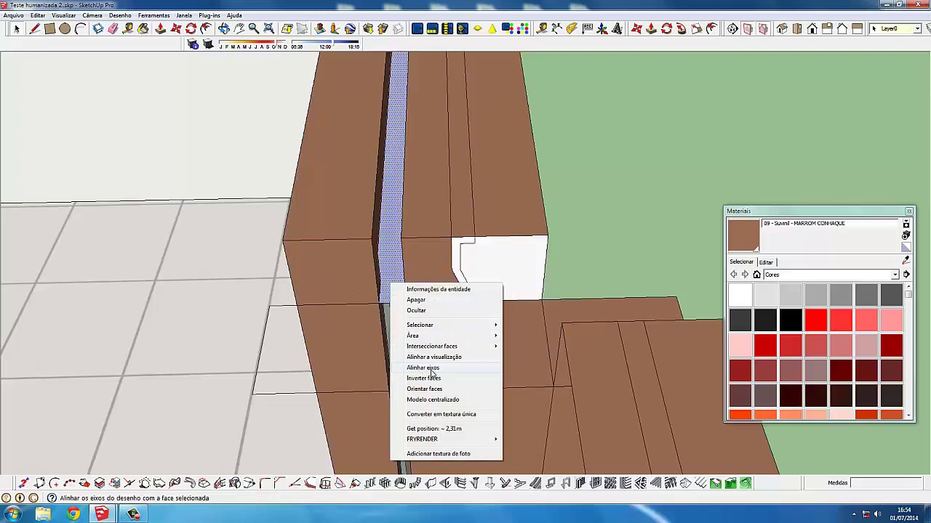
{"action": "left_click", "coordinate": [440, 374]}
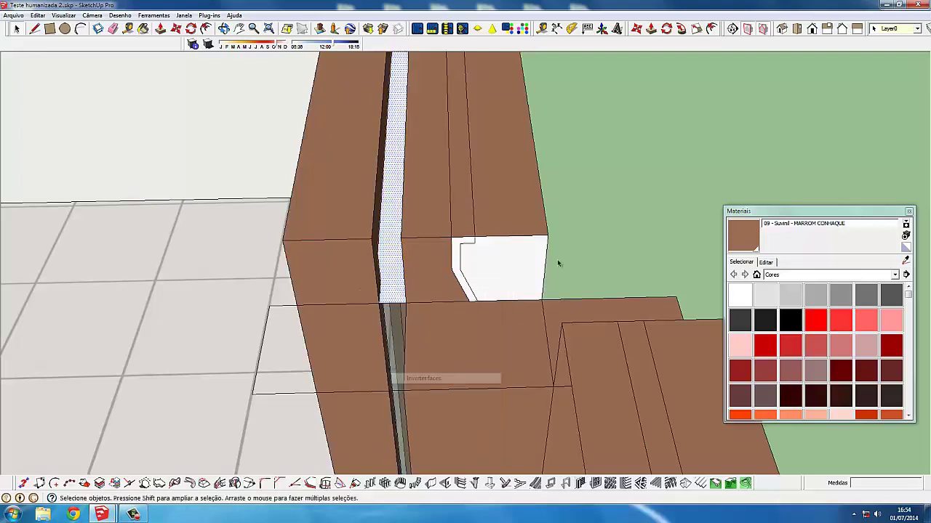
Paint the white strip, white face and leftover L-shaped strip brown
{"action": "left_click", "coordinate": [742, 238]}
{"action": "left_click", "coordinate": [393, 264]}
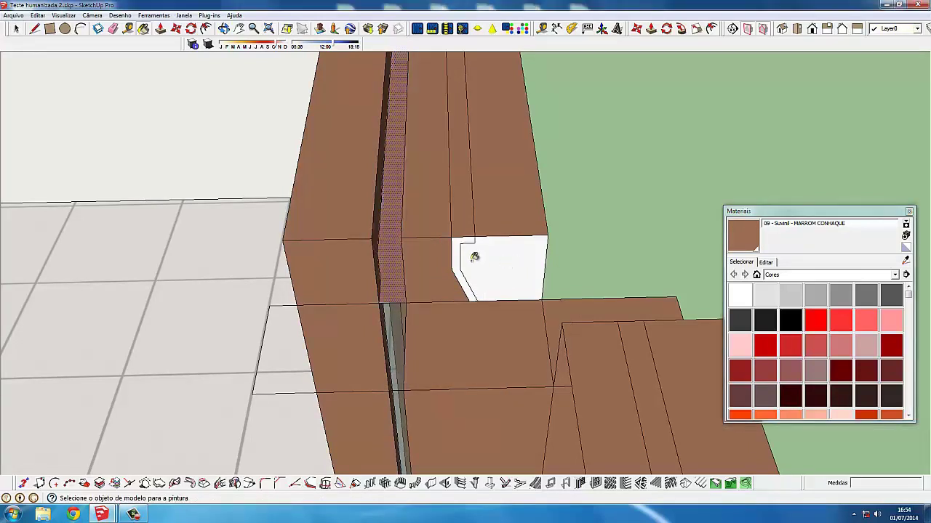
{"action": "left_click", "coordinate": [473, 257]}
{"action": "left_click", "coordinate": [458, 247]}
Orbit around the door and to a top-down view of the rooms
{"action": "mouse_move", "coordinate": [291, 249]}
{"action": "middle_mouse_down"}
{"action": "mouse_move", "coordinate": [278, 237]}
{"action": "mouse_move", "coordinate": [508, 229]}
{"action": "mouse_move", "coordinate": [309, 170]}
{"action": "middle_mouse_up"}
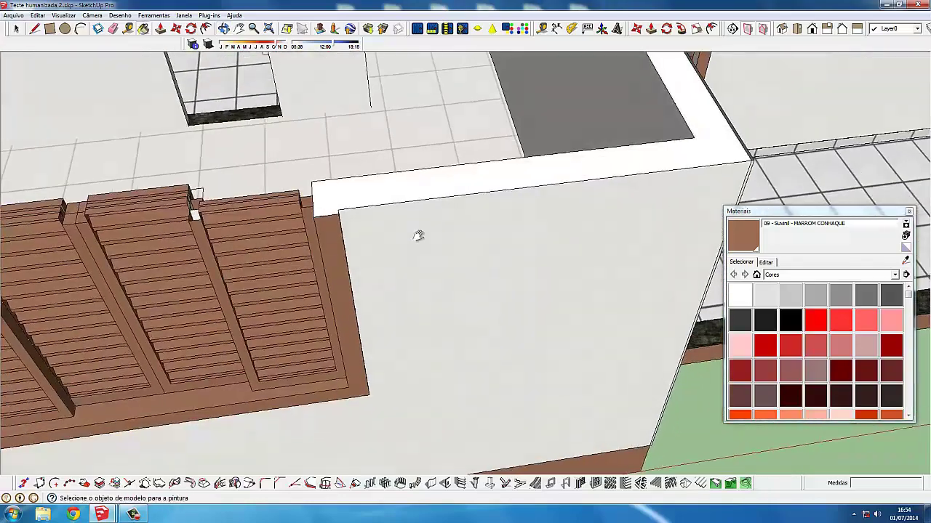
{"action": "scroll", "coordinate": [309, 170], "scroll_direction": "up", "scroll_amount": 3}
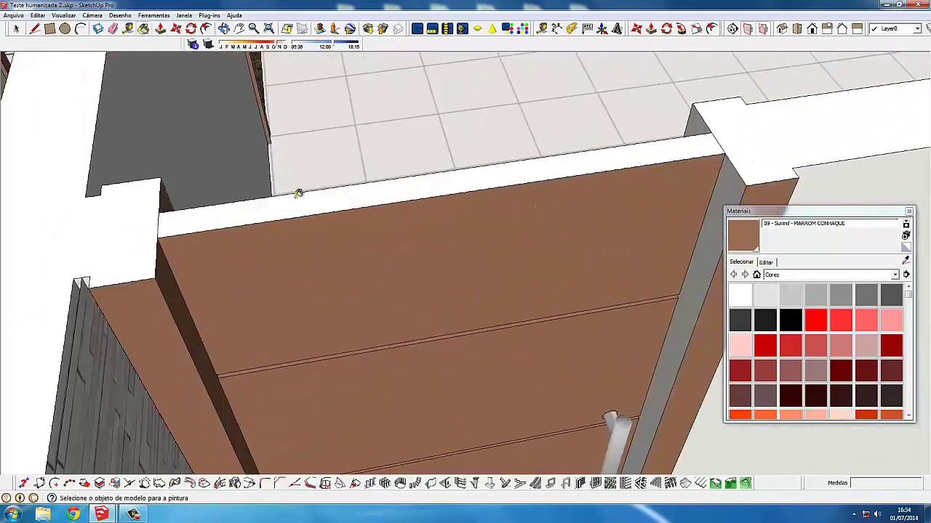
{"action": "scroll", "coordinate": [297, 193], "scroll_direction": "up", "scroll_amount": 2}
{"action": "scroll", "coordinate": [297, 193], "scroll_direction": "down", "scroll_amount": 3}
{"action": "scroll", "coordinate": [312, 194], "scroll_direction": "down", "scroll_amount": 1}
{"action": "mouse_move", "coordinate": [317, 197]}
{"action": "middle_mouse_down"}
{"action": "mouse_move", "coordinate": [391, 243]}
{"action": "mouse_move", "coordinate": [374, 269]}
{"action": "mouse_move", "coordinate": [557, 277]}
{"action": "mouse_move", "coordinate": [523, 157]}
{"action": "middle_mouse_up"}
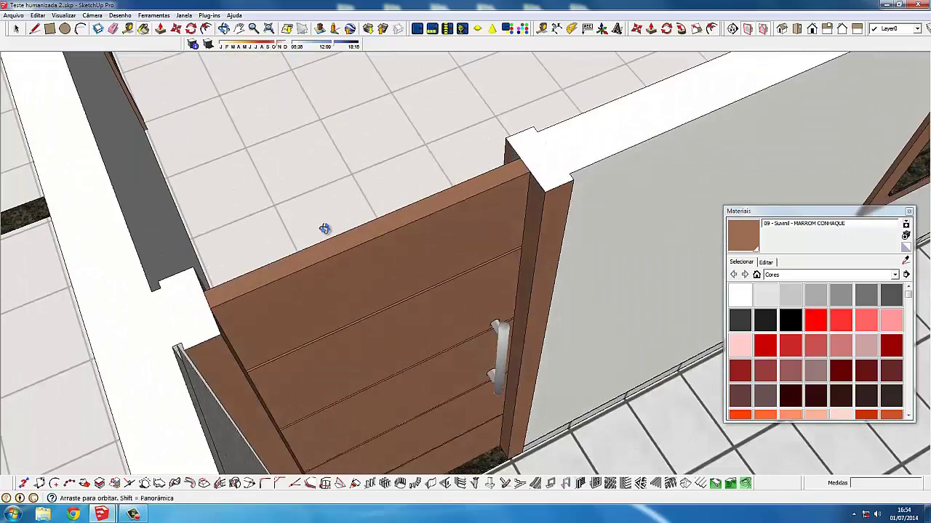
{"action": "scroll", "coordinate": [315, 208], "scroll_direction": "down", "scroll_amount": 3}
{"action": "scroll", "coordinate": [332, 197], "scroll_direction": "down", "scroll_amount": 3}
{"action": "mouse_move", "coordinate": [333, 198]}
{"action": "middle_mouse_down"}
{"action": "mouse_move", "coordinate": [425, 129]}
{"action": "mouse_move", "coordinate": [370, 357]}
{"action": "mouse_move", "coordinate": [378, 148]}
{"action": "middle_mouse_up"}
{"action": "scroll", "coordinate": [378, 147], "scroll_direction": "up", "scroll_amount": 3}
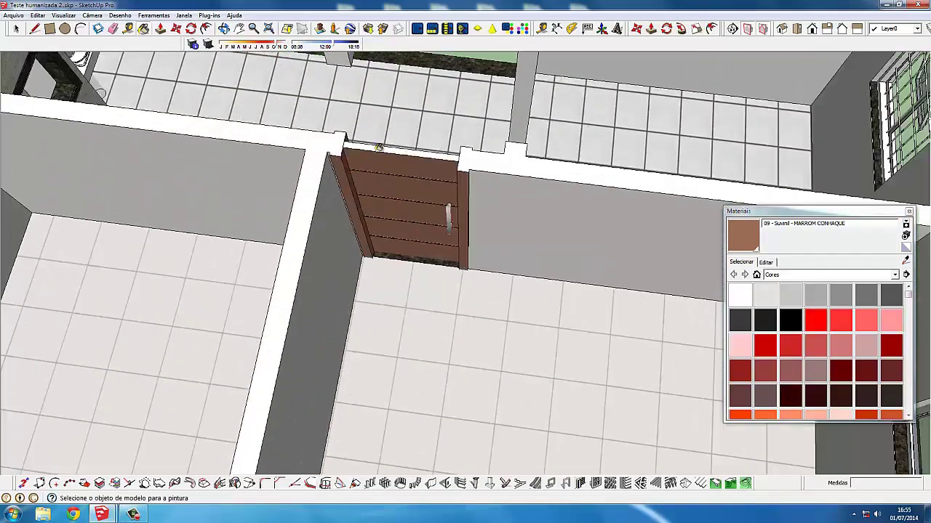
{"action": "scroll", "coordinate": [378, 148], "scroll_direction": "up", "scroll_amount": 2}
{"action": "scroll", "coordinate": [369, 143], "scroll_direction": "up", "scroll_amount": 1}
{"action": "scroll", "coordinate": [401, 140], "scroll_direction": "down", "scroll_amount": 2}
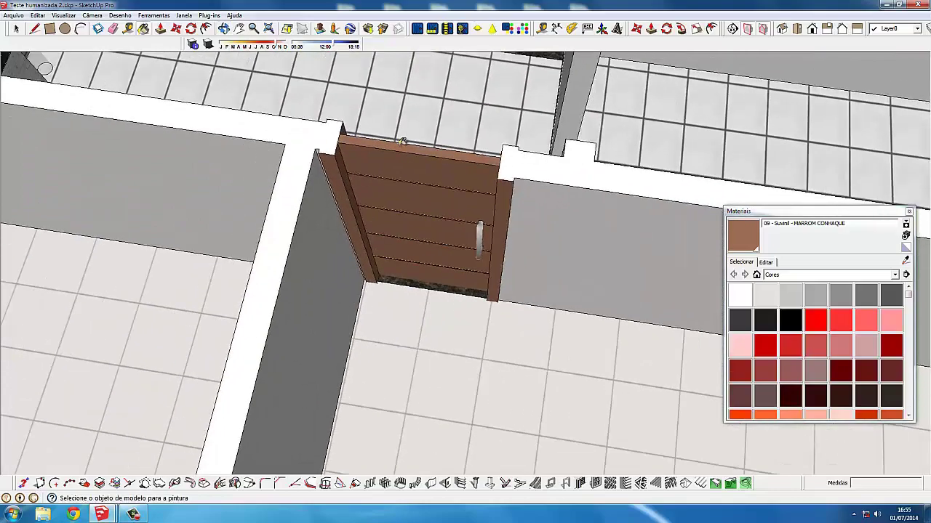
{"action": "scroll", "coordinate": [401, 140], "scroll_direction": "down", "scroll_amount": 2}
{"action": "scroll", "coordinate": [401, 140], "scroll_direction": "down", "scroll_amount": 2}
{"action": "scroll", "coordinate": [313, 318], "scroll_direction": "down", "scroll_amount": 1}
Paint the white strip on the window frame Marrom Conhaque brown
{"action": "middle_click_drag", "start_coordinate": [312, 318], "coordinate": [225, 136]}
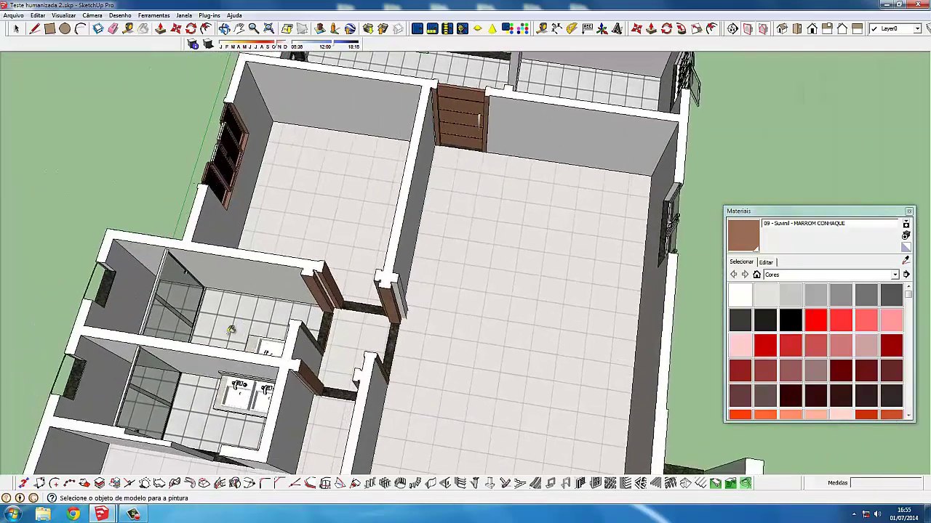
{"action": "scroll", "coordinate": [225, 136], "scroll_direction": "up", "scroll_amount": 2}
{"action": "scroll", "coordinate": [225, 136], "scroll_direction": "up", "scroll_amount": 2}
{"action": "scroll", "coordinate": [225, 136], "scroll_direction": "up", "scroll_amount": 2}
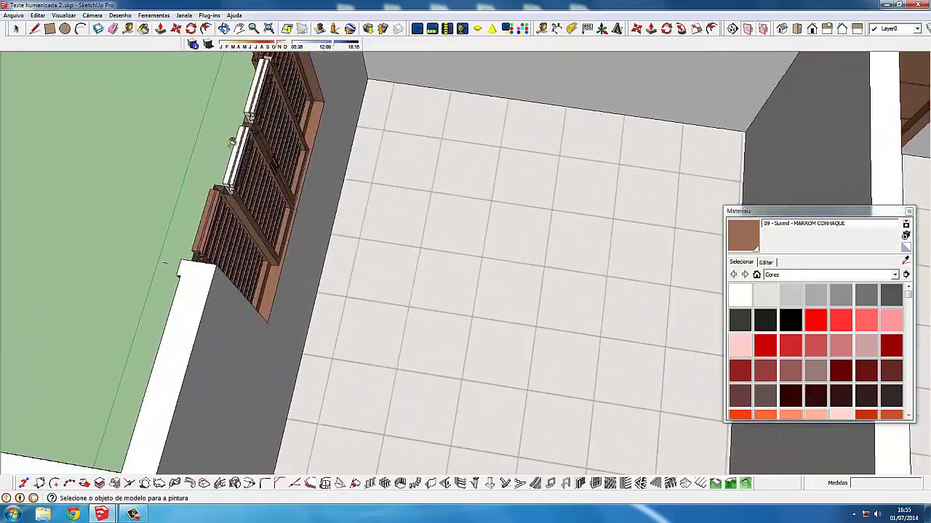
{"action": "scroll", "coordinate": [229, 138], "scroll_direction": "up", "scroll_amount": 1}
{"action": "scroll", "coordinate": [243, 142], "scroll_direction": "up", "scroll_amount": 1}
{"action": "scroll", "coordinate": [251, 134], "scroll_direction": "up", "scroll_amount": 1}
{"action": "left_click", "coordinate": [251, 133]}
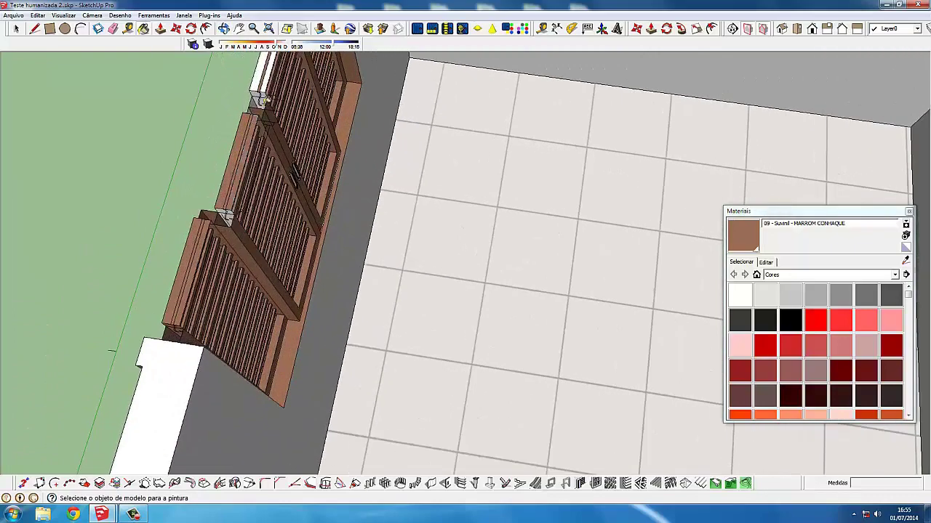
{"action": "scroll", "coordinate": [269, 81], "scroll_direction": "up", "scroll_amount": 1}
{"action": "scroll", "coordinate": [265, 88], "scroll_direction": "up", "scroll_amount": 1}
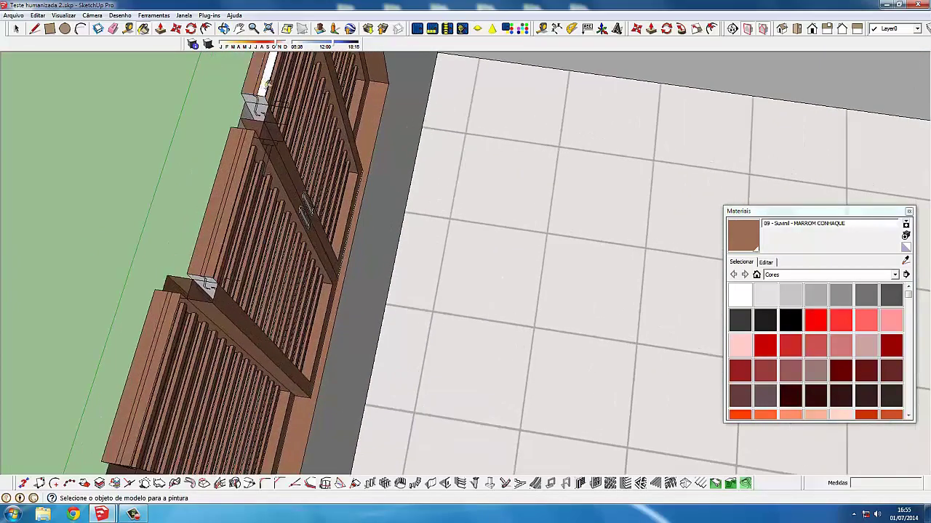
{"action": "middle_click_drag", "start_coordinate": [263, 95], "coordinate": [262, 109]}
{"action": "middle_click_drag", "start_coordinate": [352, 155], "coordinate": [149, 144]}
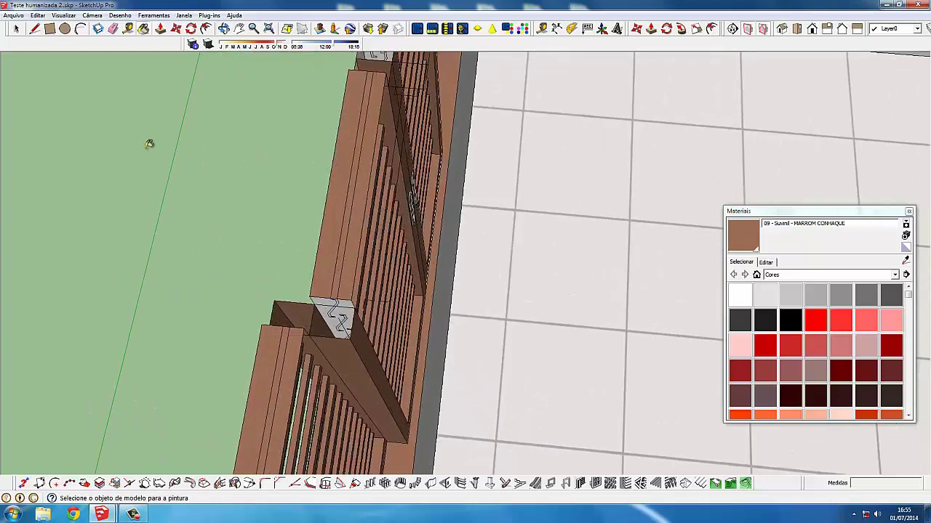
Draw rectangle faces closing the bracket gap atop the shutters
{"action": "left_click", "coordinate": [50, 28]}
{"action": "scroll", "coordinate": [338, 323], "scroll_direction": "up", "scroll_amount": 2}
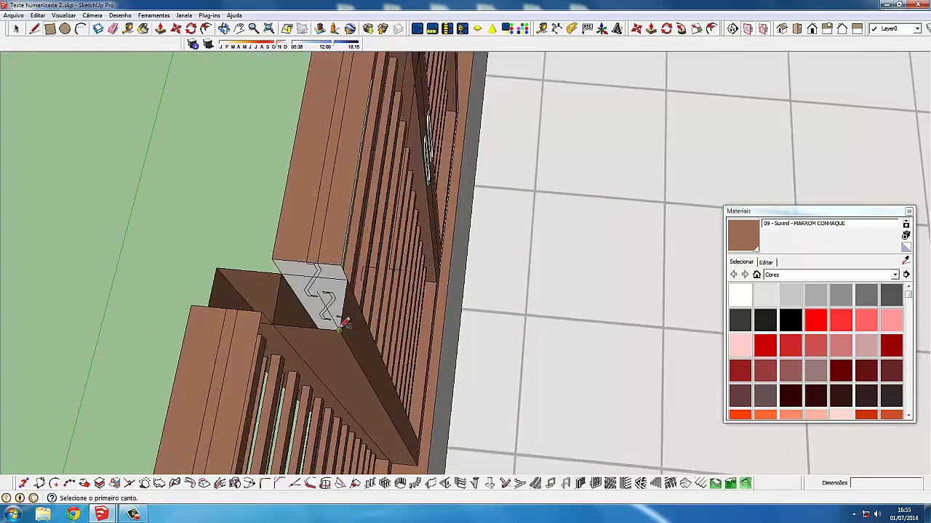
{"action": "left_click", "coordinate": [338, 331]}
{"action": "middle_click_drag", "start_coordinate": [234, 280], "coordinate": [225, 265]}
{"action": "left_click", "coordinate": [225, 264]}
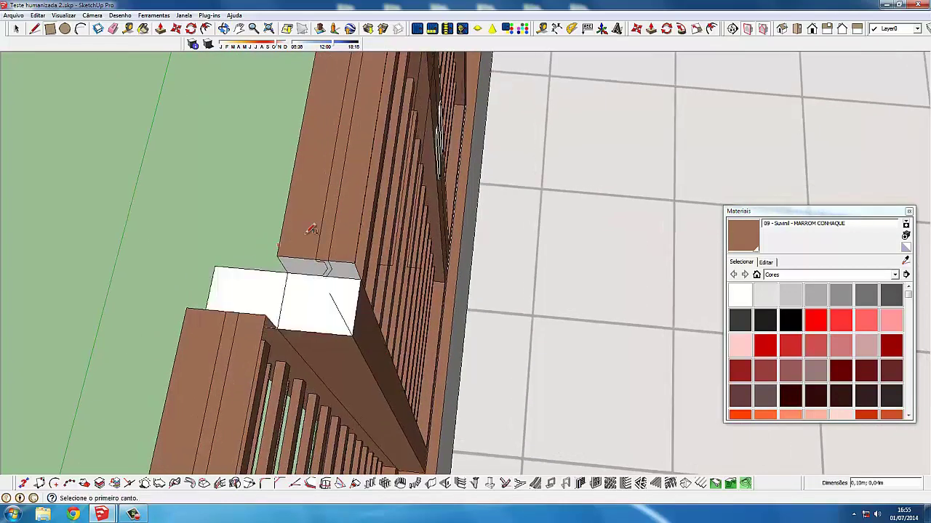
{"action": "mouse_move", "coordinate": [312, 224]}
{"action": "middle_mouse_down"}
{"action": "mouse_move", "coordinate": [380, 402]}
{"action": "mouse_move", "coordinate": [420, 225]}
{"action": "mouse_move", "coordinate": [408, 326]}
{"action": "middle_mouse_up"}
{"action": "scroll", "coordinate": [420, 225], "scroll_direction": "up", "scroll_amount": 2}
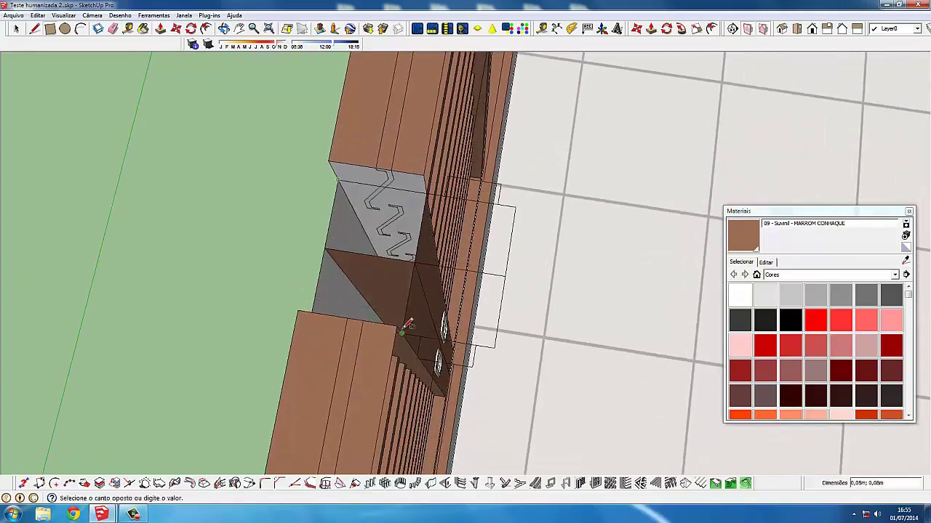
{"action": "left_click", "coordinate": [408, 327]}
{"action": "scroll", "coordinate": [574, 246], "scroll_direction": "down", "scroll_amount": 3}
{"action": "middle_click_drag", "start_coordinate": [536, 256], "coordinate": [425, 229], "text": "shift"}
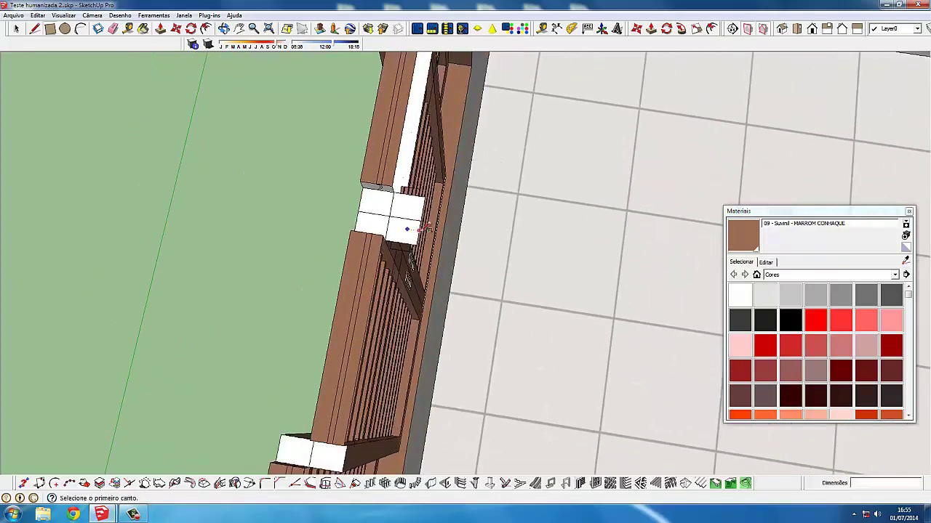
Delete the grey bracket and the extra white faces beside the slats
{"action": "key", "text": "space"}
{"action": "scroll", "coordinate": [432, 274], "scroll_direction": "up", "scroll_amount": 2}
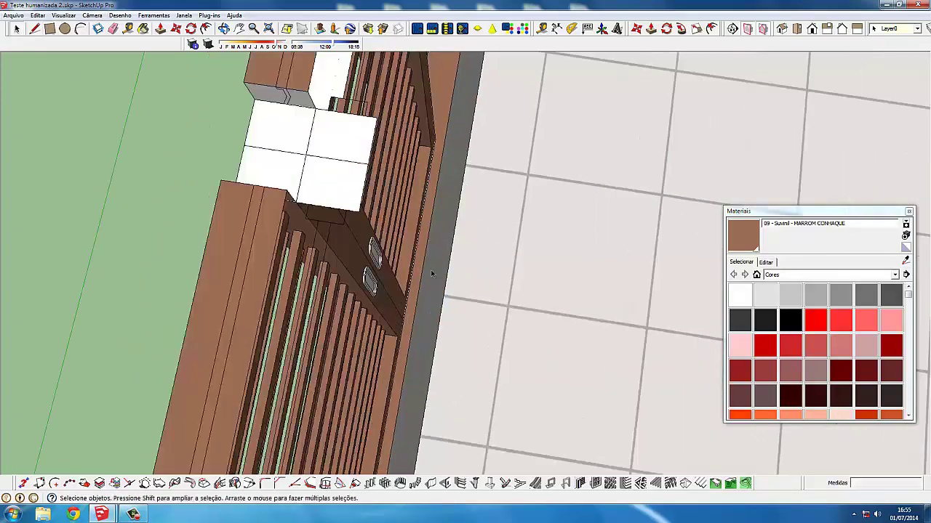
{"action": "left_click", "coordinate": [361, 210]}
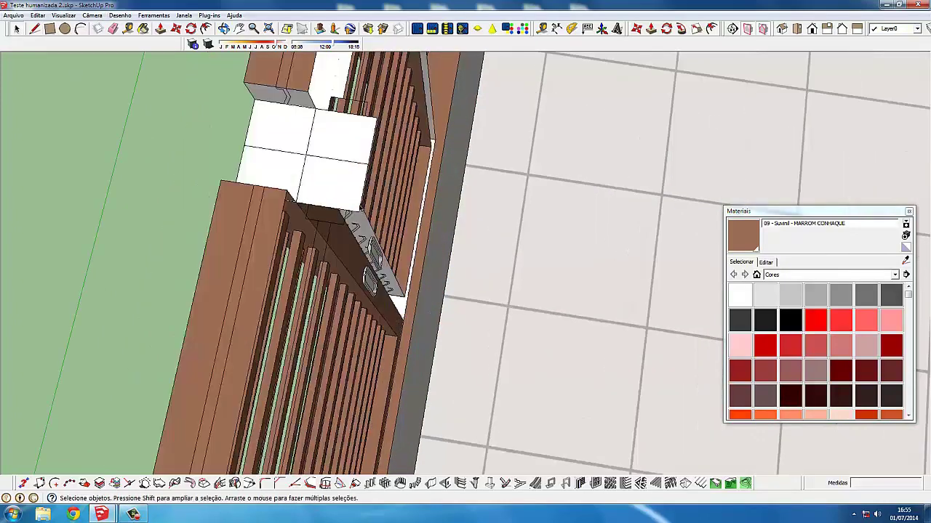
{"action": "key", "text": "Delete"}
{"action": "key", "text": "Delete"}
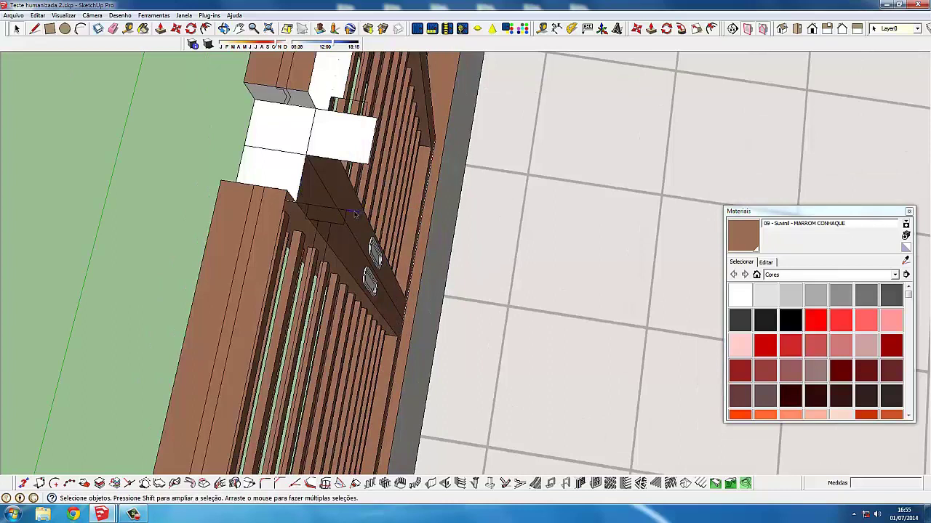
{"action": "left_click", "coordinate": [361, 163]}
{"action": "key", "text": "Delete"}
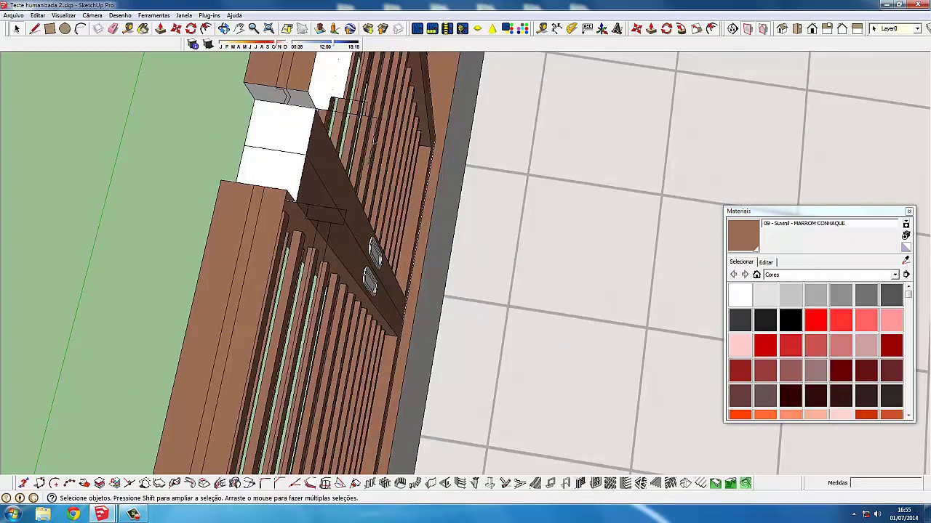
Paint the remaining white box faces on the shutter tops MARROM CONHAQUE brown
{"action": "left_click", "coordinate": [751, 249]}
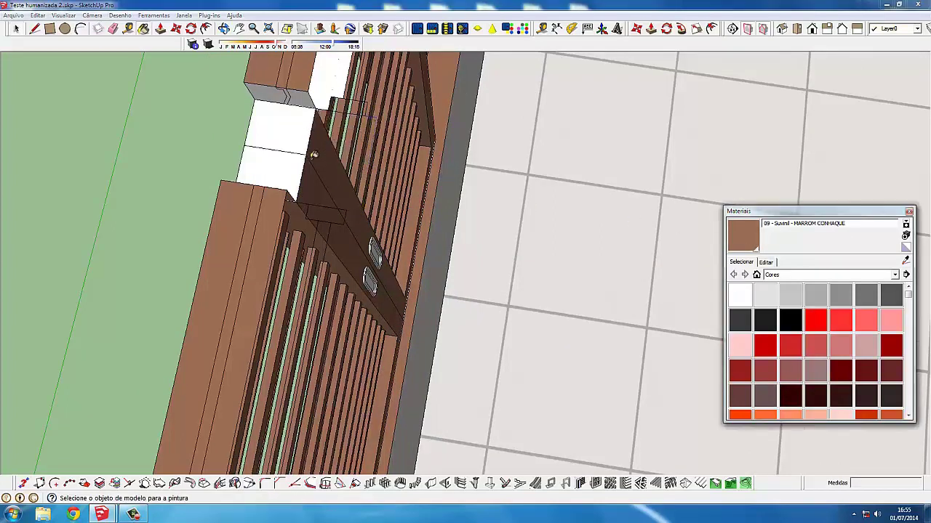
{"action": "left_click", "coordinate": [280, 127]}
{"action": "left_click", "coordinate": [272, 175]}
{"action": "scroll", "coordinate": [332, 72], "scroll_direction": "down", "scroll_amount": 2}
{"action": "scroll", "coordinate": [332, 72], "scroll_direction": "down", "scroll_amount": 2}
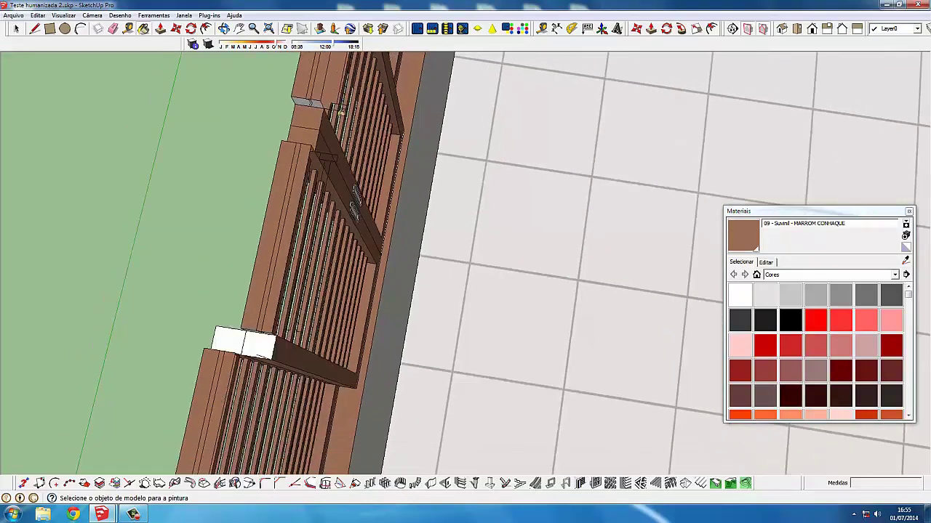
{"action": "scroll", "coordinate": [270, 342], "scroll_direction": "down", "scroll_amount": 1}
{"action": "middle_click_drag", "start_coordinate": [265, 322], "coordinate": [357, 273]}
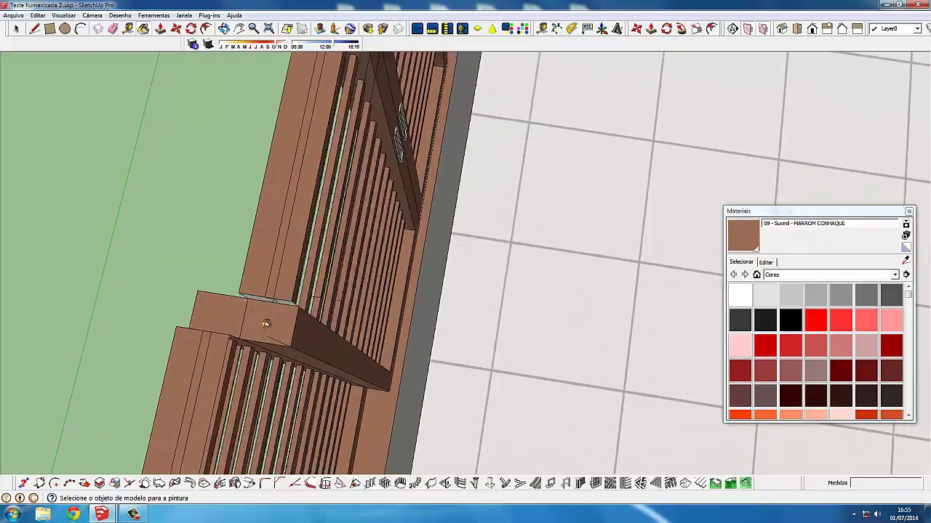
{"action": "scroll", "coordinate": [356, 273], "scroll_direction": "down", "scroll_amount": 2}
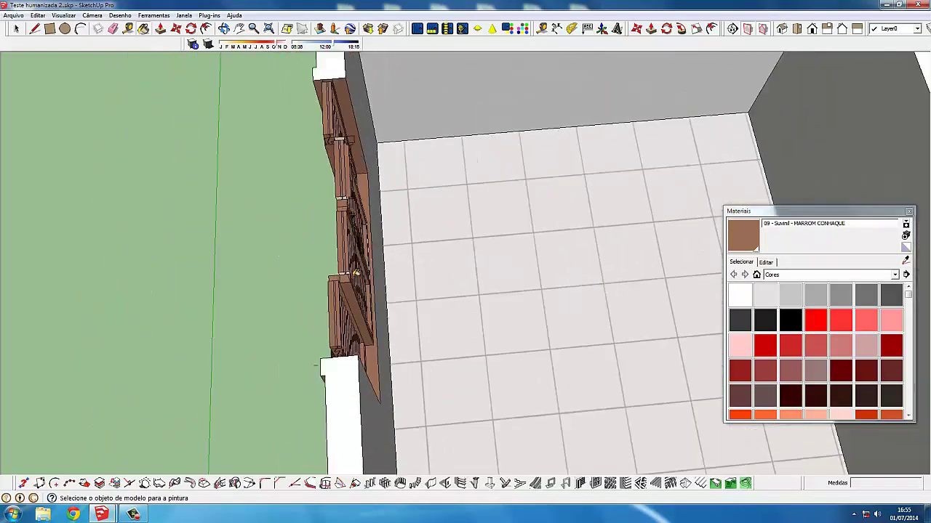
{"action": "scroll", "coordinate": [335, 273], "scroll_direction": "up", "scroll_amount": 2}
{"action": "scroll", "coordinate": [337, 240], "scroll_direction": "up", "scroll_amount": 1}
{"action": "scroll", "coordinate": [339, 205], "scroll_direction": "up", "scroll_amount": 1}
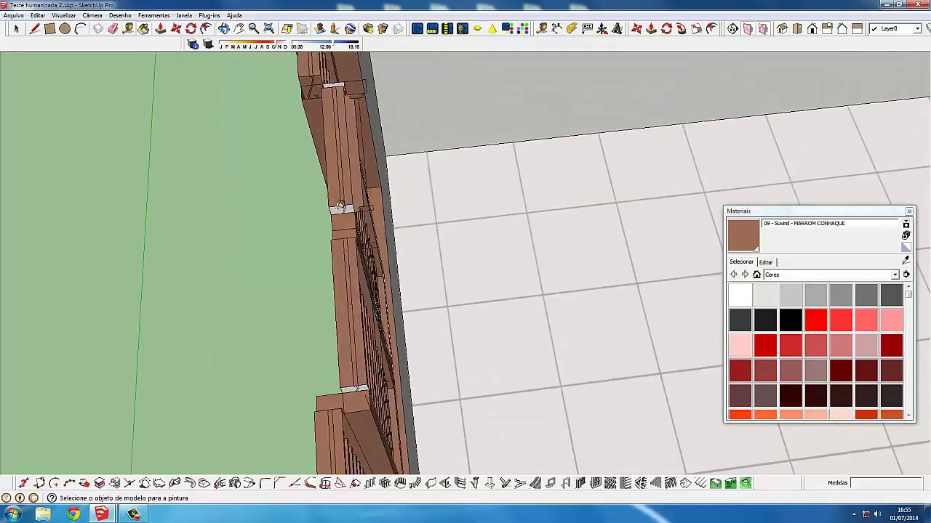
{"action": "scroll", "coordinate": [339, 84], "scroll_direction": "up", "scroll_amount": 1}
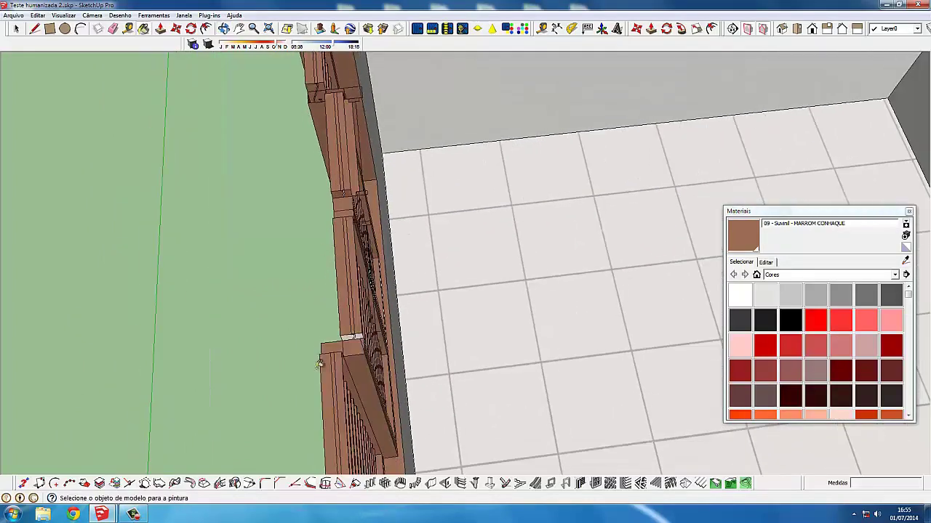
{"action": "scroll", "coordinate": [352, 332], "scroll_direction": "up", "scroll_amount": 1}
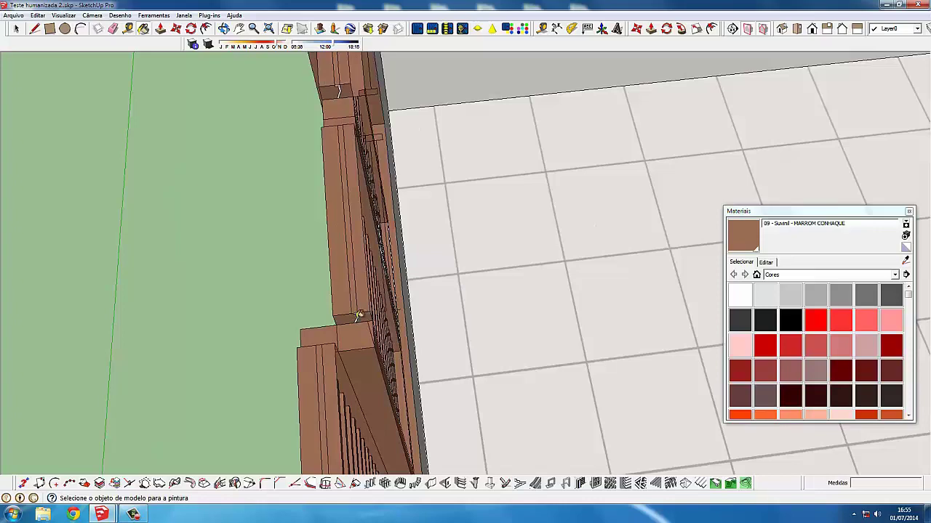
{"action": "scroll", "coordinate": [333, 131], "scroll_direction": "down", "scroll_amount": 2}
{"action": "scroll", "coordinate": [334, 135], "scroll_direction": "down", "scroll_amount": 2}
{"action": "scroll", "coordinate": [332, 146], "scroll_direction": "down", "scroll_amount": 2}
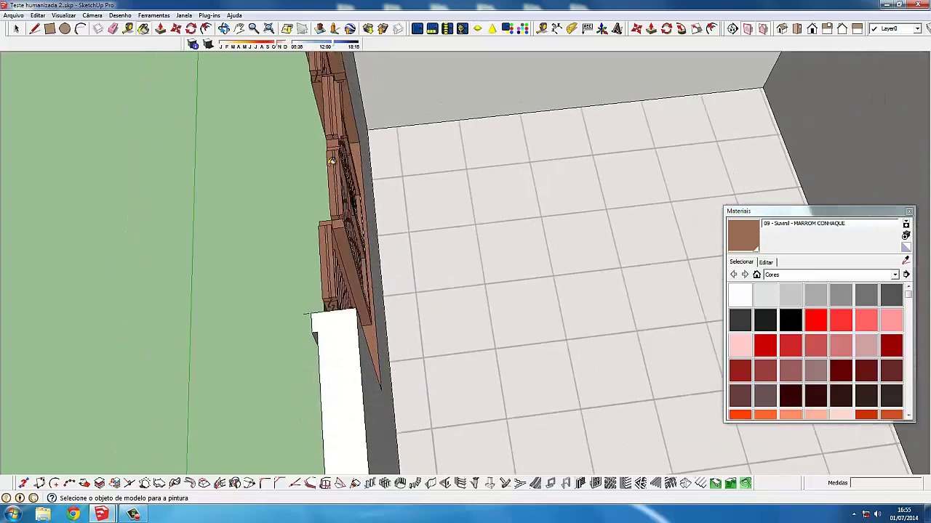
{"action": "scroll", "coordinate": [331, 156], "scroll_direction": "down", "scroll_amount": 3}
{"action": "scroll", "coordinate": [330, 157], "scroll_direction": "down", "scroll_amount": 3}
{"action": "scroll", "coordinate": [386, 232], "scroll_direction": "down", "scroll_amount": 3}
{"action": "scroll", "coordinate": [386, 233], "scroll_direction": "down", "scroll_amount": 2}
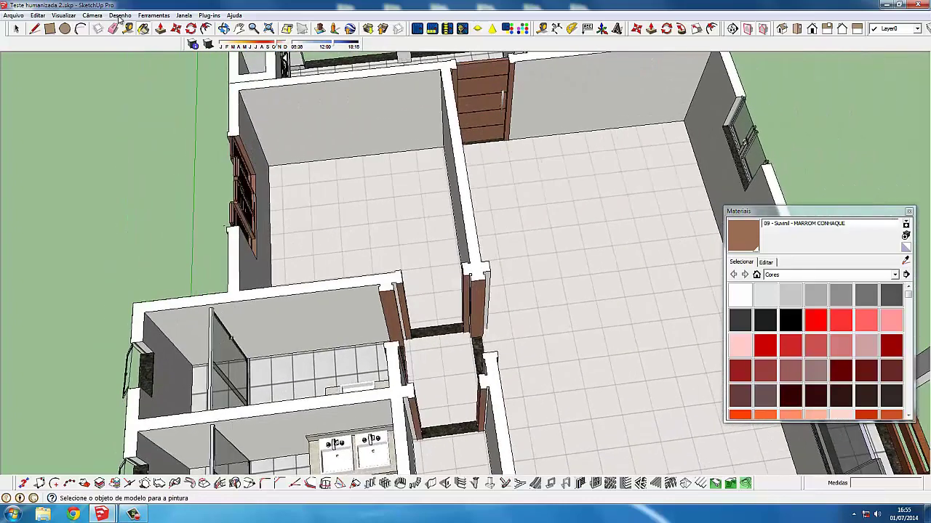
{"action": "left_click", "coordinate": [95, 16]}
{"action": "mouse_move", "coordinate": [64, 15]}
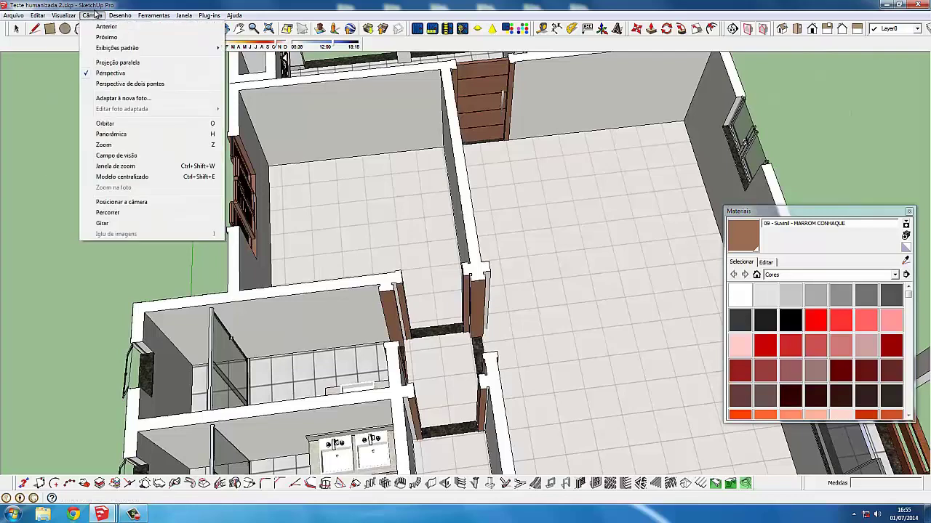
{"action": "left_click", "coordinate": [158, 261]}
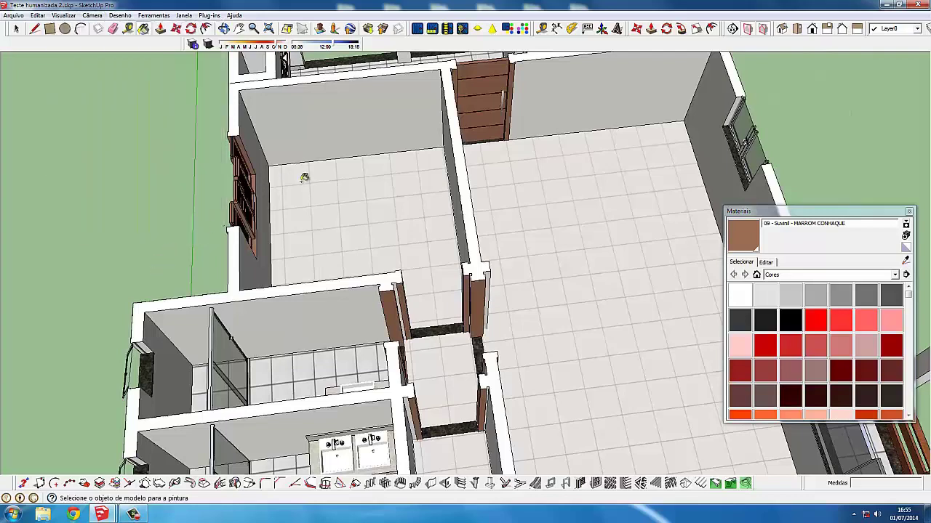
{"action": "mouse_move", "coordinate": [308, 177]}
{"action": "middle_mouse_down"}
{"action": "mouse_move", "coordinate": [500, 241]}
{"action": "mouse_move", "coordinate": [480, 220]}
{"action": "mouse_move", "coordinate": [483, 124]}
{"action": "middle_mouse_up"}
{"action": "scroll", "coordinate": [486, 215], "scroll_direction": "down", "scroll_amount": 3}
{"action": "scroll", "coordinate": [353, 150], "scroll_direction": "up", "scroll_amount": 5}
{"action": "middle_click_drag", "start_coordinate": [353, 150], "coordinate": [320, 133]}
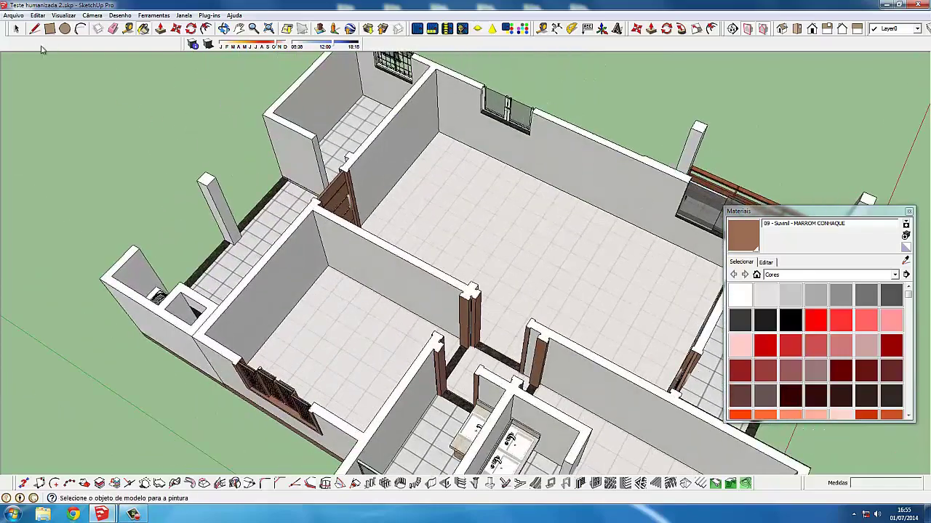
Orbit and zoom the view around to the short wall beside the corridor doorway
{"action": "mouse_move", "coordinate": [306, 189]}
{"action": "middle_mouse_down"}
{"action": "mouse_move", "coordinate": [378, 240]}
{"action": "mouse_move", "coordinate": [364, 261]}
{"action": "middle_mouse_up"}
{"action": "scroll", "coordinate": [382, 245], "scroll_direction": "up", "scroll_amount": 3}
{"action": "scroll", "coordinate": [381, 245], "scroll_direction": "up", "scroll_amount": 3}
{"action": "scroll", "coordinate": [360, 261], "scroll_direction": "up", "scroll_amount": 2}
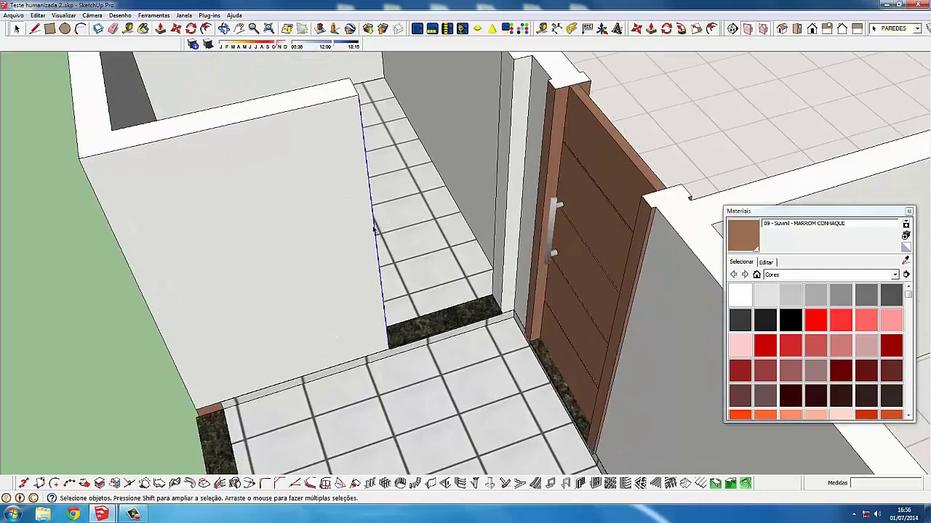
{"action": "mouse_move", "coordinate": [374, 230]}
{"action": "middle_mouse_down"}
{"action": "mouse_move", "coordinate": [346, 270]}
{"action": "mouse_move", "coordinate": [383, 313]}
{"action": "middle_mouse_up"}
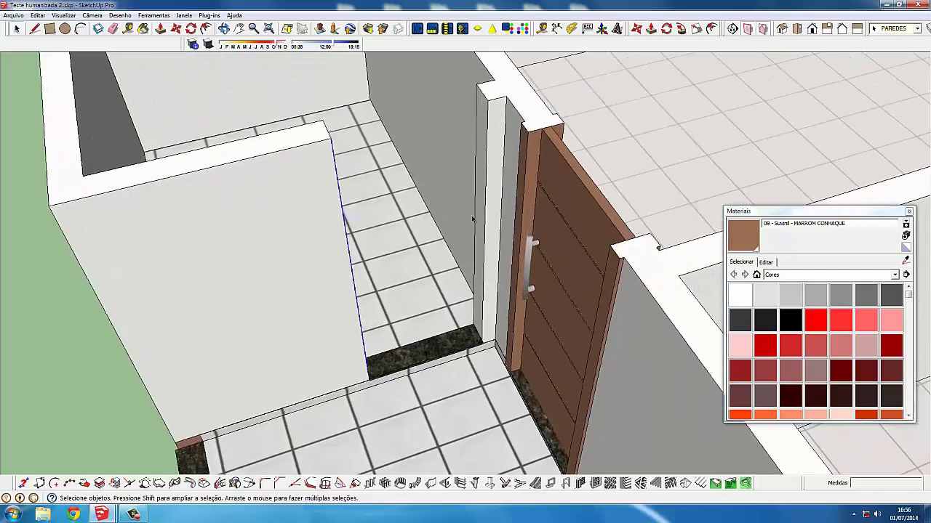
{"action": "scroll", "coordinate": [374, 244], "scroll_direction": "down", "scroll_amount": 2}
{"action": "scroll", "coordinate": [365, 245], "scroll_direction": "down", "scroll_amount": 2}
{"action": "scroll", "coordinate": [356, 247], "scroll_direction": "down", "scroll_amount": 2}
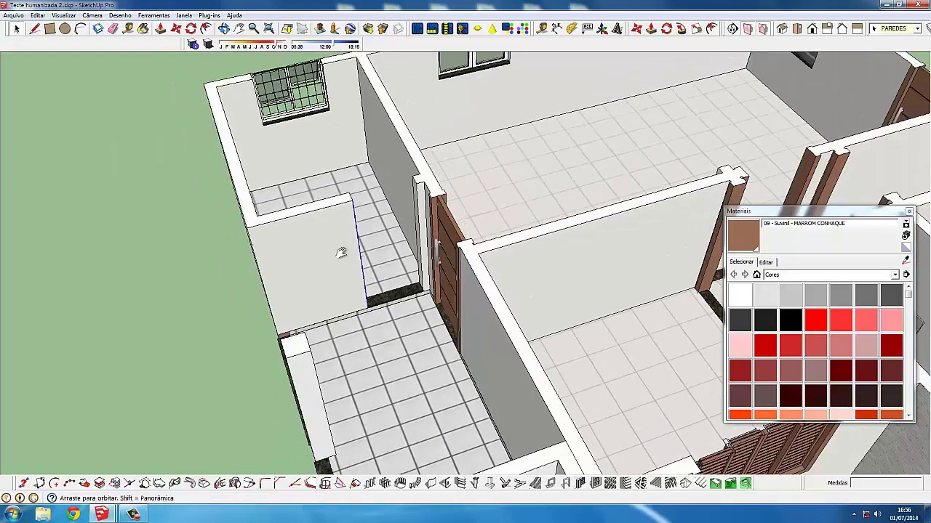
{"action": "mouse_move", "coordinate": [339, 249]}
{"action": "middle_mouse_down"}
{"action": "mouse_move", "coordinate": [645, 256]}
{"action": "mouse_move", "coordinate": [540, 250]}
{"action": "middle_mouse_up"}
{"action": "middle_click_drag", "start_coordinate": [453, 243], "coordinate": [57, 176]}
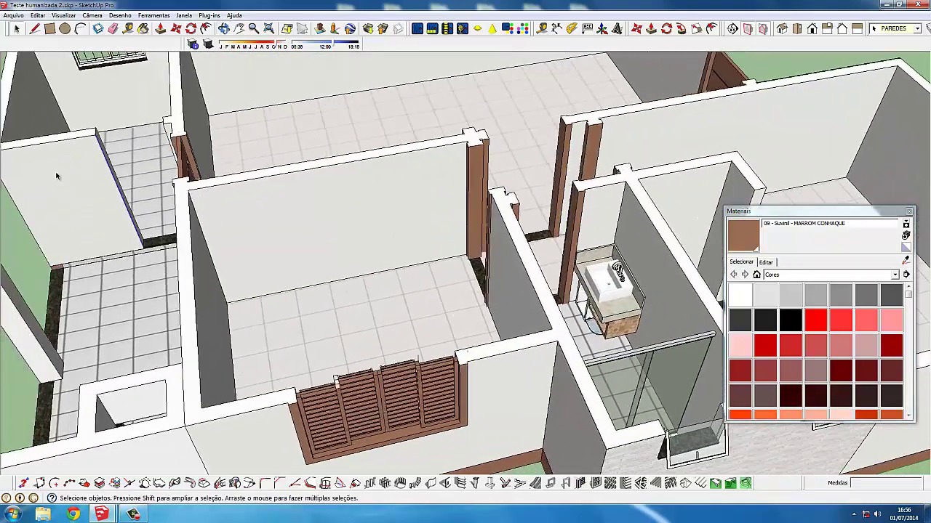
{"action": "mouse_move", "coordinate": [88, 209]}
{"action": "middle_mouse_down"}
{"action": "mouse_move", "coordinate": [218, 167]}
{"action": "mouse_move", "coordinate": [276, 229]}
{"action": "middle_mouse_up"}
Paste the copied elements onto the short corridor wall and return to Select
{"action": "scroll", "coordinate": [222, 188], "scroll_direction": "up", "scroll_amount": 2}
{"action": "scroll", "coordinate": [222, 187], "scroll_direction": "up", "scroll_amount": 2}
{"action": "key", "text": "ctrl+v"}
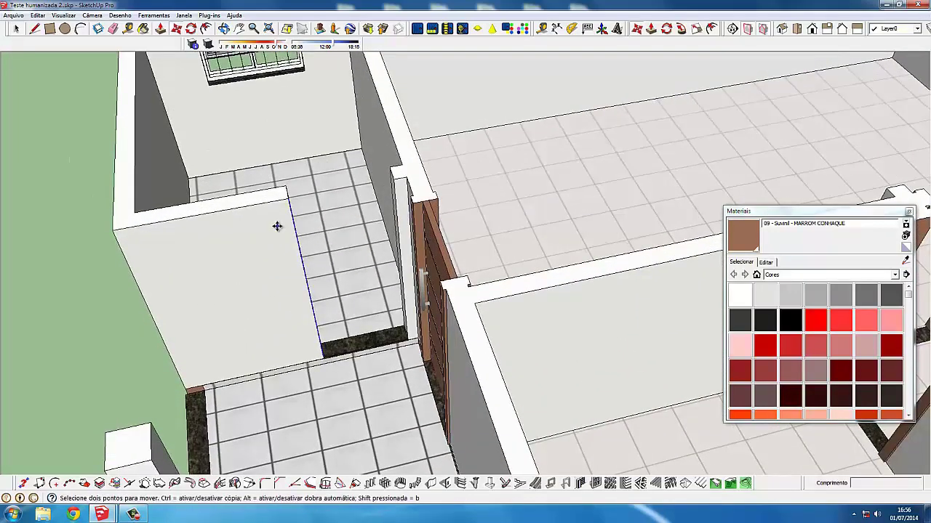
{"action": "left_click", "coordinate": [275, 226]}
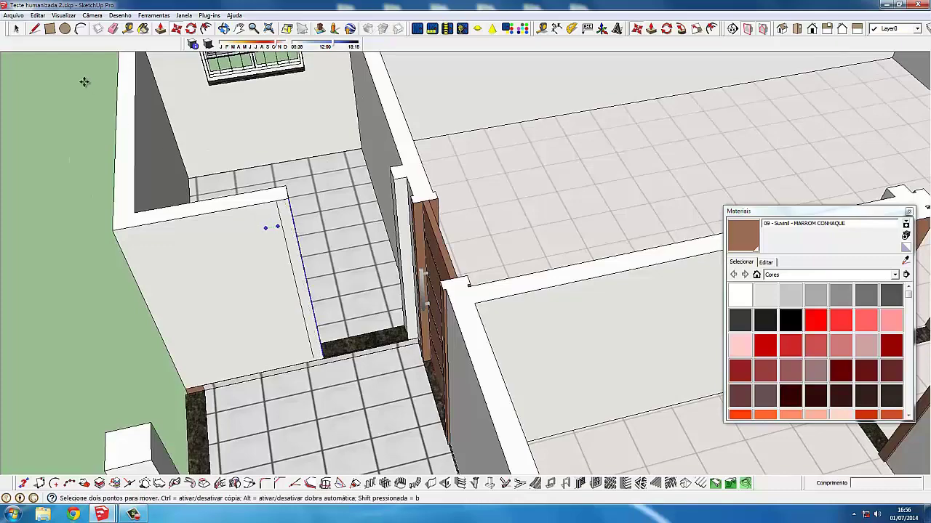
{"action": "left_click", "coordinate": [19, 28]}
{"action": "scroll", "coordinate": [269, 214], "scroll_direction": "down", "scroll_amount": 3}
Orbit to a front-corner view of the whole house and replace the Materials panel with the Layers list
{"action": "middle_click_drag", "start_coordinate": [270, 213], "coordinate": [555, 300]}
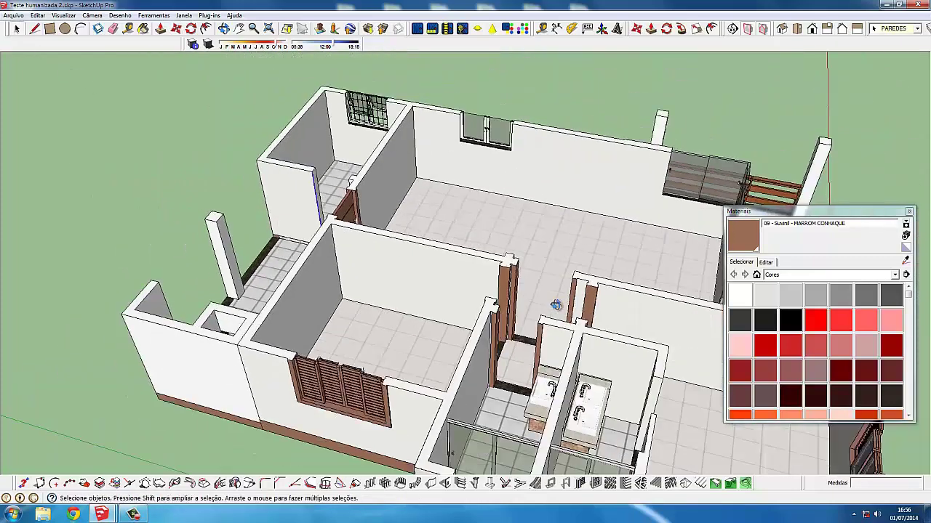
{"action": "left_click", "coordinate": [133, 514]}
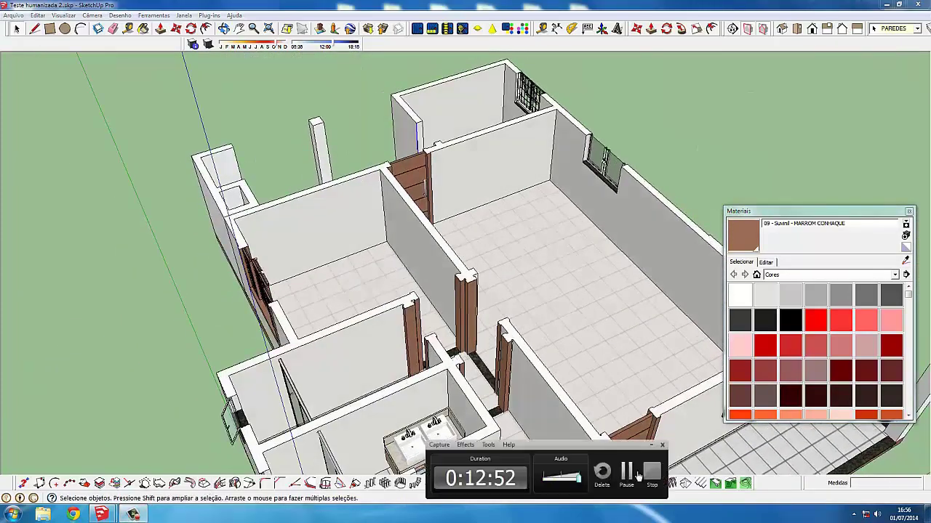
{"action": "middle_click_drag", "start_coordinate": [463, 320], "coordinate": [436, 276]}
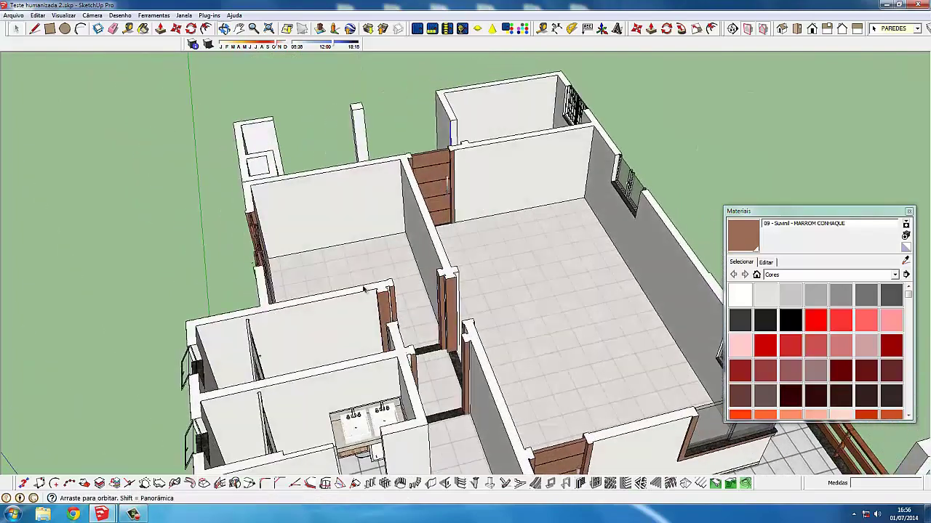
{"action": "mouse_move", "coordinate": [371, 280]}
{"action": "middle_mouse_down"}
{"action": "mouse_move", "coordinate": [395, 328]}
{"action": "mouse_move", "coordinate": [354, 361]}
{"action": "middle_mouse_up"}
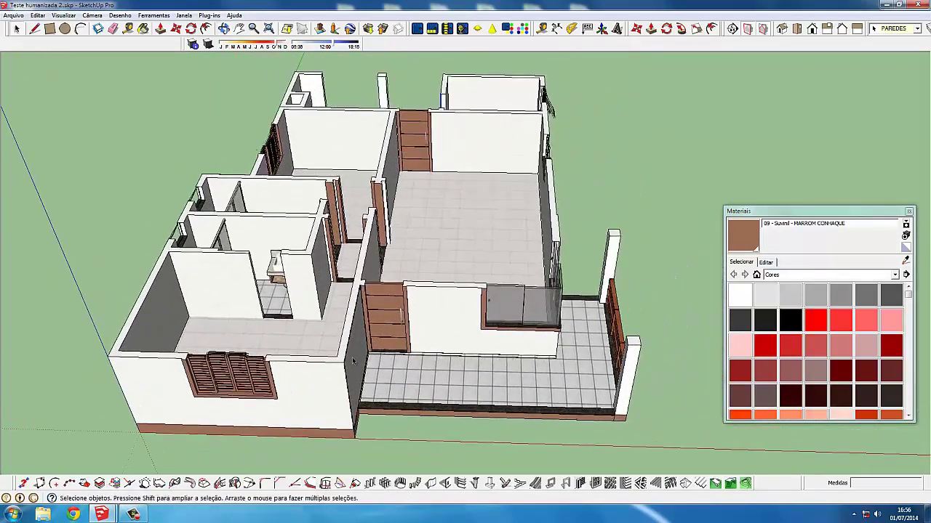
{"action": "scroll", "coordinate": [357, 276], "scroll_direction": "up", "scroll_amount": 2}
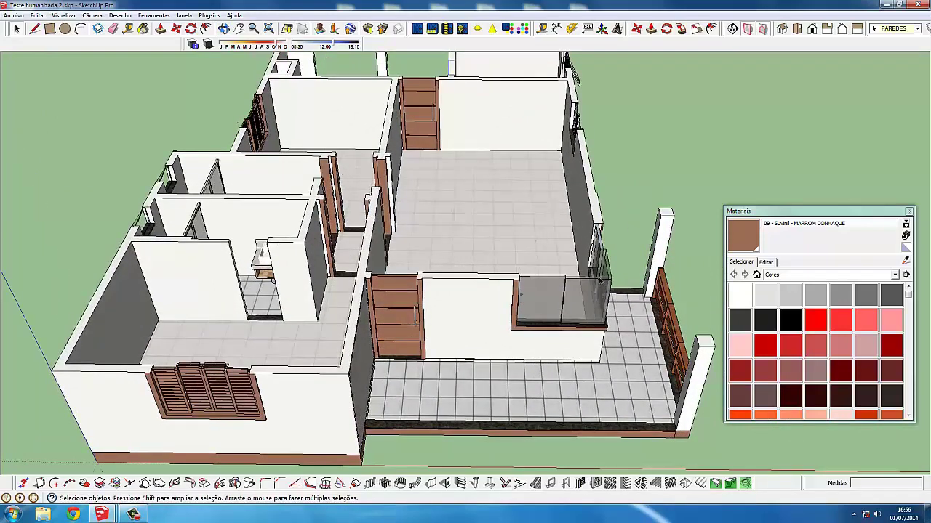
{"action": "middle_click_drag", "start_coordinate": [599, 282], "coordinate": [639, 291]}
{"action": "left_click", "coordinate": [910, 210]}
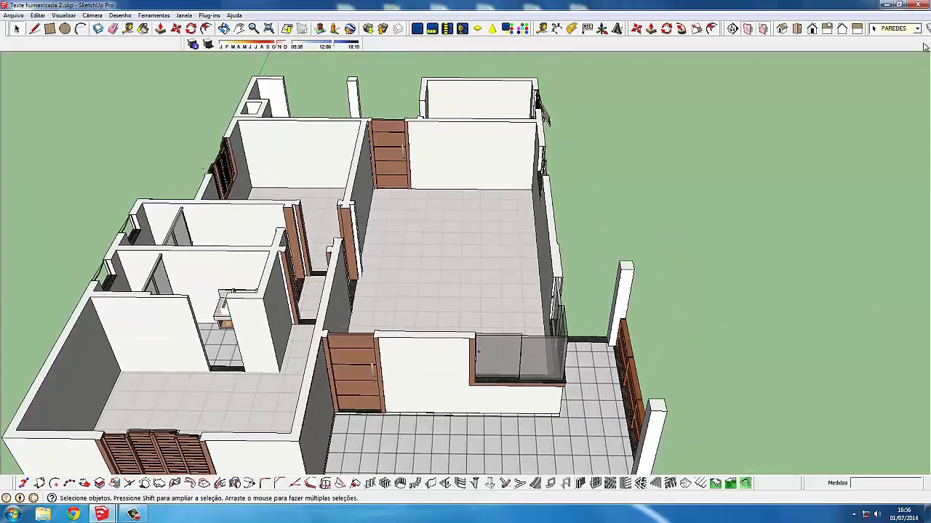
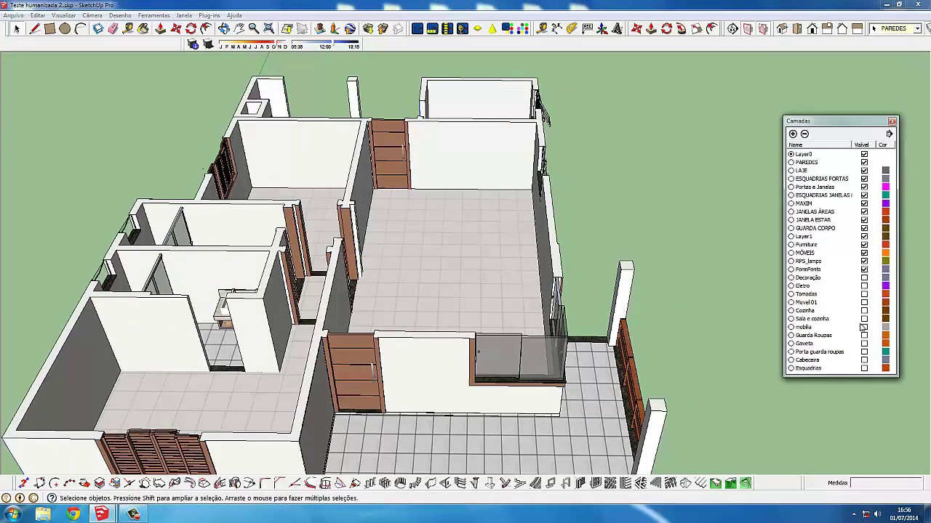
Make the Sala e cozinha layer visible to show its doors and sofa
{"action": "left_click", "coordinate": [864, 319]}
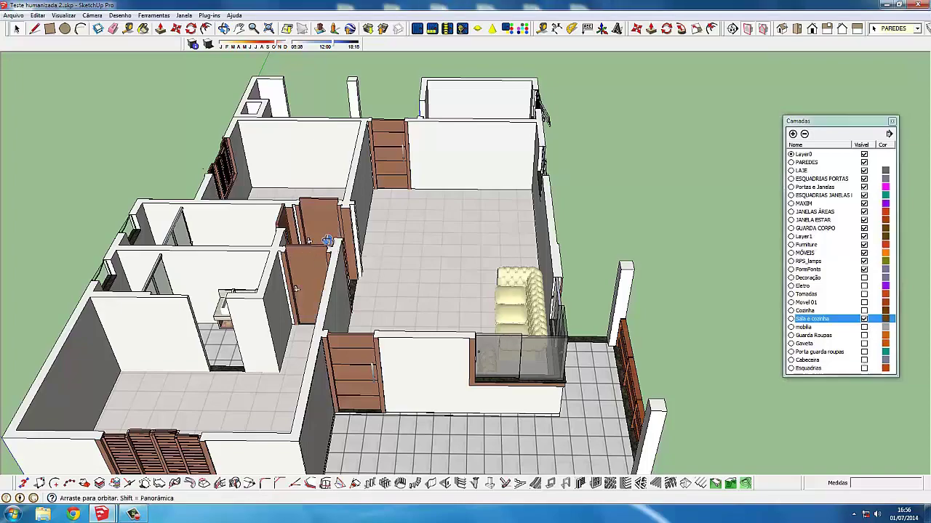
{"action": "scroll", "coordinate": [306, 258], "scroll_direction": "up", "scroll_amount": 2}
{"action": "scroll", "coordinate": [299, 261], "scroll_direction": "up", "scroll_amount": 2}
{"action": "scroll", "coordinate": [299, 261], "scroll_direction": "up", "scroll_amount": 2}
{"action": "scroll", "coordinate": [299, 266], "scroll_direction": "up", "scroll_amount": 1}
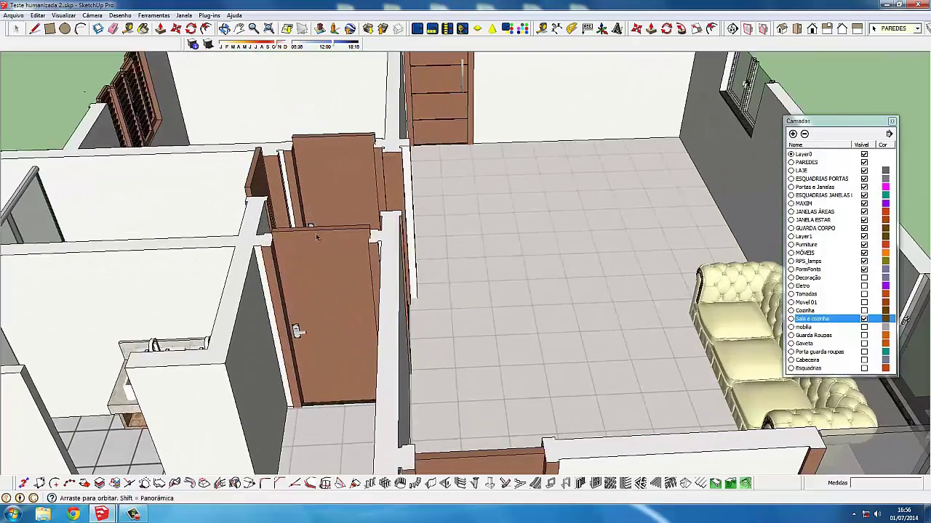
{"action": "scroll", "coordinate": [307, 184], "scroll_direction": "up", "scroll_amount": 2}
Open the bathroom door's nested groups down to the door leaf's faces
{"action": "left_click", "coordinate": [304, 169]}
{"action": "scroll", "coordinate": [305, 171], "scroll_direction": "up", "scroll_amount": 1}
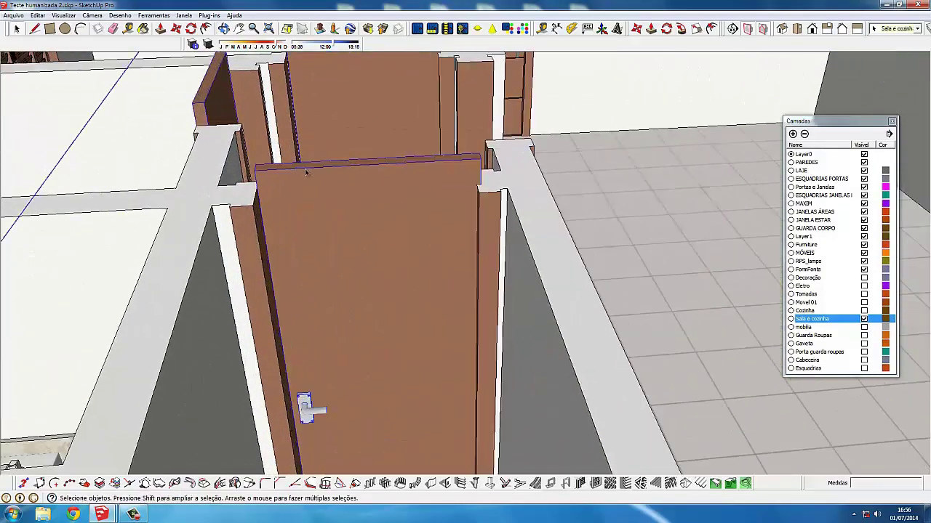
{"action": "scroll", "coordinate": [305, 172], "scroll_direction": "down", "scroll_amount": 2}
{"action": "scroll", "coordinate": [305, 172], "scroll_direction": "up", "scroll_amount": 1}
{"action": "scroll", "coordinate": [305, 172], "scroll_direction": "up", "scroll_amount": 2}
{"action": "scroll", "coordinate": [306, 171], "scroll_direction": "up", "scroll_amount": 1}
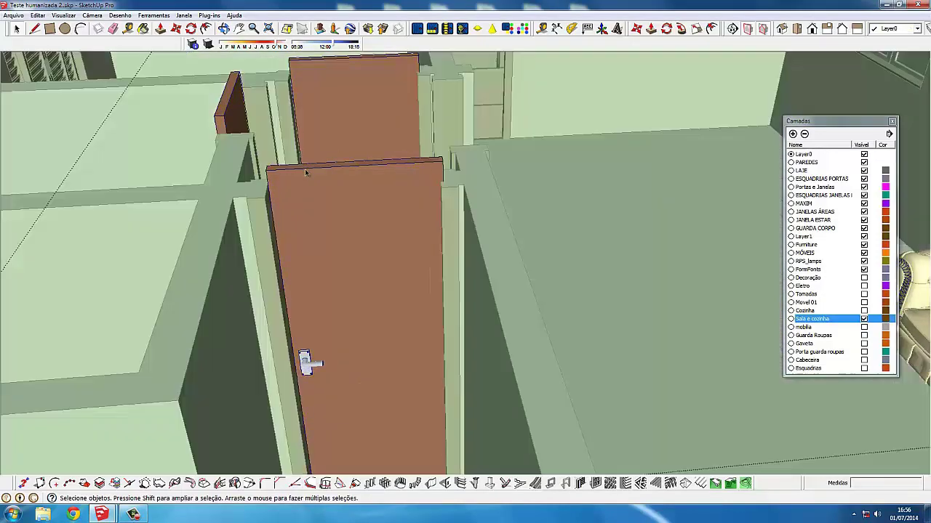
{"action": "scroll", "coordinate": [306, 172], "scroll_direction": "up", "scroll_amount": 1}
{"action": "double_click", "coordinate": [306, 169]}
{"action": "left_click", "coordinate": [306, 169]}
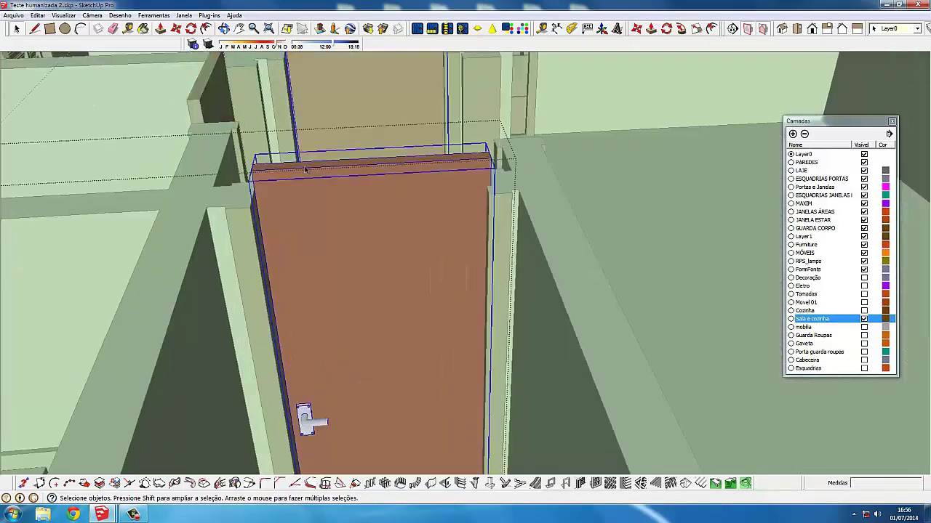
{"action": "double_click", "coordinate": [306, 169]}
{"action": "scroll", "coordinate": [305, 170], "scroll_direction": "up", "scroll_amount": 2}
{"action": "left_click", "coordinate": [304, 171]}
{"action": "double_click", "coordinate": [305, 169]}
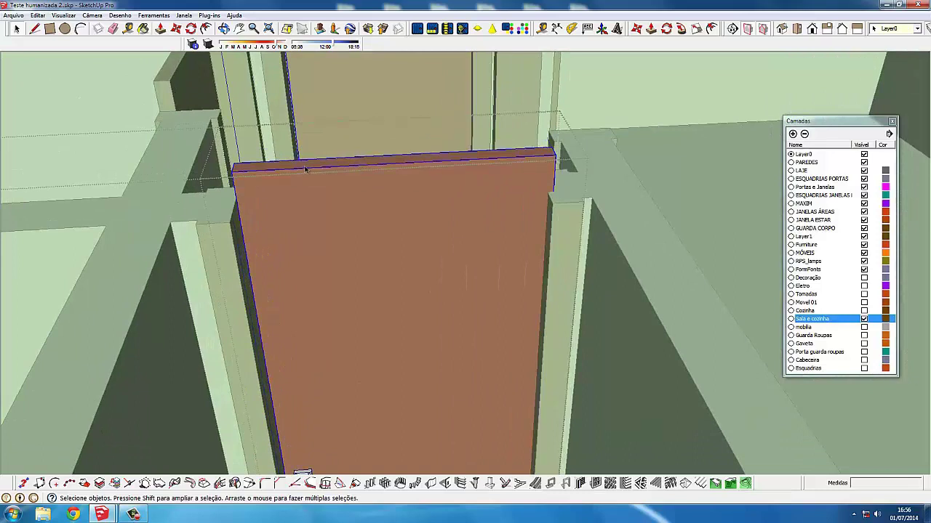
{"action": "double_click", "coordinate": [333, 168]}
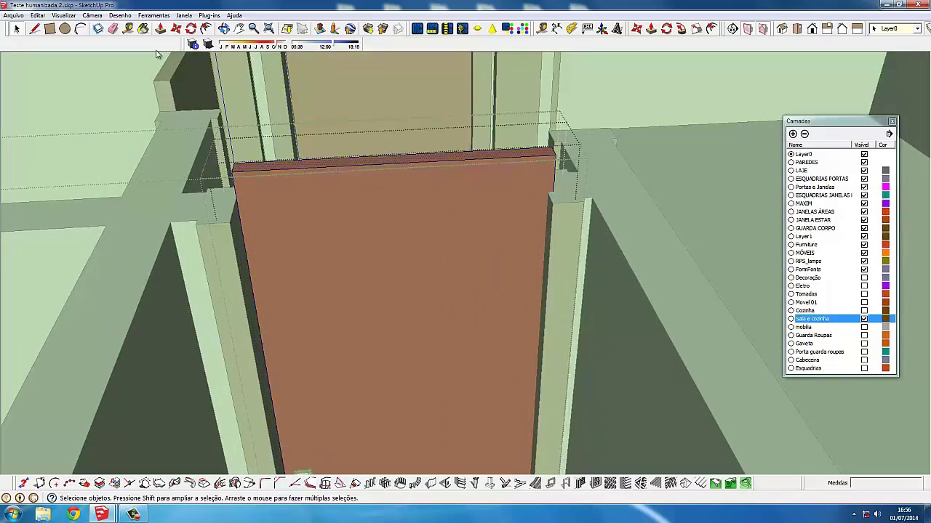
Push/Pull the door leaf's top face down so it fits the doorway frame
{"action": "key", "text": "p"}
{"action": "left_click_drag", "start_coordinate": [244, 174], "coordinate": [228, 227]}
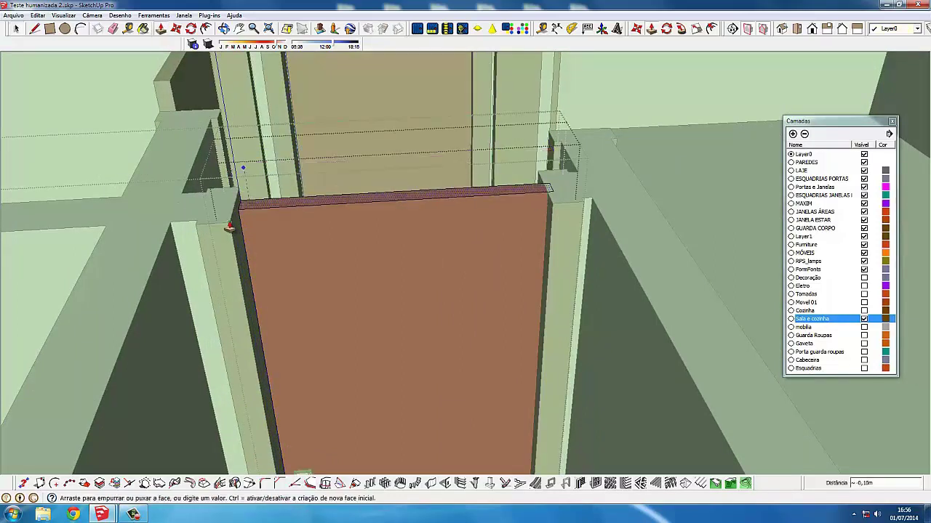
{"action": "scroll", "coordinate": [252, 210], "scroll_direction": "up", "scroll_amount": 2}
{"action": "left_click", "coordinate": [237, 207]}
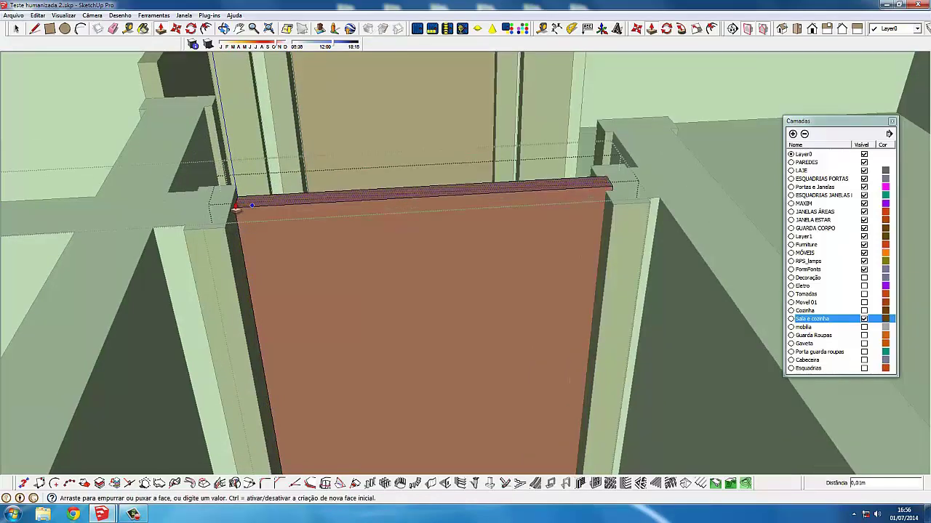
{"action": "left_click", "coordinate": [226, 224]}
{"action": "scroll", "coordinate": [322, 288], "scroll_direction": "down", "scroll_amount": 3}
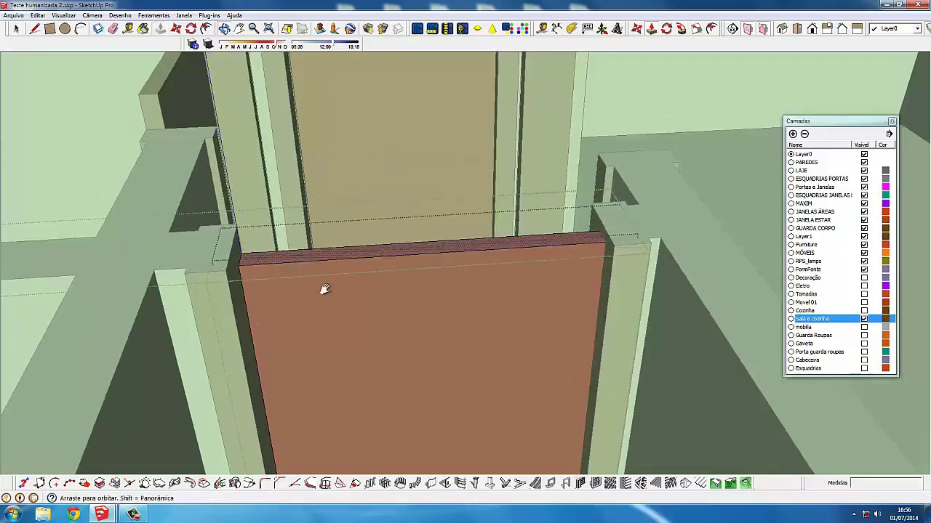
{"action": "scroll", "coordinate": [218, 182], "scroll_direction": "down", "scroll_amount": 2}
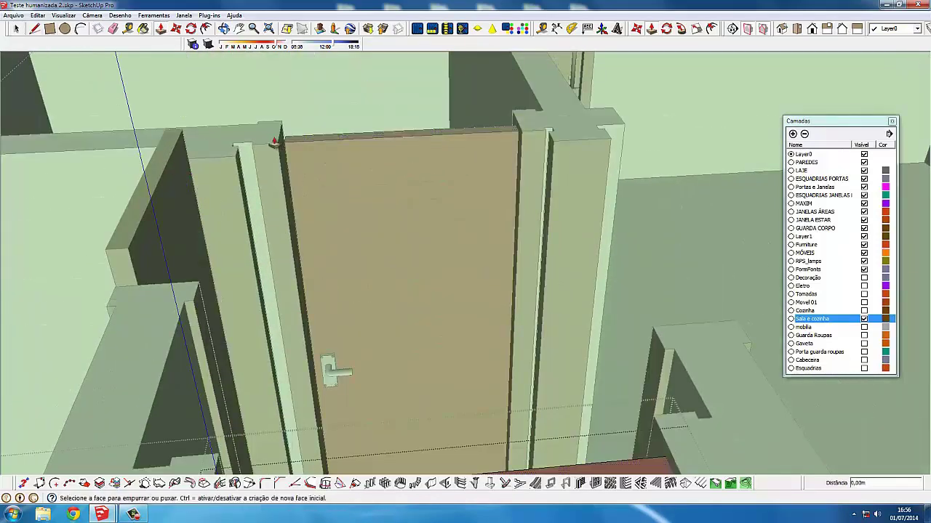
{"action": "left_click", "coordinate": [16, 28]}
{"action": "scroll", "coordinate": [149, 194], "scroll_direction": "up", "scroll_amount": 2}
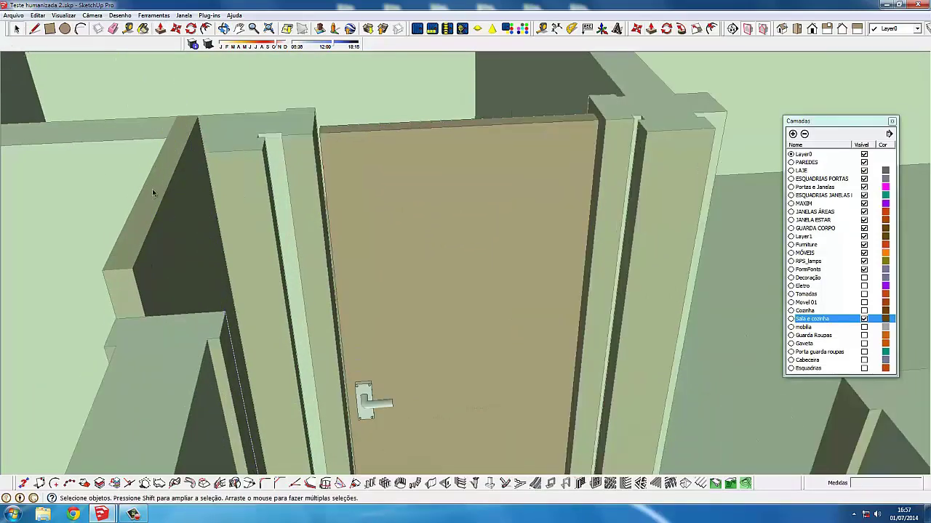
Lower the brown side panel's top face by 0.10 m, then exit its group
{"action": "double_click", "coordinate": [154, 192]}
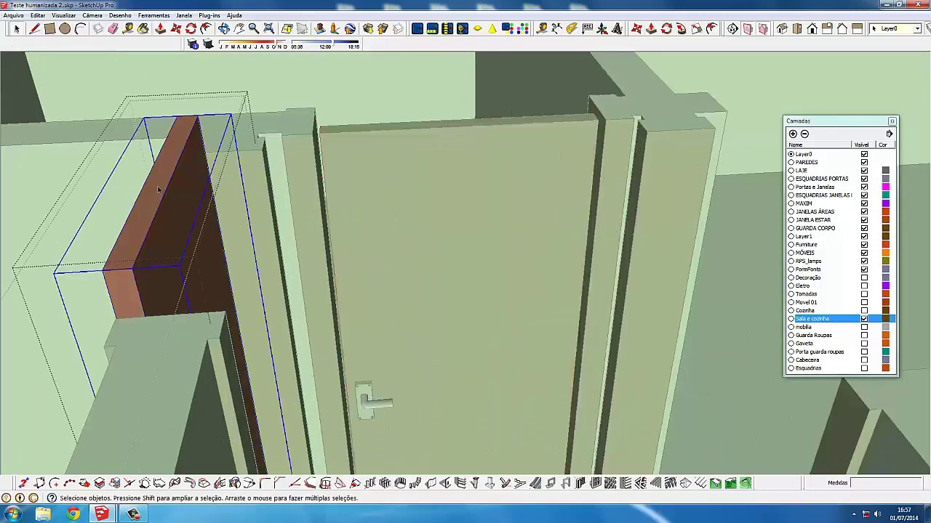
{"action": "double_click", "coordinate": [158, 187]}
{"action": "double_click", "coordinate": [163, 169]}
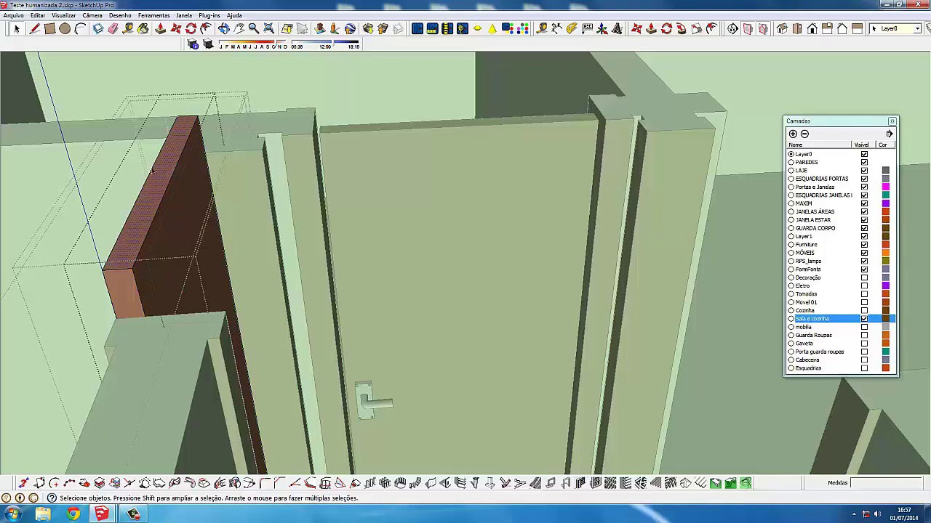
{"action": "left_click", "coordinate": [159, 27]}
{"action": "left_click_drag", "start_coordinate": [140, 230], "coordinate": [161, 320]}
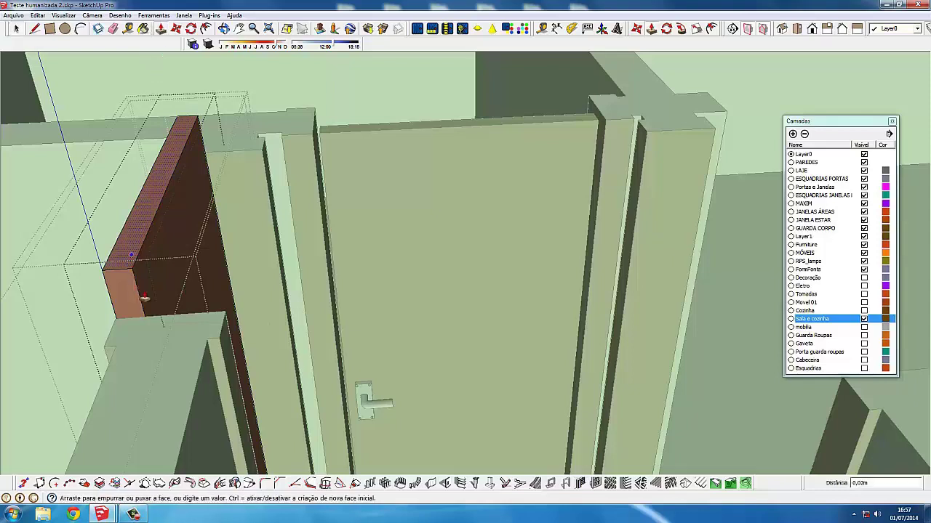
{"action": "left_click", "coordinate": [16, 28]}
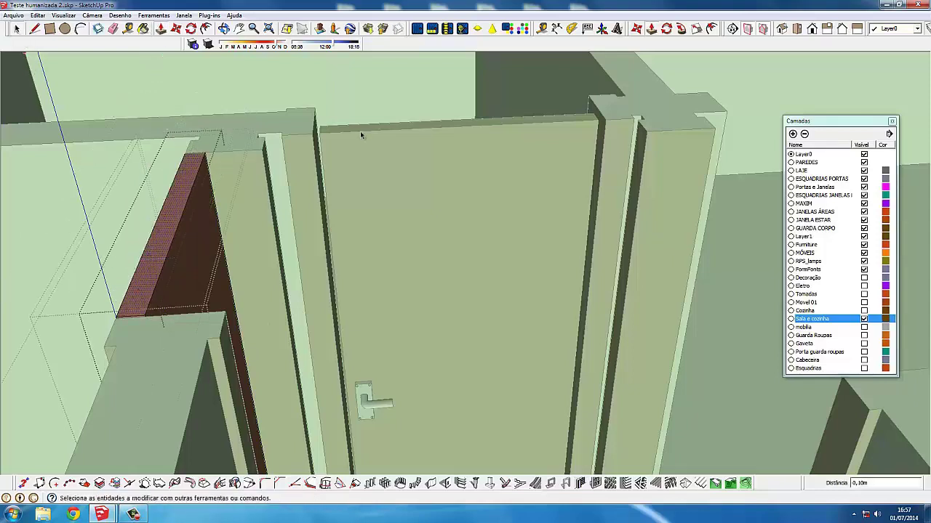
{"action": "scroll", "coordinate": [391, 137], "scroll_direction": "up", "scroll_amount": 2}
{"action": "left_click", "coordinate": [349, 148]}
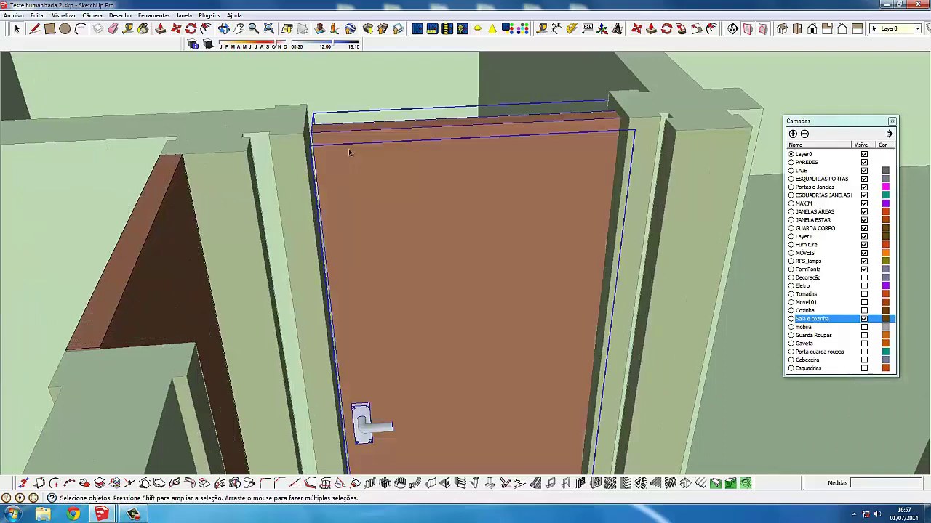
{"action": "left_click", "coordinate": [370, 219]}
{"action": "scroll", "coordinate": [371, 217], "scroll_direction": "down", "scroll_amount": 3}
{"action": "scroll", "coordinate": [374, 196], "scroll_direction": "up", "scroll_amount": 3}
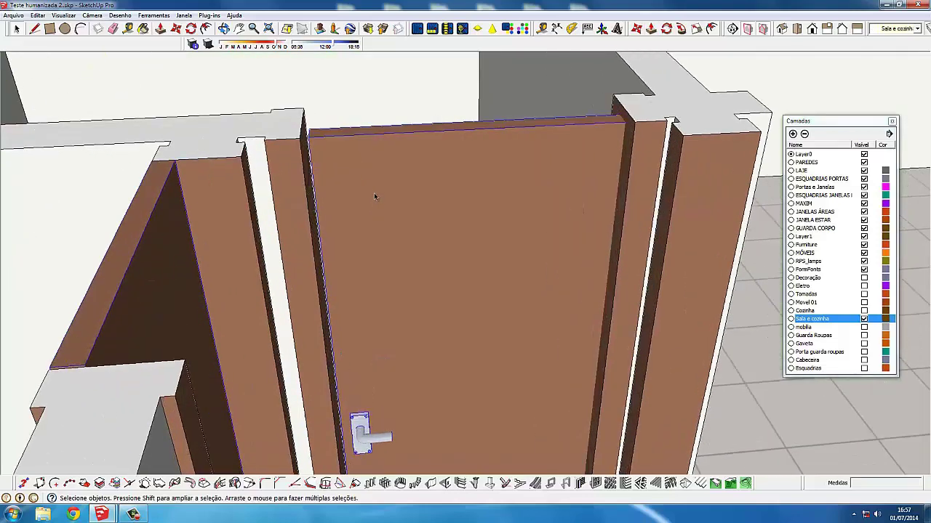
Move the bathroom door 0.02 m so it sits flush in its frame
{"action": "left_click", "coordinate": [374, 183]}
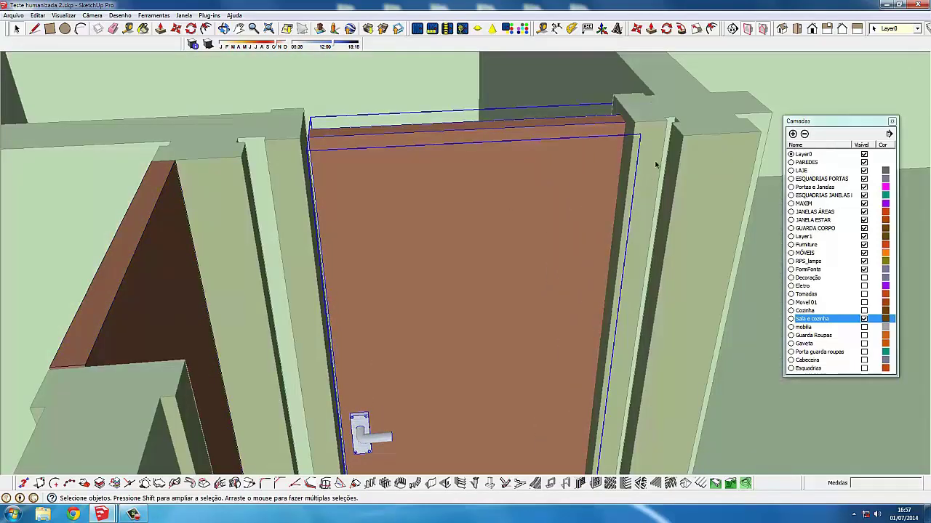
{"action": "key", "text": "m"}
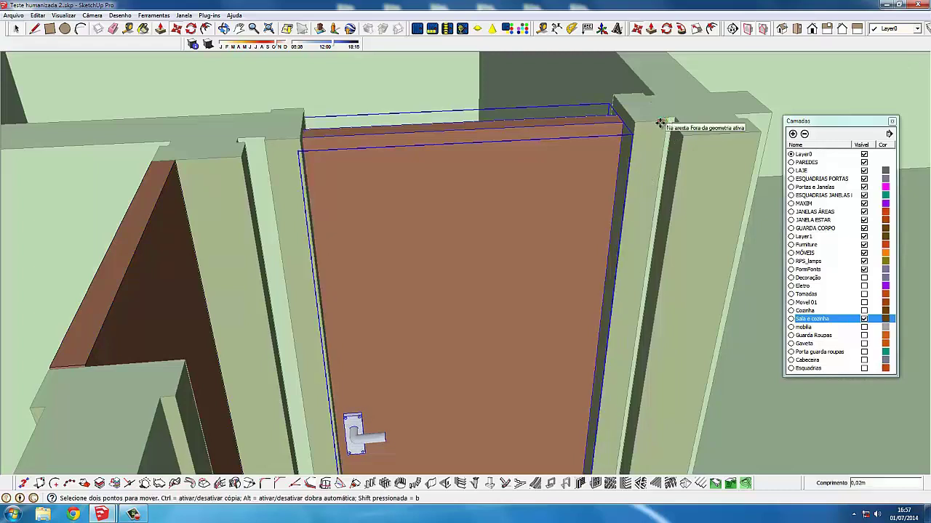
{"action": "left_click", "coordinate": [660, 122]}
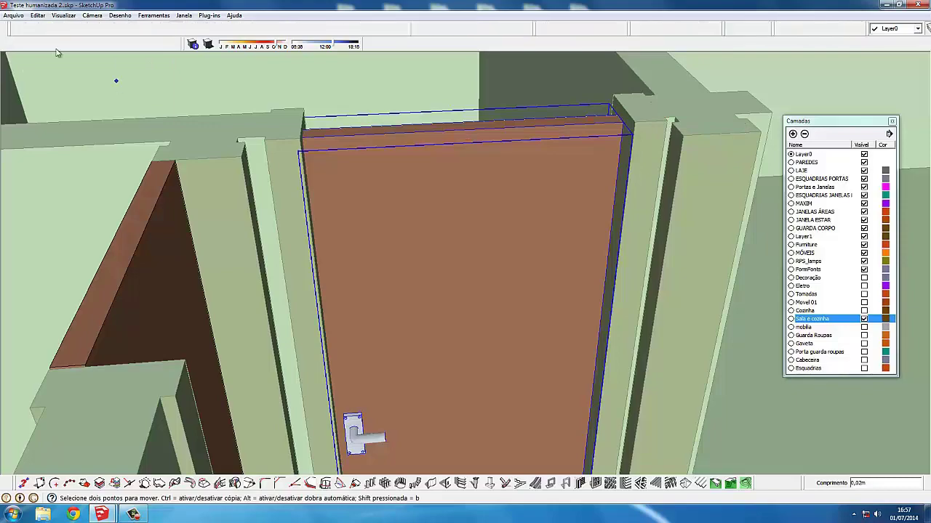
{"action": "key", "text": "space"}
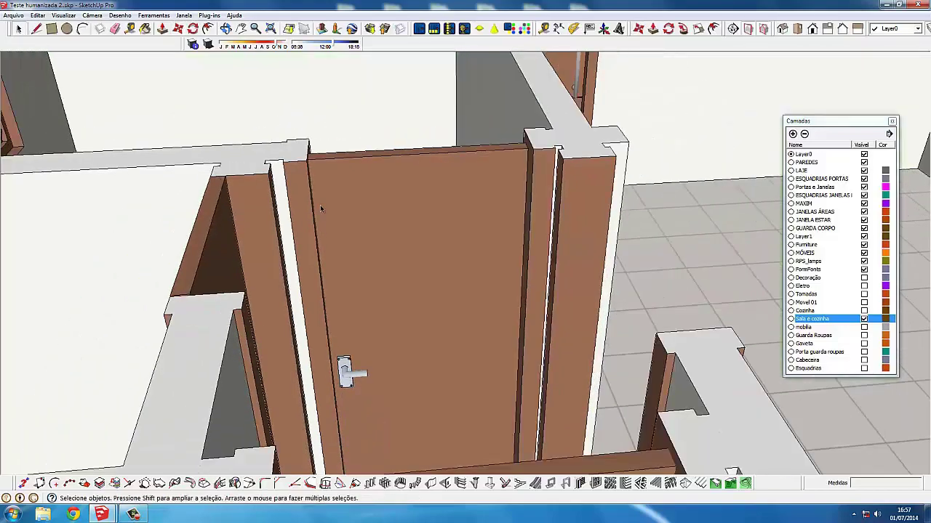
{"action": "mouse_move", "coordinate": [319, 205]}
{"action": "middle_mouse_down"}
{"action": "mouse_move", "coordinate": [325, 278]}
{"action": "mouse_move", "coordinate": [361, 323]}
{"action": "mouse_move", "coordinate": [401, 308]}
{"action": "mouse_move", "coordinate": [443, 173]}
{"action": "mouse_move", "coordinate": [408, 299]}
{"action": "mouse_move", "coordinate": [426, 316]}
{"action": "mouse_move", "coordinate": [393, 320]}
{"action": "middle_mouse_up"}
{"action": "scroll", "coordinate": [443, 173], "scroll_direction": "down", "scroll_amount": 5}
{"action": "scroll", "coordinate": [367, 324], "scroll_direction": "up", "scroll_amount": 2}
{"action": "scroll", "coordinate": [367, 324], "scroll_direction": "up", "scroll_amount": 3}
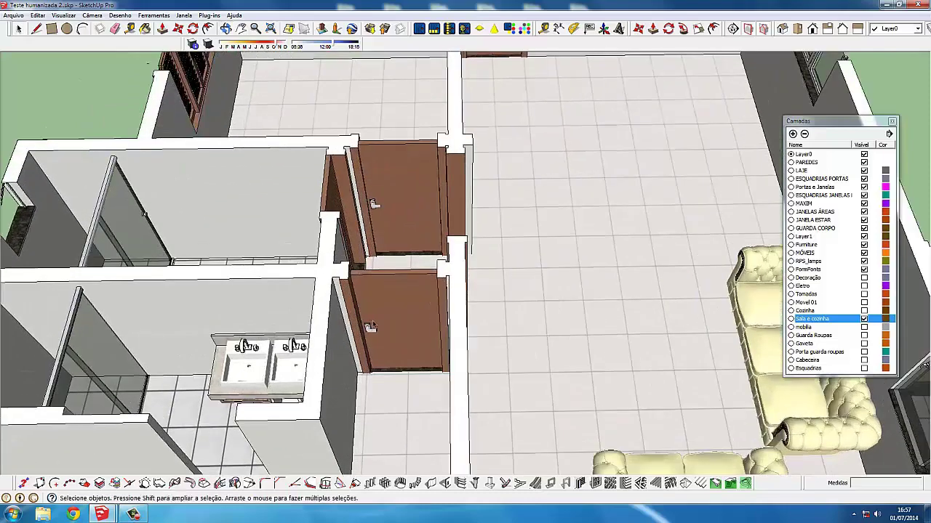
Enter the room group and select the lower bathroom door
{"action": "scroll", "coordinate": [369, 325], "scroll_direction": "down", "scroll_amount": 3}
{"action": "scroll", "coordinate": [400, 271], "scroll_direction": "up", "scroll_amount": 2}
{"action": "scroll", "coordinate": [400, 272], "scroll_direction": "up", "scroll_amount": 1}
{"action": "left_click", "coordinate": [400, 265]}
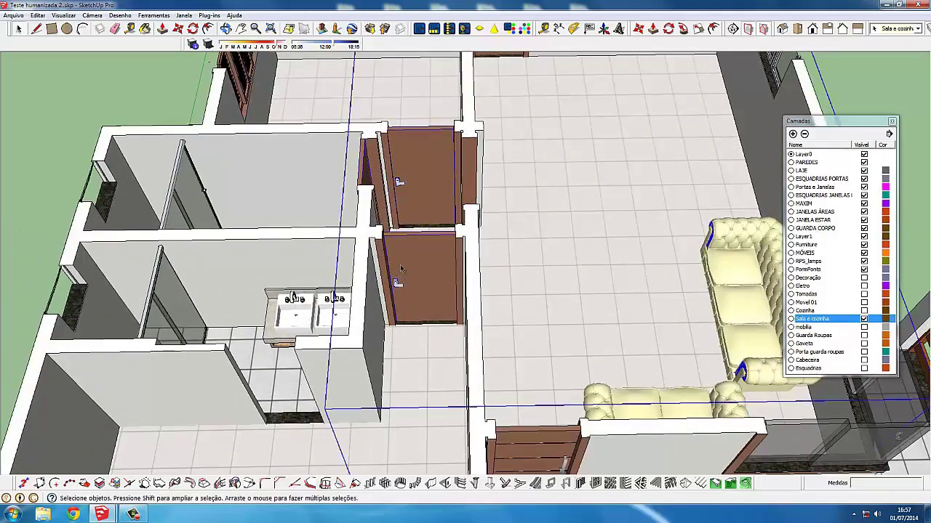
{"action": "double_click", "coordinate": [399, 257]}
{"action": "left_click", "coordinate": [400, 258]}
{"action": "middle_click_drag", "start_coordinate": [400, 257], "coordinate": [378, 127]}
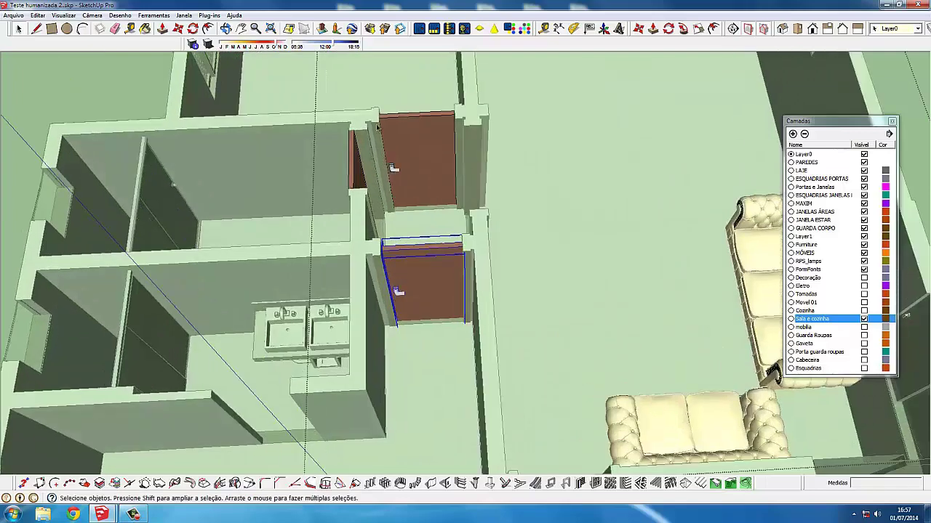
{"action": "scroll", "coordinate": [393, 264], "scroll_direction": "up", "scroll_amount": 1}
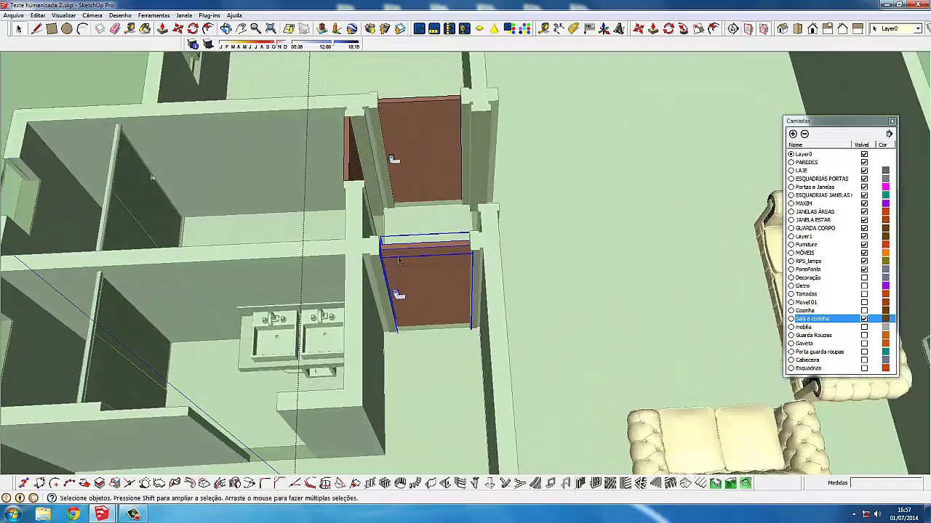
{"action": "scroll", "coordinate": [421, 285], "scroll_direction": "up", "scroll_amount": 1}
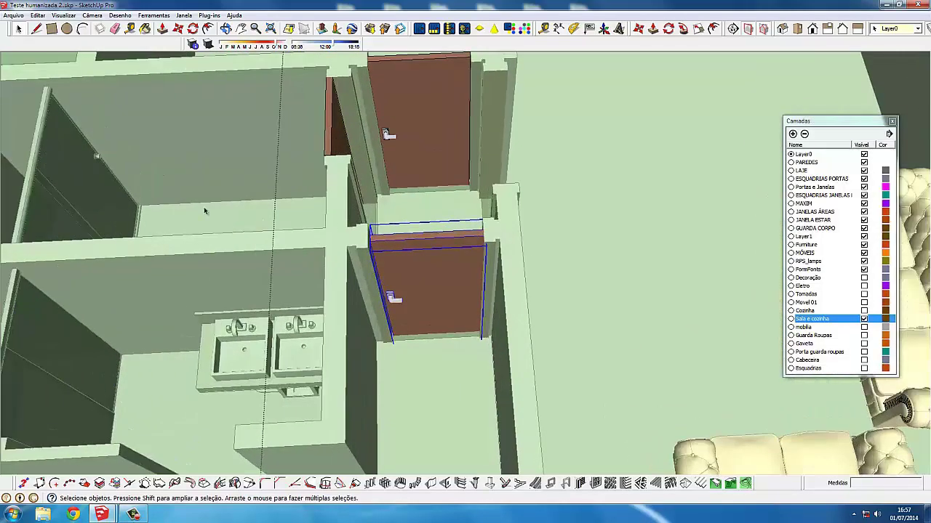
Begin rotating the lower door about its hinge corner, aligned to its top edge
{"action": "left_click", "coordinate": [195, 29]}
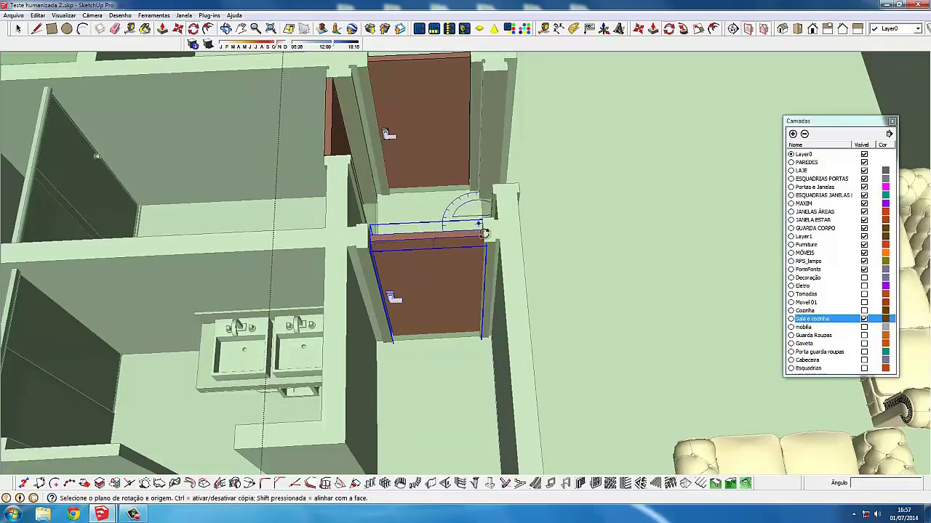
{"action": "scroll", "coordinate": [488, 224], "scroll_direction": "up", "scroll_amount": 2}
{"action": "scroll", "coordinate": [483, 232], "scroll_direction": "up", "scroll_amount": 2}
{"action": "scroll", "coordinate": [482, 233], "scroll_direction": "up", "scroll_amount": 1}
{"action": "scroll", "coordinate": [482, 234], "scroll_direction": "up", "scroll_amount": 2}
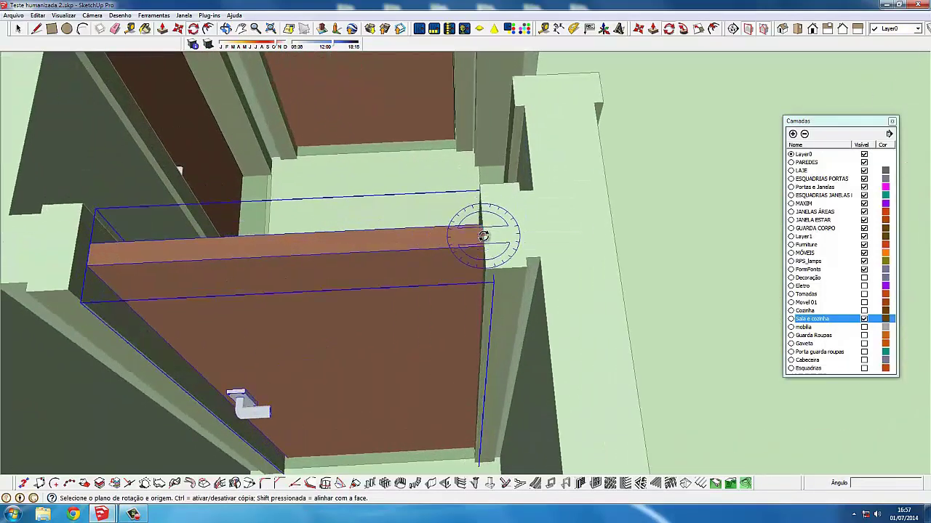
{"action": "left_click", "coordinate": [484, 235]}
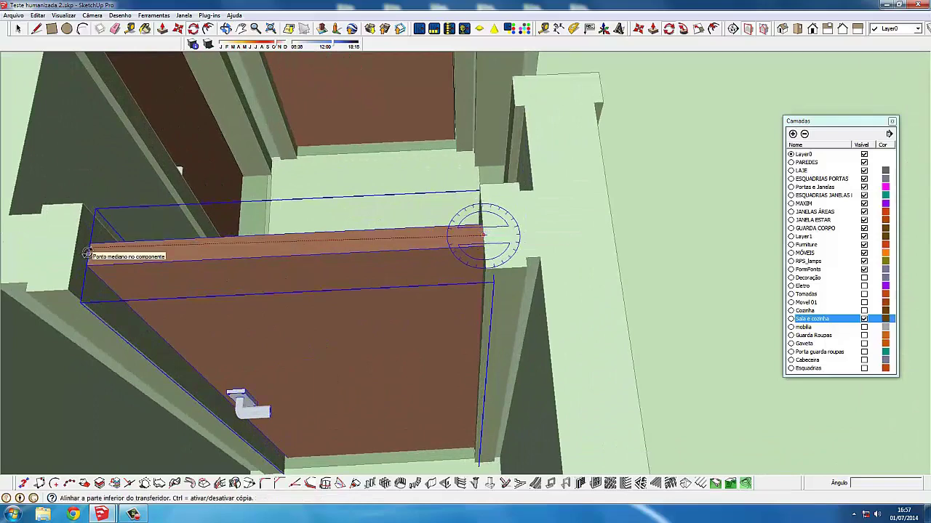
{"action": "left_click", "coordinate": [87, 253]}
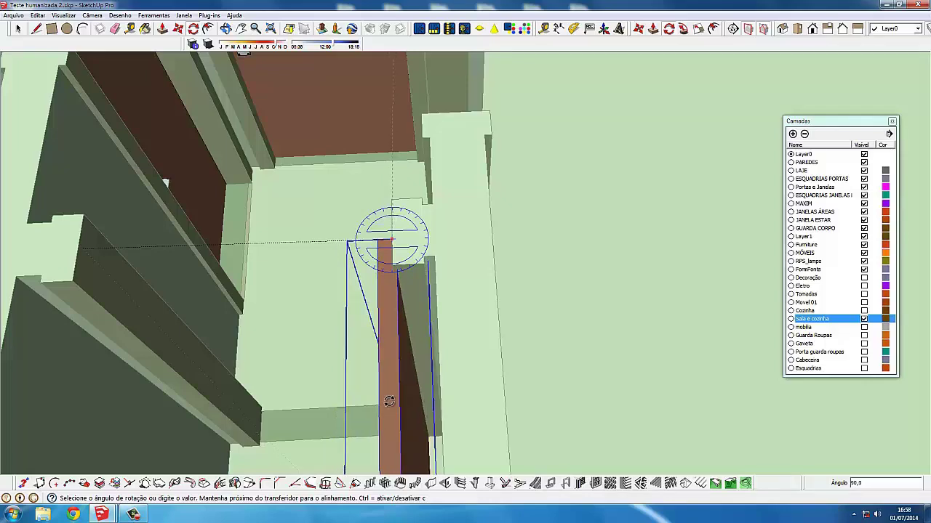
Nudge the tall brown door board slightly into place
{"action": "mouse_move", "coordinate": [364, 297]}
{"action": "middle_mouse_down"}
{"action": "mouse_move", "coordinate": [373, 270]}
{"action": "mouse_move", "coordinate": [395, 271]}
{"action": "middle_mouse_up"}
{"action": "left_click", "coordinate": [395, 272]}
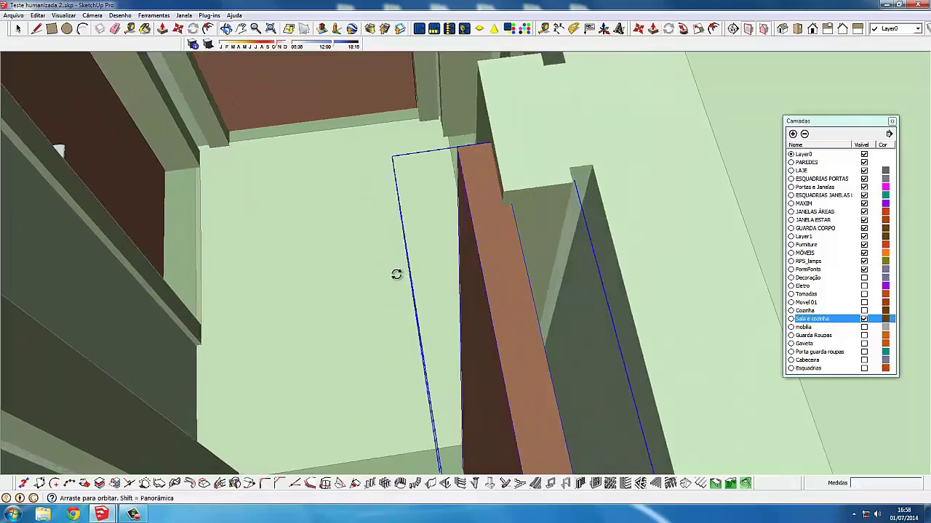
{"action": "key", "text": "m"}
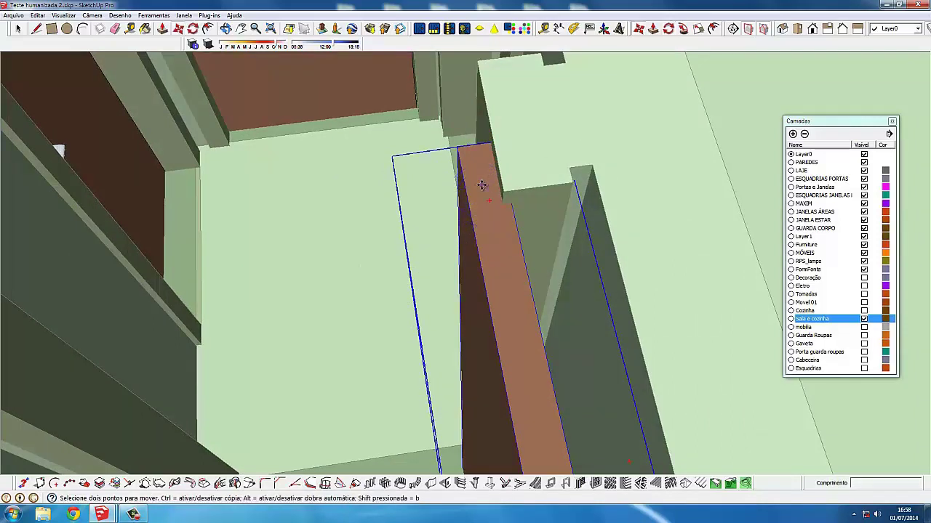
{"action": "left_click", "coordinate": [474, 181]}
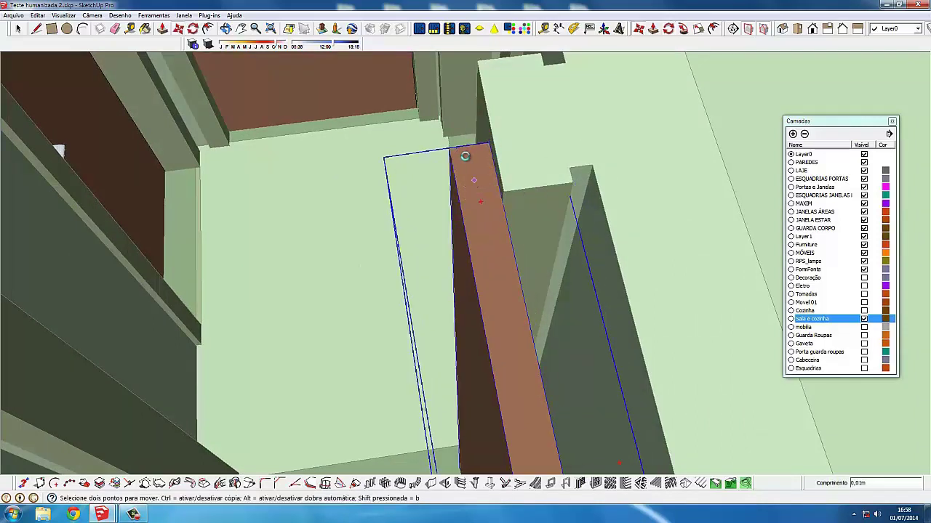
{"action": "left_click", "coordinate": [135, 515]}
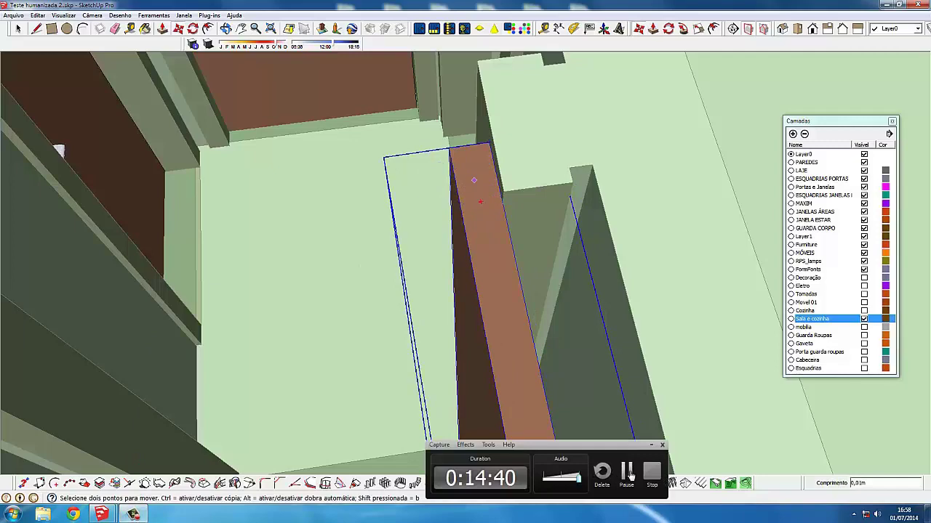
{"action": "left_click", "coordinate": [630, 472]}
{"action": "scroll", "coordinate": [501, 155], "scroll_direction": "up", "scroll_amount": 2}
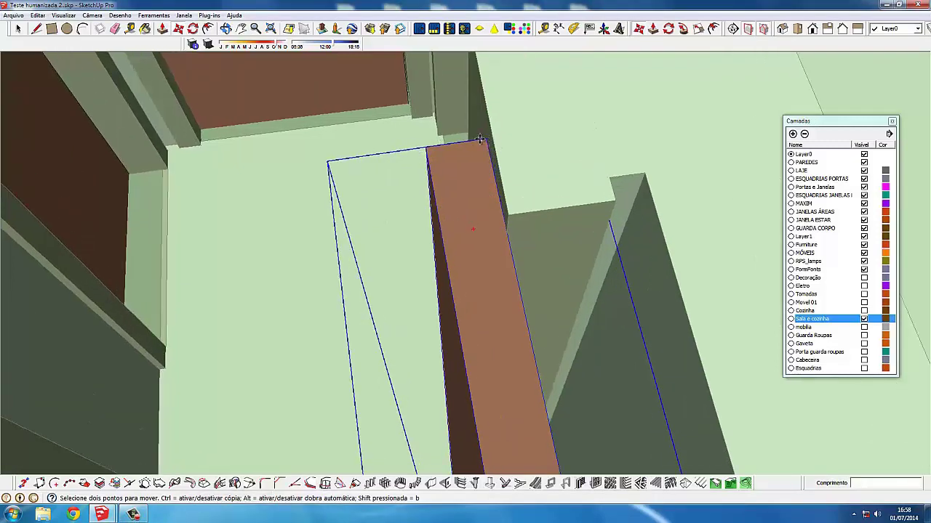
{"action": "left_click", "coordinate": [479, 139]}
{"action": "scroll", "coordinate": [476, 119], "scroll_direction": "down", "scroll_amount": 2}
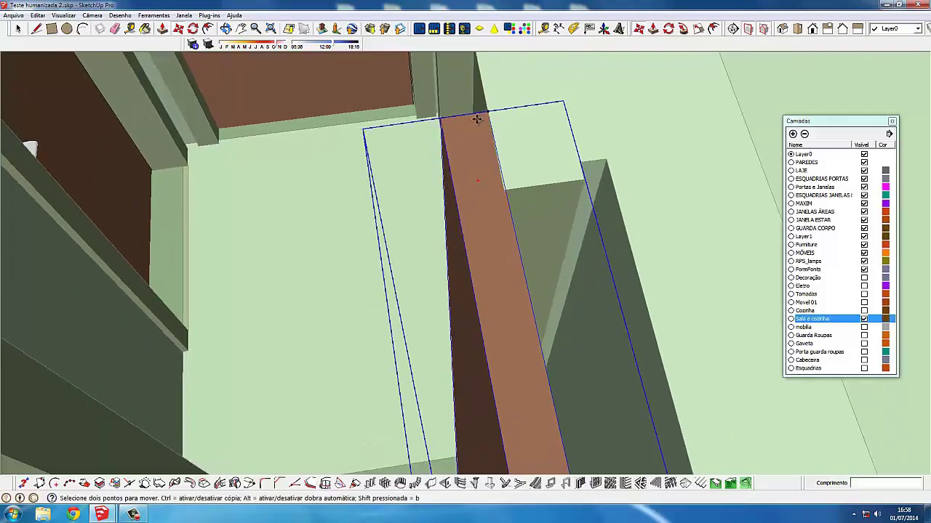
{"action": "scroll", "coordinate": [332, 197], "scroll_direction": "down", "scroll_amount": 2}
{"action": "scroll", "coordinate": [437, 160], "scroll_direction": "down", "scroll_amount": 1}
{"action": "key", "text": "space"}
Swing the brown door open 60 degrees around its hinge corner
{"action": "middle_click_drag", "start_coordinate": [450, 136], "coordinate": [348, 182]}
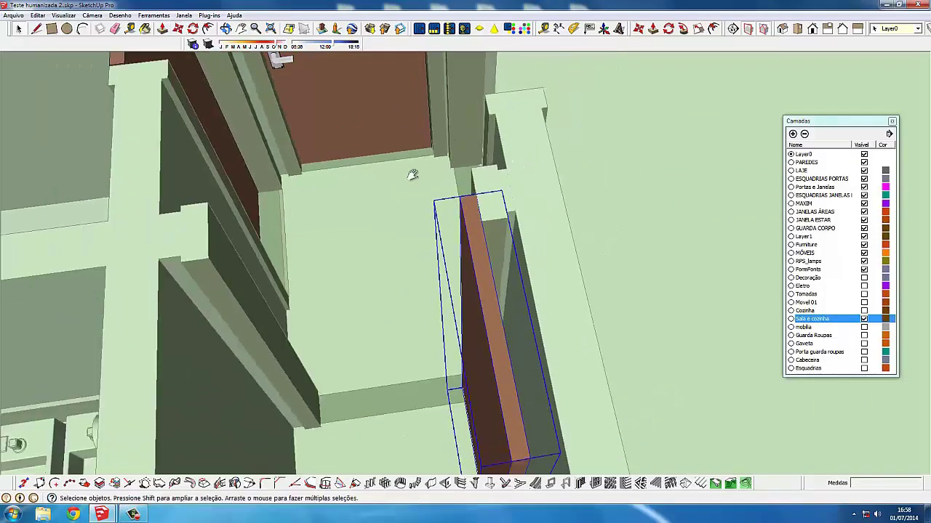
{"action": "left_click", "coordinate": [348, 182]}
{"action": "mouse_move", "coordinate": [400, 254]}
{"action": "middle_mouse_down"}
{"action": "mouse_move", "coordinate": [389, 260]}
{"action": "mouse_move", "coordinate": [543, 197]}
{"action": "middle_mouse_up"}
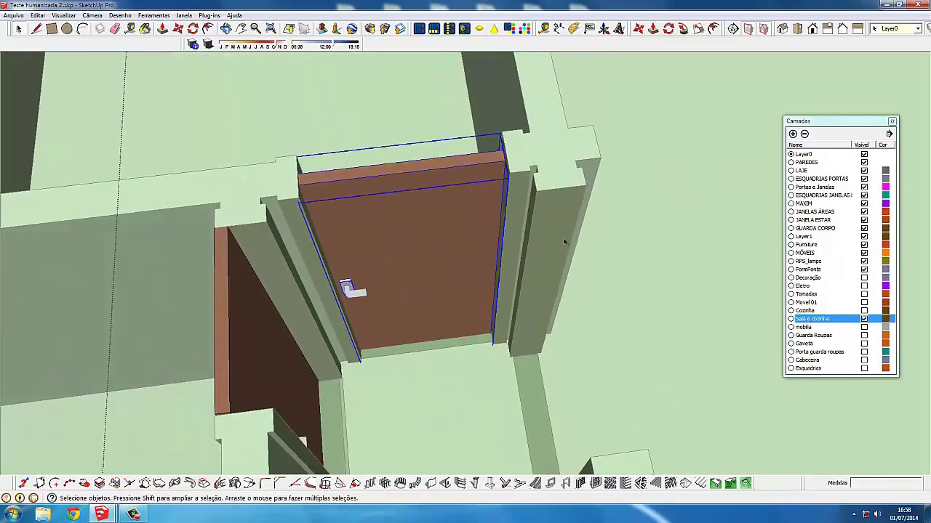
{"action": "middle_click_drag", "start_coordinate": [222, 352], "coordinate": [197, 144]}
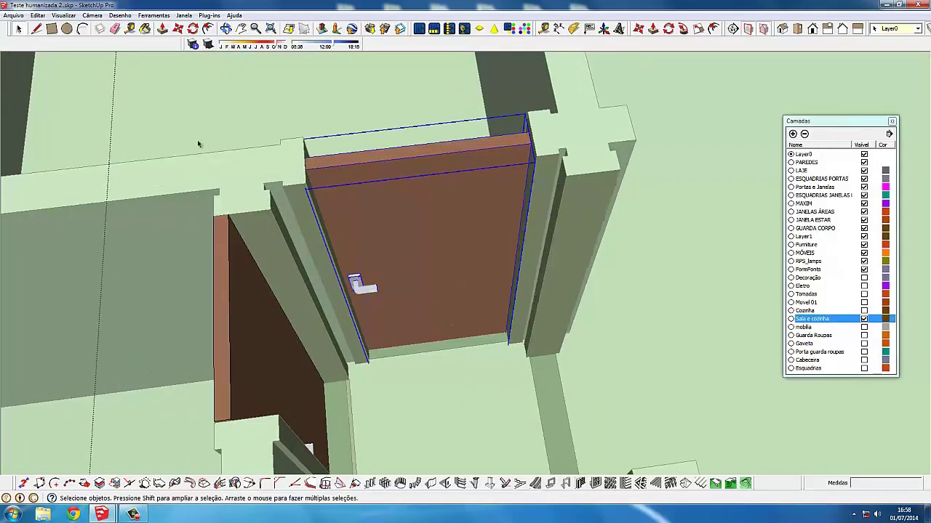
{"action": "left_click", "coordinate": [193, 30]}
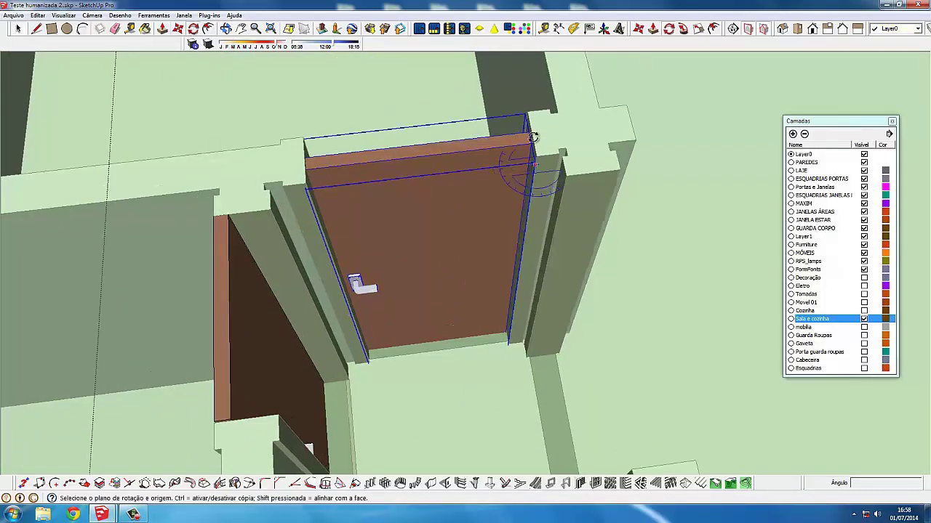
{"action": "scroll", "coordinate": [532, 140], "scroll_direction": "up", "scroll_amount": 3}
{"action": "scroll", "coordinate": [526, 138], "scroll_direction": "up", "scroll_amount": 3}
{"action": "scroll", "coordinate": [525, 137], "scroll_direction": "up", "scroll_amount": 2}
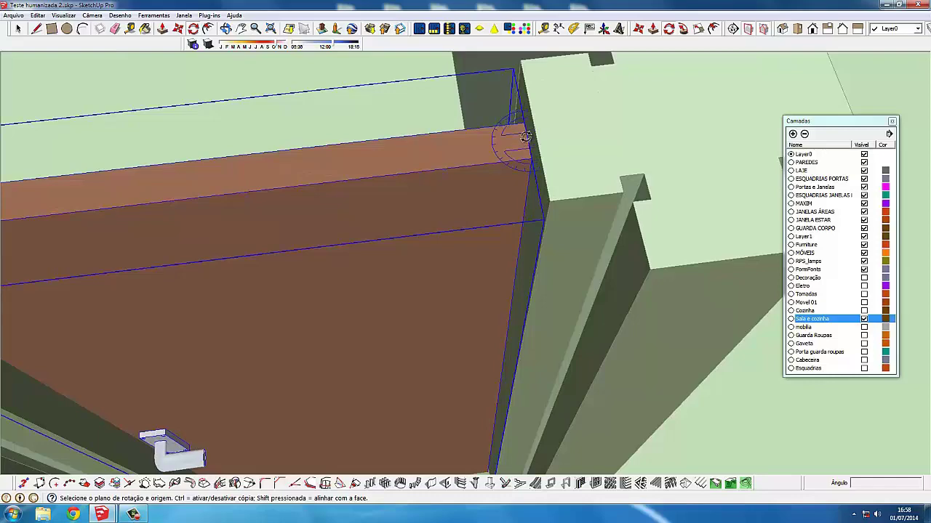
{"action": "left_click", "coordinate": [525, 136]}
{"action": "scroll", "coordinate": [526, 137], "scroll_direction": "down", "scroll_amount": 5}
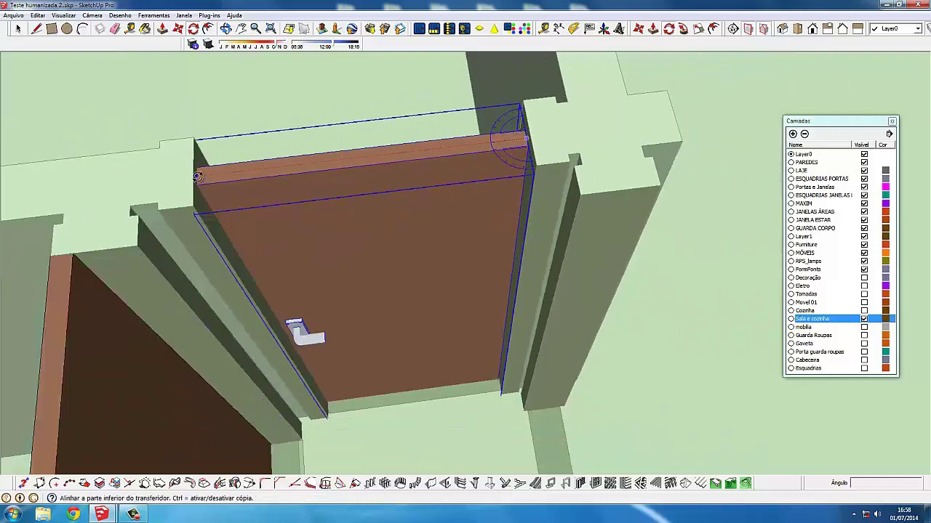
{"action": "left_click", "coordinate": [197, 177]}
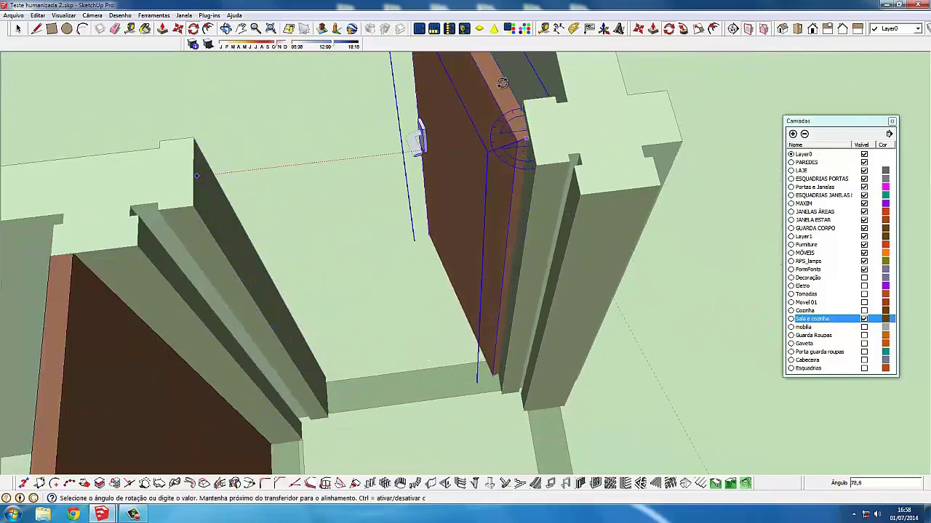
{"action": "left_click", "coordinate": [513, 82]}
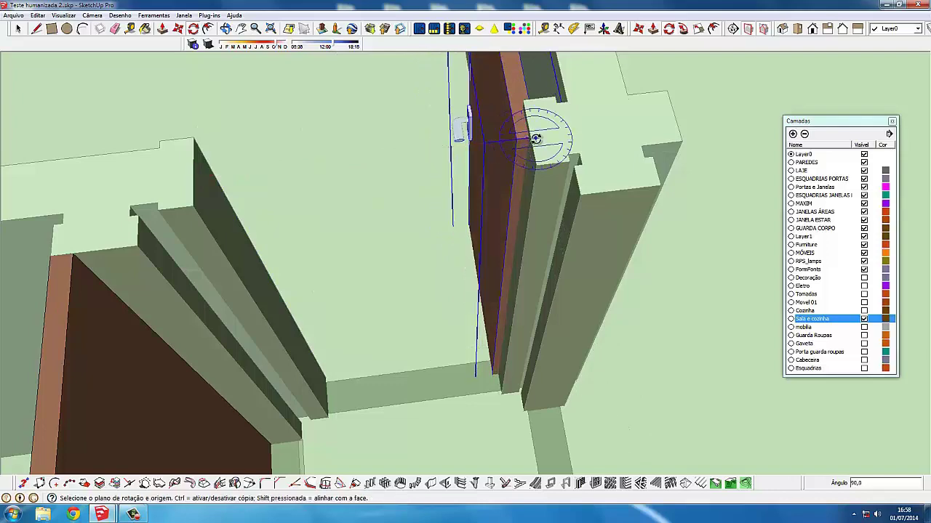
{"action": "scroll", "coordinate": [529, 140], "scroll_direction": "up", "scroll_amount": 2}
{"action": "scroll", "coordinate": [529, 140], "scroll_direction": "up", "scroll_amount": 3}
Shift the opened door slightly so it sits against its jamb
{"action": "key", "text": "m"}
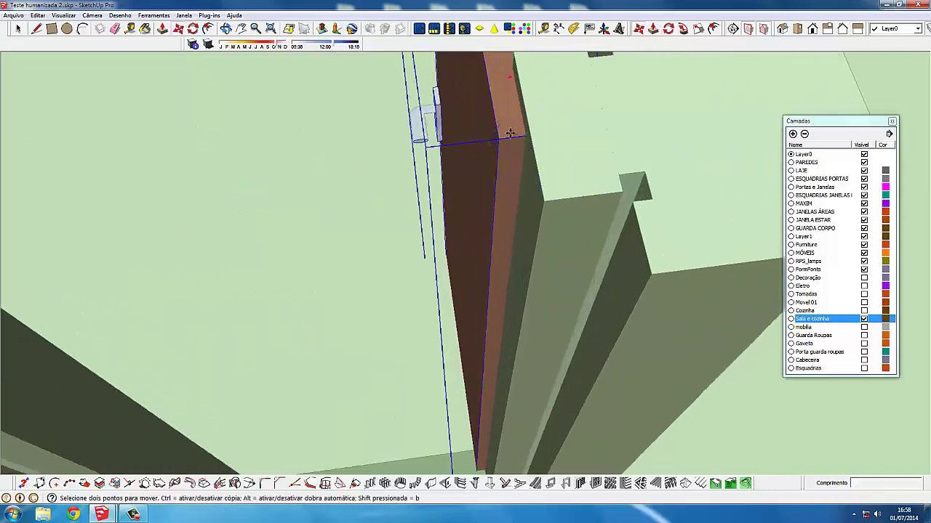
{"action": "left_click", "coordinate": [510, 133]}
{"action": "left_click", "coordinate": [517, 135]}
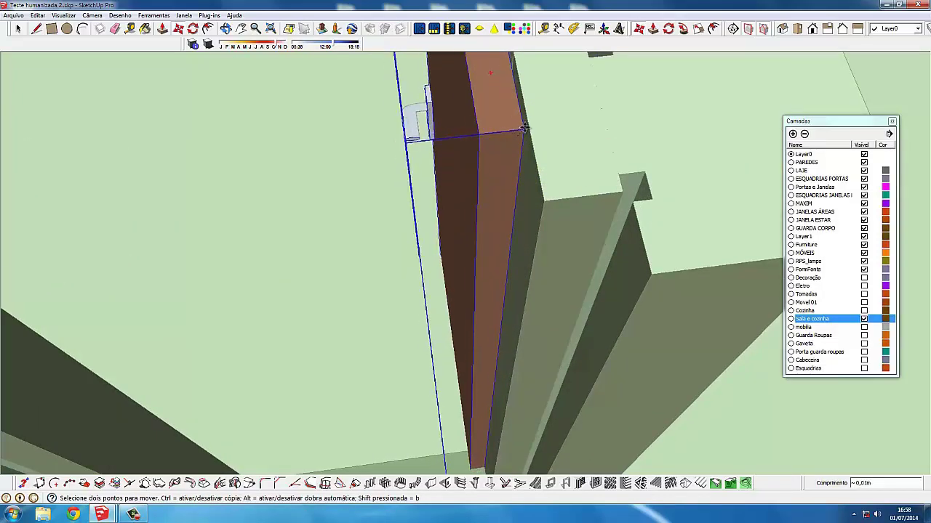
{"action": "middle_click_drag", "start_coordinate": [509, 138], "coordinate": [50, 48]}
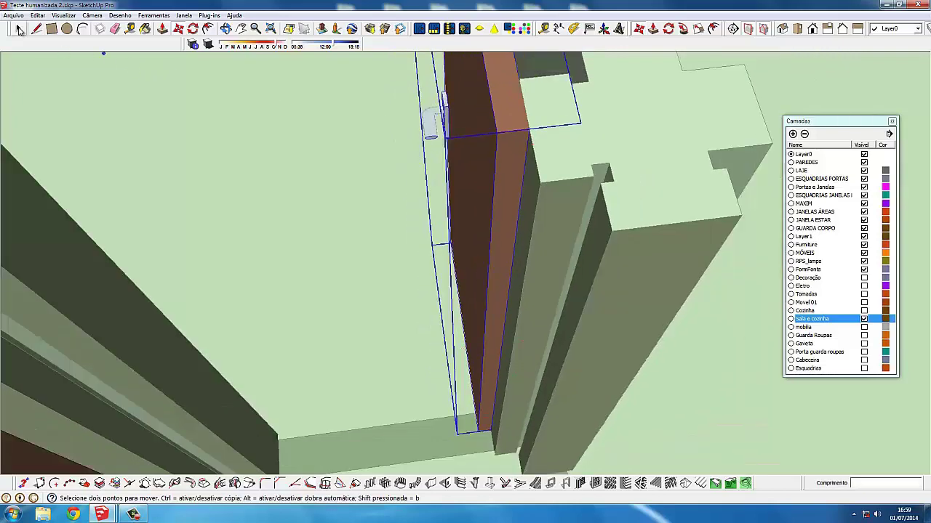
{"action": "left_click", "coordinate": [19, 29]}
{"action": "scroll", "coordinate": [309, 249], "scroll_direction": "down", "scroll_amount": 5}
Rotate the second (left) bathroom door about 90 degrees open from its hinge
{"action": "left_click", "coordinate": [308, 250]}
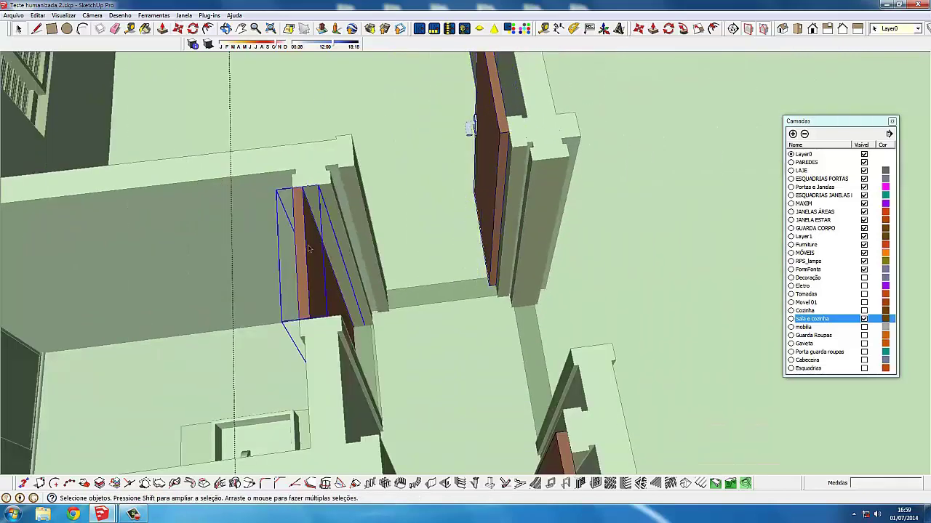
{"action": "middle_click_drag", "start_coordinate": [308, 249], "coordinate": [344, 209], "text": "shift"}
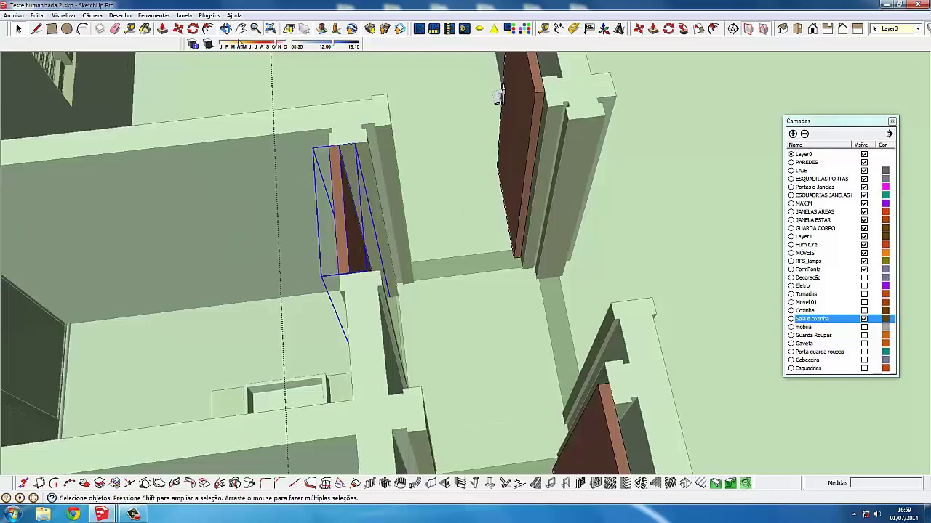
{"action": "left_click", "coordinate": [192, 28]}
{"action": "scroll", "coordinate": [338, 144], "scroll_direction": "up", "scroll_amount": 2}
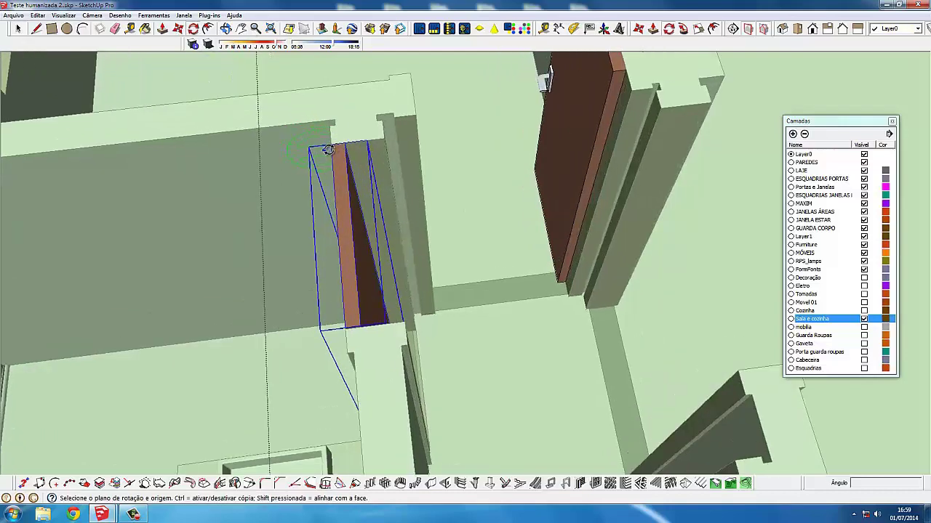
{"action": "scroll", "coordinate": [339, 144], "scroll_direction": "up", "scroll_amount": 2}
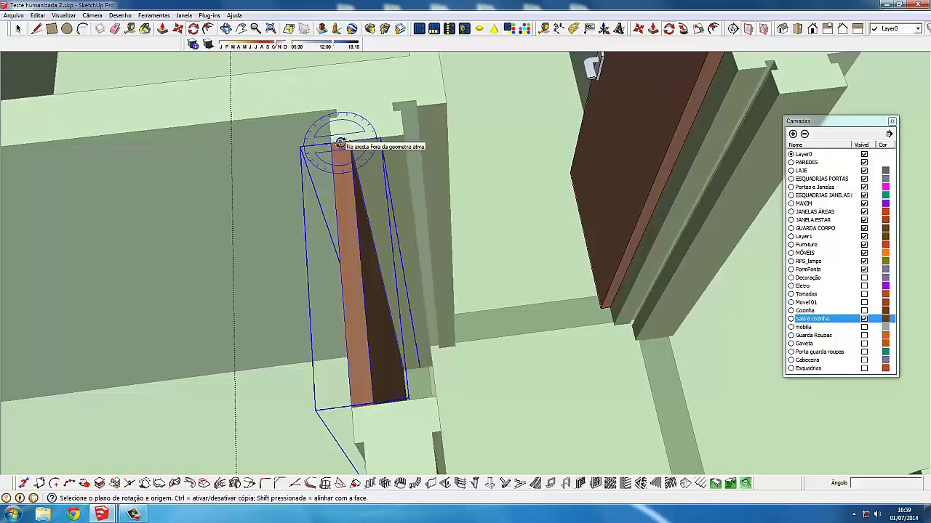
{"action": "left_click", "coordinate": [339, 142]}
{"action": "left_click", "coordinate": [364, 405]}
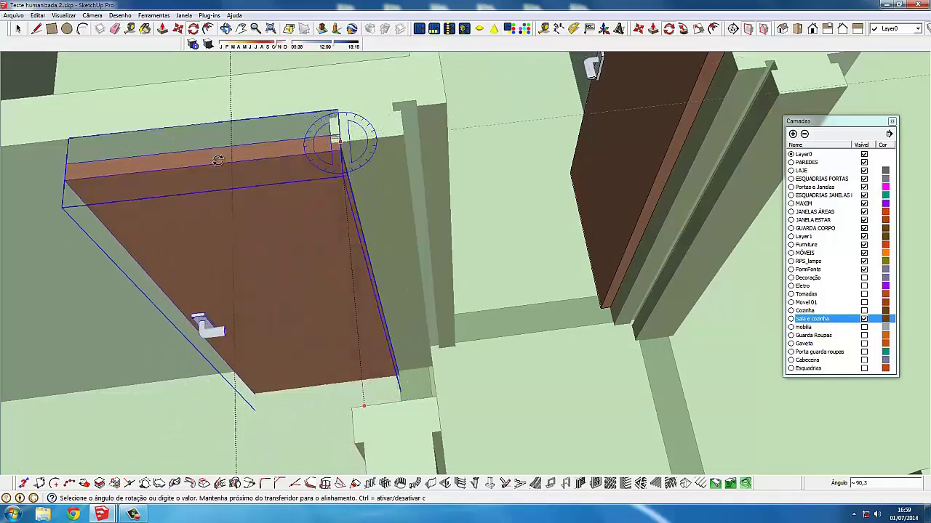
{"action": "left_click", "coordinate": [219, 161]}
{"action": "scroll", "coordinate": [361, 153], "scroll_direction": "up", "scroll_amount": 1}
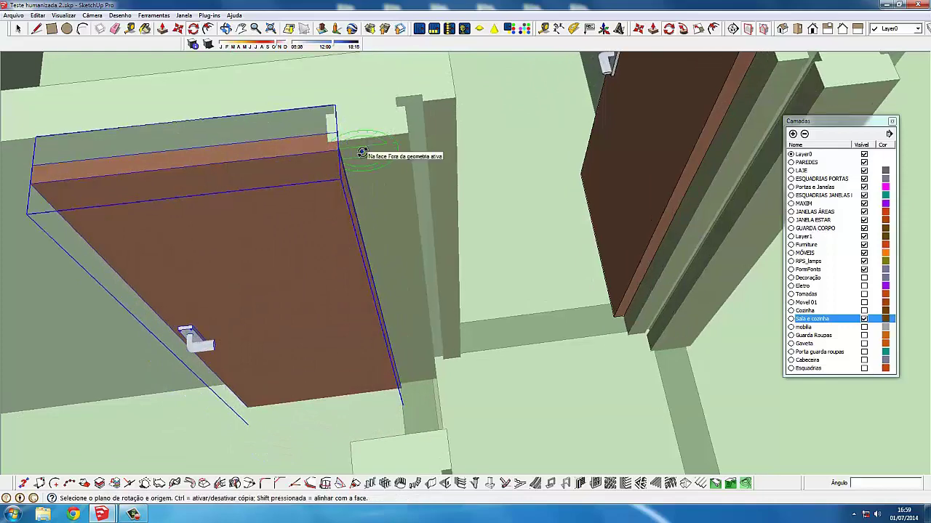
Cancel the stray door move with Esc and return to Select
{"action": "key", "text": "m"}
{"action": "scroll", "coordinate": [361, 153], "scroll_direction": "up", "scroll_amount": 3}
{"action": "left_click", "coordinate": [331, 128]}
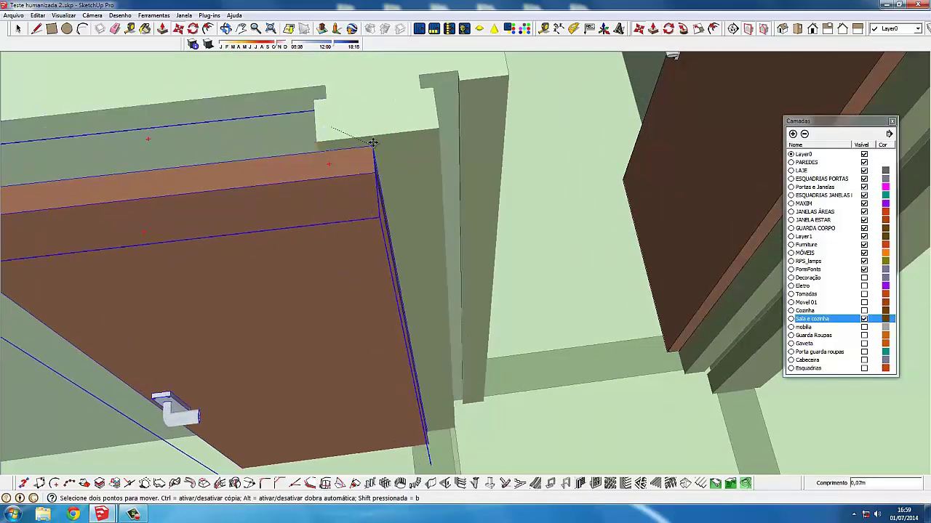
{"action": "key", "text": "Escape"}
{"action": "scroll", "coordinate": [377, 138], "scroll_direction": "down", "scroll_amount": 2}
{"action": "scroll", "coordinate": [353, 135], "scroll_direction": "down", "scroll_amount": 2}
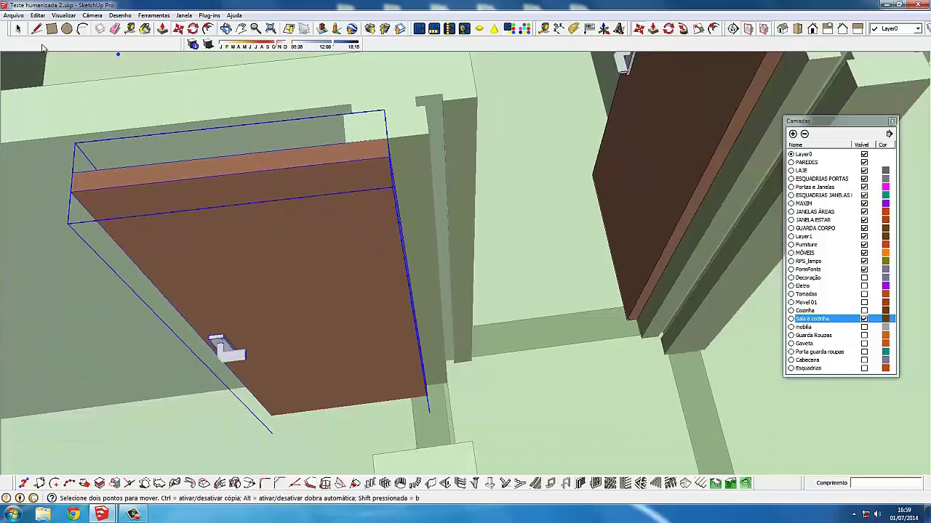
{"action": "left_click", "coordinate": [23, 27]}
{"action": "scroll", "coordinate": [563, 203], "scroll_direction": "down", "scroll_amount": 2}
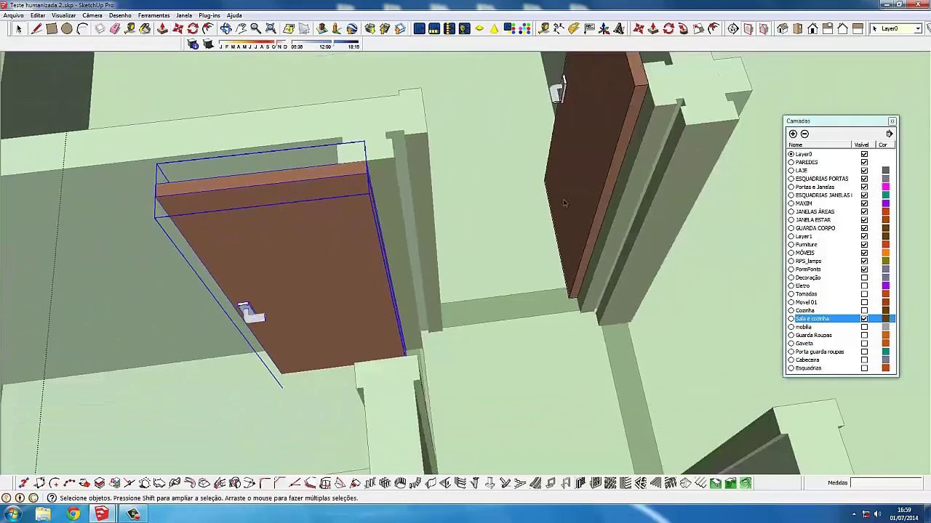
Close the Camadas layers panel and zoom out to the tiled rooms
{"action": "left_click", "coordinate": [891, 122]}
{"action": "scroll", "coordinate": [527, 231], "scroll_direction": "down", "scroll_amount": 2}
{"action": "scroll", "coordinate": [527, 231], "scroll_direction": "down", "scroll_amount": 3}
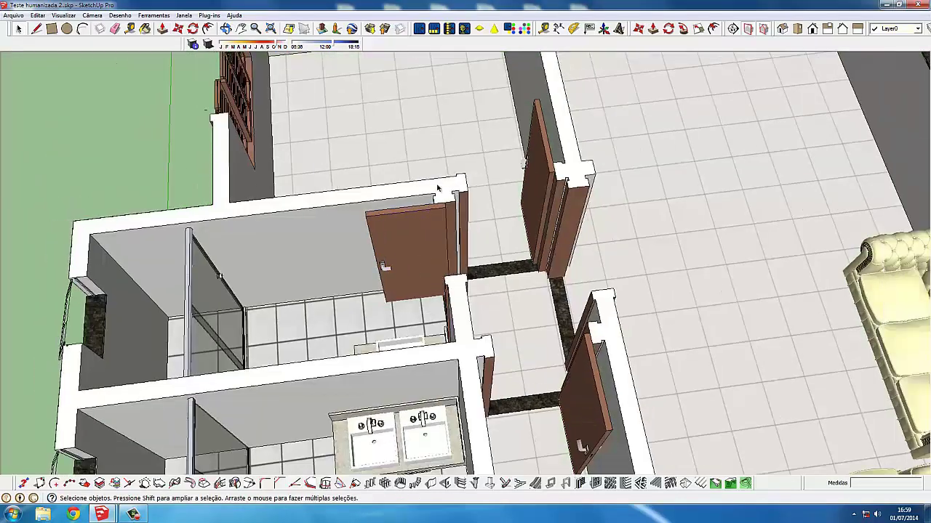
{"action": "scroll", "coordinate": [437, 188], "scroll_direction": "down", "scroll_amount": 2}
Show the model in Top view with Parallel Projection
{"action": "left_click", "coordinate": [797, 29]}
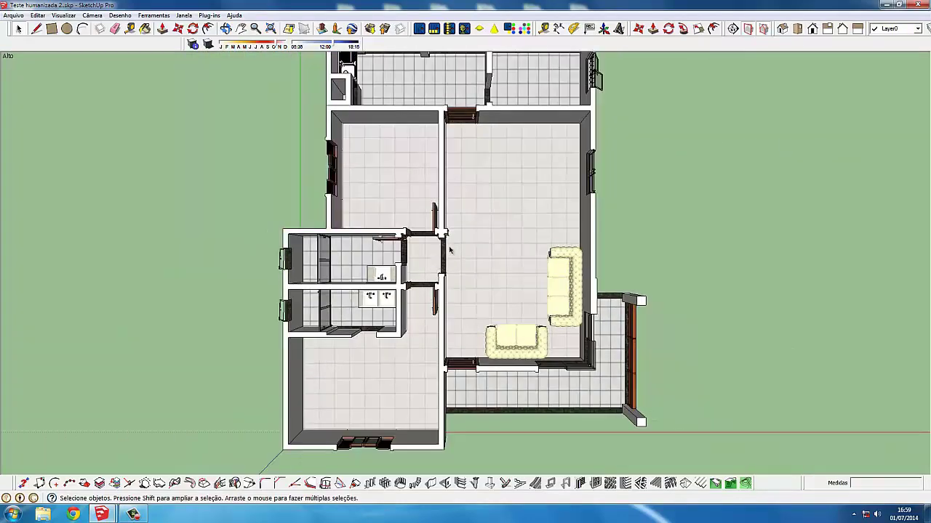
{"action": "scroll", "coordinate": [463, 335], "scroll_direction": "down", "scroll_amount": 2}
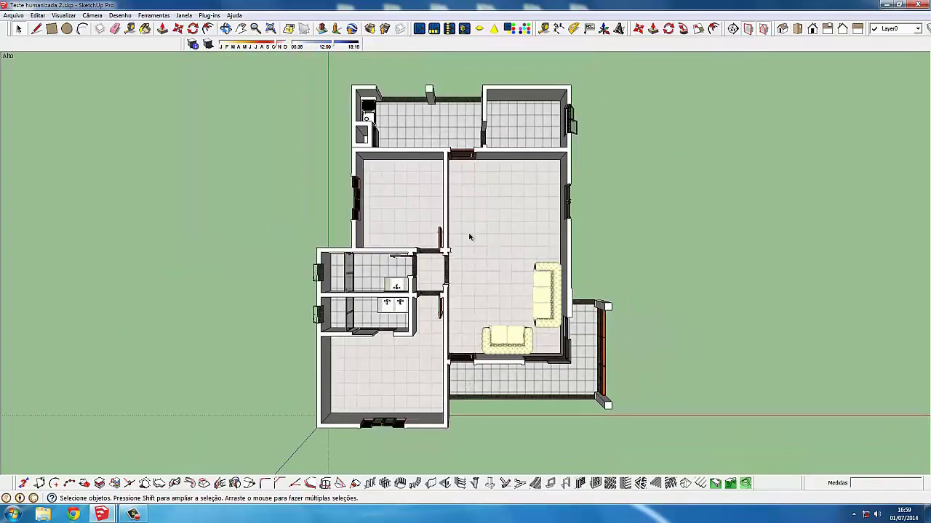
{"action": "left_click", "coordinate": [92, 15]}
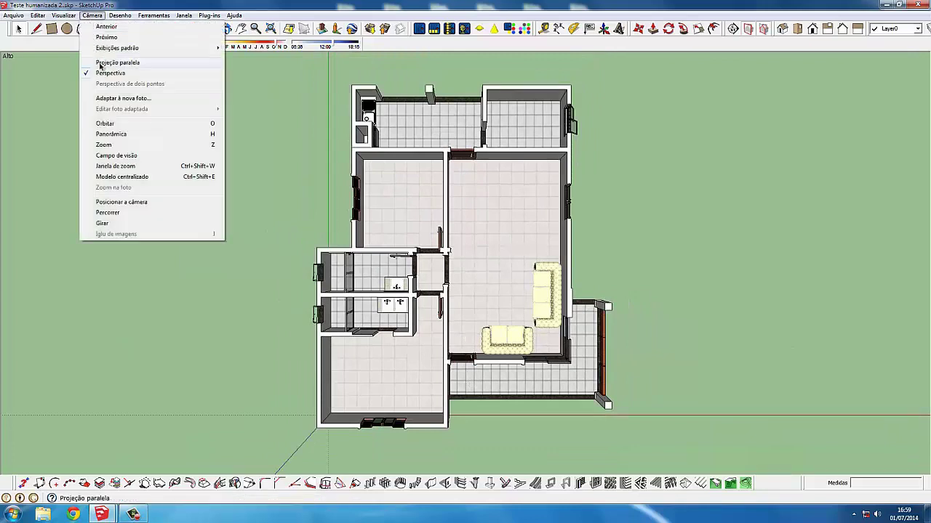
{"action": "left_click", "coordinate": [101, 67]}
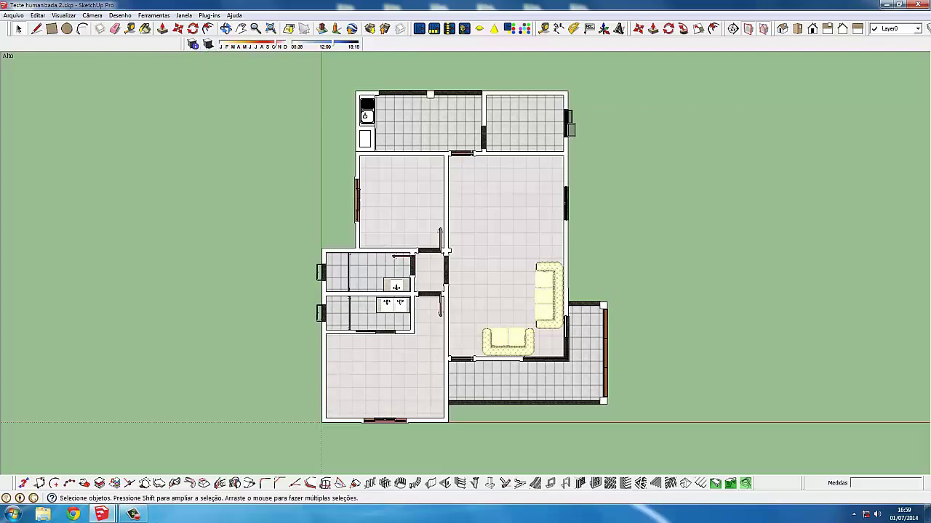
Zoom in to inspect the bathroom walls, then zoom back out
{"action": "left_click", "coordinate": [132, 514]}
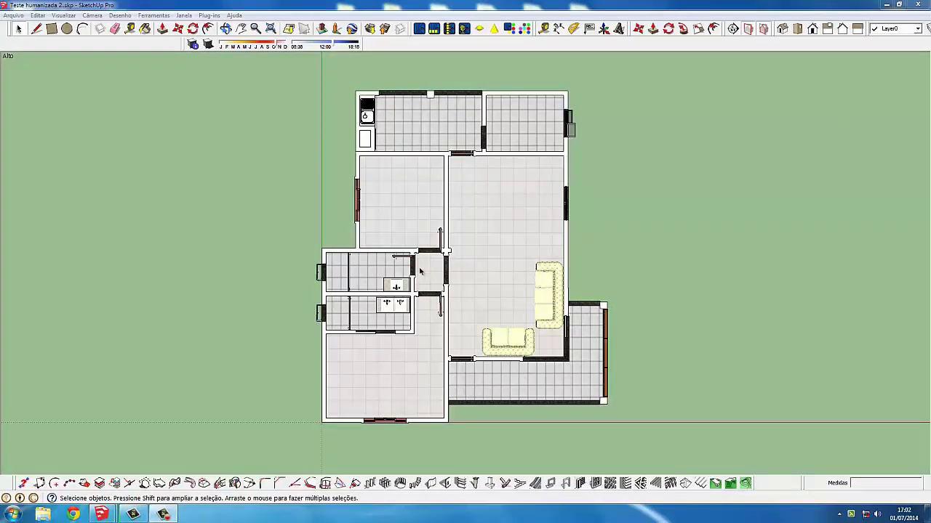
{"action": "scroll", "coordinate": [414, 267], "scroll_direction": "up", "scroll_amount": 2}
{"action": "scroll", "coordinate": [415, 267], "scroll_direction": "up", "scroll_amount": 2}
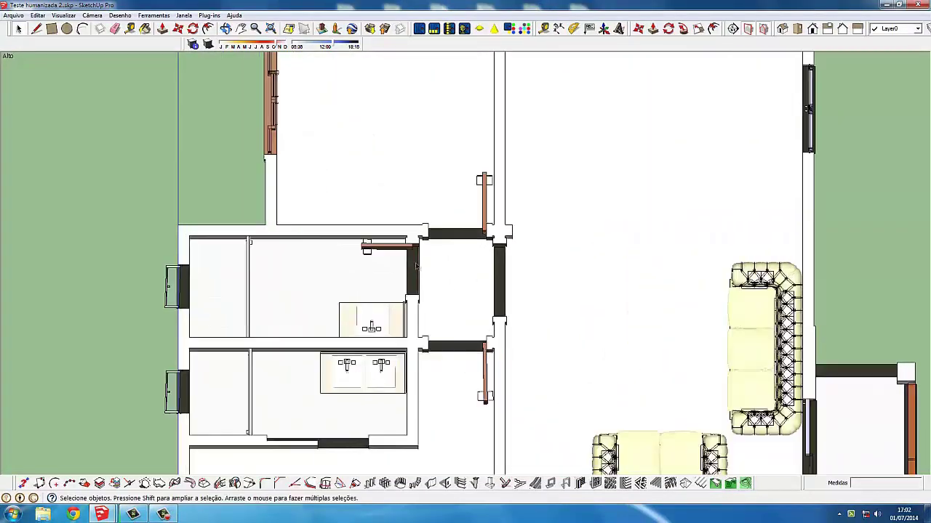
{"action": "scroll", "coordinate": [416, 267], "scroll_direction": "up", "scroll_amount": 2}
{"action": "scroll", "coordinate": [416, 267], "scroll_direction": "up", "scroll_amount": 2}
{"action": "scroll", "coordinate": [417, 267], "scroll_direction": "up", "scroll_amount": 2}
{"action": "scroll", "coordinate": [420, 267], "scroll_direction": "up", "scroll_amount": 2}
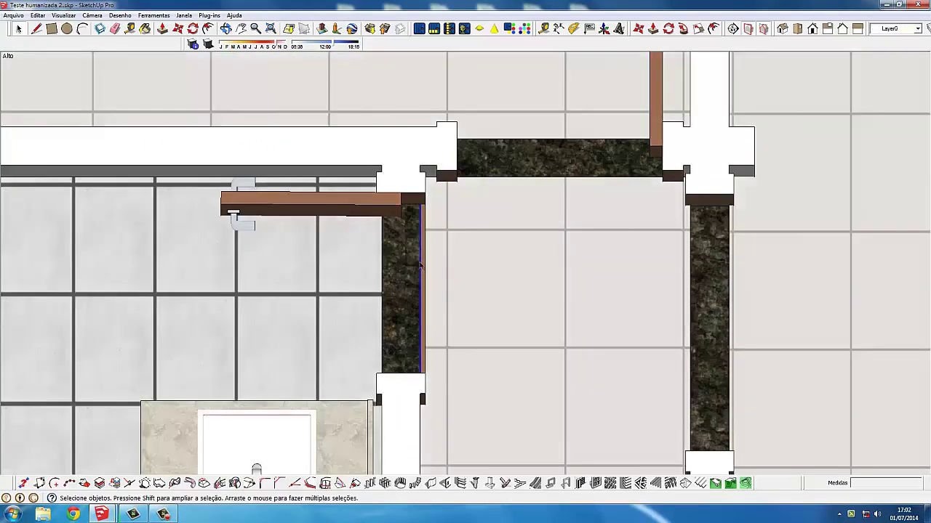
{"action": "scroll", "coordinate": [420, 267], "scroll_direction": "up", "scroll_amount": 1}
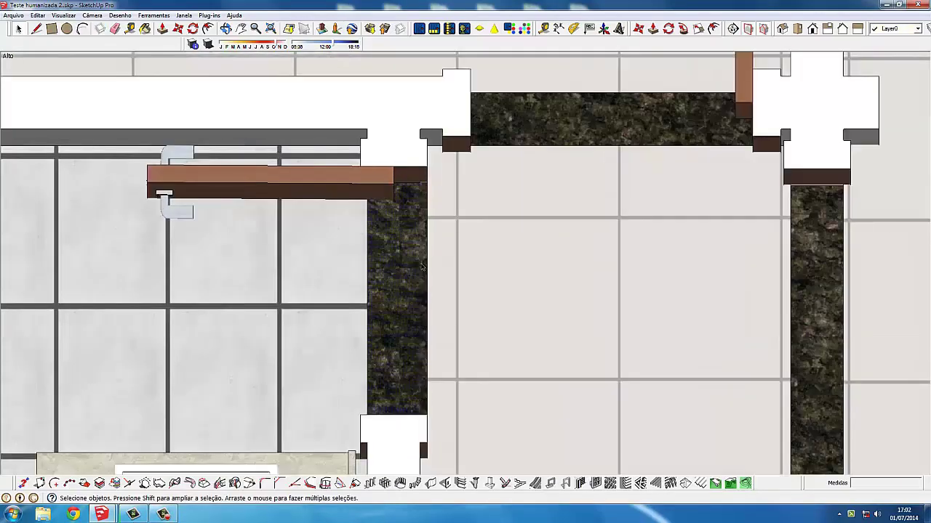
{"action": "scroll", "coordinate": [421, 266], "scroll_direction": "down", "scroll_amount": 1}
{"action": "scroll", "coordinate": [421, 267], "scroll_direction": "down", "scroll_amount": 2}
{"action": "scroll", "coordinate": [422, 268], "scroll_direction": "down", "scroll_amount": 2}
{"action": "scroll", "coordinate": [422, 268], "scroll_direction": "down", "scroll_amount": 2}
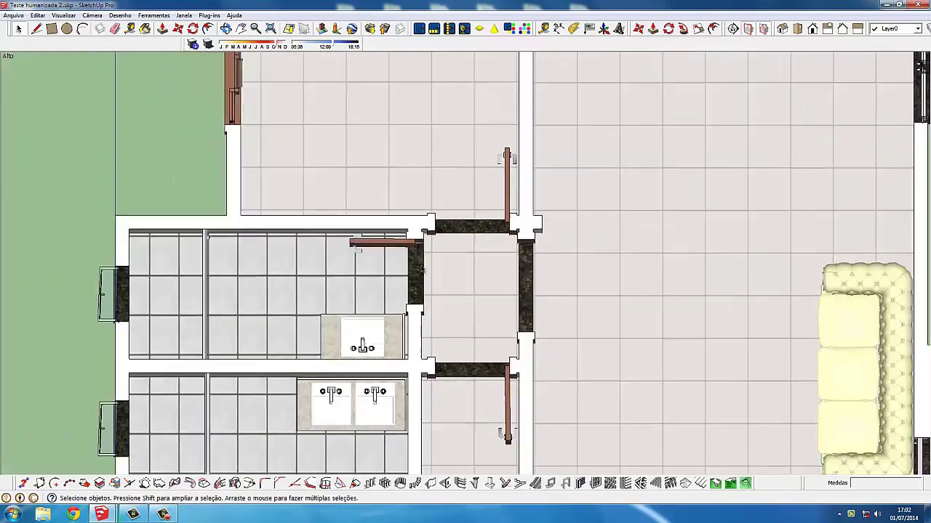
{"action": "scroll", "coordinate": [418, 266], "scroll_direction": "down", "scroll_amount": 1}
{"action": "scroll", "coordinate": [319, 189], "scroll_direction": "down", "scroll_amount": 2}
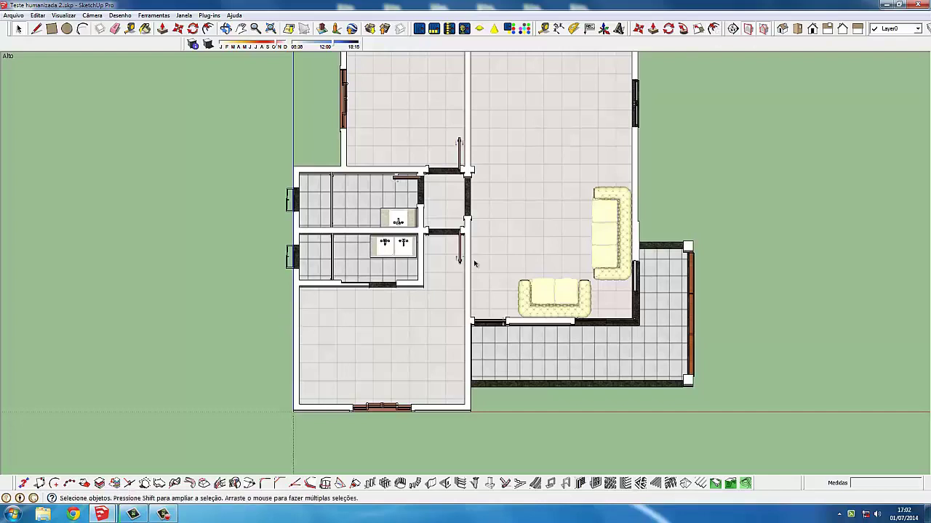
Begin an offset along the large room's left wall, then cancel it
{"action": "left_click", "coordinate": [716, 30]}
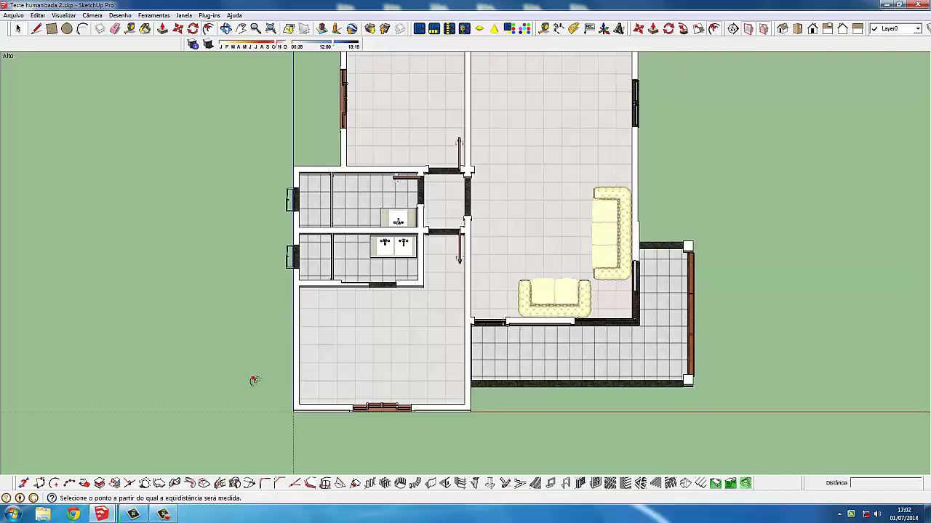
{"action": "scroll", "coordinate": [306, 349], "scroll_direction": "up", "scroll_amount": 3}
{"action": "scroll", "coordinate": [298, 342], "scroll_direction": "up", "scroll_amount": 2}
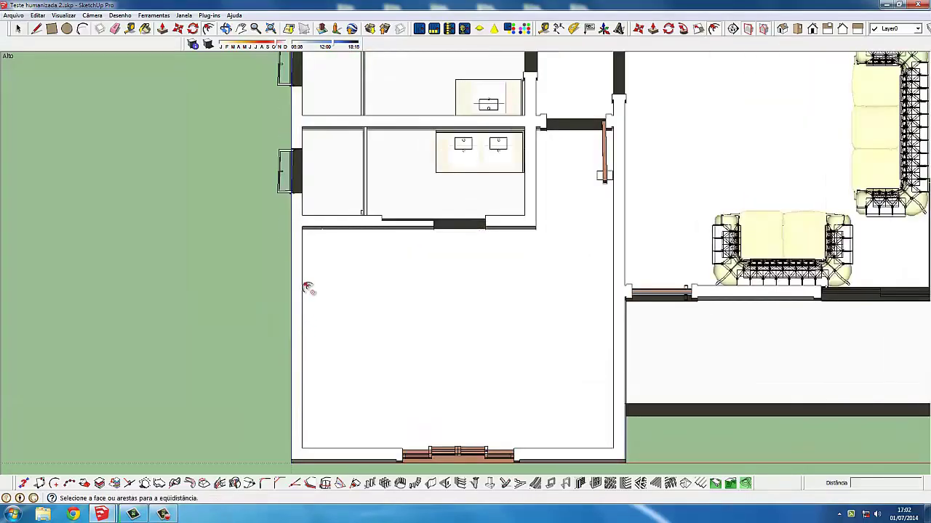
{"action": "scroll", "coordinate": [308, 289], "scroll_direction": "up", "scroll_amount": 1}
{"action": "left_click", "coordinate": [300, 278]}
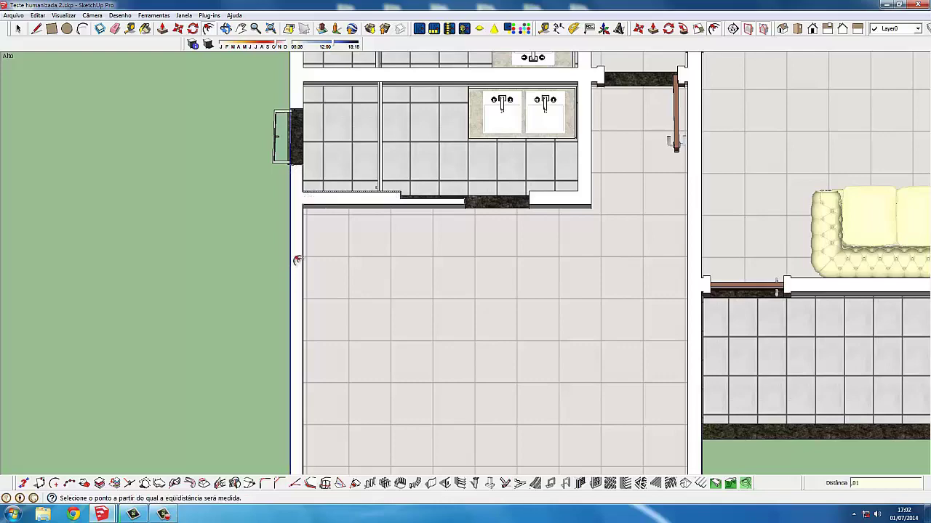
{"action": "scroll", "coordinate": [298, 226], "scroll_direction": "up", "scroll_amount": 3}
{"action": "scroll", "coordinate": [298, 227], "scroll_direction": "up", "scroll_amount": 2}
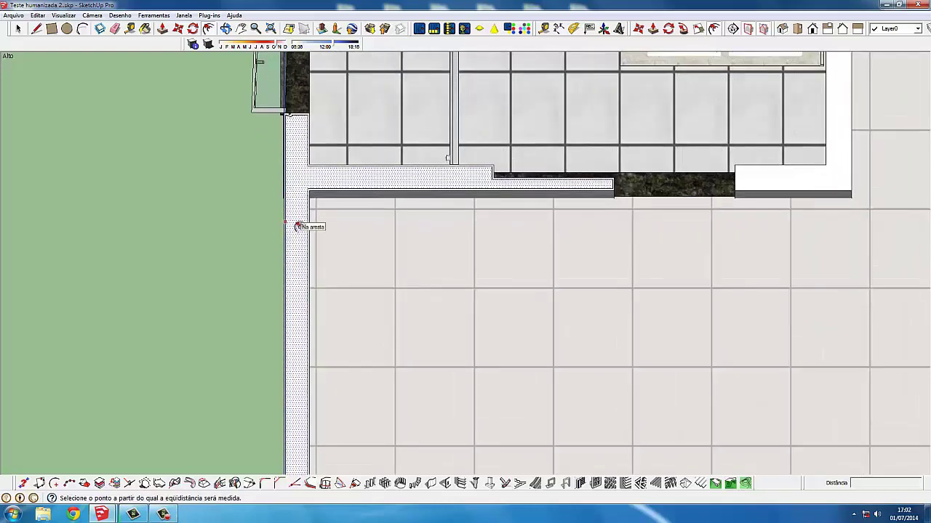
{"action": "scroll", "coordinate": [298, 227], "scroll_direction": "down", "scroll_amount": 2}
{"action": "scroll", "coordinate": [344, 357], "scroll_direction": "down", "scroll_amount": 1}
{"action": "scroll", "coordinate": [424, 298], "scroll_direction": "down", "scroll_amount": 1}
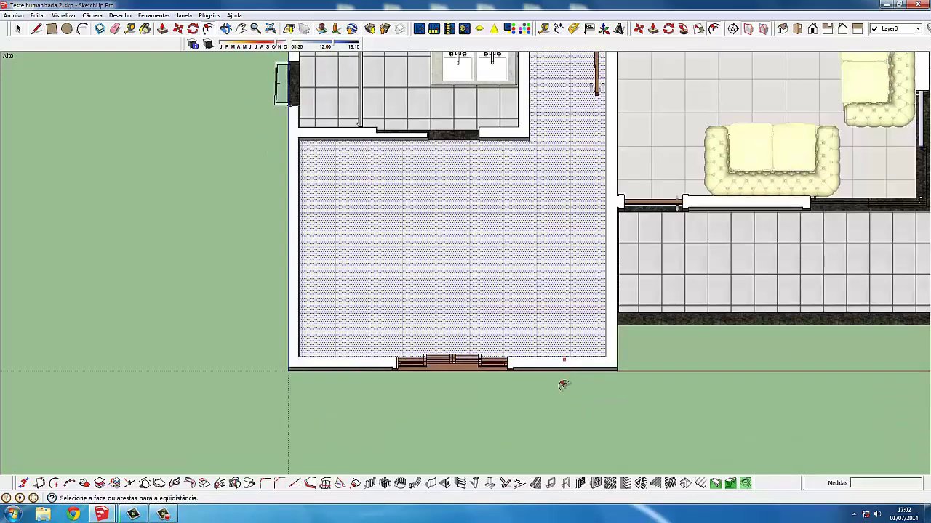
{"action": "scroll", "coordinate": [564, 384], "scroll_direction": "up", "scroll_amount": 1}
{"action": "scroll", "coordinate": [560, 353], "scroll_direction": "up", "scroll_amount": 1}
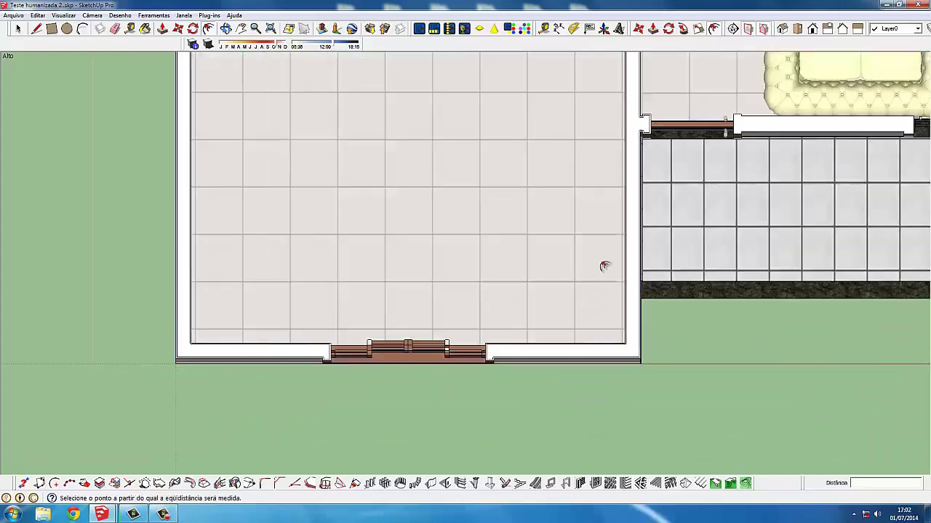
{"action": "middle_click_drag", "start_coordinate": [574, 272], "coordinate": [473, 339], "text": "shift"}
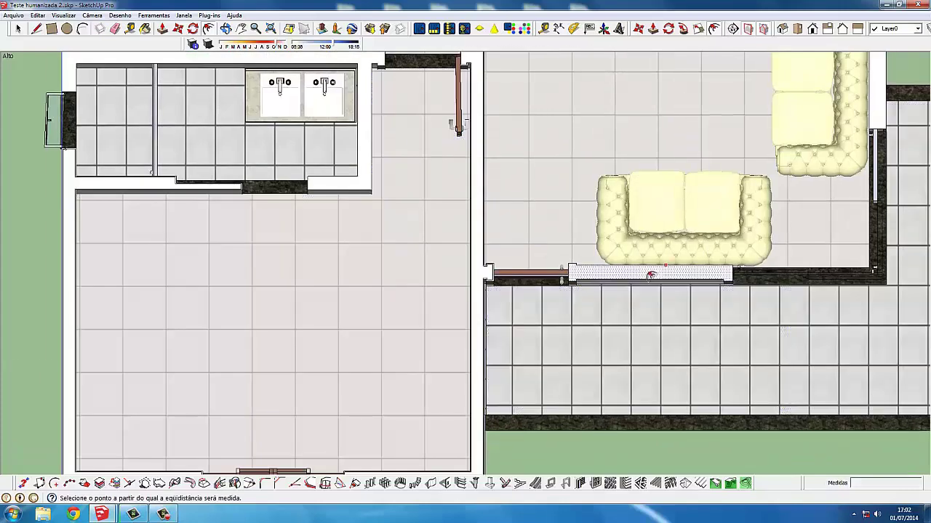
{"action": "key", "text": "Escape"}
Pick the living room floor face, then pan to the hallway and upper room
{"action": "scroll", "coordinate": [627, 264], "scroll_direction": "down", "scroll_amount": 1}
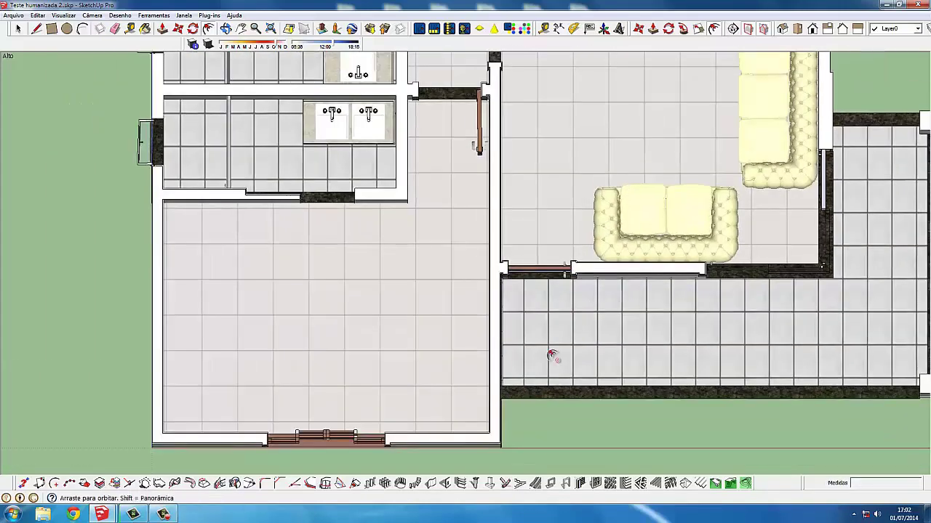
{"action": "middle_click_drag", "start_coordinate": [807, 168], "coordinate": [655, 319], "text": "shift"}
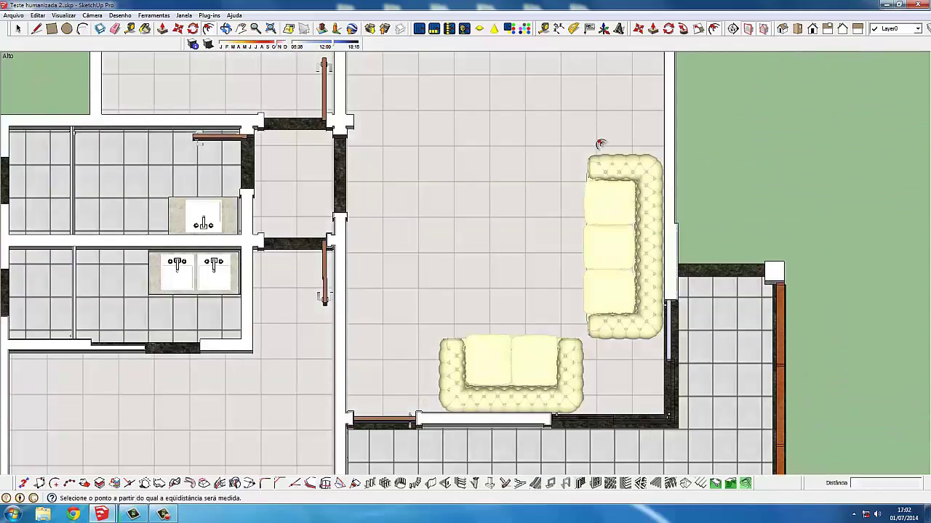
{"action": "left_click", "coordinate": [601, 143]}
{"action": "mouse_move", "coordinate": [601, 167]}
{"action": "middle_mouse_down", "text": "shift"}
{"action": "mouse_move", "coordinate": [587, 325]}
{"action": "mouse_move", "coordinate": [595, 347]}
{"action": "middle_mouse_up", "text": "shift"}
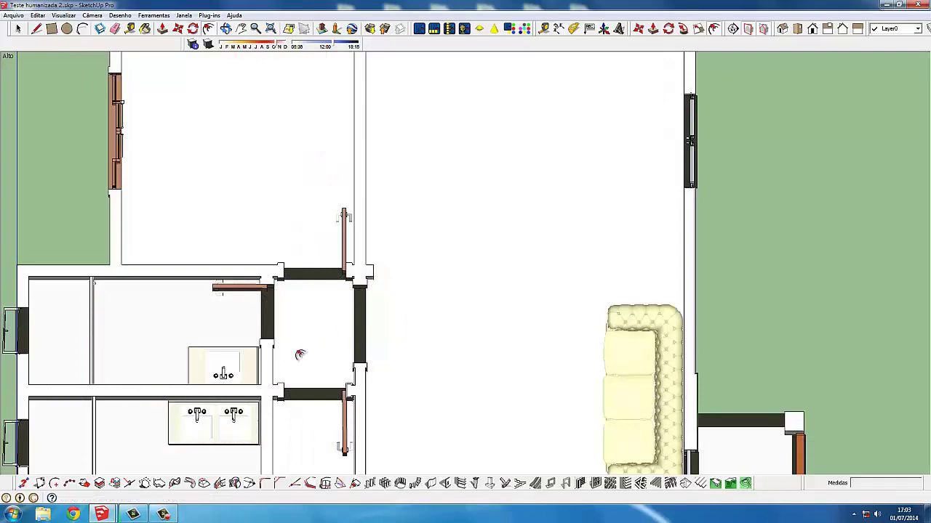
{"action": "middle_click_drag", "start_coordinate": [429, 162], "coordinate": [553, 5], "text": "shift"}
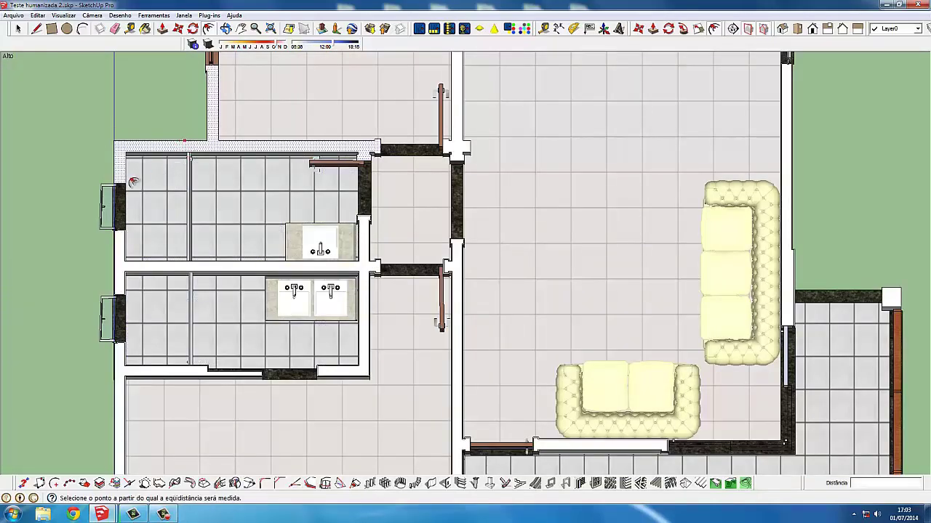
{"action": "scroll", "coordinate": [241, 132], "scroll_direction": "up", "scroll_amount": 1}
{"action": "scroll", "coordinate": [218, 122], "scroll_direction": "up", "scroll_amount": 2}
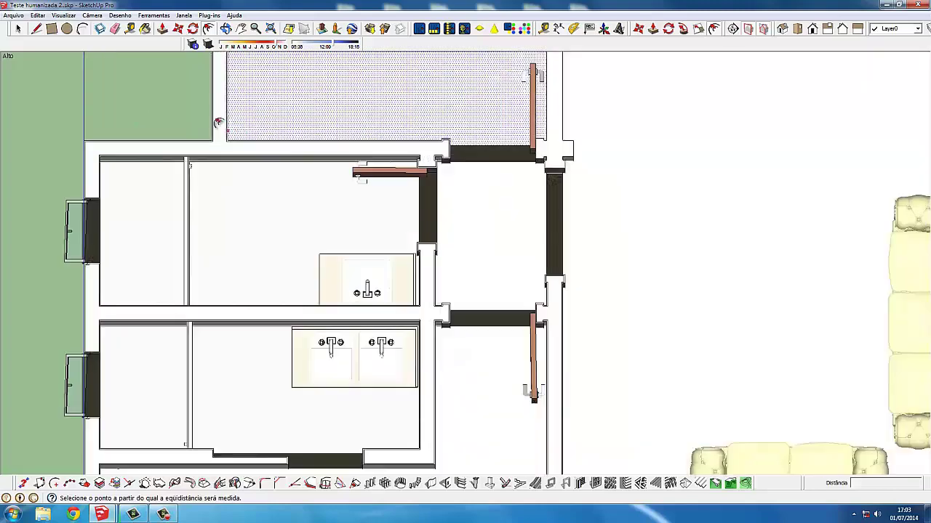
{"action": "scroll", "coordinate": [218, 122], "scroll_direction": "up", "scroll_amount": 2}
{"action": "scroll", "coordinate": [219, 122], "scroll_direction": "up", "scroll_amount": 1}
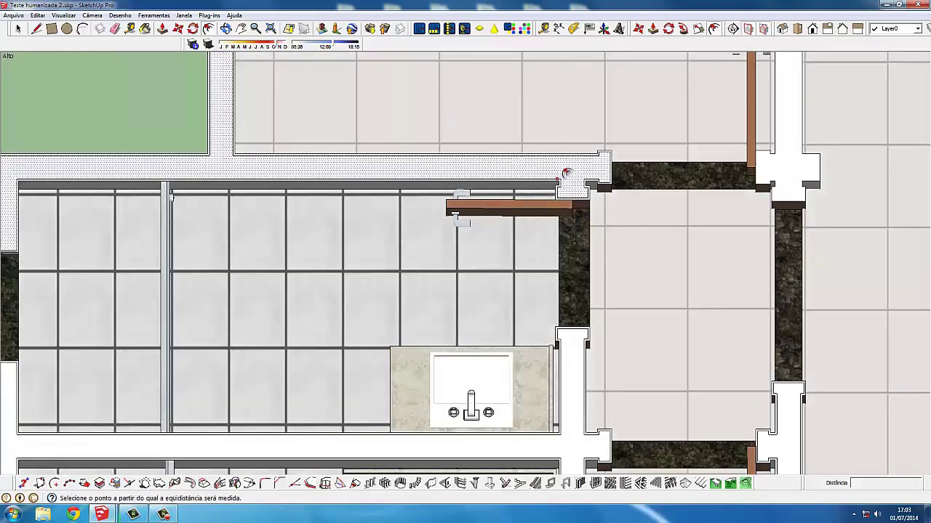
{"action": "scroll", "coordinate": [566, 173], "scroll_direction": "down", "scroll_amount": 3}
{"action": "scroll", "coordinate": [565, 173], "scroll_direction": "down", "scroll_amount": 1}
{"action": "middle_click_drag", "start_coordinate": [405, 114], "coordinate": [389, 307], "text": "shift"}
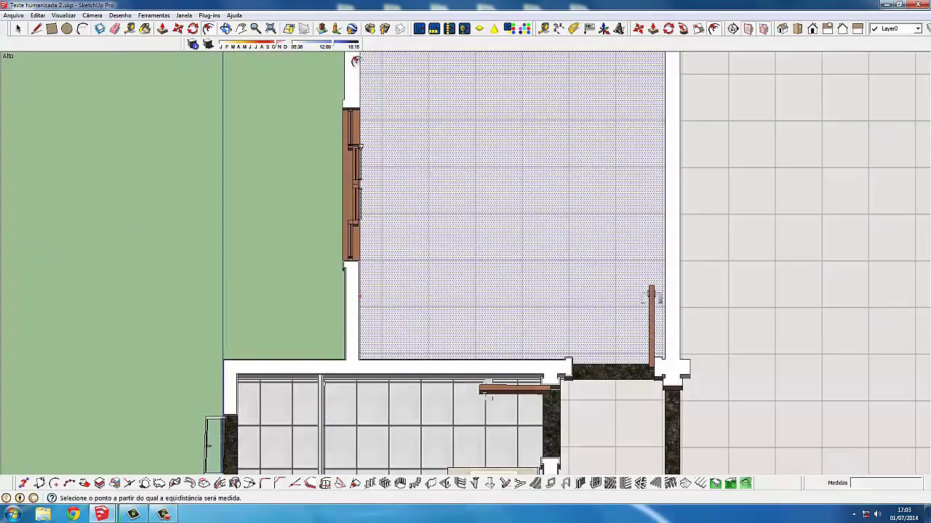
Offset the upper room's floor outline just inside its wall
{"action": "left_click", "coordinate": [416, 90]}
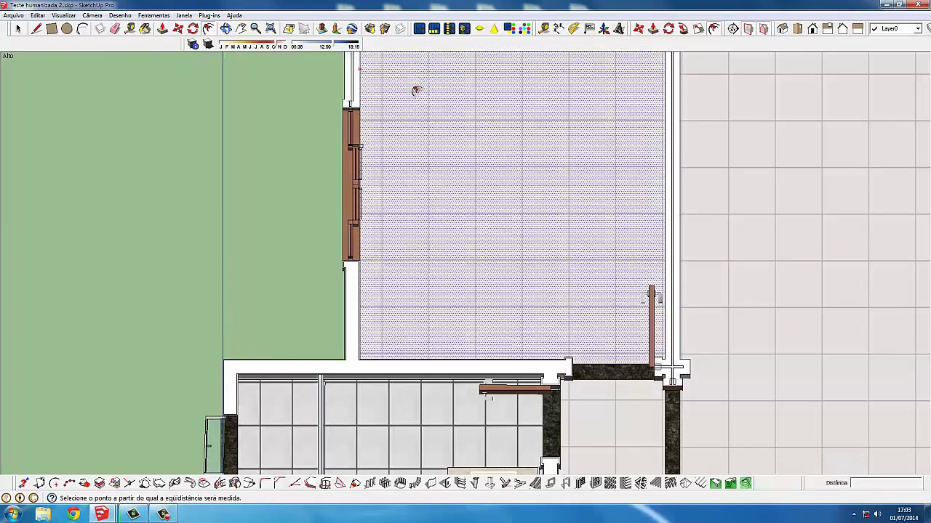
{"action": "left_click", "coordinate": [352, 89]}
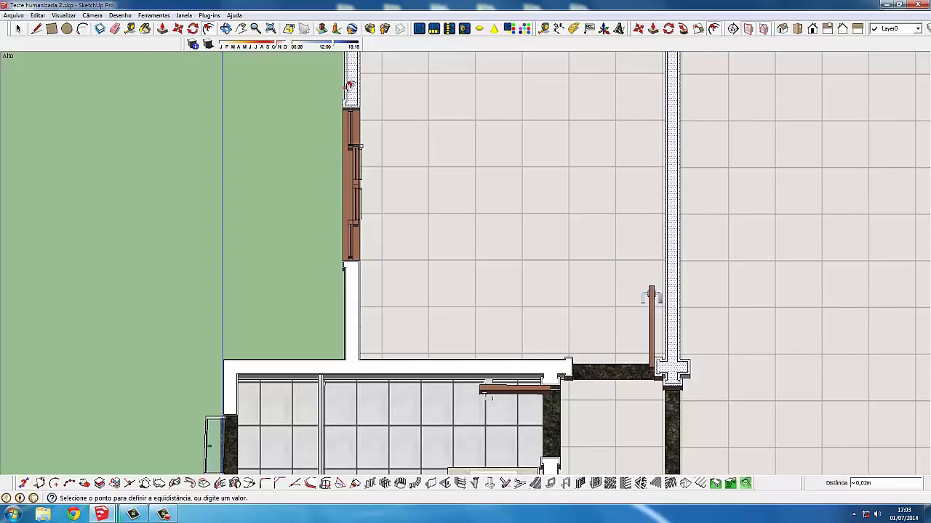
{"action": "type", "text": "0"}
{"action": "left_click", "coordinate": [349, 86]}
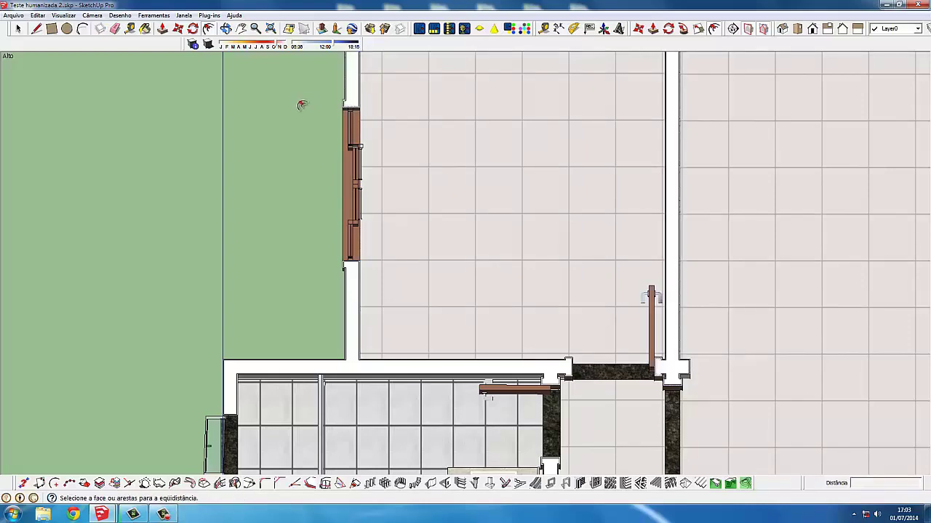
{"action": "scroll", "coordinate": [301, 104], "scroll_direction": "down", "scroll_amount": 1}
{"action": "scroll", "coordinate": [312, 106], "scroll_direction": "down", "scroll_amount": 1}
{"action": "middle_click_drag", "start_coordinate": [313, 106], "coordinate": [318, 244], "text": "shift"}
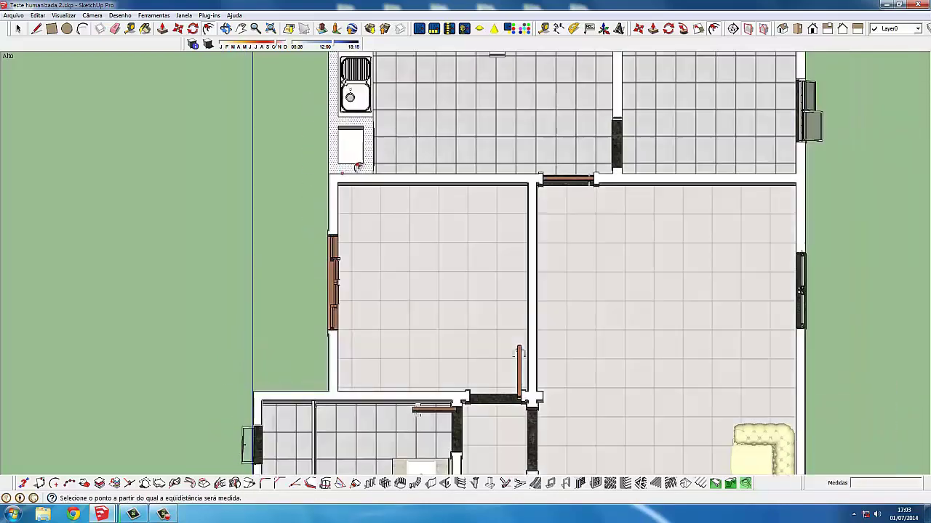
Offset the right room's floor outline by about 0,02 m from the doorway edge
{"action": "left_click", "coordinate": [617, 200]}
{"action": "scroll", "coordinate": [669, 189], "scroll_direction": "up", "scroll_amount": 1}
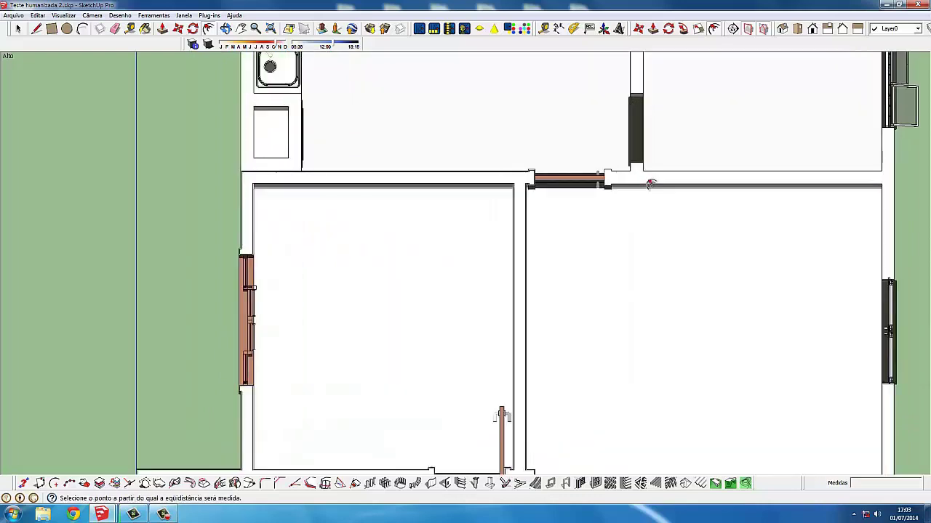
{"action": "scroll", "coordinate": [645, 179], "scroll_direction": "up", "scroll_amount": 1}
{"action": "left_click", "coordinate": [644, 176]}
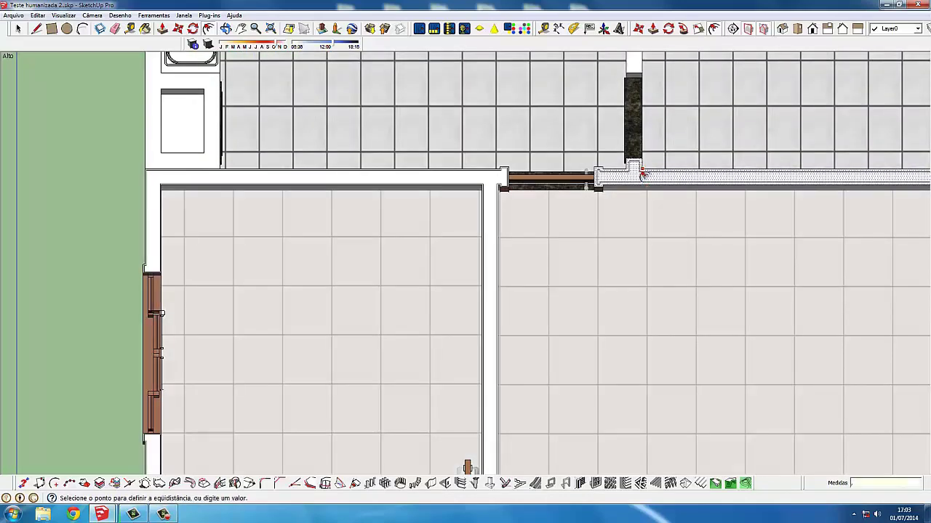
{"action": "type", "text": ",001"}
{"action": "key", "text": "Return"}
Start another floor offset at the wall junction and pick further points
{"action": "scroll", "coordinate": [381, 162], "scroll_direction": "down", "scroll_amount": 1}
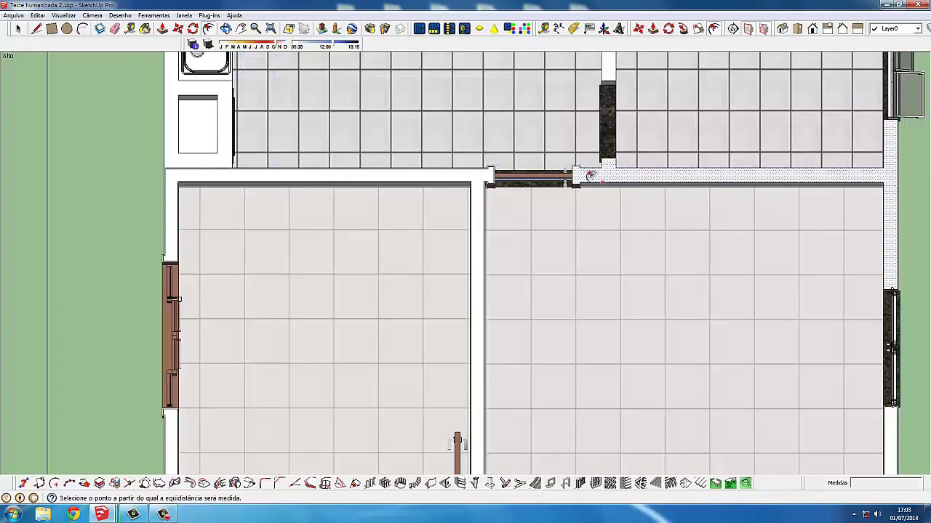
{"action": "scroll", "coordinate": [587, 176], "scroll_direction": "up", "scroll_amount": 2}
{"action": "scroll", "coordinate": [589, 177], "scroll_direction": "up", "scroll_amount": 2}
{"action": "scroll", "coordinate": [578, 180], "scroll_direction": "up", "scroll_amount": 1}
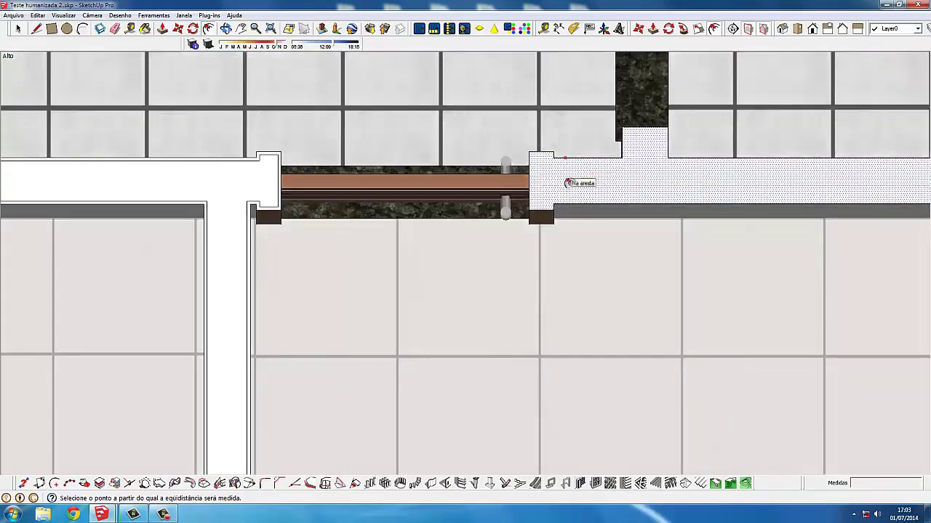
{"action": "left_click", "coordinate": [557, 181]}
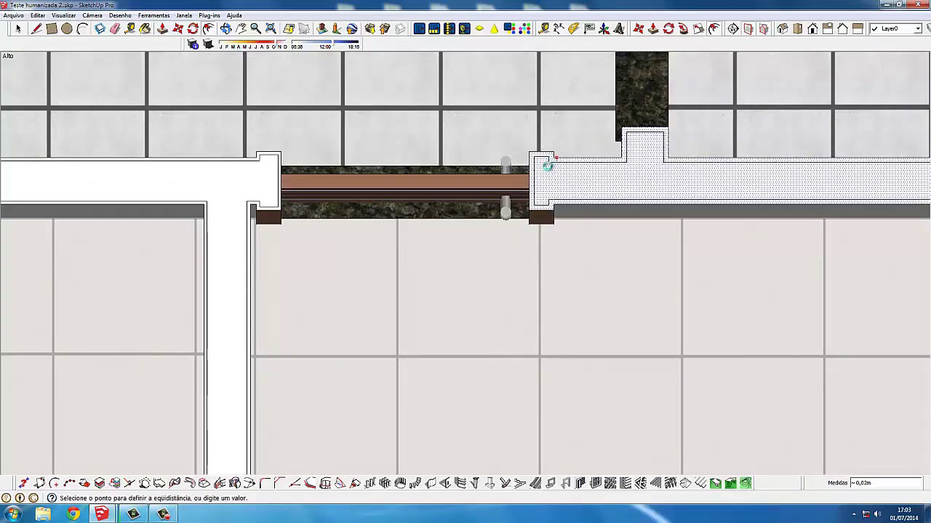
{"action": "left_click", "coordinate": [168, 515]}
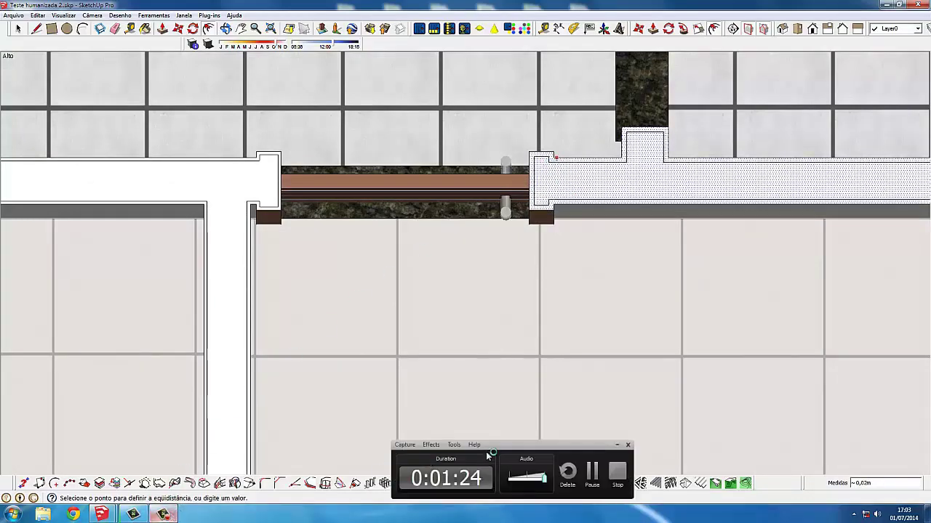
{"action": "left_click", "coordinate": [593, 474]}
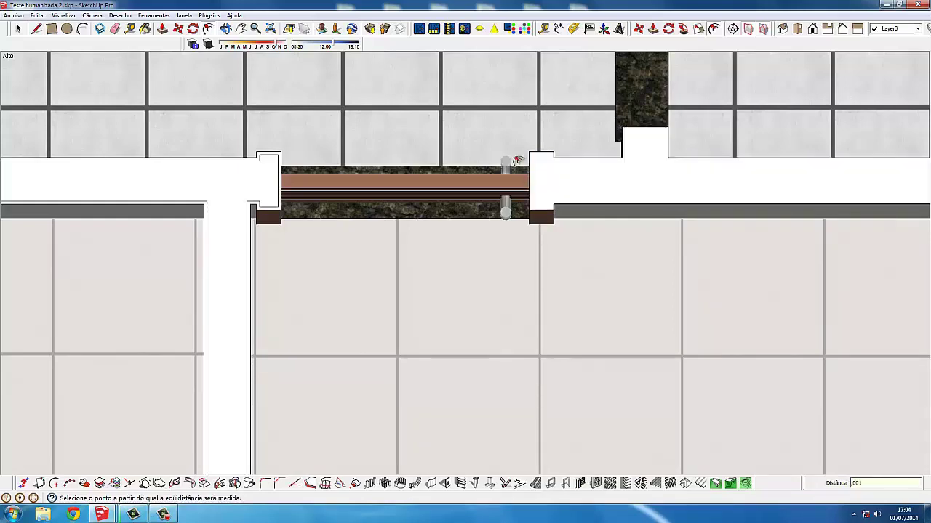
Inset an offset outline on the wall top beside the wooden gate
{"action": "scroll", "coordinate": [531, 149], "scroll_direction": "up", "scroll_amount": 1}
{"action": "scroll", "coordinate": [531, 149], "scroll_direction": "up", "scroll_amount": 2}
{"action": "middle_click_drag", "start_coordinate": [605, 172], "coordinate": [549, 153]}
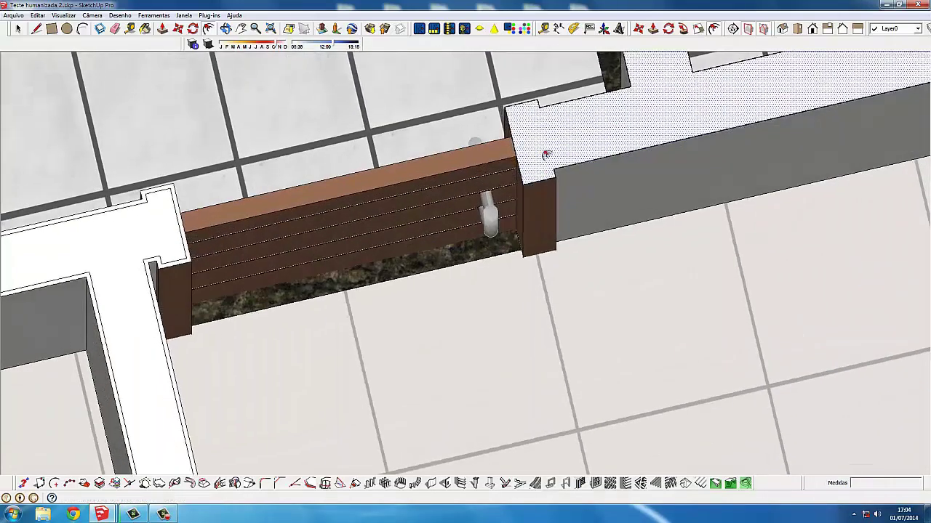
{"action": "scroll", "coordinate": [546, 130], "scroll_direction": "down", "scroll_amount": 2}
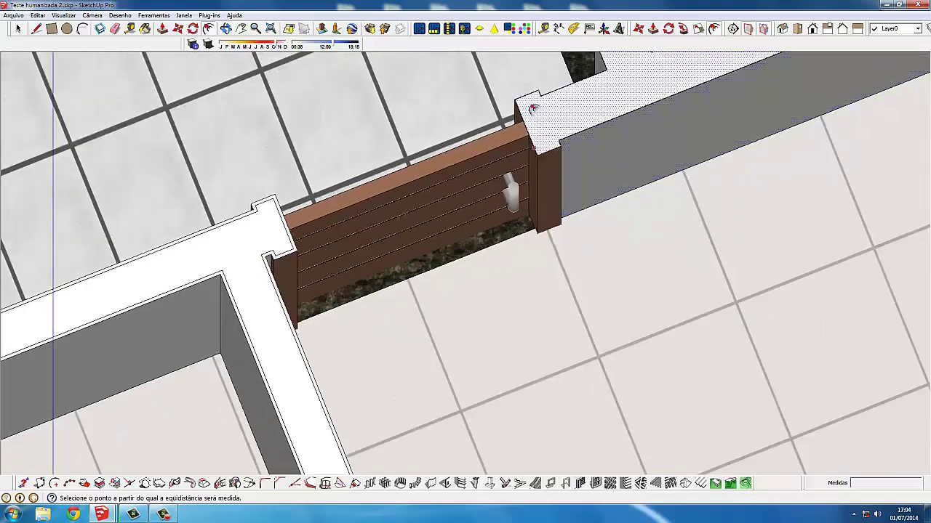
{"action": "left_click", "coordinate": [535, 106]}
{"action": "scroll", "coordinate": [541, 102], "scroll_direction": "up", "scroll_amount": 2}
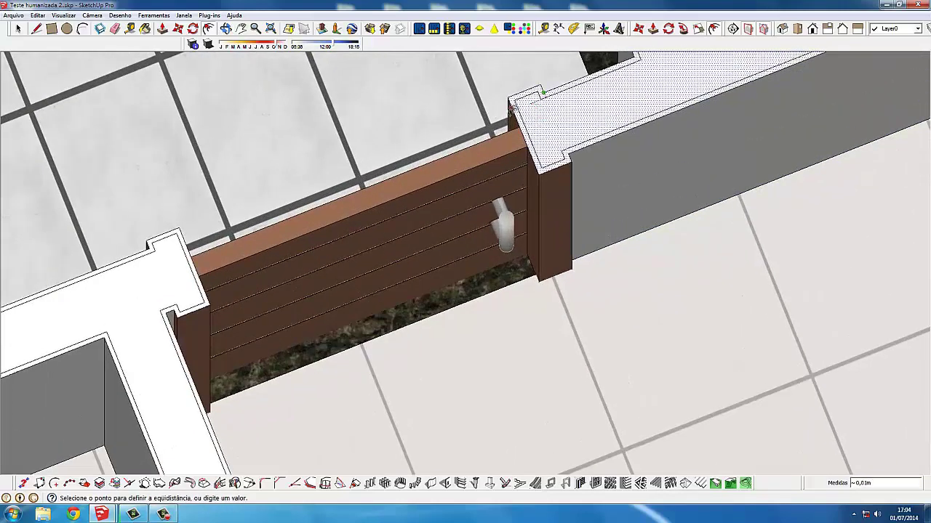
{"action": "left_click", "coordinate": [542, 92]}
{"action": "scroll", "coordinate": [426, 121], "scroll_direction": "down", "scroll_amount": 2}
Pan and orbit over the kitchen counter, bathrooms, second sofa and terrace
{"action": "scroll", "coordinate": [411, 198], "scroll_direction": "up", "scroll_amount": 3}
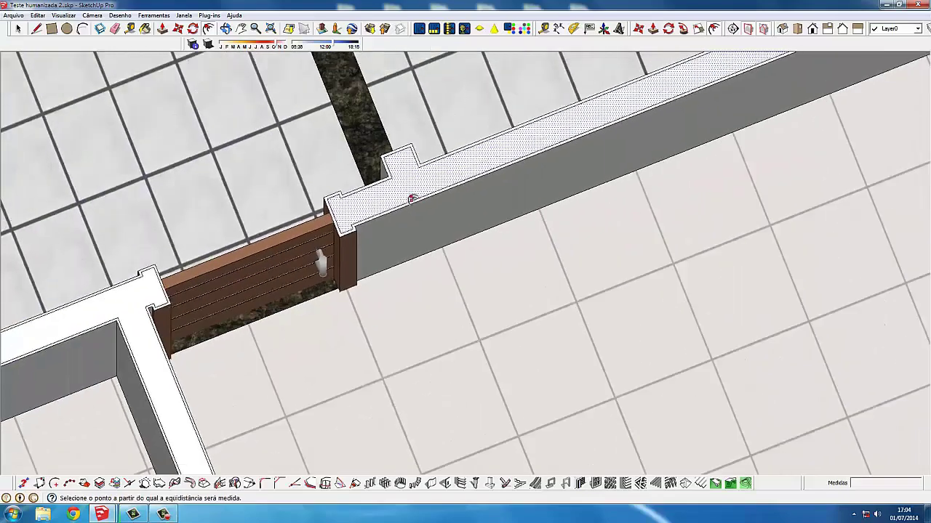
{"action": "scroll", "coordinate": [411, 198], "scroll_direction": "down", "scroll_amount": 3}
{"action": "scroll", "coordinate": [409, 189], "scroll_direction": "up", "scroll_amount": 2}
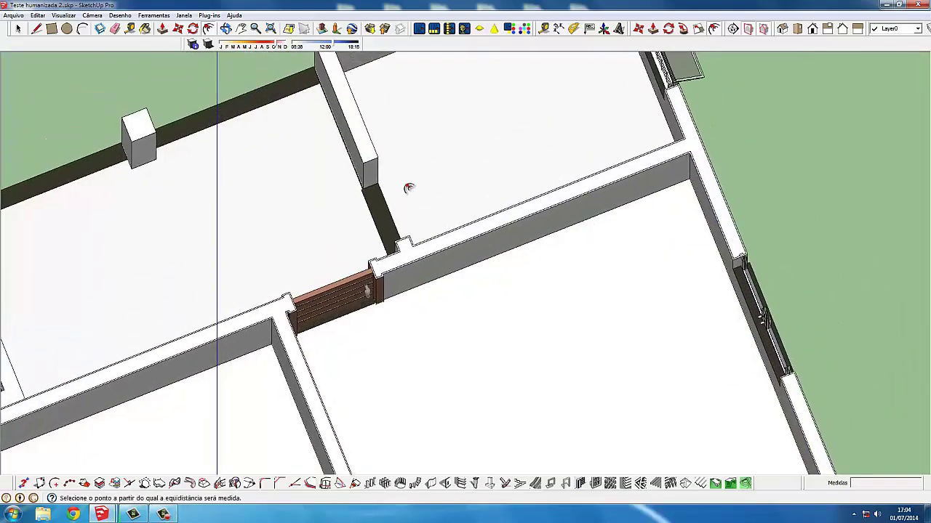
{"action": "scroll", "coordinate": [404, 178], "scroll_direction": "up", "scroll_amount": 1}
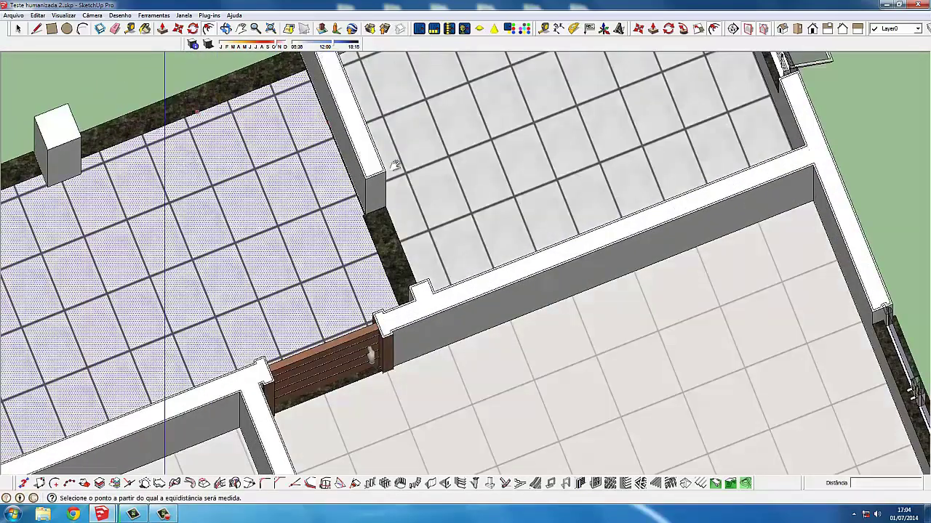
{"action": "middle_click_drag", "start_coordinate": [393, 166], "coordinate": [669, 168], "text": "shift"}
{"action": "scroll", "coordinate": [331, 138], "scroll_direction": "down", "scroll_amount": 1}
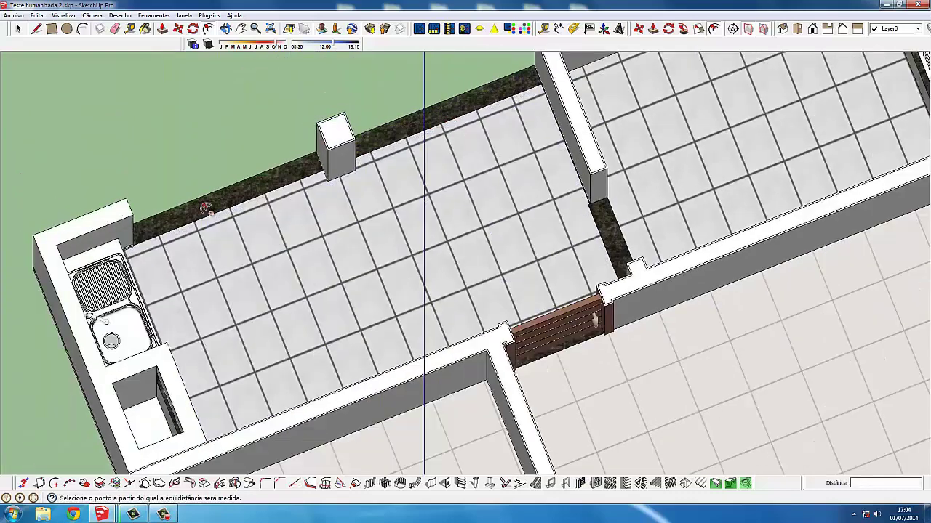
{"action": "scroll", "coordinate": [206, 209], "scroll_direction": "down", "scroll_amount": 1}
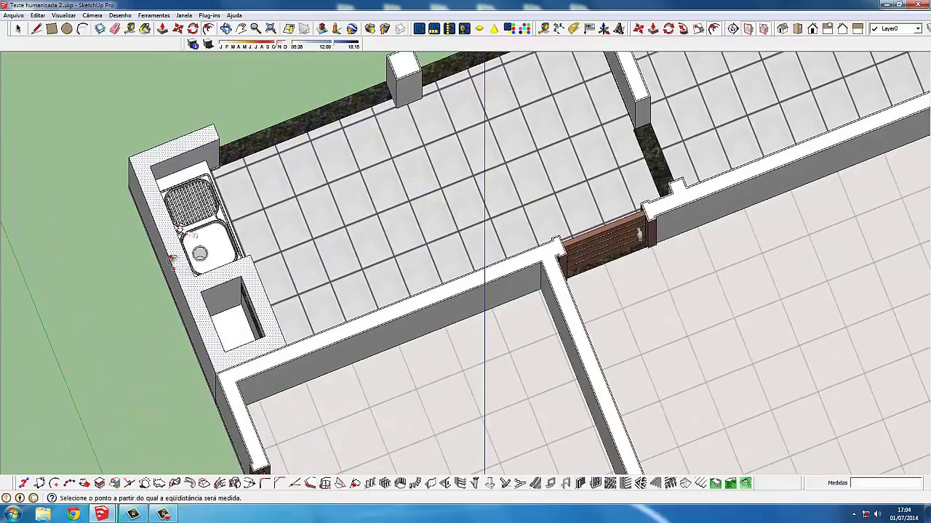
{"action": "scroll", "coordinate": [177, 184], "scroll_direction": "down", "scroll_amount": 1}
{"action": "scroll", "coordinate": [176, 184], "scroll_direction": "down", "scroll_amount": 1}
{"action": "scroll", "coordinate": [177, 184], "scroll_direction": "down", "scroll_amount": 1}
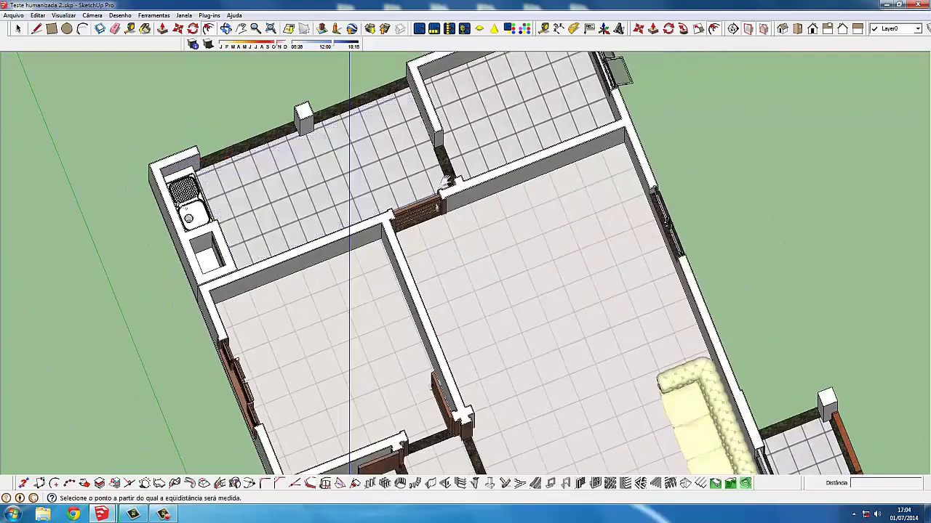
{"action": "mouse_move", "coordinate": [445, 182]}
{"action": "middle_mouse_down"}
{"action": "mouse_move", "coordinate": [640, 384]}
{"action": "mouse_move", "coordinate": [626, 322]}
{"action": "mouse_move", "coordinate": [588, 386]}
{"action": "mouse_move", "coordinate": [881, 306]}
{"action": "middle_mouse_up"}
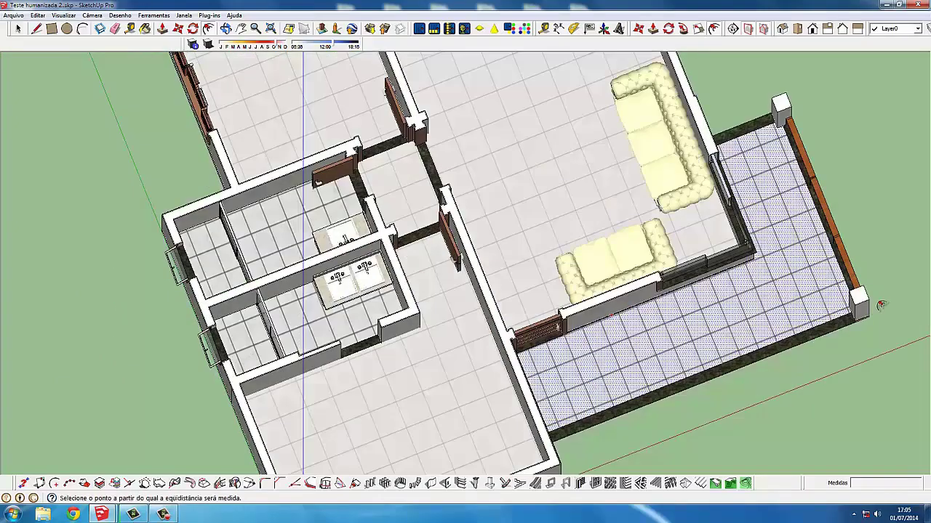
{"action": "scroll", "coordinate": [881, 305], "scroll_direction": "up", "scroll_amount": 3}
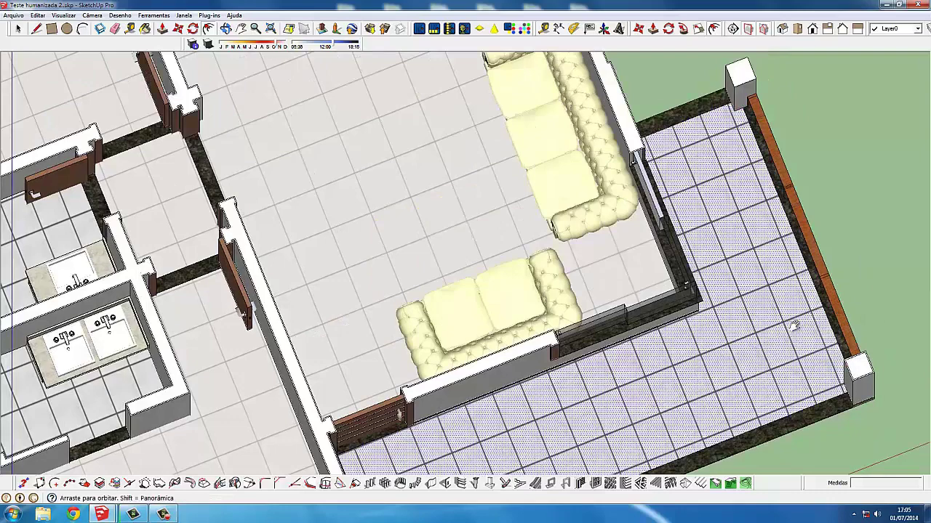
Pick a face near the terrace to offset, viewing it from above then a lower angle
{"action": "middle_click_drag", "start_coordinate": [800, 191], "coordinate": [738, 147]}
{"action": "scroll", "coordinate": [738, 148], "scroll_direction": "up", "scroll_amount": 2}
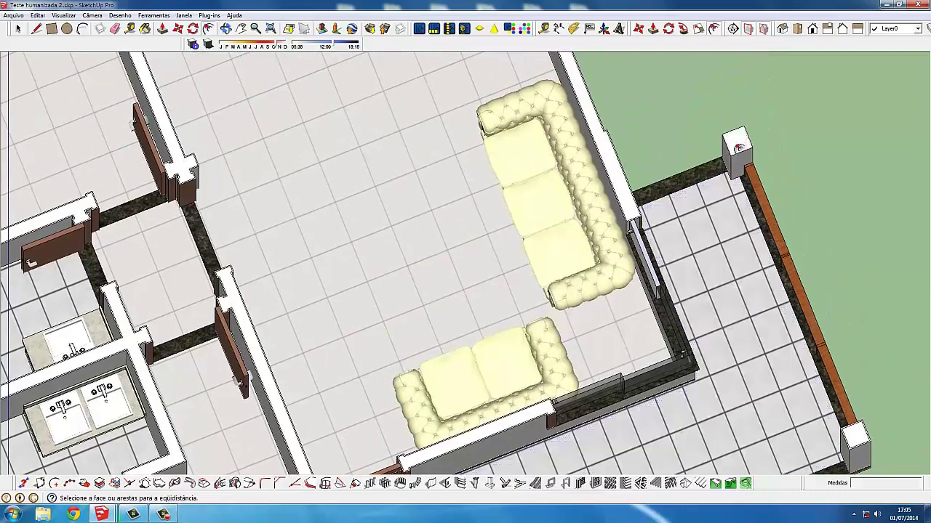
{"action": "left_click", "coordinate": [738, 148]}
{"action": "scroll", "coordinate": [772, 170], "scroll_direction": "down", "scroll_amount": 1}
{"action": "scroll", "coordinate": [482, 152], "scroll_direction": "down", "scroll_amount": 2}
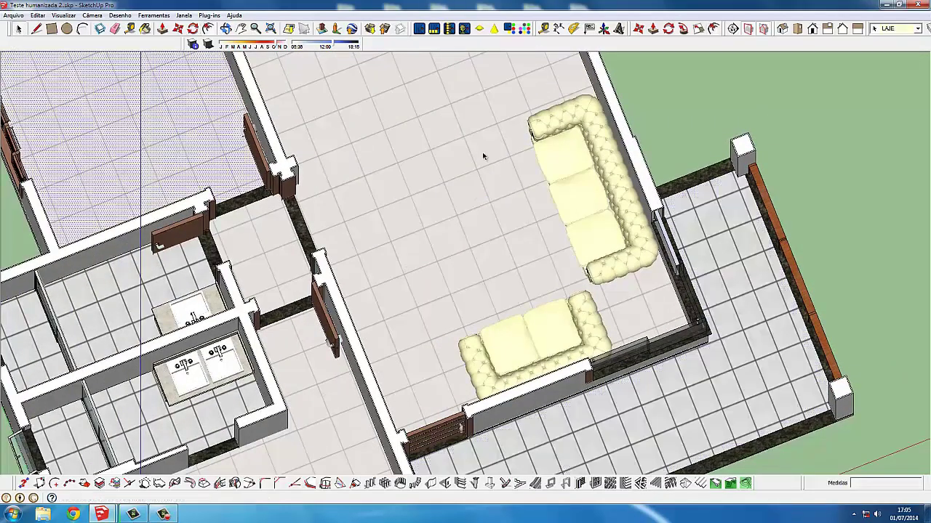
{"action": "mouse_move", "coordinate": [482, 152]}
{"action": "middle_mouse_down"}
{"action": "mouse_move", "coordinate": [376, 166]}
{"action": "mouse_move", "coordinate": [378, 270]}
{"action": "middle_mouse_up"}
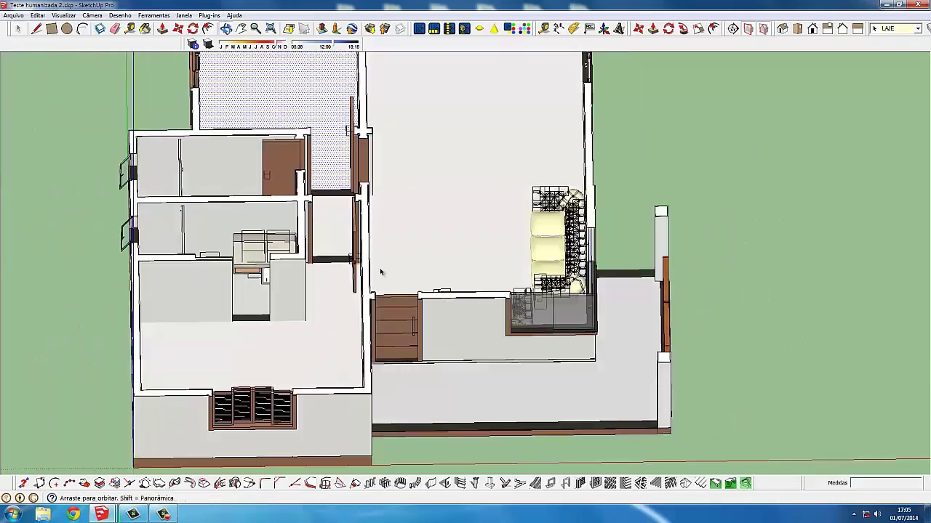
Switch the camera to Perspective projection and make Layer0 the active layer
{"action": "left_click", "coordinate": [91, 15]}
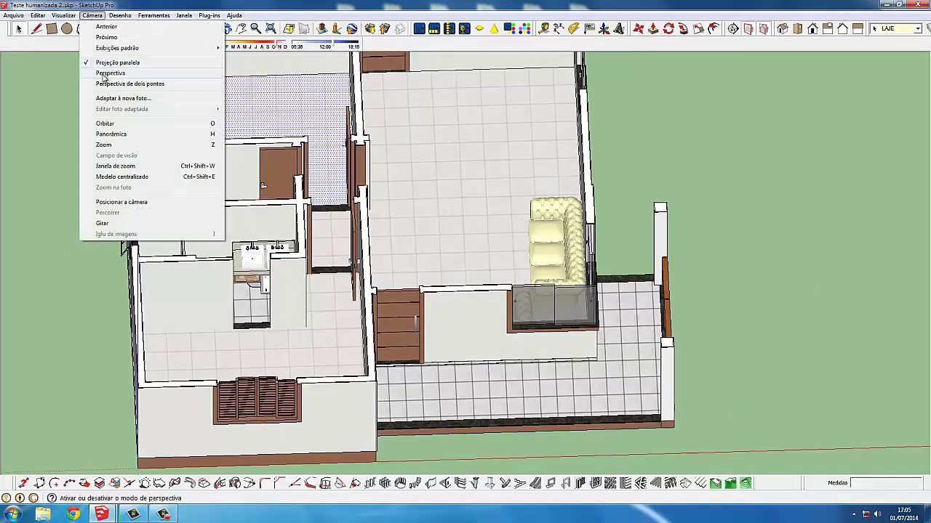
{"action": "left_click", "coordinate": [106, 75]}
{"action": "scroll", "coordinate": [274, 320], "scroll_direction": "up", "scroll_amount": 3}
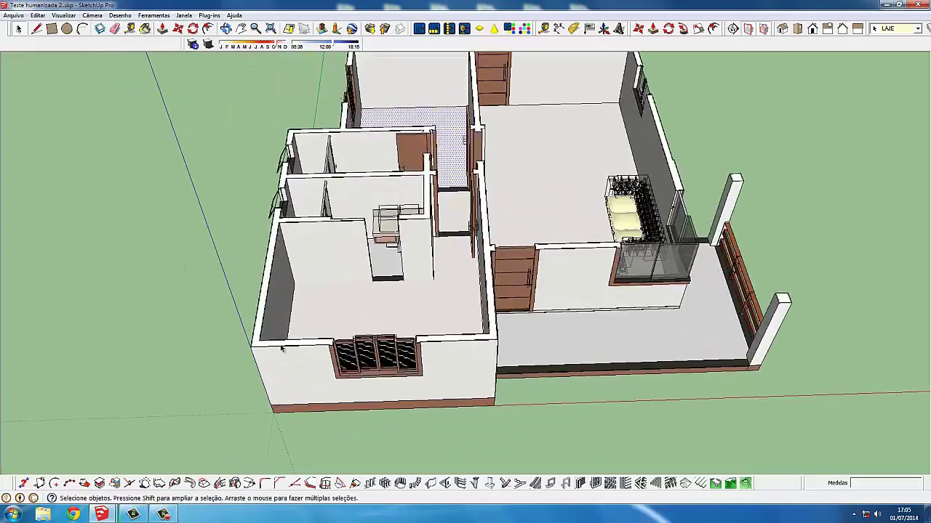
{"action": "scroll", "coordinate": [262, 305], "scroll_direction": "up", "scroll_amount": 3}
{"action": "scroll", "coordinate": [243, 291], "scroll_direction": "up", "scroll_amount": 3}
{"action": "left_click", "coordinate": [145, 29]}
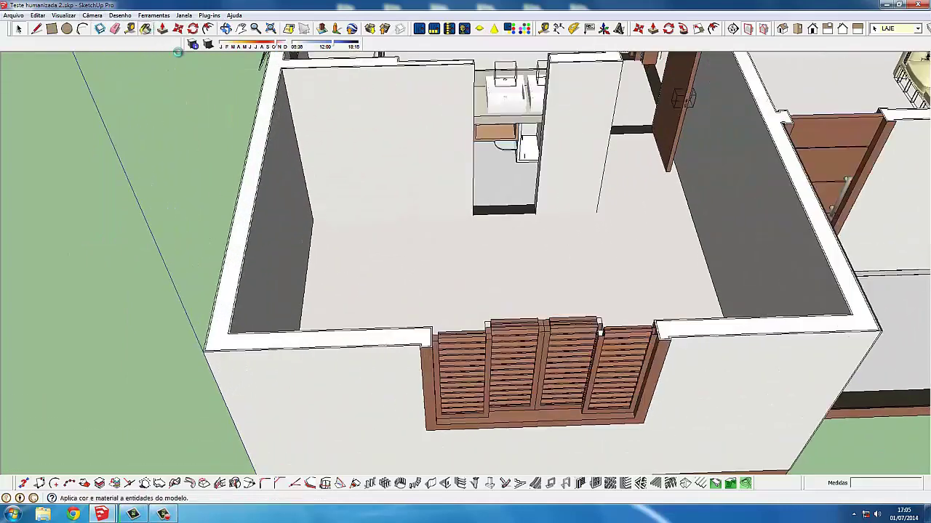
{"action": "left_click", "coordinate": [555, 281]}
Choose black Cor_009 as the Paint Bucket material
{"action": "key", "text": "b"}
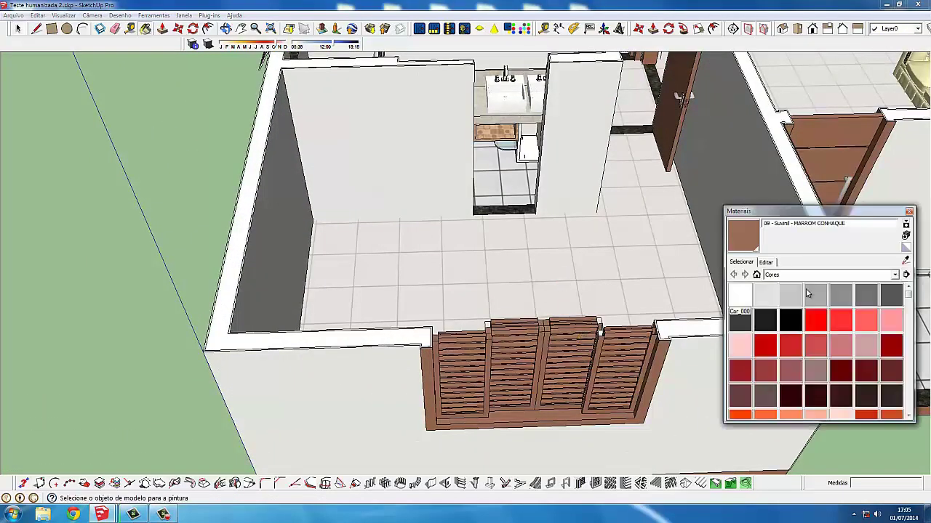
{"action": "left_click", "coordinate": [790, 321]}
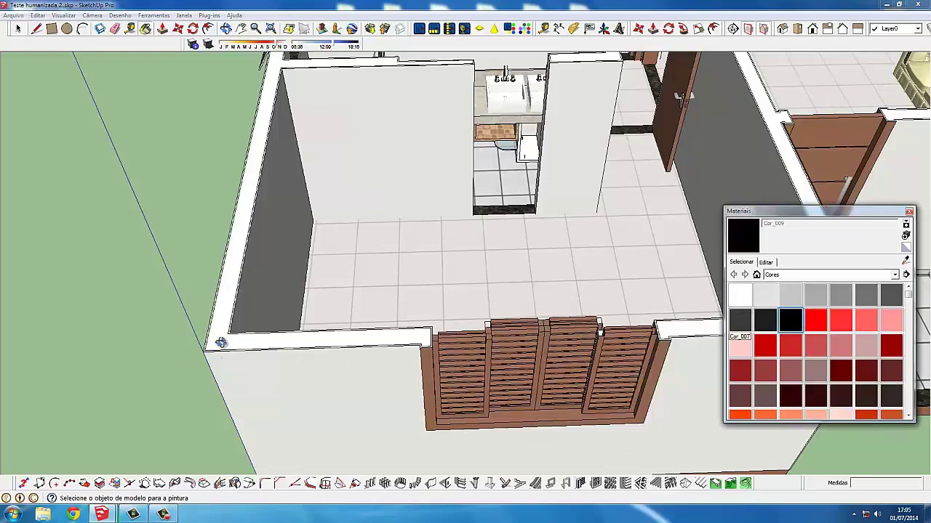
{"action": "scroll", "coordinate": [218, 344], "scroll_direction": "up", "scroll_amount": 2}
{"action": "scroll", "coordinate": [214, 346], "scroll_direction": "up", "scroll_amount": 1}
{"action": "scroll", "coordinate": [209, 349], "scroll_direction": "up", "scroll_amount": 2}
{"action": "scroll", "coordinate": [204, 353], "scroll_direction": "up", "scroll_amount": 1}
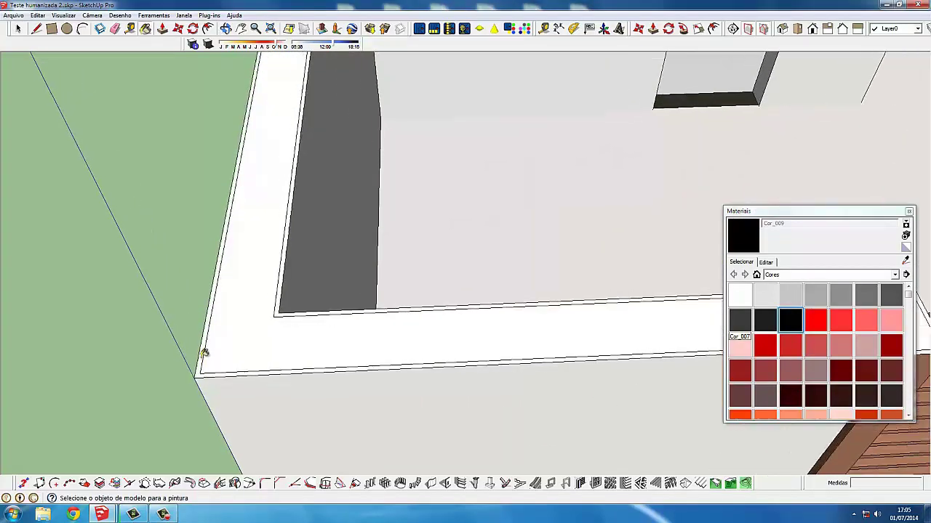
{"action": "scroll", "coordinate": [205, 353], "scroll_direction": "down", "scroll_amount": 1}
{"action": "scroll", "coordinate": [204, 353], "scroll_direction": "down", "scroll_amount": 1}
{"action": "scroll", "coordinate": [204, 353], "scroll_direction": "down", "scroll_amount": 2}
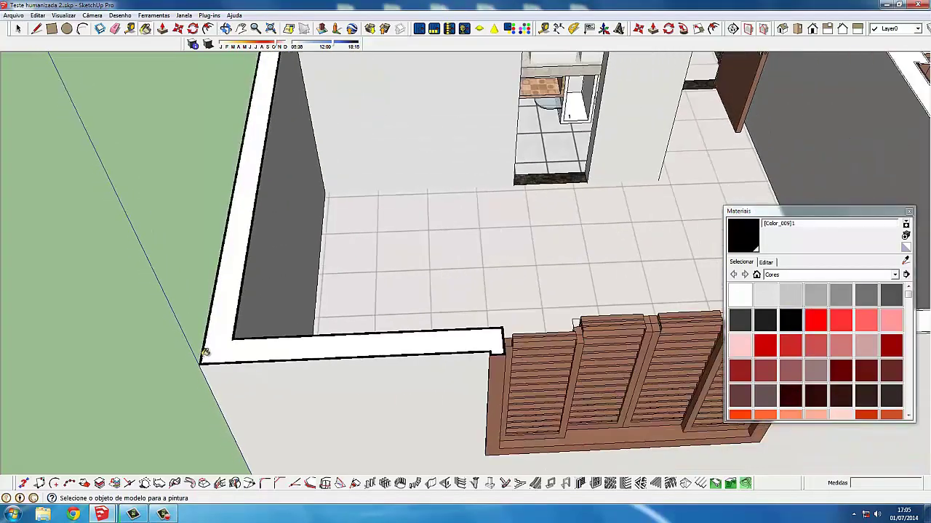
{"action": "scroll", "coordinate": [205, 353], "scroll_direction": "down", "scroll_amount": 1}
{"action": "scroll", "coordinate": [530, 356], "scroll_direction": "down", "scroll_amount": 2}
{"action": "scroll", "coordinate": [466, 364], "scroll_direction": "down", "scroll_amount": 2}
{"action": "scroll", "coordinate": [479, 364], "scroll_direction": "up", "scroll_amount": 1}
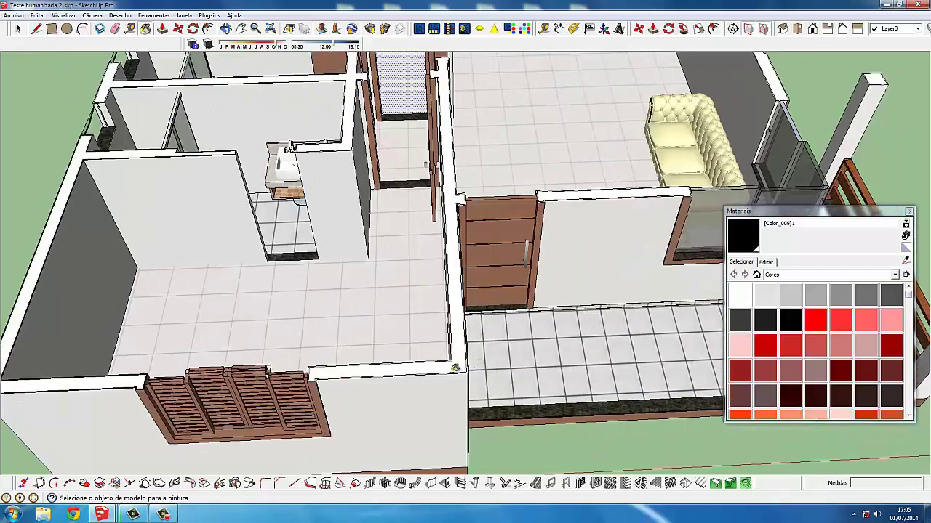
{"action": "scroll", "coordinate": [456, 360], "scroll_direction": "up", "scroll_amount": 3}
{"action": "scroll", "coordinate": [456, 360], "scroll_direction": "up", "scroll_amount": 2}
{"action": "scroll", "coordinate": [453, 330], "scroll_direction": "up", "scroll_amount": 2}
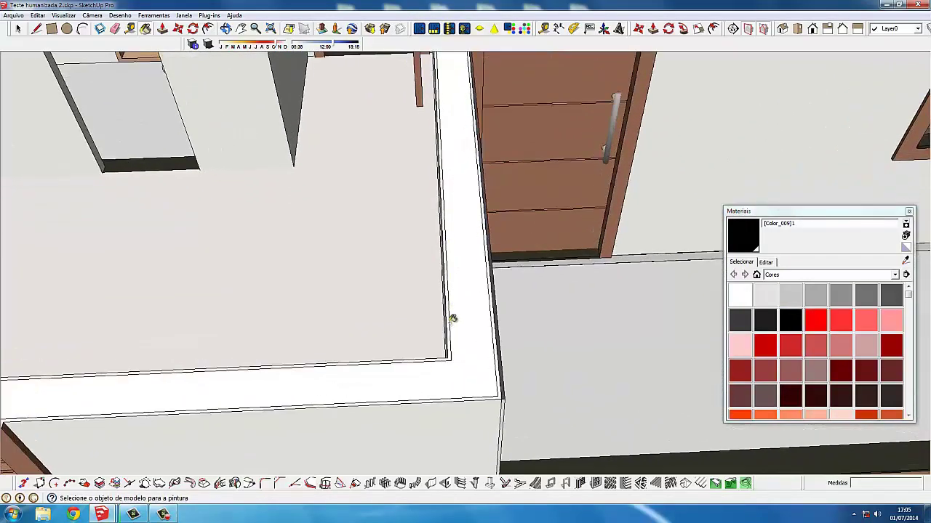
{"action": "scroll", "coordinate": [452, 318], "scroll_direction": "down", "scroll_amount": 1}
{"action": "scroll", "coordinate": [451, 315], "scroll_direction": "down", "scroll_amount": 1}
{"action": "scroll", "coordinate": [451, 316], "scroll_direction": "down", "scroll_amount": 2}
{"action": "scroll", "coordinate": [412, 144], "scroll_direction": "down", "scroll_amount": 1}
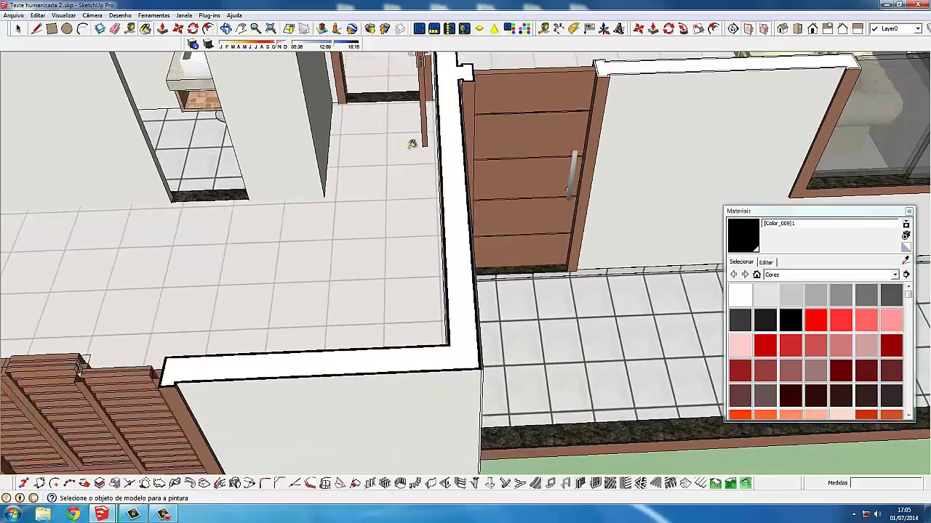
Orbit past the bathroom sinks, doorway, couch and floor tiles
{"action": "middle_click_drag", "start_coordinate": [412, 144], "coordinate": [397, 227]}
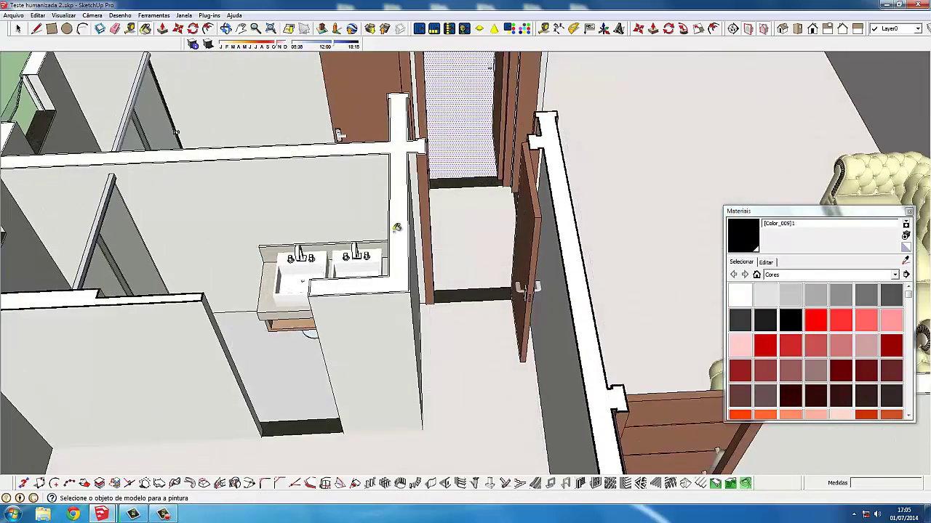
{"action": "scroll", "coordinate": [397, 227], "scroll_direction": "up", "scroll_amount": 1}
{"action": "scroll", "coordinate": [391, 218], "scroll_direction": "up", "scroll_amount": 2}
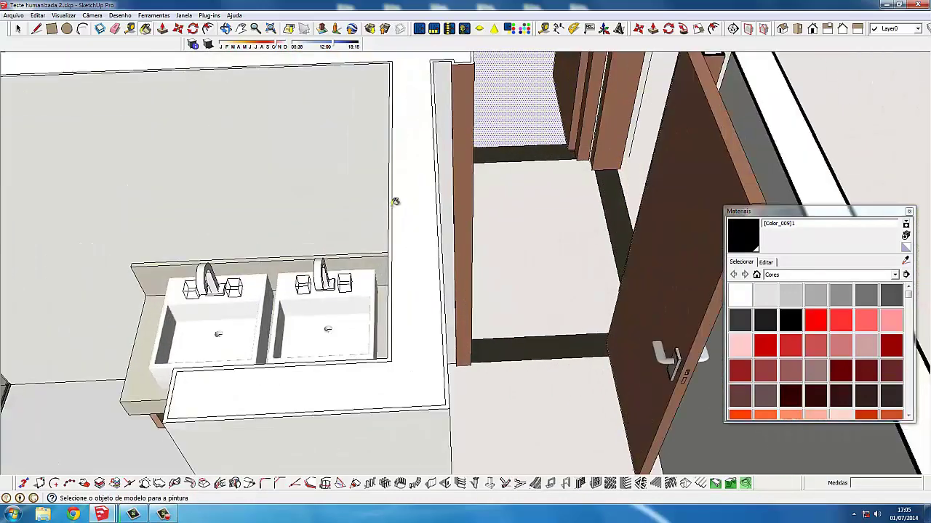
{"action": "scroll", "coordinate": [395, 201], "scroll_direction": "down", "scroll_amount": 2}
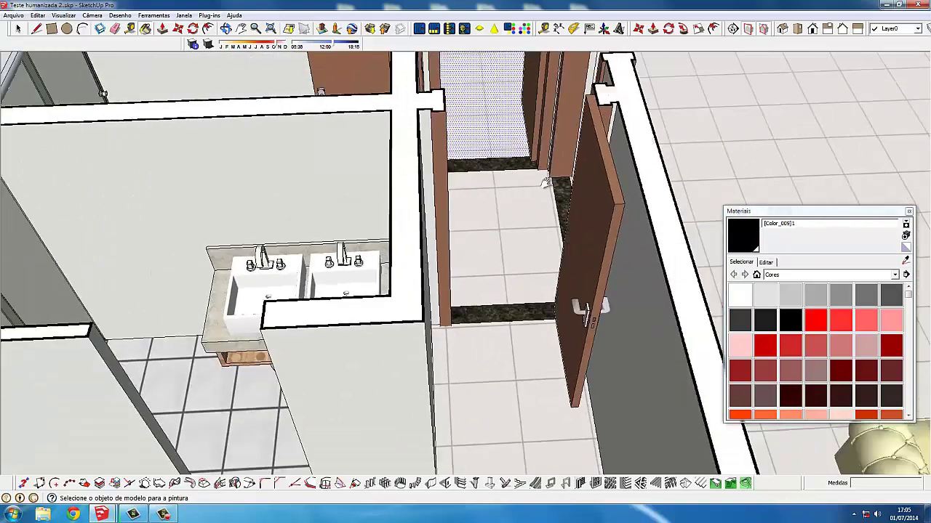
{"action": "mouse_move", "coordinate": [545, 182]}
{"action": "middle_mouse_down"}
{"action": "mouse_move", "coordinate": [347, 226]}
{"action": "mouse_move", "coordinate": [504, 347]}
{"action": "mouse_move", "coordinate": [468, 213]}
{"action": "middle_mouse_up"}
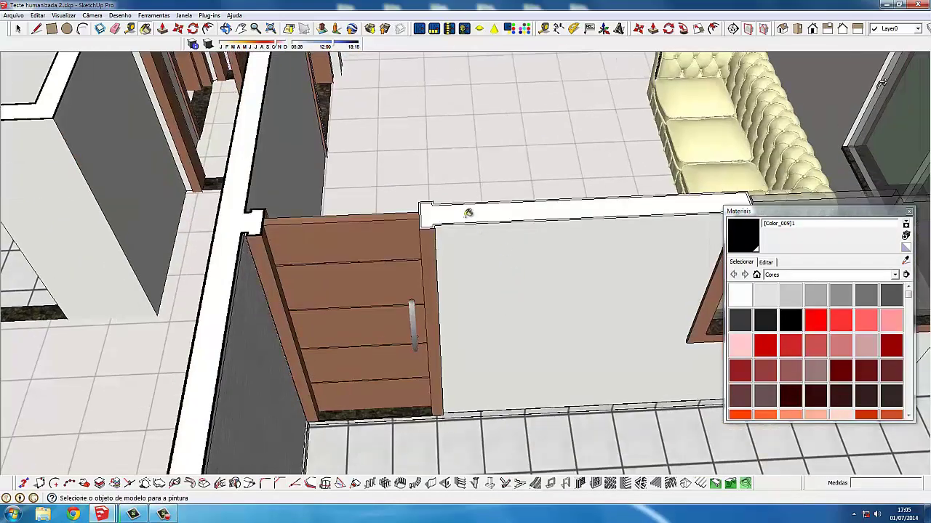
{"action": "scroll", "coordinate": [468, 213], "scroll_direction": "up", "scroll_amount": 1}
{"action": "scroll", "coordinate": [441, 191], "scroll_direction": "up", "scroll_amount": 1}
{"action": "scroll", "coordinate": [438, 194], "scroll_direction": "up", "scroll_amount": 2}
{"action": "scroll", "coordinate": [430, 201], "scroll_direction": "up", "scroll_amount": 2}
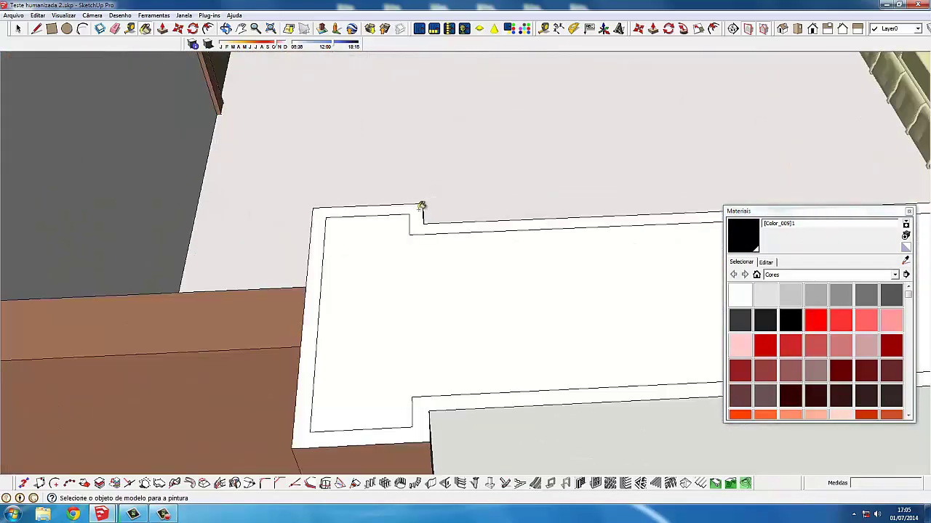
{"action": "scroll", "coordinate": [421, 207], "scroll_direction": "down", "scroll_amount": 2}
{"action": "mouse_move", "coordinate": [420, 209]}
{"action": "middle_mouse_down"}
{"action": "mouse_move", "coordinate": [474, 243]}
{"action": "mouse_move", "coordinate": [265, 337]}
{"action": "mouse_move", "coordinate": [530, 281]}
{"action": "mouse_move", "coordinate": [642, 318]}
{"action": "middle_mouse_up"}
{"action": "scroll", "coordinate": [265, 337], "scroll_direction": "down", "scroll_amount": 3}
{"action": "scroll", "coordinate": [506, 160], "scroll_direction": "down", "scroll_amount": 2}
{"action": "scroll", "coordinate": [677, 272], "scroll_direction": "up", "scroll_amount": 2}
{"action": "scroll", "coordinate": [673, 271], "scroll_direction": "up", "scroll_amount": 2}
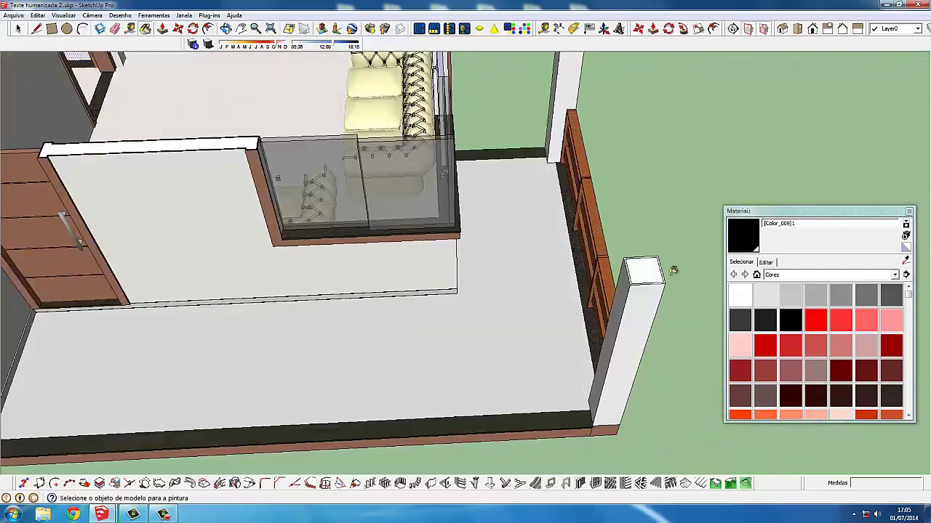
{"action": "scroll", "coordinate": [673, 270], "scroll_direction": "up", "scroll_amount": 2}
{"action": "scroll", "coordinate": [661, 262], "scroll_direction": "up", "scroll_amount": 2}
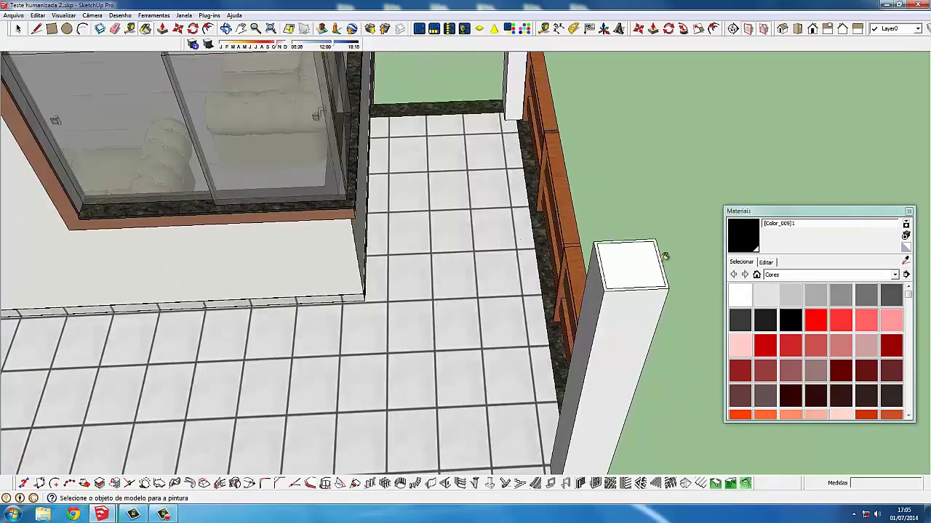
{"action": "scroll", "coordinate": [664, 255], "scroll_direction": "down", "scroll_amount": 1}
{"action": "scroll", "coordinate": [663, 256], "scroll_direction": "down", "scroll_amount": 1}
Paint the white terrace pillar's top outline black
{"action": "mouse_move", "coordinate": [664, 256]}
{"action": "middle_mouse_down"}
{"action": "mouse_move", "coordinate": [592, 152]}
{"action": "mouse_move", "coordinate": [610, 318]}
{"action": "mouse_move", "coordinate": [586, 202]}
{"action": "middle_mouse_up"}
{"action": "scroll", "coordinate": [610, 318], "scroll_direction": "down", "scroll_amount": 2}
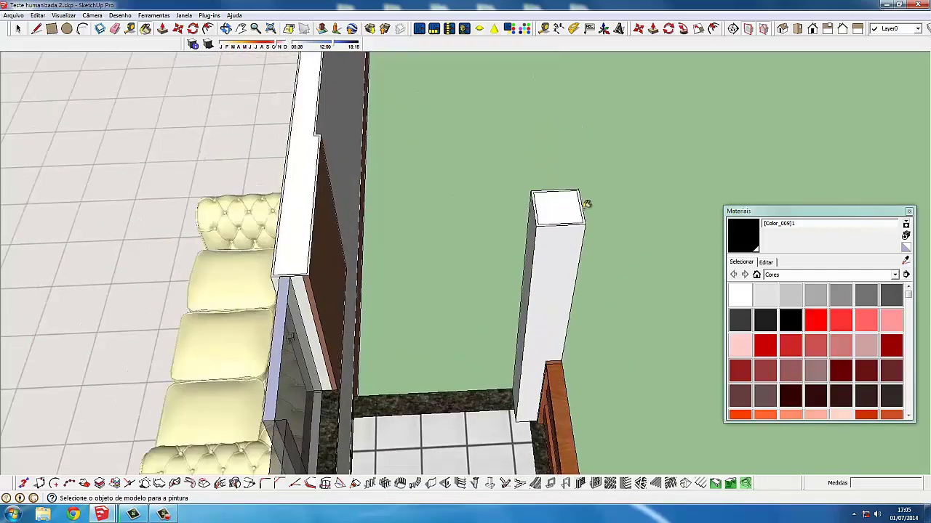
{"action": "scroll", "coordinate": [589, 200], "scroll_direction": "up", "scroll_amount": 2}
{"action": "left_click", "coordinate": [586, 200]}
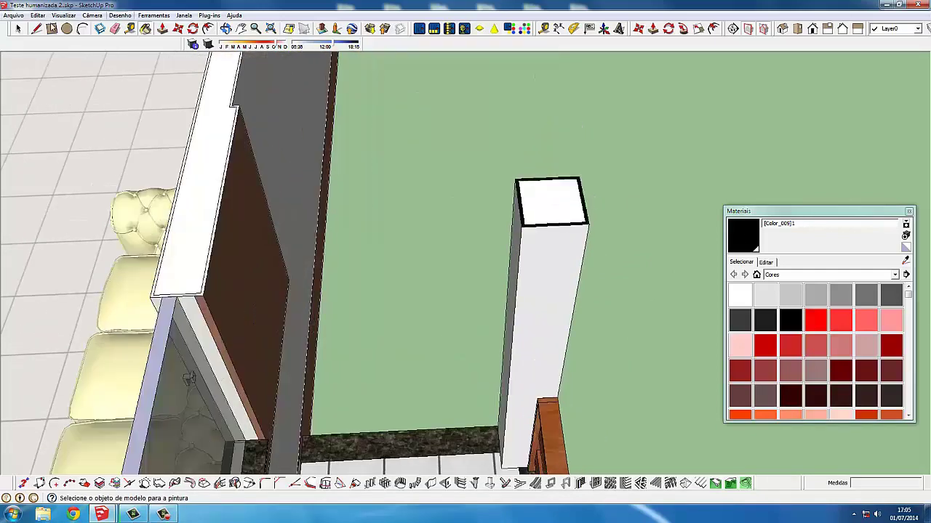
Reverse the glass face beside the sofa with Inverter faces
{"action": "left_click", "coordinate": [20, 29]}
{"action": "right_click", "coordinate": [150, 393]}
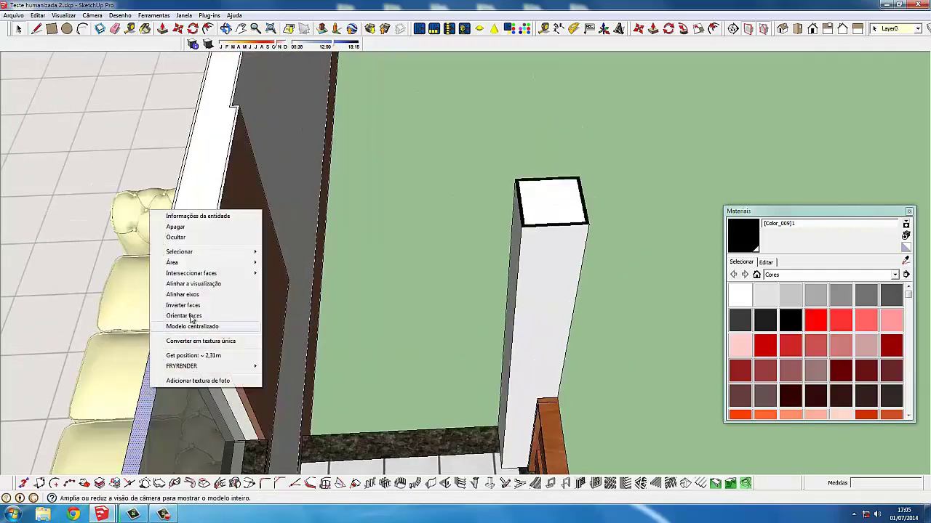
{"action": "left_click", "coordinate": [195, 306]}
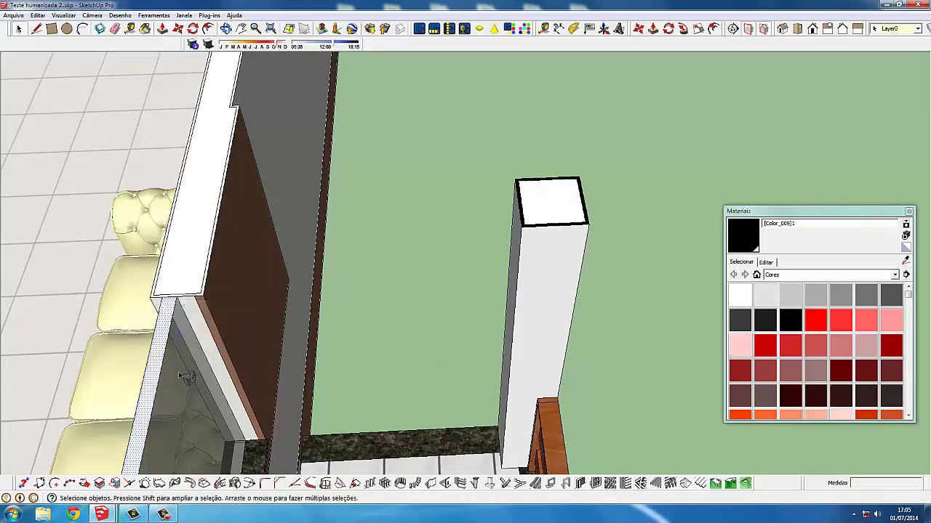
{"action": "middle_click_drag", "start_coordinate": [222, 334], "coordinate": [781, 251]}
Sample the grey translucent glass, then reselect black Cor_009 and view the floor from above
{"action": "left_click", "coordinate": [903, 261]}
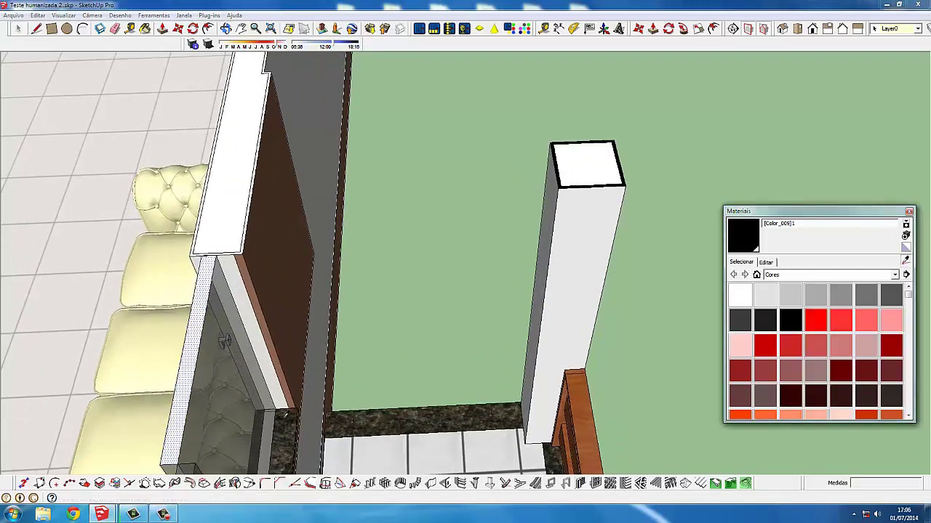
{"action": "left_click", "coordinate": [194, 325]}
{"action": "middle_click_drag", "start_coordinate": [194, 354], "coordinate": [256, 370]}
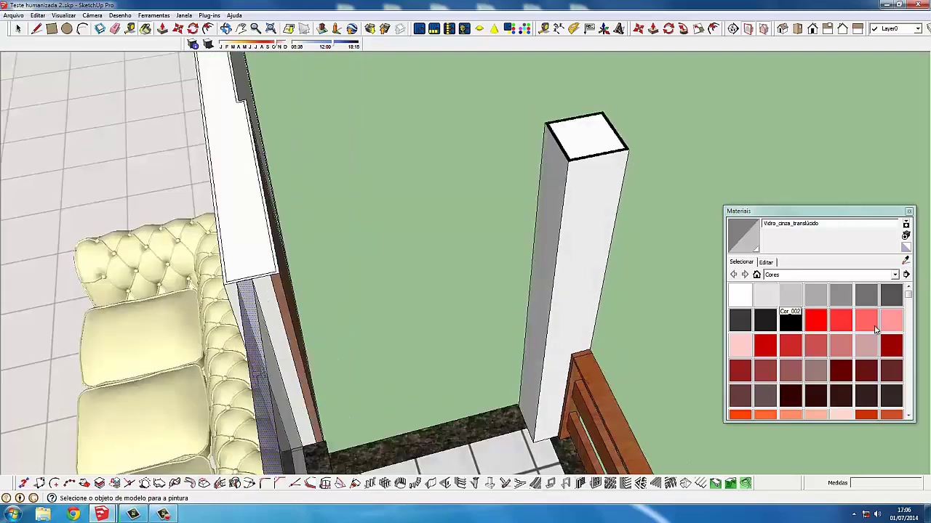
{"action": "left_click", "coordinate": [790, 320]}
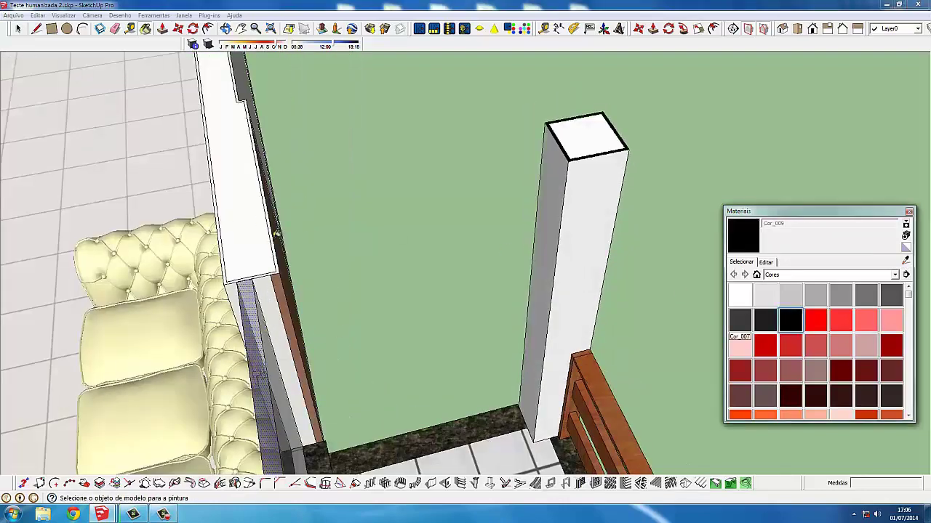
{"action": "scroll", "coordinate": [277, 233], "scroll_direction": "up", "scroll_amount": 2}
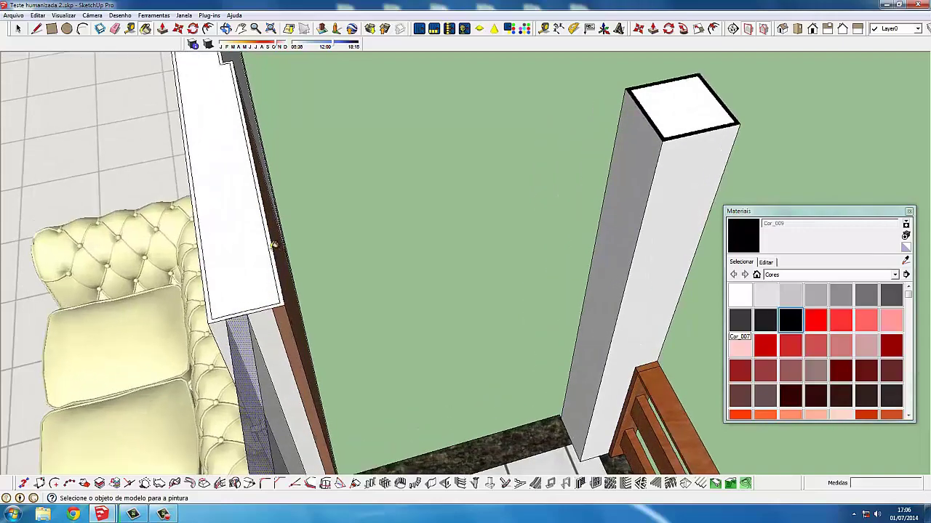
{"action": "middle_click_drag", "start_coordinate": [275, 245], "coordinate": [439, 382]}
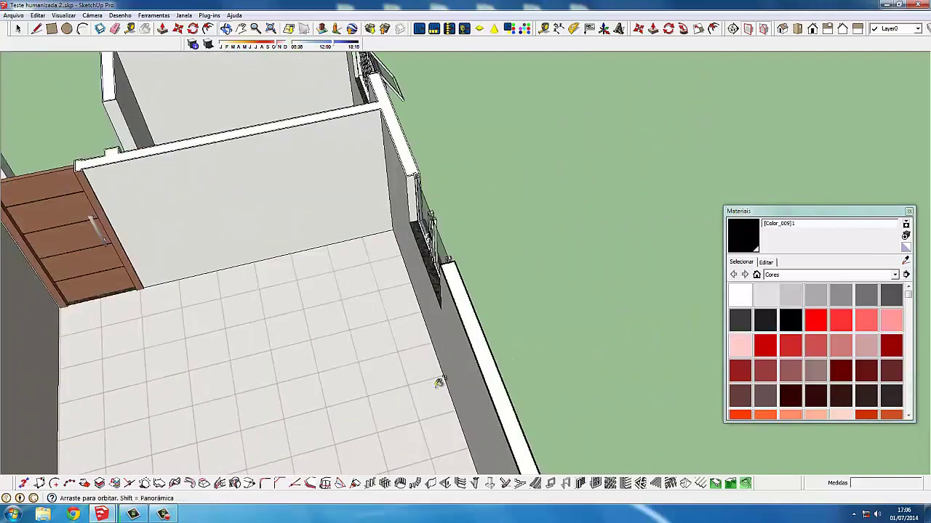
Paint the wall-top outline strips around the square pillar and tiled room black
{"action": "scroll", "coordinate": [439, 383], "scroll_direction": "down", "scroll_amount": 3}
{"action": "scroll", "coordinate": [429, 211], "scroll_direction": "up", "scroll_amount": 2}
{"action": "scroll", "coordinate": [437, 206], "scroll_direction": "up", "scroll_amount": 3}
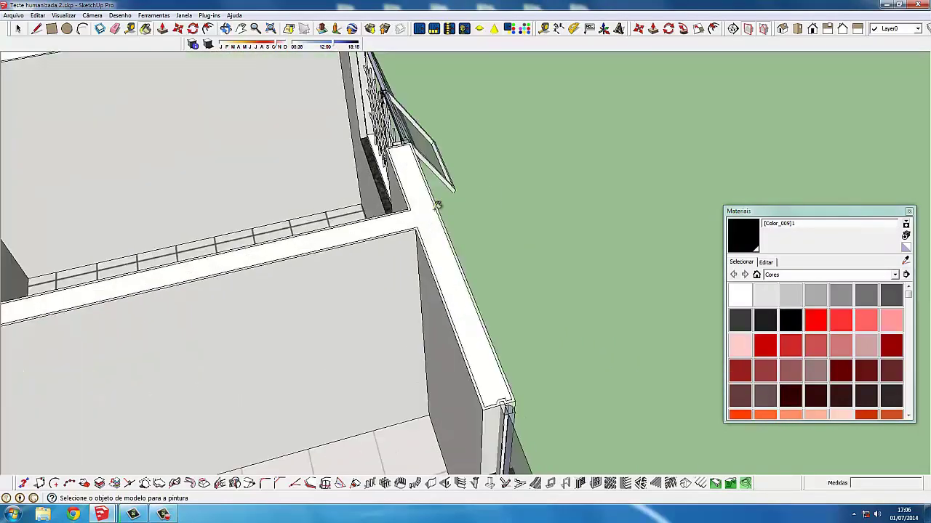
{"action": "scroll", "coordinate": [438, 206], "scroll_direction": "up", "scroll_amount": 1}
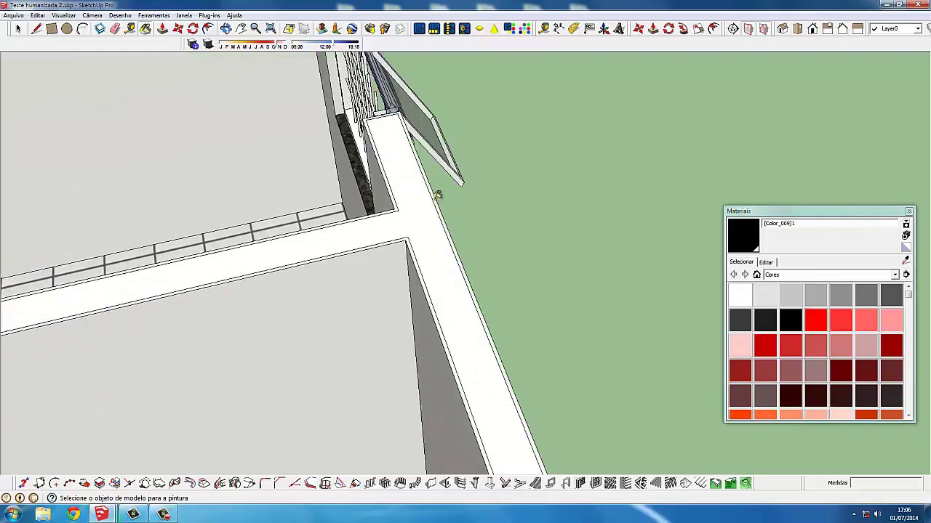
{"action": "scroll", "coordinate": [437, 194], "scroll_direction": "down", "scroll_amount": 2}
{"action": "scroll", "coordinate": [438, 195], "scroll_direction": "down", "scroll_amount": 2}
{"action": "middle_click_drag", "start_coordinate": [461, 230], "coordinate": [292, 195]}
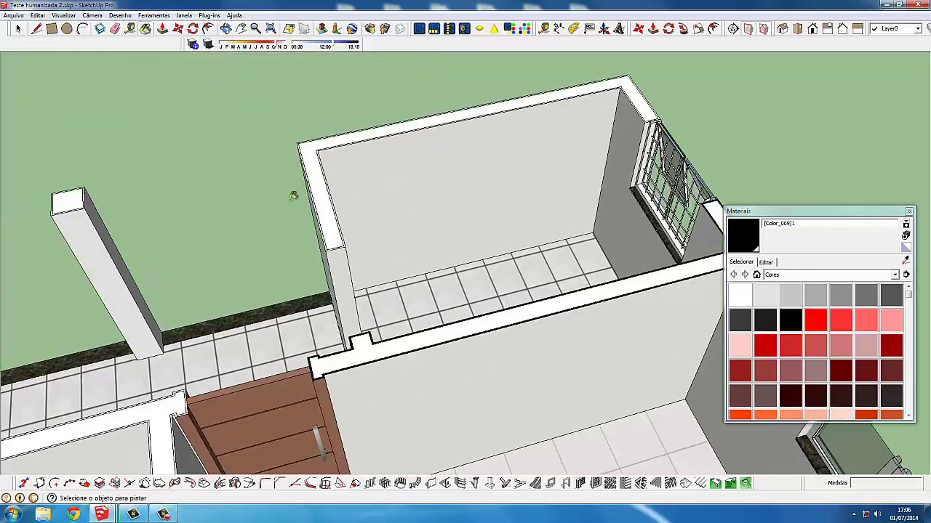
{"action": "scroll", "coordinate": [304, 152], "scroll_direction": "up", "scroll_amount": 2}
{"action": "scroll", "coordinate": [303, 142], "scroll_direction": "up", "scroll_amount": 2}
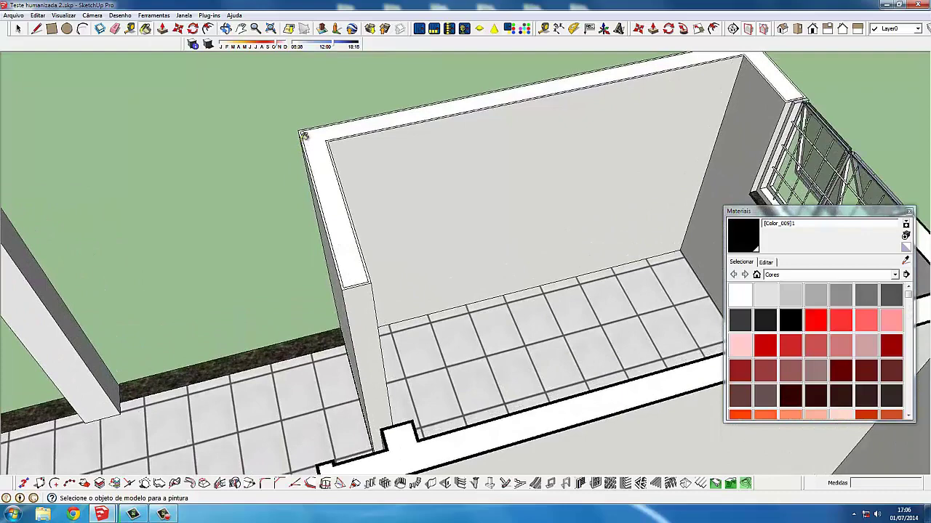
{"action": "scroll", "coordinate": [305, 136], "scroll_direction": "up", "scroll_amount": 1}
{"action": "scroll", "coordinate": [305, 131], "scroll_direction": "up", "scroll_amount": 1}
{"action": "scroll", "coordinate": [304, 130], "scroll_direction": "down", "scroll_amount": 2}
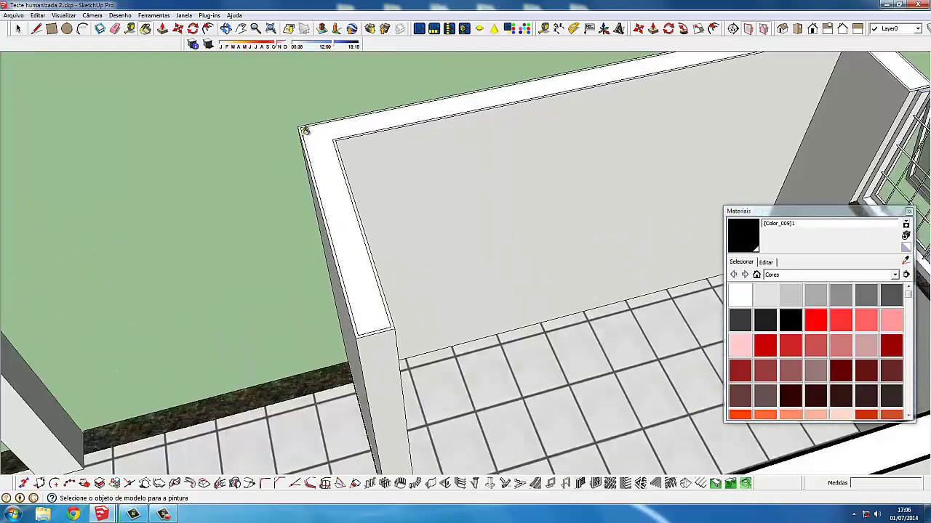
{"action": "scroll", "coordinate": [305, 130], "scroll_direction": "up", "scroll_amount": 1}
{"action": "scroll", "coordinate": [305, 130], "scroll_direction": "up", "scroll_amount": 2}
{"action": "scroll", "coordinate": [304, 130], "scroll_direction": "down", "scroll_amount": 2}
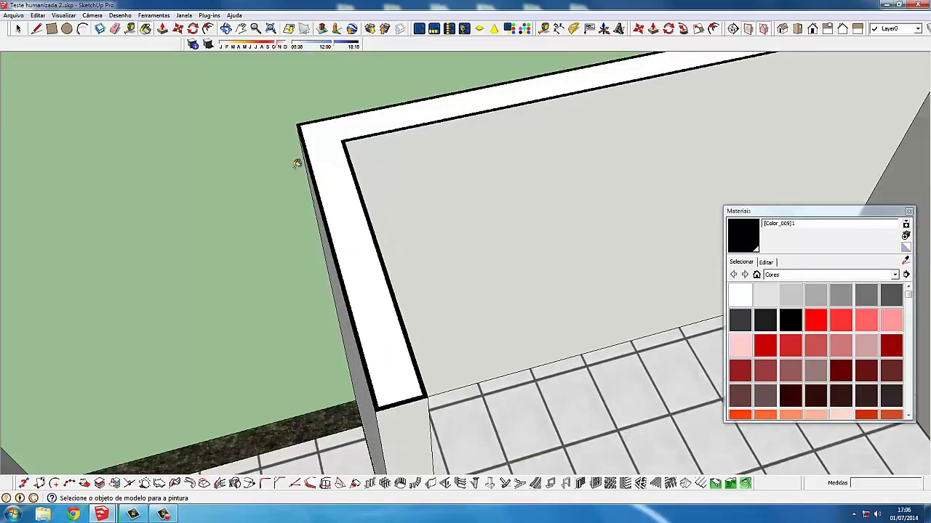
{"action": "middle_click_drag", "start_coordinate": [338, 210], "coordinate": [341, 212]}
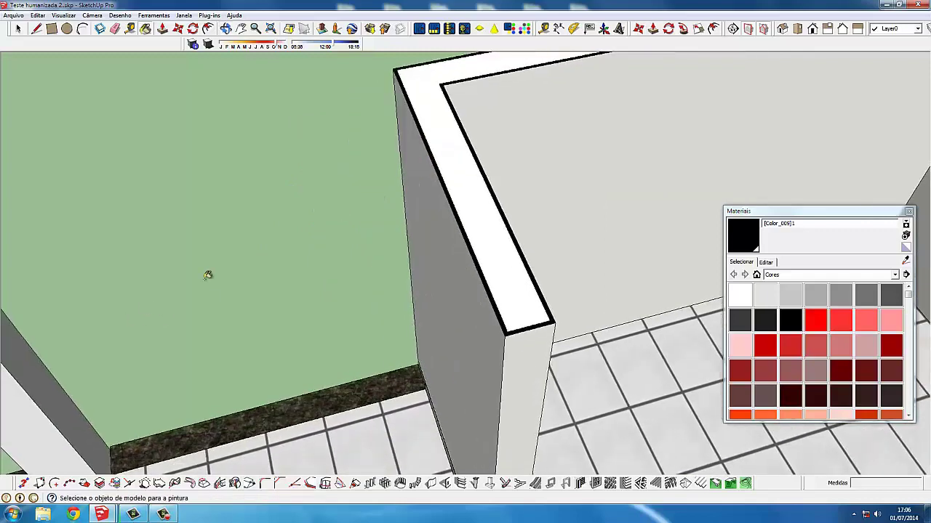
{"action": "middle_click_drag", "start_coordinate": [208, 272], "coordinate": [360, 228]}
{"action": "mouse_move", "coordinate": [193, 130]}
{"action": "middle_mouse_down"}
{"action": "mouse_move", "coordinate": [349, 240]}
{"action": "mouse_move", "coordinate": [345, 165]}
{"action": "middle_mouse_up"}
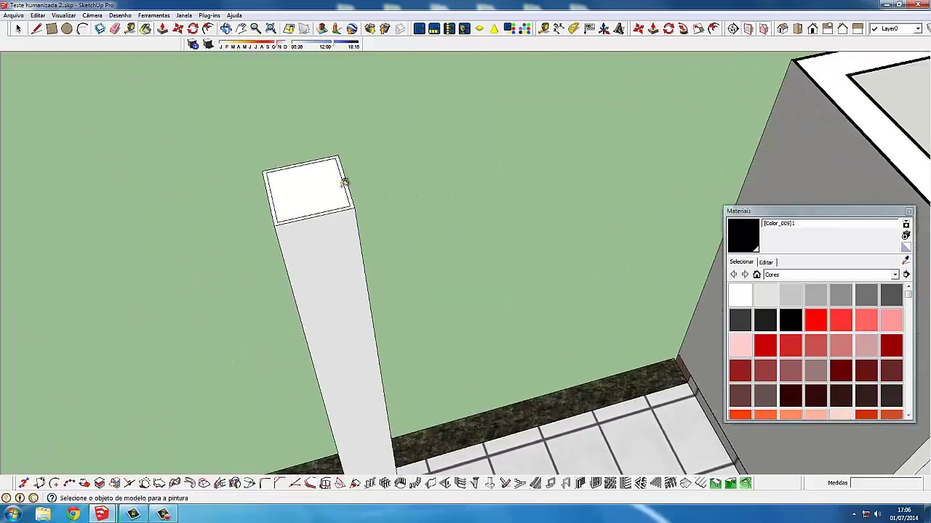
{"action": "scroll", "coordinate": [343, 162], "scroll_direction": "down", "scroll_amount": 3}
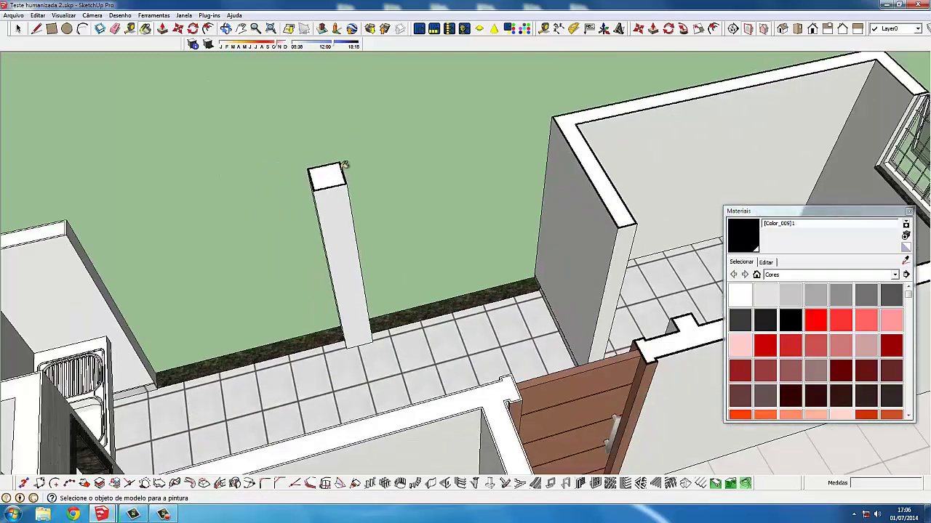
{"action": "scroll", "coordinate": [344, 161], "scroll_direction": "down", "scroll_amount": 2}
{"action": "middle_click_drag", "start_coordinate": [344, 161], "coordinate": [159, 275]}
{"action": "scroll", "coordinate": [179, 287], "scroll_direction": "up", "scroll_amount": 2}
{"action": "scroll", "coordinate": [192, 288], "scroll_direction": "up", "scroll_amount": 2}
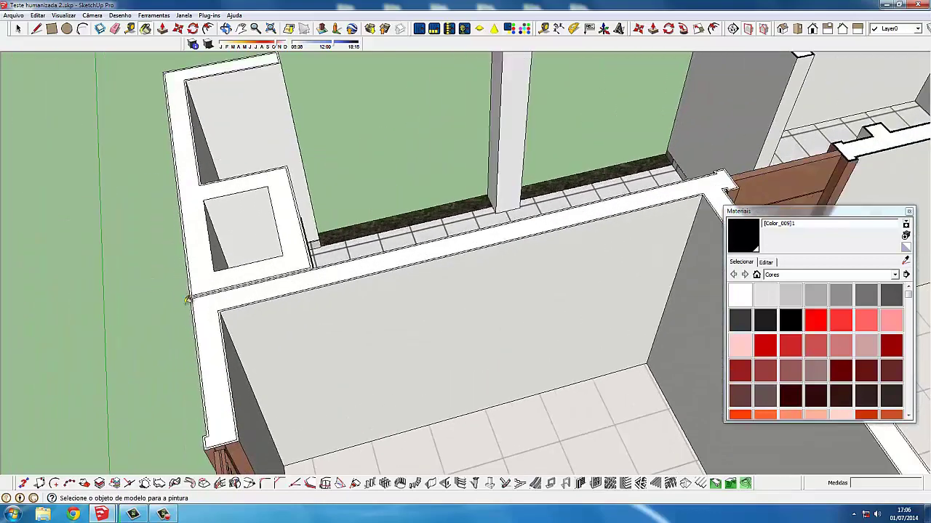
{"action": "scroll", "coordinate": [196, 289], "scroll_direction": "up", "scroll_amount": 2}
{"action": "scroll", "coordinate": [196, 289], "scroll_direction": "up", "scroll_amount": 2}
{"action": "scroll", "coordinate": [197, 290], "scroll_direction": "up", "scroll_amount": 2}
{"action": "scroll", "coordinate": [195, 291], "scroll_direction": "up", "scroll_amount": 1}
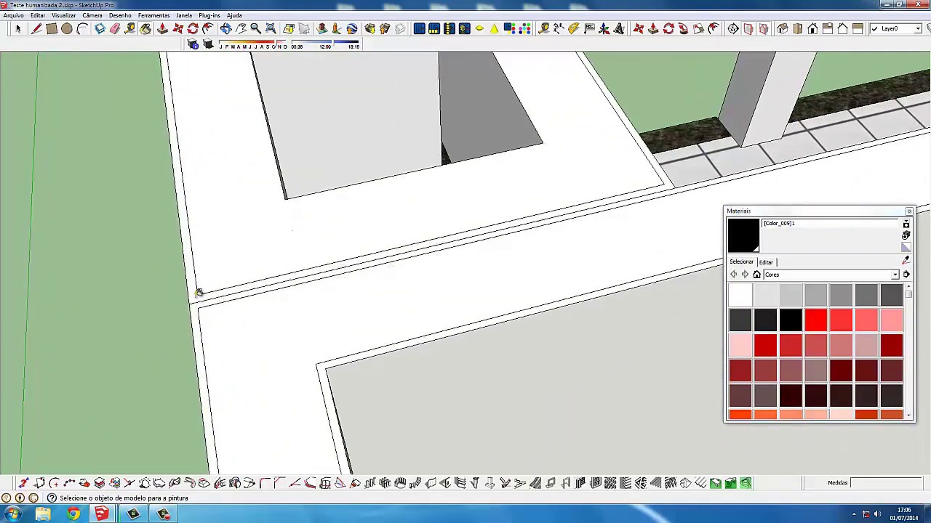
{"action": "left_click", "coordinate": [198, 299]}
Zoom back out until the whole house is in view
{"action": "scroll", "coordinate": [198, 301], "scroll_direction": "down", "scroll_amount": 2}
{"action": "scroll", "coordinate": [199, 301], "scroll_direction": "down", "scroll_amount": 2}
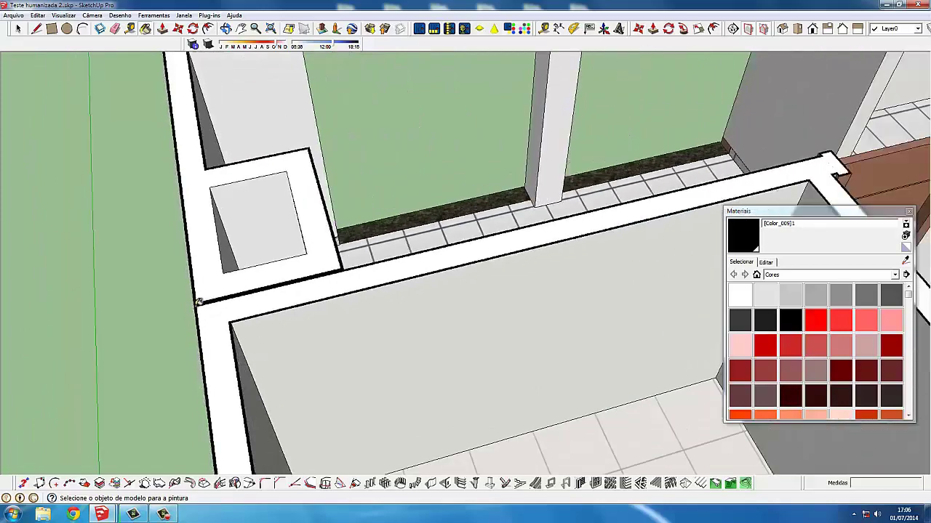
{"action": "scroll", "coordinate": [202, 301], "scroll_direction": "down", "scroll_amount": 3}
{"action": "scroll", "coordinate": [289, 339], "scroll_direction": "down", "scroll_amount": 2}
{"action": "scroll", "coordinate": [289, 340], "scroll_direction": "up", "scroll_amount": 2}
{"action": "scroll", "coordinate": [310, 306], "scroll_direction": "up", "scroll_amount": 2}
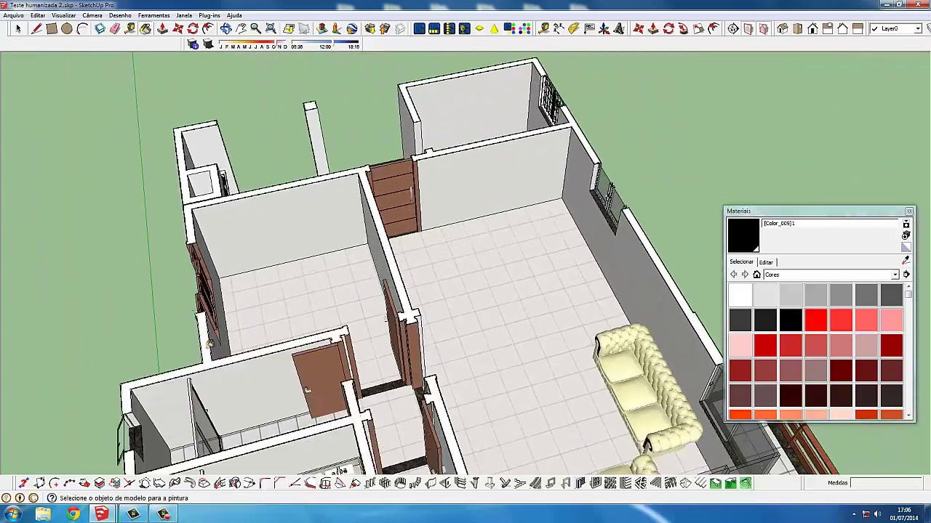
{"action": "scroll", "coordinate": [211, 345], "scroll_direction": "up", "scroll_amount": 2}
{"action": "scroll", "coordinate": [218, 349], "scroll_direction": "up", "scroll_amount": 2}
{"action": "scroll", "coordinate": [220, 352], "scroll_direction": "up", "scroll_amount": 2}
{"action": "scroll", "coordinate": [213, 371], "scroll_direction": "up", "scroll_amount": 1}
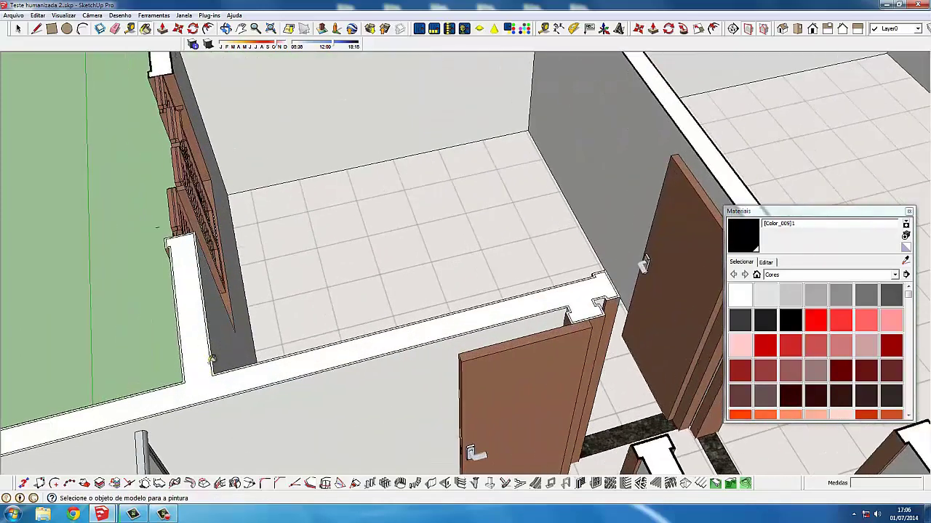
{"action": "scroll", "coordinate": [213, 369], "scroll_direction": "up", "scroll_amount": 1}
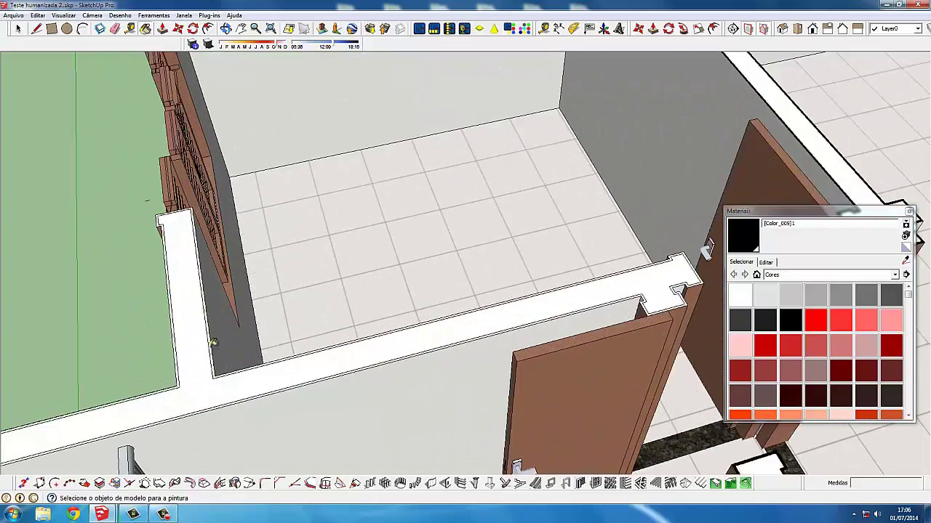
{"action": "scroll", "coordinate": [213, 343], "scroll_direction": "up", "scroll_amount": 2}
{"action": "scroll", "coordinate": [214, 342], "scroll_direction": "up", "scroll_amount": 1}
{"action": "scroll", "coordinate": [215, 342], "scroll_direction": "up", "scroll_amount": 1}
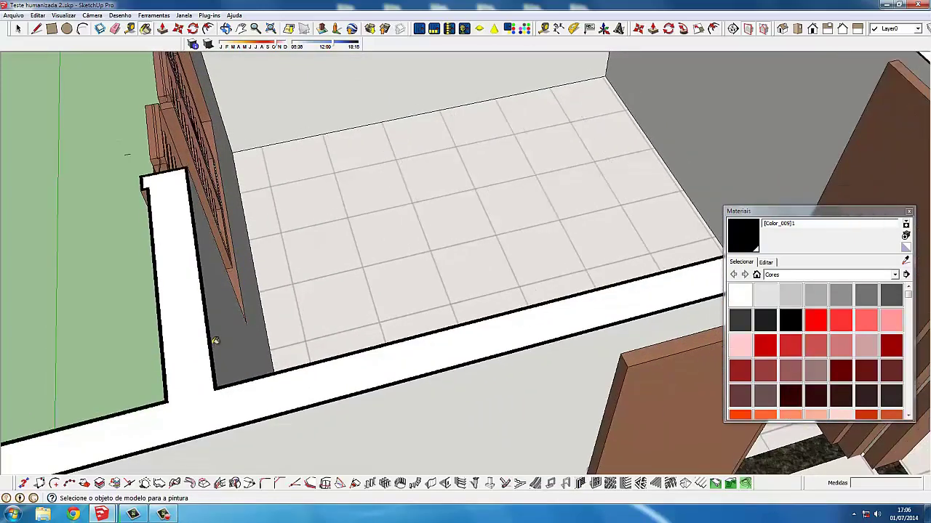
{"action": "scroll", "coordinate": [216, 341], "scroll_direction": "down", "scroll_amount": 2}
{"action": "scroll", "coordinate": [215, 356], "scroll_direction": "down", "scroll_amount": 2}
{"action": "scroll", "coordinate": [222, 400], "scroll_direction": "down", "scroll_amount": 2}
{"action": "scroll", "coordinate": [275, 243], "scroll_direction": "down", "scroll_amount": 2}
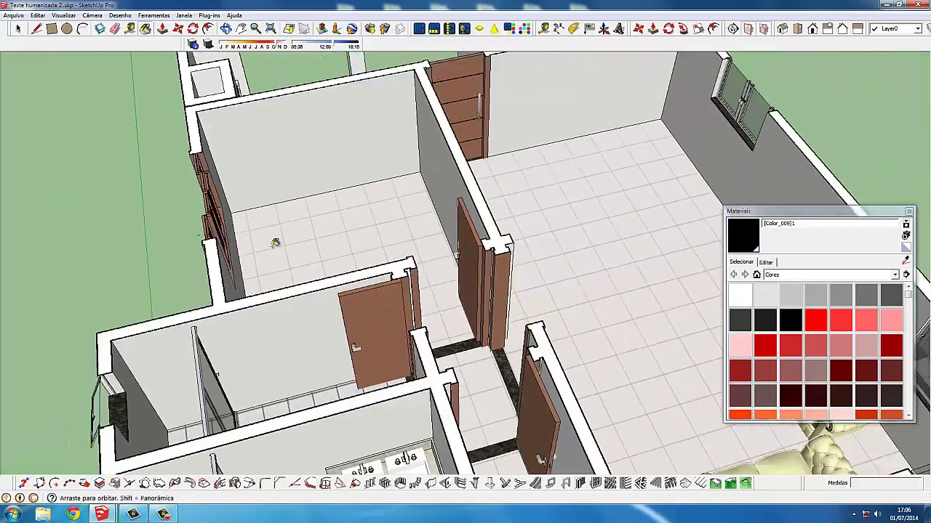
{"action": "scroll", "coordinate": [278, 247], "scroll_direction": "down", "scroll_amount": 2}
{"action": "scroll", "coordinate": [291, 312], "scroll_direction": "down", "scroll_amount": 2}
{"action": "scroll", "coordinate": [291, 313], "scroll_direction": "down", "scroll_amount": 2}
{"action": "scroll", "coordinate": [329, 318], "scroll_direction": "down", "scroll_amount": 1}
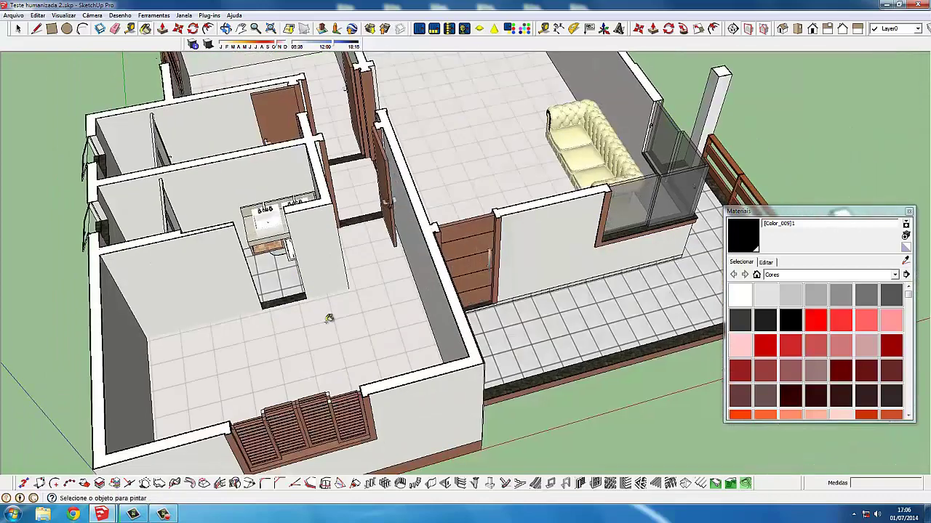
{"action": "scroll", "coordinate": [328, 318], "scroll_direction": "down", "scroll_amount": 3}
Close the Materials browser and view the house from the Top standard view
{"action": "left_click", "coordinate": [909, 211]}
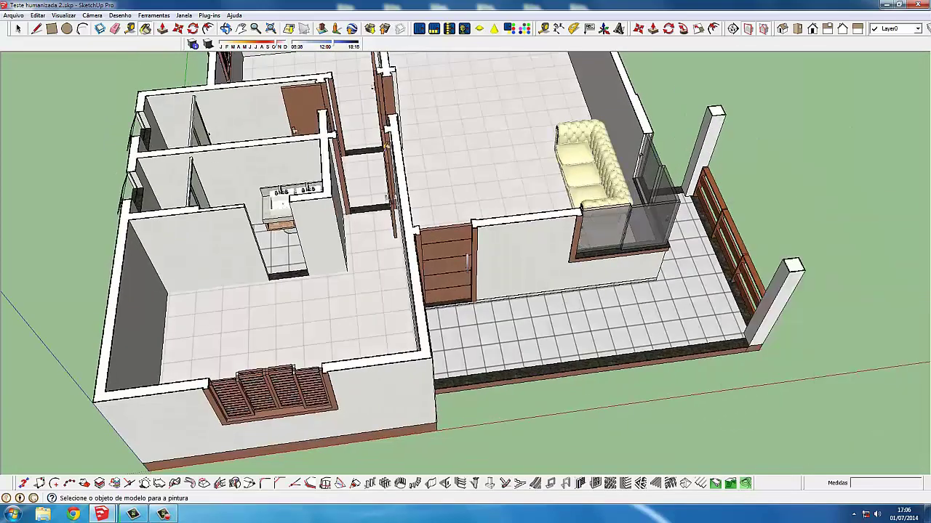
{"action": "key", "text": "space"}
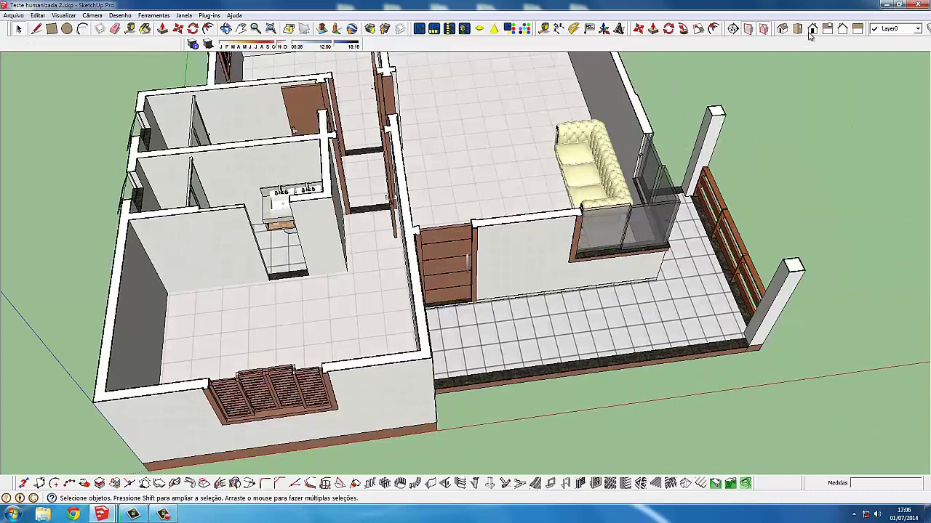
{"action": "left_click", "coordinate": [812, 29]}
Recenter the floor plan and set the camera to Parallel Projection
{"action": "scroll", "coordinate": [411, 228], "scroll_direction": "down", "scroll_amount": 3}
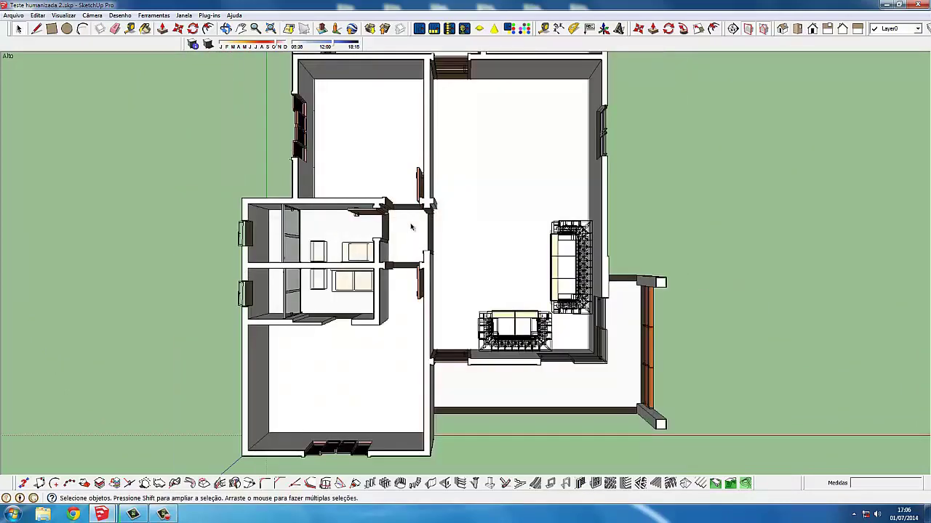
{"action": "scroll", "coordinate": [411, 227], "scroll_direction": "down", "scroll_amount": 2}
{"action": "middle_click_drag", "start_coordinate": [411, 228], "coordinate": [407, 271], "text": "shift"}
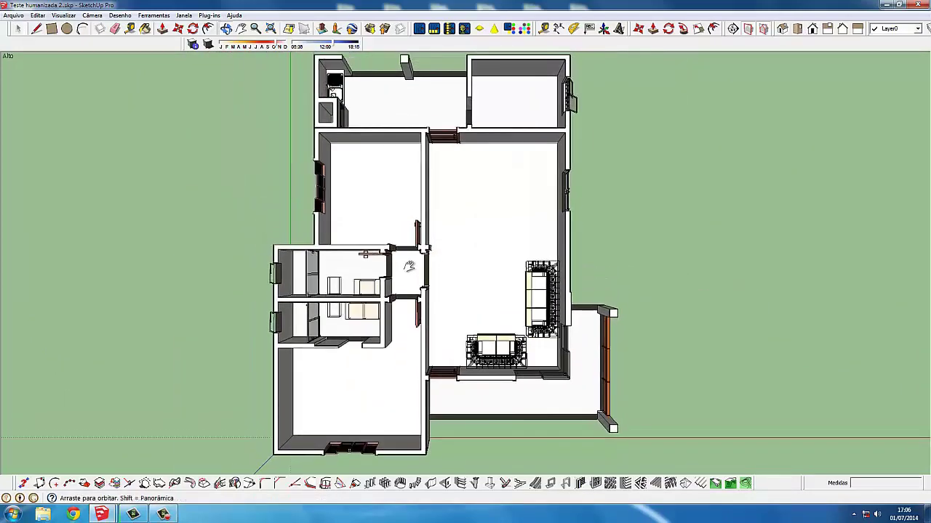
{"action": "left_click", "coordinate": [92, 15]}
{"action": "left_click", "coordinate": [55, 72]}
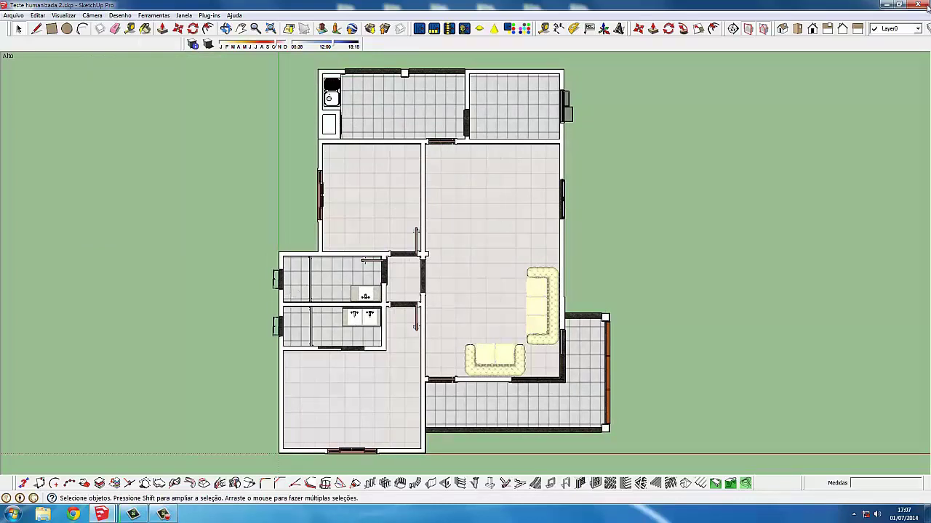
In the Layers panel, make Sala e cozinha, Cozinha, Movel 01, Tomadas and Eletro visible
{"action": "left_click", "coordinate": [927, 31]}
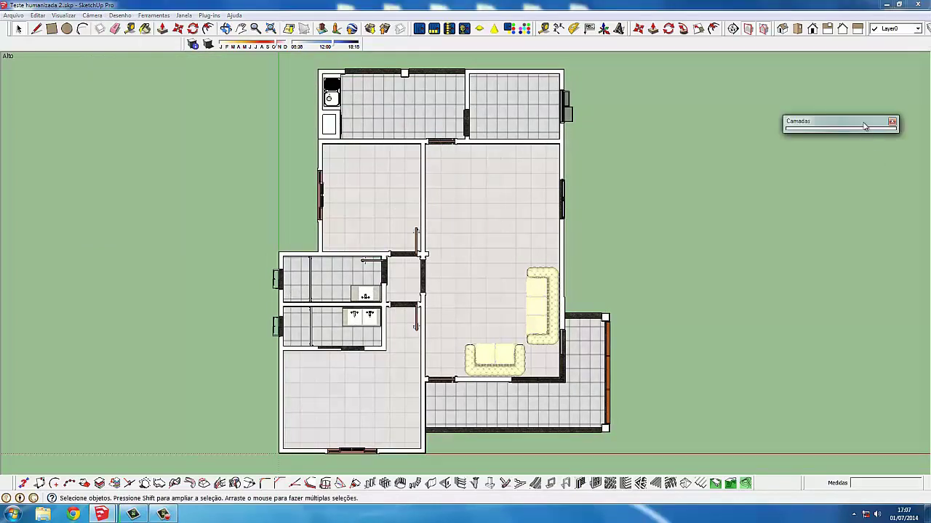
{"action": "left_click", "coordinate": [863, 125]}
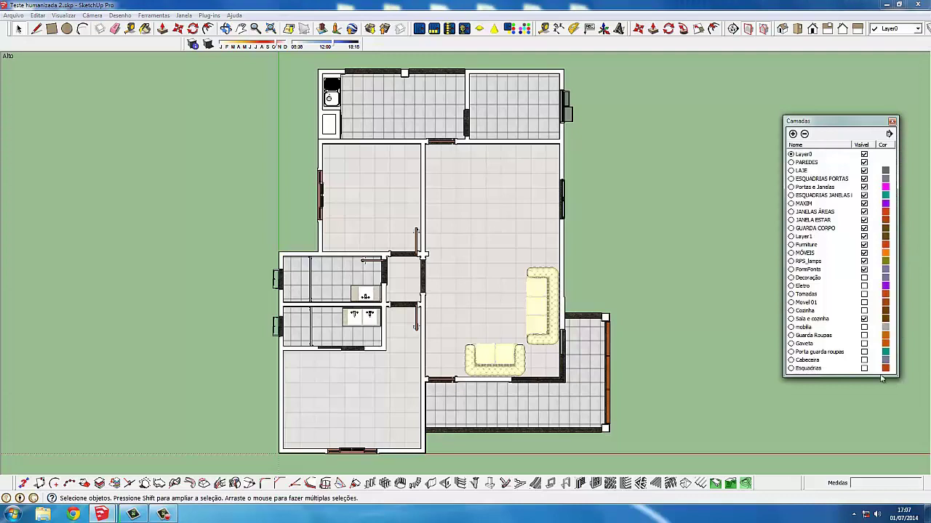
{"action": "left_click", "coordinate": [864, 319]}
{"action": "left_click", "coordinate": [864, 311]}
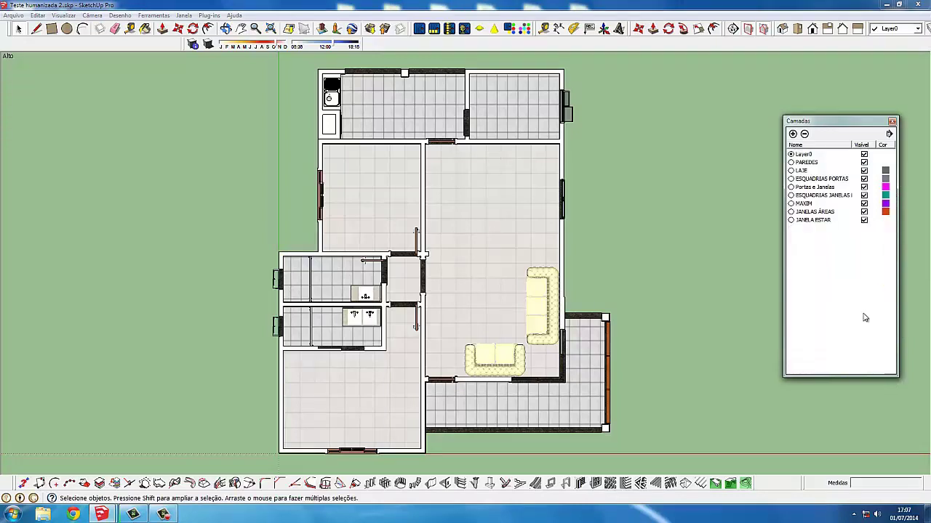
{"action": "left_click", "coordinate": [864, 301]}
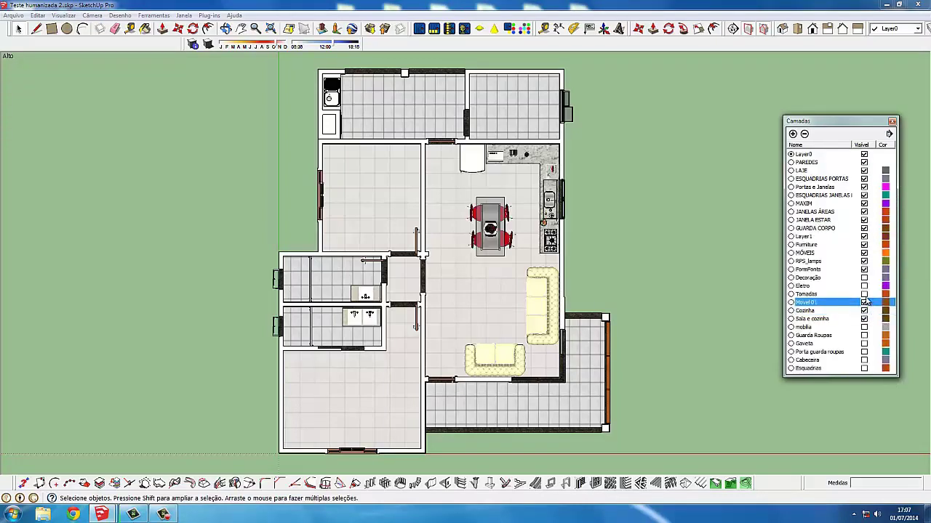
{"action": "left_click", "coordinate": [865, 294]}
{"action": "left_click", "coordinate": [865, 286]}
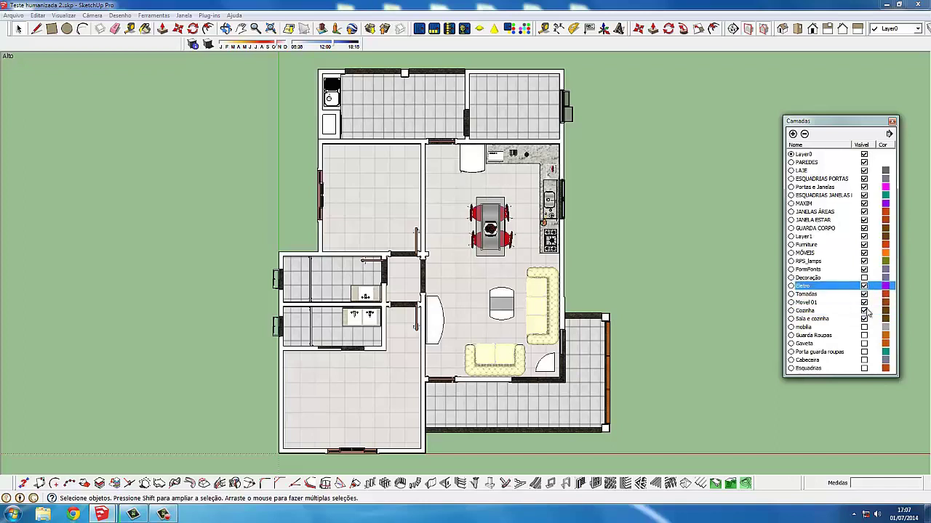
Make Decoração, mobília, Guarda Roupas, Gaveta, Porta guarda roupas, Cabeceira and Esquadrias visible
{"action": "left_click", "coordinate": [864, 278]}
{"action": "left_click", "coordinate": [865, 328]}
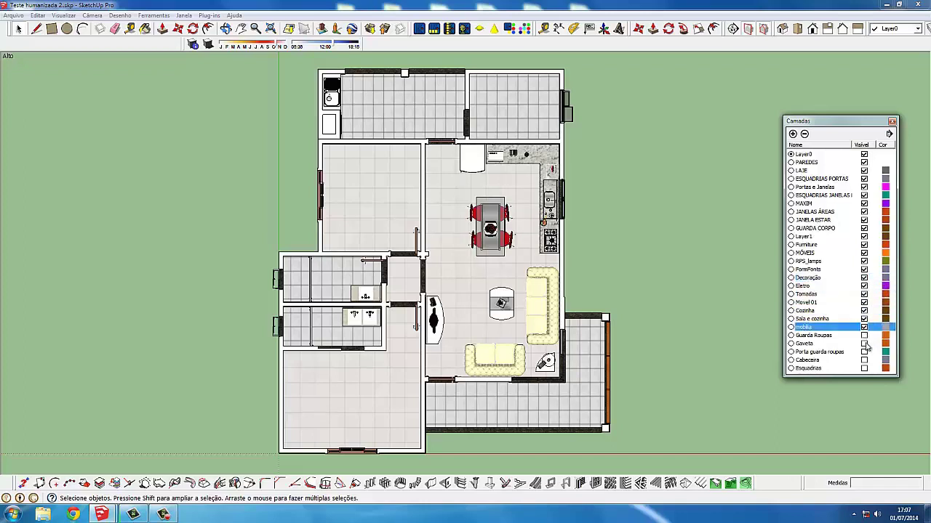
{"action": "left_click", "coordinate": [865, 335]}
{"action": "left_click", "coordinate": [864, 344]}
{"action": "left_click", "coordinate": [863, 352]}
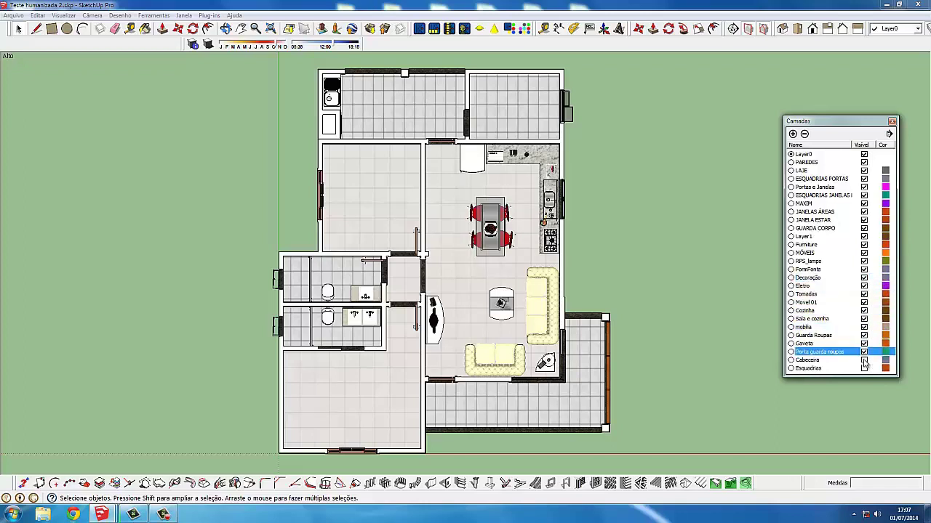
{"action": "left_click", "coordinate": [865, 360]}
{"action": "left_click", "coordinate": [864, 369]}
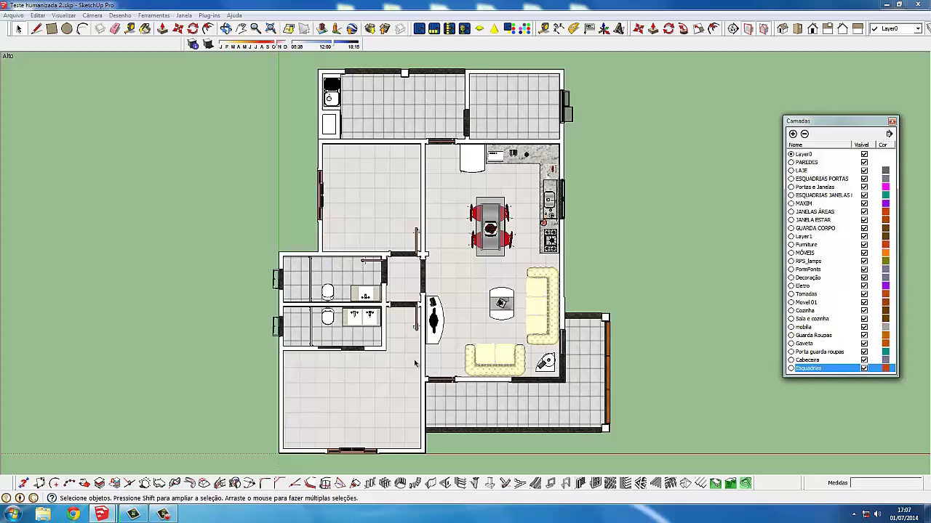
Orbit the plan slightly so the walls show depth
{"action": "key", "text": "o"}
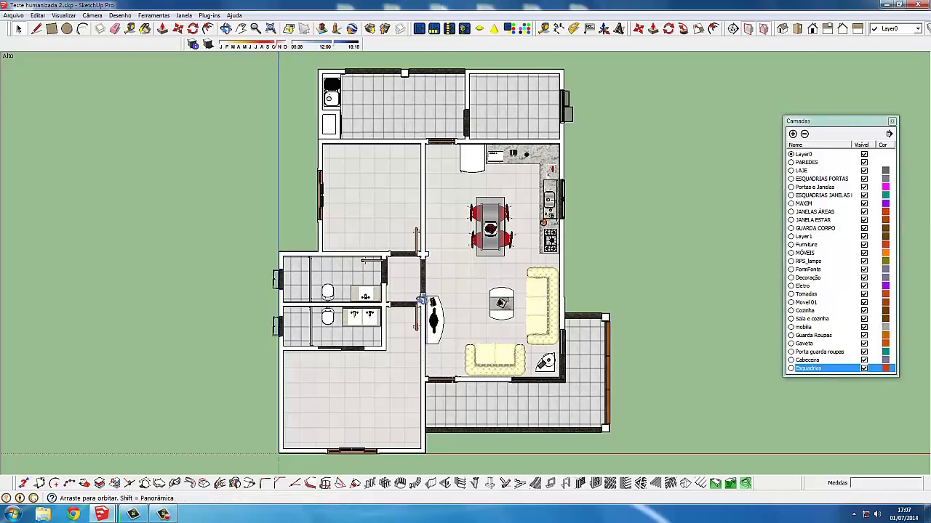
{"action": "left_click_drag", "start_coordinate": [421, 300], "coordinate": [420, 302]}
{"action": "key", "text": "space"}
{"action": "scroll", "coordinate": [413, 336], "scroll_direction": "down", "scroll_amount": 2}
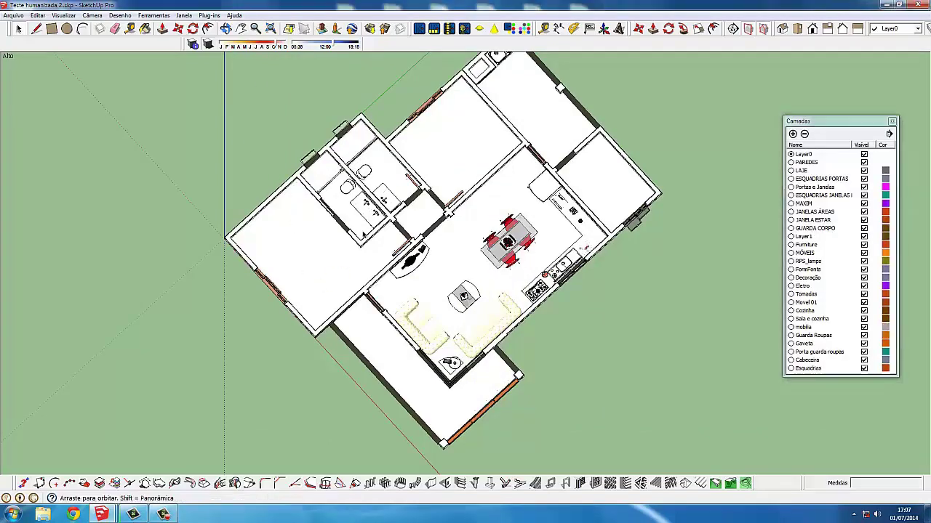
Orbit from the plan into a tilted 3D view with Perspective camera projection
{"action": "middle_click_drag", "start_coordinate": [349, 233], "coordinate": [359, 242]}
{"action": "middle_click_drag", "start_coordinate": [429, 240], "coordinate": [135, 48]}
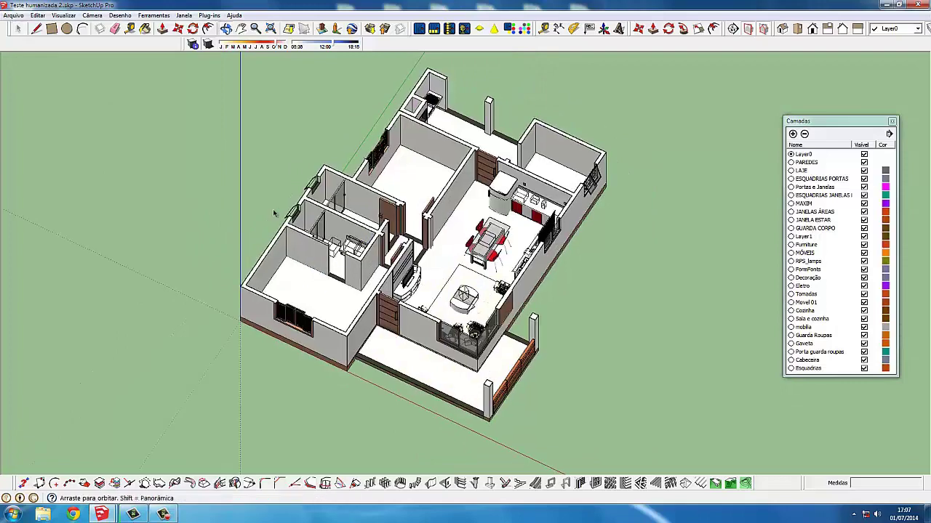
{"action": "scroll", "coordinate": [263, 273], "scroll_direction": "up", "scroll_amount": 2}
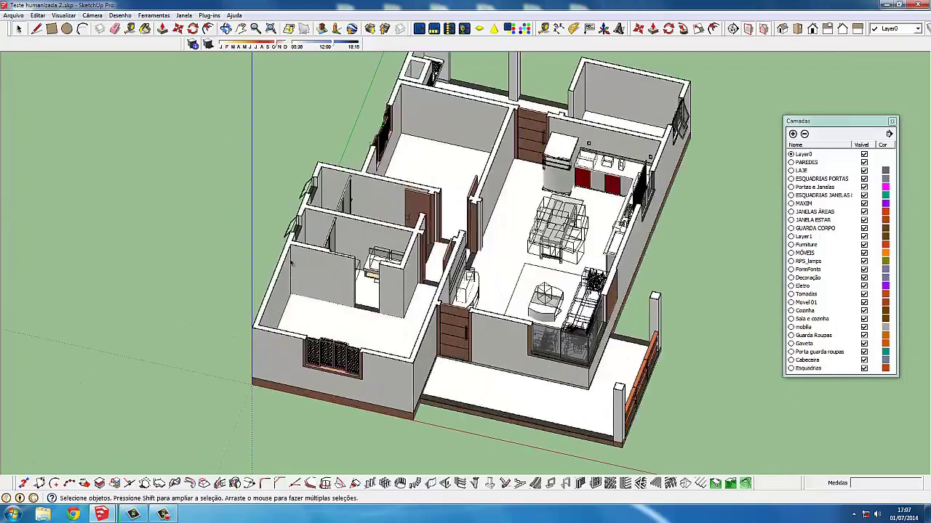
{"action": "scroll", "coordinate": [262, 273], "scroll_direction": "up", "scroll_amount": 2}
{"action": "left_click", "coordinate": [102, 17]}
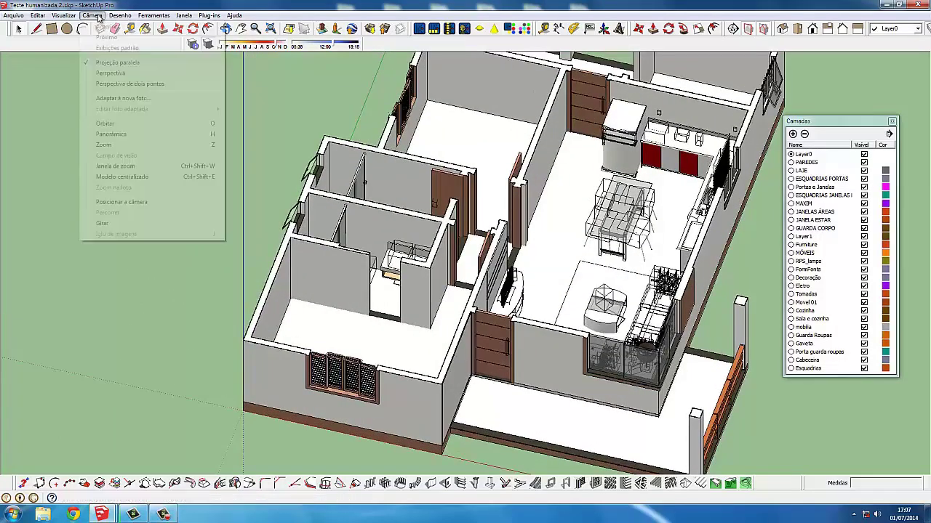
{"action": "left_click", "coordinate": [114, 72]}
Zoom in close on the bedroom beside the two bathrooms
{"action": "middle_click_drag", "start_coordinate": [289, 255], "coordinate": [382, 253]}
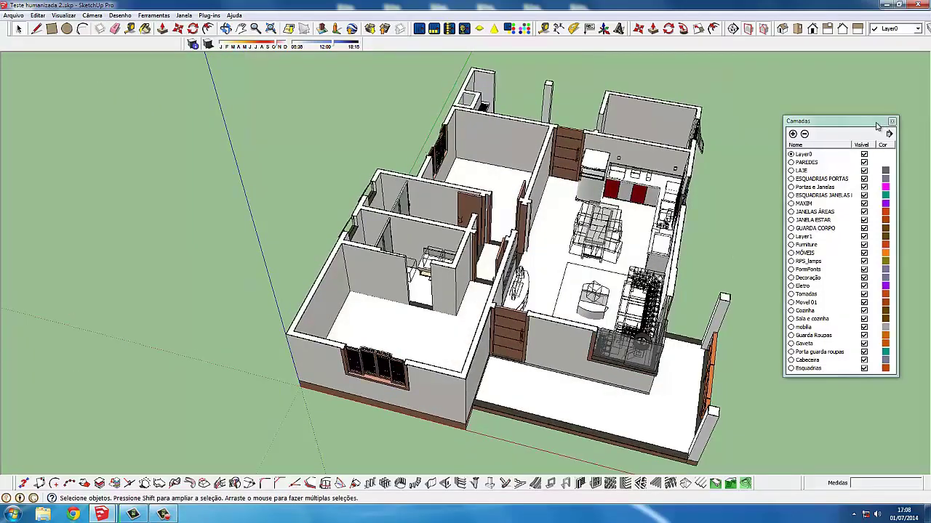
{"action": "scroll", "coordinate": [332, 337], "scroll_direction": "up", "scroll_amount": 2}
{"action": "scroll", "coordinate": [332, 336], "scroll_direction": "up", "scroll_amount": 2}
{"action": "scroll", "coordinate": [332, 337], "scroll_direction": "up", "scroll_amount": 2}
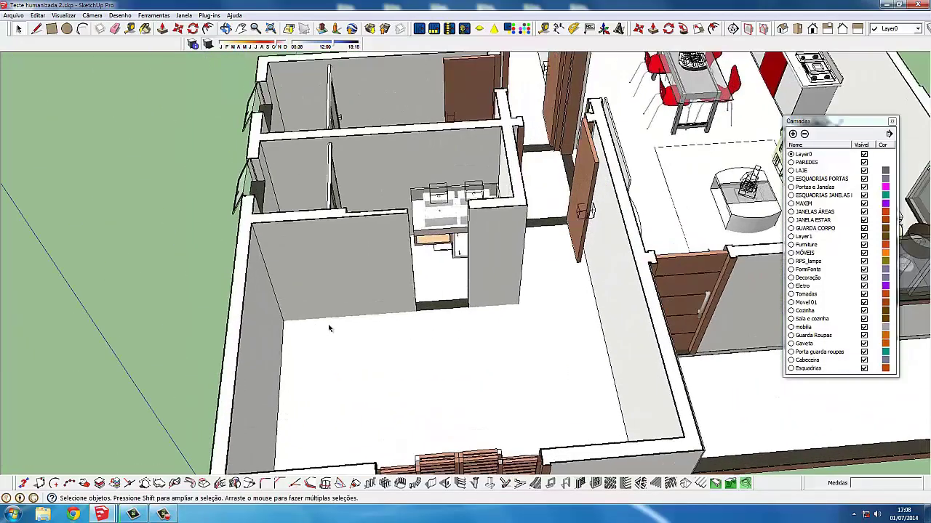
{"action": "scroll", "coordinate": [329, 329], "scroll_direction": "up", "scroll_amount": 2}
{"action": "scroll", "coordinate": [328, 329], "scroll_direction": "up", "scroll_amount": 2}
{"action": "scroll", "coordinate": [332, 322], "scroll_direction": "down", "scroll_amount": 2}
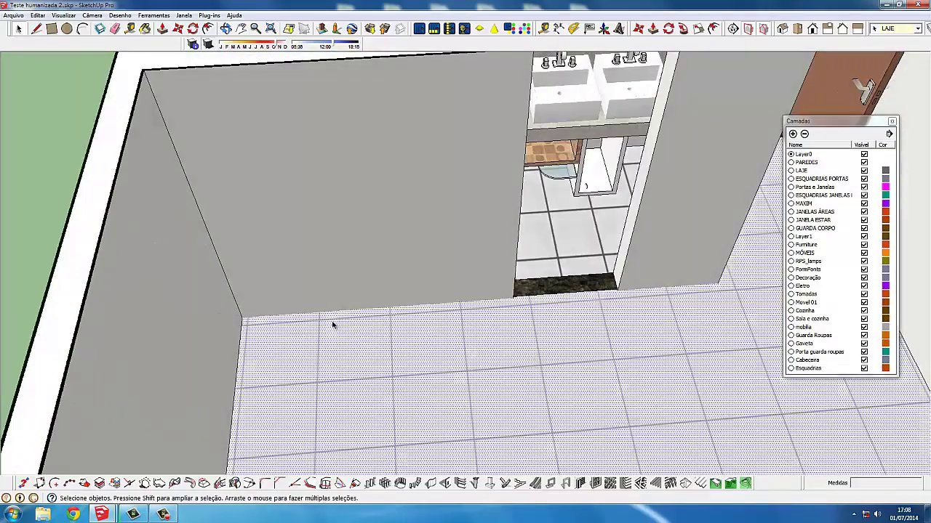
{"action": "scroll", "coordinate": [332, 322], "scroll_direction": "down", "scroll_amount": 2}
{"action": "scroll", "coordinate": [340, 322], "scroll_direction": "down", "scroll_amount": 2}
{"action": "scroll", "coordinate": [368, 319], "scroll_direction": "down", "scroll_amount": 2}
{"action": "middle_click_drag", "start_coordinate": [366, 320], "coordinate": [318, 323]}
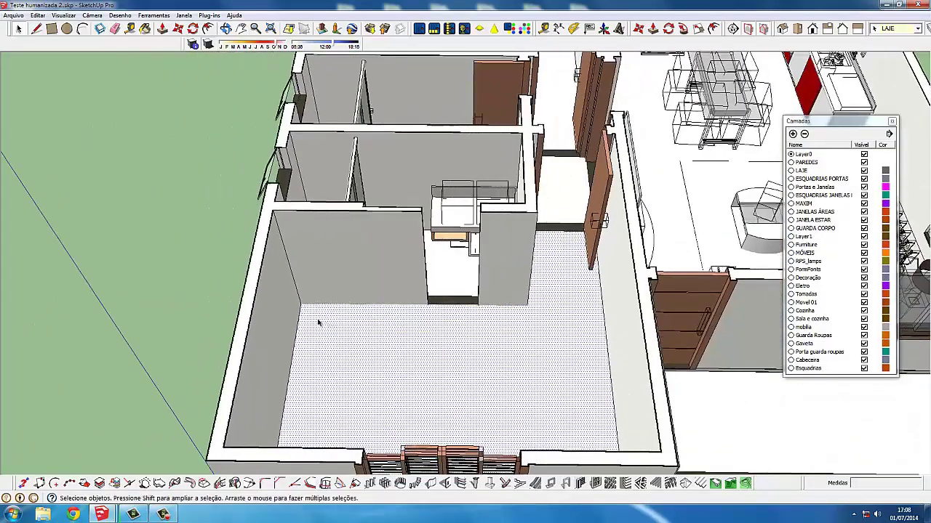
Draw a 1,77m line from the wall corner along the bedroom floor edge
{"action": "left_click", "coordinate": [36, 28]}
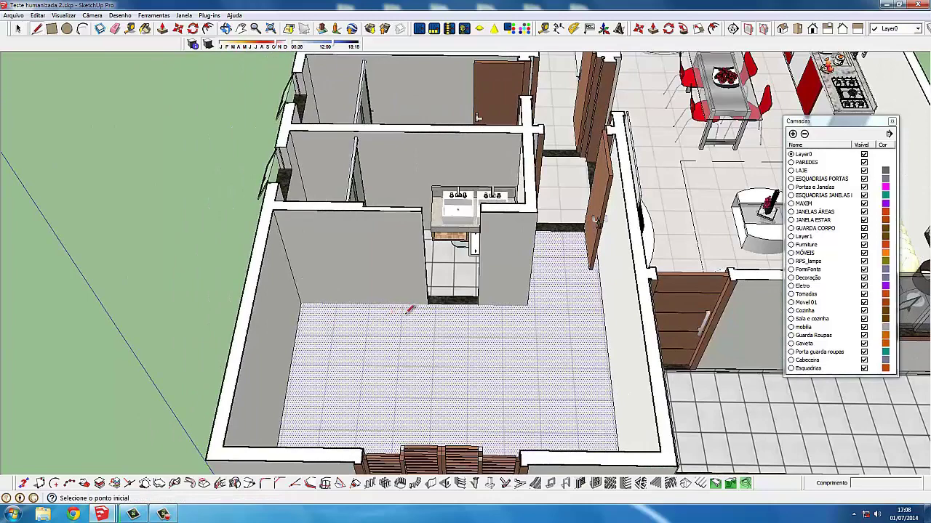
{"action": "scroll", "coordinate": [411, 309], "scroll_direction": "up", "scroll_amount": 3}
{"action": "scroll", "coordinate": [432, 299], "scroll_direction": "up", "scroll_amount": 3}
{"action": "left_click", "coordinate": [439, 300]}
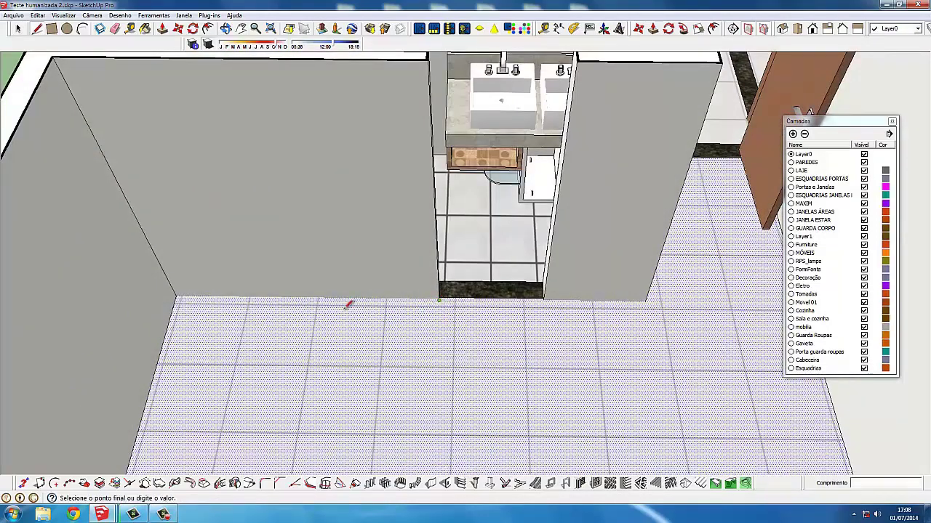
{"action": "left_click", "coordinate": [177, 294]}
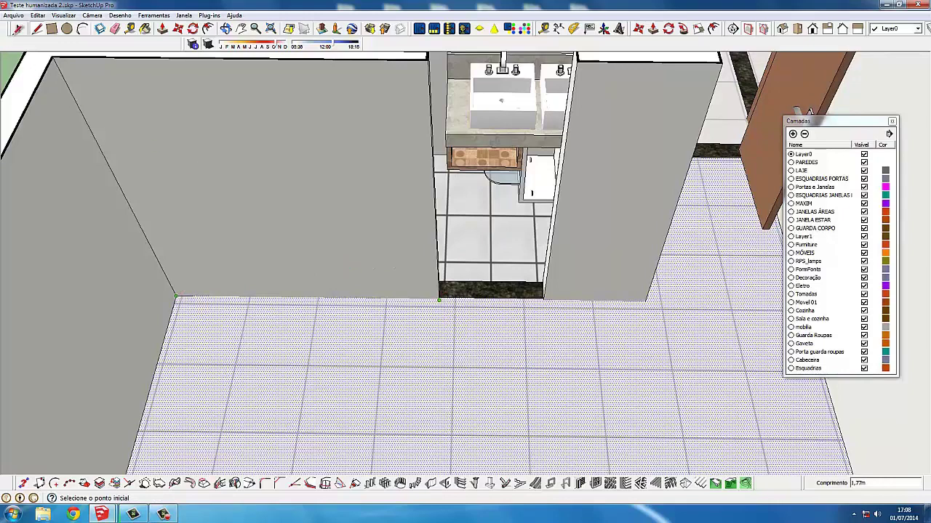
{"action": "left_click", "coordinate": [17, 29]}
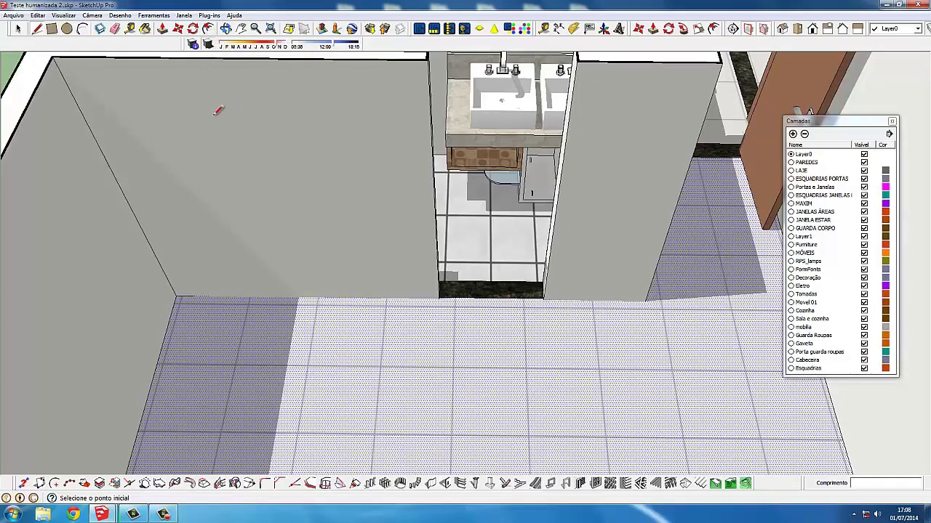
Orbit and zoom out to see the whole furnished house in 3D
{"action": "left_click", "coordinate": [164, 515]}
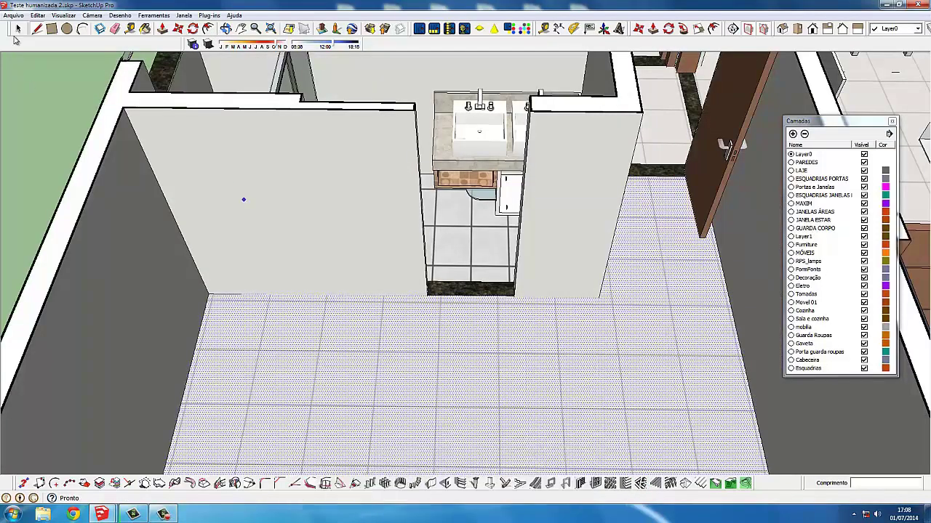
{"action": "key", "text": "space"}
{"action": "mouse_move", "coordinate": [243, 200]}
{"action": "middle_mouse_down"}
{"action": "mouse_move", "coordinate": [375, 160]}
{"action": "mouse_move", "coordinate": [198, 123]}
{"action": "mouse_move", "coordinate": [292, 289]}
{"action": "mouse_move", "coordinate": [237, 237]}
{"action": "middle_mouse_up"}
{"action": "scroll", "coordinate": [376, 160], "scroll_direction": "down", "scroll_amount": 5}
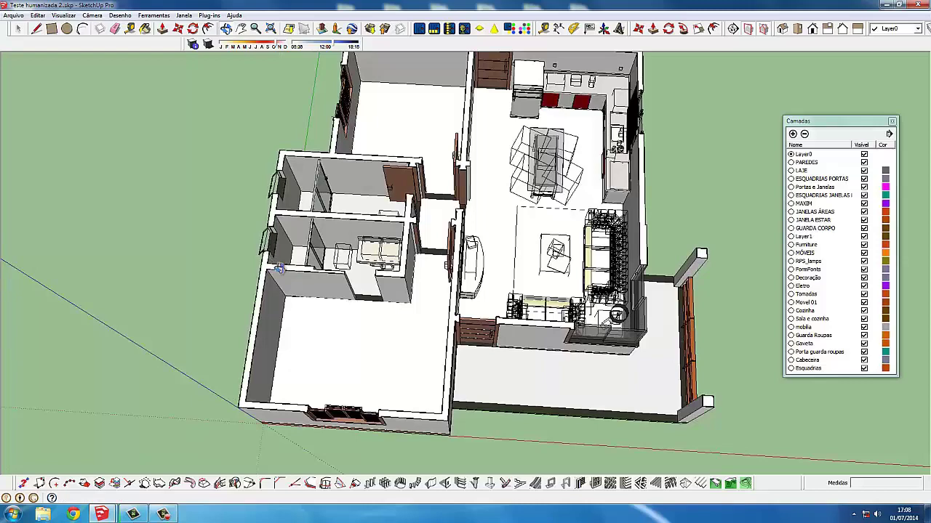
{"action": "mouse_move", "coordinate": [278, 269]}
{"action": "middle_mouse_down"}
{"action": "mouse_move", "coordinate": [232, 288]}
{"action": "mouse_move", "coordinate": [197, 436]}
{"action": "middle_mouse_up"}
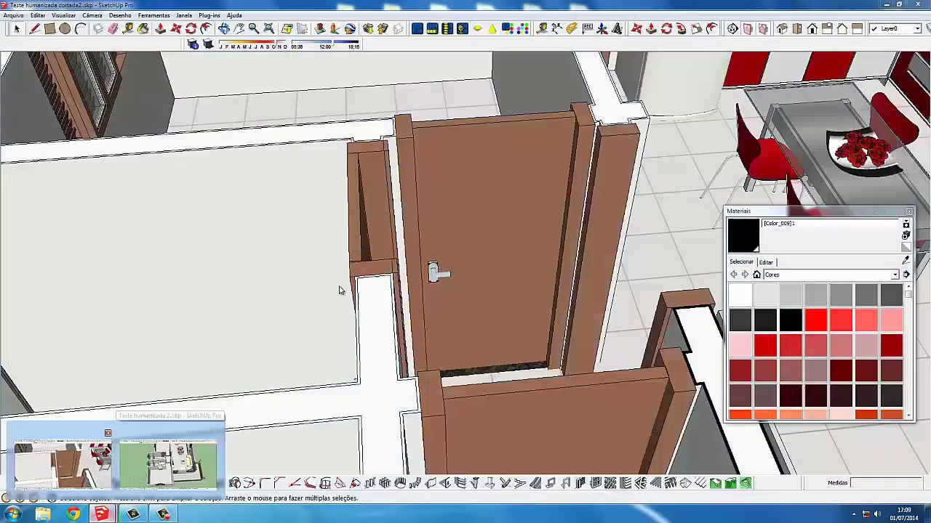
{"action": "left_click", "coordinate": [110, 476]}
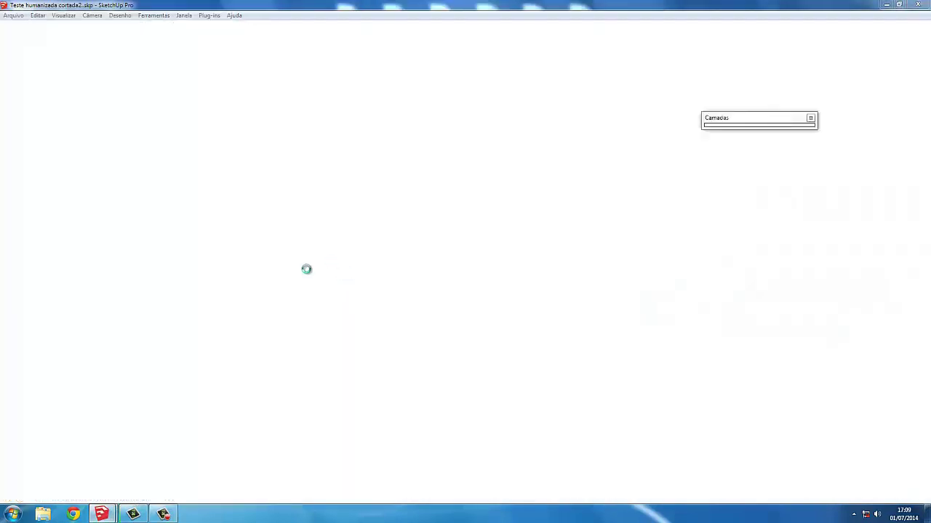
{"action": "left_click", "coordinate": [163, 514]}
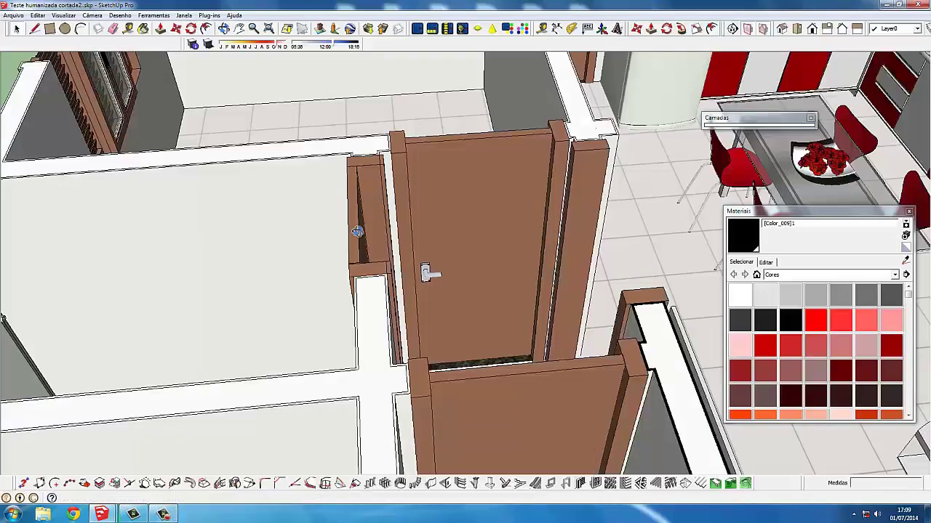
{"action": "mouse_move", "coordinate": [357, 231]}
{"action": "middle_mouse_down"}
{"action": "mouse_move", "coordinate": [349, 260]}
{"action": "mouse_move", "coordinate": [396, 238]}
{"action": "mouse_move", "coordinate": [436, 305]}
{"action": "middle_mouse_up"}
{"action": "scroll", "coordinate": [349, 260], "scroll_direction": "down", "scroll_amount": 2}
{"action": "scroll", "coordinate": [396, 238], "scroll_direction": "down", "scroll_amount": 3}
{"action": "scroll", "coordinate": [462, 341], "scroll_direction": "up", "scroll_amount": 2}
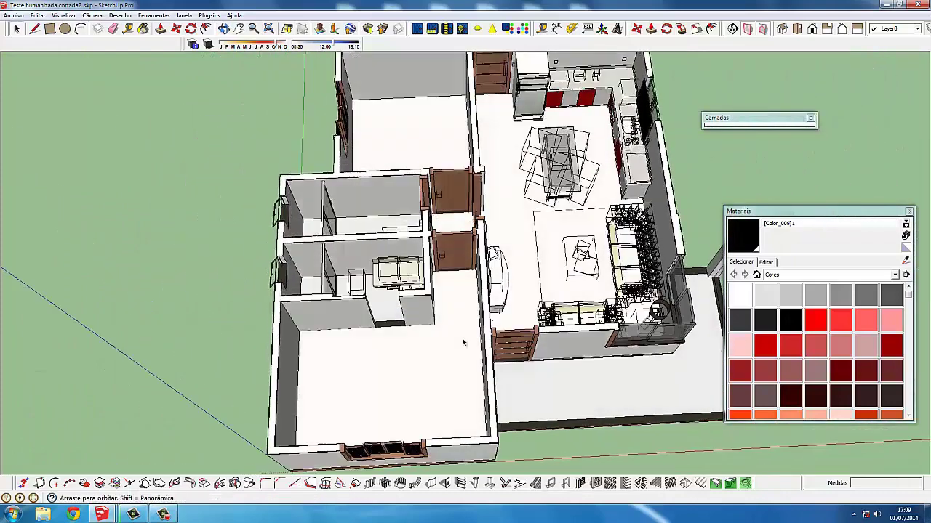
{"action": "middle_click_drag", "start_coordinate": [462, 342], "coordinate": [428, 318]}
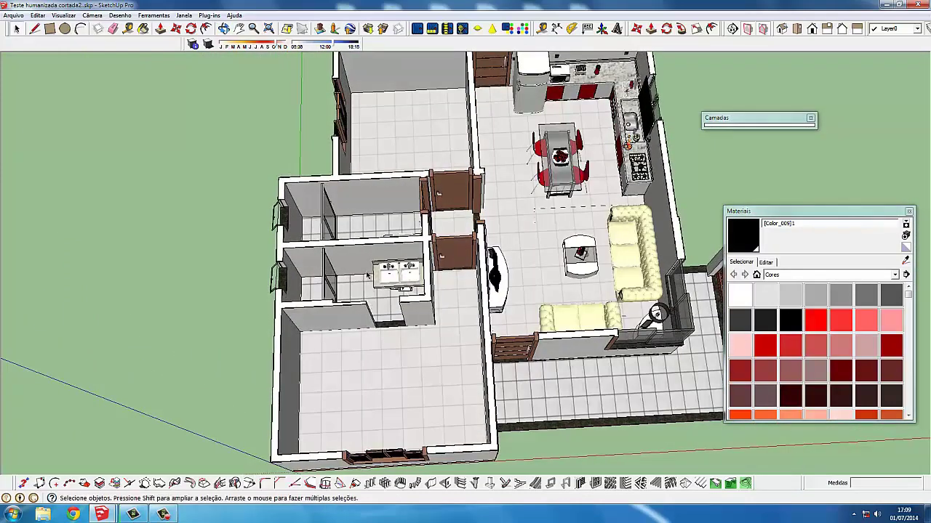
{"action": "middle_click_drag", "start_coordinate": [367, 274], "coordinate": [340, 351]}
{"action": "middle_click_drag", "start_coordinate": [290, 424], "coordinate": [261, 450]}
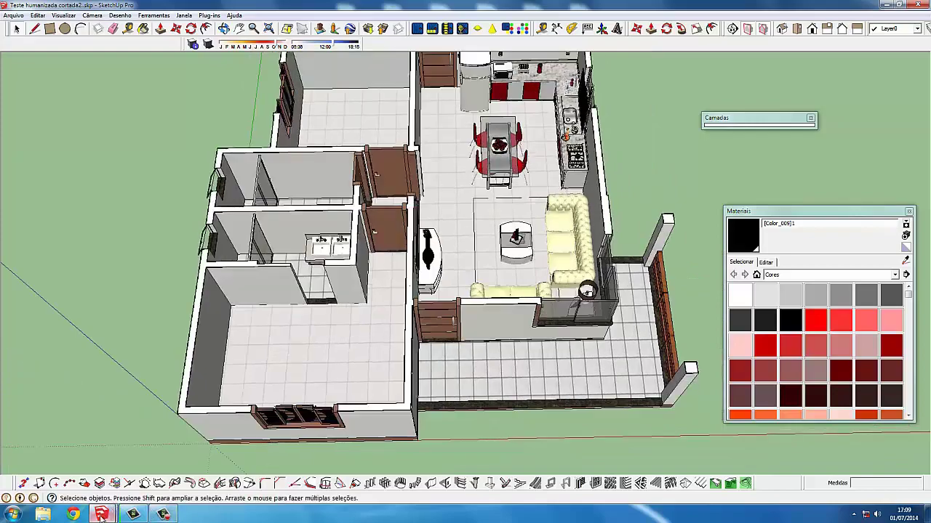
{"action": "scroll", "coordinate": [338, 226], "scroll_direction": "up", "scroll_amount": 3}
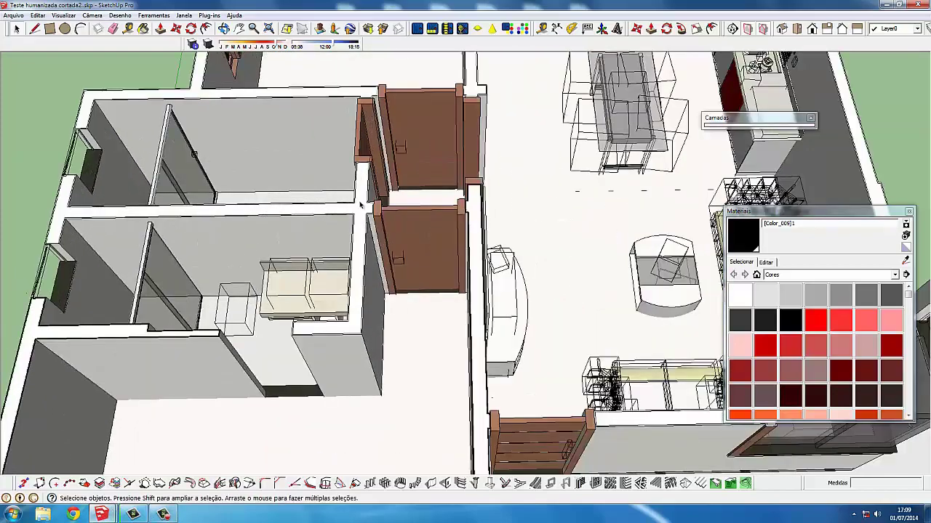
{"action": "scroll", "coordinate": [360, 218], "scroll_direction": "up", "scroll_amount": 3}
{"action": "scroll", "coordinate": [384, 212], "scroll_direction": "up", "scroll_amount": 3}
{"action": "scroll", "coordinate": [386, 262], "scroll_direction": "up", "scroll_amount": 2}
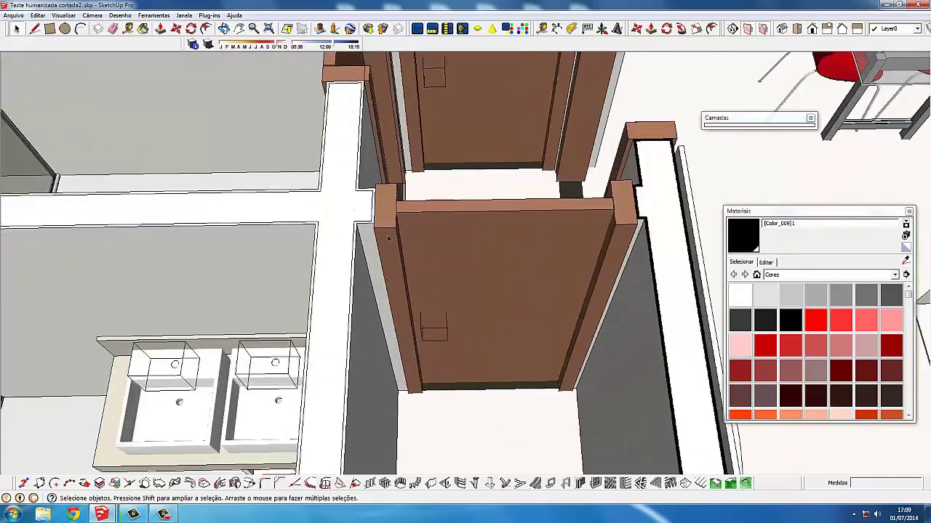
{"action": "scroll", "coordinate": [393, 221], "scroll_direction": "up", "scroll_amount": 2}
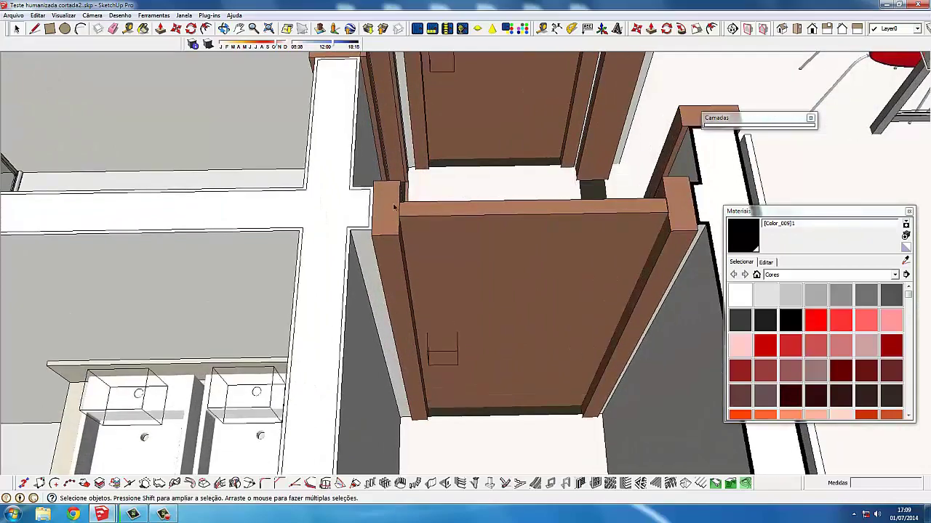
{"action": "scroll", "coordinate": [393, 208], "scroll_direction": "down", "scroll_amount": 2}
{"action": "scroll", "coordinate": [393, 208], "scroll_direction": "down", "scroll_amount": 2}
{"action": "scroll", "coordinate": [392, 208], "scroll_direction": "down", "scroll_amount": 1}
{"action": "scroll", "coordinate": [392, 207], "scroll_direction": "down", "scroll_amount": 2}
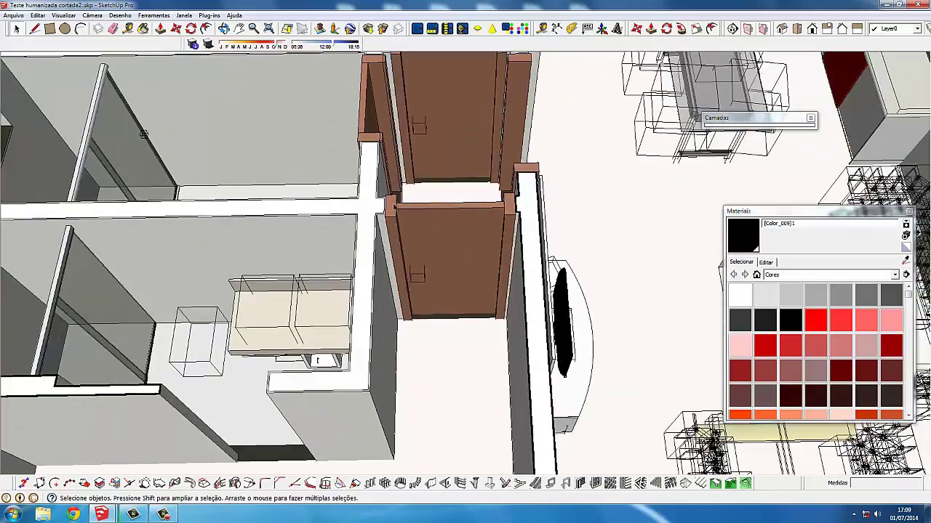
{"action": "scroll", "coordinate": [392, 208], "scroll_direction": "up", "scroll_amount": 2}
{"action": "scroll", "coordinate": [393, 209], "scroll_direction": "up", "scroll_amount": 2}
{"action": "scroll", "coordinate": [392, 208], "scroll_direction": "down", "scroll_amount": 2}
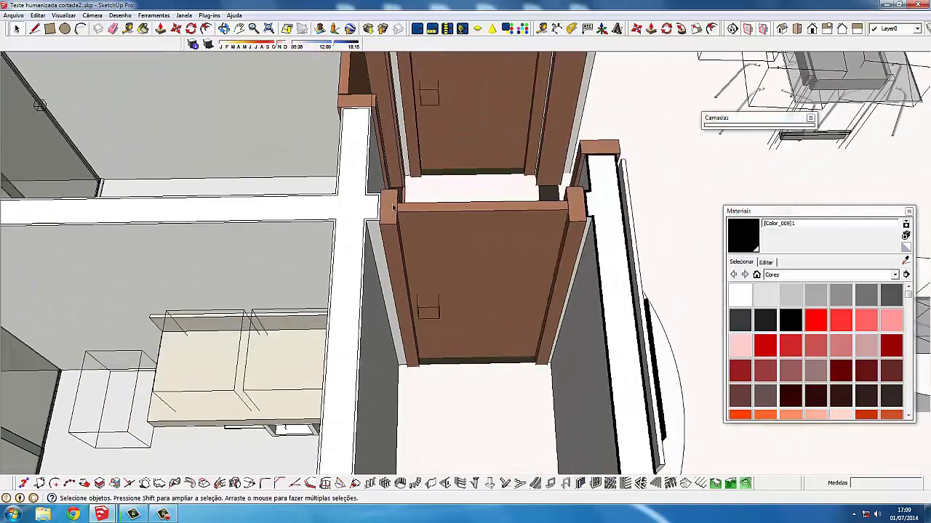
{"action": "scroll", "coordinate": [392, 208], "scroll_direction": "down", "scroll_amount": 2}
{"action": "scroll", "coordinate": [393, 208], "scroll_direction": "down", "scroll_amount": 2}
{"action": "scroll", "coordinate": [403, 247], "scroll_direction": "down", "scroll_amount": 1}
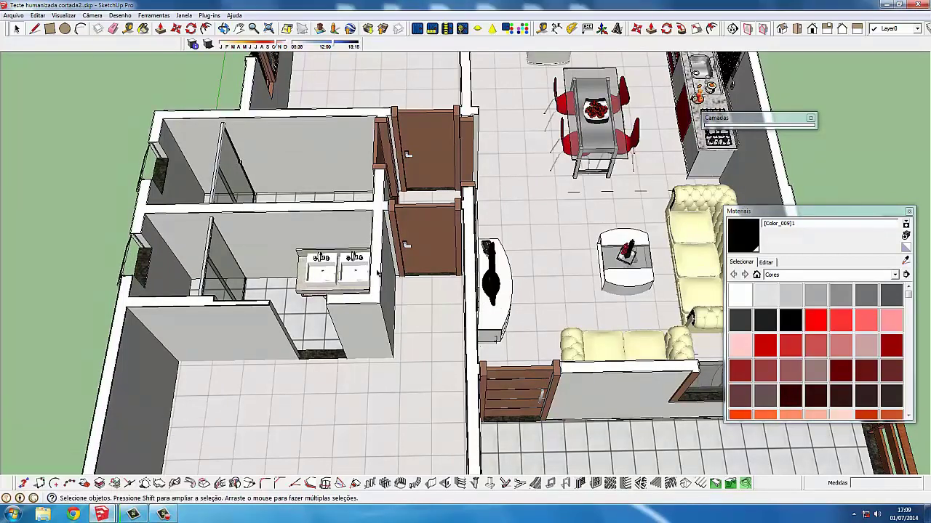
{"action": "scroll", "coordinate": [377, 273], "scroll_direction": "down", "scroll_amount": 5}
{"action": "mouse_move", "coordinate": [377, 273]}
{"action": "middle_mouse_down"}
{"action": "mouse_move", "coordinate": [371, 249]}
{"action": "mouse_move", "coordinate": [415, 259]}
{"action": "middle_mouse_up"}
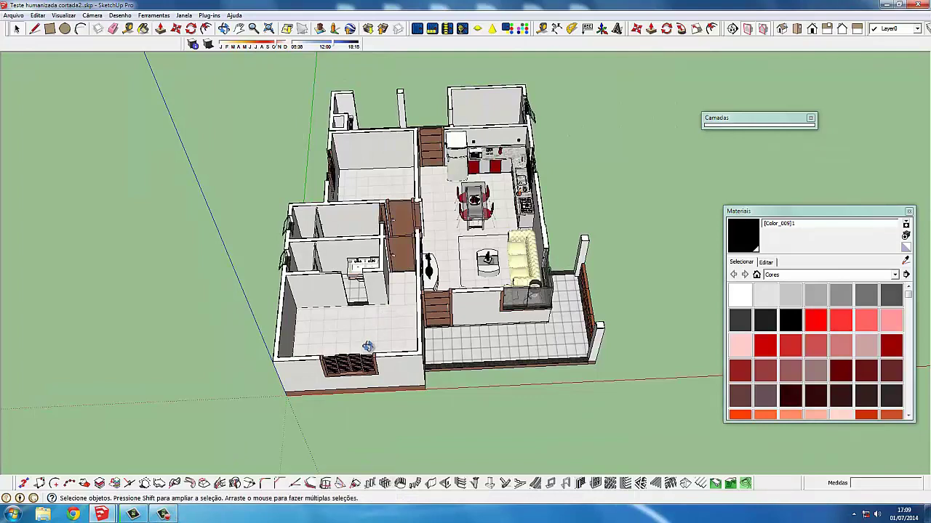
{"action": "middle_click_drag", "start_coordinate": [369, 348], "coordinate": [756, 228]}
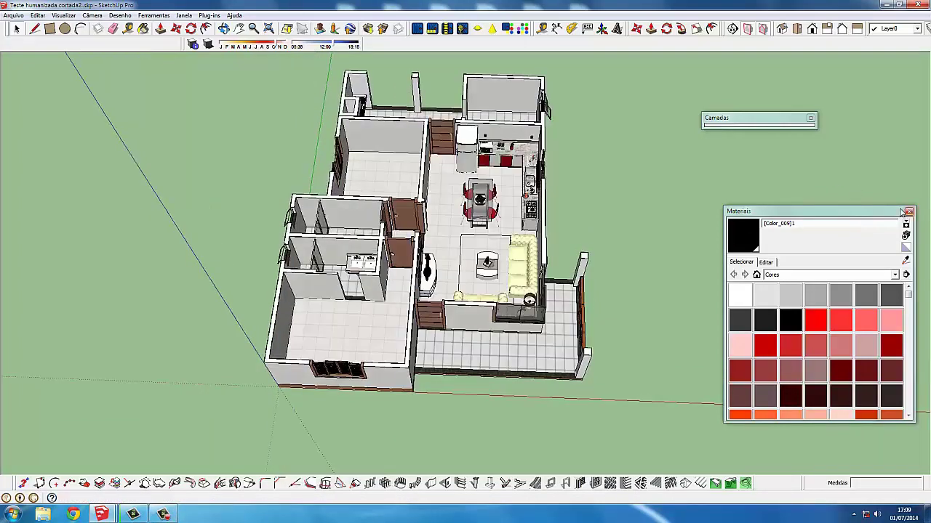
Close the Materials and Layers panels and look around the kitchen
{"action": "left_click", "coordinate": [908, 212]}
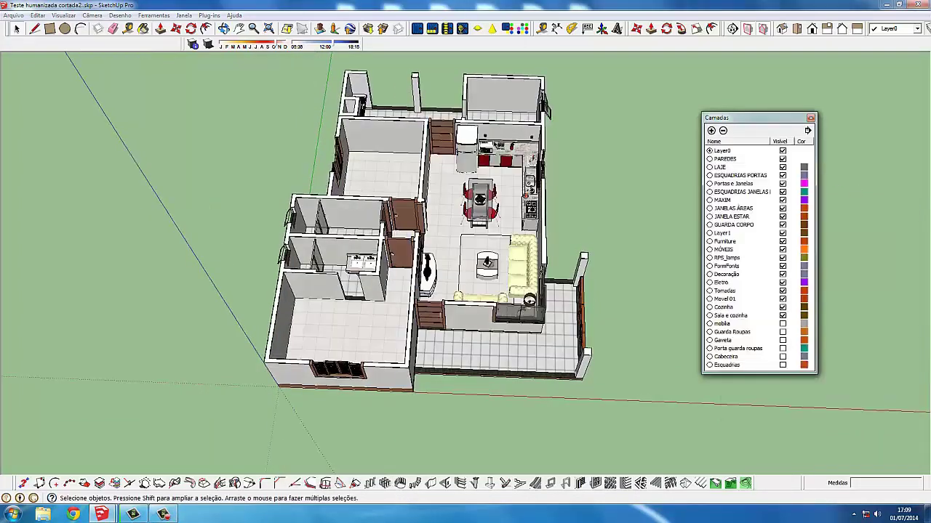
{"action": "left_click", "coordinate": [810, 118]}
{"action": "middle_click_drag", "start_coordinate": [480, 138], "coordinate": [498, 129]}
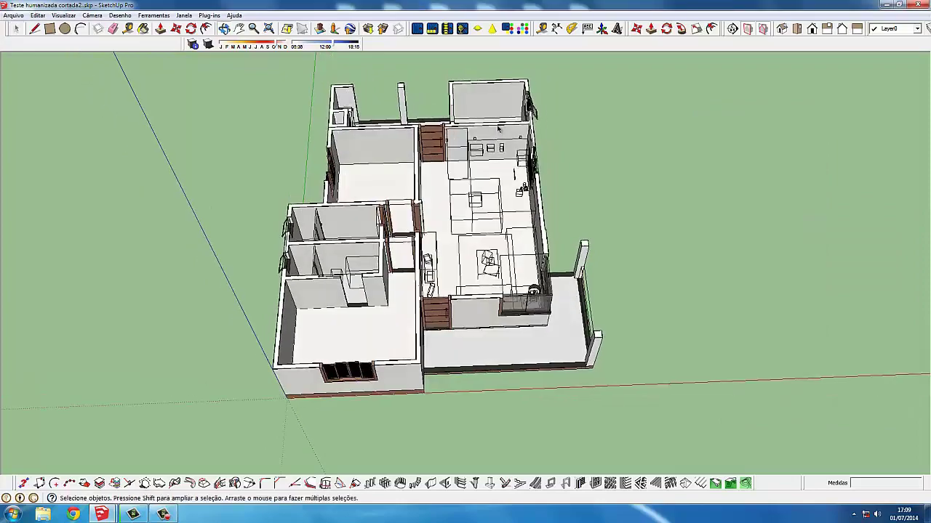
{"action": "scroll", "coordinate": [448, 143], "scroll_direction": "up", "scroll_amount": 2}
{"action": "scroll", "coordinate": [448, 143], "scroll_direction": "up", "scroll_amount": 1}
{"action": "scroll", "coordinate": [448, 143], "scroll_direction": "up", "scroll_amount": 2}
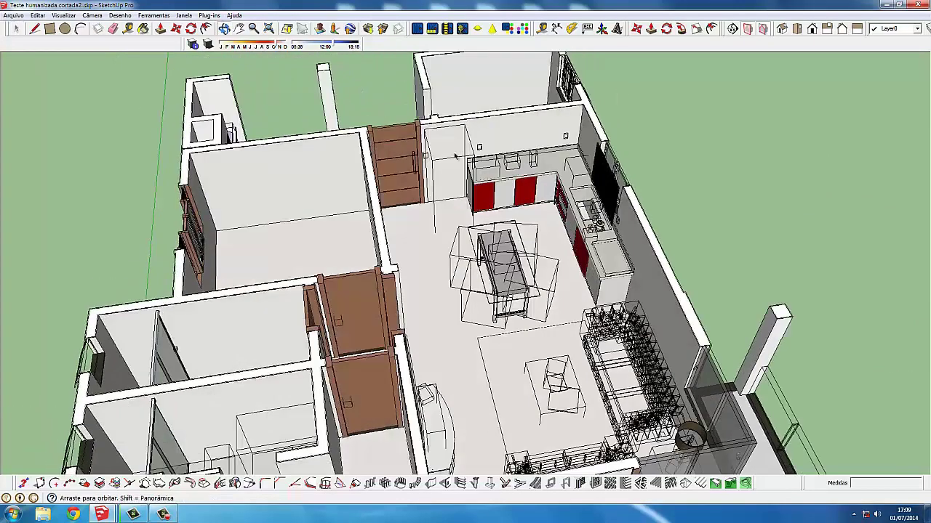
{"action": "scroll", "coordinate": [448, 143], "scroll_direction": "up", "scroll_amount": 1}
{"action": "middle_click_drag", "start_coordinate": [453, 161], "coordinate": [466, 138]}
{"action": "scroll", "coordinate": [446, 146], "scroll_direction": "up", "scroll_amount": 1}
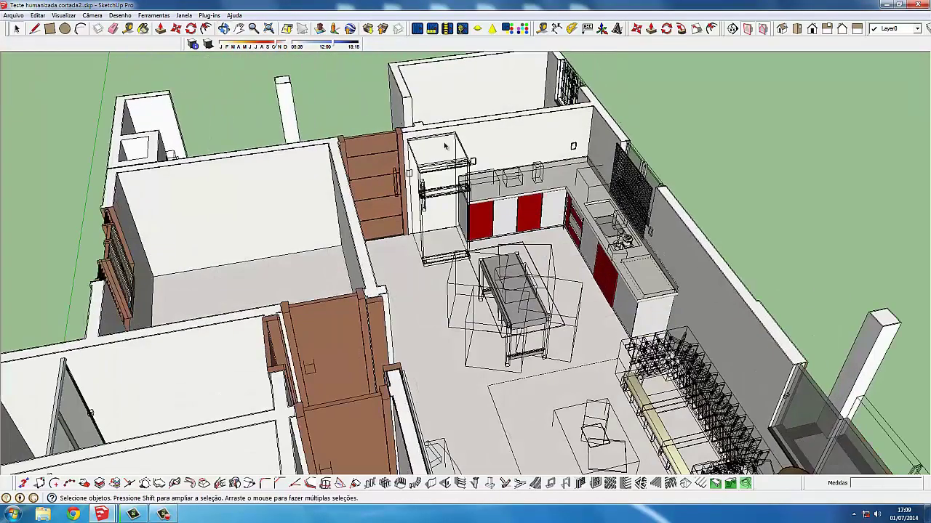
{"action": "scroll", "coordinate": [446, 145], "scroll_direction": "up", "scroll_amount": 2}
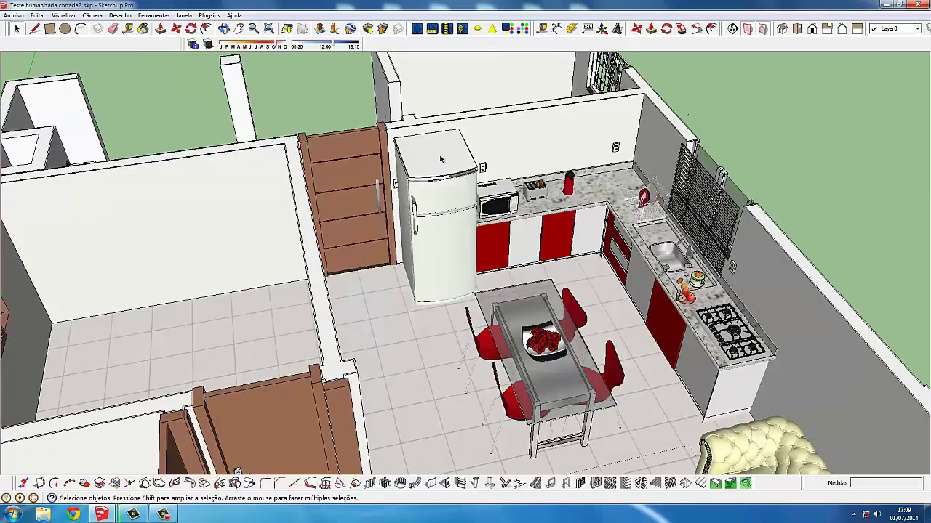
{"action": "middle_click_drag", "start_coordinate": [440, 159], "coordinate": [458, 157]}
{"action": "scroll", "coordinate": [430, 172], "scroll_direction": "down", "scroll_amount": 2}
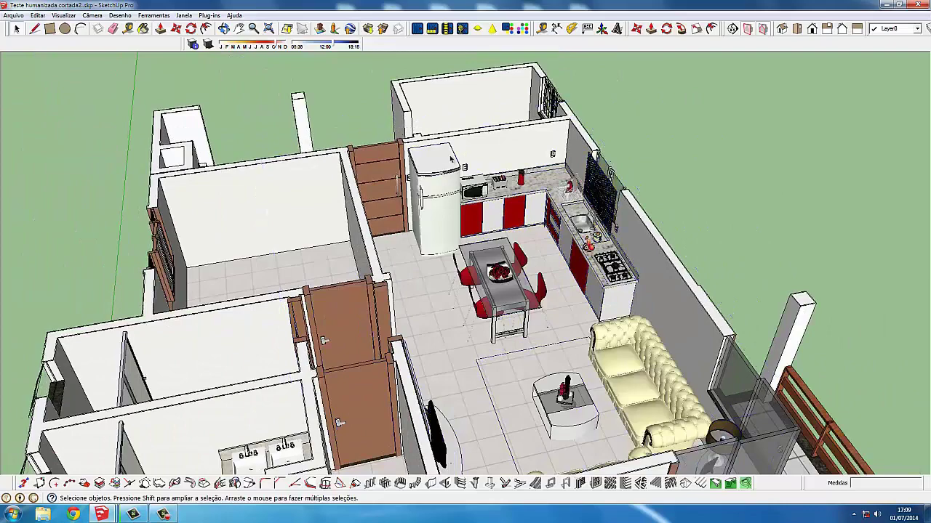
{"action": "scroll", "coordinate": [438, 185], "scroll_direction": "up", "scroll_amount": 2}
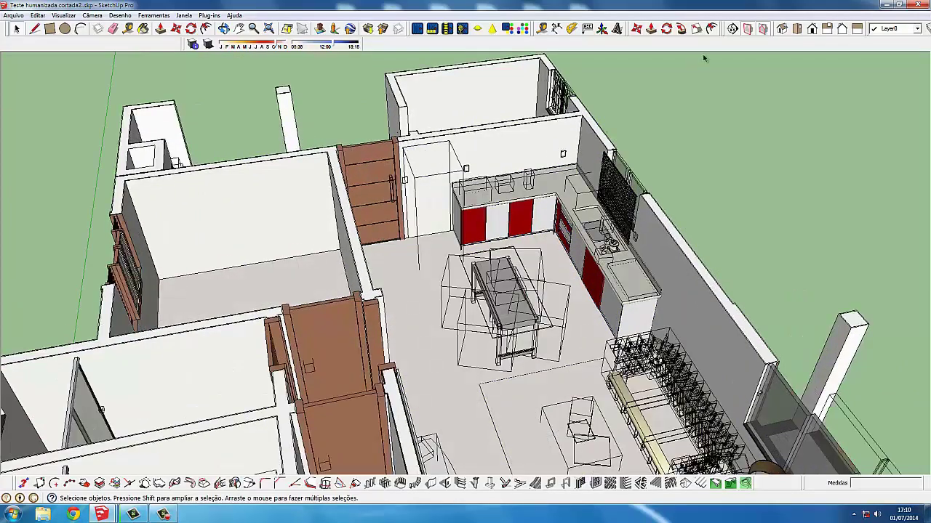
{"action": "scroll", "coordinate": [429, 211], "scroll_direction": "down", "scroll_amount": 3}
Orbit out to an overhead view of the whole house, dismissing the Windows colour-scheme prompt
{"action": "mouse_move", "coordinate": [451, 218]}
{"action": "middle_mouse_down"}
{"action": "mouse_move", "coordinate": [419, 222]}
{"action": "mouse_move", "coordinate": [165, 399]}
{"action": "middle_mouse_up"}
{"action": "scroll", "coordinate": [266, 350], "scroll_direction": "up", "scroll_amount": 1}
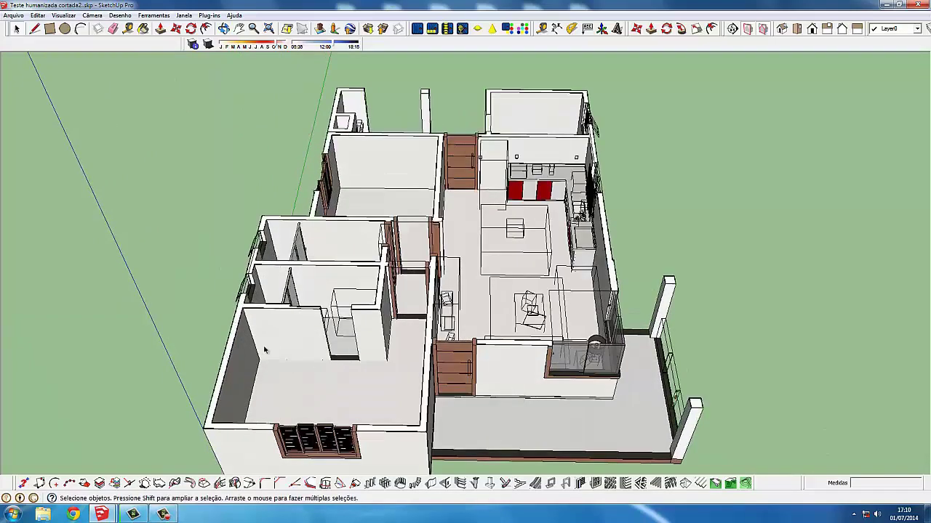
{"action": "middle_click_drag", "start_coordinate": [293, 372], "coordinate": [291, 395]}
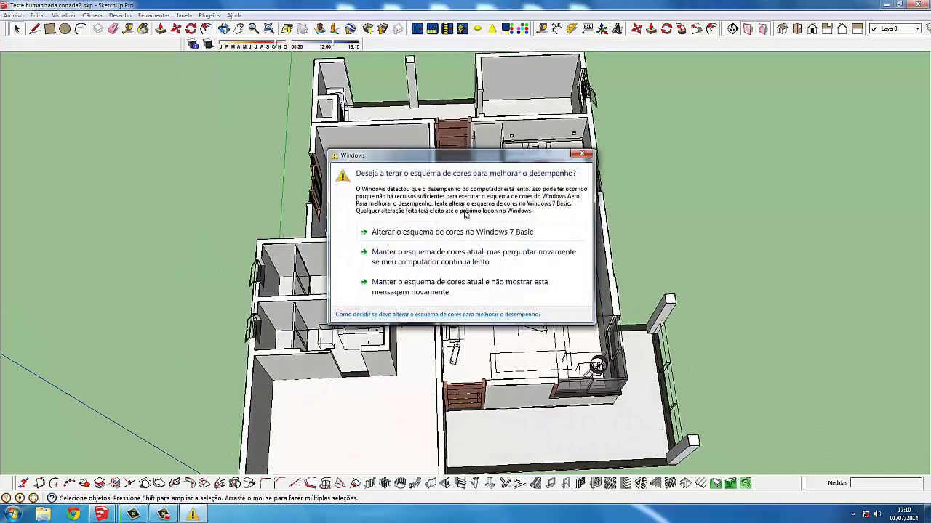
{"action": "left_click", "coordinate": [581, 155]}
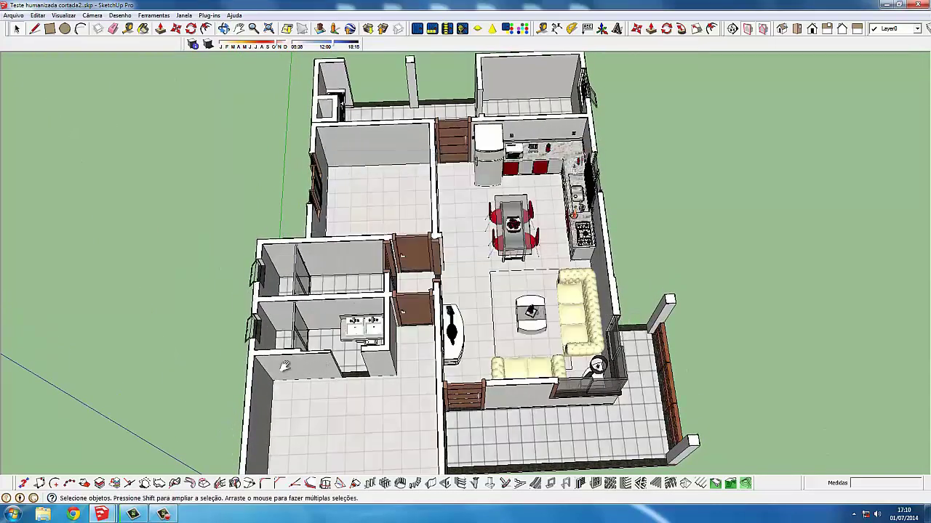
{"action": "mouse_move", "coordinate": [286, 368]}
{"action": "middle_mouse_down"}
{"action": "mouse_move", "coordinate": [309, 280]}
{"action": "mouse_move", "coordinate": [296, 270]}
{"action": "middle_mouse_up"}
{"action": "scroll", "coordinate": [296, 269], "scroll_direction": "up", "scroll_amount": 2}
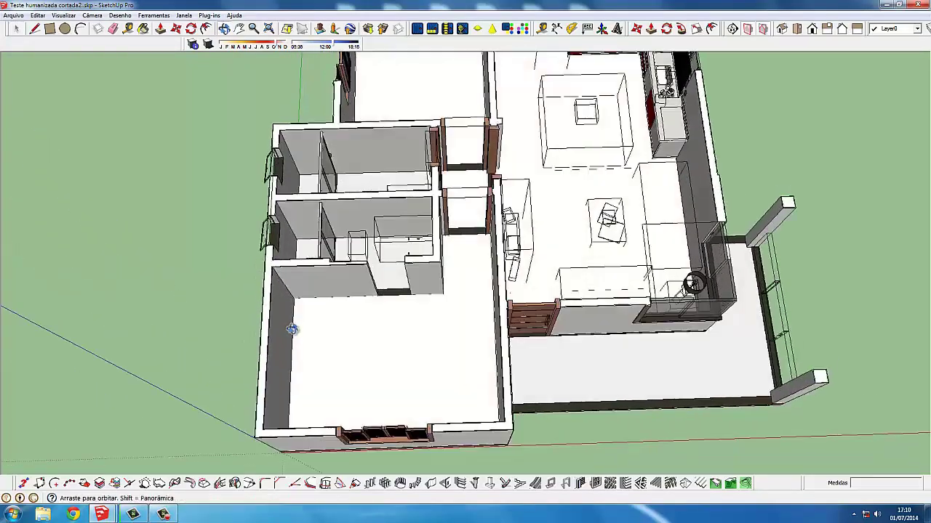
{"action": "mouse_move", "coordinate": [295, 326]}
{"action": "middle_mouse_down"}
{"action": "mouse_move", "coordinate": [281, 371]}
{"action": "mouse_move", "coordinate": [322, 285]}
{"action": "middle_mouse_up"}
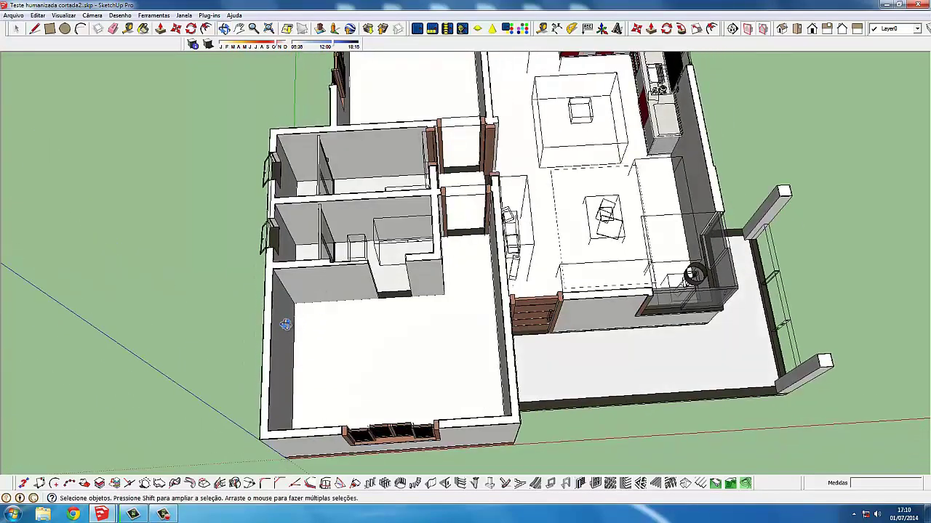
{"action": "middle_click_drag", "start_coordinate": [285, 325], "coordinate": [312, 248]}
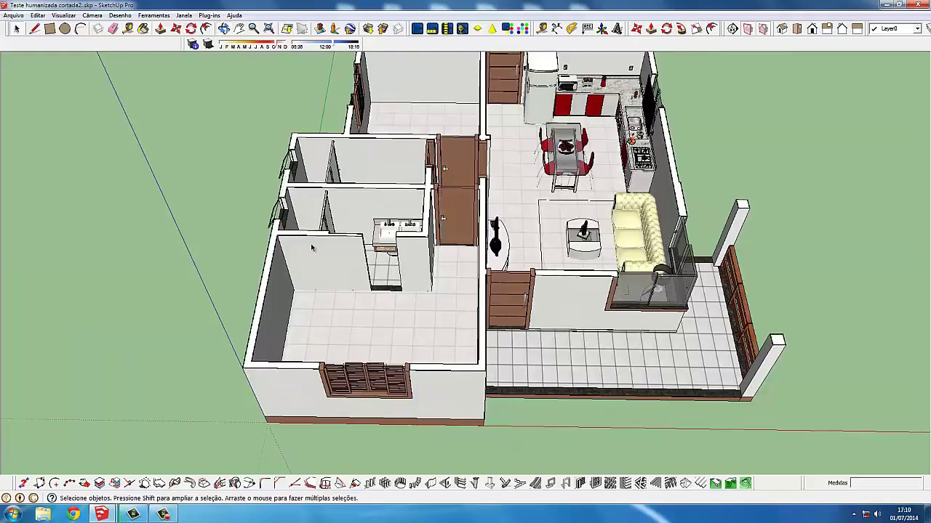
{"action": "middle_click_drag", "start_coordinate": [371, 242], "coordinate": [364, 289]}
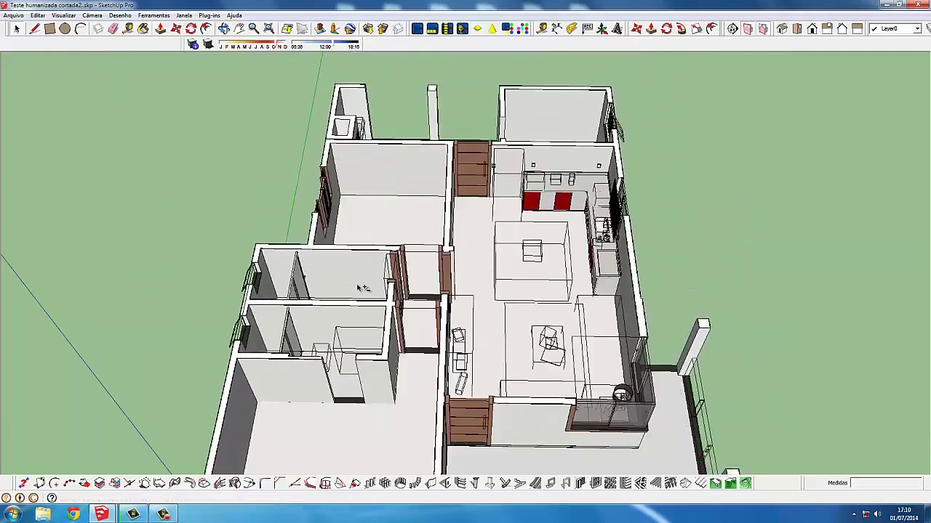
{"action": "mouse_move", "coordinate": [339, 324]}
{"action": "middle_mouse_down"}
{"action": "mouse_move", "coordinate": [342, 238]}
{"action": "mouse_move", "coordinate": [358, 436]}
{"action": "middle_mouse_up"}
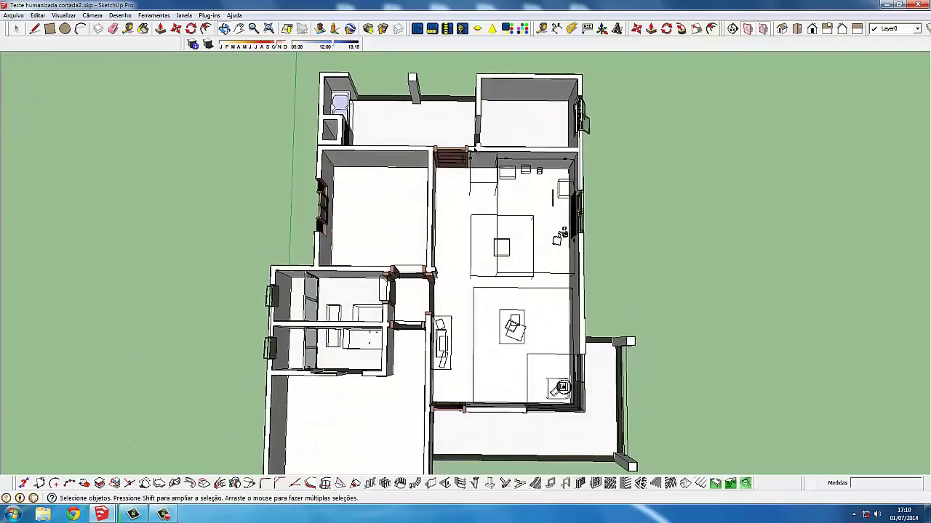
{"action": "scroll", "coordinate": [562, 387], "scroll_direction": "up", "scroll_amount": 3}
Zoom over the rooms, then bring up the Teste humanizada 2.skp window
{"action": "mouse_move", "coordinate": [562, 387]}
{"action": "middle_mouse_down"}
{"action": "mouse_move", "coordinate": [437, 172]}
{"action": "mouse_move", "coordinate": [582, 231]}
{"action": "middle_mouse_up"}
{"action": "scroll", "coordinate": [599, 198], "scroll_direction": "up", "scroll_amount": 3}
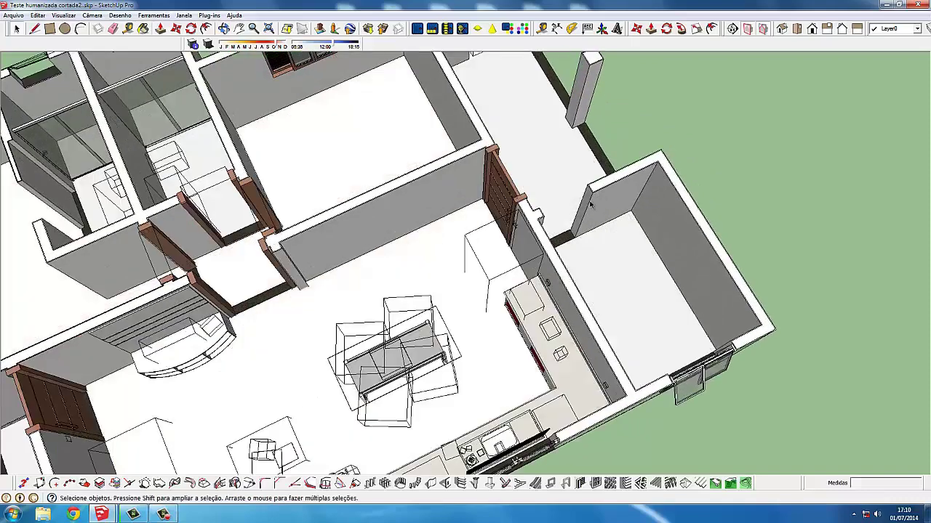
{"action": "scroll", "coordinate": [621, 193], "scroll_direction": "down", "scroll_amount": 1}
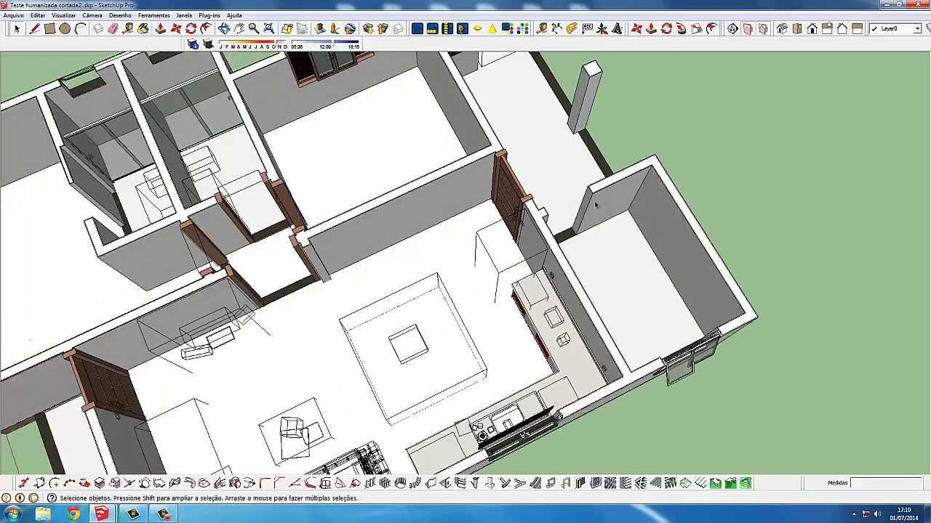
{"action": "scroll", "coordinate": [594, 201], "scroll_direction": "up", "scroll_amount": 3}
{"action": "scroll", "coordinate": [594, 201], "scroll_direction": "up", "scroll_amount": 2}
{"action": "scroll", "coordinate": [594, 200], "scroll_direction": "up", "scroll_amount": 1}
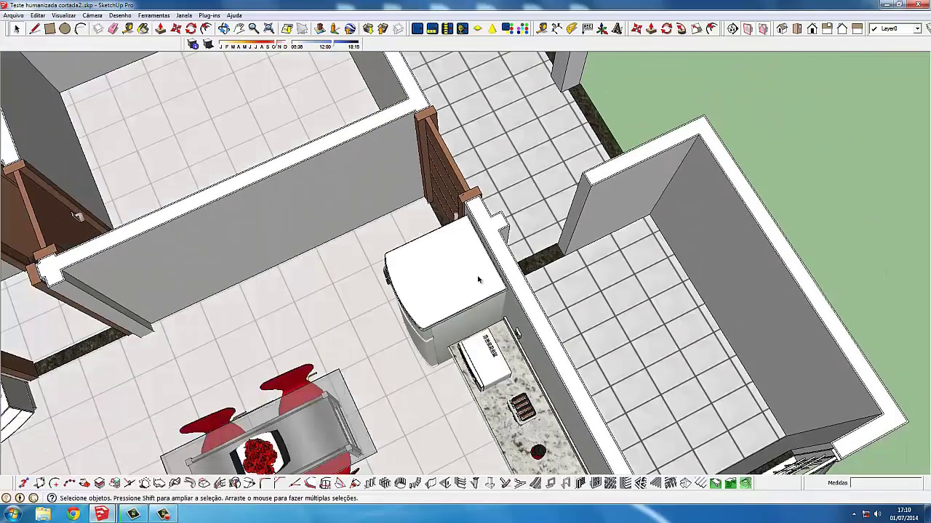
{"action": "scroll", "coordinate": [478, 280], "scroll_direction": "down", "scroll_amount": 2}
{"action": "scroll", "coordinate": [479, 280], "scroll_direction": "down", "scroll_amount": 2}
{"action": "scroll", "coordinate": [478, 280], "scroll_direction": "down", "scroll_amount": 1}
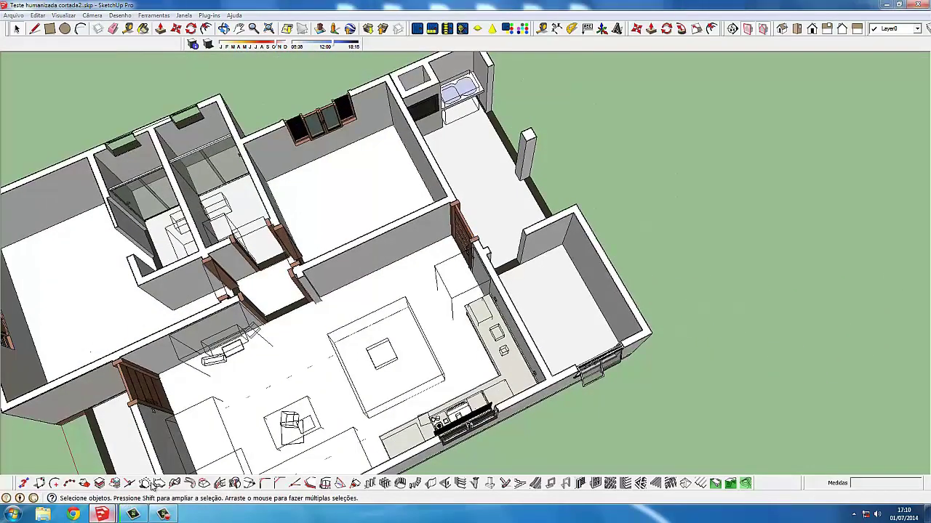
{"action": "mouse_move", "coordinate": [133, 514]}
{"action": "left_click", "coordinate": [179, 471]}
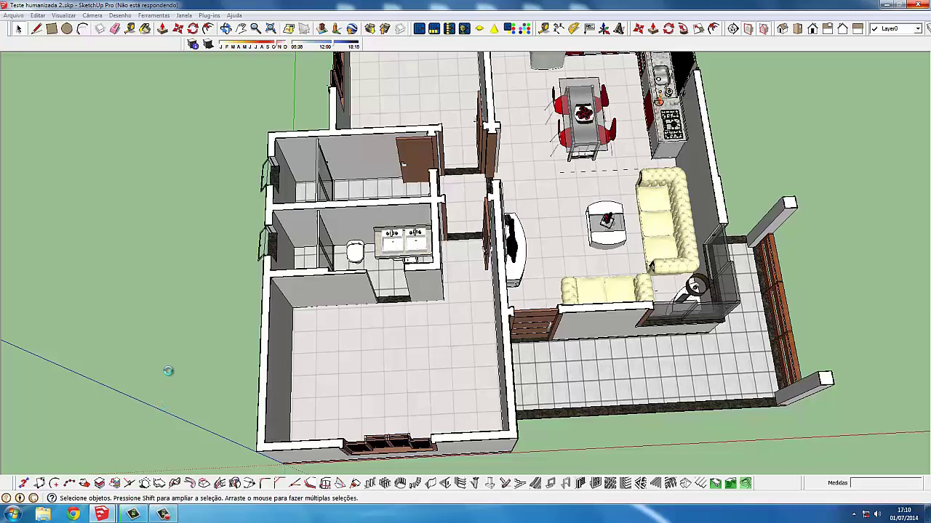
Orbit and zoom the cut model Teste humanizada cortada2 to show furnished rooms, then switch windows
{"action": "left_click", "coordinate": [163, 514]}
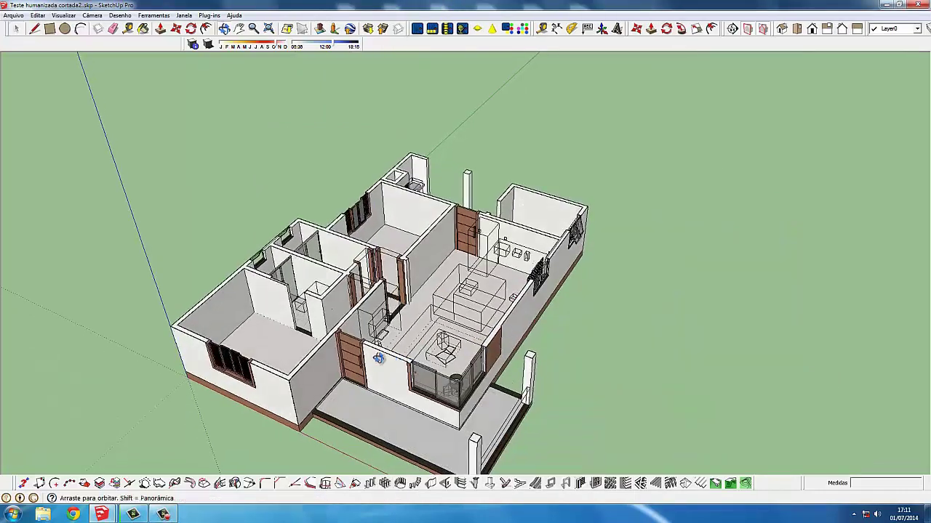
{"action": "middle_click_drag", "start_coordinate": [466, 307], "coordinate": [397, 318]}
{"action": "middle_click_drag", "start_coordinate": [440, 289], "coordinate": [400, 205]}
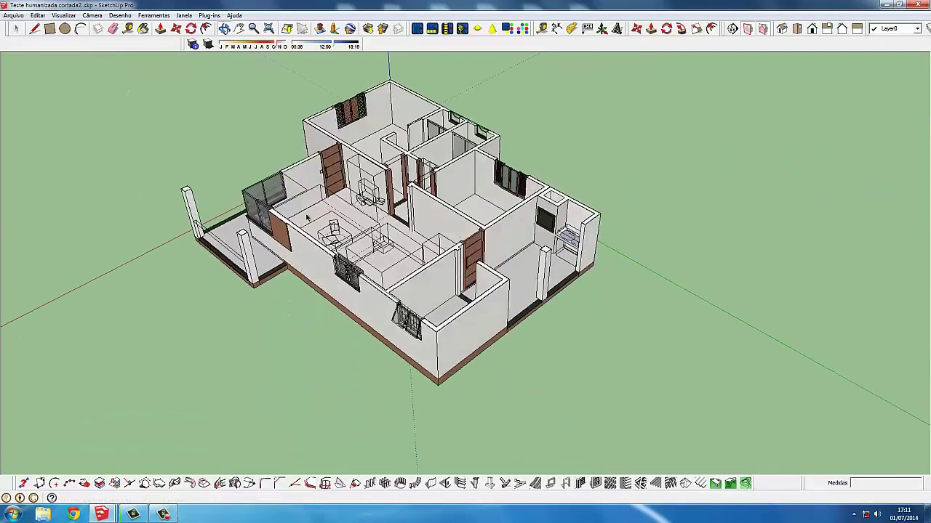
{"action": "middle_click_drag", "start_coordinate": [307, 218], "coordinate": [547, 266]}
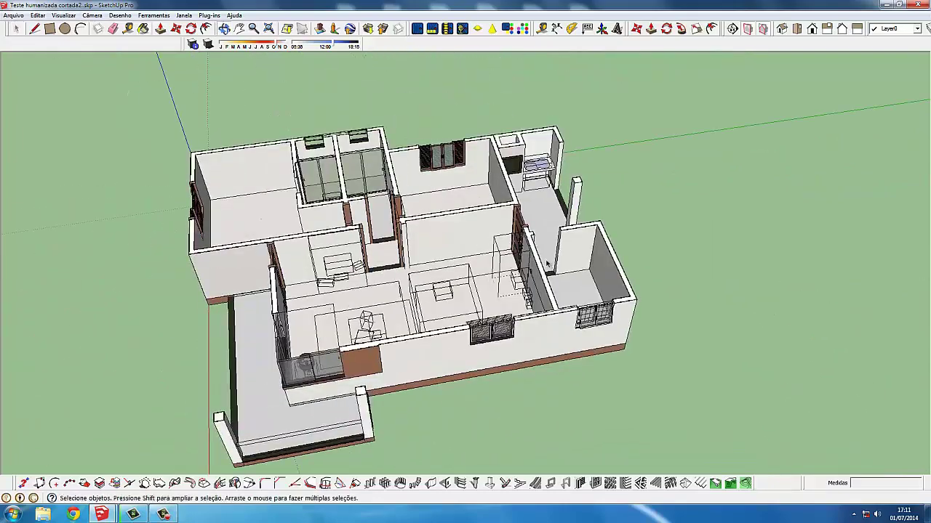
{"action": "mouse_move", "coordinate": [313, 296]}
{"action": "middle_mouse_down"}
{"action": "mouse_move", "coordinate": [348, 266]}
{"action": "mouse_move", "coordinate": [363, 267]}
{"action": "mouse_move", "coordinate": [365, 372]}
{"action": "middle_mouse_up"}
{"action": "scroll", "coordinate": [349, 370], "scroll_direction": "up", "scroll_amount": 2}
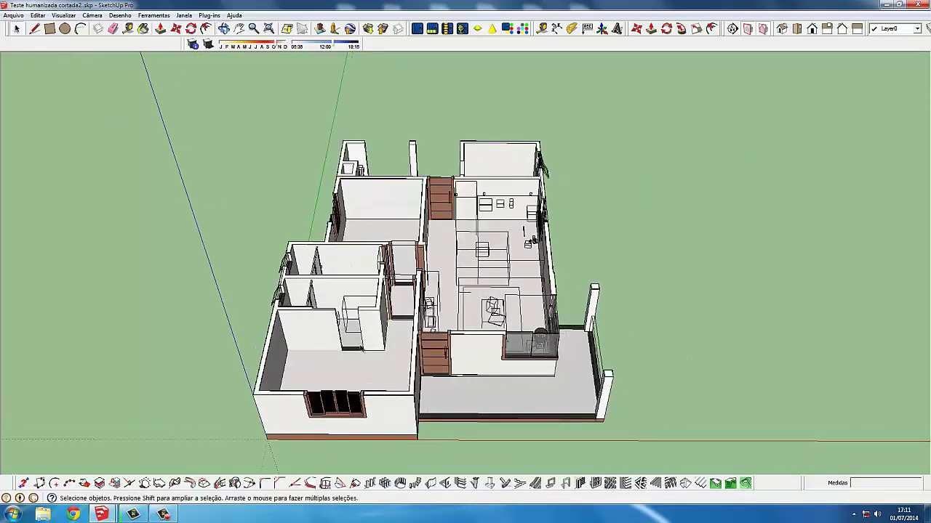
{"action": "scroll", "coordinate": [367, 343], "scroll_direction": "up", "scroll_amount": 2}
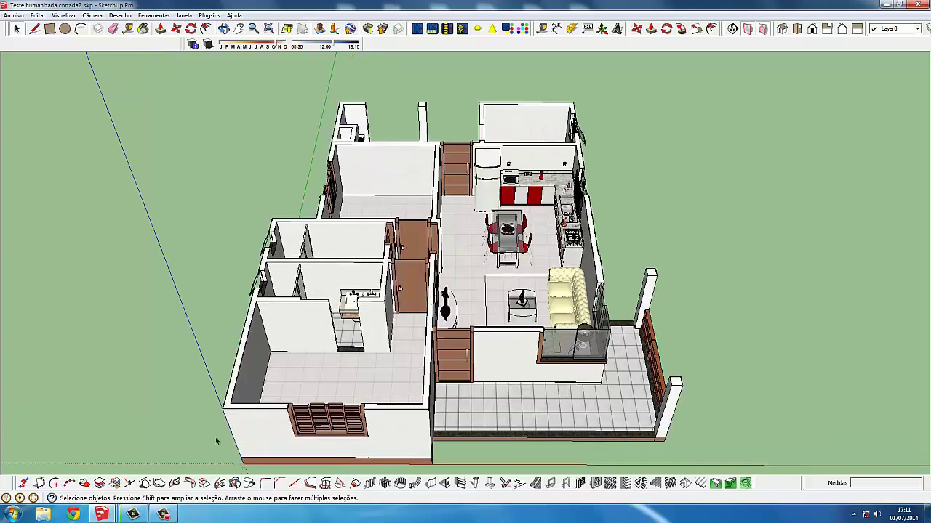
{"action": "left_click", "coordinate": [163, 514]}
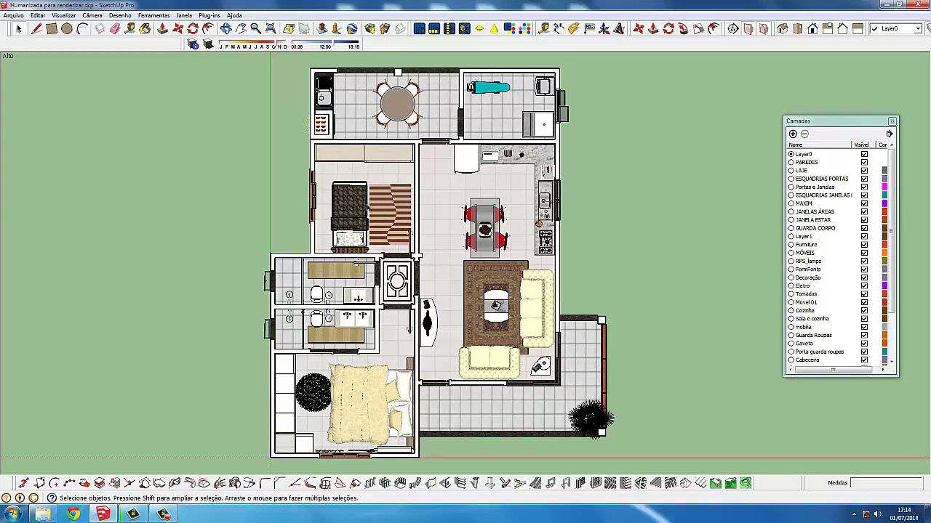
Zoom into the Humanizada para renderizar floor plan and tilt it into a 3D view
{"action": "scroll", "coordinate": [356, 212], "scroll_direction": "up", "scroll_amount": 1}
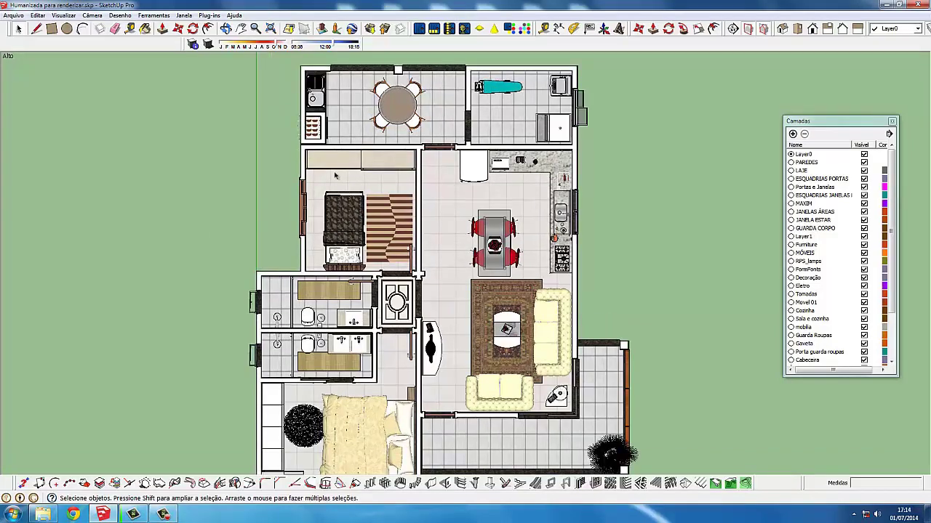
{"action": "scroll", "coordinate": [342, 225], "scroll_direction": "up", "scroll_amount": 1}
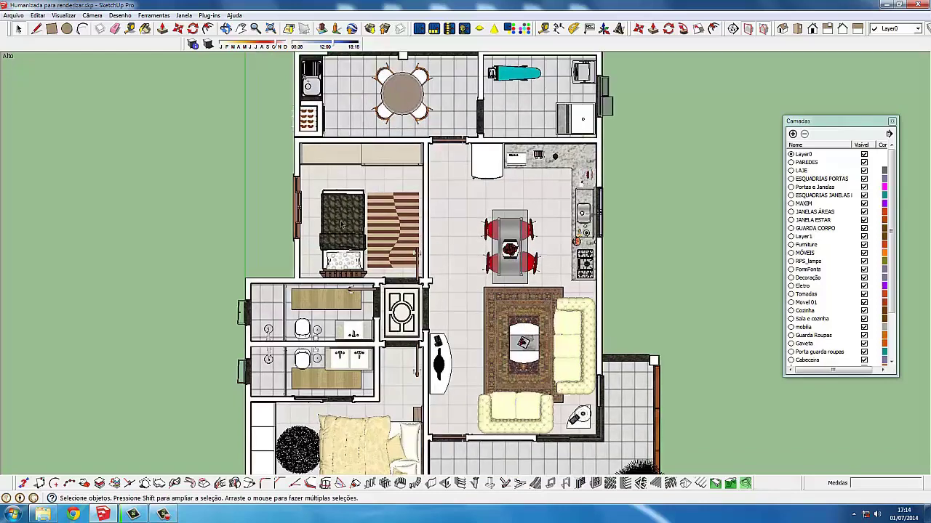
{"action": "scroll", "coordinate": [258, 336], "scroll_direction": "up", "scroll_amount": 1}
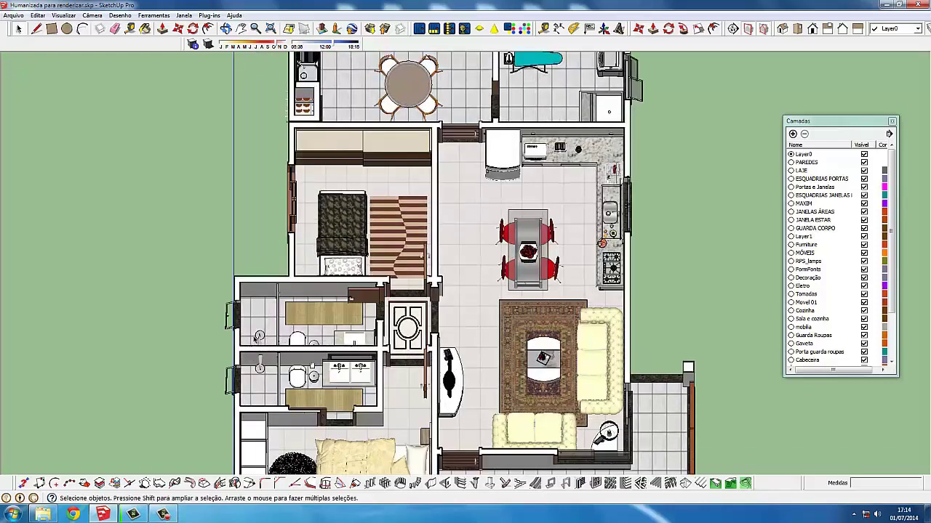
{"action": "mouse_move", "coordinate": [259, 342]}
{"action": "middle_mouse_down"}
{"action": "mouse_move", "coordinate": [266, 280]}
{"action": "mouse_move", "coordinate": [267, 291]}
{"action": "middle_mouse_up"}
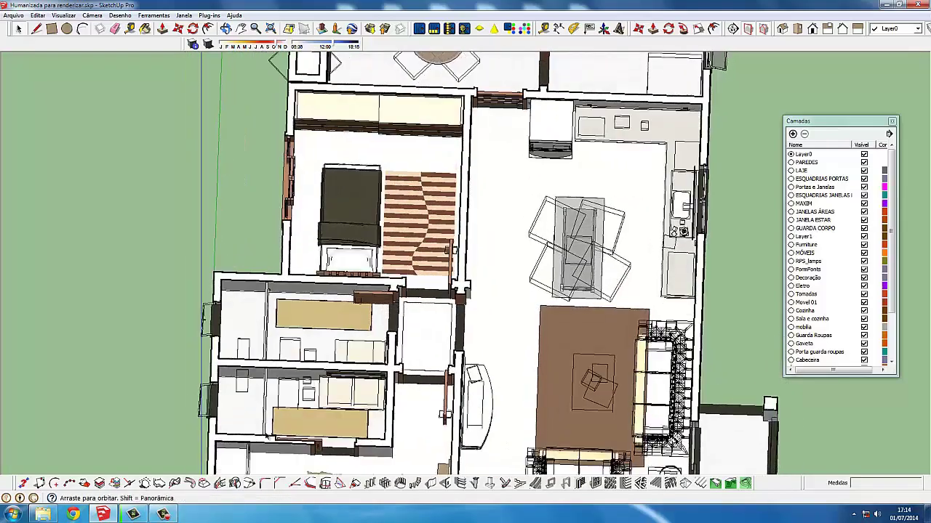
Adjust zoom, then pan and orbit to an oblique view of the furnished house
{"action": "scroll", "coordinate": [305, 386], "scroll_direction": "up", "scroll_amount": 2}
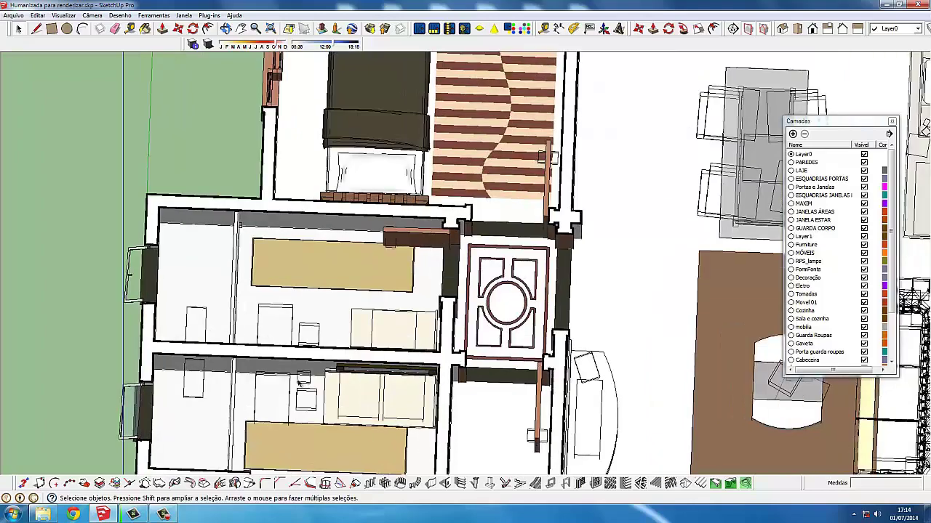
{"action": "scroll", "coordinate": [305, 386], "scroll_direction": "down", "scroll_amount": 1}
{"action": "scroll", "coordinate": [332, 336], "scroll_direction": "up", "scroll_amount": 1}
{"action": "scroll", "coordinate": [332, 336], "scroll_direction": "up", "scroll_amount": 1}
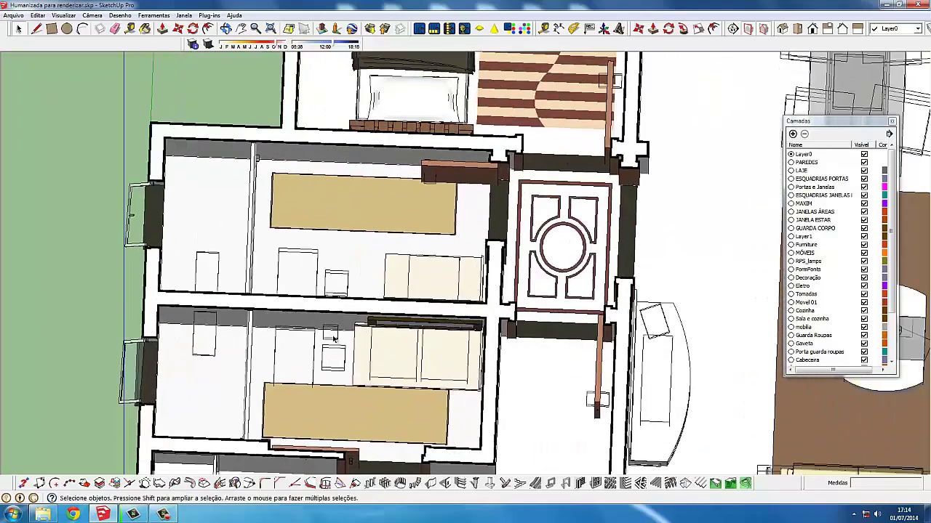
{"action": "scroll", "coordinate": [242, 333], "scroll_direction": "down", "scroll_amount": 1}
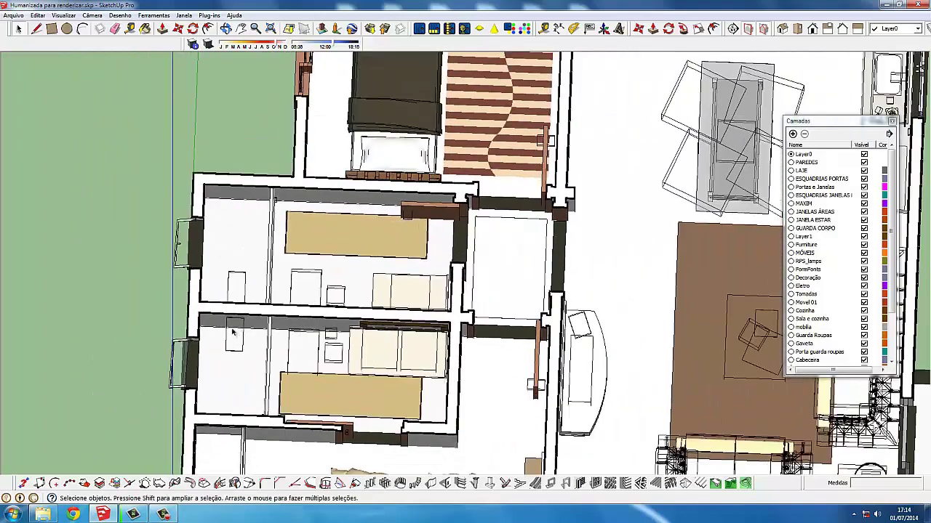
{"action": "scroll", "coordinate": [233, 332], "scroll_direction": "down", "scroll_amount": 2}
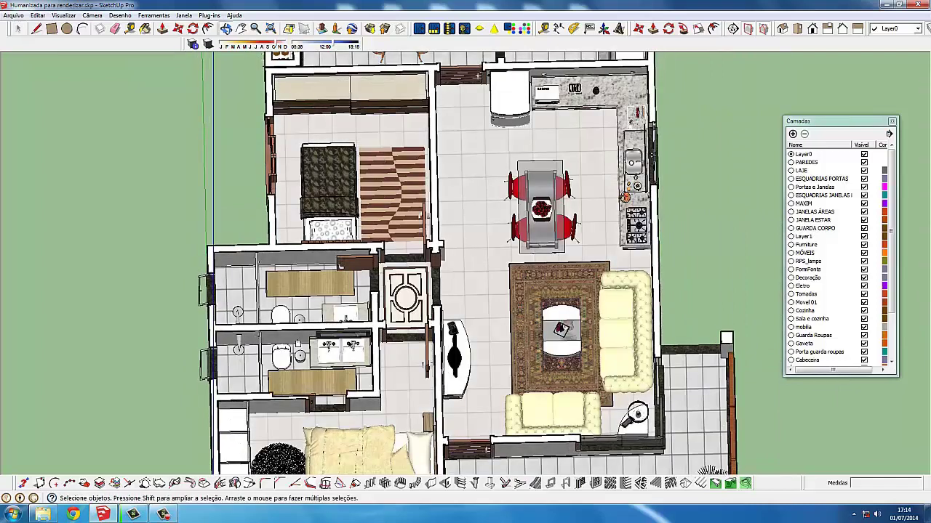
{"action": "middle_click_drag", "start_coordinate": [355, 282], "coordinate": [402, 271]}
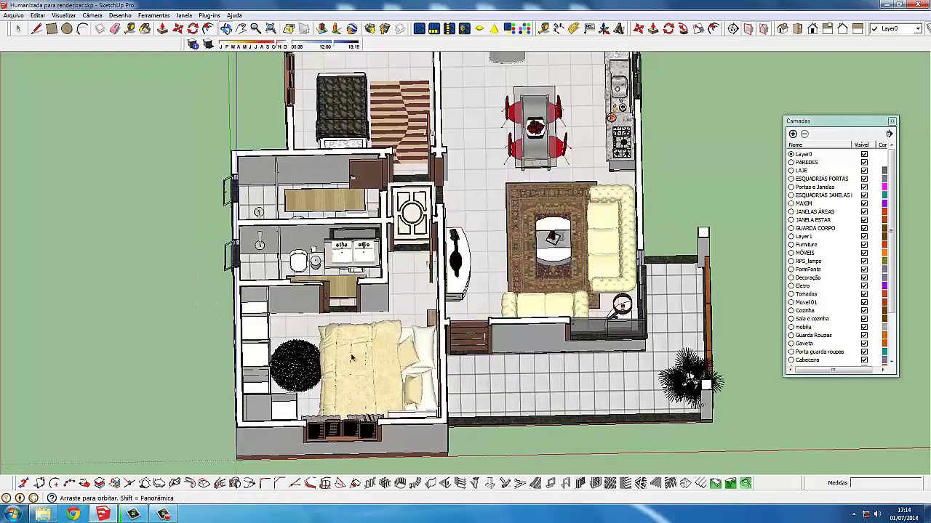
{"action": "mouse_move", "coordinate": [353, 353]}
{"action": "middle_mouse_down"}
{"action": "mouse_move", "coordinate": [328, 315]}
{"action": "mouse_move", "coordinate": [306, 321]}
{"action": "mouse_move", "coordinate": [420, 389]}
{"action": "mouse_move", "coordinate": [441, 340]}
{"action": "middle_mouse_up"}
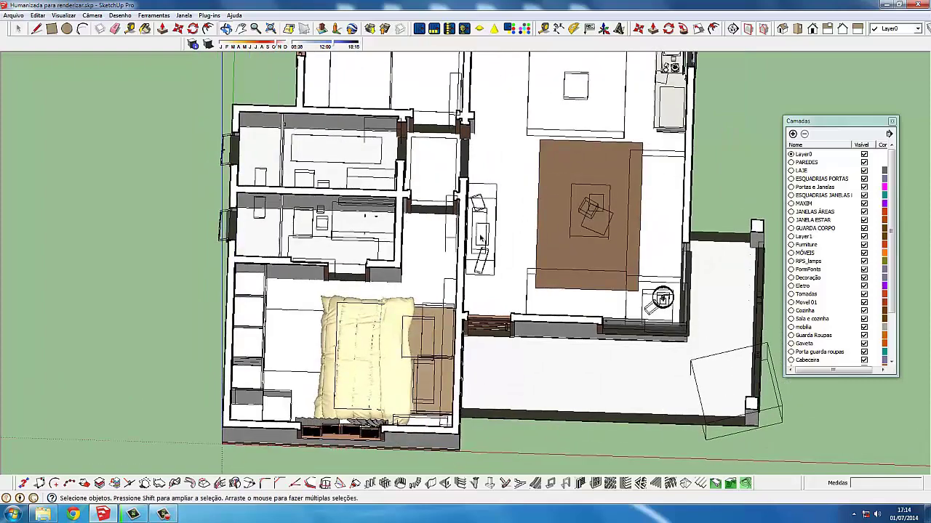
{"action": "middle_click_drag", "start_coordinate": [487, 216], "coordinate": [437, 271], "text": "shift"}
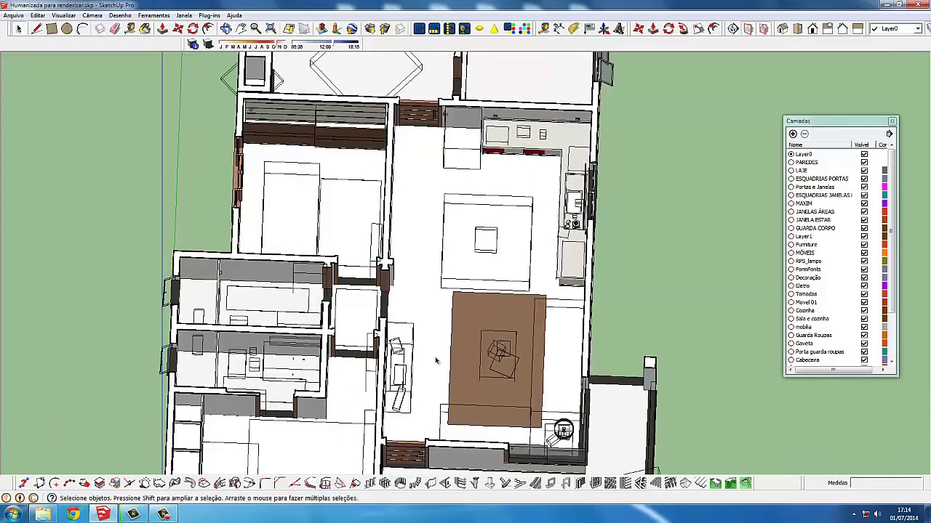
{"action": "middle_click_drag", "start_coordinate": [435, 360], "coordinate": [402, 263]}
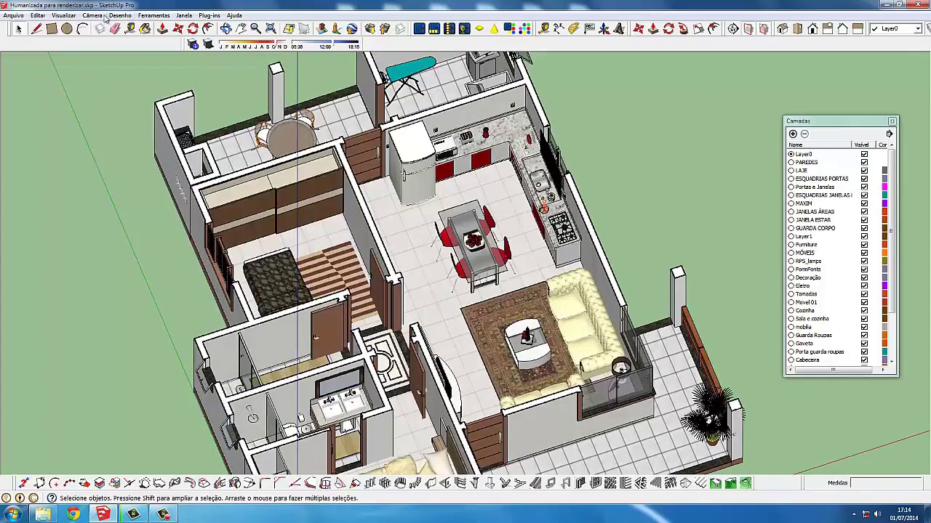
Switch the camera to Perspectiva projection and adjust the zoom
{"action": "left_click", "coordinate": [582, 152]}
{"action": "left_click", "coordinate": [119, 16]}
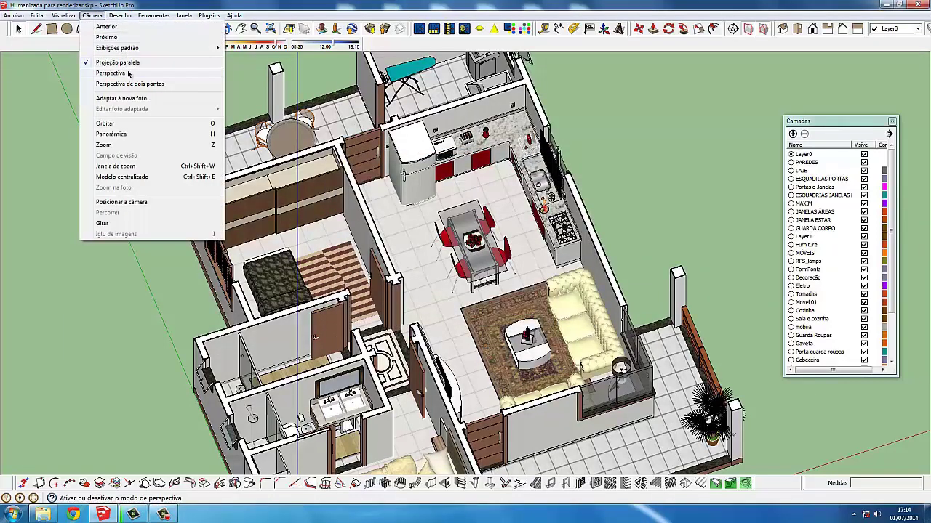
{"action": "left_click", "coordinate": [523, 230]}
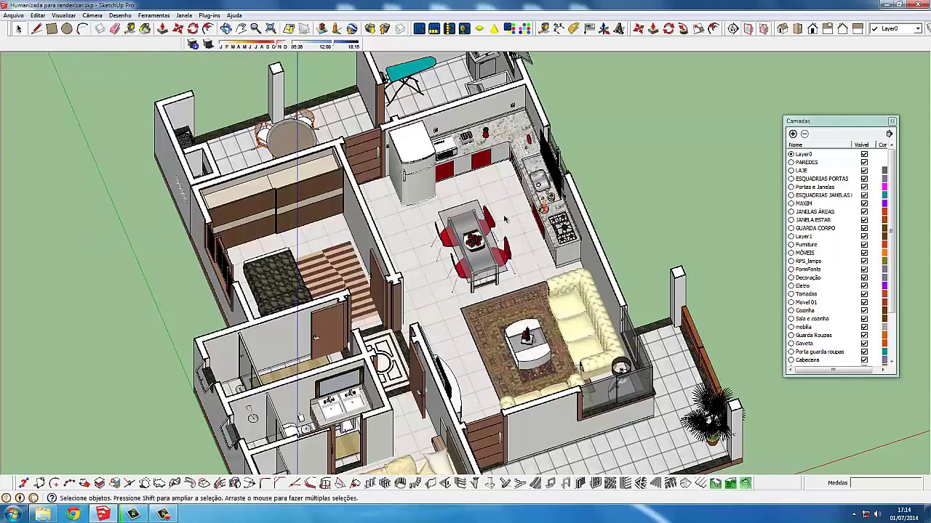
{"action": "scroll", "coordinate": [505, 220], "scroll_direction": "down", "scroll_amount": 5}
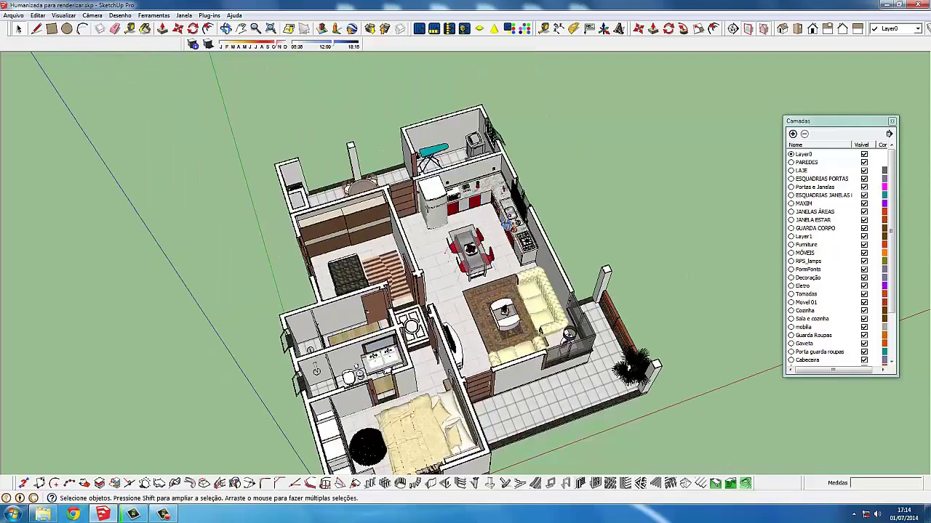
{"action": "scroll", "coordinate": [505, 220], "scroll_direction": "up", "scroll_amount": 3}
{"action": "scroll", "coordinate": [505, 220], "scroll_direction": "up", "scroll_amount": 3}
Orbit around the kitchen, living-room rug and bedrooms to survey the whole interior
{"action": "mouse_move", "coordinate": [506, 219]}
{"action": "middle_mouse_down"}
{"action": "mouse_move", "coordinate": [513, 200]}
{"action": "mouse_move", "coordinate": [406, 244]}
{"action": "middle_mouse_up"}
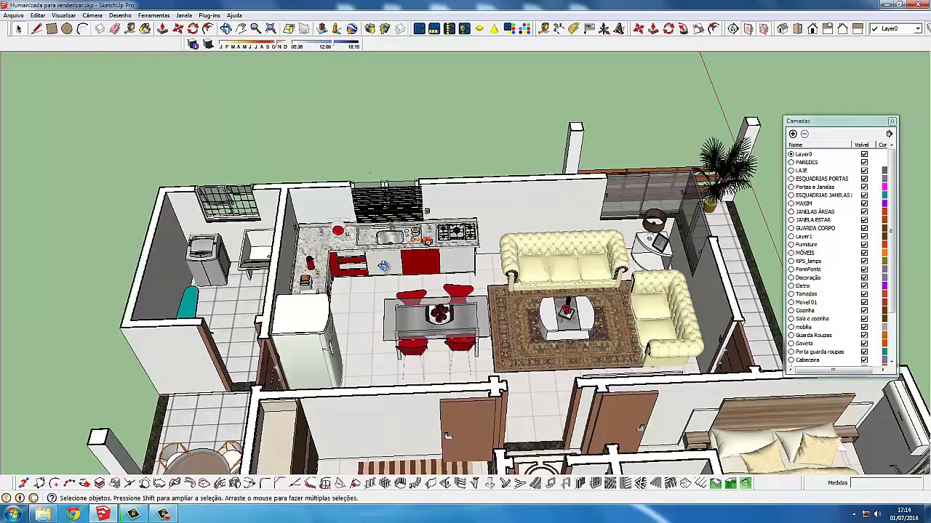
{"action": "mouse_move", "coordinate": [266, 237]}
{"action": "middle_mouse_down"}
{"action": "mouse_move", "coordinate": [471, 305]}
{"action": "mouse_move", "coordinate": [436, 276]}
{"action": "mouse_move", "coordinate": [406, 222]}
{"action": "middle_mouse_up"}
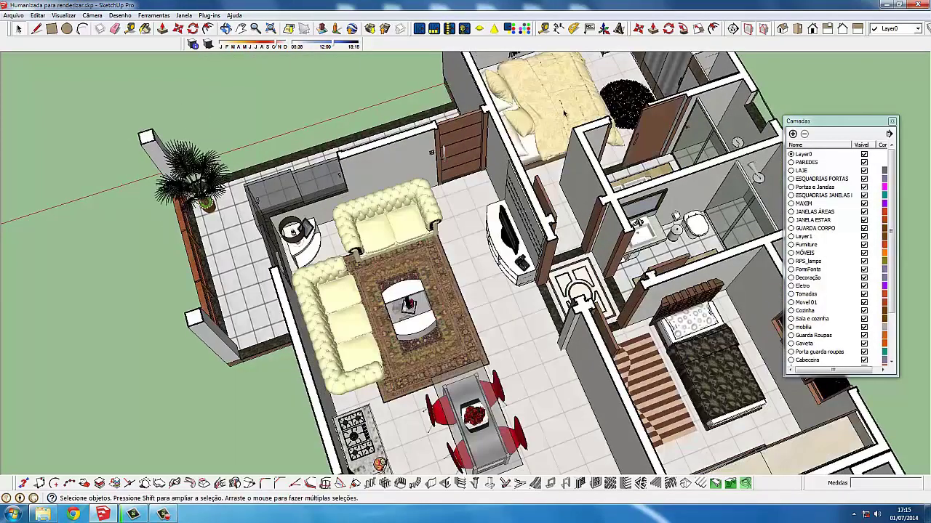
{"action": "middle_click_drag", "start_coordinate": [564, 112], "coordinate": [691, 184]}
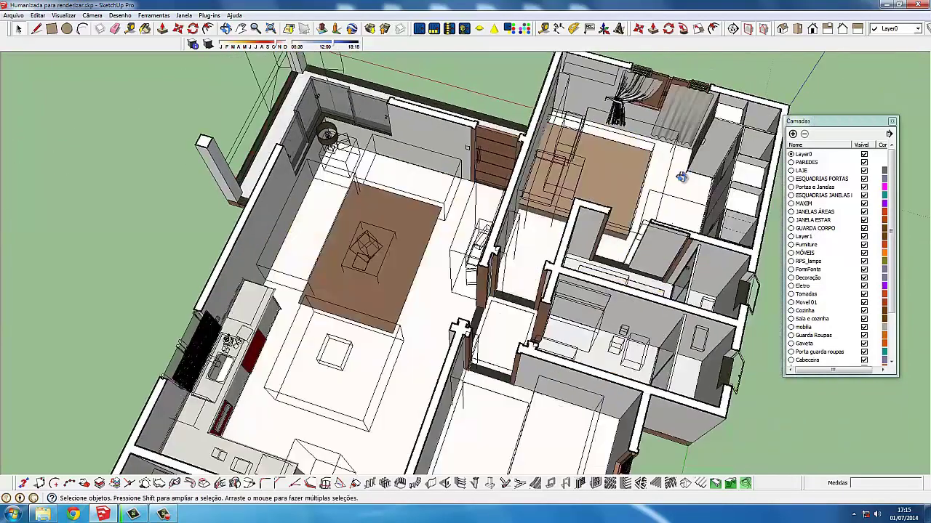
{"action": "middle_click_drag", "start_coordinate": [436, 214], "coordinate": [509, 218]}
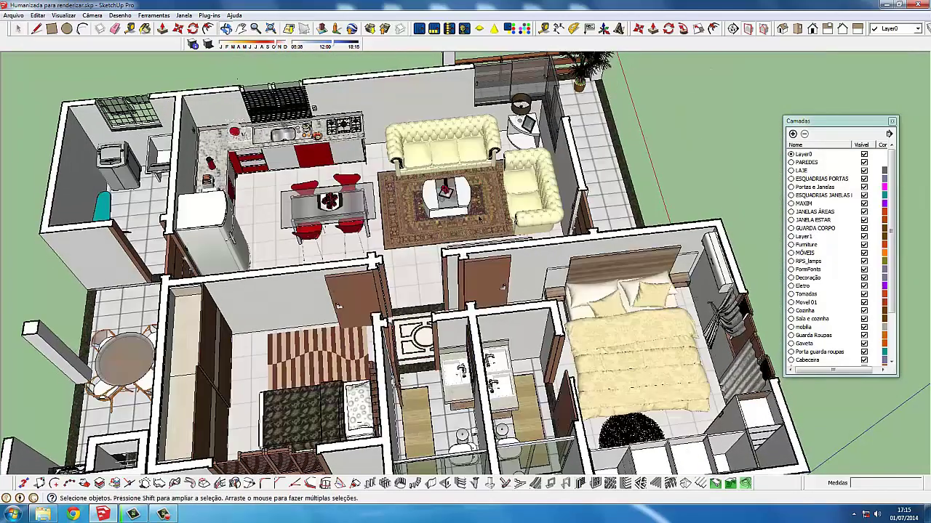
{"action": "mouse_move", "coordinate": [356, 231]}
{"action": "middle_mouse_down"}
{"action": "mouse_move", "coordinate": [458, 251]}
{"action": "mouse_move", "coordinate": [473, 264]}
{"action": "middle_mouse_up"}
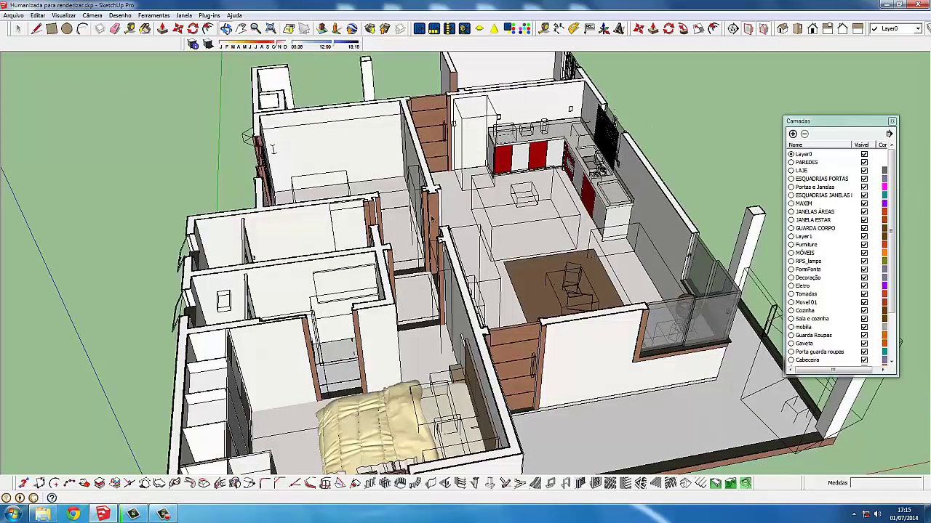
Zoom in and tilt slightly to frame the whole furnished house, including the living room and terrace
{"action": "scroll", "coordinate": [459, 260], "scroll_direction": "down", "scroll_amount": 5}
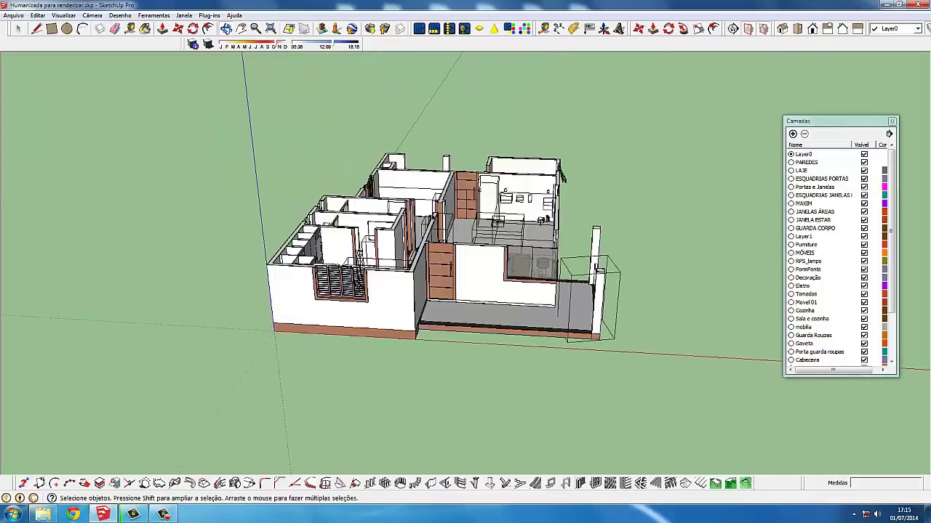
{"action": "mouse_move", "coordinate": [451, 255]}
{"action": "middle_mouse_down"}
{"action": "mouse_move", "coordinate": [460, 260]}
{"action": "mouse_move", "coordinate": [460, 123]}
{"action": "middle_mouse_up"}
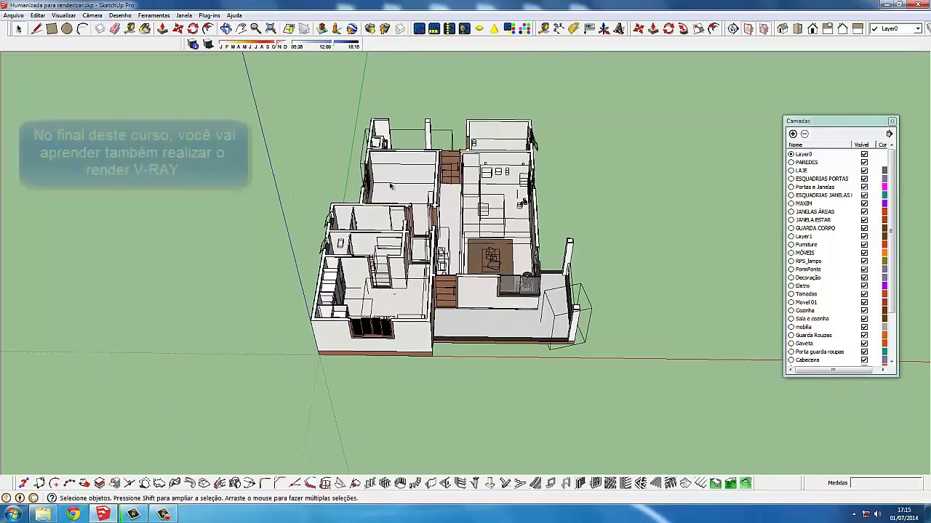
{"action": "scroll", "coordinate": [395, 188], "scroll_direction": "up", "scroll_amount": 2}
{"action": "scroll", "coordinate": [398, 195], "scroll_direction": "up", "scroll_amount": 2}
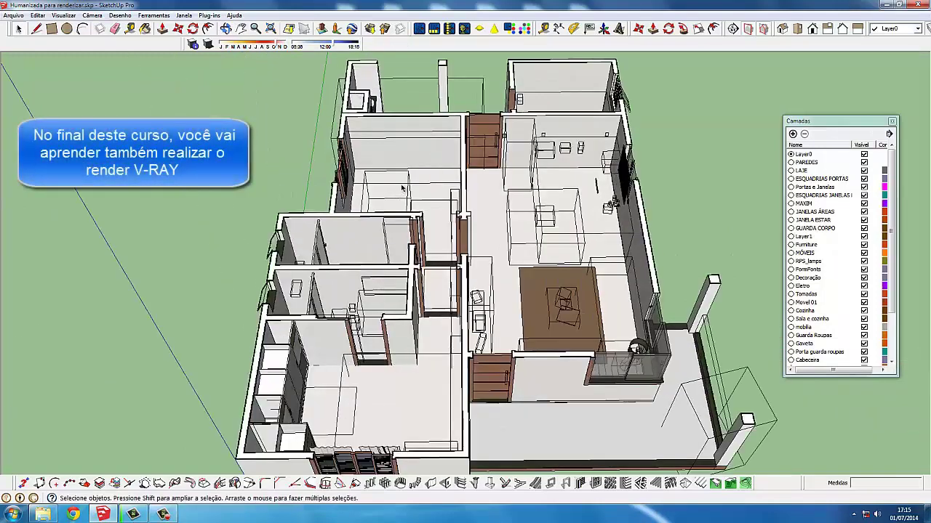
{"action": "scroll", "coordinate": [401, 188], "scroll_direction": "down", "scroll_amount": 3}
{"action": "middle_click_drag", "start_coordinate": [396, 185], "coordinate": [385, 178]}
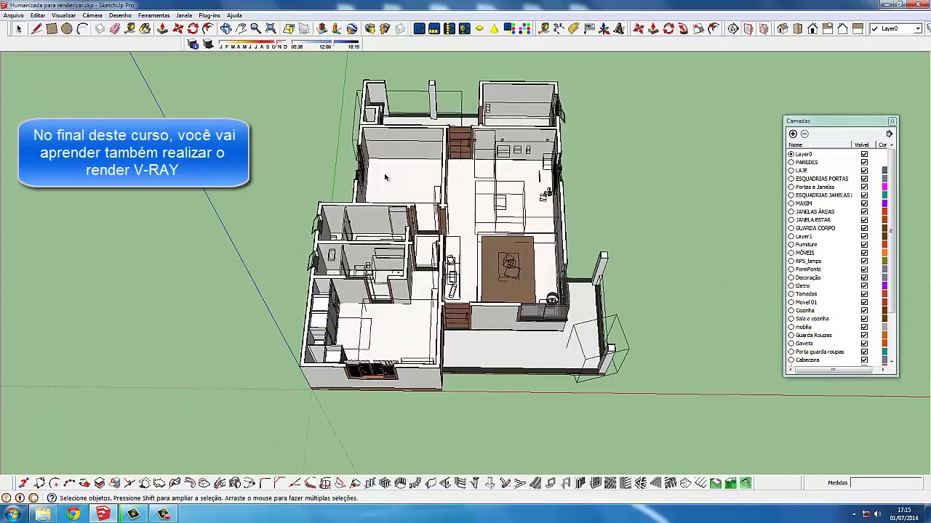
{"action": "scroll", "coordinate": [385, 175], "scroll_direction": "up", "scroll_amount": 2}
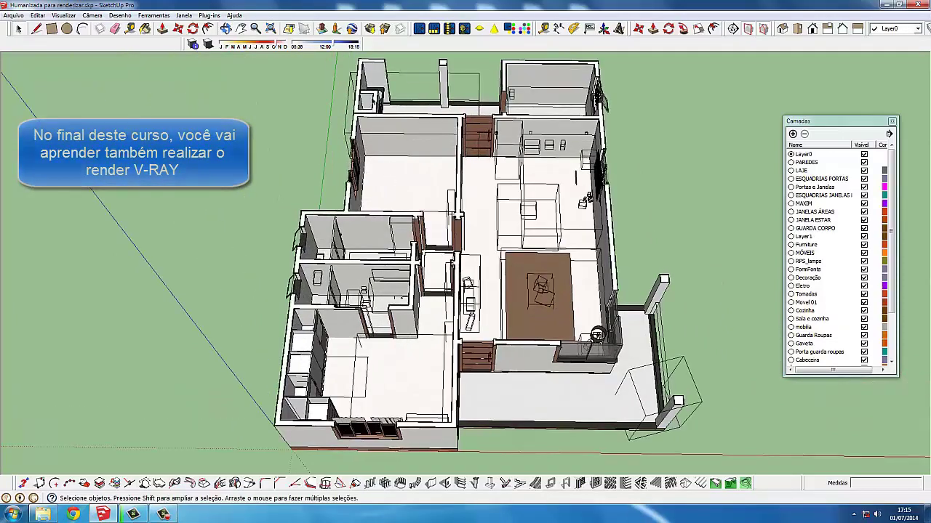
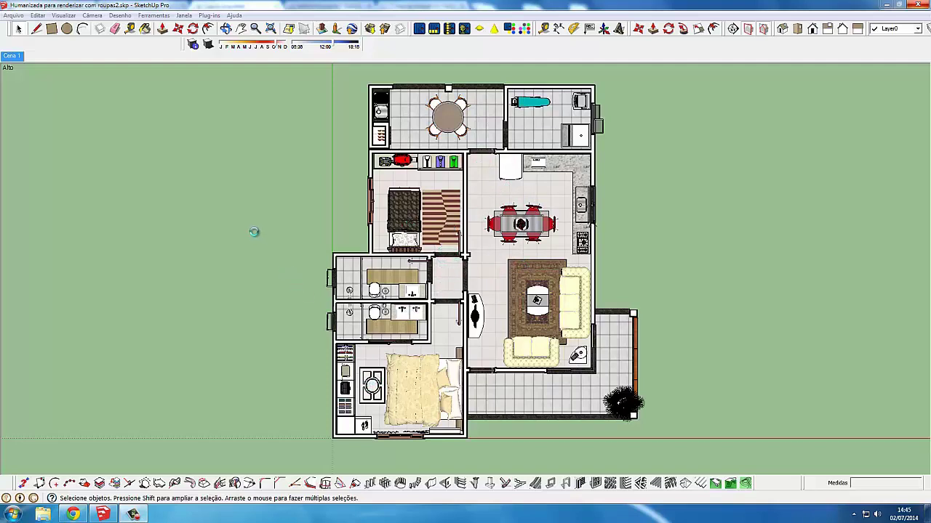
Start the Kerkythea export and accept the default export options
{"action": "left_click", "coordinate": [136, 515]}
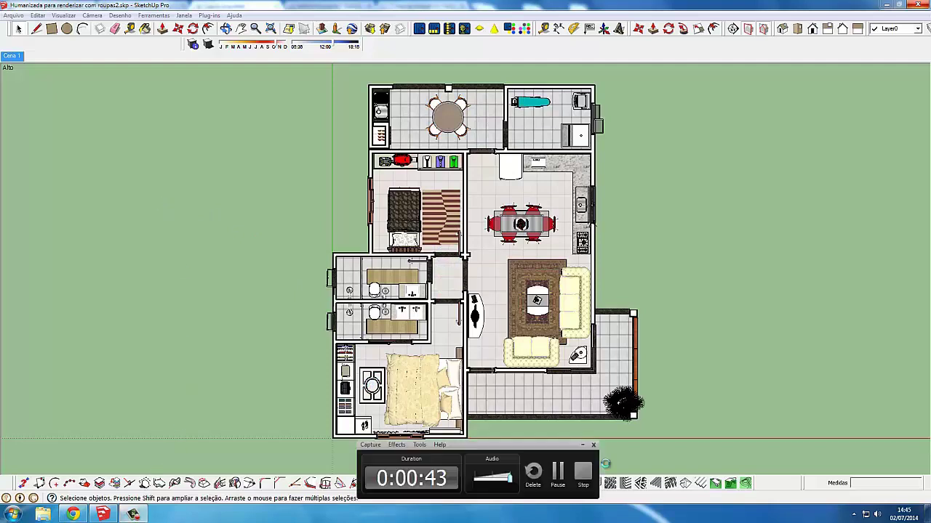
{"action": "left_click", "coordinate": [558, 473]}
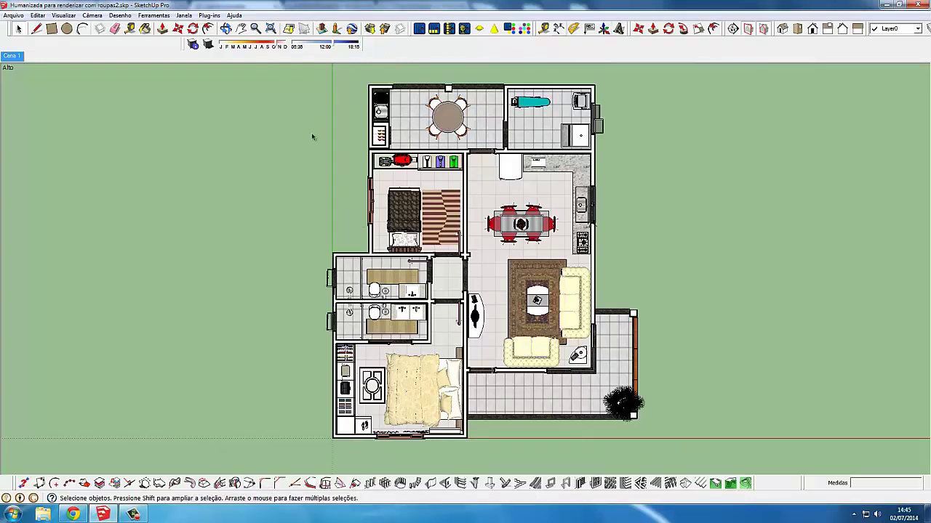
{"action": "left_click", "coordinate": [423, 29]}
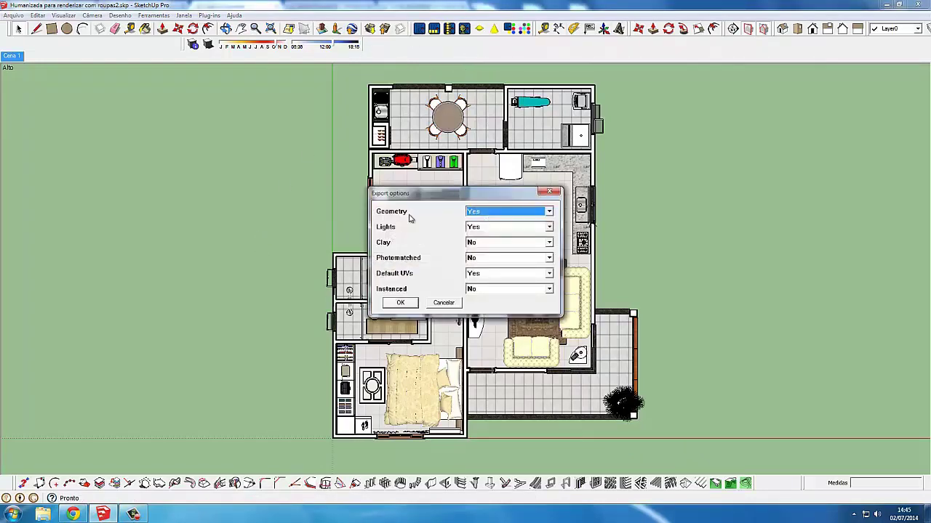
{"action": "left_click_drag", "start_coordinate": [414, 195], "coordinate": [422, 168]}
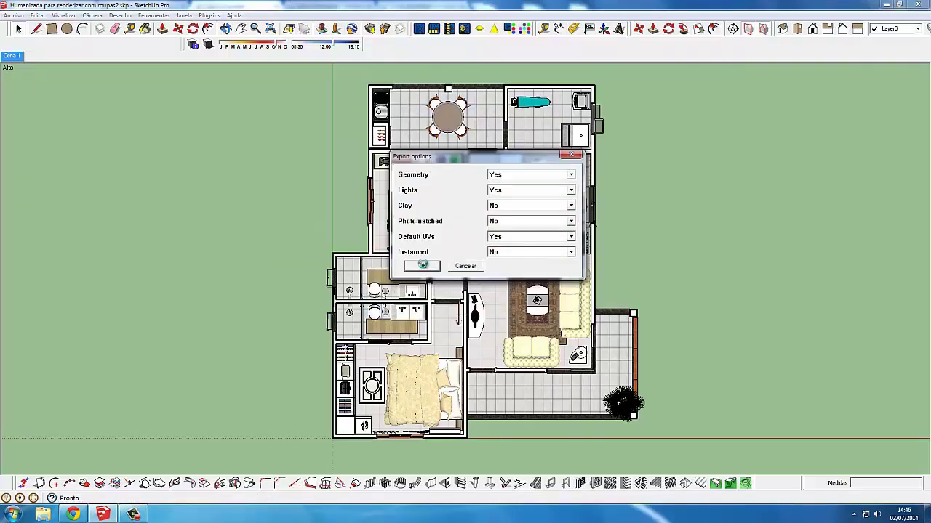
{"action": "left_click", "coordinate": [422, 267]}
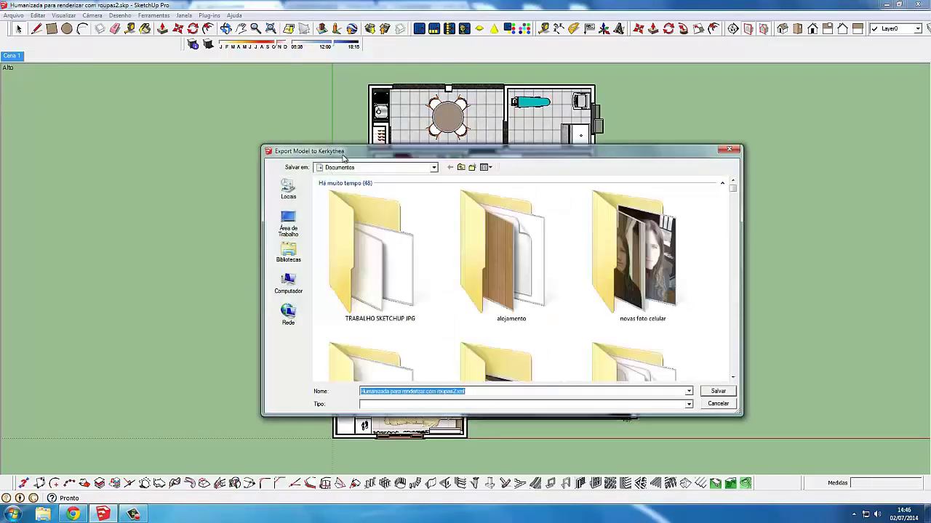
Save the export as Humanizada para renderizar com roupas2.xml in Área de Trabalho > Humanizadas
{"action": "left_click_drag", "start_coordinate": [343, 154], "coordinate": [317, 169]}
{"action": "left_click_drag", "start_coordinate": [397, 172], "coordinate": [385, 132]}
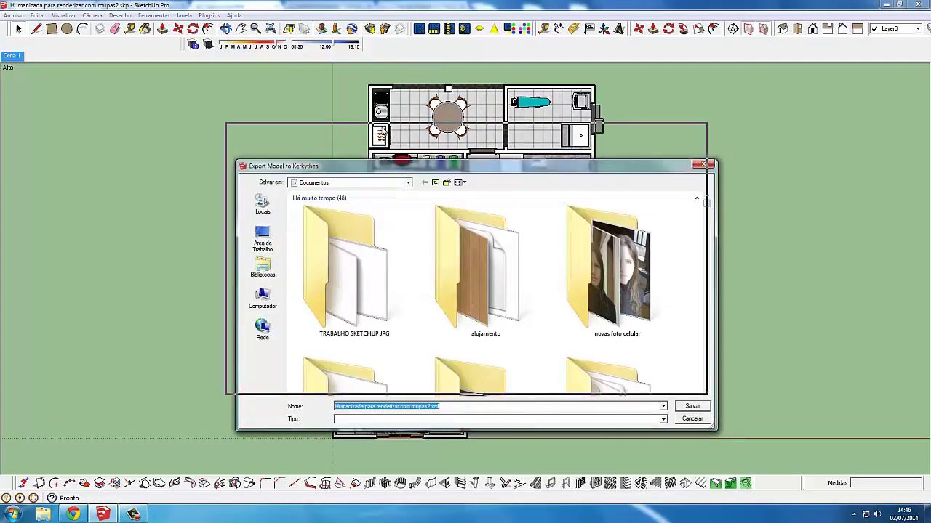
{"action": "left_click", "coordinate": [250, 200]}
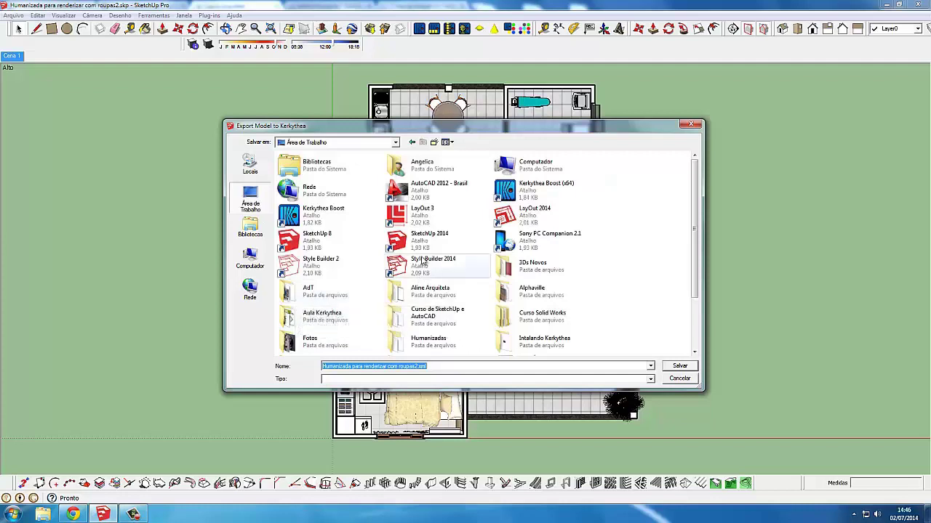
{"action": "scroll", "coordinate": [509, 276], "scroll_direction": "down", "scroll_amount": 2}
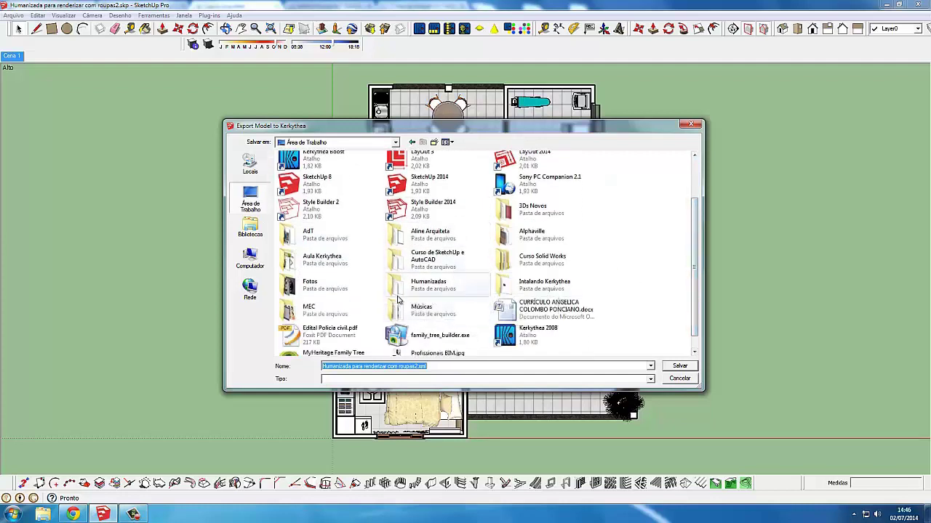
{"action": "double_click", "coordinate": [418, 285]}
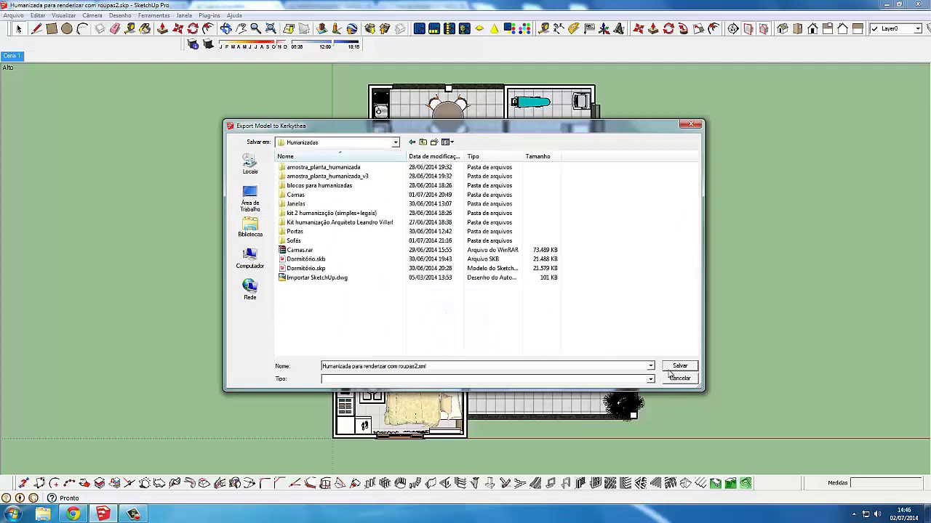
{"action": "left_click", "coordinate": [680, 367]}
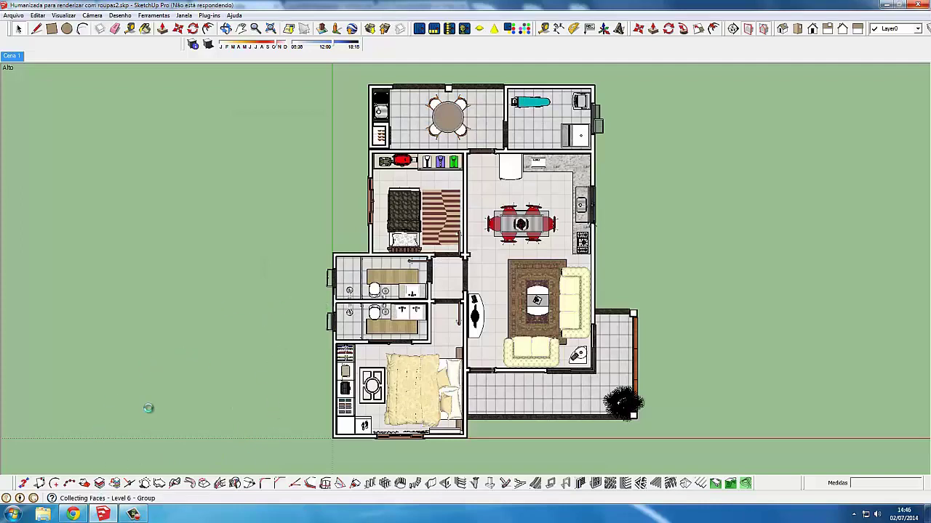
{"action": "left_click", "coordinate": [72, 514]}
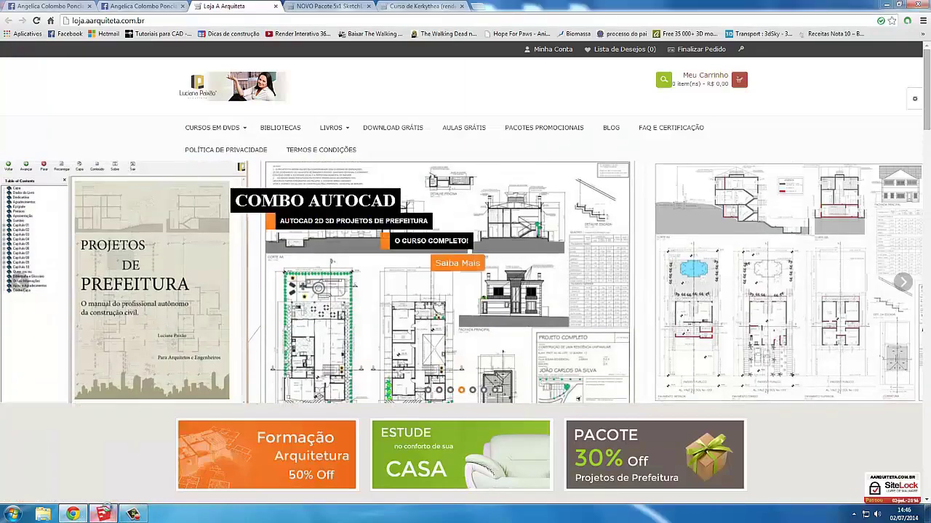
Return to Chrome and show the 'NOVO Pacote 5x1 SketchUp' course package tab
{"action": "left_click", "coordinate": [103, 514]}
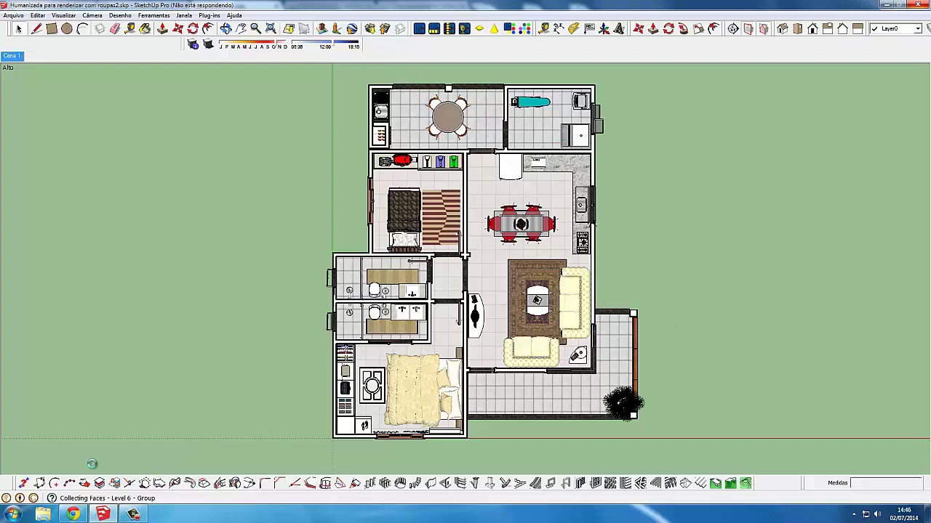
{"action": "left_click", "coordinate": [72, 514]}
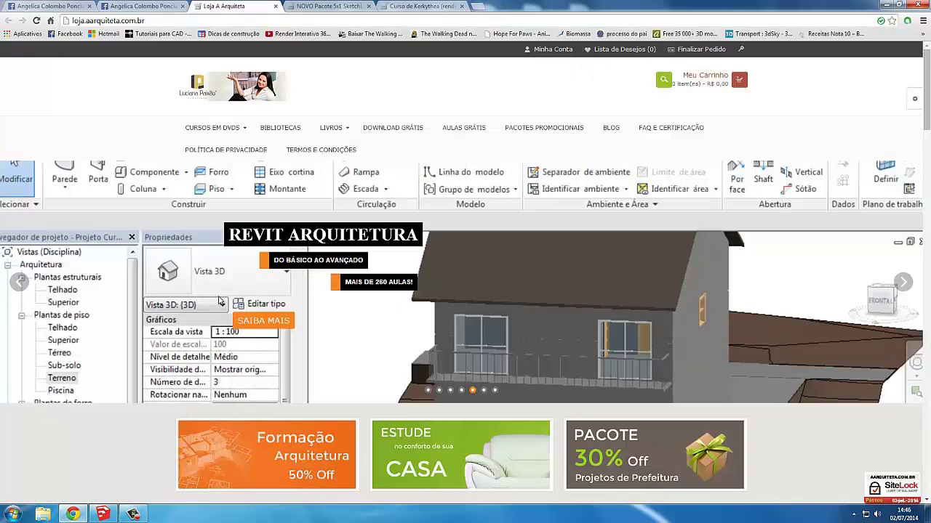
{"action": "left_click", "coordinate": [346, 6]}
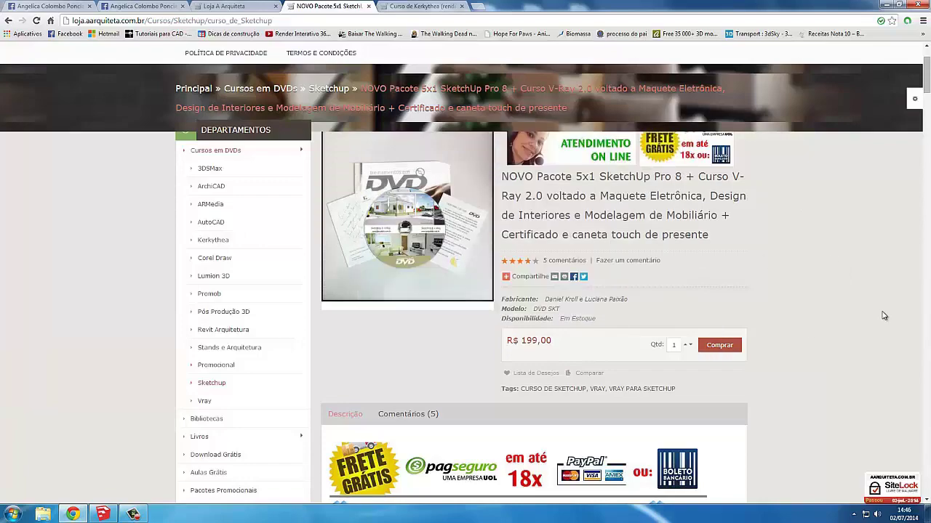
Scroll through the course description's kitchen, living room, bedroom, V-Ray and Photoshop modules
{"action": "scroll", "coordinate": [814, 316], "scroll_direction": "down", "scroll_amount": 2}
{"action": "scroll", "coordinate": [815, 319], "scroll_direction": "down", "scroll_amount": 3}
{"action": "scroll", "coordinate": [813, 326], "scroll_direction": "down", "scroll_amount": 3}
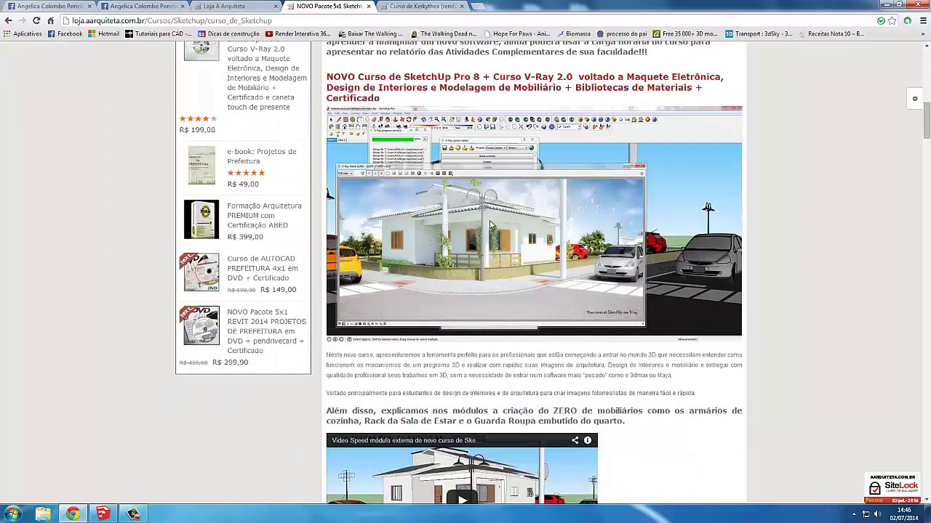
{"action": "scroll", "coordinate": [752, 260], "scroll_direction": "down", "scroll_amount": 3}
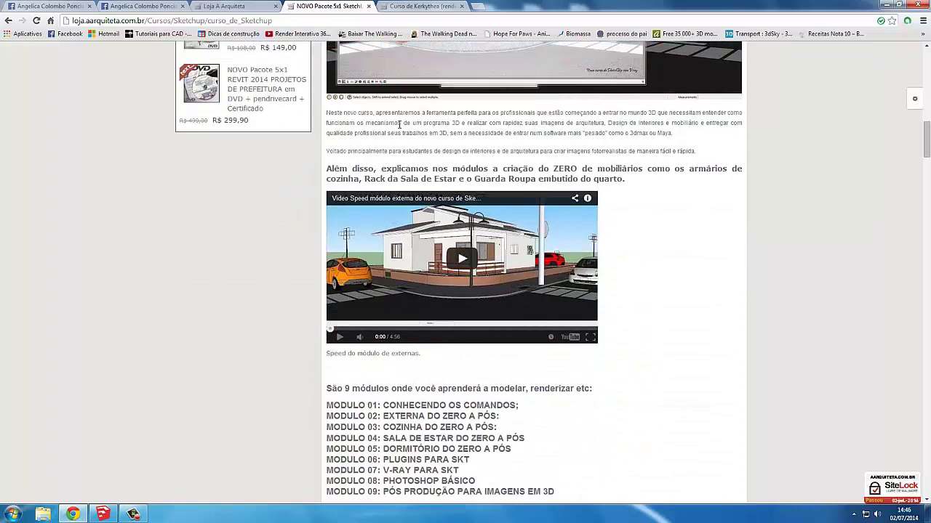
{"action": "scroll", "coordinate": [743, 266], "scroll_direction": "down", "scroll_amount": 2}
{"action": "scroll", "coordinate": [743, 266], "scroll_direction": "down", "scroll_amount": 4}
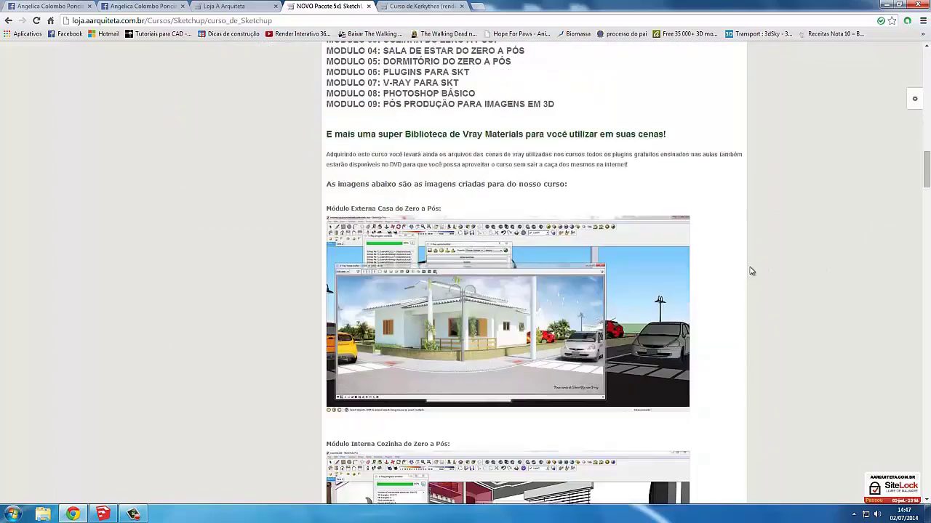
{"action": "scroll", "coordinate": [586, 260], "scroll_direction": "down", "scroll_amount": 2}
{"action": "scroll", "coordinate": [623, 192], "scroll_direction": "down", "scroll_amount": 1}
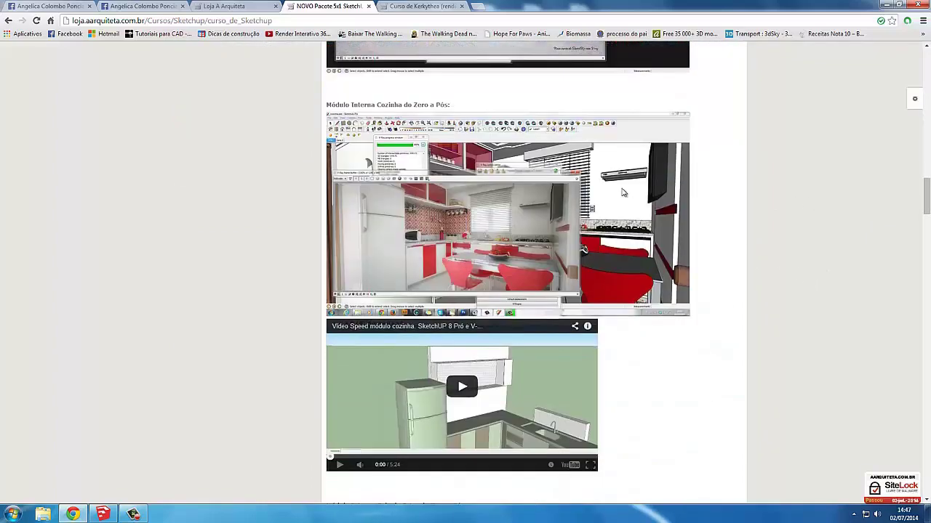
{"action": "scroll", "coordinate": [787, 143], "scroll_direction": "up", "scroll_amount": 2}
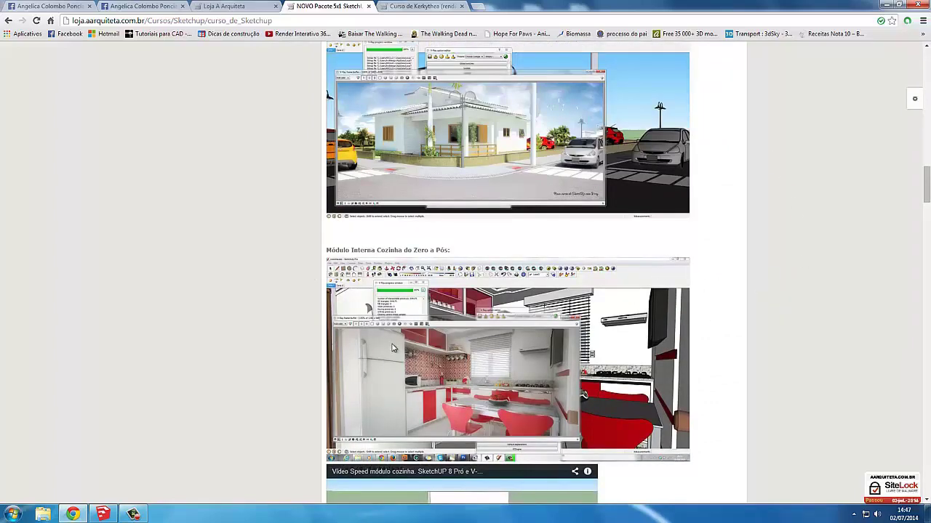
{"action": "scroll", "coordinate": [392, 348], "scroll_direction": "down", "scroll_amount": 2}
{"action": "scroll", "coordinate": [775, 218], "scroll_direction": "down", "scroll_amount": 3}
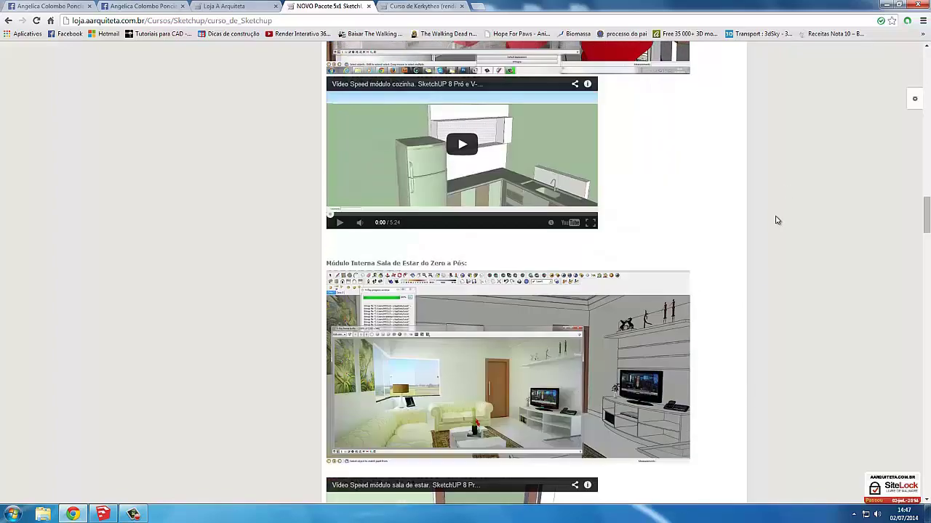
{"action": "scroll", "coordinate": [775, 218], "scroll_direction": "down", "scroll_amount": 2}
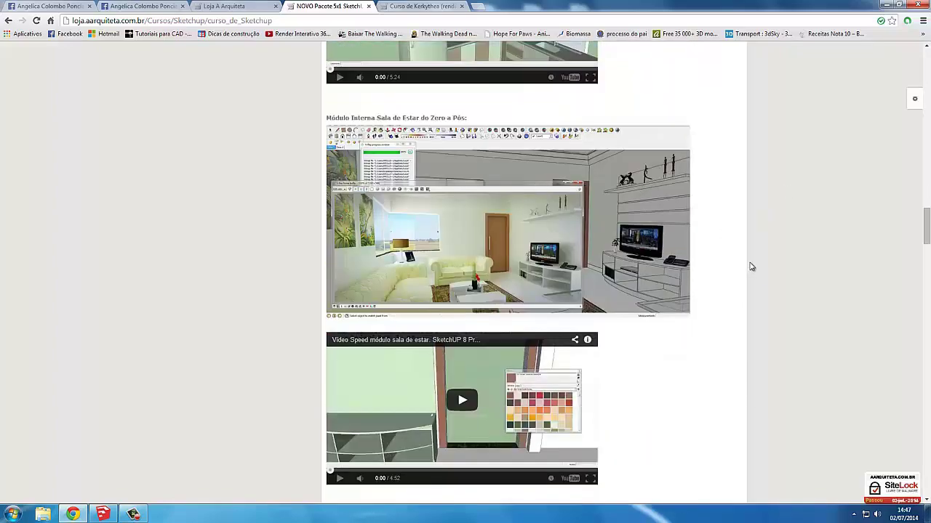
{"action": "scroll", "coordinate": [750, 266], "scroll_direction": "down", "scroll_amount": 3}
{"action": "scroll", "coordinate": [727, 240], "scroll_direction": "down", "scroll_amount": 3}
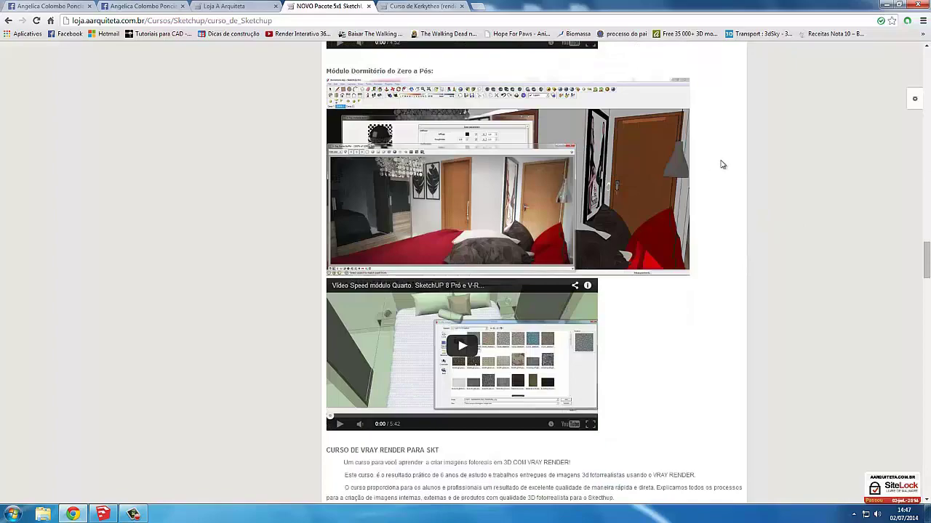
{"action": "scroll", "coordinate": [705, 218], "scroll_direction": "down", "scroll_amount": 3}
{"action": "scroll", "coordinate": [706, 213], "scroll_direction": "down", "scroll_amount": 2}
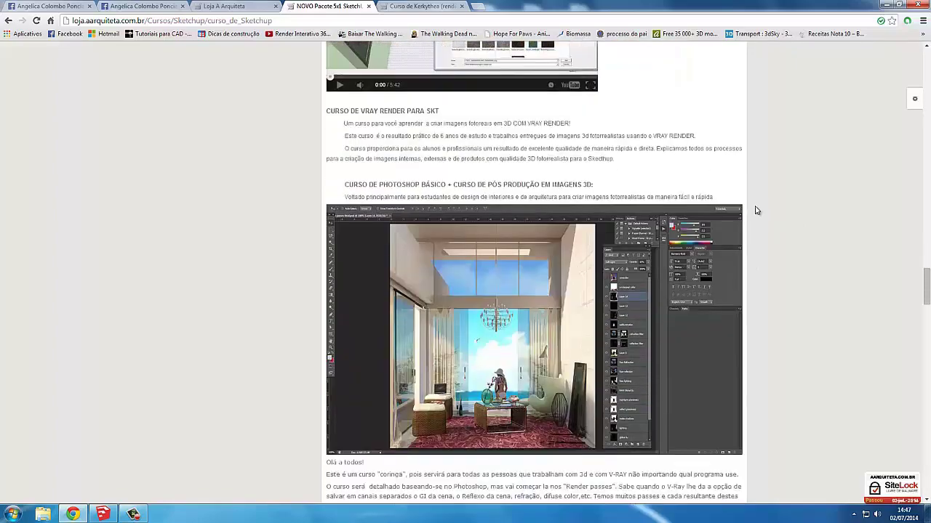
{"action": "scroll", "coordinate": [754, 216], "scroll_direction": "up", "scroll_amount": 3}
{"action": "scroll", "coordinate": [749, 218], "scroll_direction": "up", "scroll_amount": 3}
{"action": "scroll", "coordinate": [749, 218], "scroll_direction": "up", "scroll_amount": 3}
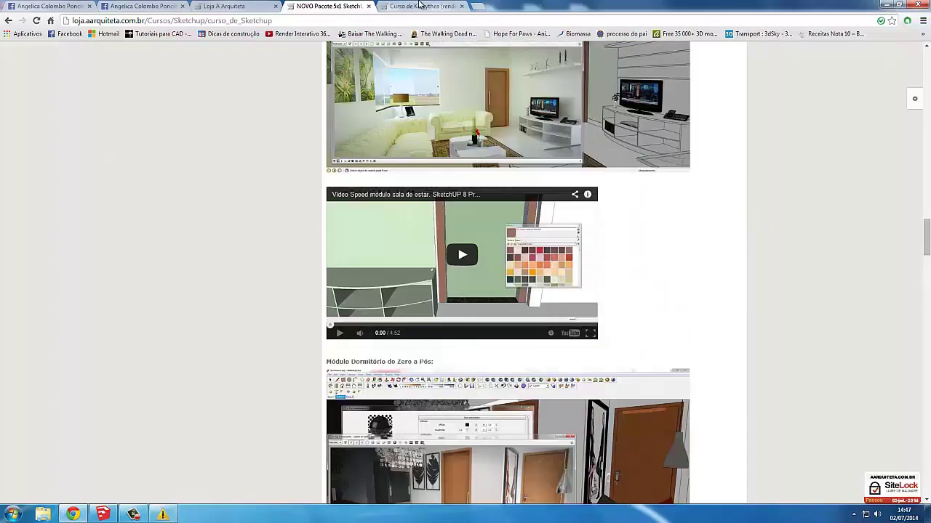
Switch to the Kerkythea course tab and browse its render gallery, lesson list and IES lesson
{"action": "key", "text": "ctrl+Tab"}
{"action": "scroll", "coordinate": [838, 333], "scroll_direction": "down", "scroll_amount": 2}
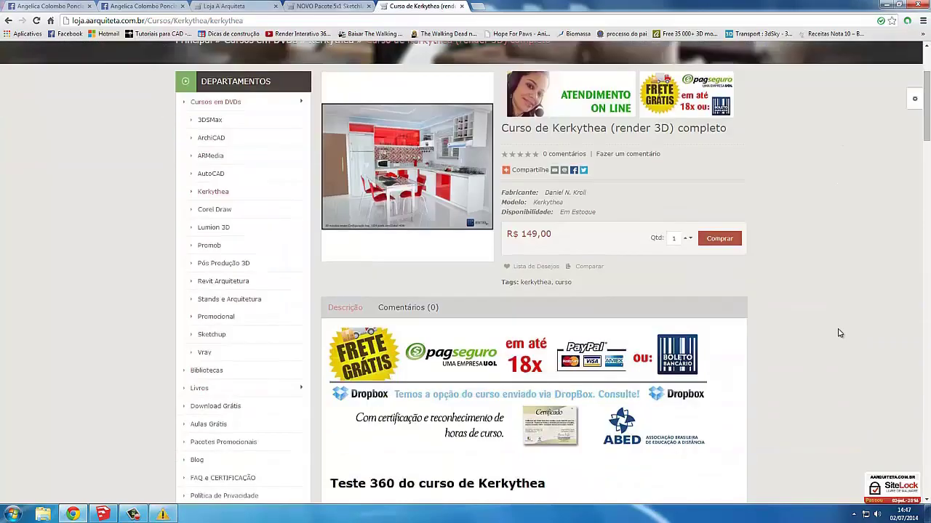
{"action": "scroll", "coordinate": [839, 332], "scroll_direction": "down", "scroll_amount": 2}
{"action": "scroll", "coordinate": [754, 185], "scroll_direction": "up", "scroll_amount": 2}
{"action": "scroll", "coordinate": [752, 131], "scroll_direction": "down", "scroll_amount": 1}
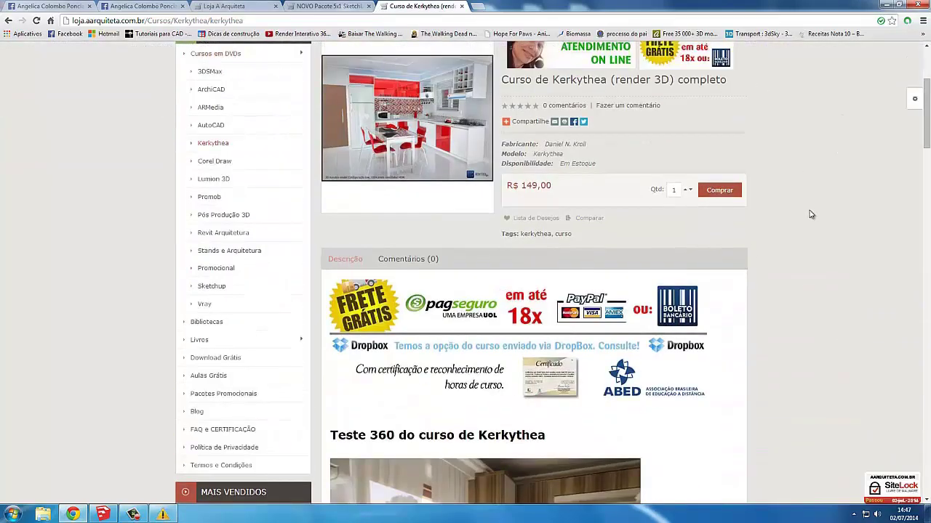
{"action": "scroll", "coordinate": [812, 214], "scroll_direction": "down", "scroll_amount": 3}
{"action": "scroll", "coordinate": [812, 215], "scroll_direction": "down", "scroll_amount": 4}
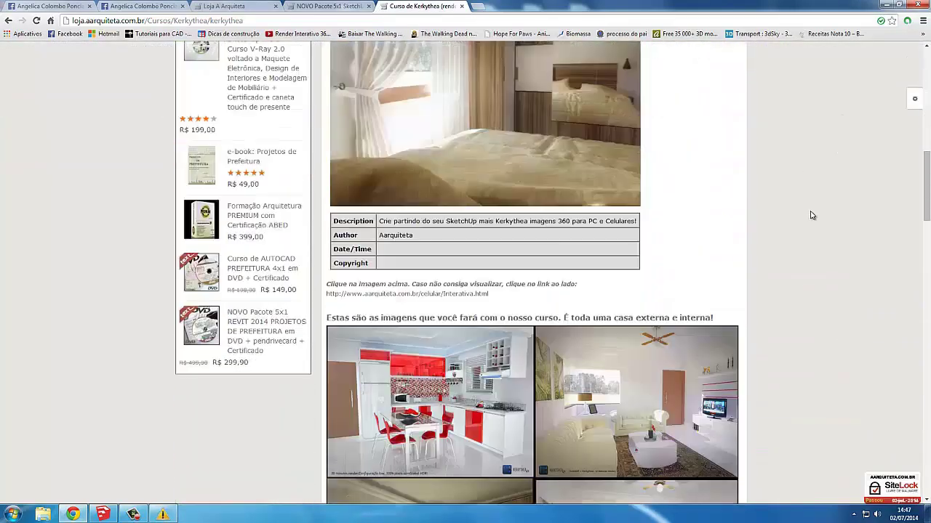
{"action": "scroll", "coordinate": [701, 313], "scroll_direction": "down", "scroll_amount": 2}
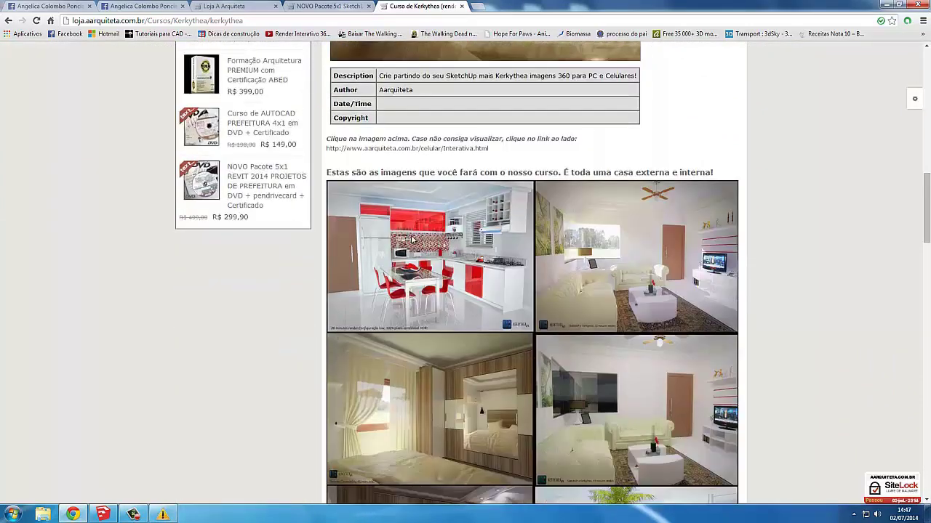
{"action": "scroll", "coordinate": [627, 238], "scroll_direction": "down", "scroll_amount": 1}
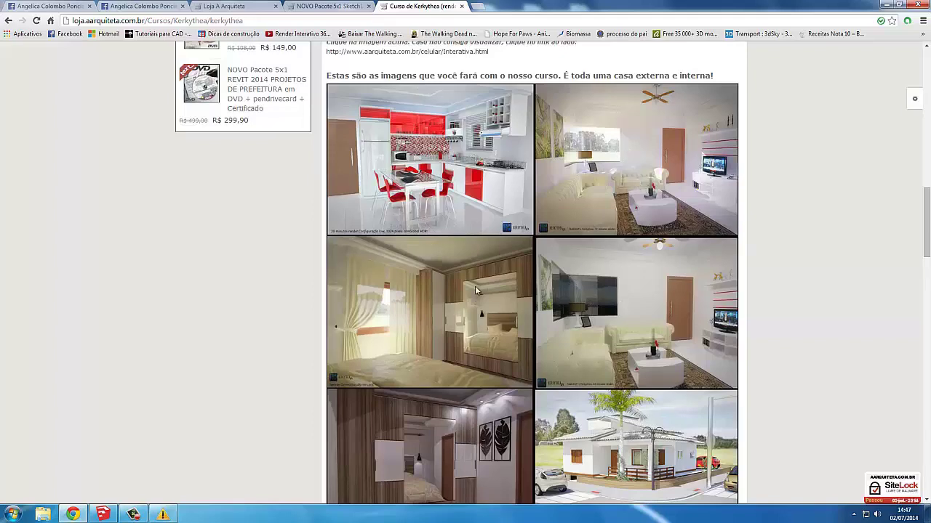
{"action": "scroll", "coordinate": [475, 287], "scroll_direction": "down", "scroll_amount": 1}
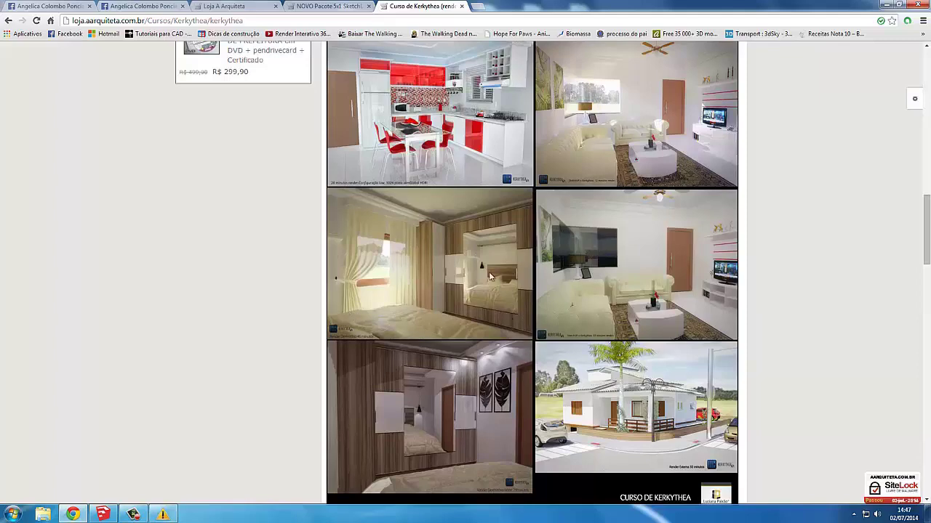
{"action": "scroll", "coordinate": [630, 282], "scroll_direction": "down", "scroll_amount": 1}
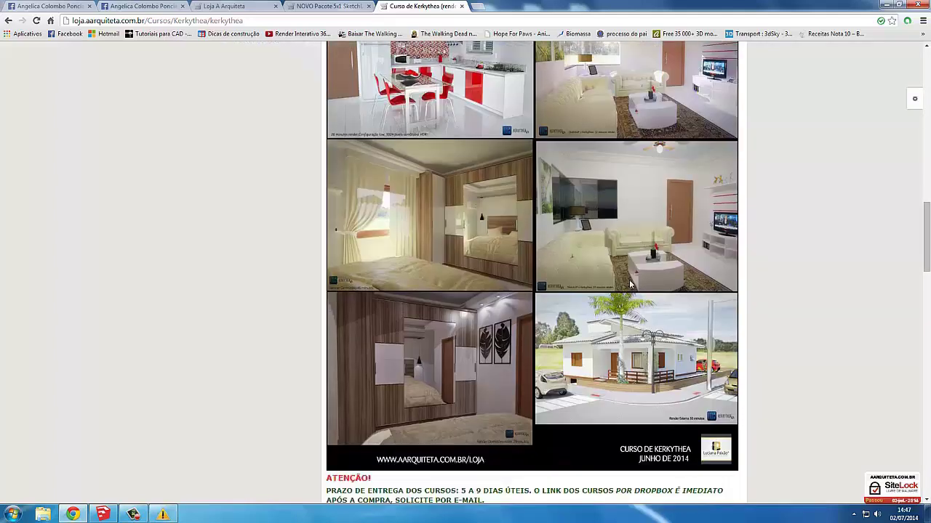
{"action": "scroll", "coordinate": [632, 269], "scroll_direction": "down", "scroll_amount": 1}
{"action": "scroll", "coordinate": [253, 344], "scroll_direction": "down", "scroll_amount": 2}
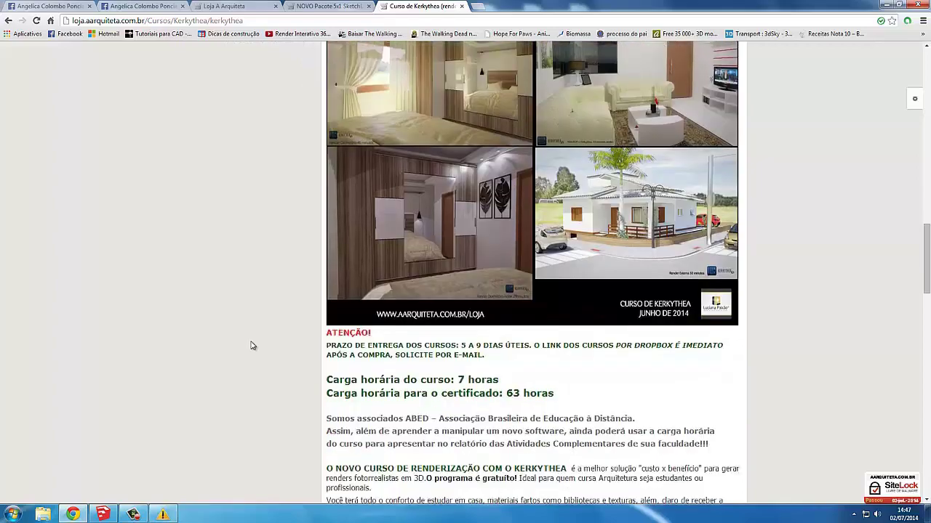
{"action": "scroll", "coordinate": [252, 345], "scroll_direction": "down", "scroll_amount": 2}
{"action": "scroll", "coordinate": [251, 344], "scroll_direction": "down", "scroll_amount": 3}
{"action": "scroll", "coordinate": [473, 276], "scroll_direction": "down", "scroll_amount": 3}
{"action": "scroll", "coordinate": [322, 301], "scroll_direction": "down", "scroll_amount": 3}
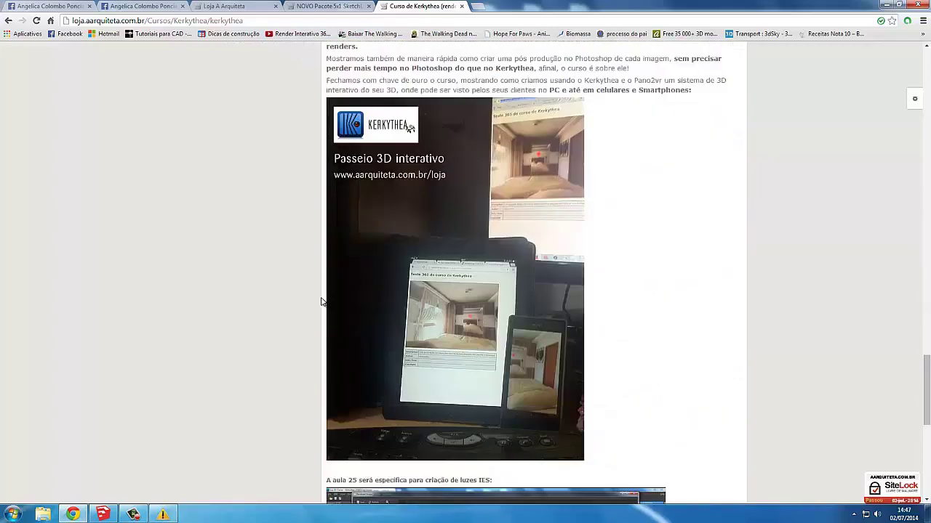
{"action": "scroll", "coordinate": [319, 301], "scroll_direction": "down", "scroll_amount": 3}
{"action": "scroll", "coordinate": [316, 296], "scroll_direction": "down", "scroll_amount": 3}
Scroll back up to the Teste 360 panorama preview
{"action": "scroll", "coordinate": [318, 255], "scroll_direction": "up", "scroll_amount": 2}
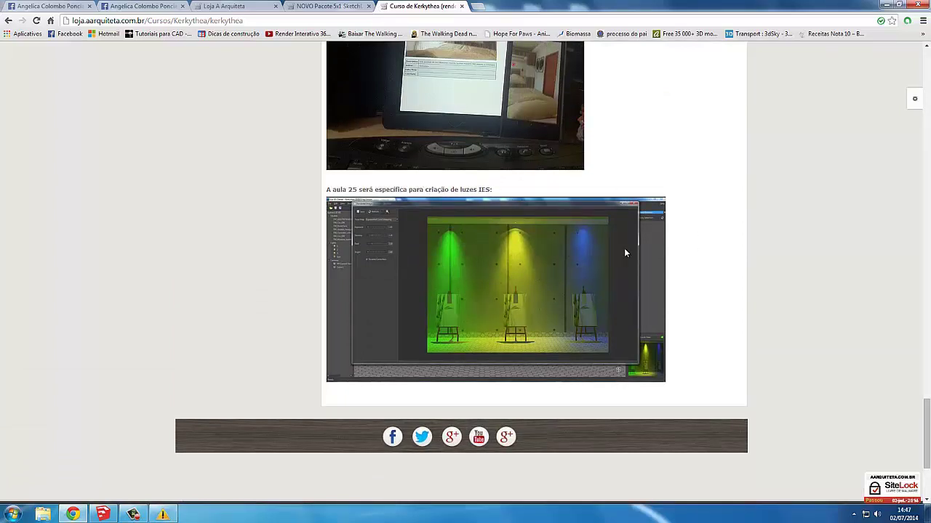
{"action": "scroll", "coordinate": [725, 249], "scroll_direction": "up", "scroll_amount": 1}
{"action": "scroll", "coordinate": [720, 245], "scroll_direction": "up", "scroll_amount": 4}
{"action": "scroll", "coordinate": [698, 247], "scroll_direction": "up", "scroll_amount": 2}
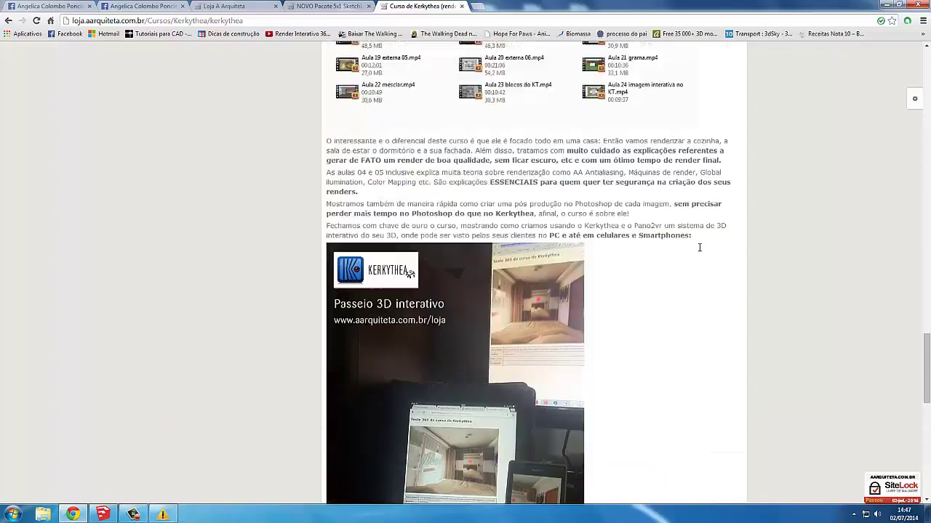
{"action": "scroll", "coordinate": [699, 252], "scroll_direction": "up", "scroll_amount": 4}
{"action": "scroll", "coordinate": [699, 252], "scroll_direction": "up", "scroll_amount": 3}
{"action": "scroll", "coordinate": [701, 255], "scroll_direction": "up", "scroll_amount": 3}
{"action": "scroll", "coordinate": [792, 233], "scroll_direction": "up", "scroll_amount": 2}
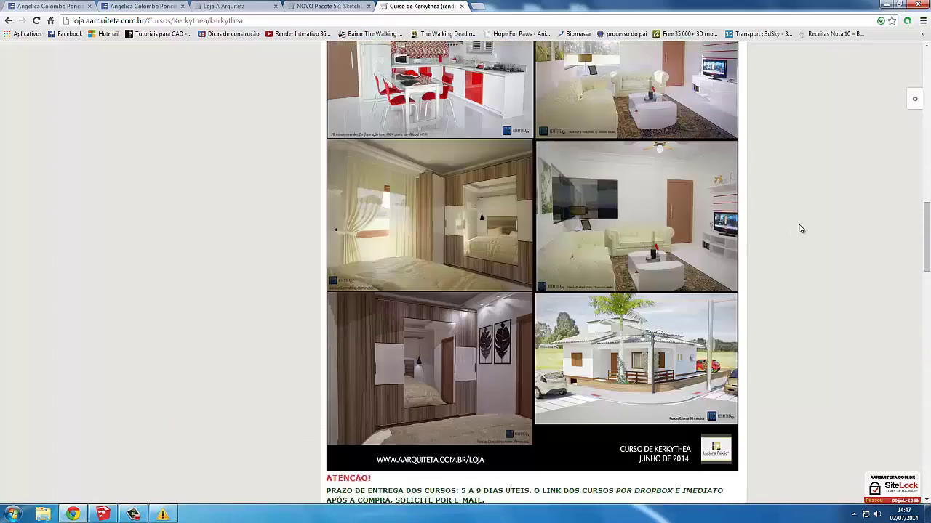
{"action": "scroll", "coordinate": [799, 230], "scroll_direction": "up", "scroll_amount": 1}
{"action": "scroll", "coordinate": [800, 230], "scroll_direction": "up", "scroll_amount": 3}
{"action": "scroll", "coordinate": [800, 229], "scroll_direction": "up", "scroll_amount": 2}
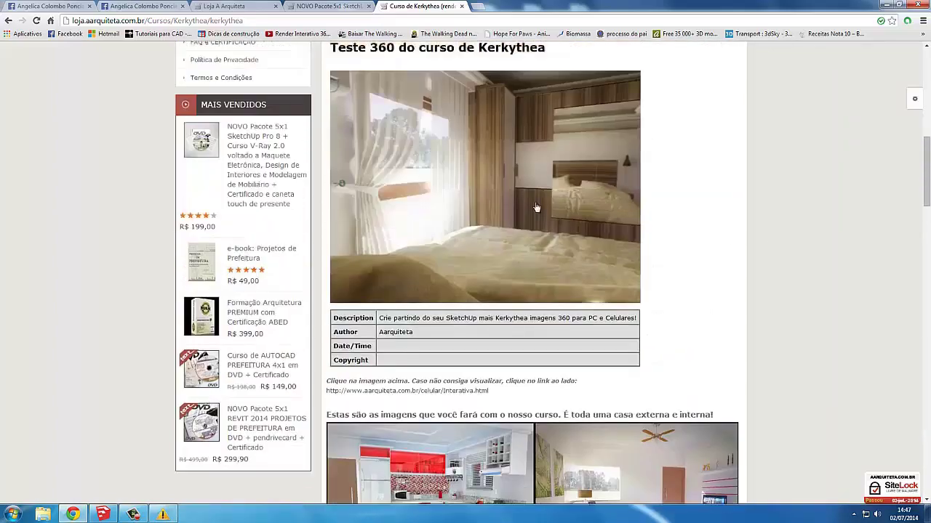
{"action": "scroll", "coordinate": [709, 172], "scroll_direction": "up", "scroll_amount": 1}
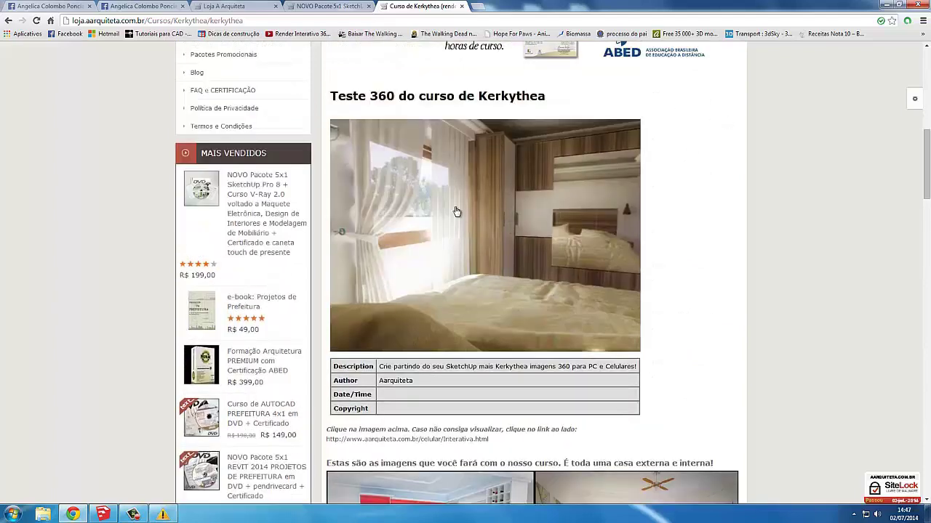
Open the Teste 360 panorama as interactiva.html and look around the bedroom toward the door
{"action": "left_click", "coordinate": [345, 222]}
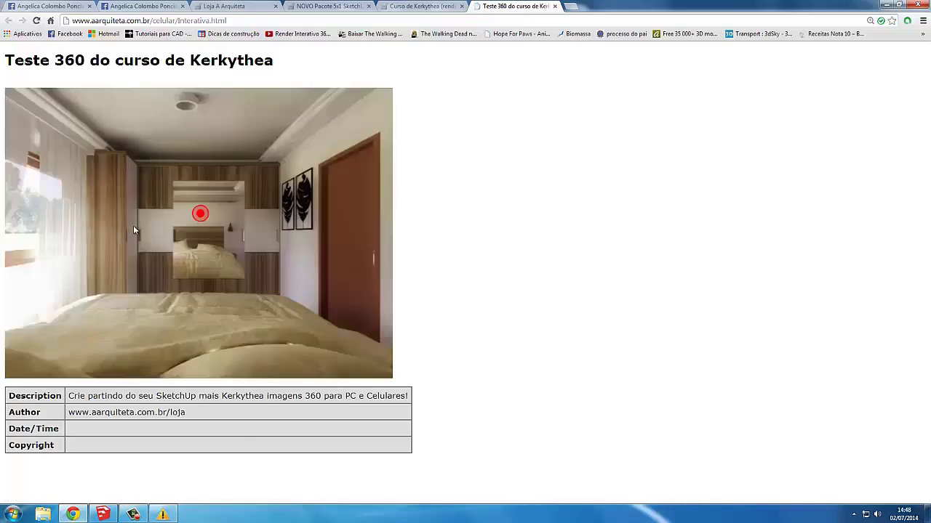
{"action": "mouse_move", "coordinate": [133, 230]}
{"action": "left_mouse_down"}
{"action": "mouse_move", "coordinate": [156, 234]}
{"action": "mouse_move", "coordinate": [180, 255]}
{"action": "left_mouse_up"}
{"action": "mouse_move", "coordinate": [193, 276]}
{"action": "left_mouse_down"}
{"action": "mouse_move", "coordinate": [317, 214]}
{"action": "mouse_move", "coordinate": [190, 323]}
{"action": "mouse_move", "coordinate": [289, 175]}
{"action": "mouse_move", "coordinate": [239, 201]}
{"action": "mouse_move", "coordinate": [305, 223]}
{"action": "mouse_move", "coordinate": [357, 224]}
{"action": "mouse_move", "coordinate": [149, 179]}
{"action": "mouse_move", "coordinate": [251, 181]}
{"action": "mouse_move", "coordinate": [291, 142]}
{"action": "mouse_move", "coordinate": [245, 260]}
{"action": "mouse_move", "coordinate": [293, 220]}
{"action": "mouse_move", "coordinate": [175, 289]}
{"action": "mouse_move", "coordinate": [296, 179]}
{"action": "mouse_move", "coordinate": [245, 212]}
{"action": "mouse_move", "coordinate": [241, 160]}
{"action": "mouse_move", "coordinate": [240, 289]}
{"action": "mouse_move", "coordinate": [191, 231]}
{"action": "mouse_move", "coordinate": [20, 117]}
{"action": "mouse_move", "coordinate": [175, 226]}
{"action": "mouse_move", "coordinate": [78, 250]}
{"action": "mouse_move", "coordinate": [163, 184]}
{"action": "mouse_move", "coordinate": [231, 246]}
{"action": "mouse_move", "coordinate": [177, 228]}
{"action": "mouse_move", "coordinate": [179, 291]}
{"action": "mouse_move", "coordinate": [235, 222]}
{"action": "mouse_move", "coordinate": [226, 210]}
{"action": "mouse_move", "coordinate": [219, 242]}
{"action": "mouse_move", "coordinate": [256, 183]}
{"action": "mouse_move", "coordinate": [224, 242]}
{"action": "mouse_move", "coordinate": [252, 240]}
{"action": "mouse_move", "coordinate": [231, 282]}
{"action": "mouse_move", "coordinate": [326, 142]}
{"action": "mouse_move", "coordinate": [143, 345]}
{"action": "mouse_move", "coordinate": [169, 302]}
{"action": "left_mouse_up"}
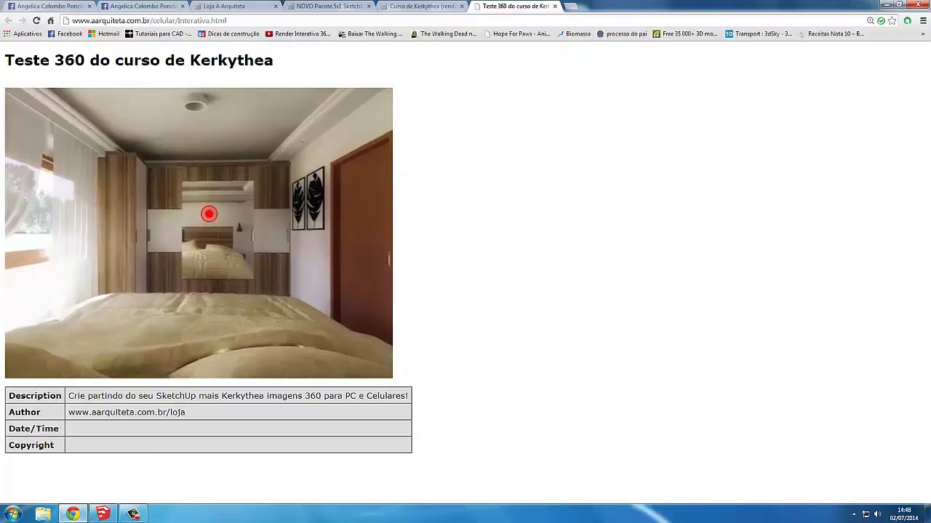
{"action": "left_click", "coordinate": [102, 514]}
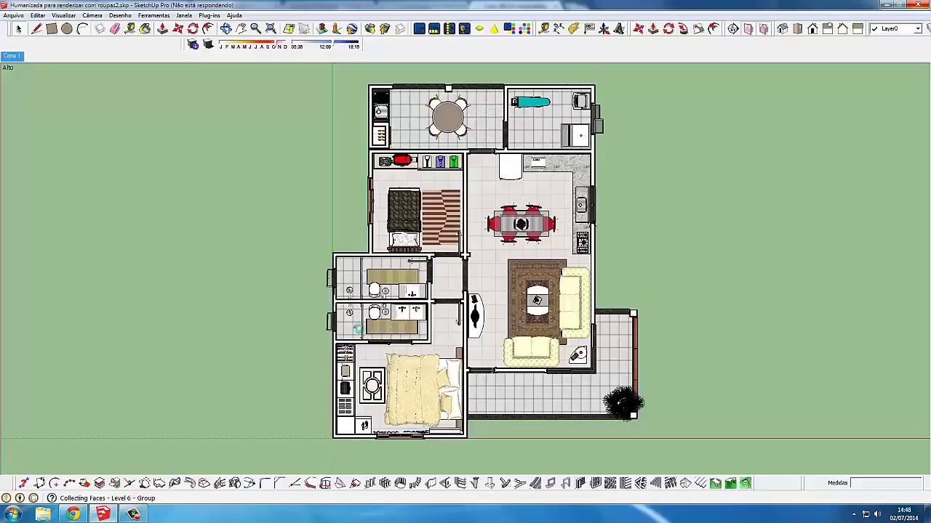
{"action": "left_click", "coordinate": [74, 514]}
Look over the Loja A Arquiteta store tab and the Facebook community and profile tabs
{"action": "left_click", "coordinate": [237, 6]}
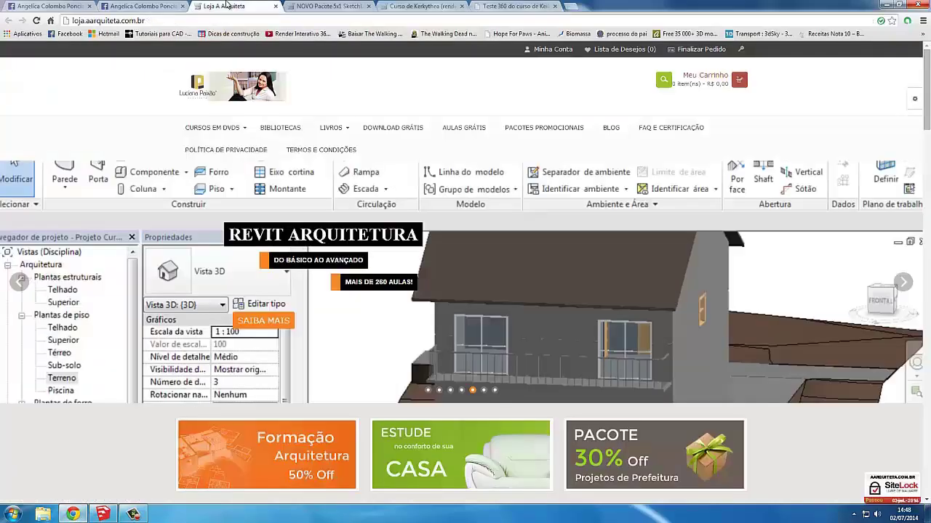
{"action": "left_click", "coordinate": [145, 6]}
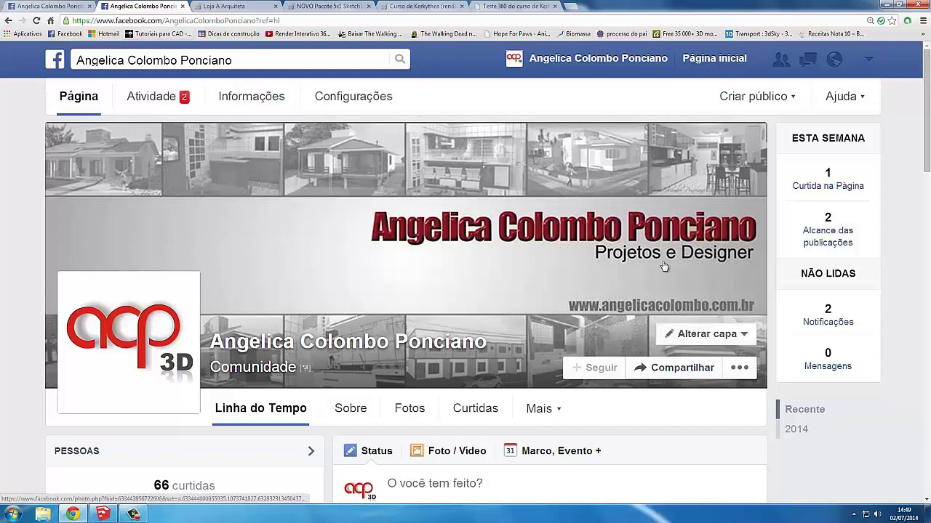
{"action": "left_click", "coordinate": [64, 5]}
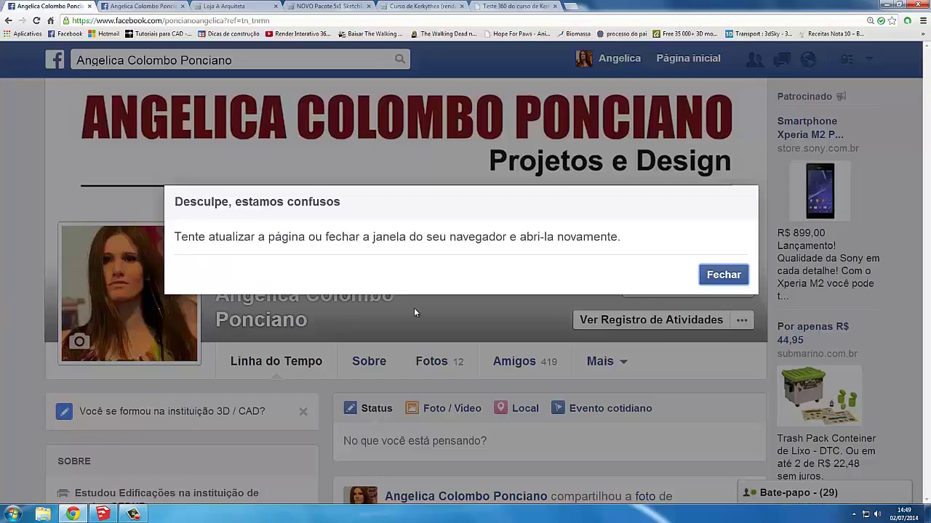
Dismiss the 'Desculpe, estamos confusos' Facebook error and go back to the SketchUp window
{"action": "left_click", "coordinate": [723, 275]}
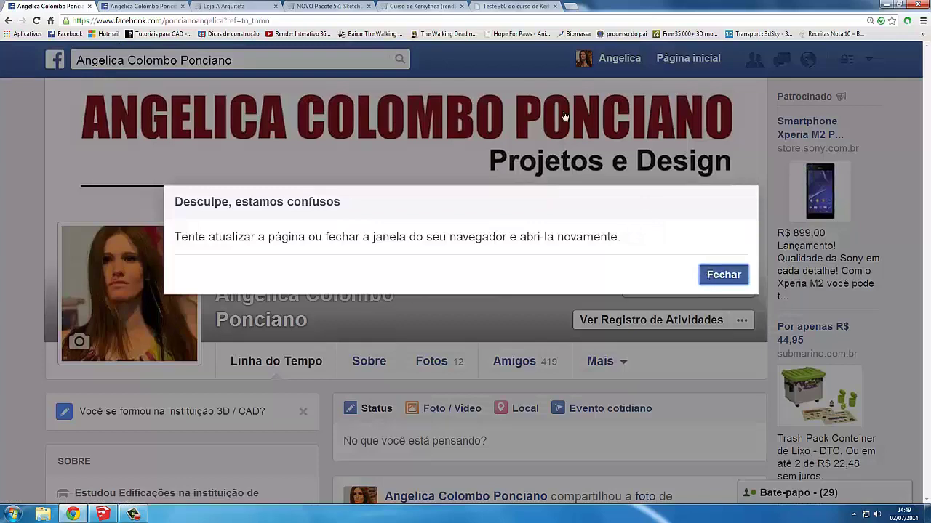
{"action": "left_click", "coordinate": [704, 275]}
{"action": "left_click", "coordinate": [148, 5]}
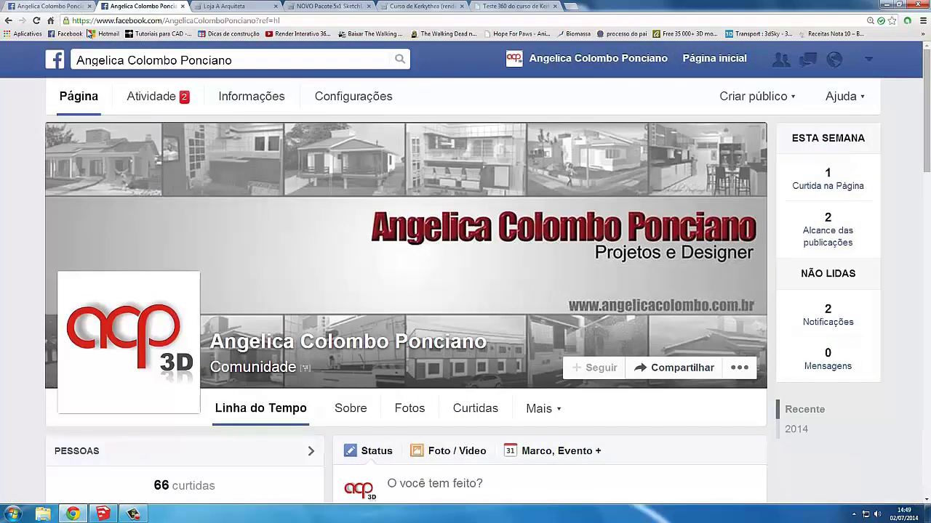
{"action": "left_click", "coordinate": [48, 6]}
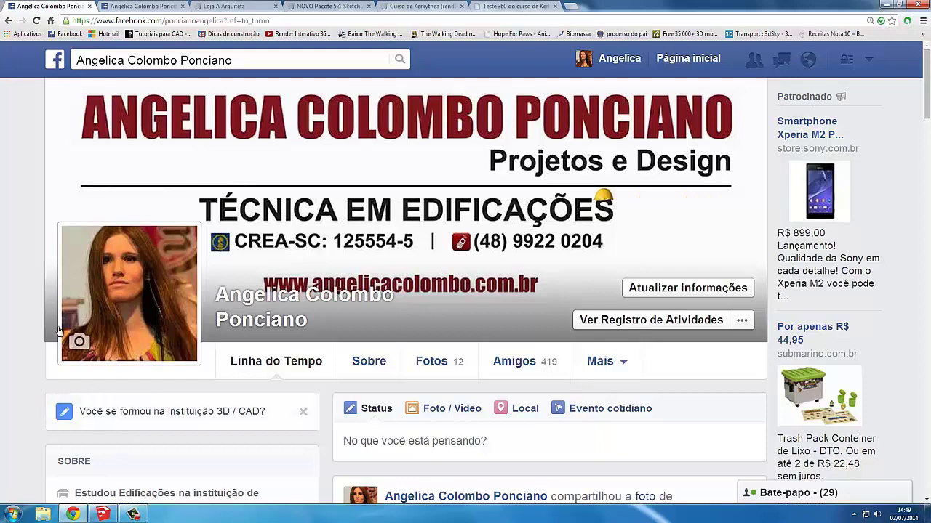
{"action": "mouse_move", "coordinate": [128, 293]}
{"action": "left_click", "coordinate": [102, 515]}
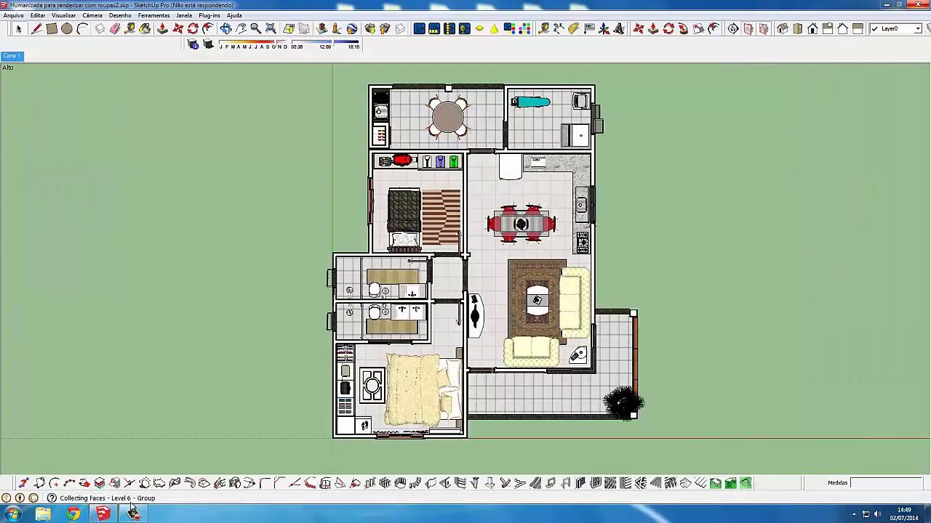
Decline opening the export, then launch Kerkythea Boost by searching 'kerk' in the Start menu
{"action": "left_click", "coordinate": [133, 514]}
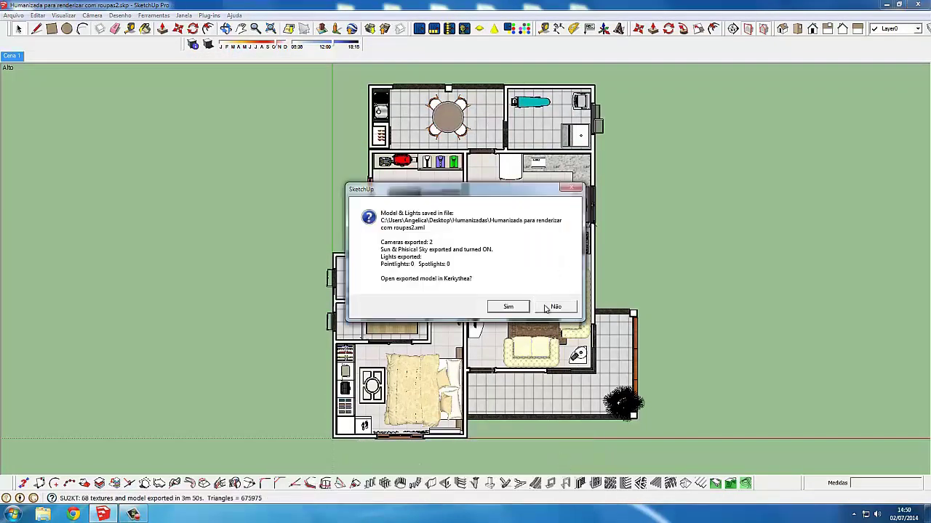
{"action": "left_click", "coordinate": [555, 307]}
{"action": "left_click", "coordinate": [3, 517]}
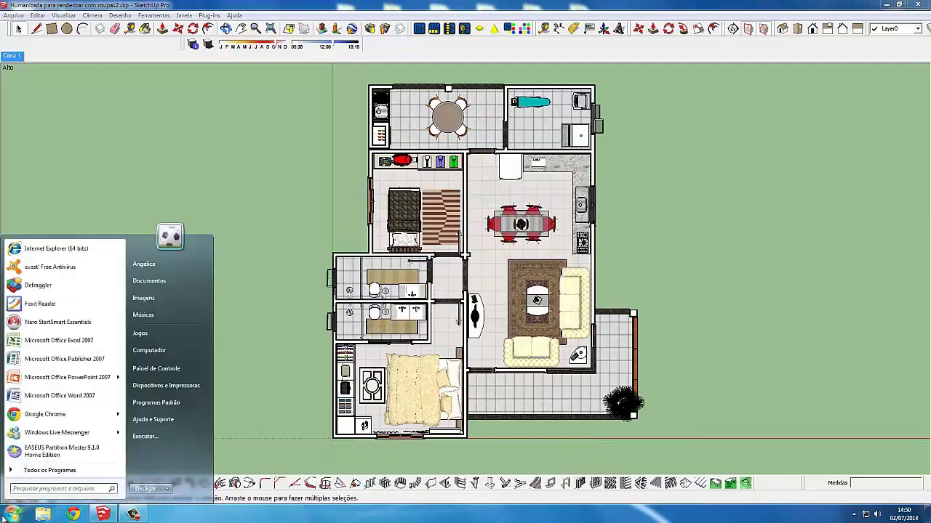
{"action": "type", "text": "kerk"}
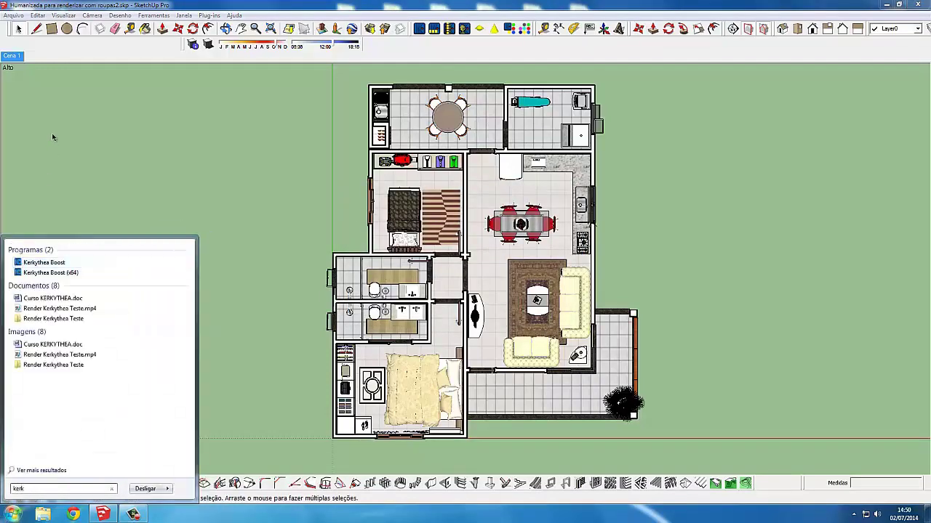
{"action": "left_click", "coordinate": [65, 273]}
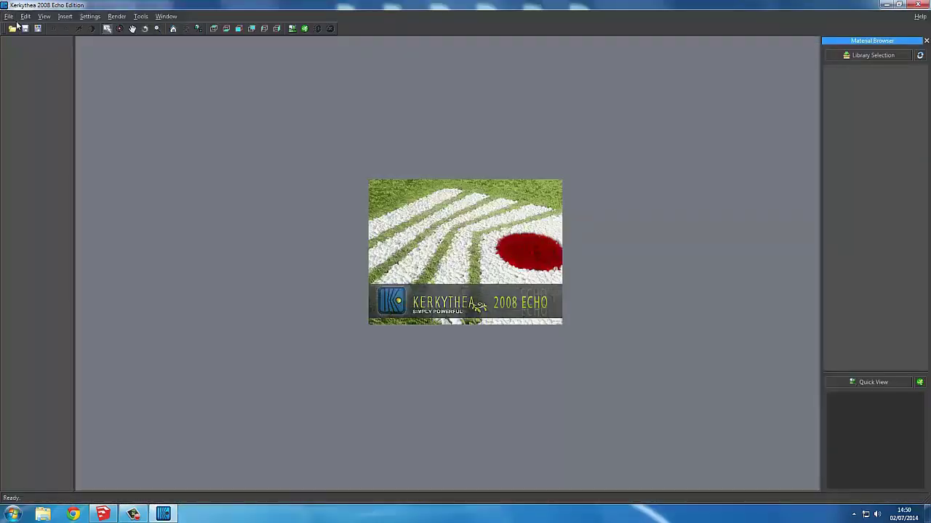
Open the scene Desktop > Humanizadas > Humanizada para renderizar com roupas2.xml in Kerkythea
{"action": "left_click", "coordinate": [12, 29]}
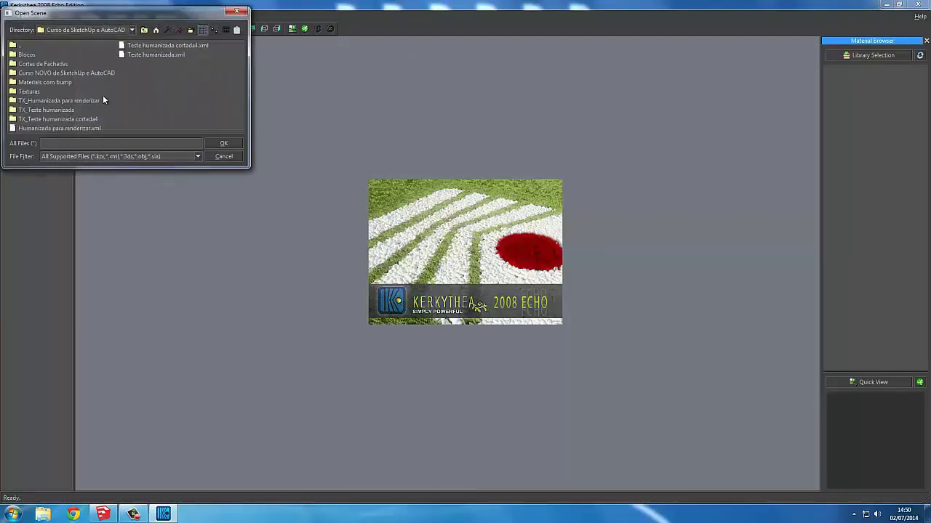
{"action": "left_click", "coordinate": [144, 29]}
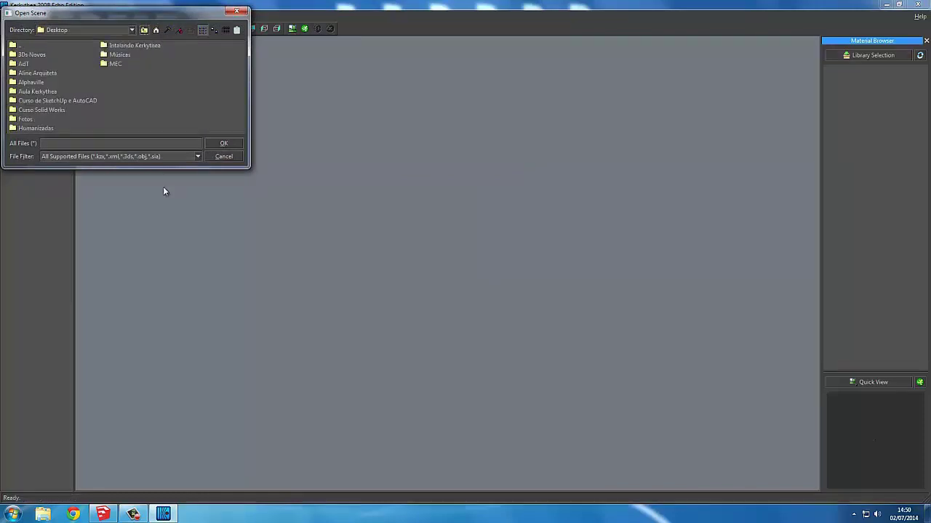
{"action": "double_click", "coordinate": [33, 128]}
{"action": "left_click", "coordinate": [191, 65]}
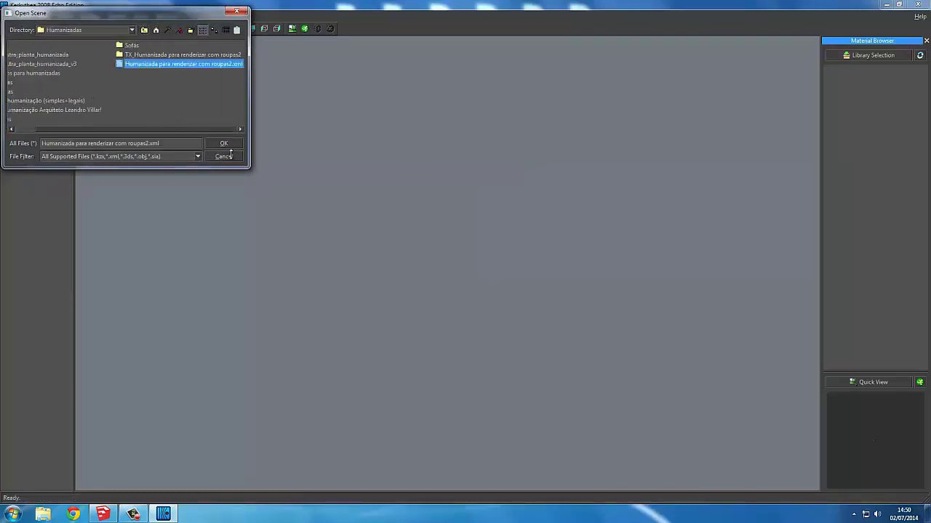
{"action": "left_click", "coordinate": [224, 144]}
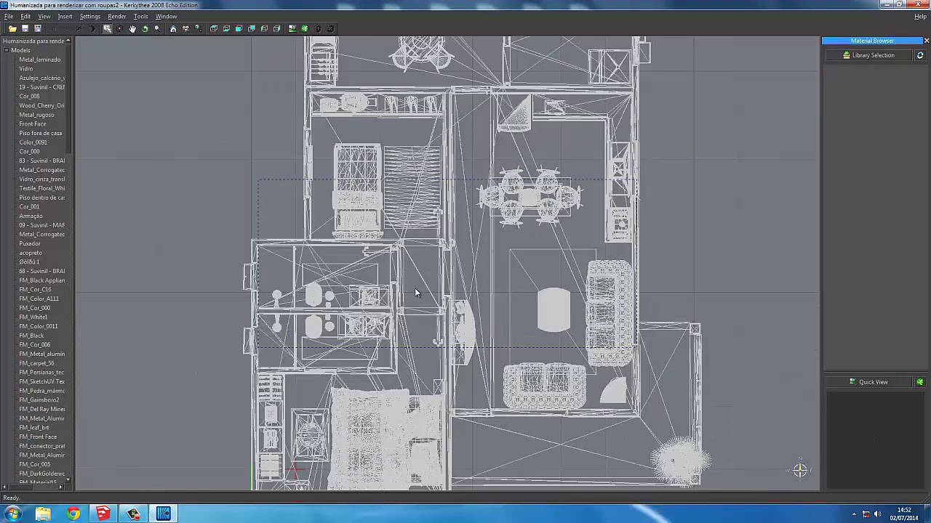
Zoom in and back out on the floor plan with the scroll wheel
{"action": "scroll", "coordinate": [416, 292], "scroll_direction": "down", "scroll_amount": 1}
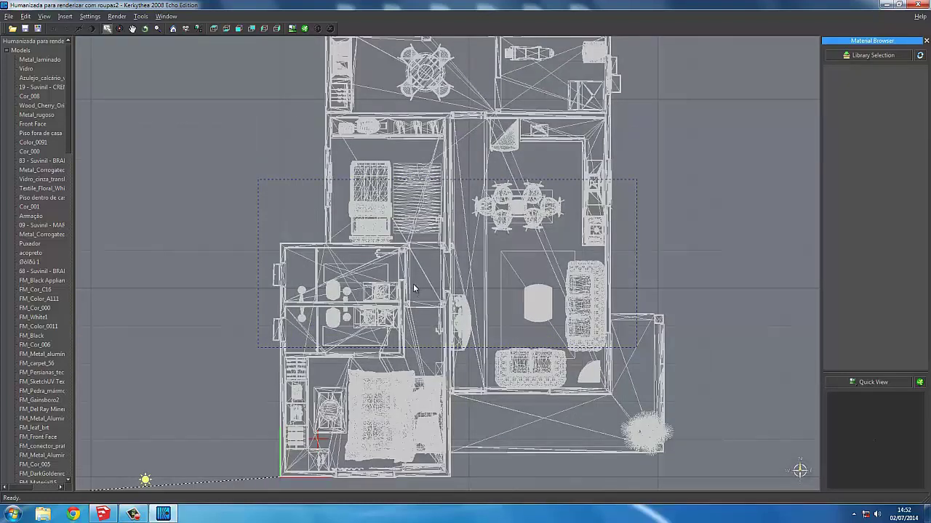
{"action": "scroll", "coordinate": [412, 285], "scroll_direction": "down", "scroll_amount": 1}
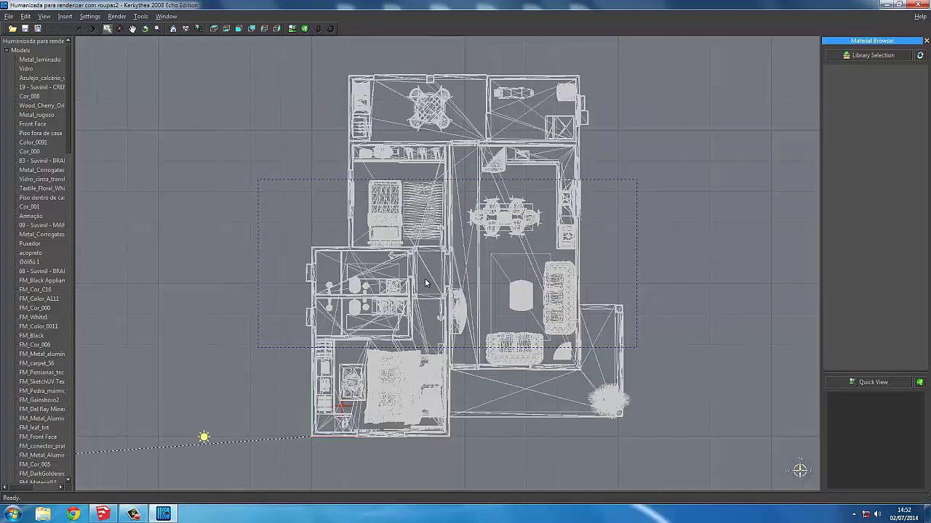
{"action": "scroll", "coordinate": [426, 282], "scroll_direction": "down", "scroll_amount": 1}
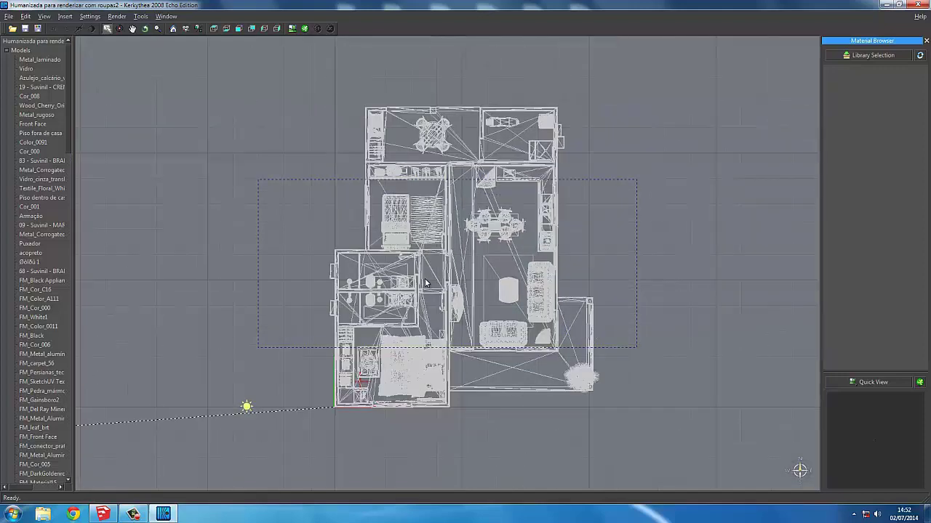
{"action": "scroll", "coordinate": [290, 222], "scroll_direction": "down", "scroll_amount": 1}
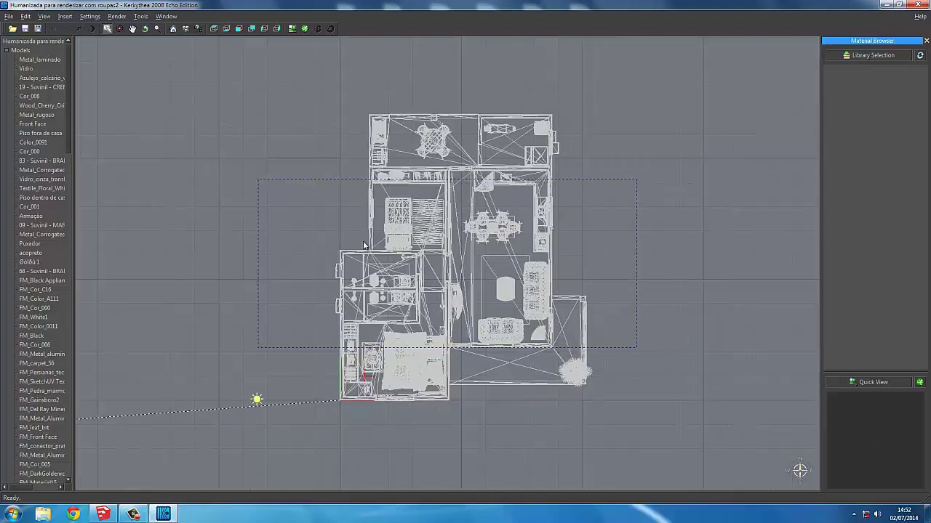
{"action": "scroll", "coordinate": [364, 246], "scroll_direction": "up", "scroll_amount": 1}
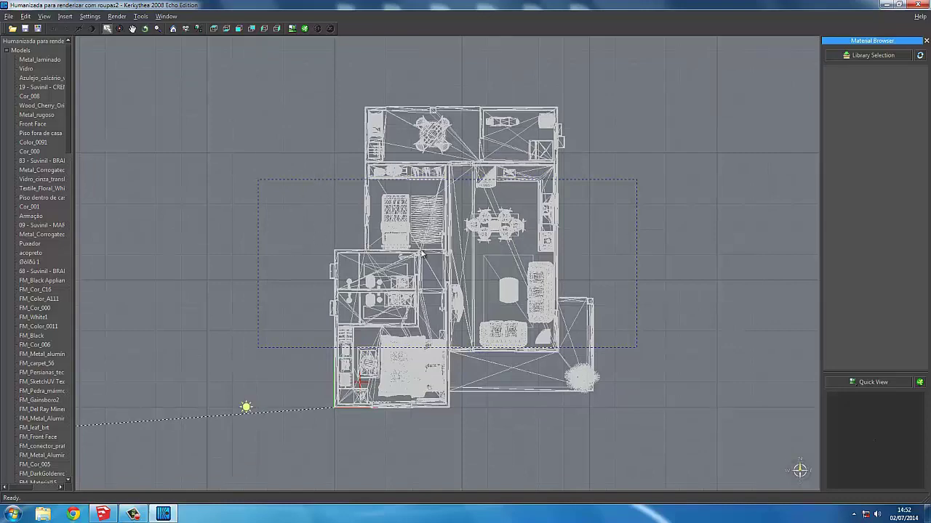
{"action": "scroll", "coordinate": [341, 258], "scroll_direction": "up", "scroll_amount": 1}
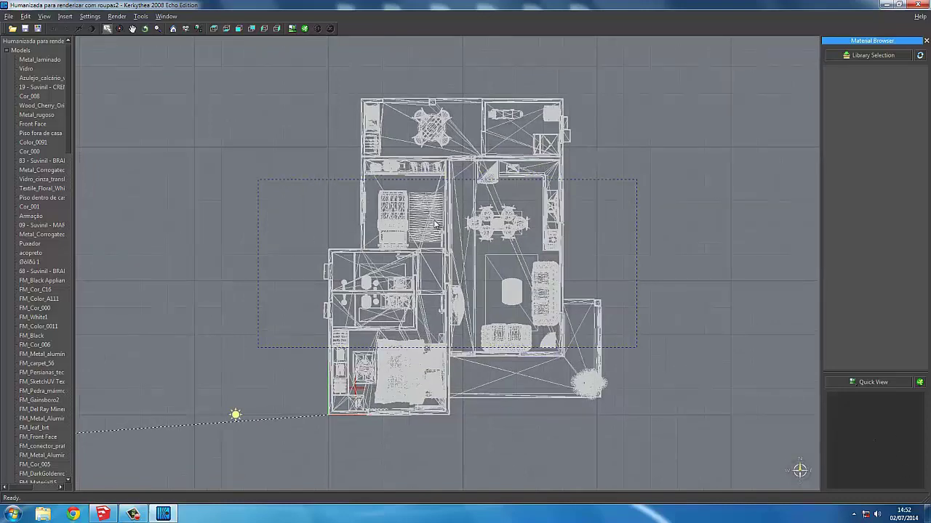
{"action": "scroll", "coordinate": [375, 229], "scroll_direction": "up", "scroll_amount": 1}
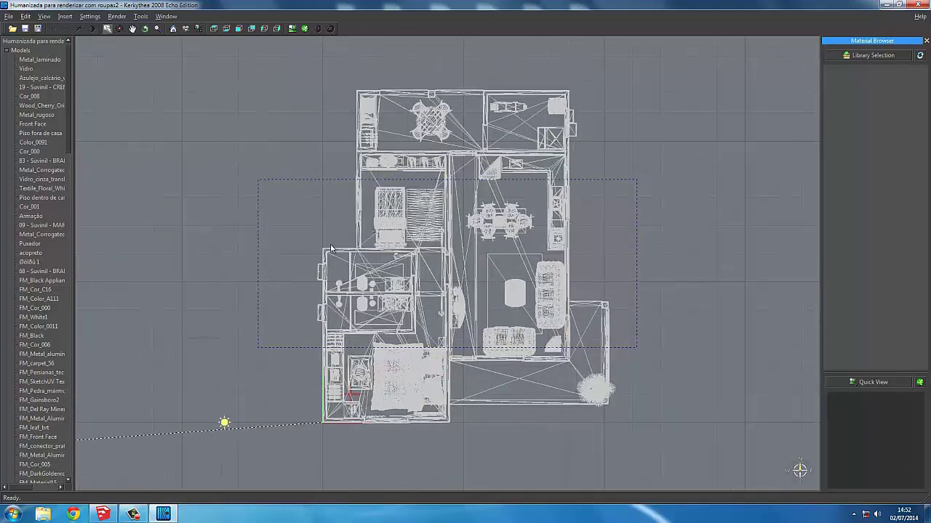
{"action": "scroll", "coordinate": [331, 248], "scroll_direction": "up", "scroll_amount": 1}
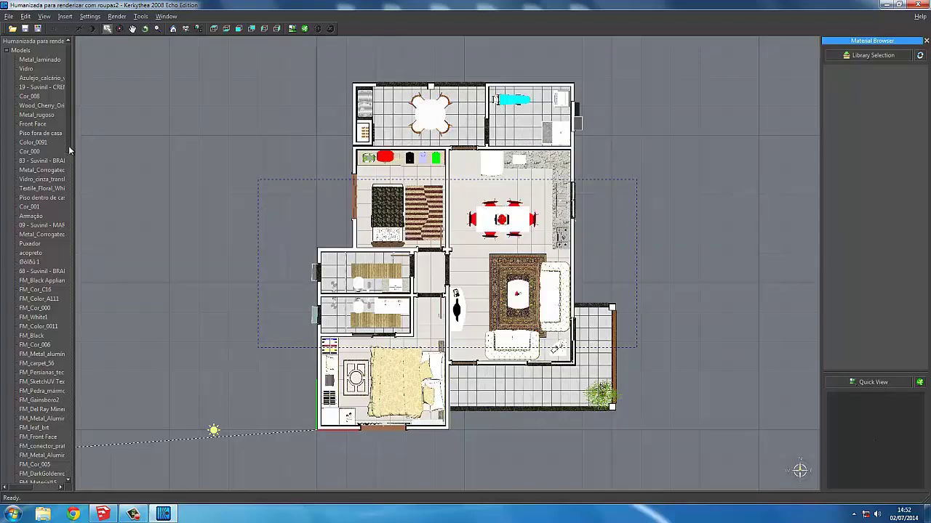
Select every object using the metal material from the Models list and dismiss the colour-scheme warning
{"action": "mouse_move", "coordinate": [67, 142]}
{"action": "left_mouse_down"}
{"action": "mouse_move", "coordinate": [60, 433]}
{"action": "mouse_move", "coordinate": [69, 115]}
{"action": "left_mouse_up"}
{"action": "left_click", "coordinate": [326, 277]}
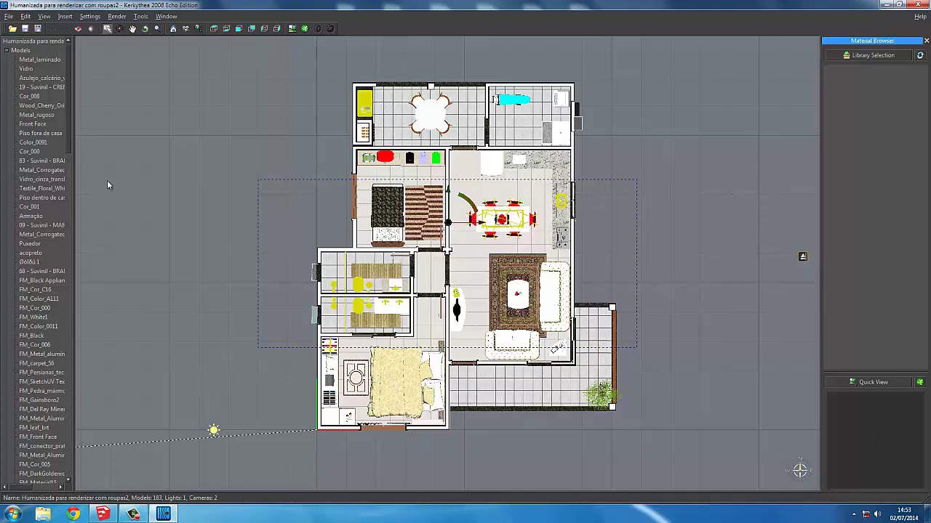
{"action": "mouse_move", "coordinate": [68, 123]}
{"action": "left_mouse_down"}
{"action": "mouse_move", "coordinate": [81, 272]}
{"action": "mouse_move", "coordinate": [68, 473]}
{"action": "left_mouse_up"}
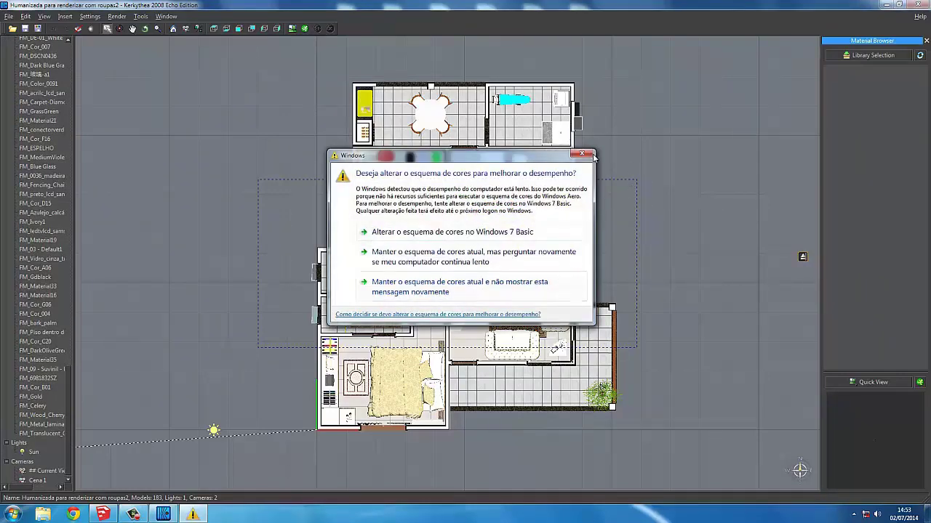
{"action": "left_click", "coordinate": [583, 154]}
{"action": "left_click_drag", "start_coordinate": [76, 391], "coordinate": [65, 248]}
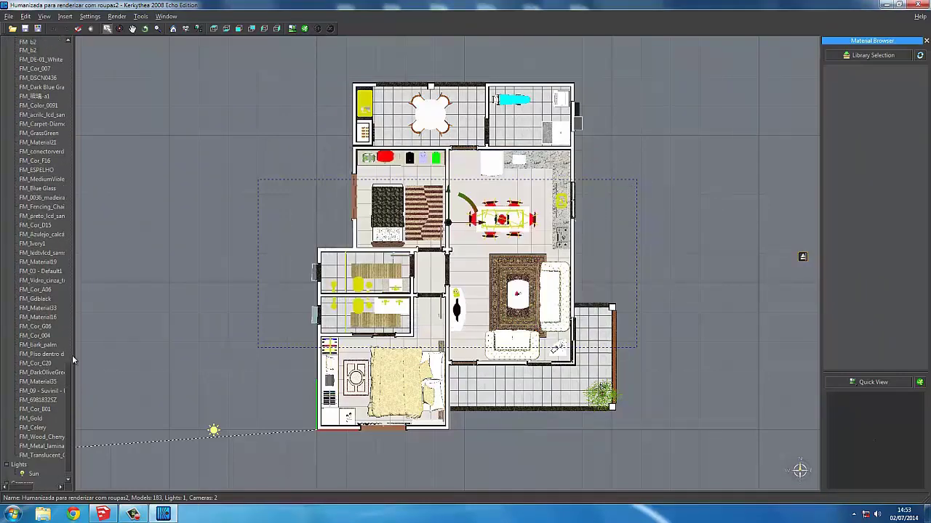
Make FM_Metal_Corrogated_Shiny1 mirror-like with a reflective preset (white specular, shininess 10000) and apply it
{"action": "right_click", "coordinate": [48, 354]}
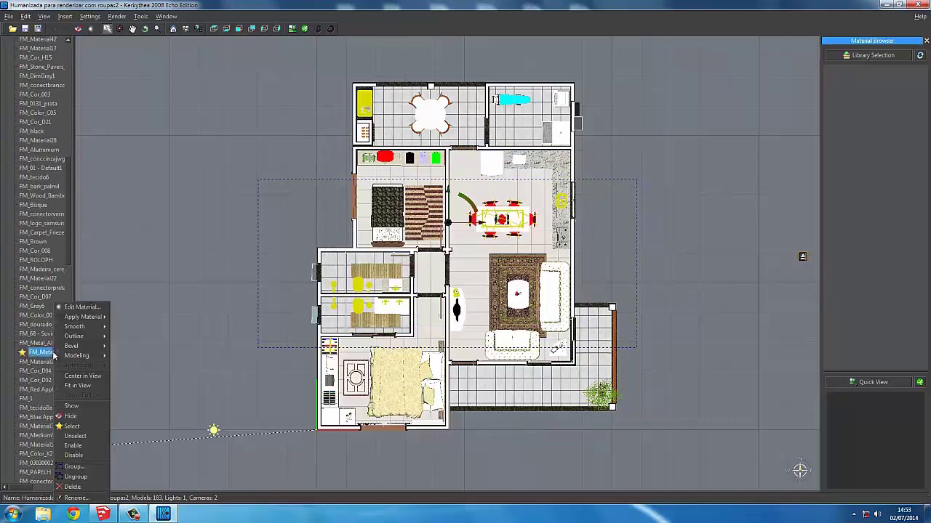
{"action": "left_click", "coordinate": [66, 315]}
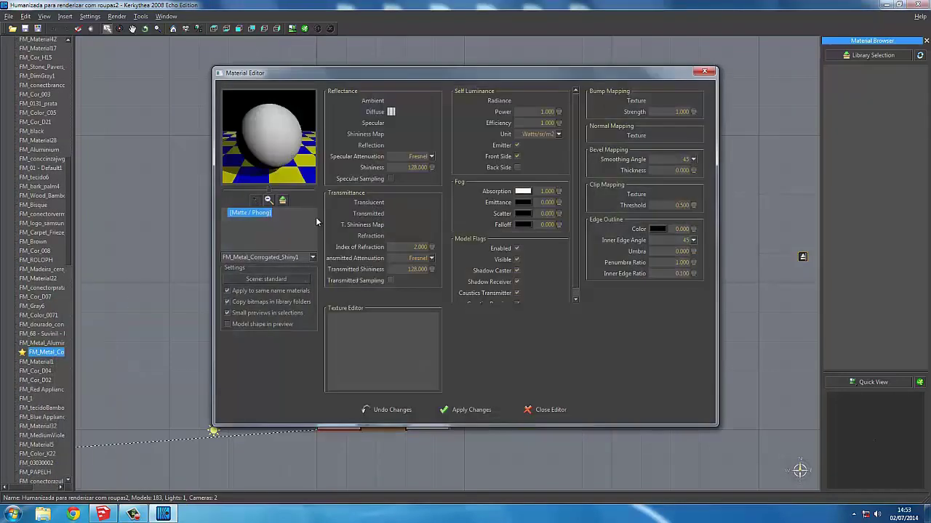
{"action": "right_click", "coordinate": [288, 152]}
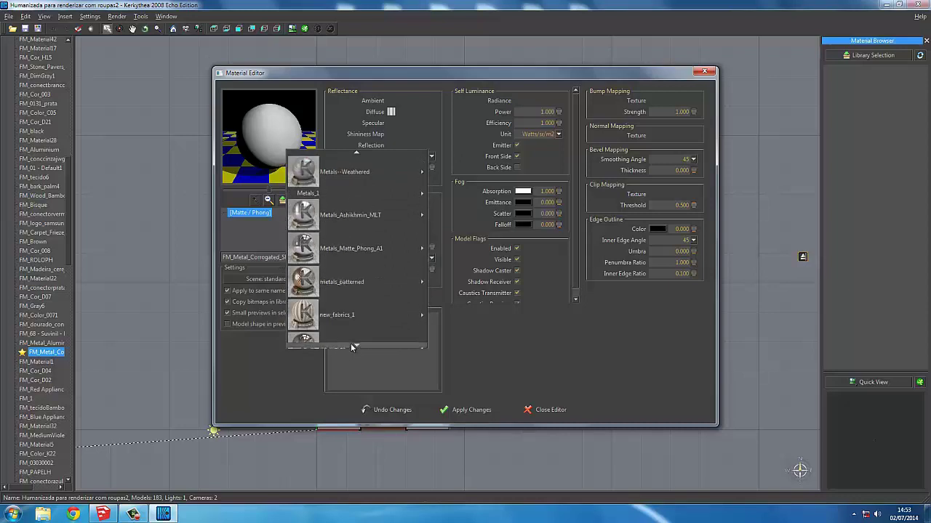
{"action": "left_click", "coordinate": [465, 409]}
{"action": "left_click", "coordinate": [542, 410]}
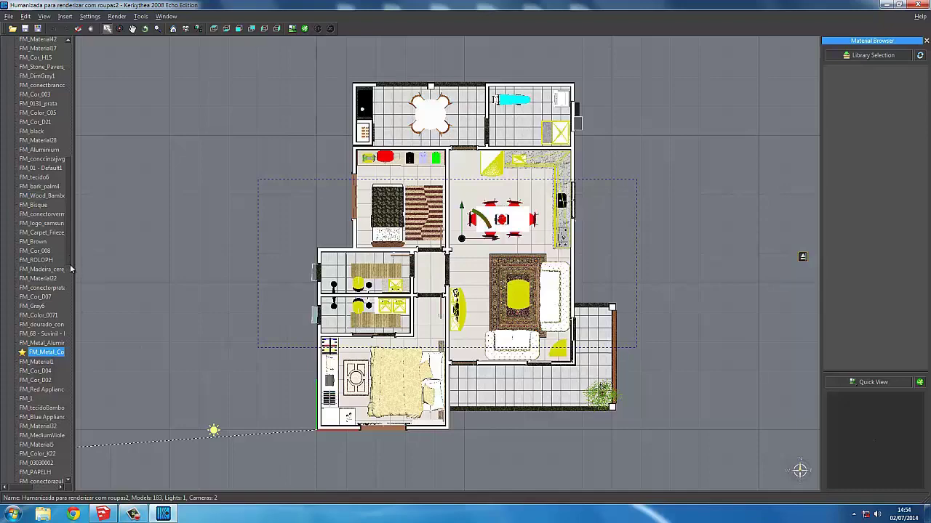
Edit material FM_Color_0012 and give it a near-white specular colour
{"action": "left_click_drag", "start_coordinate": [70, 269], "coordinate": [85, 342]}
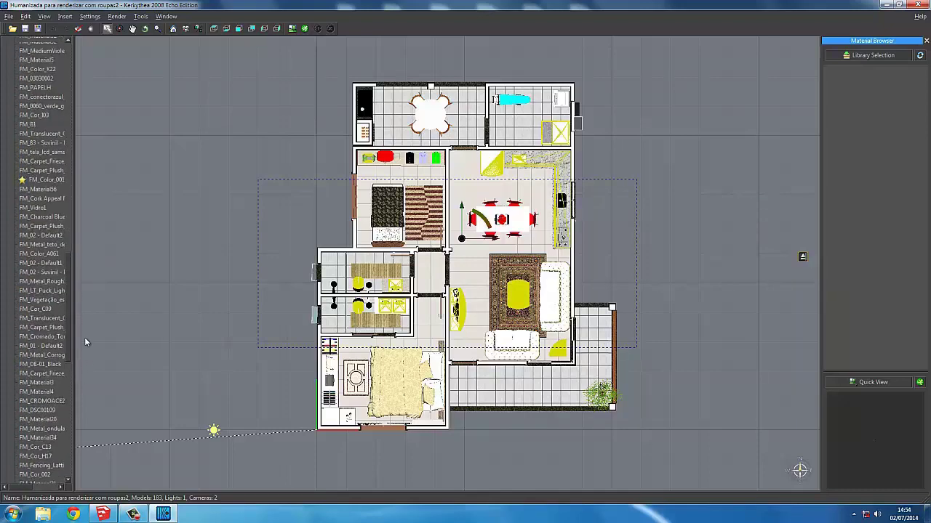
{"action": "scroll", "coordinate": [57, 236], "scroll_direction": "up", "scroll_amount": 2}
{"action": "right_click", "coordinate": [53, 223]}
{"action": "left_click", "coordinate": [73, 222]}
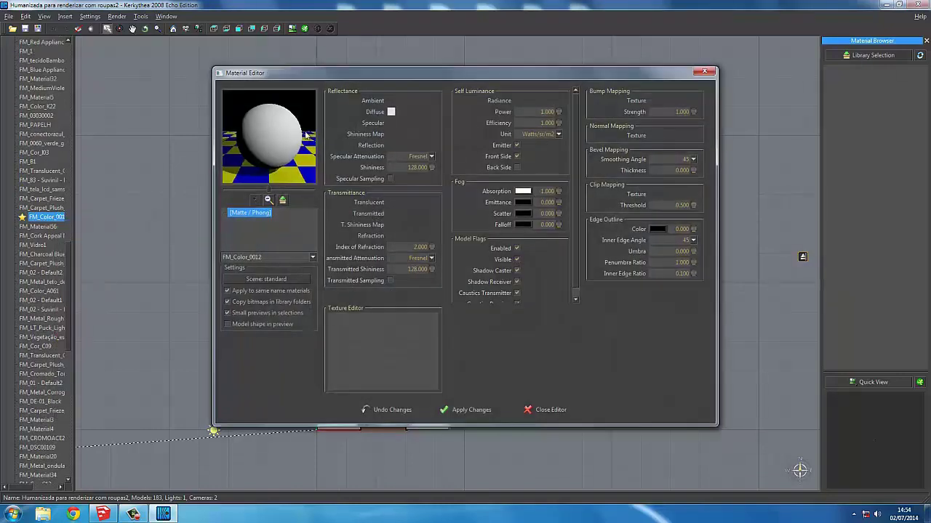
{"action": "left_click", "coordinate": [389, 124]}
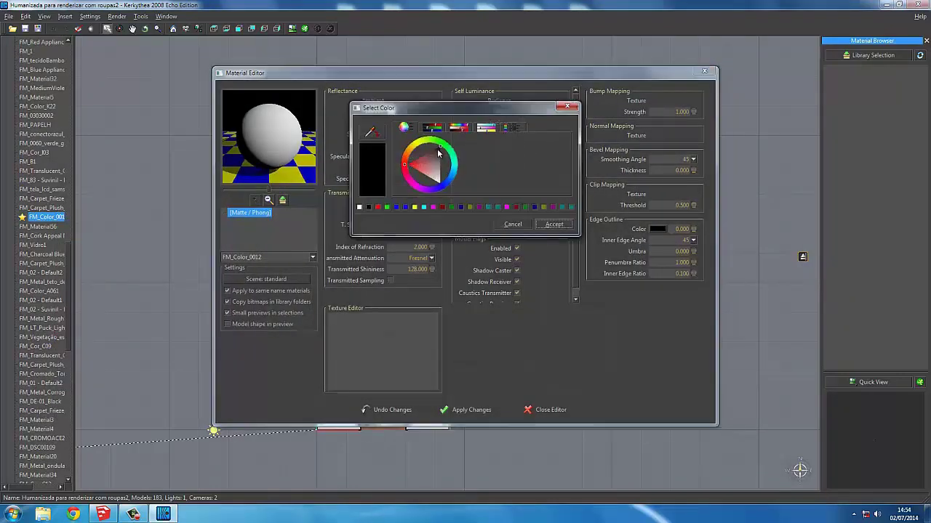
{"action": "left_click", "coordinate": [441, 153]}
{"action": "left_click", "coordinate": [554, 225]}
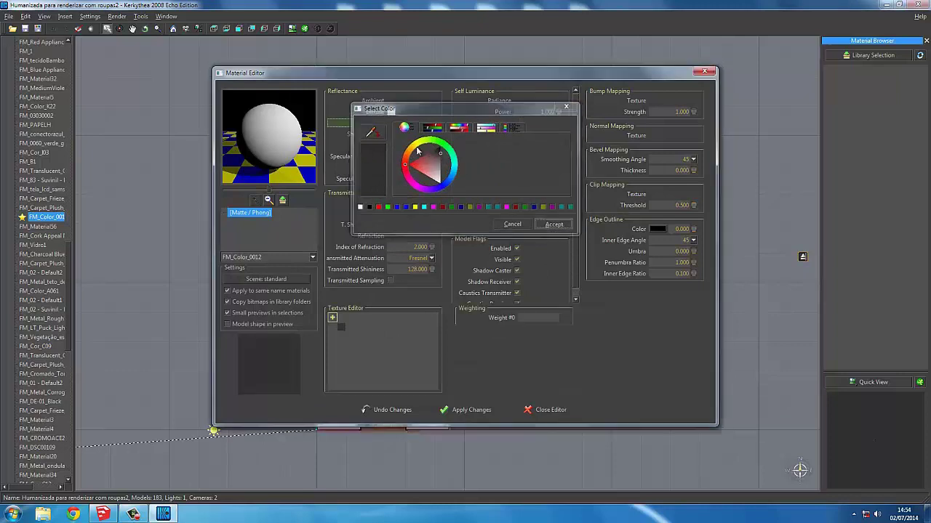
{"action": "left_click", "coordinate": [392, 125]}
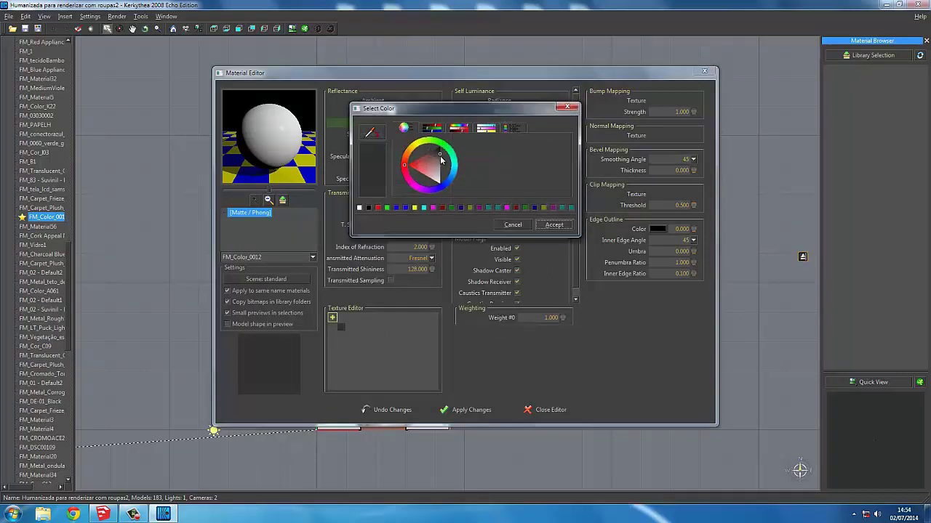
{"action": "left_click", "coordinate": [444, 159]}
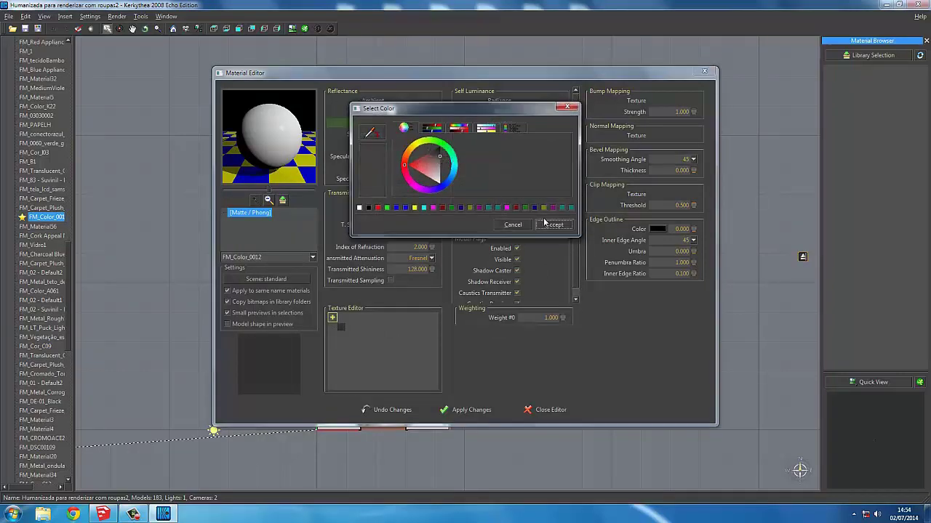
{"action": "left_click", "coordinate": [554, 225]}
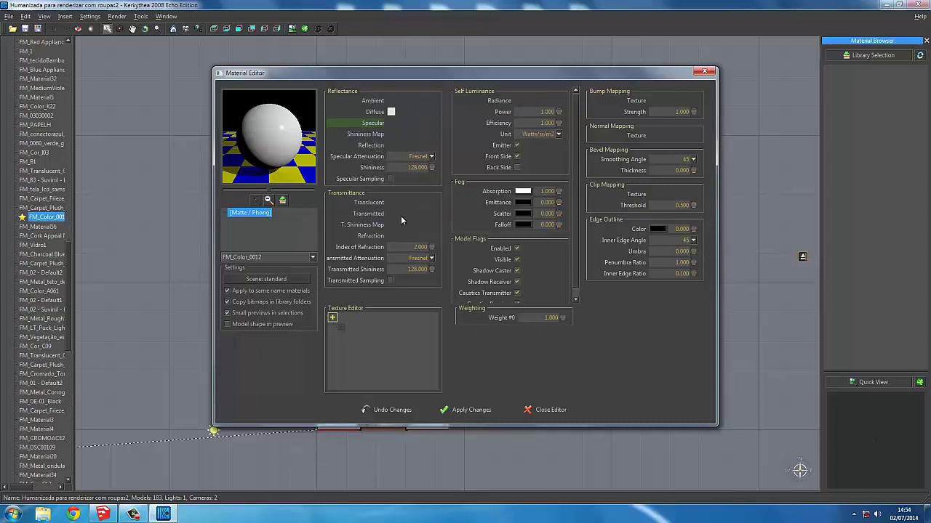
Set FM_Color_0012's specular attenuation to Cosine and shininess to 20, then apply the changes
{"action": "left_click", "coordinate": [430, 156]}
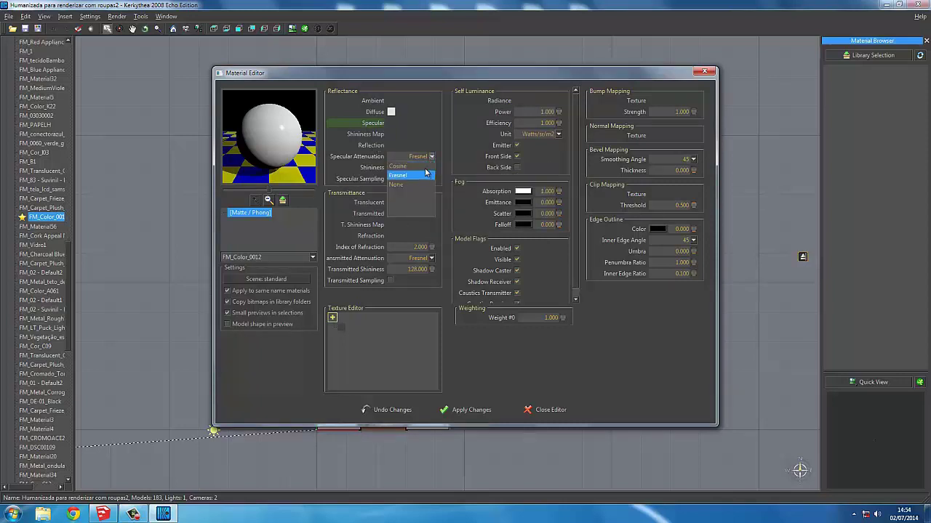
{"action": "left_click", "coordinate": [418, 165]}
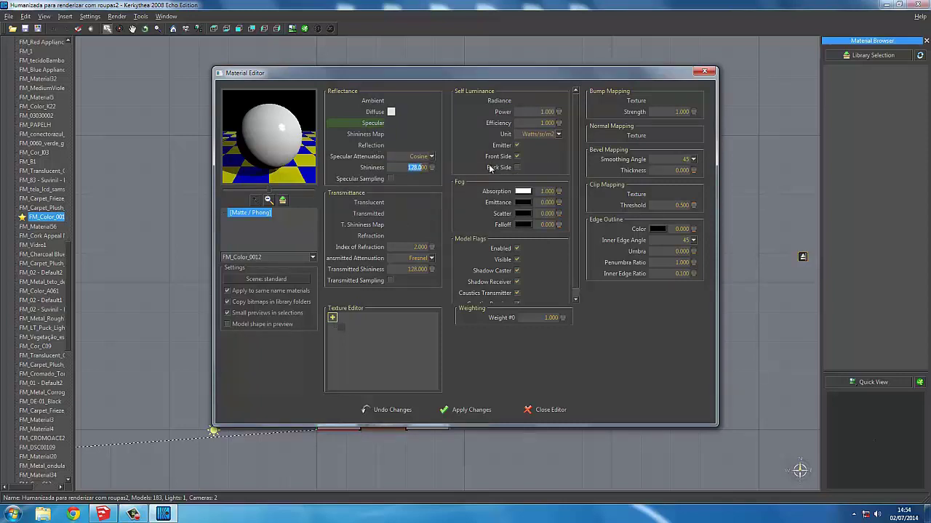
{"action": "type", "text": "0"}
{"action": "key", "text": "Return"}
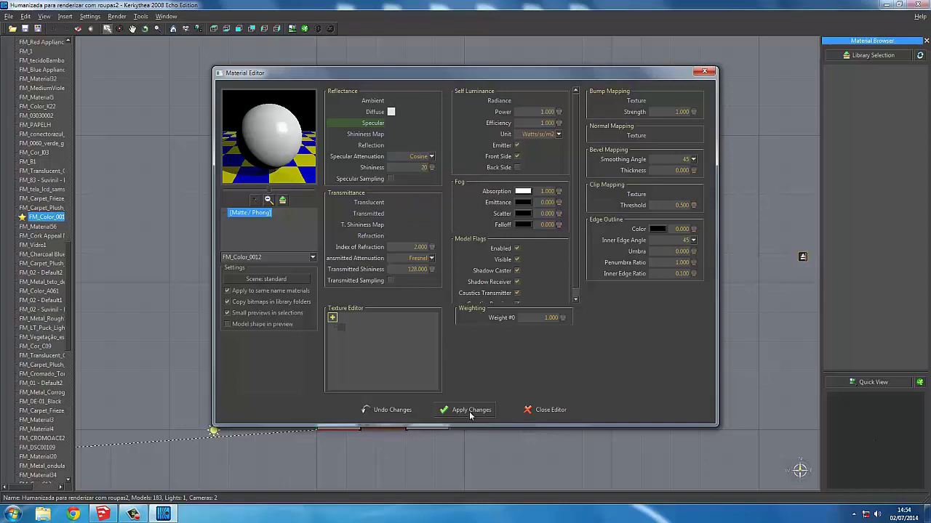
{"action": "left_click", "coordinate": [469, 410]}
{"action": "left_click", "coordinate": [546, 410]}
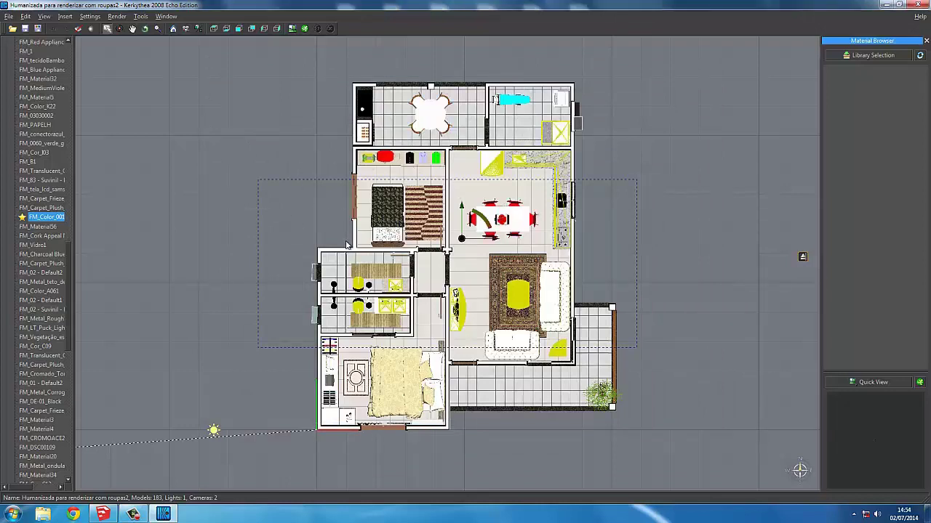
{"action": "left_click", "coordinate": [133, 514]}
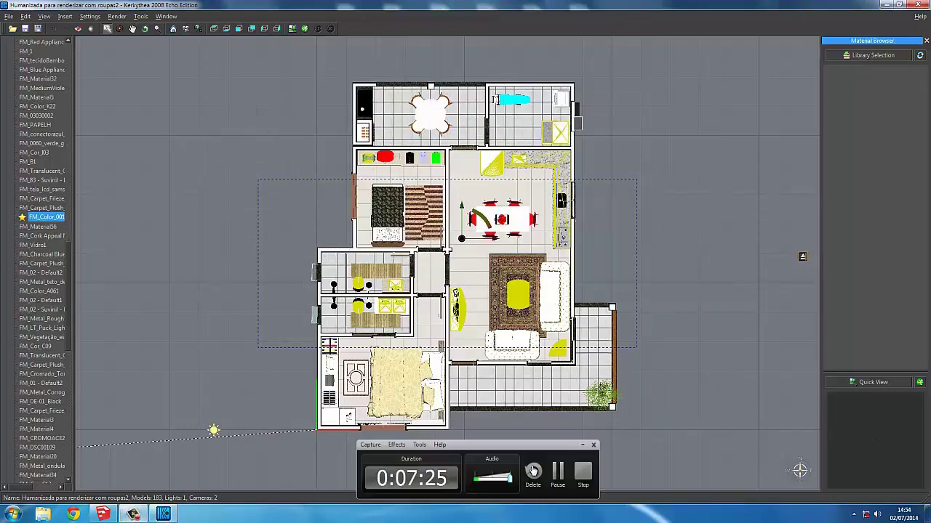
{"action": "left_click", "coordinate": [559, 474]}
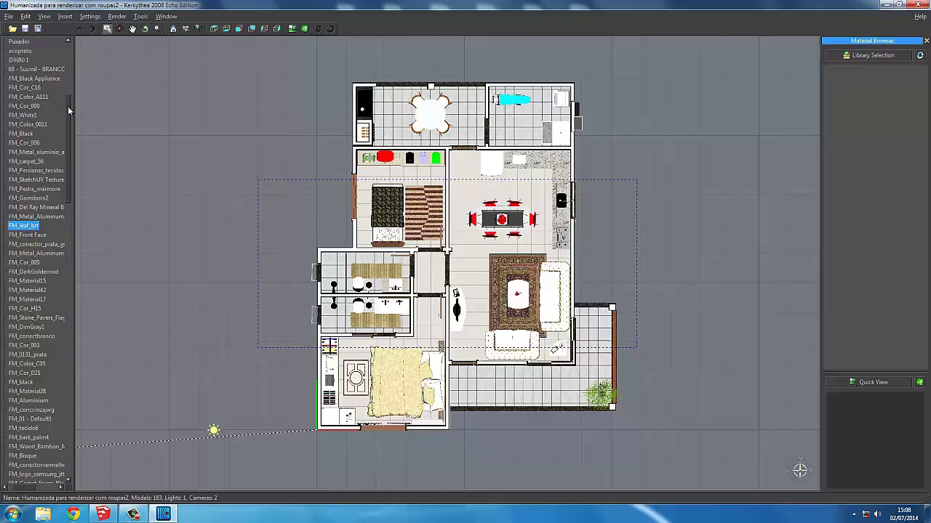
Start a render at 1916x849 on 2 threads, keeping the preset, and view the Rendered Image window
{"action": "left_click_drag", "start_coordinate": [68, 106], "coordinate": [66, 40]}
{"action": "left_click", "coordinate": [305, 28]}
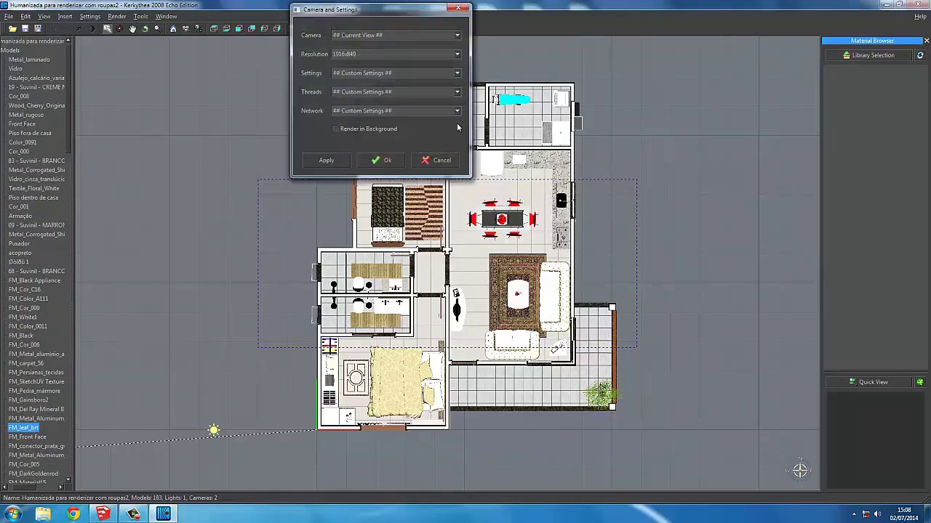
{"action": "left_click", "coordinate": [457, 73]}
{"action": "left_click", "coordinate": [457, 72]}
{"action": "left_click", "coordinate": [458, 93]}
{"action": "left_click", "coordinate": [416, 123]}
{"action": "left_click_drag", "start_coordinate": [375, 10], "coordinate": [200, 95]}
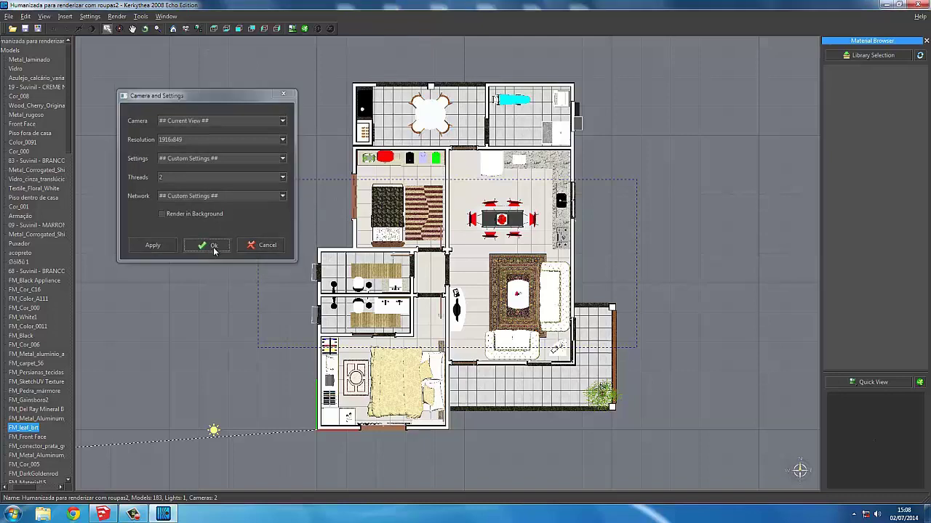
{"action": "left_click", "coordinate": [210, 246]}
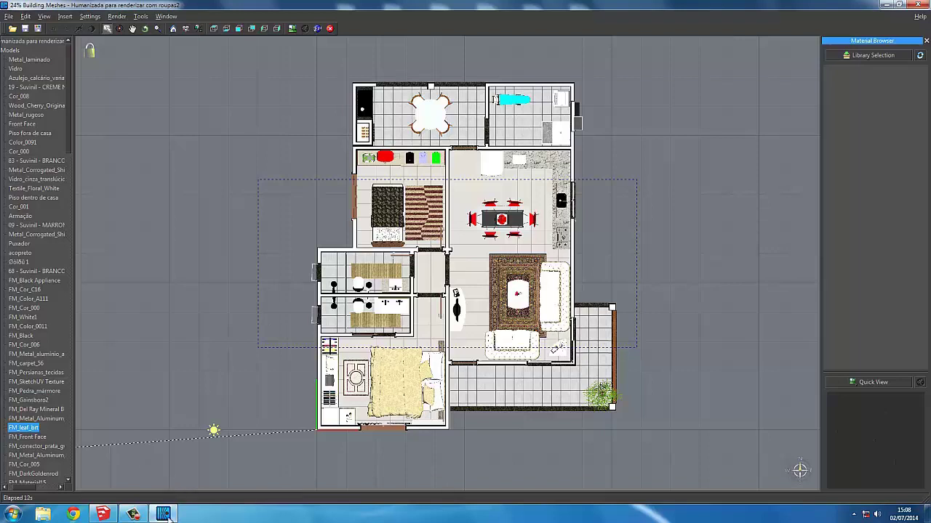
{"action": "left_click", "coordinate": [139, 516]}
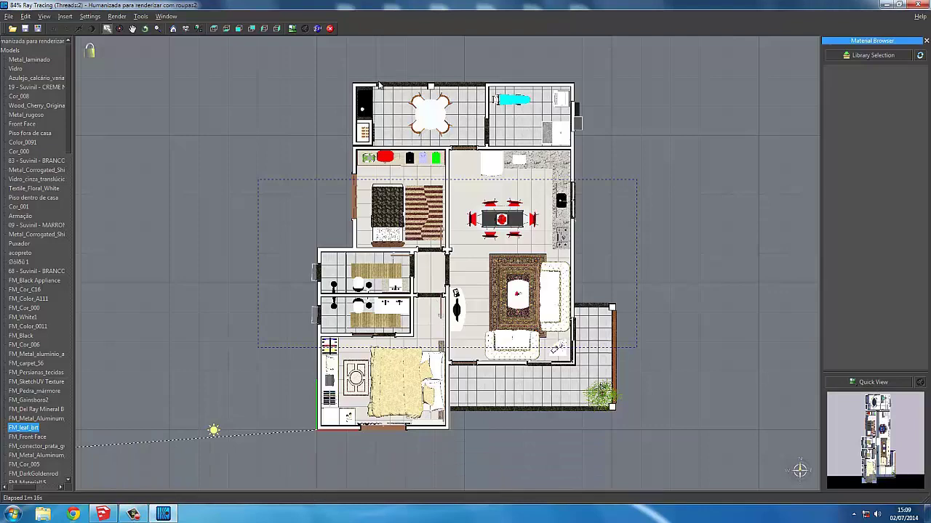
{"action": "left_click", "coordinate": [292, 28]}
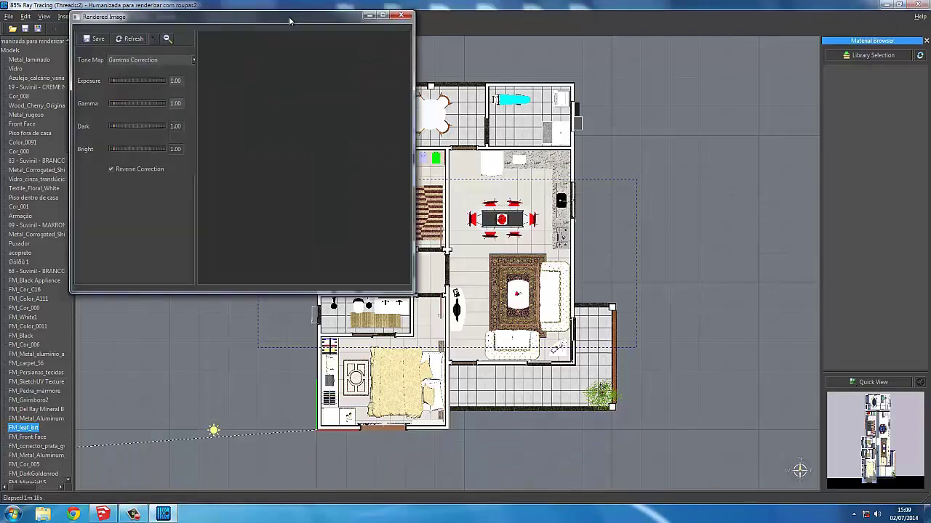
Maximise then hide the rendered image, scroll the Models list, and check the render finishes after 2m 0s
{"action": "double_click", "coordinate": [289, 19]}
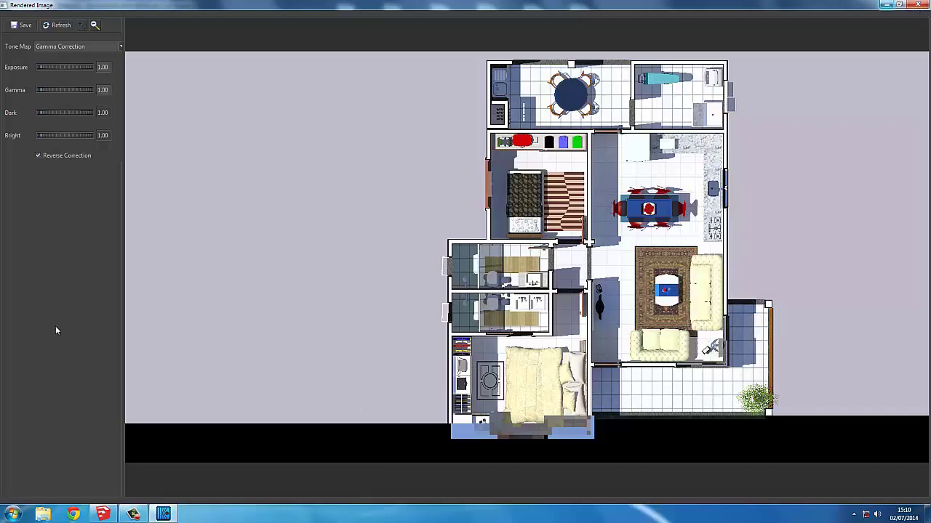
{"action": "left_click", "coordinate": [886, 5]}
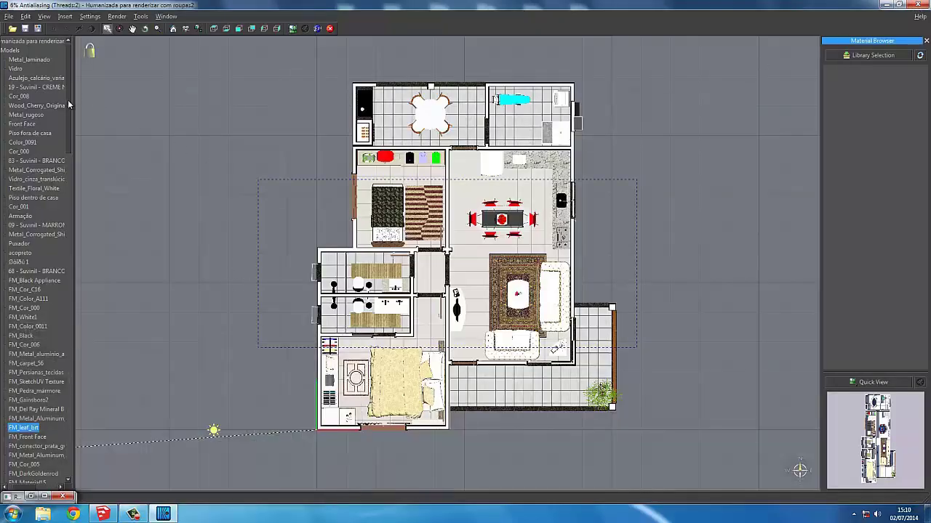
{"action": "left_click_drag", "start_coordinate": [68, 105], "coordinate": [72, 450]}
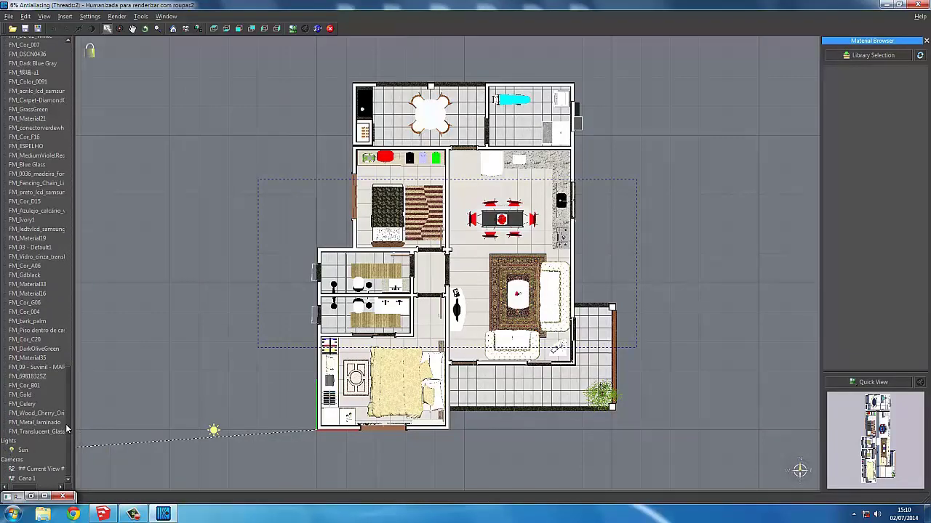
{"action": "left_click_drag", "start_coordinate": [66, 429], "coordinate": [80, 82]}
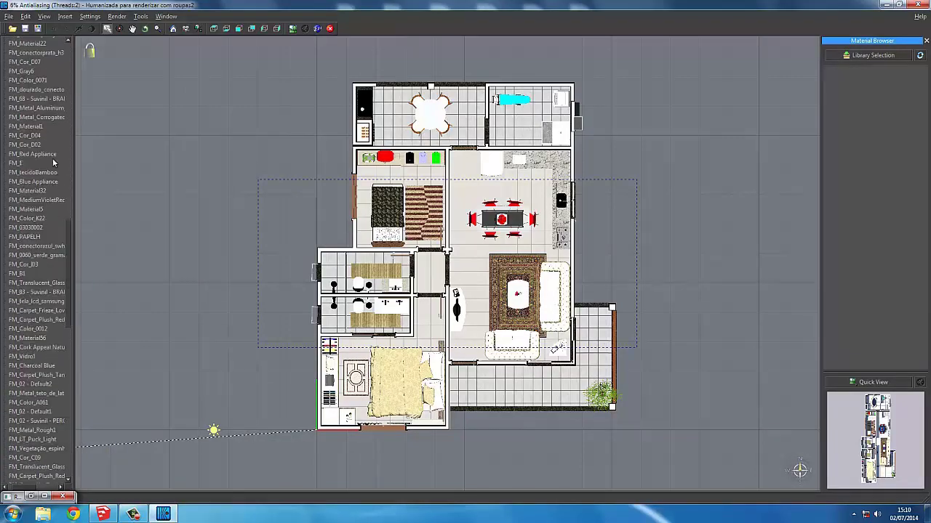
{"action": "left_click", "coordinate": [292, 27]}
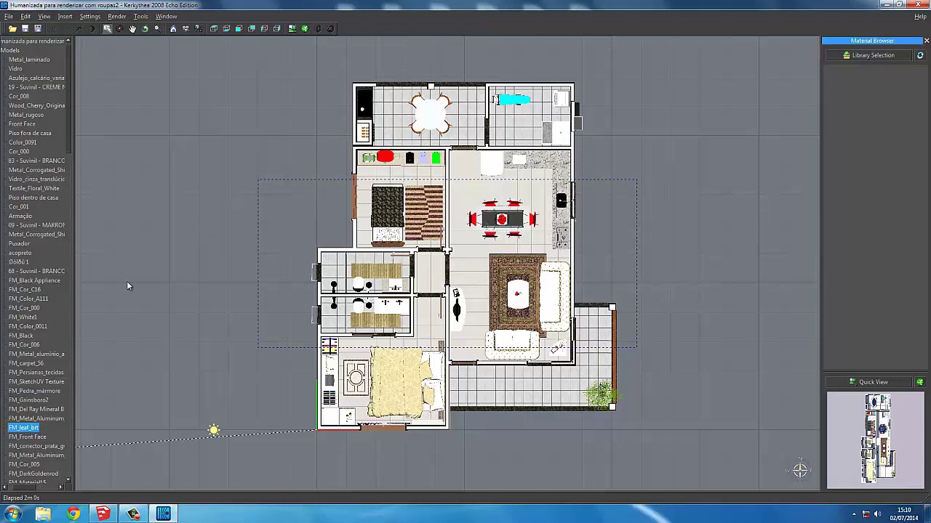
Apply the Basic Glasses Dark glass material to the table tops
{"action": "left_click", "coordinate": [530, 273]}
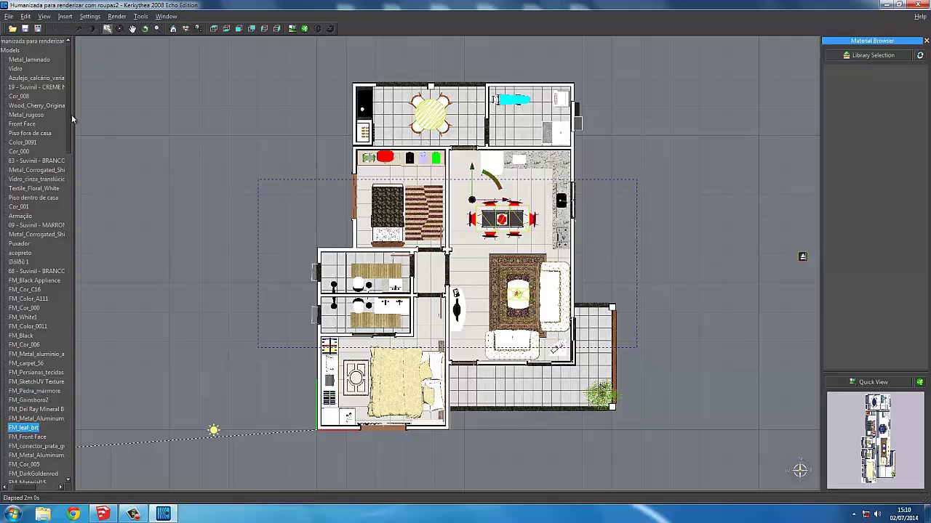
{"action": "left_click_drag", "start_coordinate": [70, 117], "coordinate": [76, 429]}
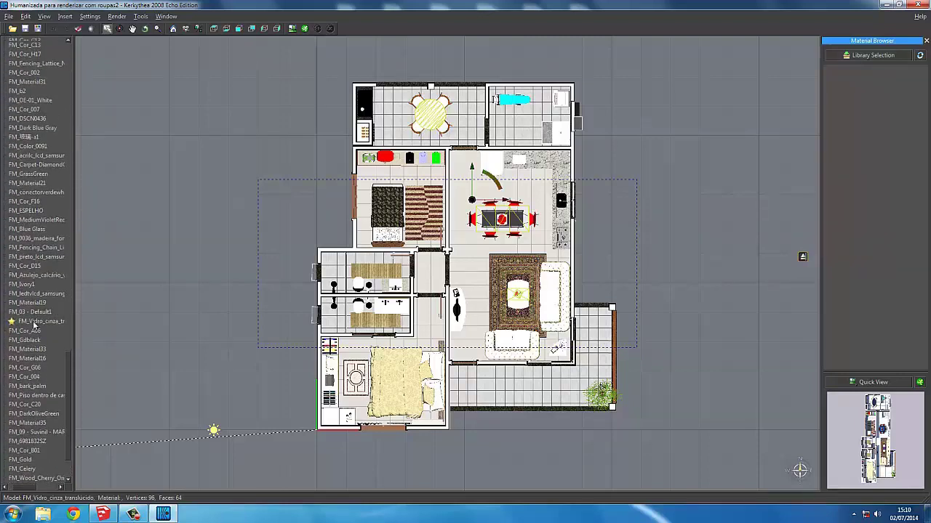
{"action": "right_click", "coordinate": [36, 322]}
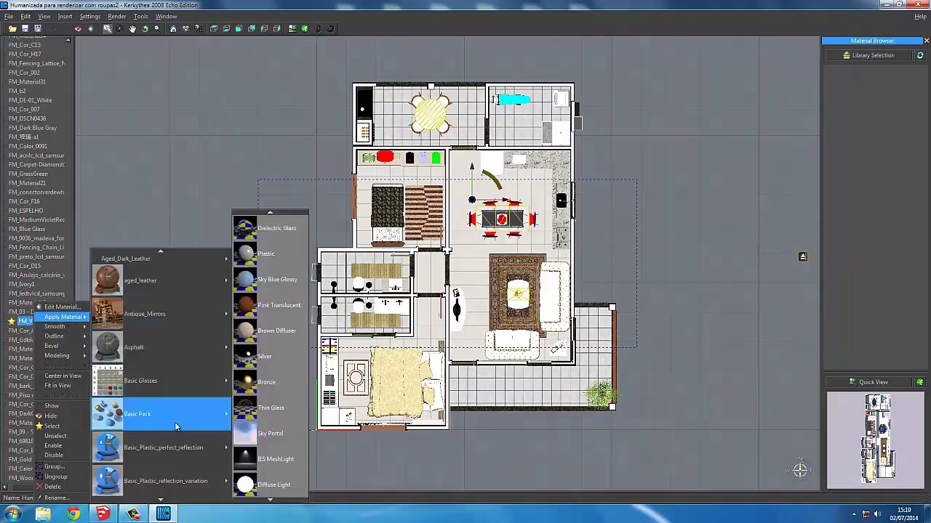
{"action": "mouse_move", "coordinate": [63, 317]}
{"action": "mouse_move", "coordinate": [157, 380]}
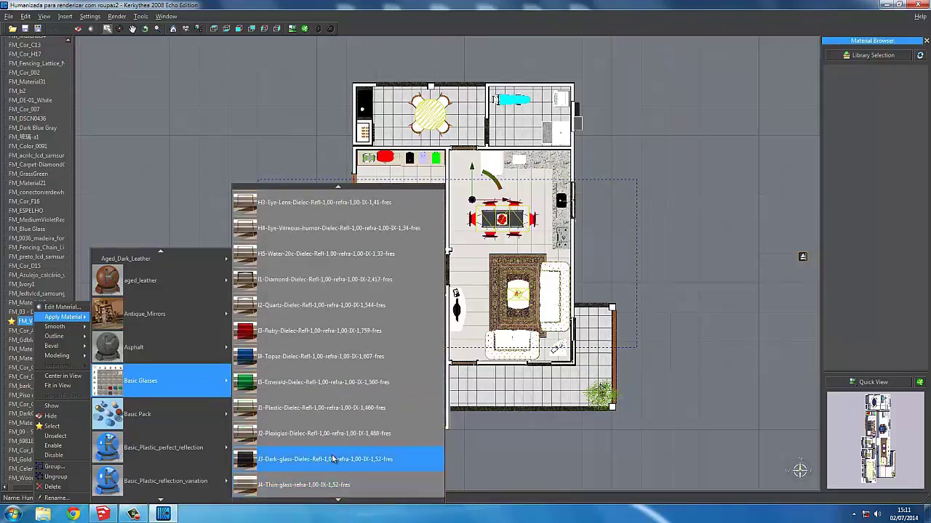
{"action": "left_click", "coordinate": [335, 460]}
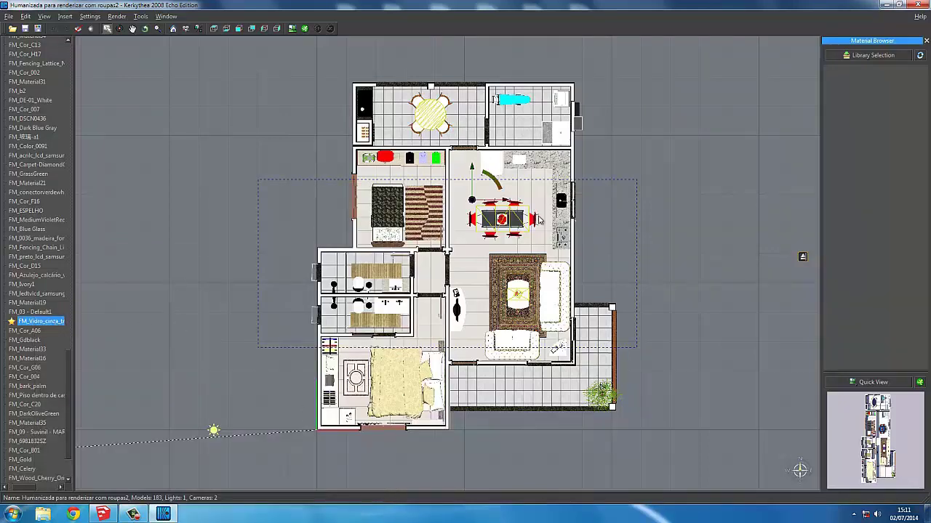
Apply a Basic Glasses material to the Vidro_cinza_translucido window and door glass
{"action": "left_click", "coordinate": [575, 339]}
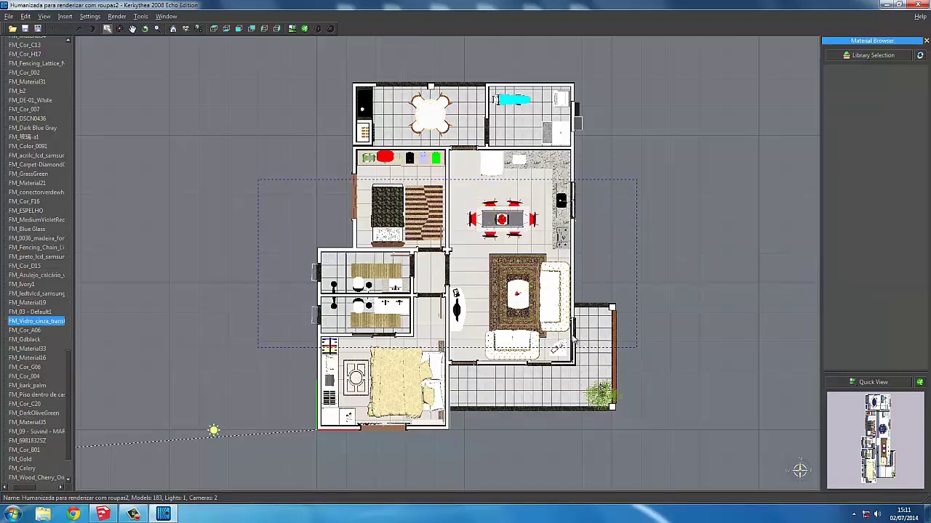
{"action": "left_click", "coordinate": [573, 340]}
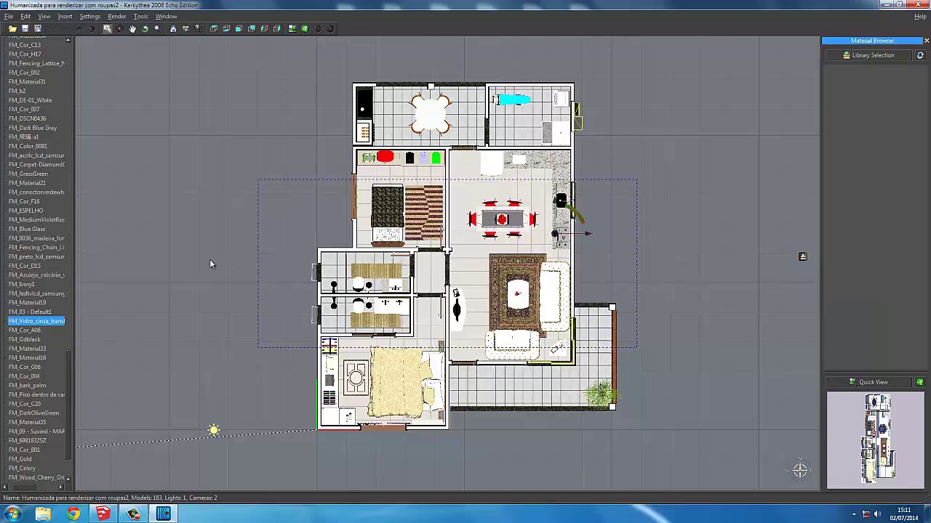
{"action": "mouse_move", "coordinate": [70, 378]}
{"action": "left_mouse_down"}
{"action": "mouse_move", "coordinate": [89, 179]}
{"action": "mouse_move", "coordinate": [58, 84]}
{"action": "left_mouse_up"}
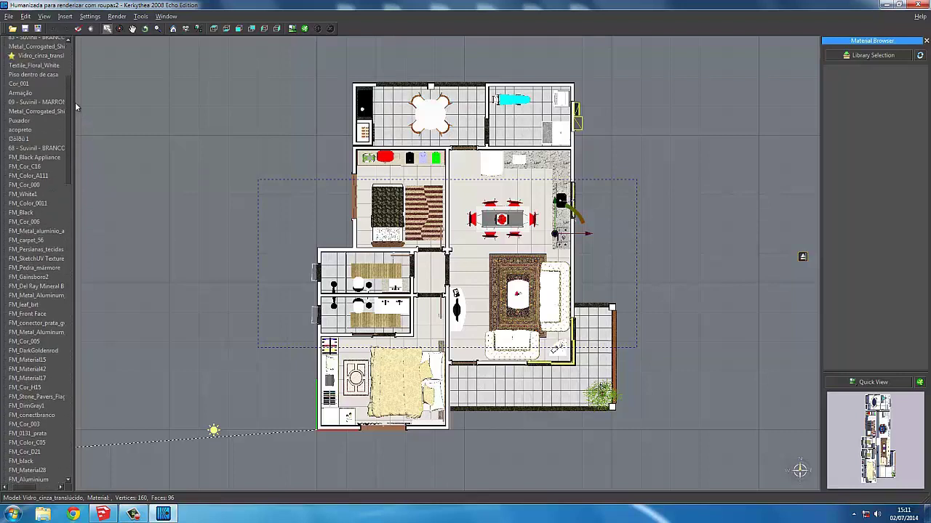
{"action": "right_click", "coordinate": [52, 69]}
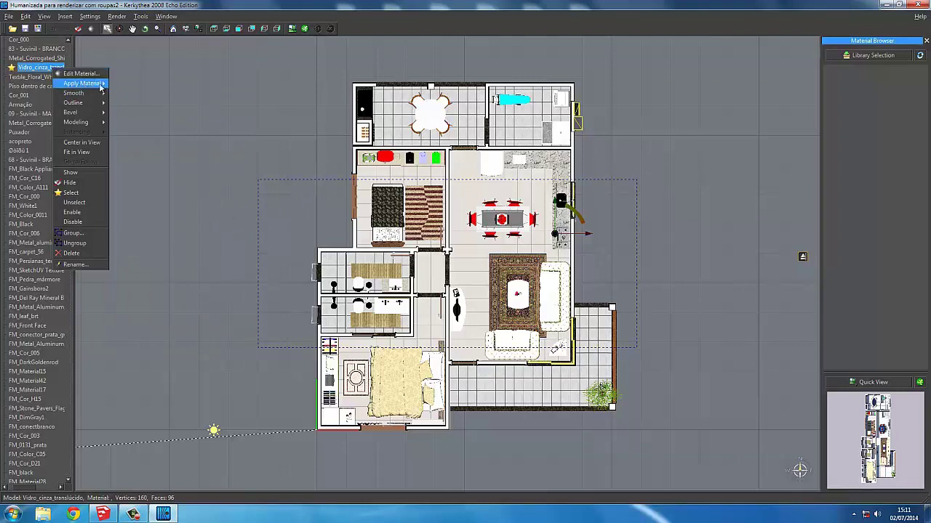
{"action": "mouse_move", "coordinate": [81, 83]}
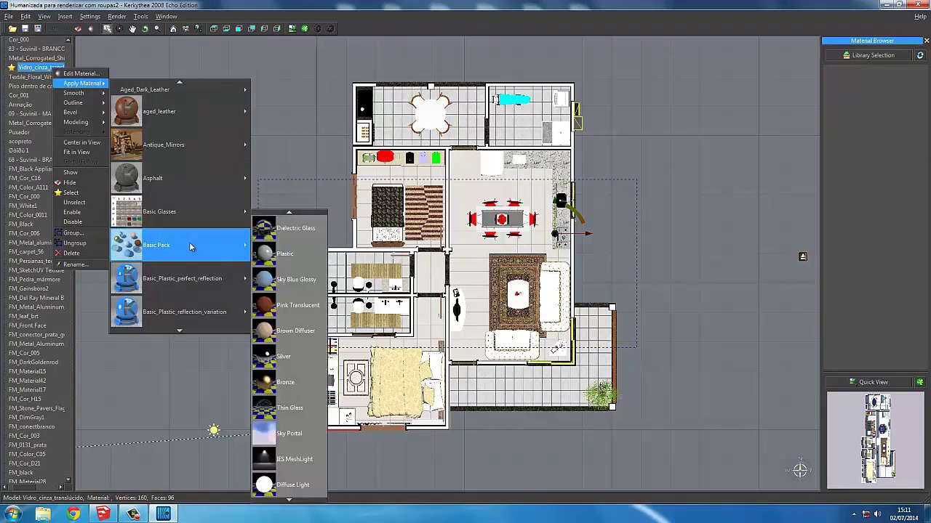
{"action": "mouse_move", "coordinate": [178, 212]}
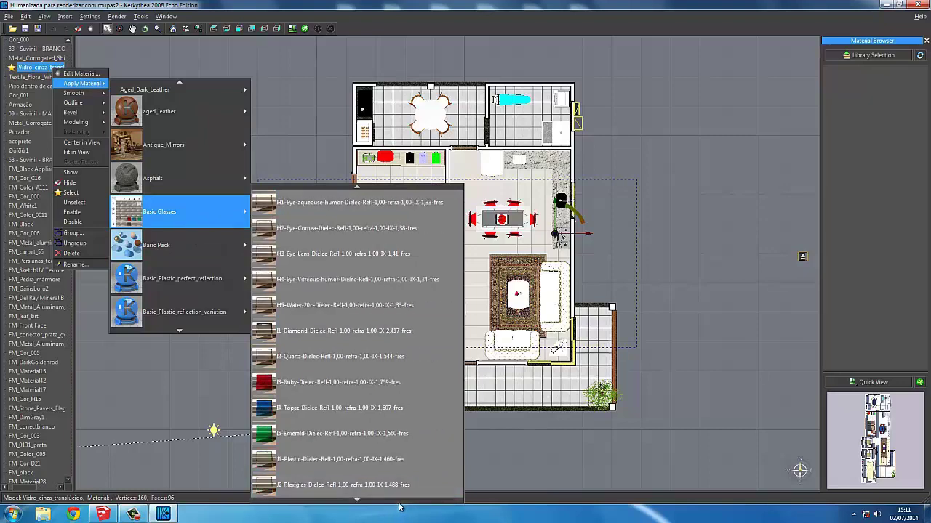
{"action": "left_click", "coordinate": [329, 425]}
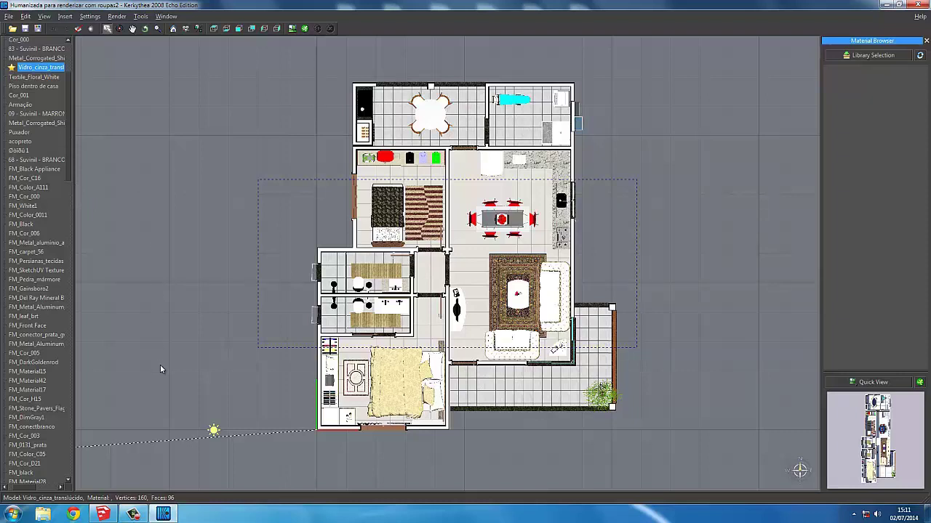
Untick Shadow in the Sun light's settings, leaving global and caustic photons enabled
{"action": "left_click", "coordinate": [135, 513]}
{"action": "key", "text": "F9"}
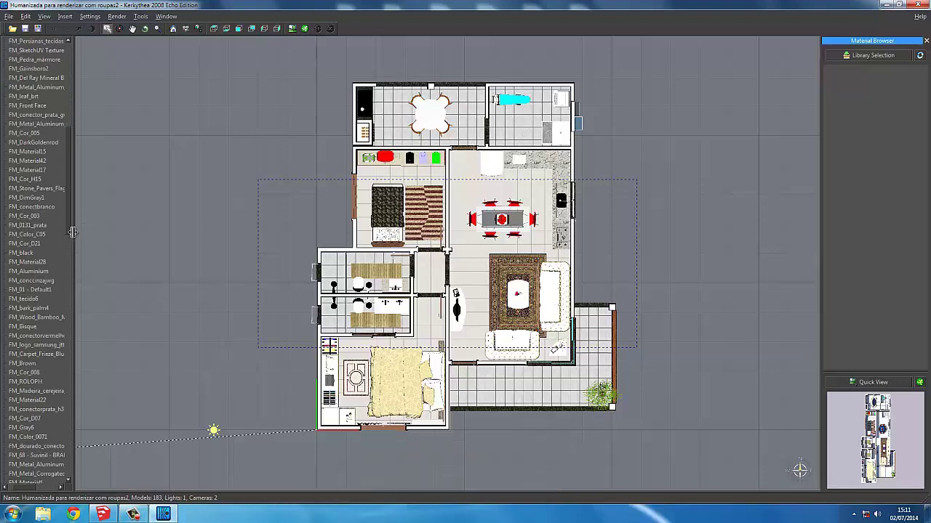
{"action": "left_click_drag", "start_coordinate": [69, 230], "coordinate": [84, 472]}
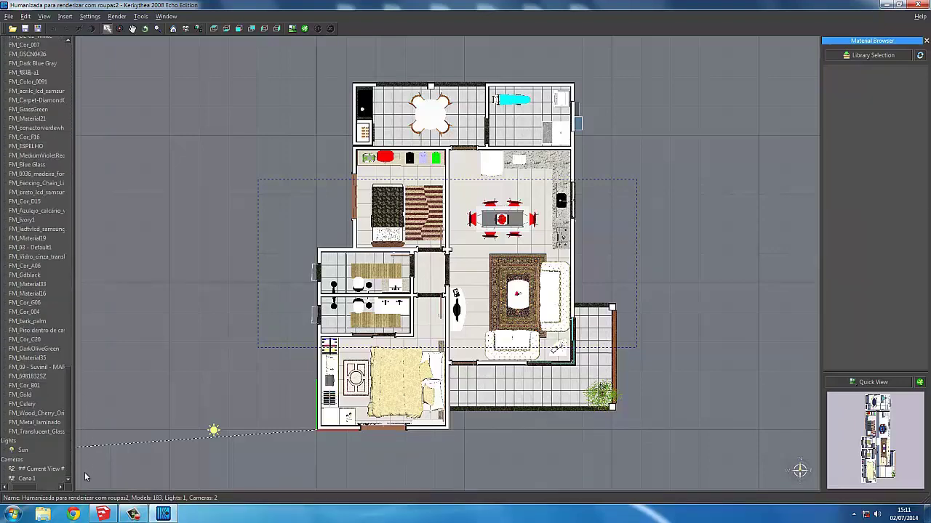
{"action": "right_click", "coordinate": [24, 451]}
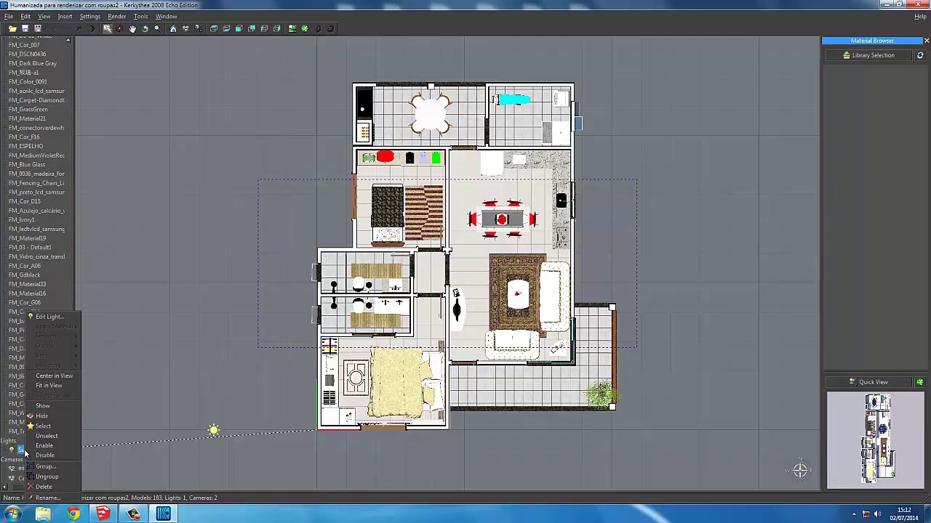
{"action": "left_click", "coordinate": [47, 317]}
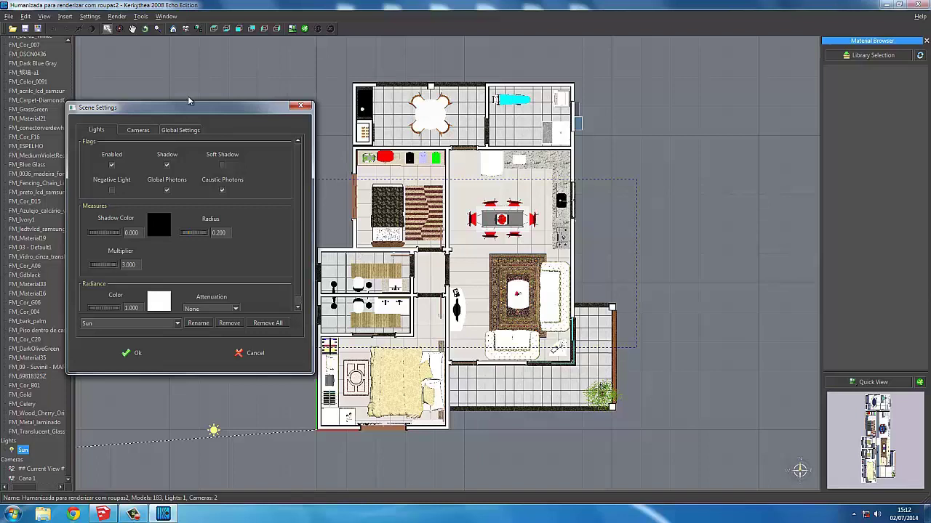
{"action": "left_click_drag", "start_coordinate": [190, 109], "coordinate": [189, 115]}
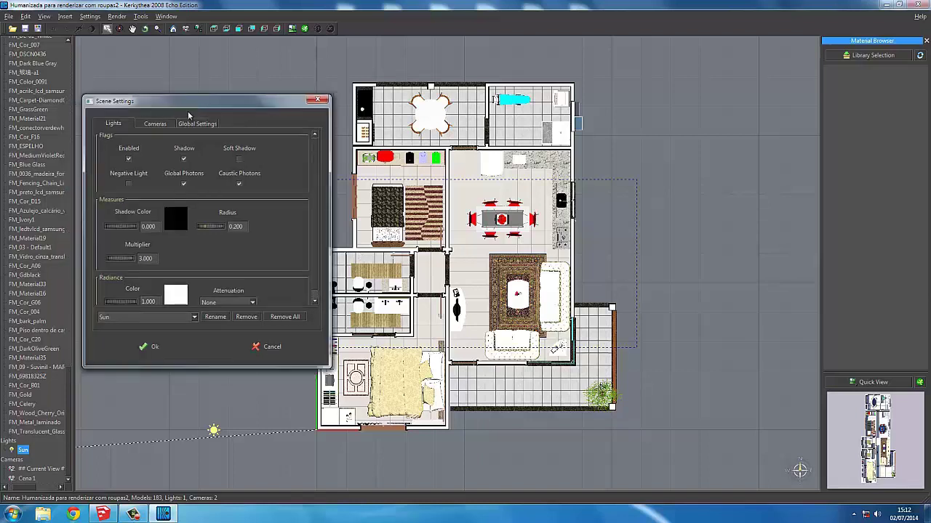
{"action": "left_click", "coordinate": [184, 159]}
{"action": "left_click", "coordinate": [150, 347]}
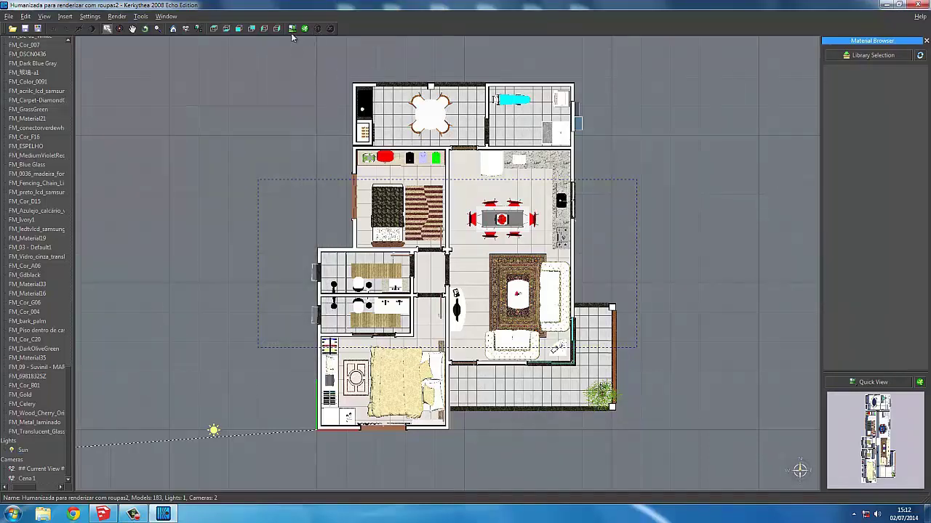
Close the previous render and start a new render of the floor plan
{"action": "left_click", "coordinate": [291, 30]}
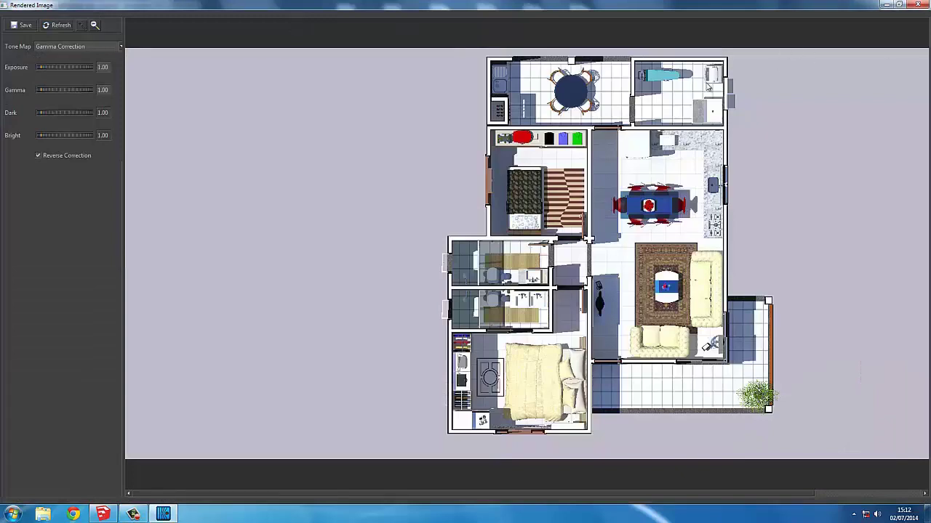
{"action": "left_click", "coordinate": [920, 5]}
{"action": "left_click", "coordinate": [304, 29]}
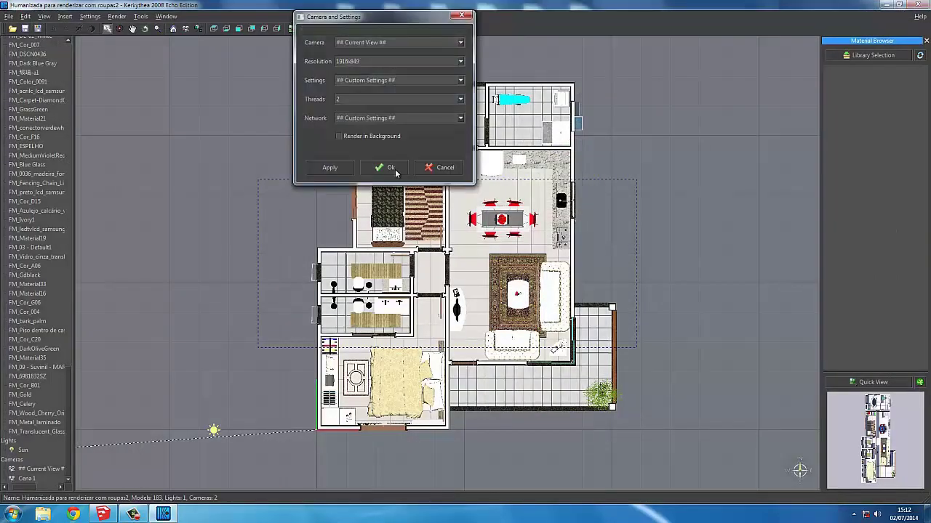
{"action": "left_click", "coordinate": [384, 166]}
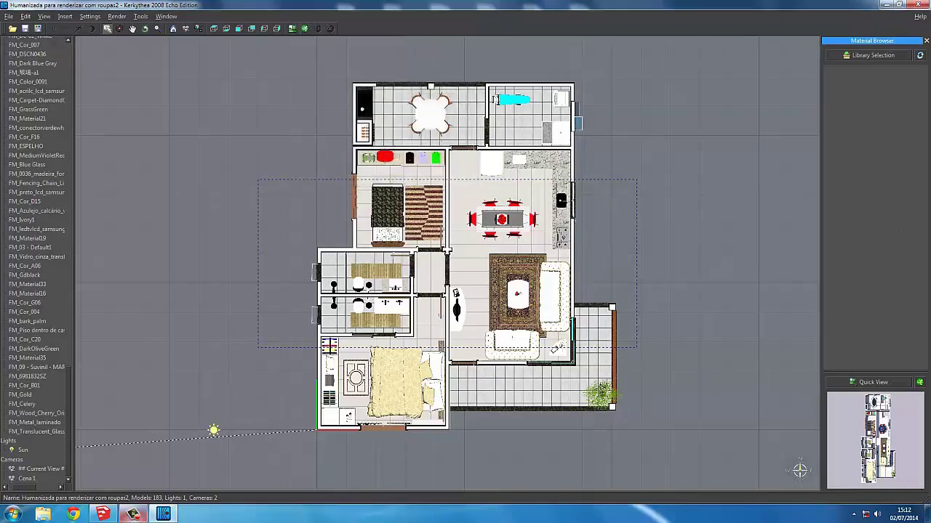
{"action": "left_click", "coordinate": [132, 514]}
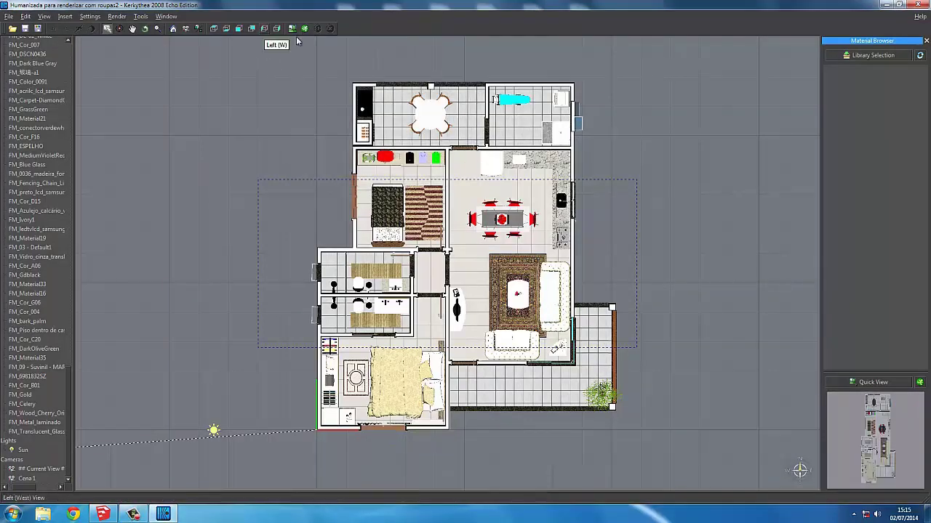
View the new render full screen with exponential colour mapping and Dark at 1.20
{"action": "left_click", "coordinate": [292, 29]}
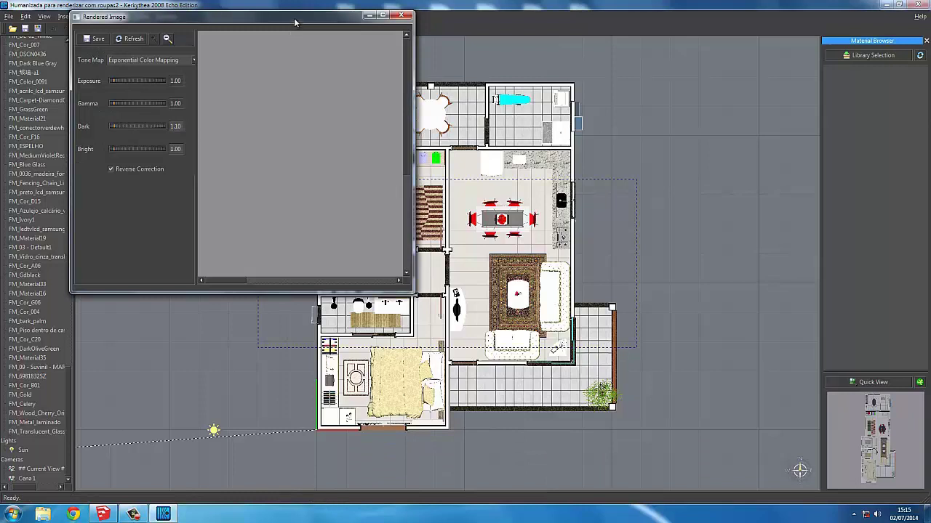
{"action": "double_click", "coordinate": [294, 21]}
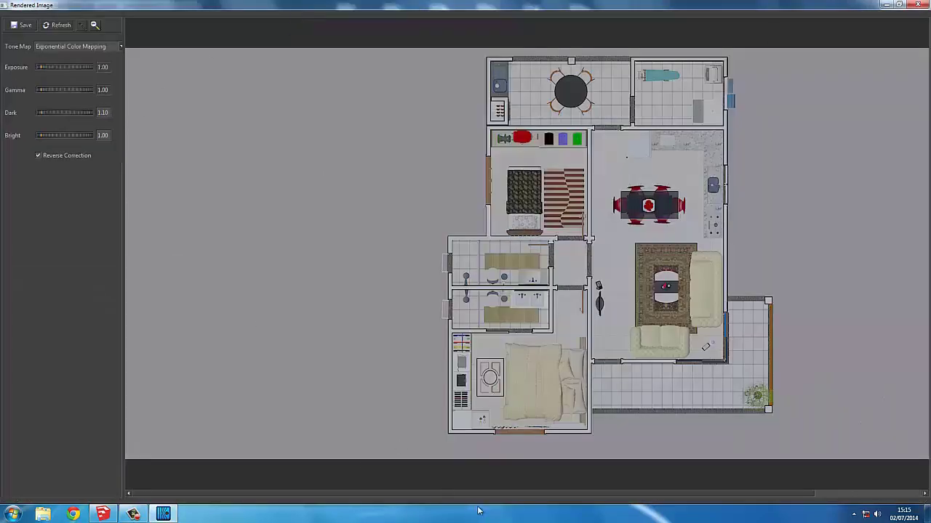
{"action": "left_click_drag", "start_coordinate": [503, 499], "coordinate": [607, 499]}
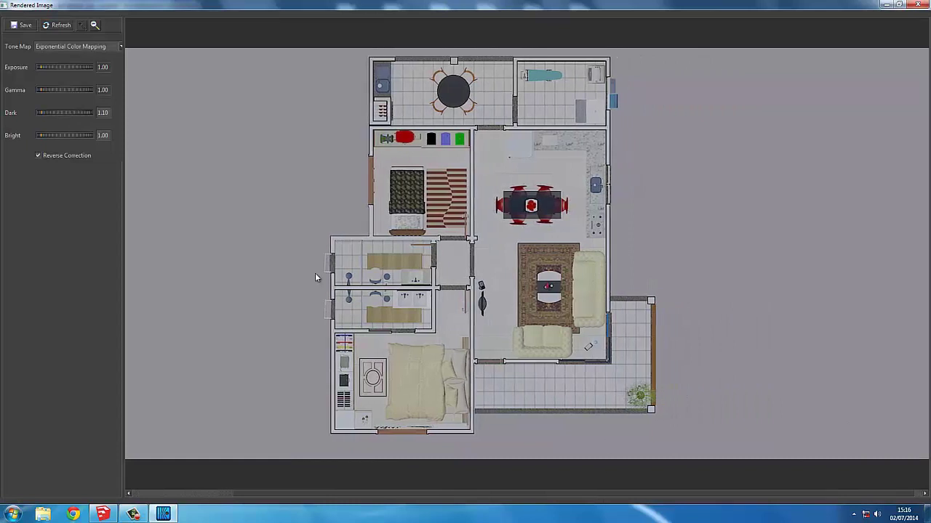
{"action": "left_click_drag", "start_coordinate": [322, 498], "coordinate": [284, 500]}
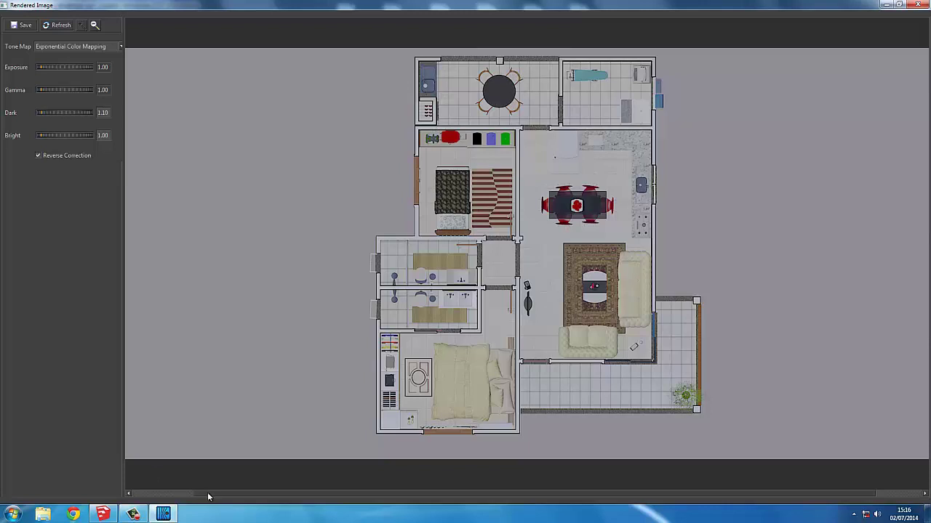
{"action": "mouse_move", "coordinate": [208, 497]}
{"action": "left_mouse_down"}
{"action": "mouse_move", "coordinate": [166, 499]}
{"action": "mouse_move", "coordinate": [255, 499]}
{"action": "mouse_move", "coordinate": [204, 502]}
{"action": "left_mouse_up"}
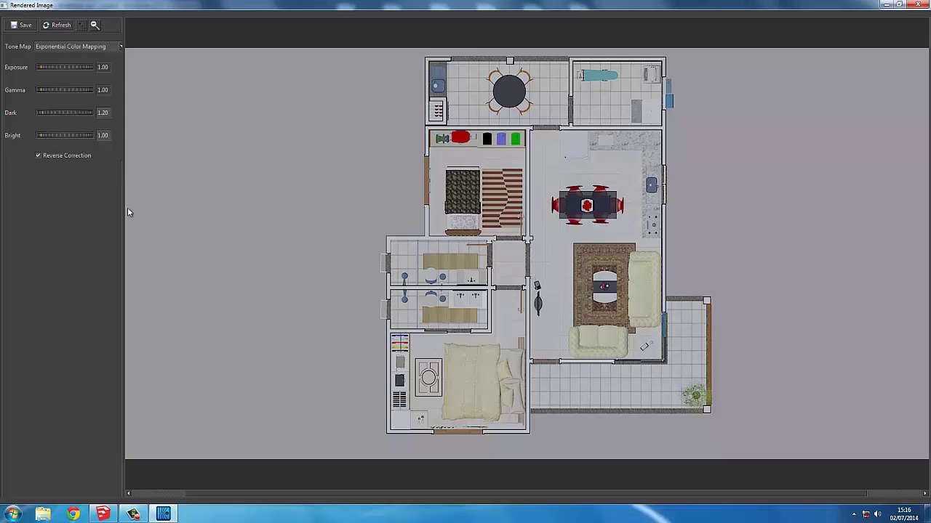
{"action": "left_click", "coordinate": [53, 114]}
{"action": "left_click", "coordinate": [918, 6]}
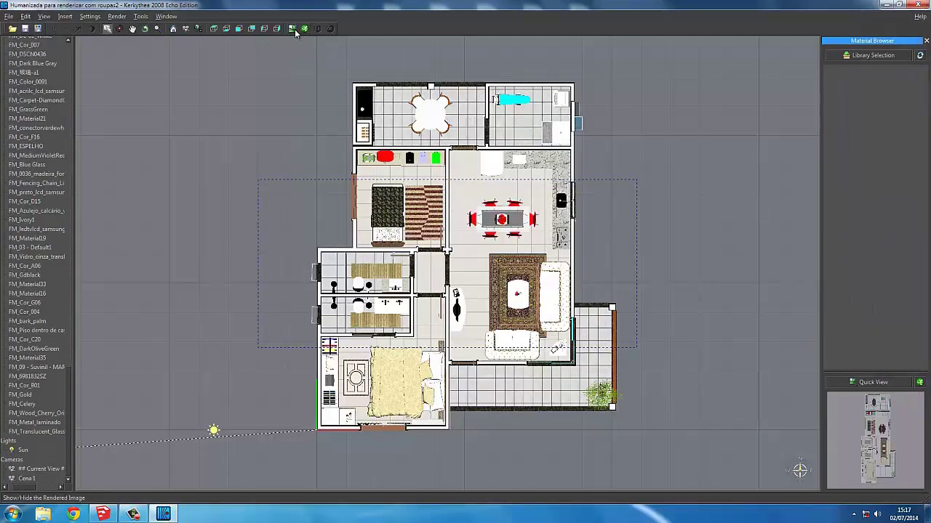
{"action": "left_click", "coordinate": [292, 29]}
{"action": "double_click", "coordinate": [287, 22]}
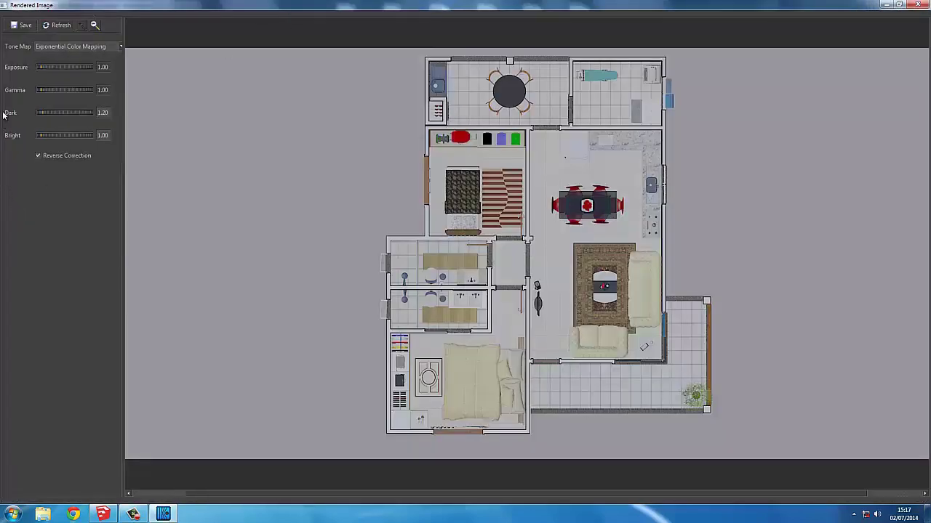
Save the render as JPEG 'Humanizadas aula' in the Humanizadas folder and close the image window
{"action": "left_click", "coordinate": [23, 27]}
{"action": "type", "text": "Humanizadas aula"}
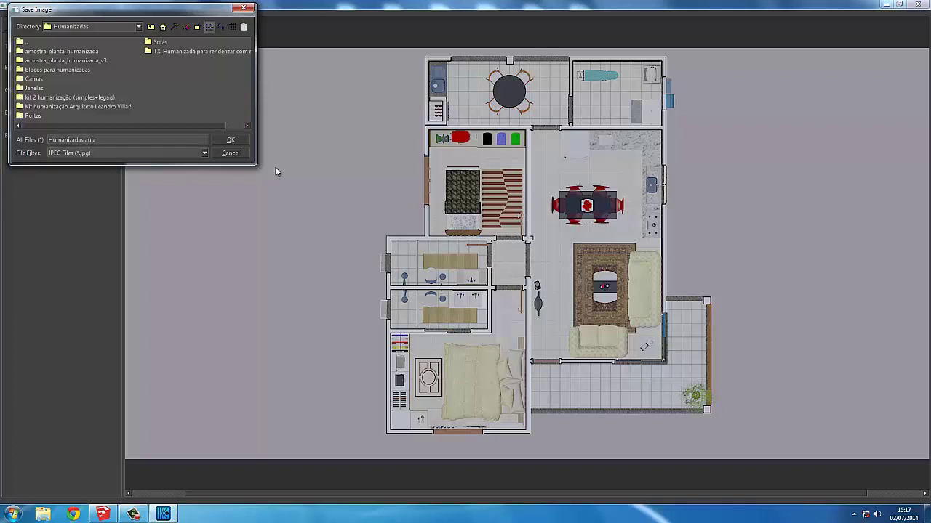
{"action": "left_click", "coordinate": [230, 141]}
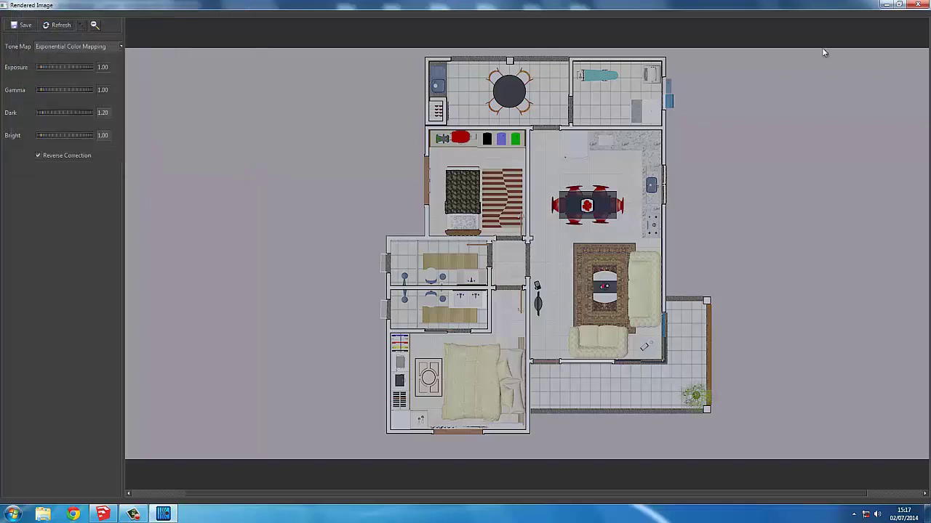
{"action": "left_click", "coordinate": [925, 5]}
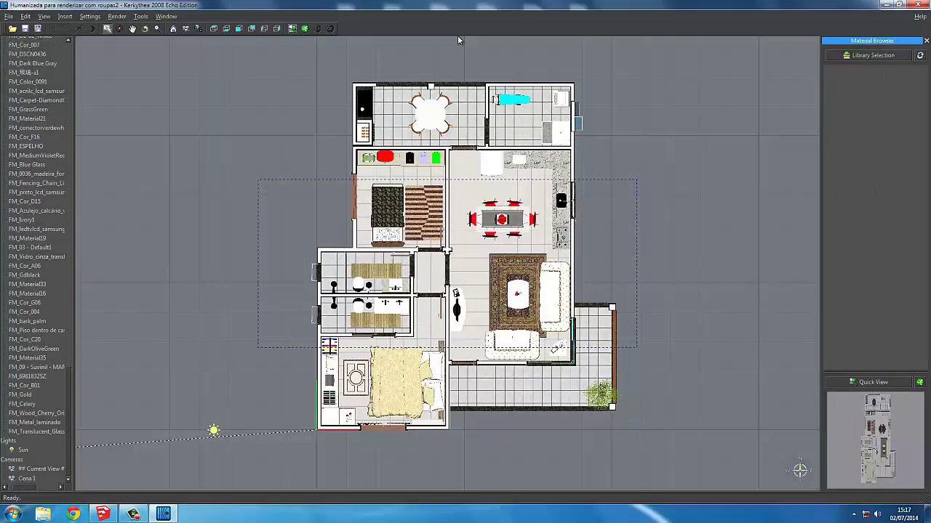
Render the scene with the LR02. Light Pass preset and view the result
{"action": "left_click", "coordinate": [305, 28]}
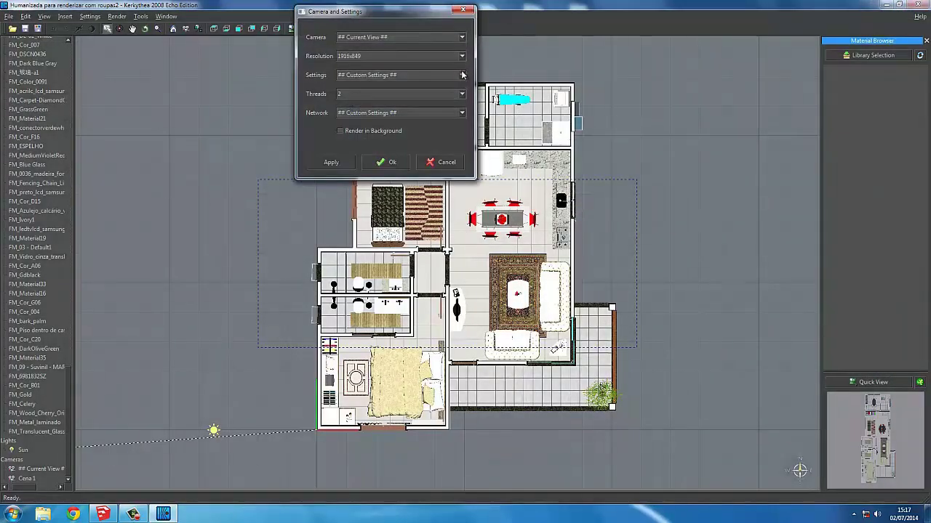
{"action": "left_click", "coordinate": [462, 75]}
{"action": "scroll", "coordinate": [407, 139], "scroll_direction": "down", "scroll_amount": 7}
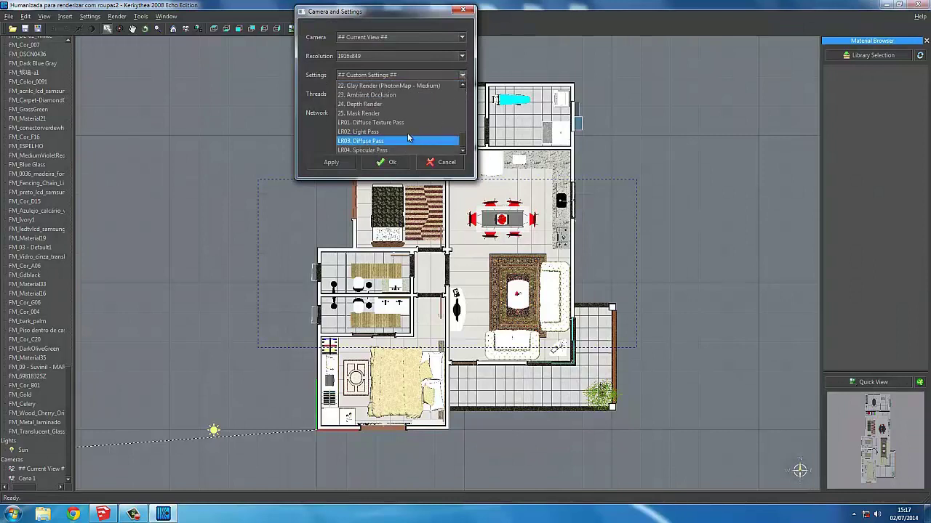
{"action": "left_click", "coordinate": [386, 132]}
{"action": "left_click", "coordinate": [329, 163]}
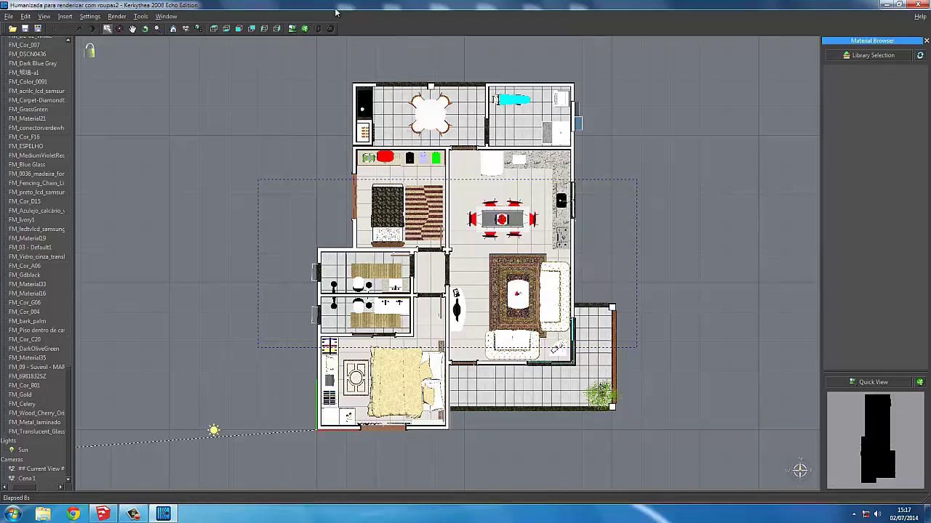
{"action": "left_click", "coordinate": [292, 28]}
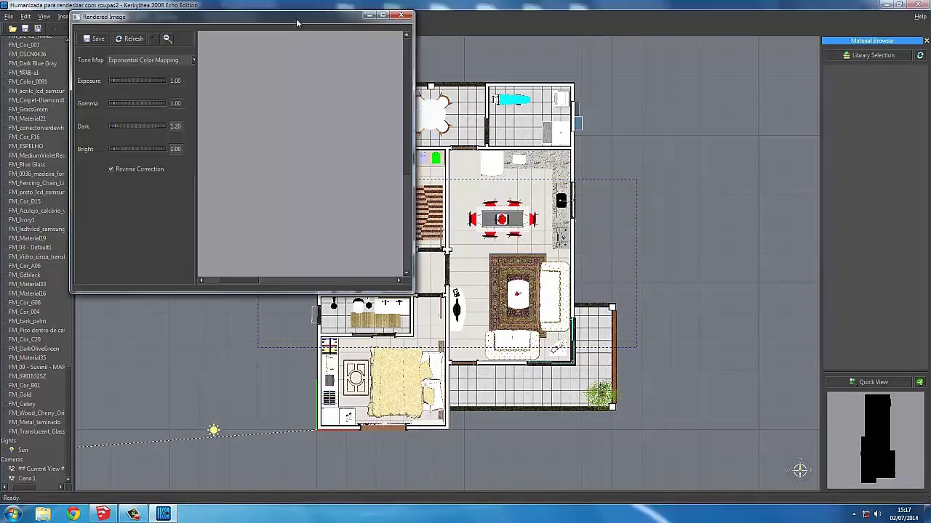
Save the light-pass render as 'Humanizadas aula' without the .jpg extension and close the window
{"action": "double_click", "coordinate": [297, 22]}
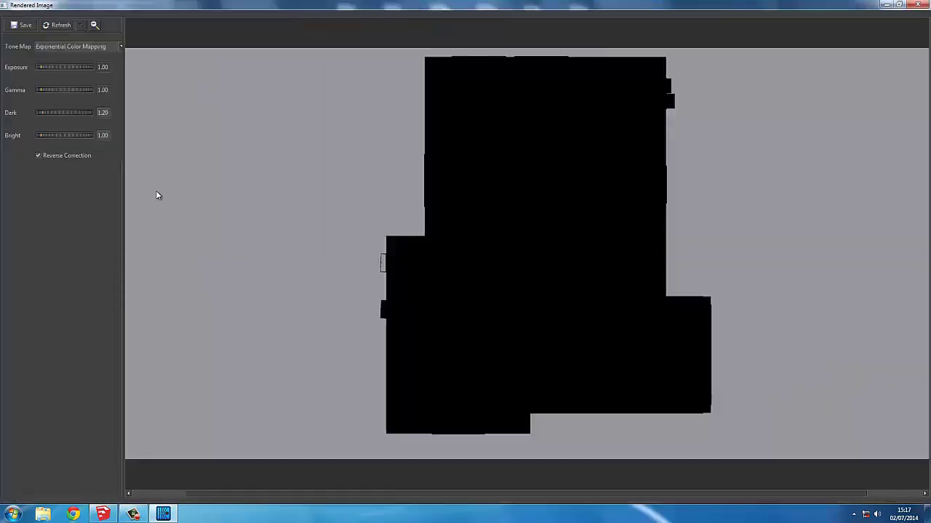
{"action": "left_click", "coordinate": [20, 25]}
{"action": "left_click", "coordinate": [193, 59]}
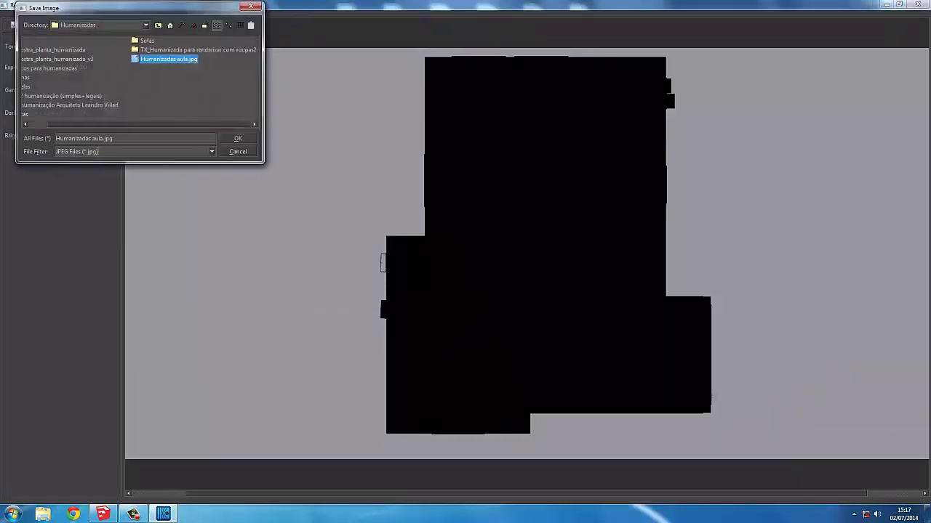
{"action": "left_click_drag", "start_coordinate": [103, 139], "coordinate": [131, 142]}
{"action": "key", "text": "BackSpace"}
{"action": "left_click", "coordinate": [226, 139]}
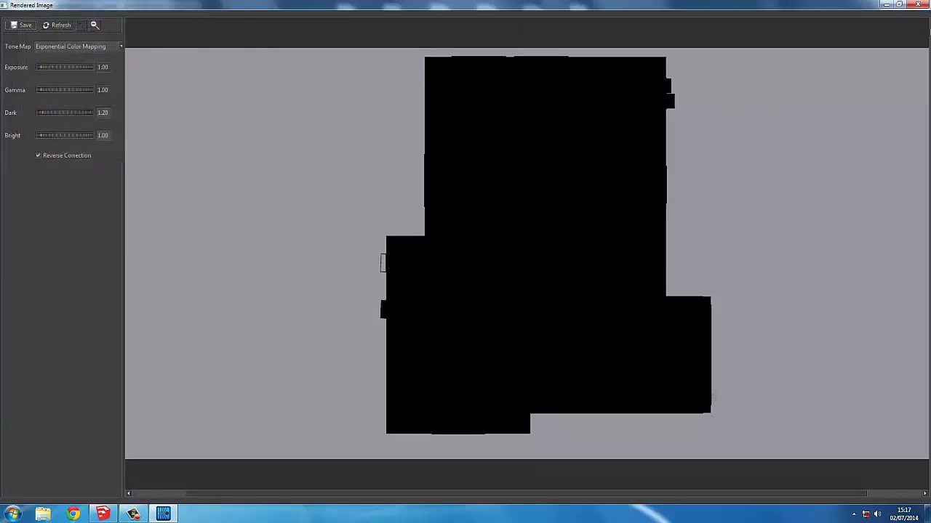
{"action": "left_click", "coordinate": [918, 6]}
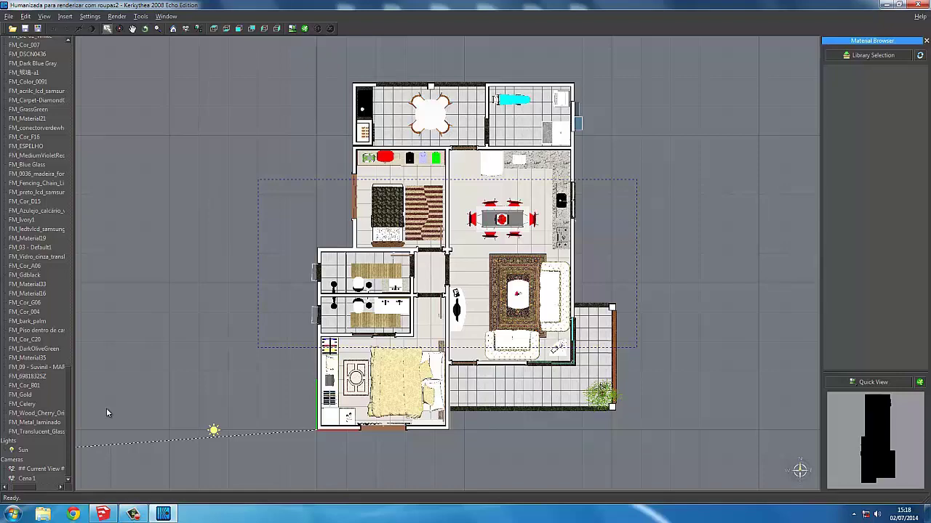
Back in SketchUp, switch the camera to Perspective and orbit the floor plan to a top view
{"action": "left_click", "coordinate": [103, 514]}
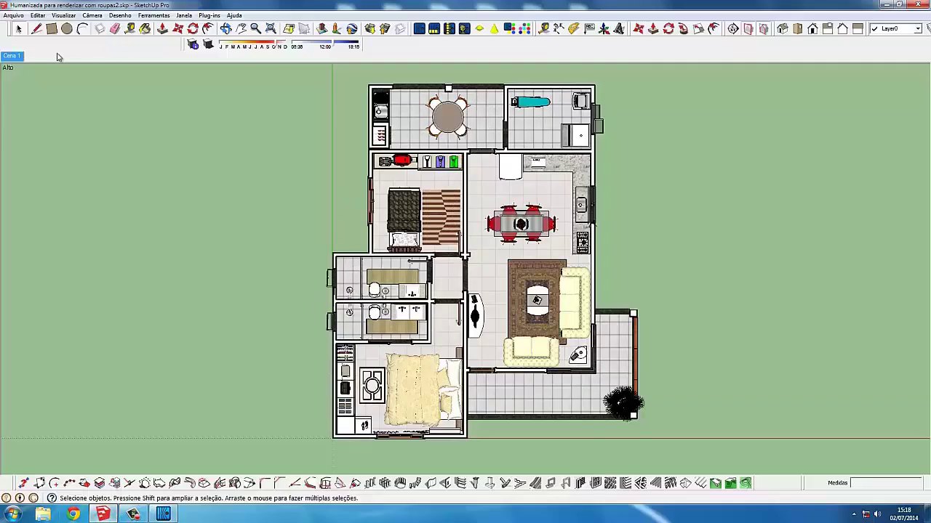
{"action": "left_click", "coordinate": [64, 15]}
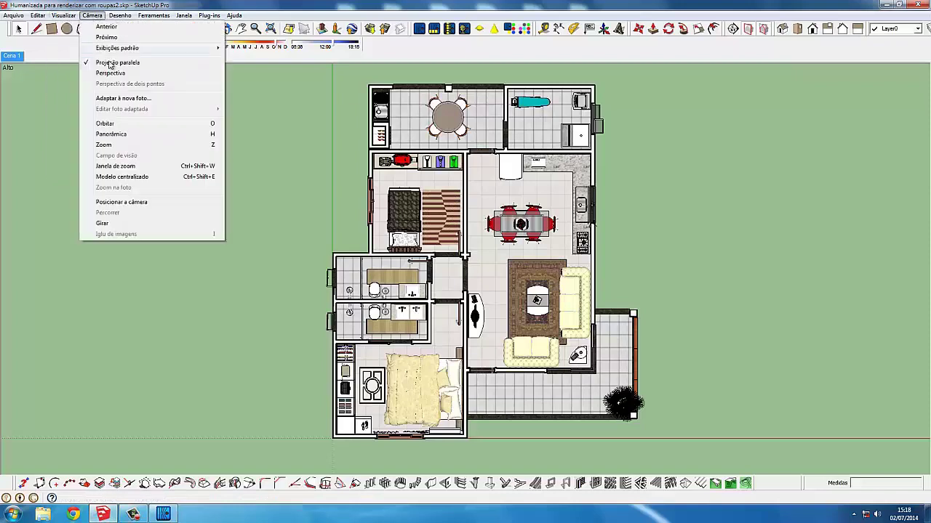
{"action": "left_click", "coordinate": [109, 73]}
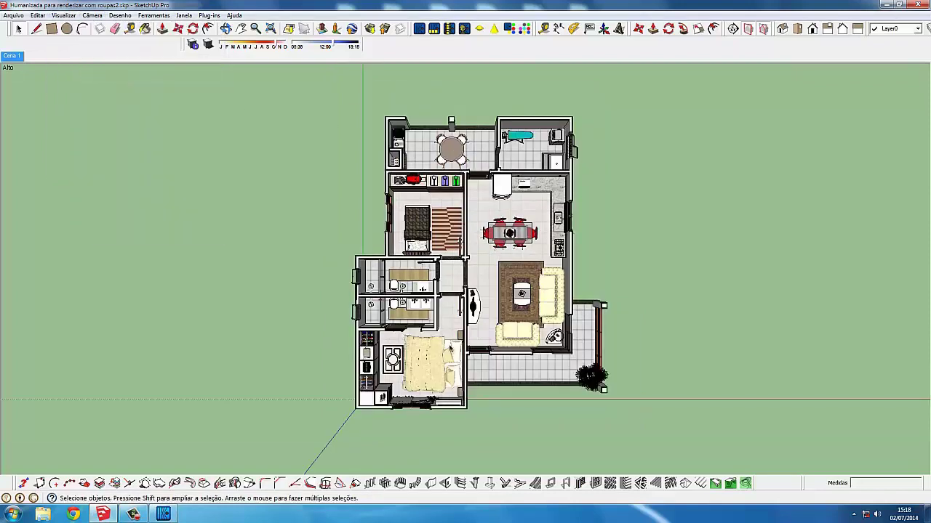
{"action": "key", "text": "o"}
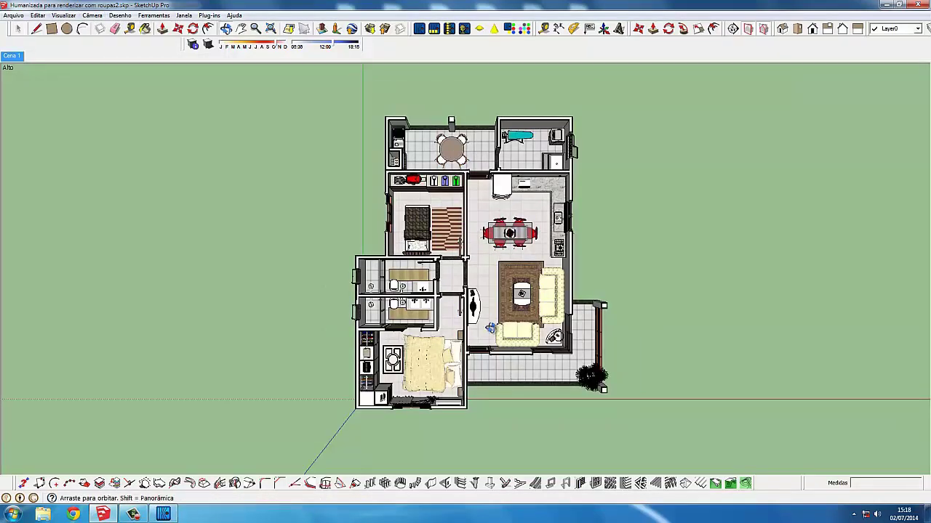
{"action": "mouse_move", "coordinate": [497, 329]}
{"action": "left_mouse_down"}
{"action": "mouse_move", "coordinate": [471, 363]}
{"action": "mouse_move", "coordinate": [441, 281]}
{"action": "left_mouse_up"}
{"action": "key", "text": "space"}
{"action": "mouse_move", "coordinate": [465, 291]}
{"action": "middle_mouse_down"}
{"action": "mouse_move", "coordinate": [348, 218]}
{"action": "mouse_move", "coordinate": [330, 229]}
{"action": "middle_mouse_up"}
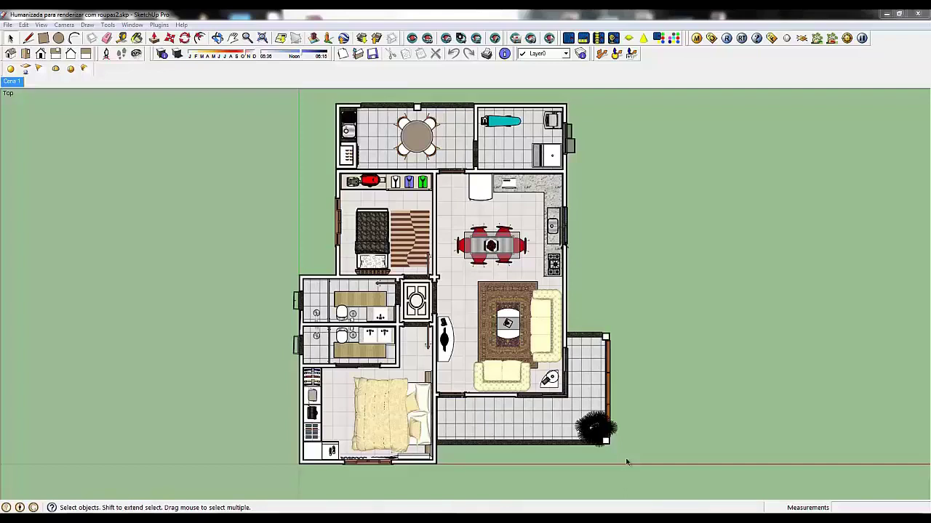
{"action": "left_click", "coordinate": [8, 26]}
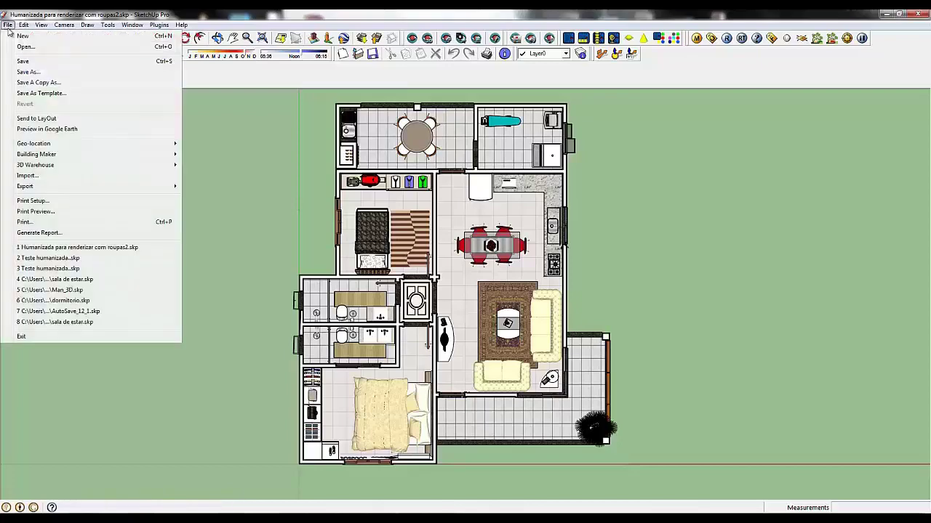
{"action": "mouse_move", "coordinate": [94, 186]}
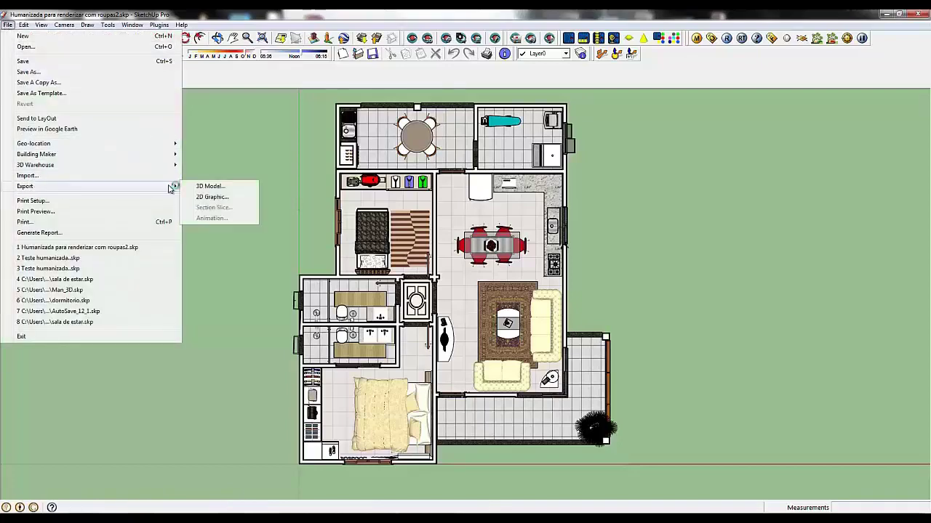
{"action": "left_click", "coordinate": [204, 197]}
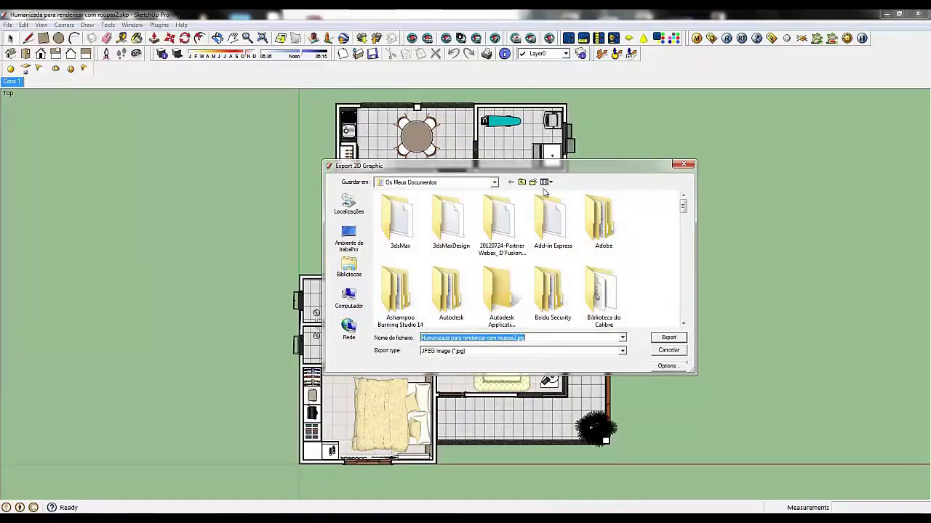
{"action": "left_click", "coordinate": [676, 351]}
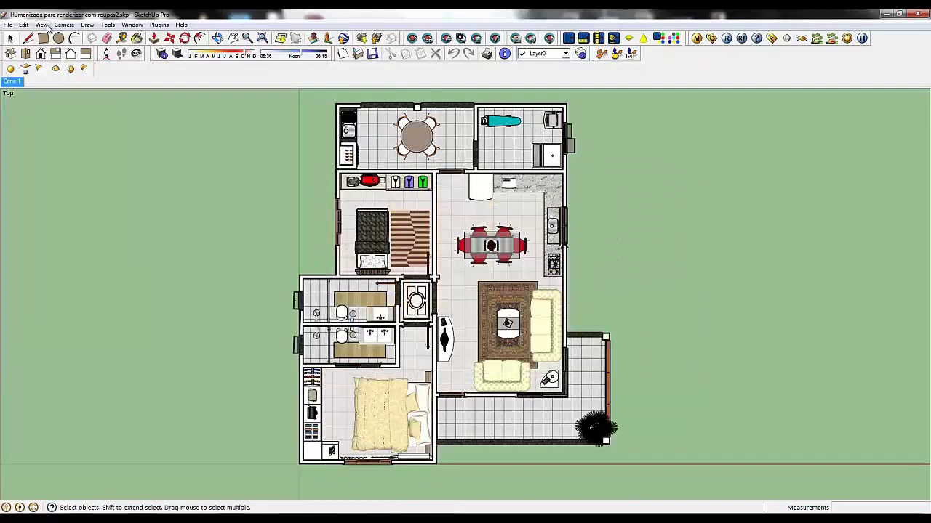
{"action": "left_click", "coordinate": [44, 25]}
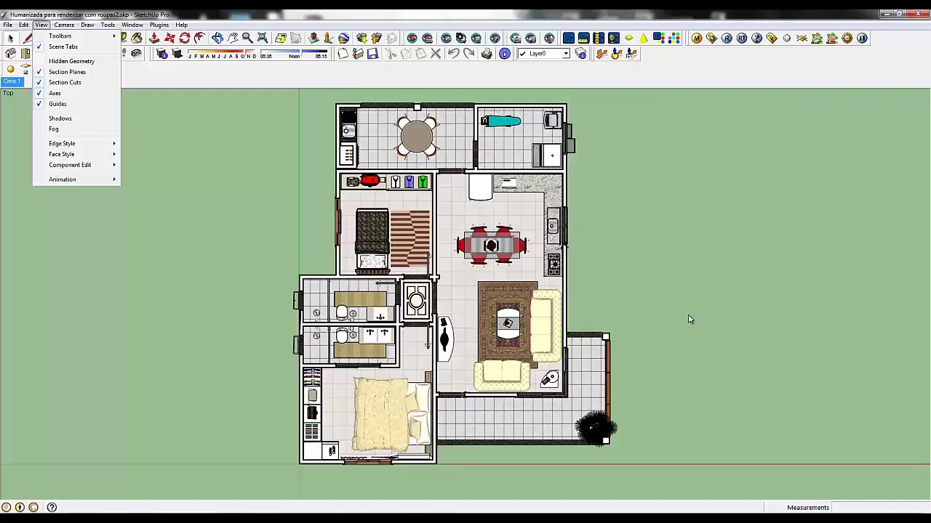
{"action": "left_click", "coordinate": [211, 223]}
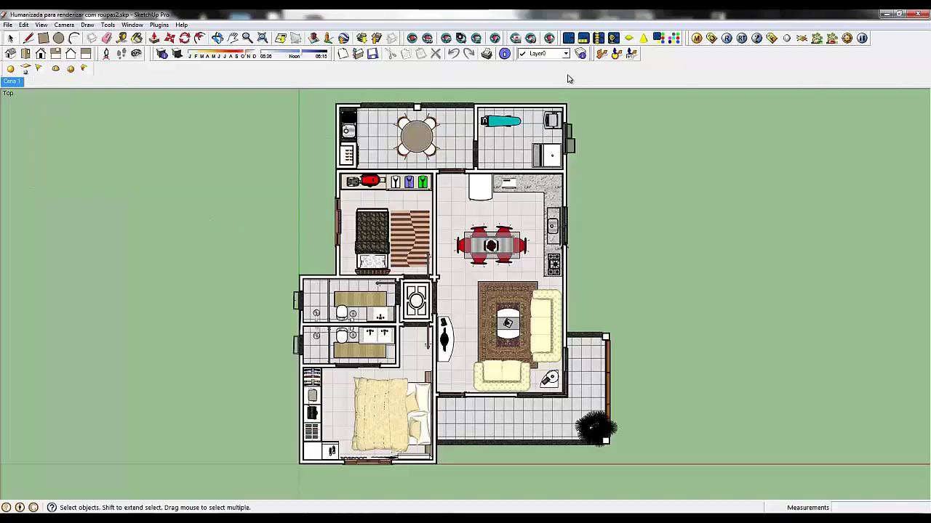
Open the V-Ray material editor and Materials panel, and eyedrop the indoor floor in the plan
{"action": "left_click", "coordinate": [697, 39]}
{"action": "left_click_drag", "start_coordinate": [348, 132], "coordinate": [735, 120]}
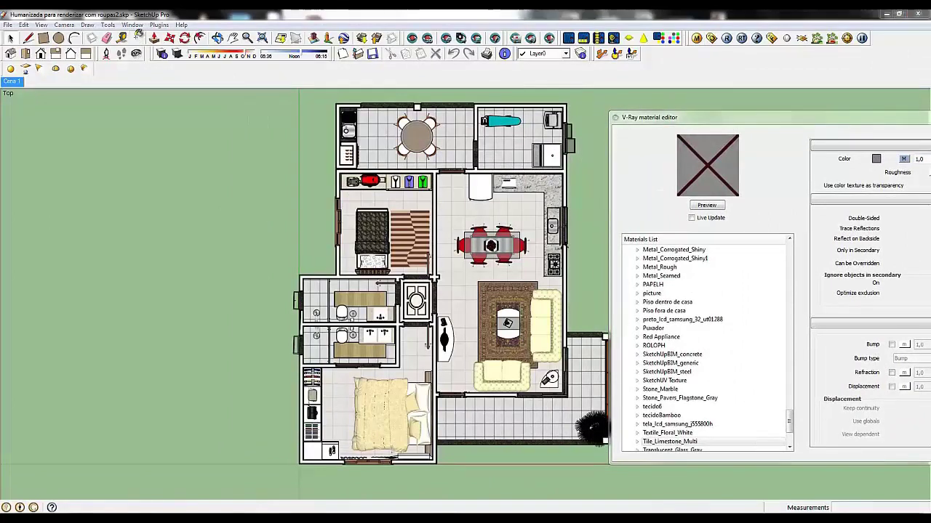
{"action": "left_click", "coordinate": [138, 38]}
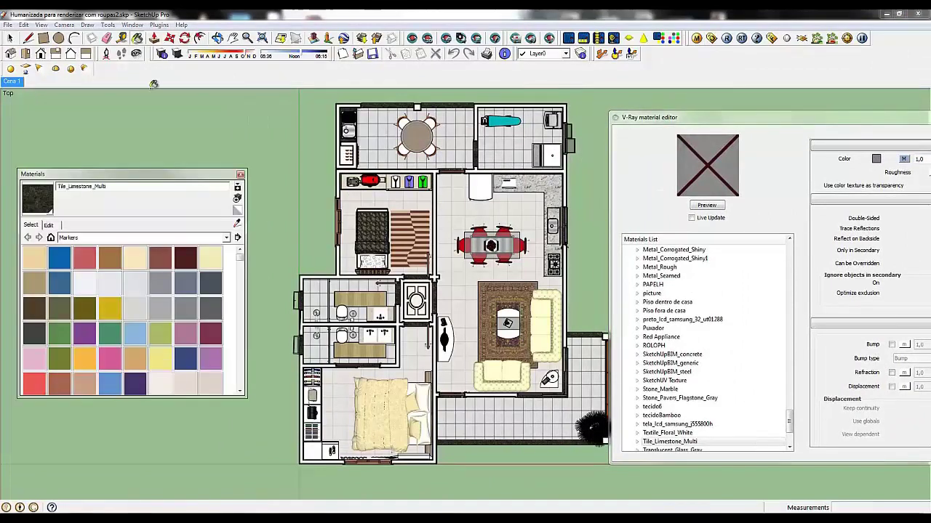
{"action": "left_click", "coordinate": [237, 224]}
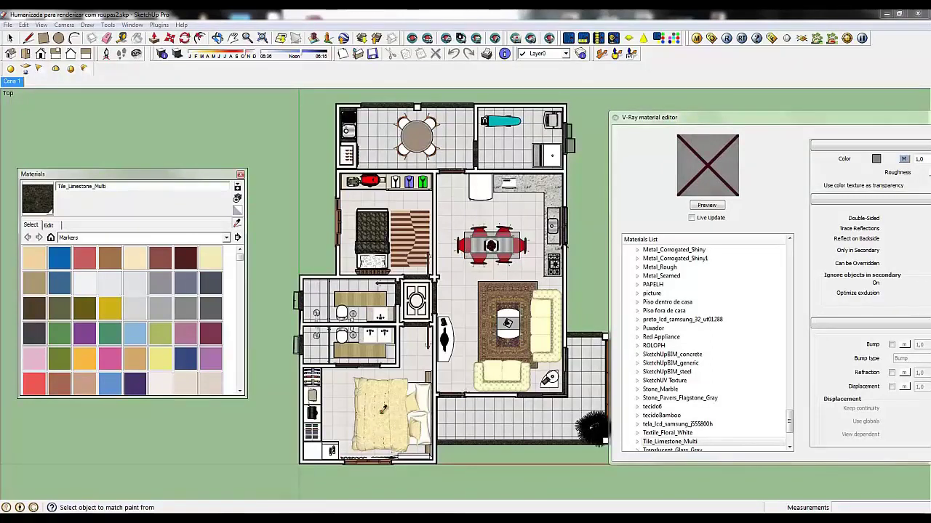
{"action": "left_click", "coordinate": [454, 213]}
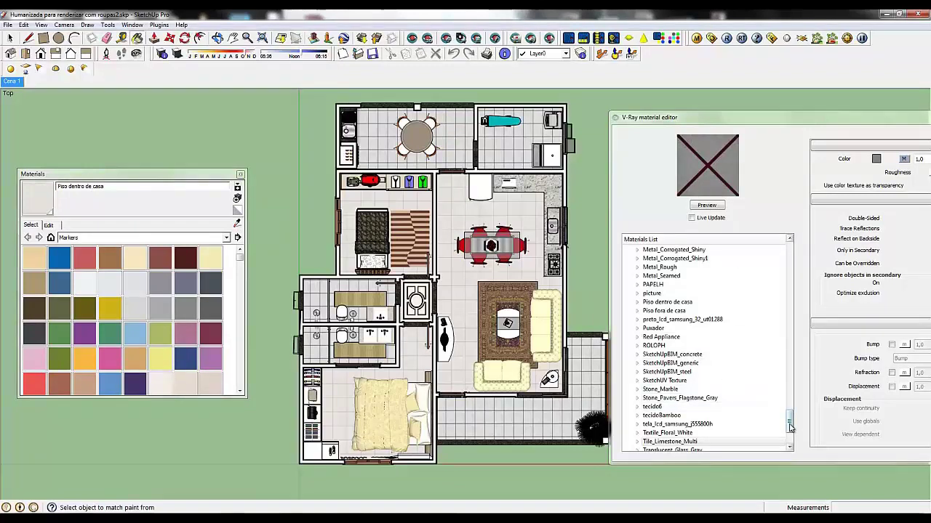
Select Piso dentro de casa in the V-Ray material list and render its preview
{"action": "left_click_drag", "start_coordinate": [790, 427], "coordinate": [790, 387]}
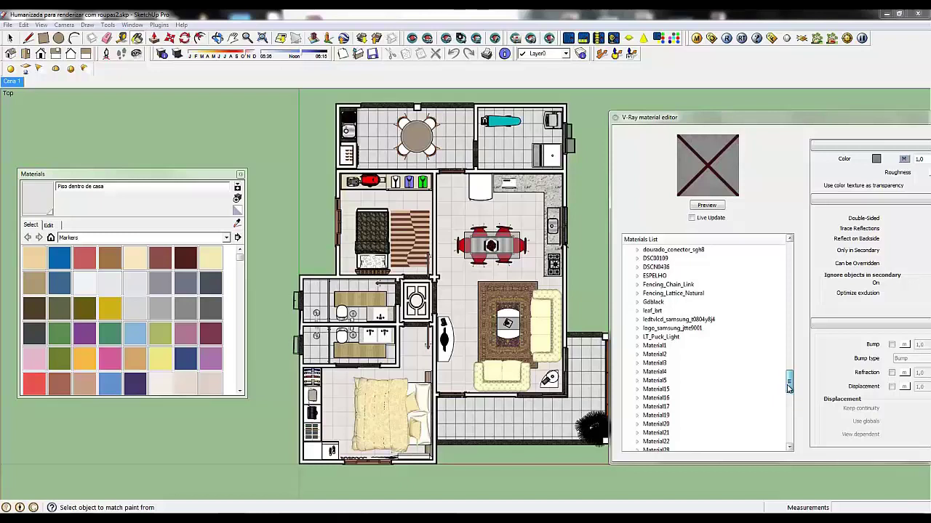
{"action": "left_click_drag", "start_coordinate": [789, 387], "coordinate": [798, 363]}
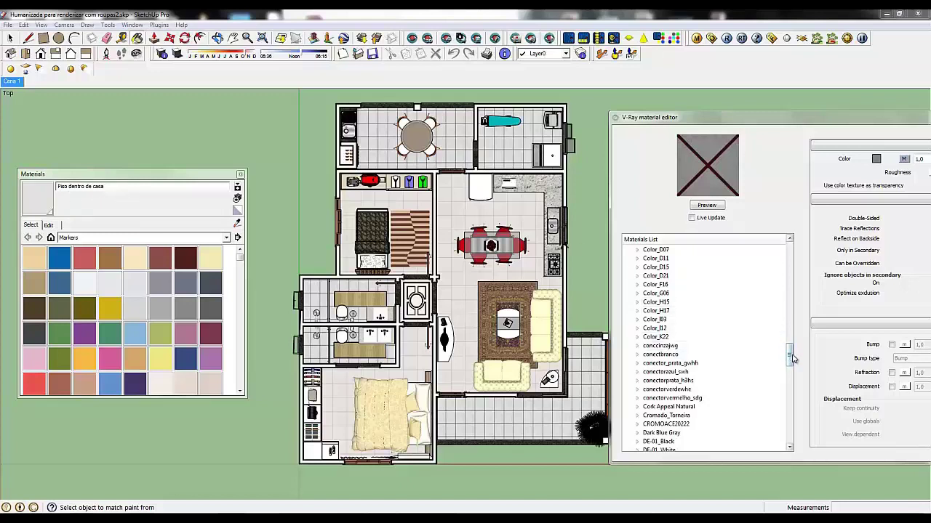
{"action": "left_click_drag", "start_coordinate": [794, 360], "coordinate": [788, 412]}
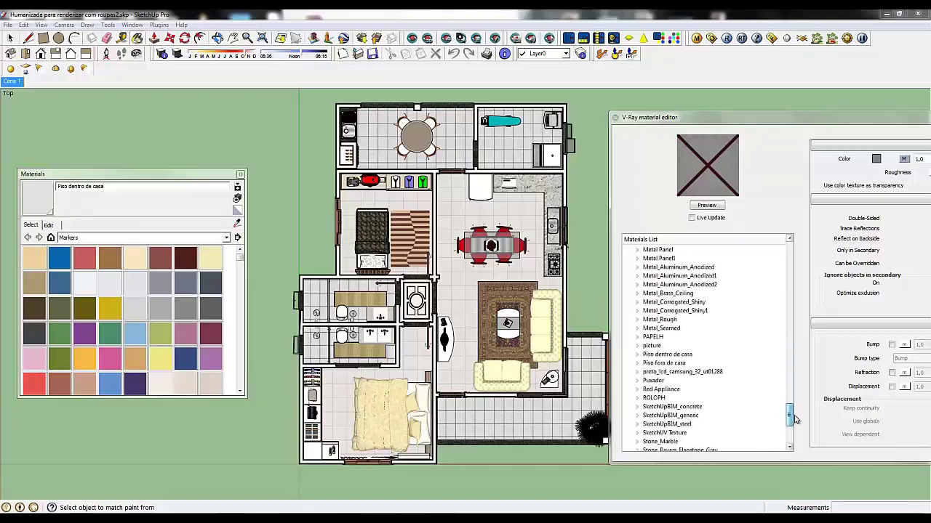
{"action": "left_click", "coordinate": [668, 355]}
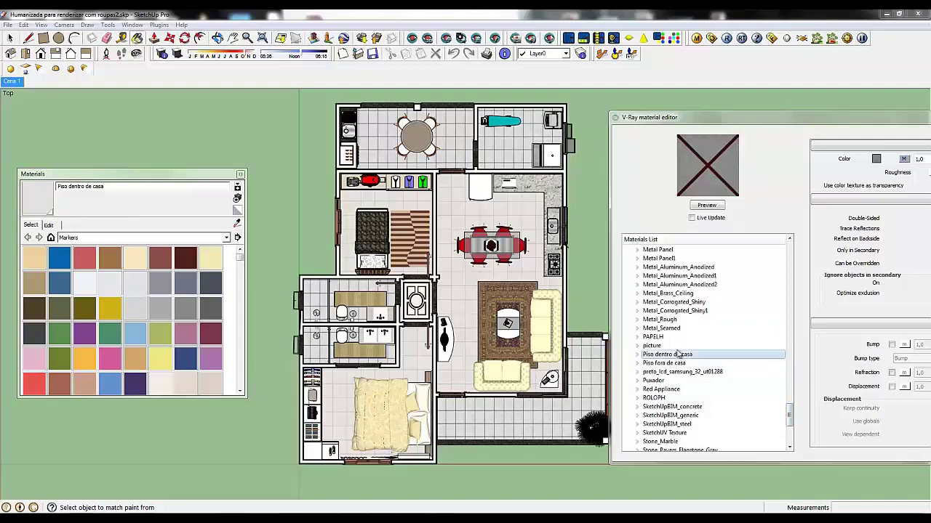
{"action": "left_click", "coordinate": [706, 205]}
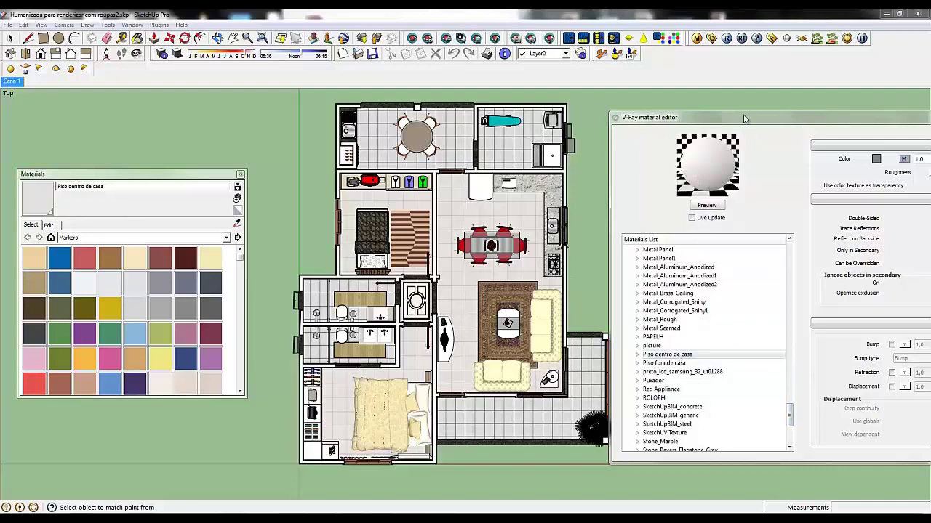
{"action": "left_click_drag", "start_coordinate": [745, 117], "coordinate": [592, 107]}
Add a reflection layer to Piso dentro de casa with glossiness 0,9 and 16 subdivs, then preview
{"action": "right_click", "coordinate": [532, 347]}
{"action": "mouse_move", "coordinate": [564, 351]}
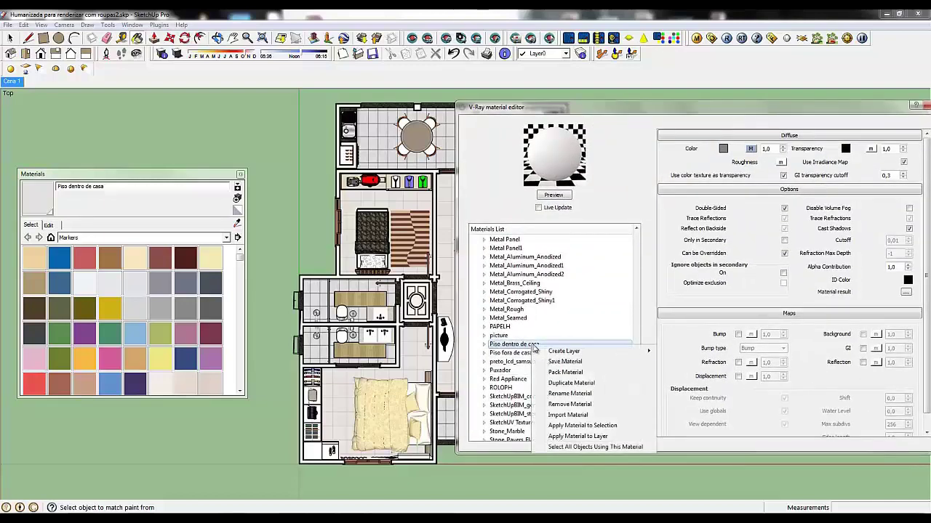
{"action": "left_click", "coordinate": [684, 363]}
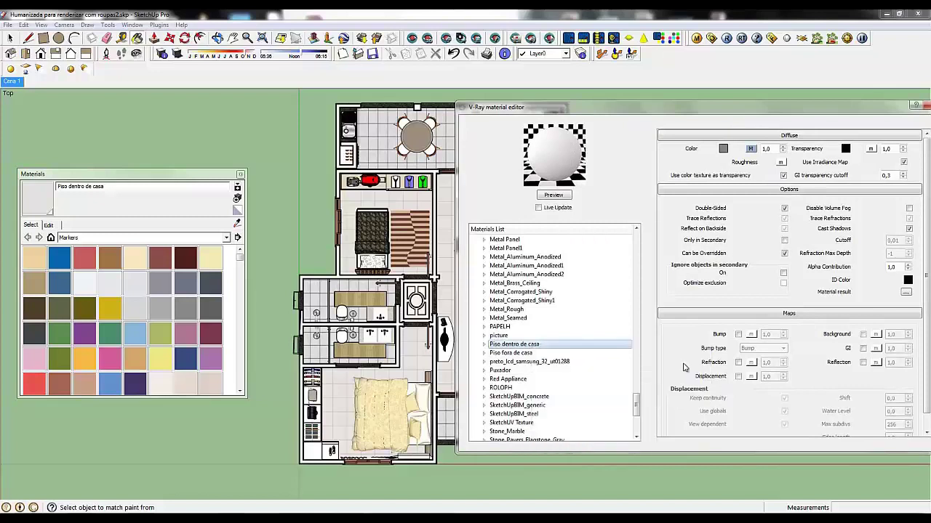
{"action": "left_click_drag", "start_coordinate": [729, 219], "coordinate": [707, 223]}
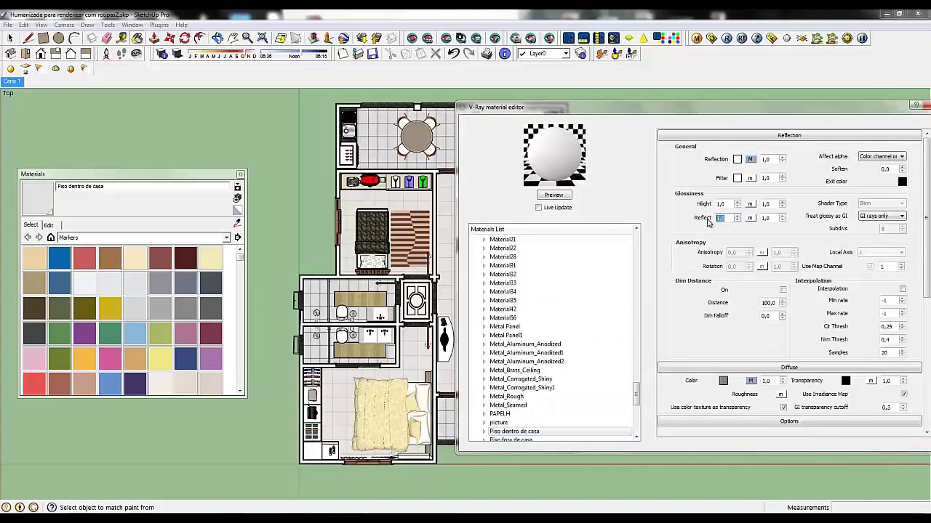
{"action": "type", "text": "0,9"}
{"action": "left_click", "coordinate": [883, 229]}
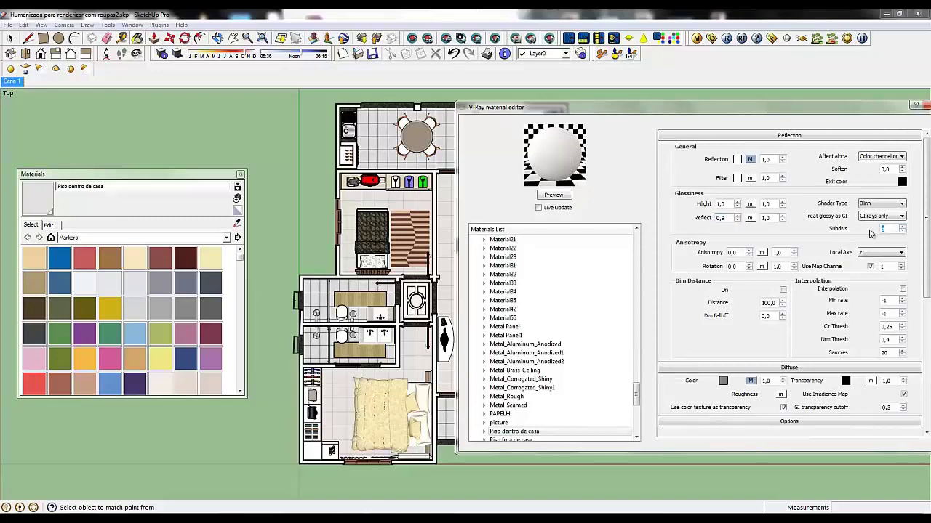
{"action": "type", "text": "16"}
{"action": "left_click", "coordinate": [556, 194]}
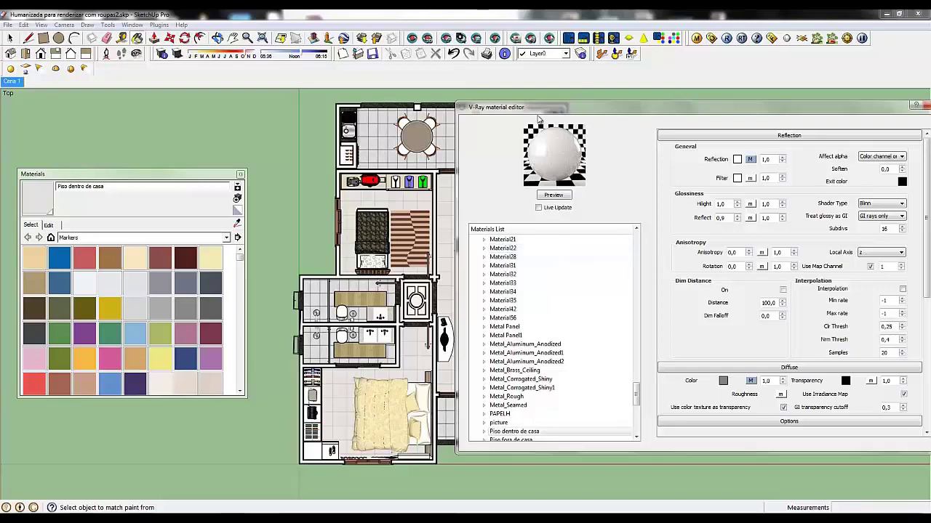
{"action": "left_click_drag", "start_coordinate": [539, 116], "coordinate": [686, 117]}
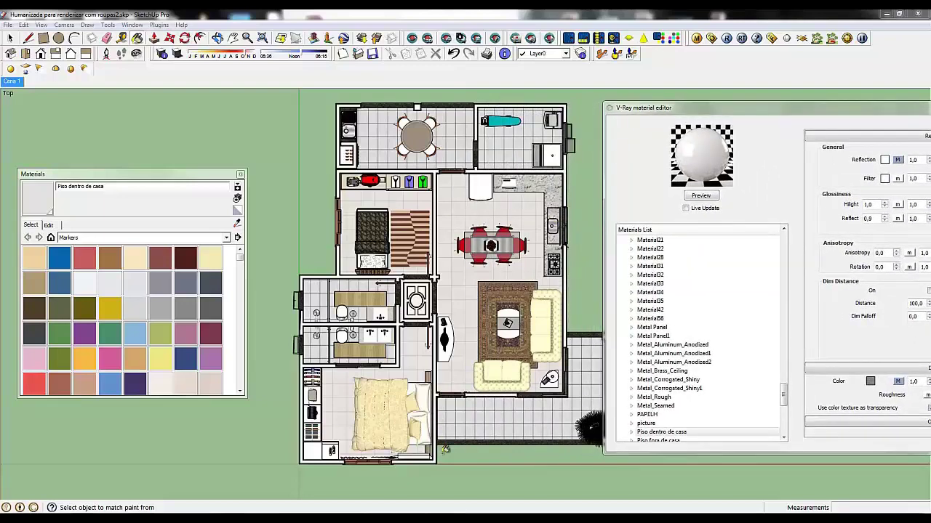
{"action": "mouse_move", "coordinate": [29, 508]}
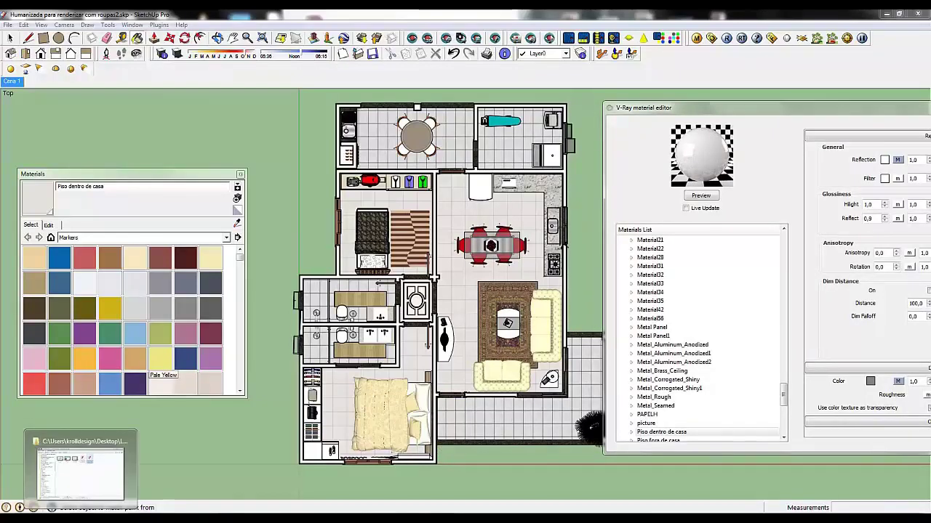
In Explorer's modulo sketchup aulas folder, preview SKT fora.jpg with Pré-visualizar
{"action": "left_click", "coordinate": [90, 481]}
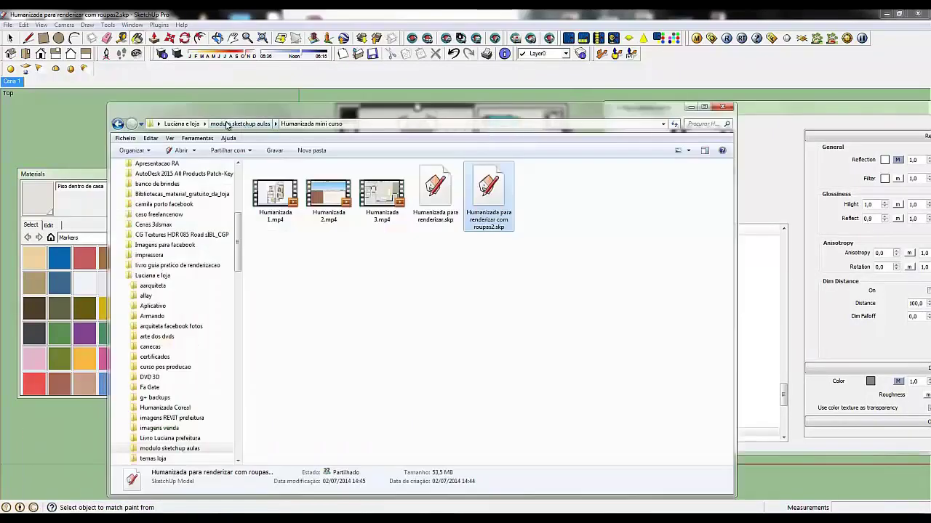
{"action": "left_click", "coordinate": [240, 123]}
{"action": "left_click_drag", "start_coordinate": [365, 118], "coordinate": [254, 54]}
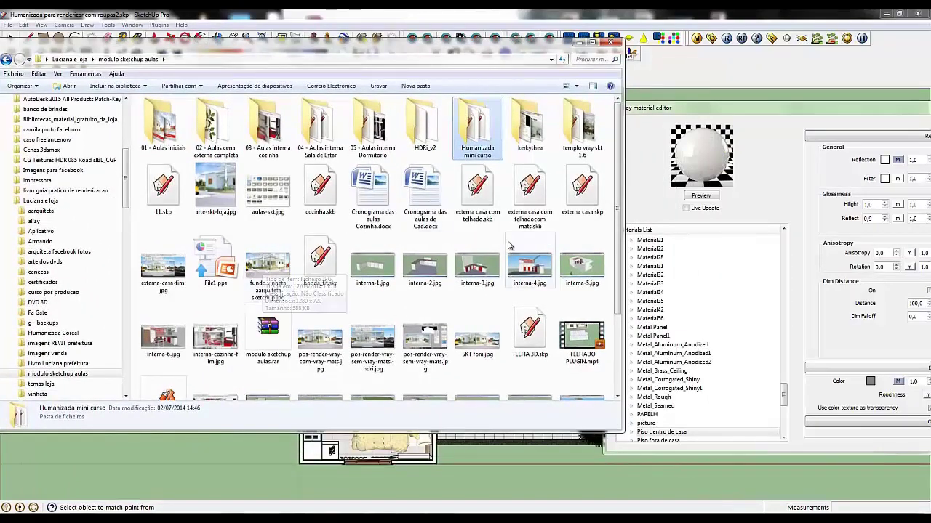
{"action": "left_click", "coordinate": [479, 347]}
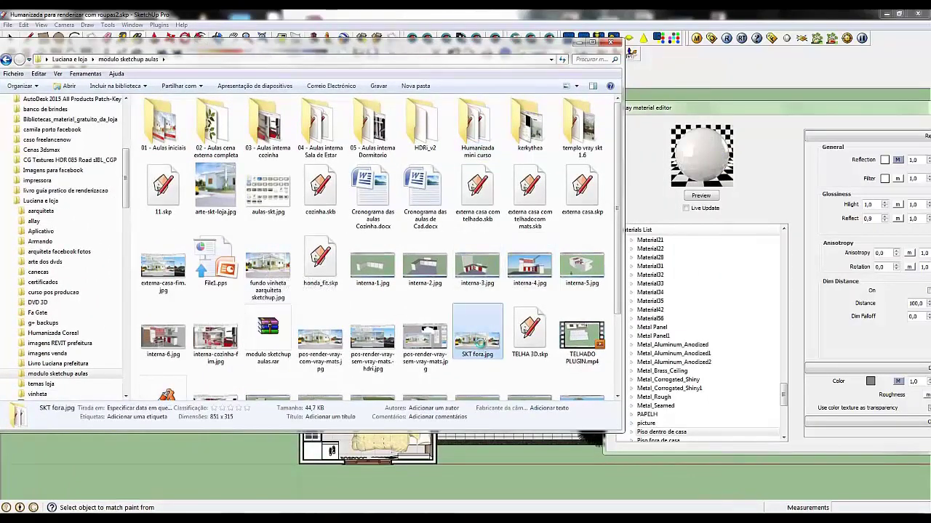
{"action": "right_click", "coordinate": [478, 343]}
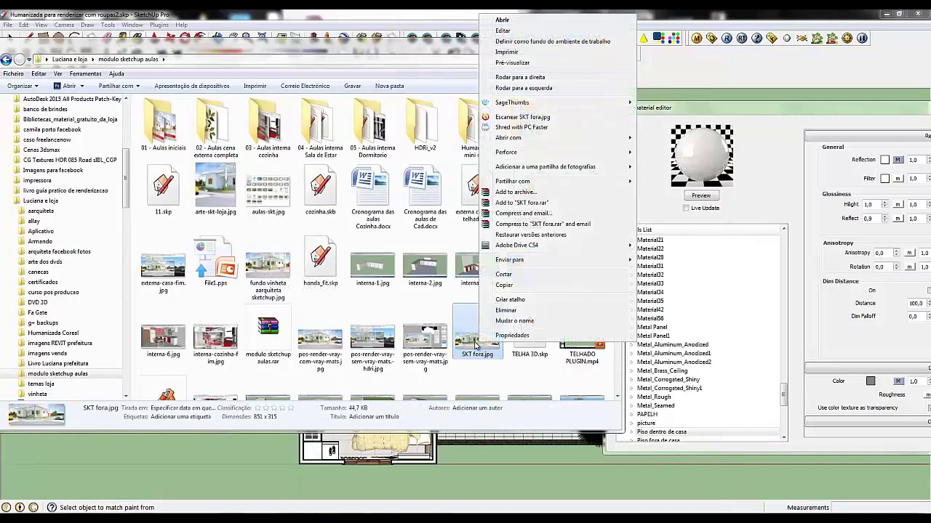
{"action": "left_click", "coordinate": [503, 64]}
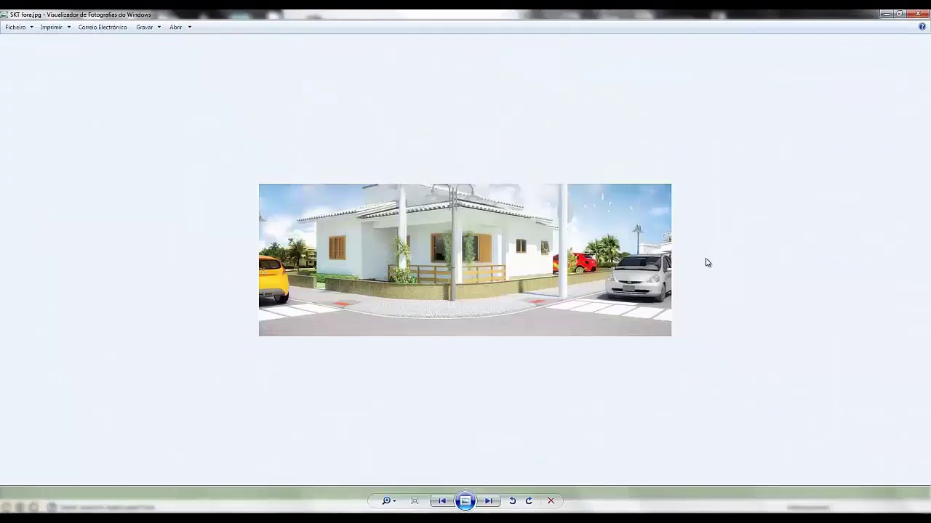
Close the exterior render, preview interna-cozinha-fim.jpg, then close the viewer
{"action": "left_click", "coordinate": [918, 14]}
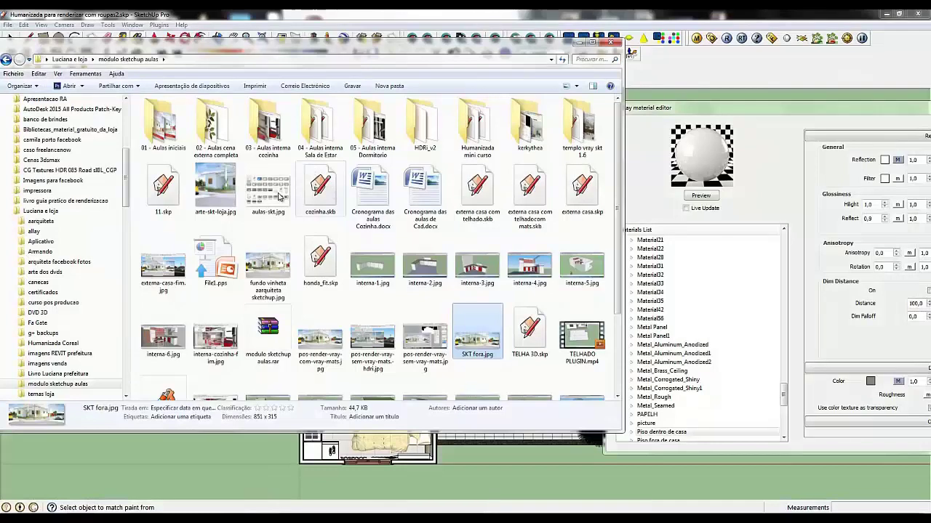
{"action": "left_click", "coordinate": [231, 339]}
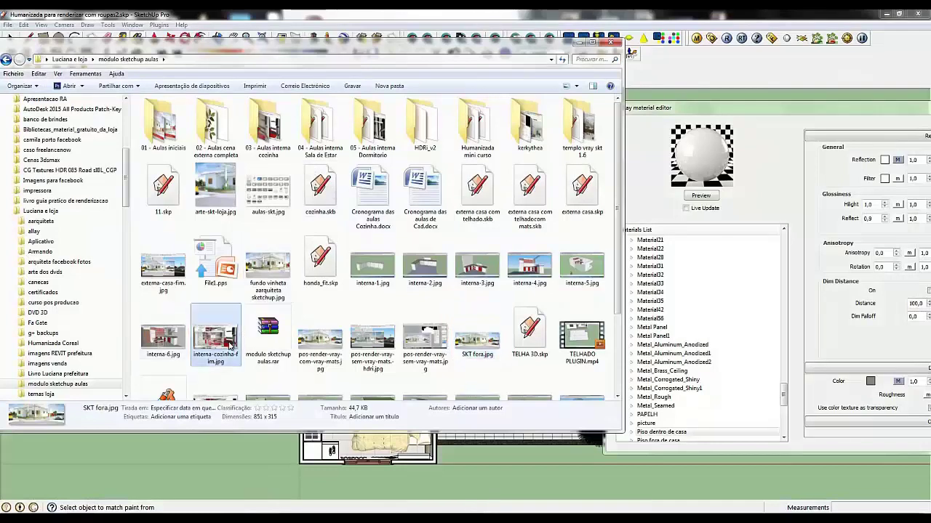
{"action": "right_click", "coordinate": [229, 343]}
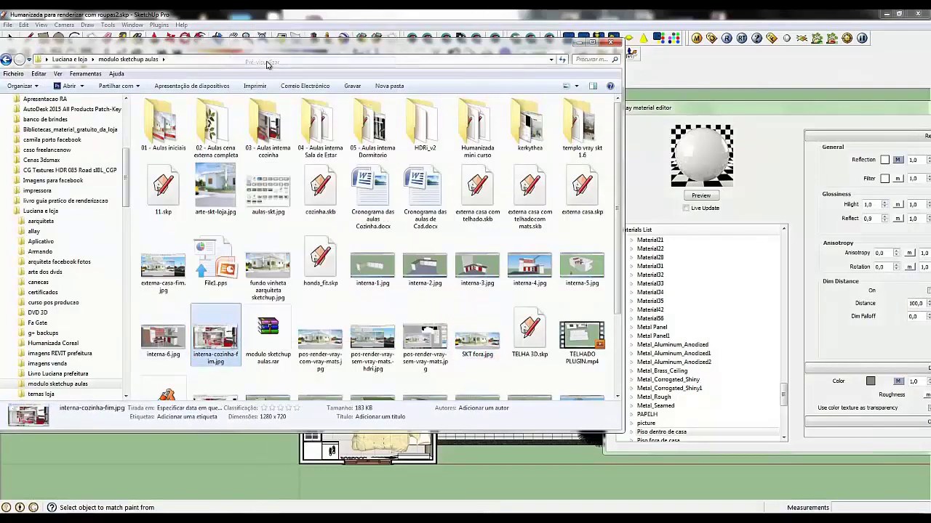
{"action": "left_click", "coordinate": [266, 62]}
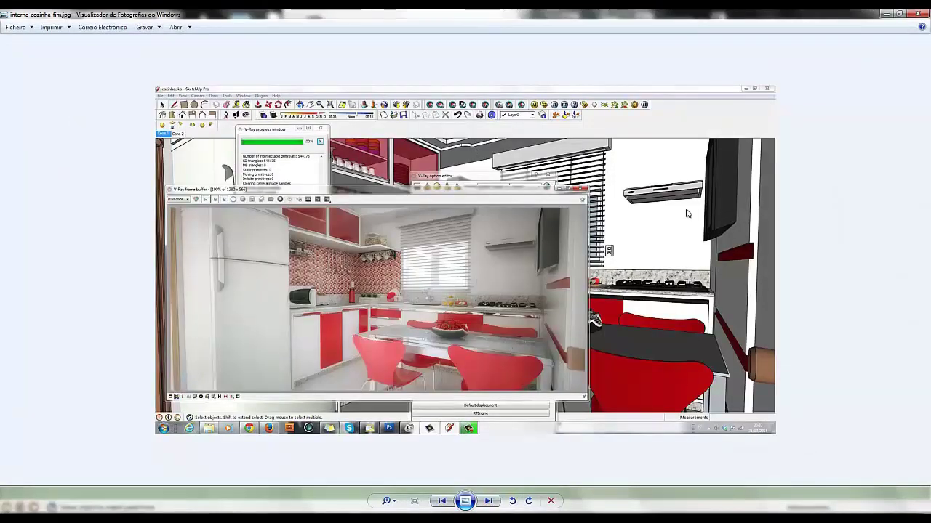
{"action": "left_click", "coordinate": [927, 14]}
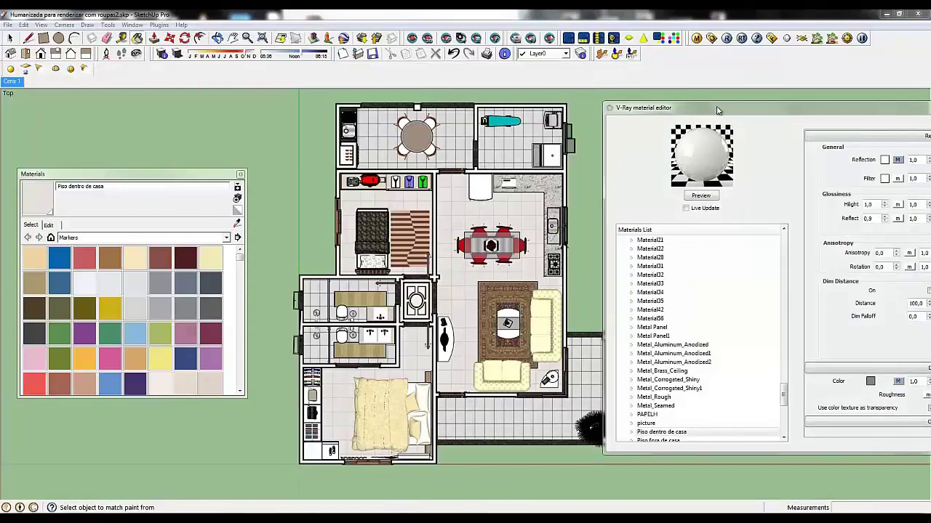
Eyedrop the outdoor floor, select Piso fora de casa in the list, and preview it
{"action": "mouse_move", "coordinate": [717, 110]}
{"action": "left_mouse_down"}
{"action": "mouse_move", "coordinate": [626, 130]}
{"action": "mouse_move", "coordinate": [668, 124]}
{"action": "left_mouse_up"}
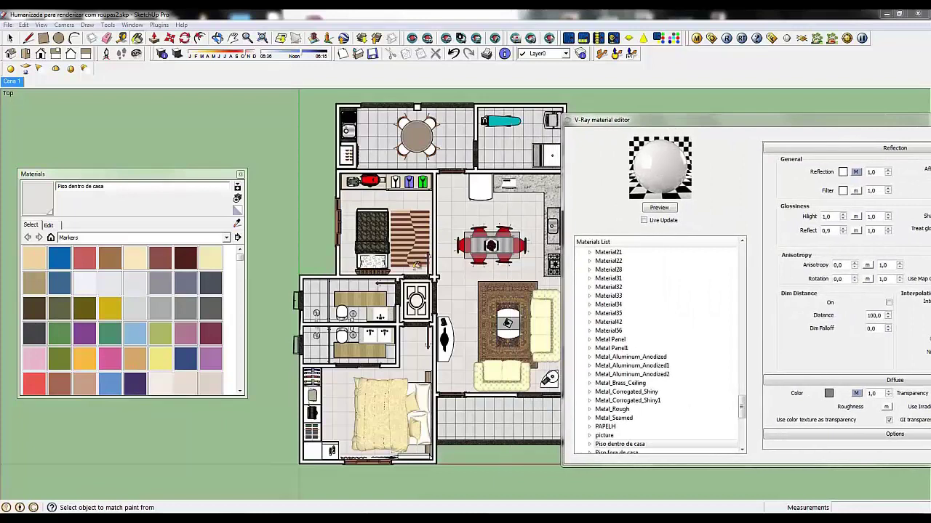
{"action": "left_click", "coordinate": [238, 223]}
{"action": "left_click", "coordinate": [376, 128]}
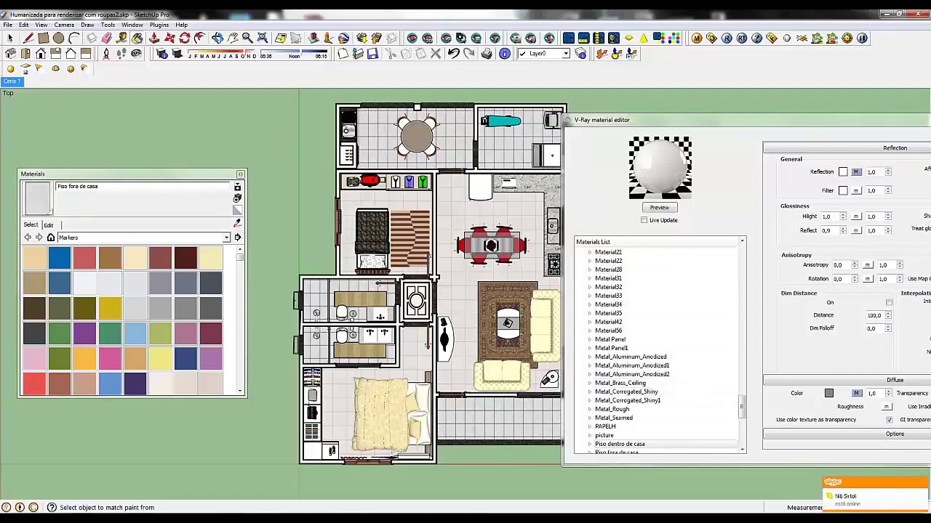
{"action": "left_click", "coordinate": [847, 497]}
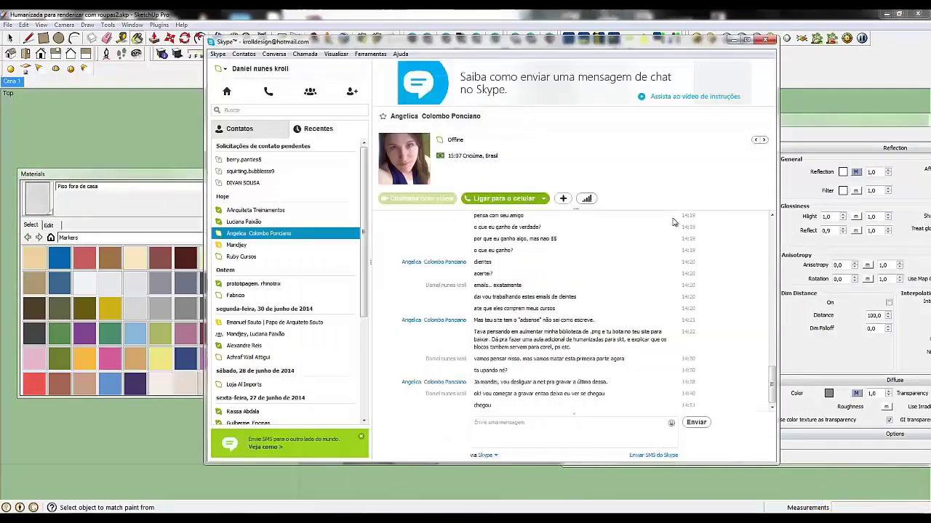
{"action": "left_click", "coordinate": [734, 41]}
{"action": "left_click_drag", "start_coordinate": [743, 396], "coordinate": [744, 416]}
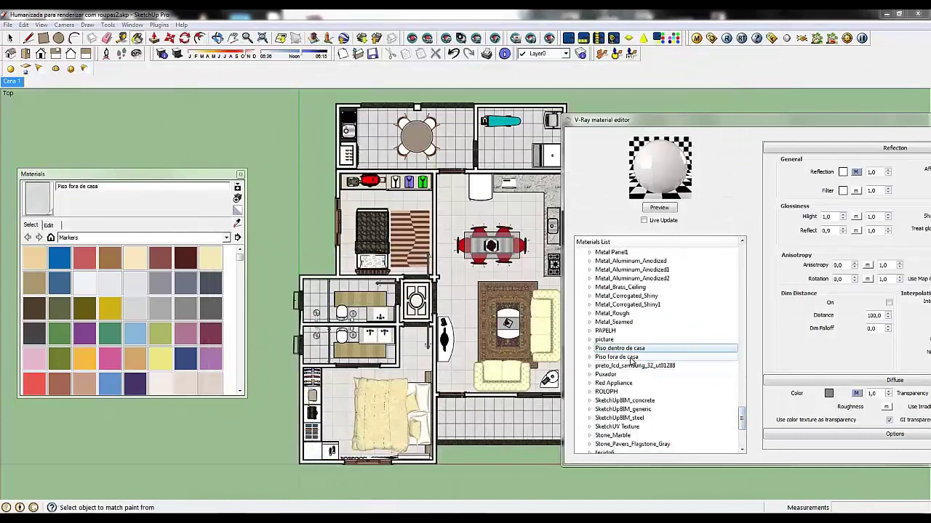
{"action": "left_click", "coordinate": [630, 358]}
{"action": "left_click", "coordinate": [655, 210]}
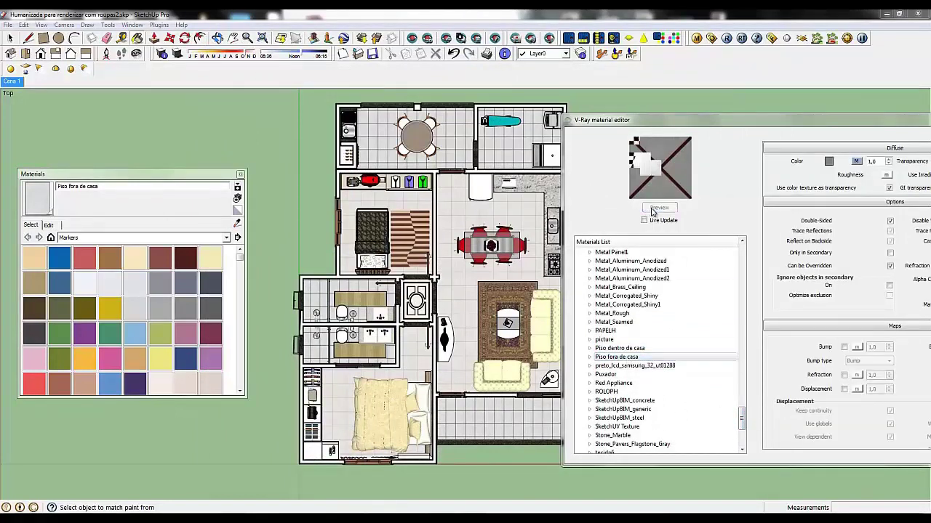
Add a reflection layer to Piso fora de casa with glossiness 0,9 and 16 subdivs
{"action": "right_click", "coordinate": [658, 359]}
{"action": "mouse_move", "coordinate": [675, 364]}
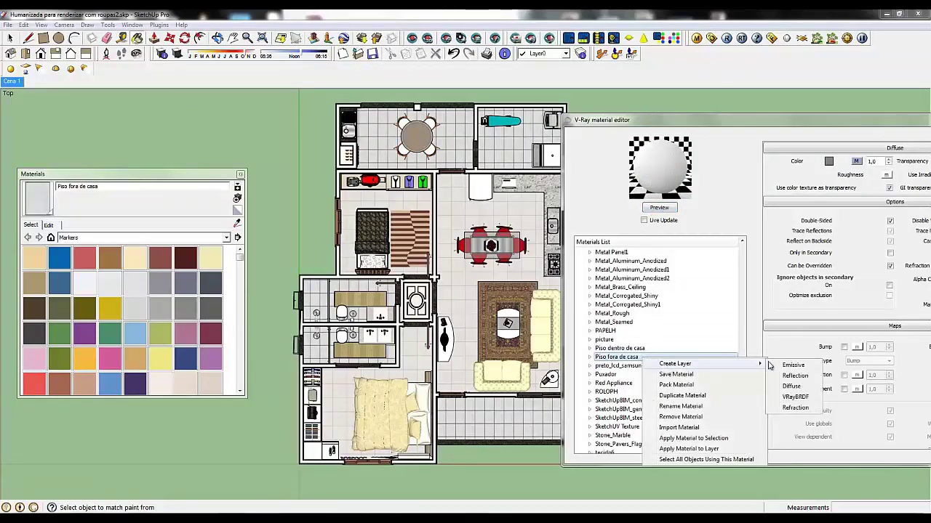
{"action": "left_click", "coordinate": [793, 376]}
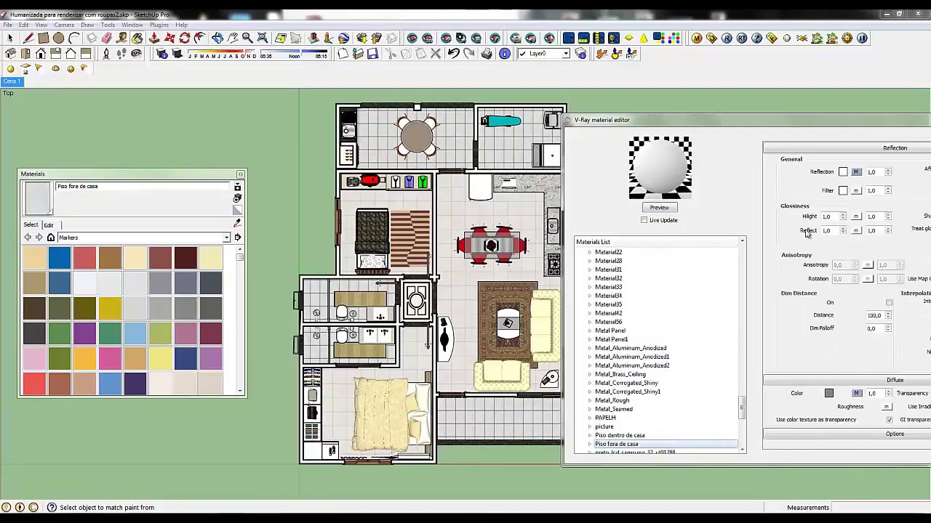
{"action": "left_click", "coordinate": [807, 233]}
{"action": "type", "text": "0,9"}
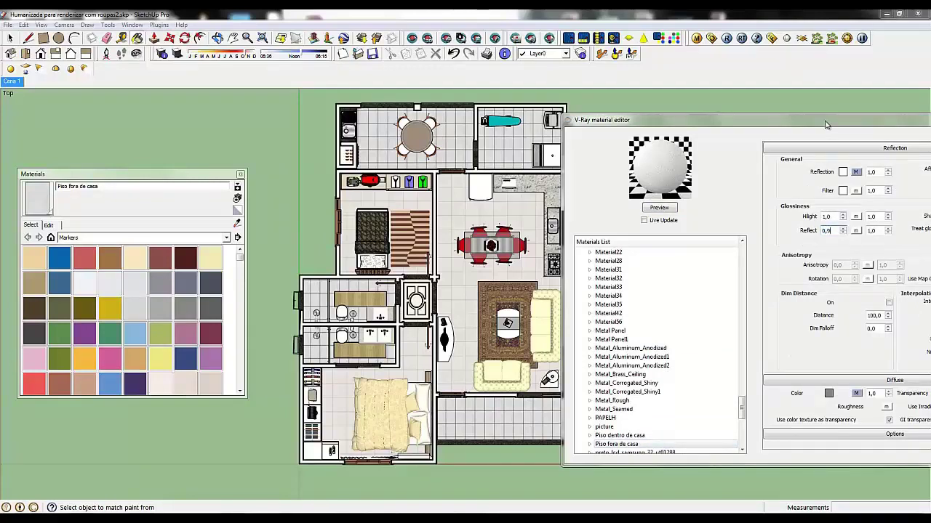
{"action": "left_click_drag", "start_coordinate": [825, 125], "coordinate": [564, 142]}
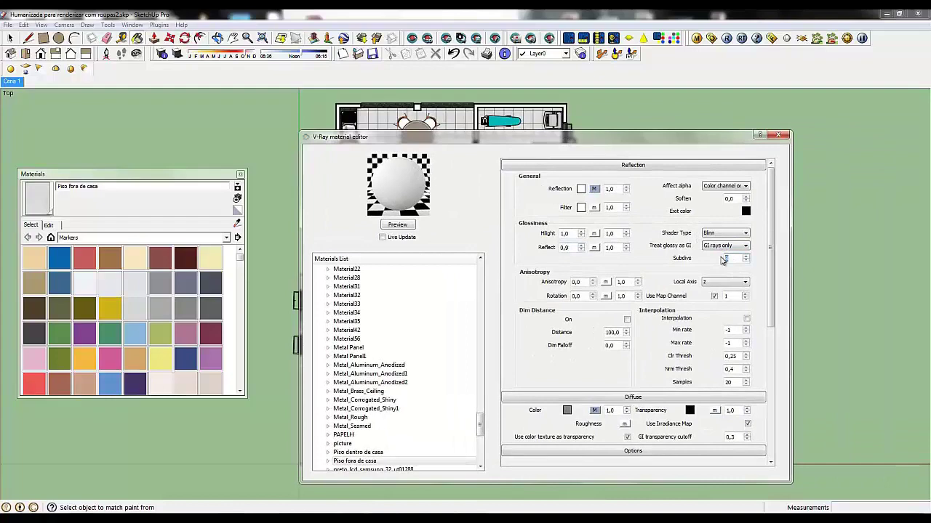
{"action": "left_click", "coordinate": [398, 226]}
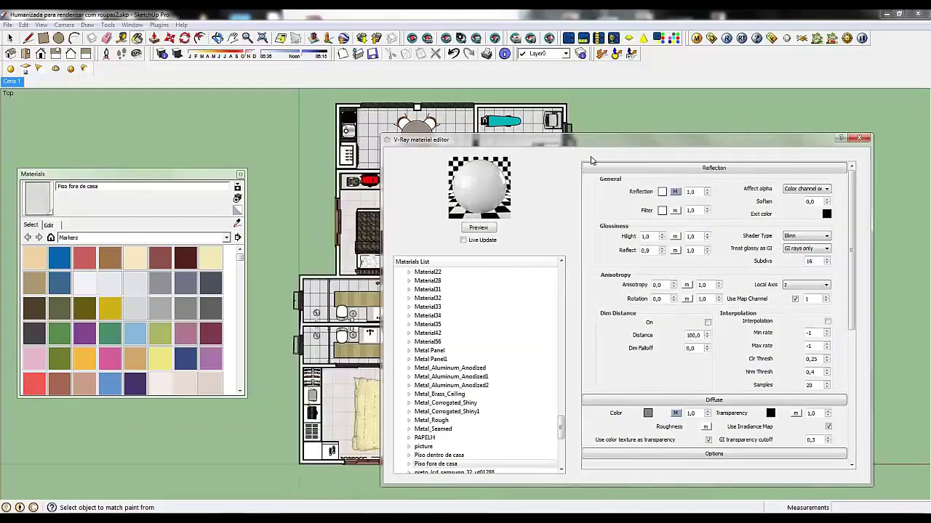
{"action": "mouse_move", "coordinate": [406, 142]}
{"action": "left_mouse_down"}
{"action": "mouse_move", "coordinate": [728, 137]}
{"action": "mouse_move", "coordinate": [710, 195]}
{"action": "left_mouse_up"}
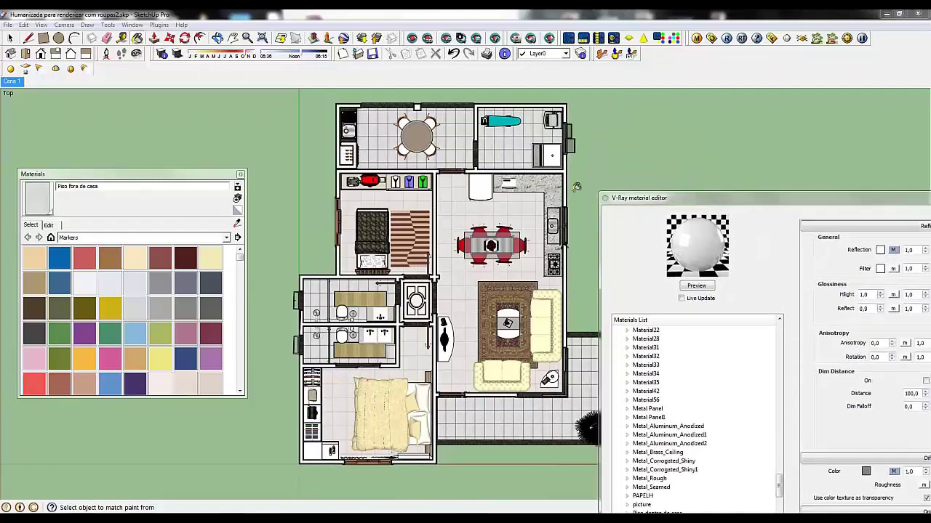
Eyedrop the kitchen countertop, select Stone_Marble in the list, and preview it
{"action": "left_click", "coordinate": [237, 223]}
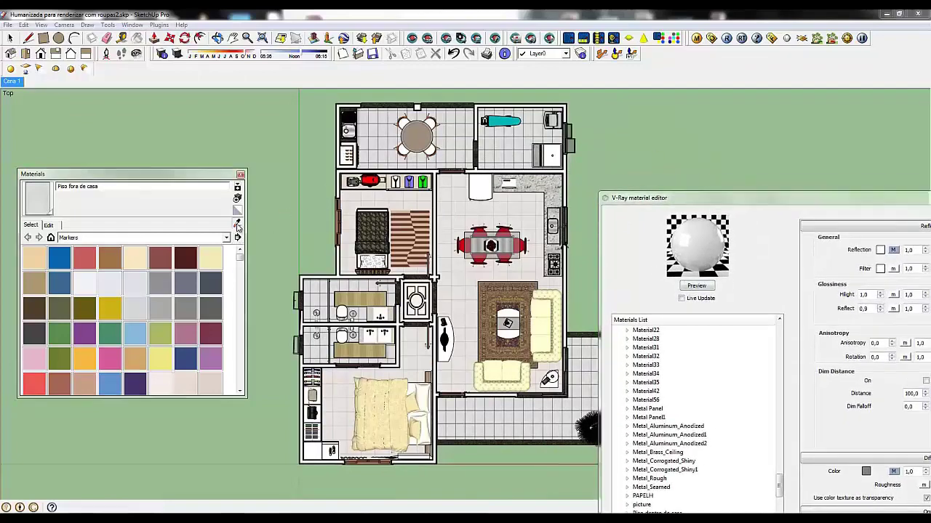
{"action": "left_click", "coordinate": [554, 173]}
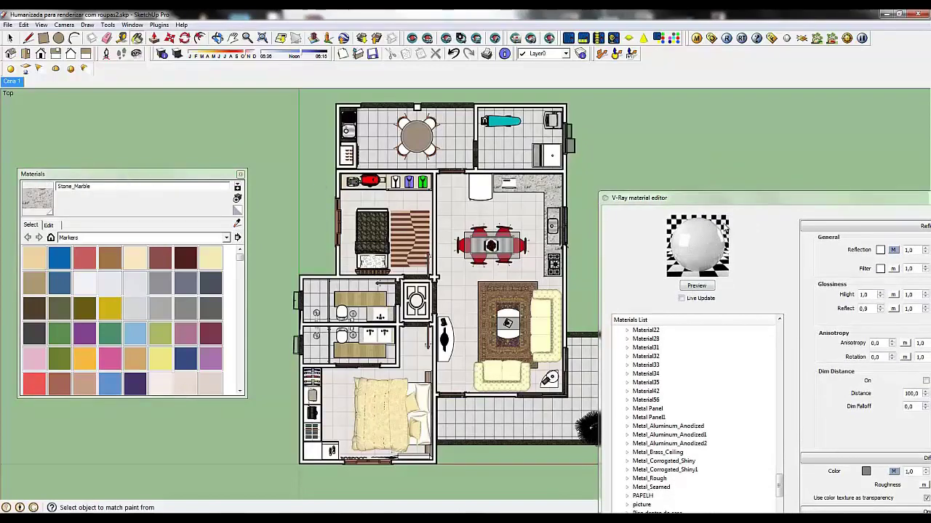
{"action": "left_click_drag", "start_coordinate": [709, 207], "coordinate": [686, 80]}
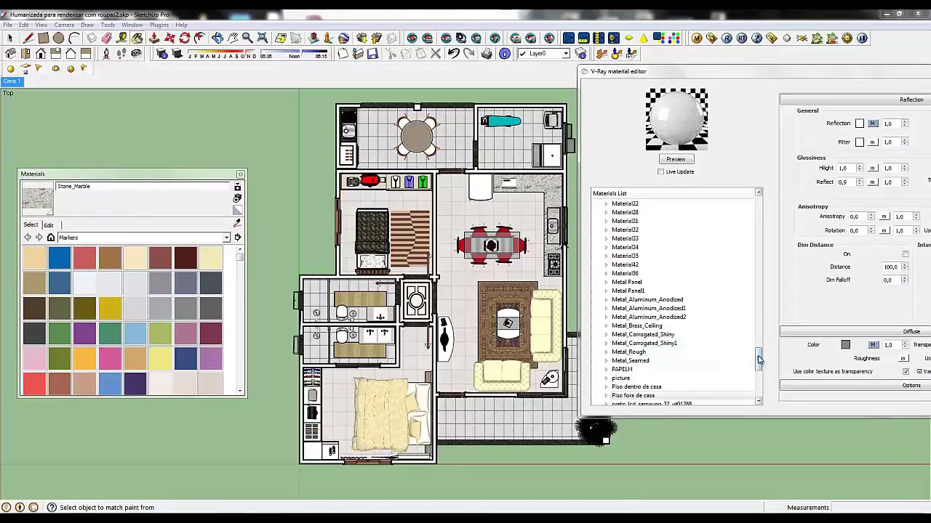
{"action": "left_click_drag", "start_coordinate": [758, 358], "coordinate": [758, 374]}
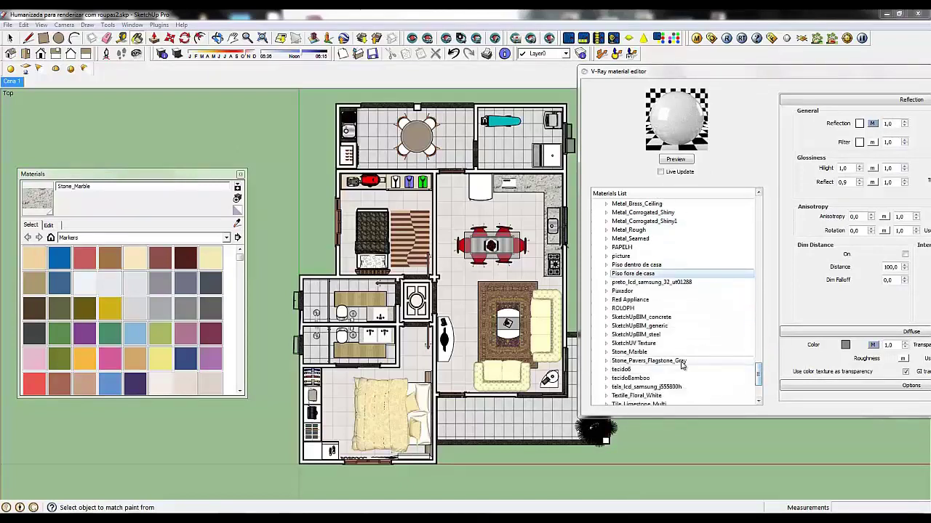
{"action": "left_click", "coordinate": [640, 353]}
{"action": "left_click", "coordinate": [676, 159]}
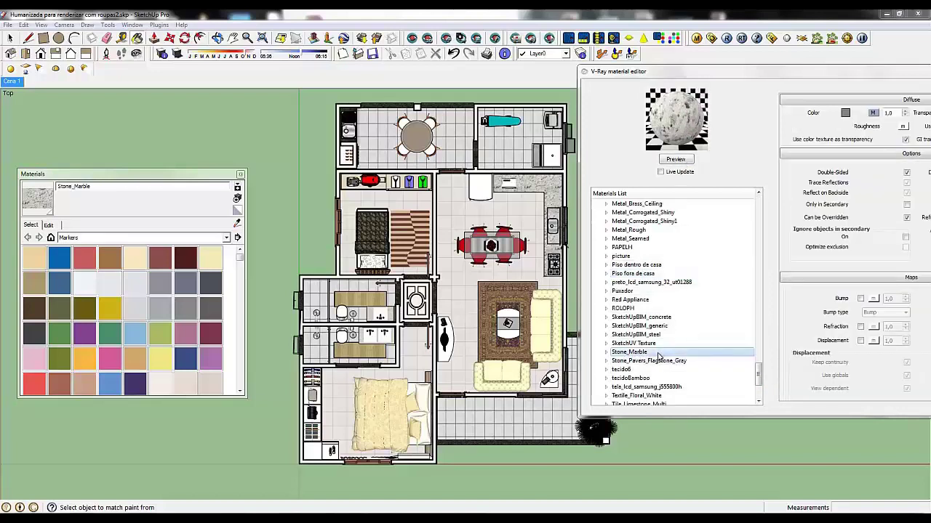
Add a reflection layer to Stone_Marble with glossiness 0,8 and 16 subdivs, then preview
{"action": "right_click", "coordinate": [664, 356]}
{"action": "mouse_move", "coordinate": [690, 359]}
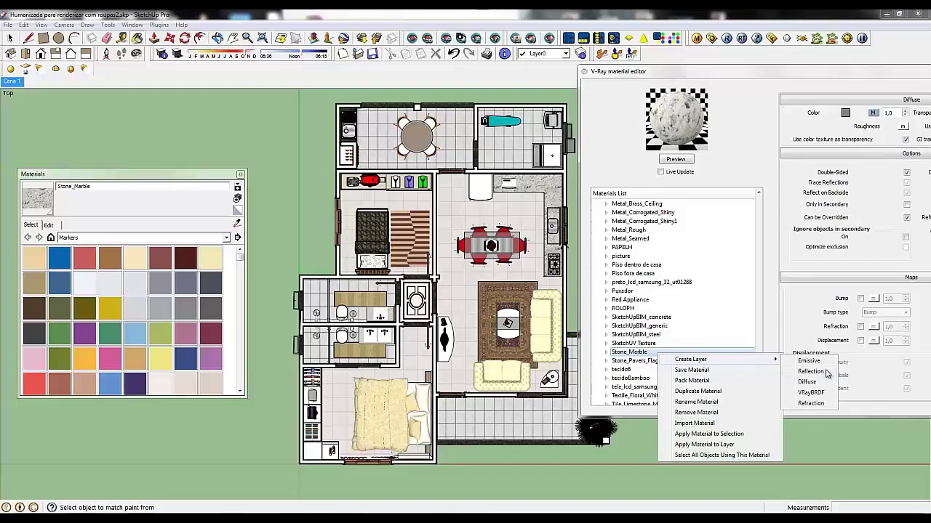
{"action": "left_click", "coordinate": [810, 371]}
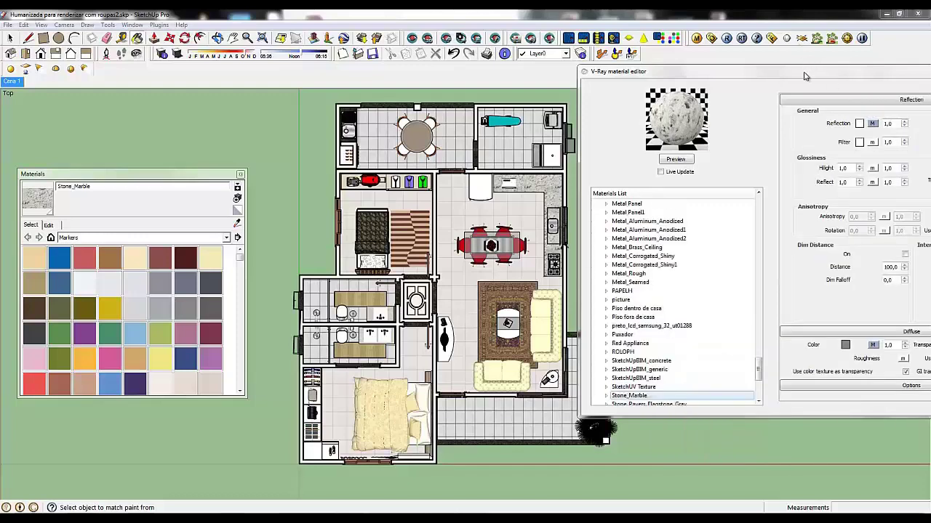
{"action": "left_click_drag", "start_coordinate": [804, 72], "coordinate": [597, 92]}
{"action": "double_click", "coordinate": [643, 203]}
{"action": "type", "text": "0,8"}
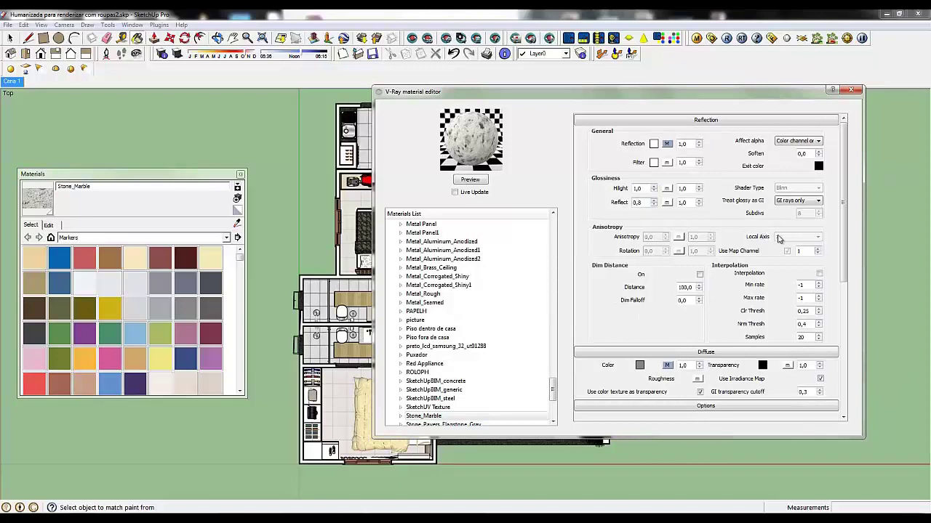
{"action": "key", "text": "Return"}
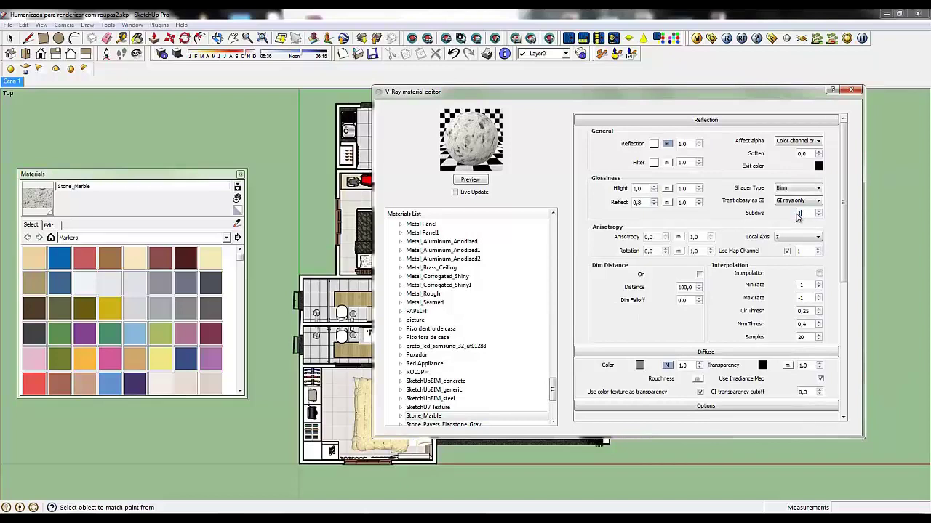
{"action": "left_click", "coordinate": [477, 180]}
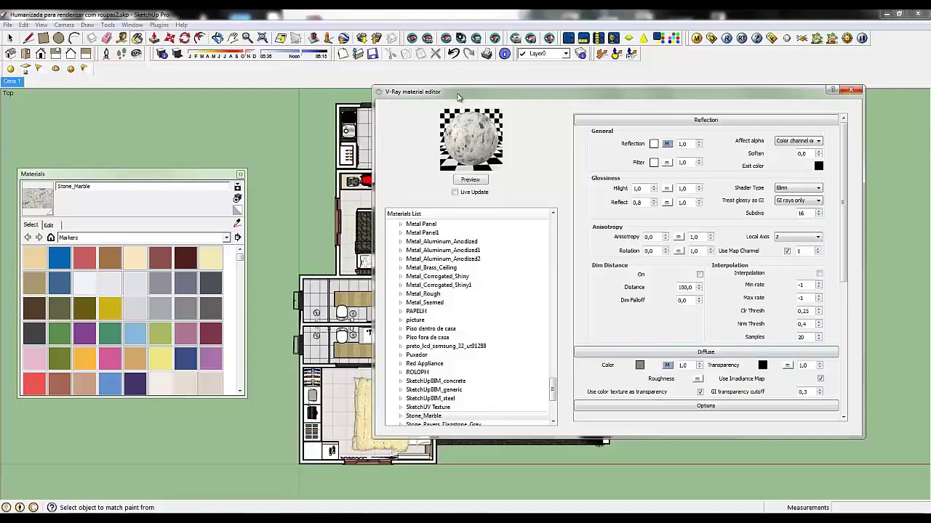
{"action": "left_click_drag", "start_coordinate": [458, 96], "coordinate": [756, 132]}
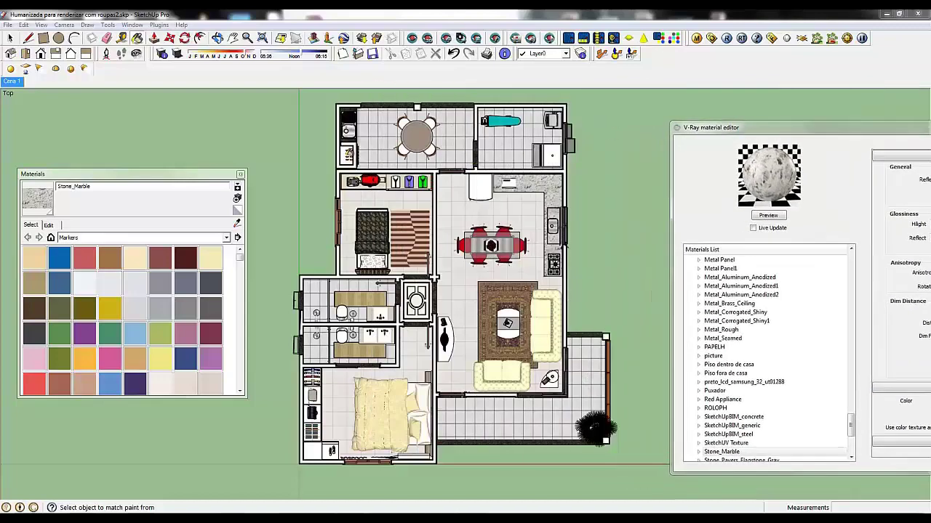
Eyedrop the sofa and select and preview the Celery material in the V-Ray list
{"action": "left_click", "coordinate": [237, 224]}
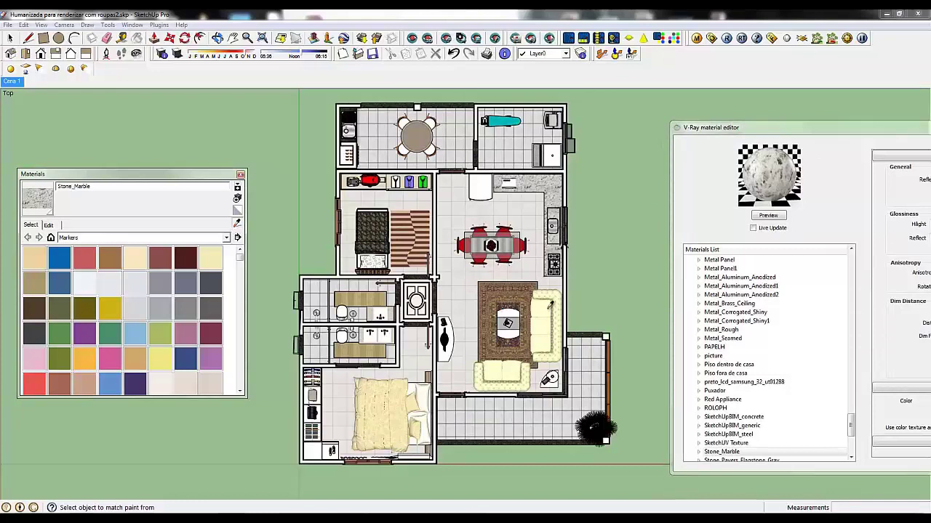
{"action": "left_click", "coordinate": [547, 306]}
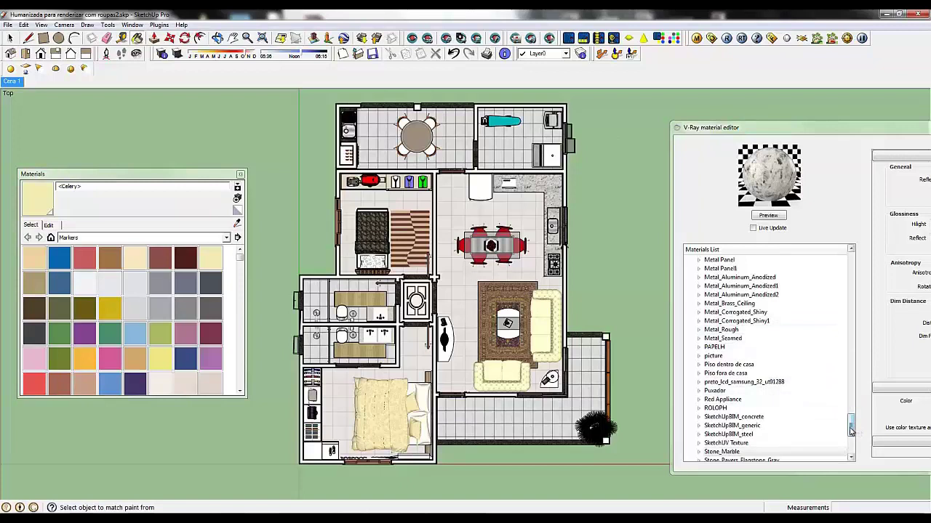
{"action": "left_click_drag", "start_coordinate": [851, 431], "coordinate": [875, 301]}
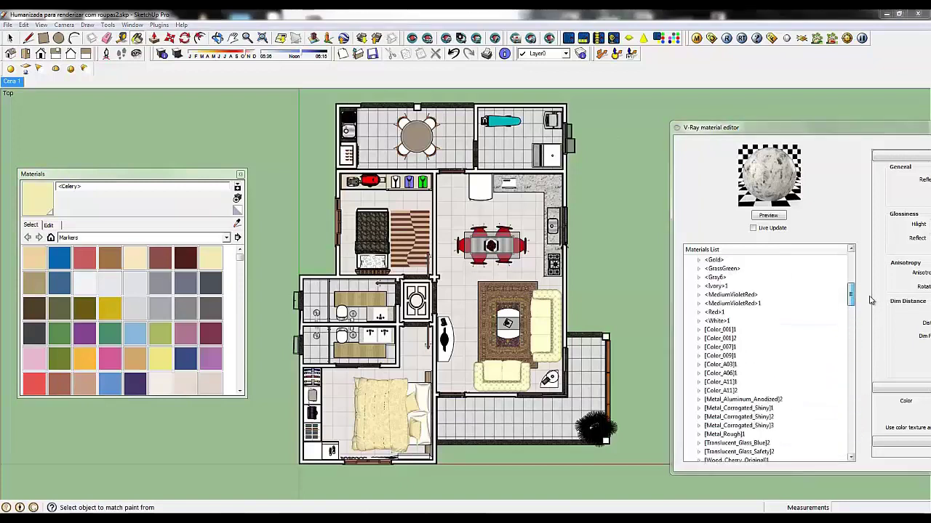
{"action": "left_click_drag", "start_coordinate": [852, 302], "coordinate": [853, 282]}
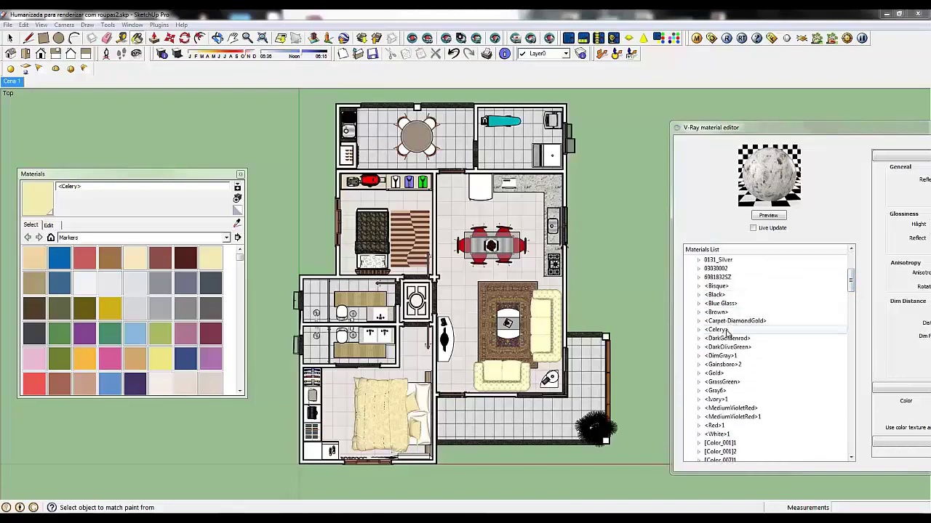
{"action": "left_click", "coordinate": [771, 217]}
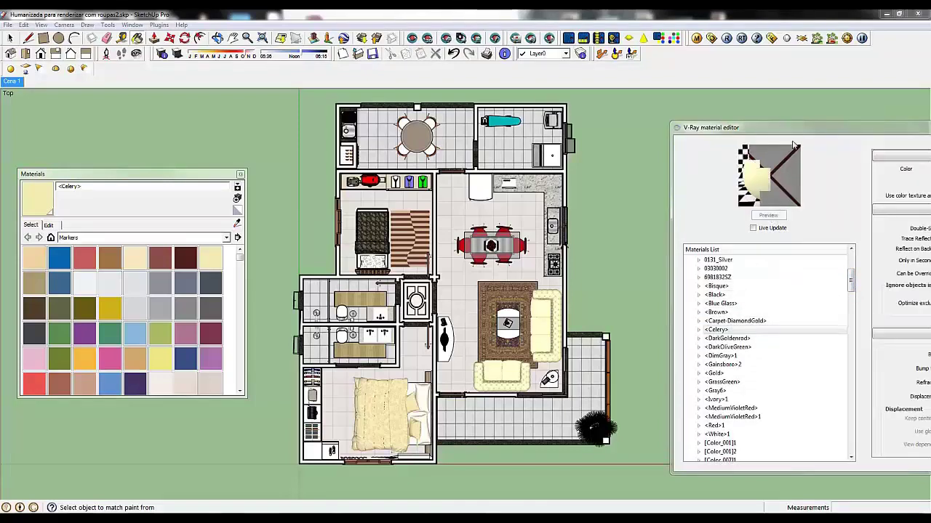
{"action": "left_click_drag", "start_coordinate": [798, 130], "coordinate": [673, 134]}
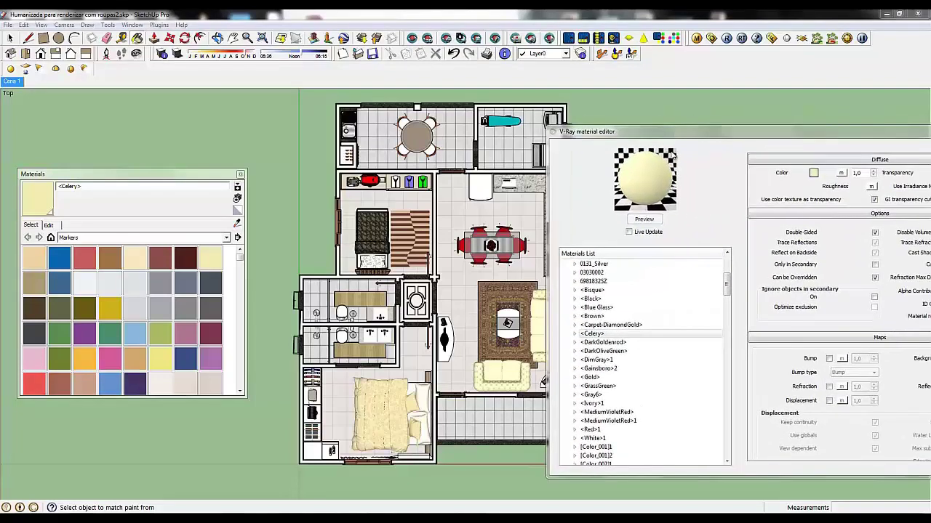
Add a reflection layer to Celery with glossiness 0,55 and 16 subdivs, then preview
{"action": "right_click", "coordinate": [612, 334]}
{"action": "mouse_move", "coordinate": [639, 339]}
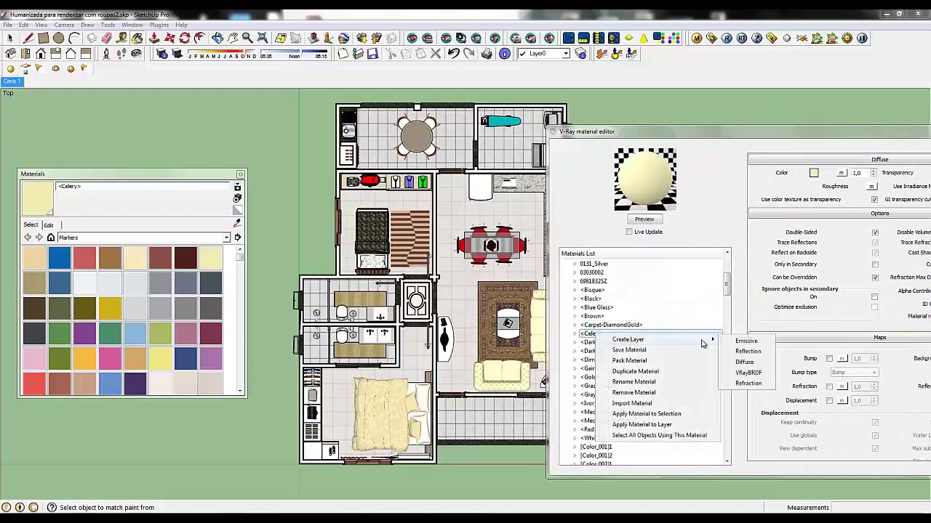
{"action": "left_click", "coordinate": [750, 354]}
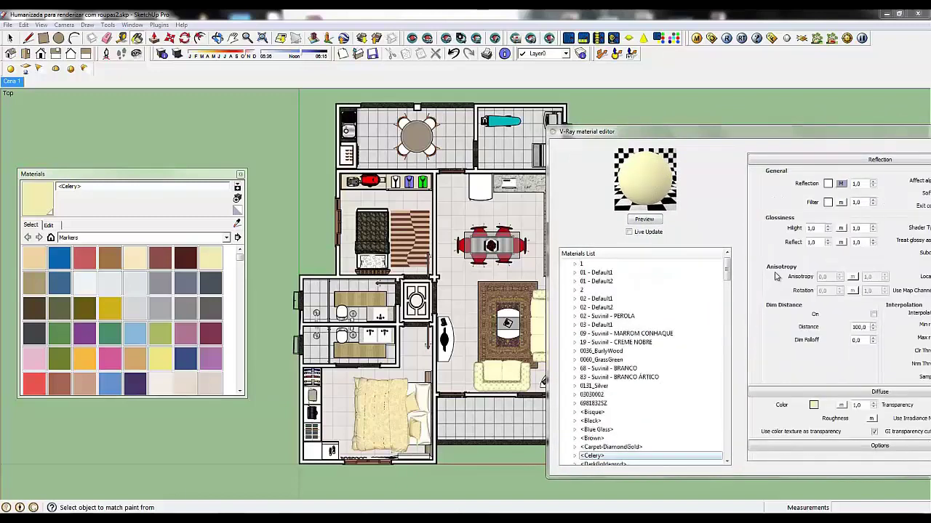
{"action": "left_click_drag", "start_coordinate": [821, 242], "coordinate": [797, 243]}
{"action": "type", "text": "0,"}
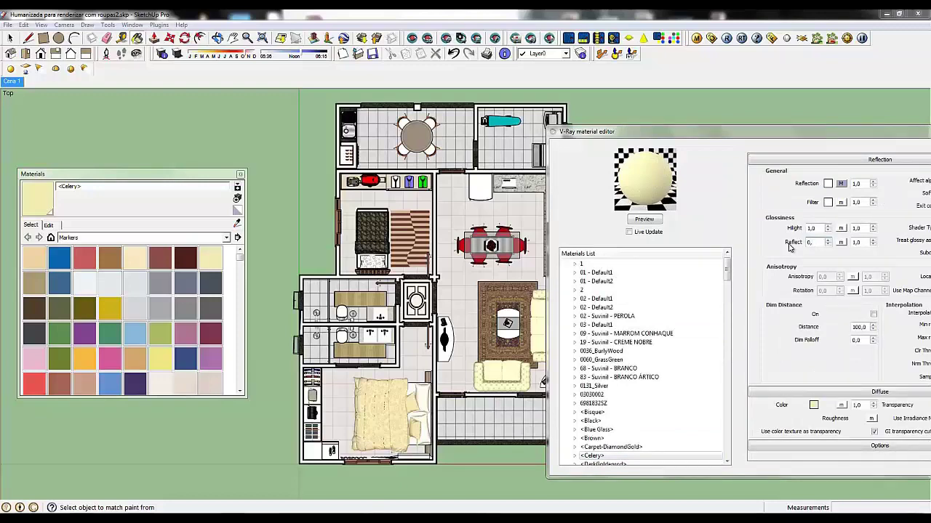
{"action": "type", "text": "55"}
{"action": "left_click_drag", "start_coordinate": [804, 141], "coordinate": [741, 145]}
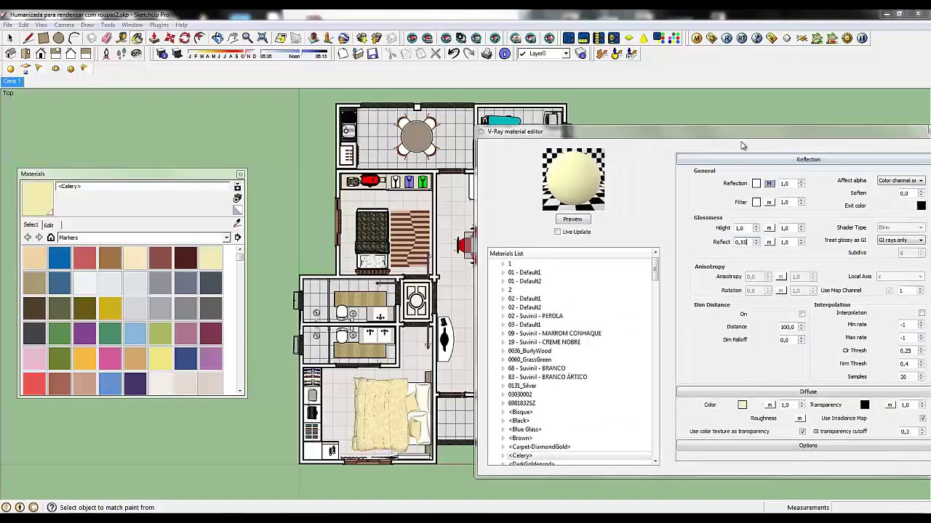
{"action": "double_click", "coordinate": [901, 253]}
{"action": "type", "text": "6"}
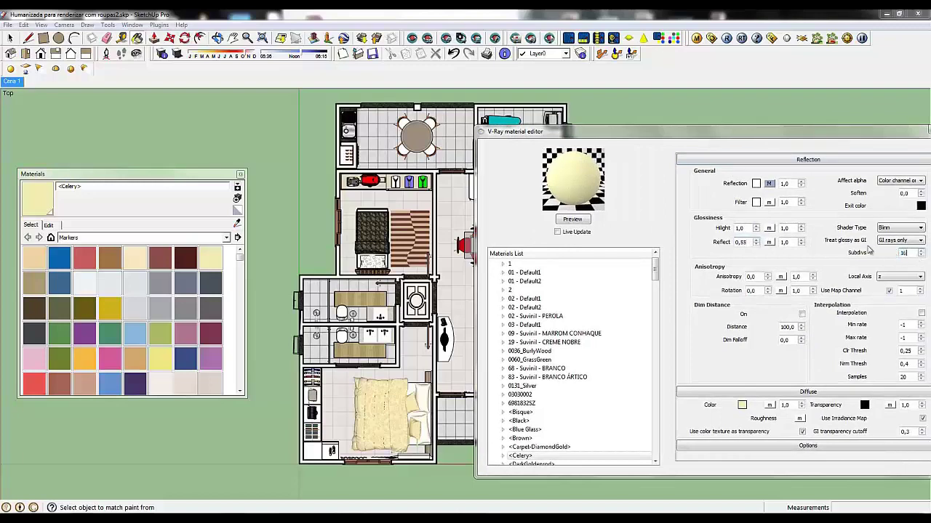
{"action": "left_click", "coordinate": [585, 221]}
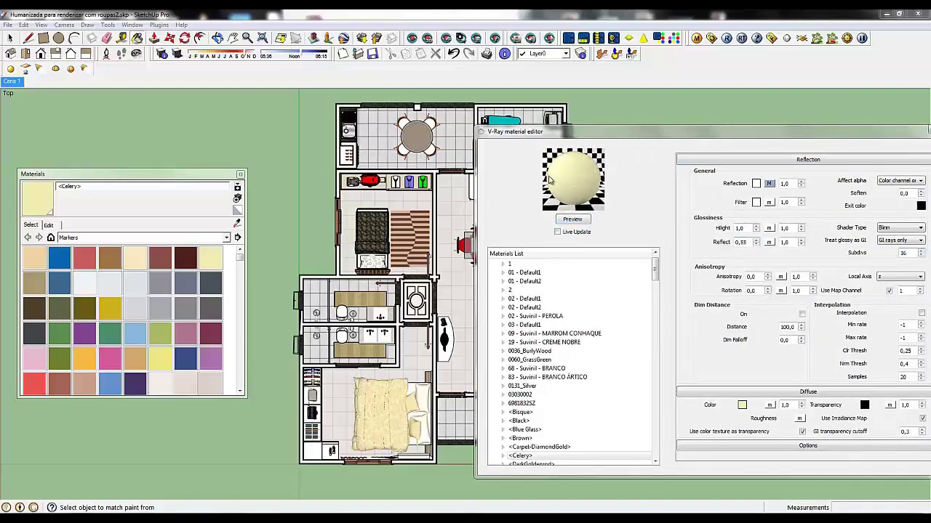
Dismiss the chat notification and close the V-Ray material editor
{"action": "left_click_drag", "start_coordinate": [536, 138], "coordinate": [781, 189]}
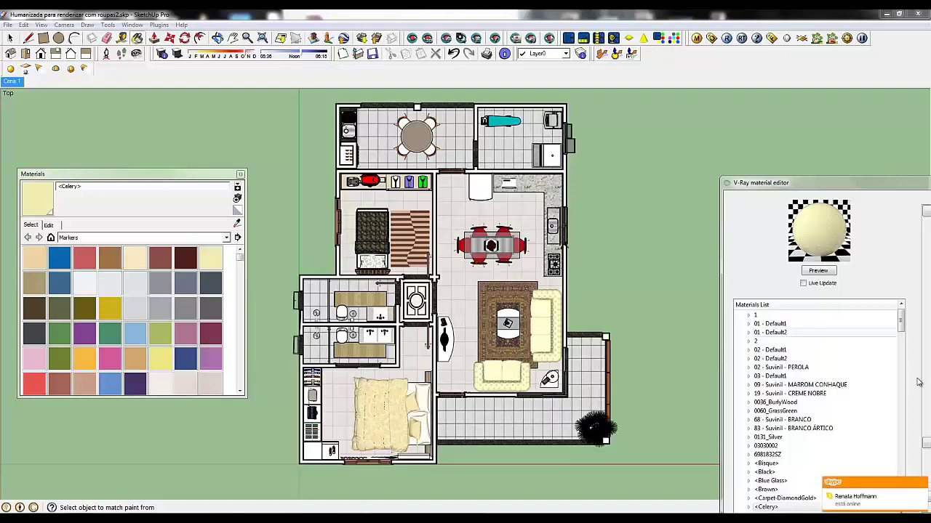
{"action": "left_click", "coordinate": [922, 483]}
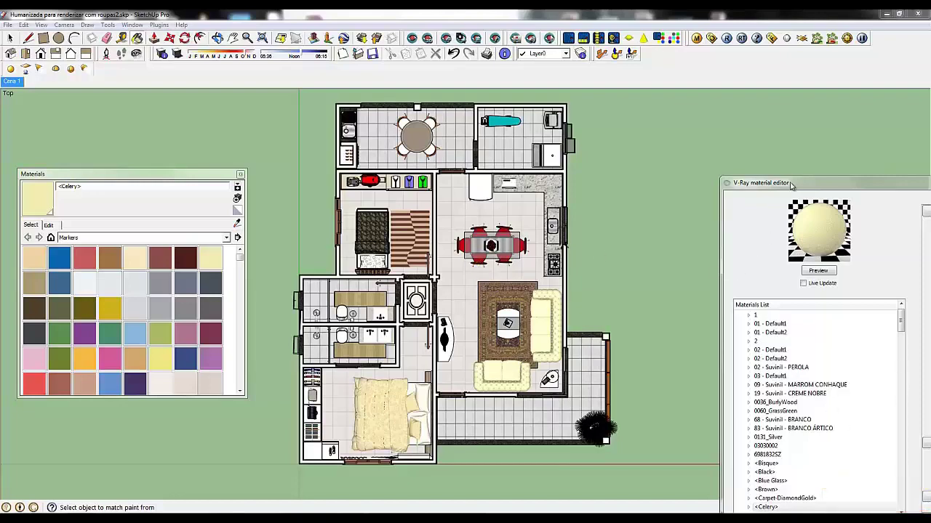
{"action": "mouse_move", "coordinate": [791, 186]}
{"action": "left_mouse_down"}
{"action": "mouse_move", "coordinate": [520, 227]}
{"action": "mouse_move", "coordinate": [456, 276]}
{"action": "left_mouse_up"}
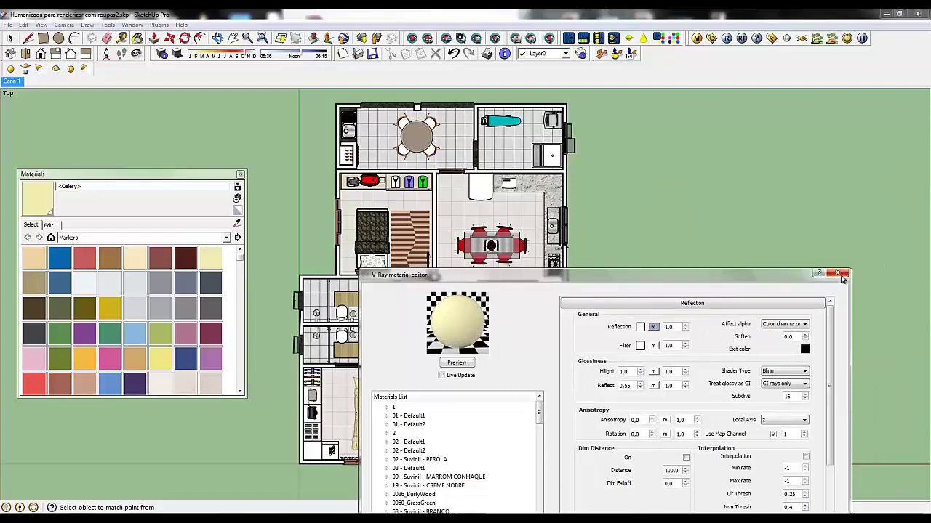
{"action": "left_click", "coordinate": [842, 273]}
Close the Materials panel and turn on global illumination and ambient occlusion in V-Ray options
{"action": "left_click", "coordinate": [241, 176]}
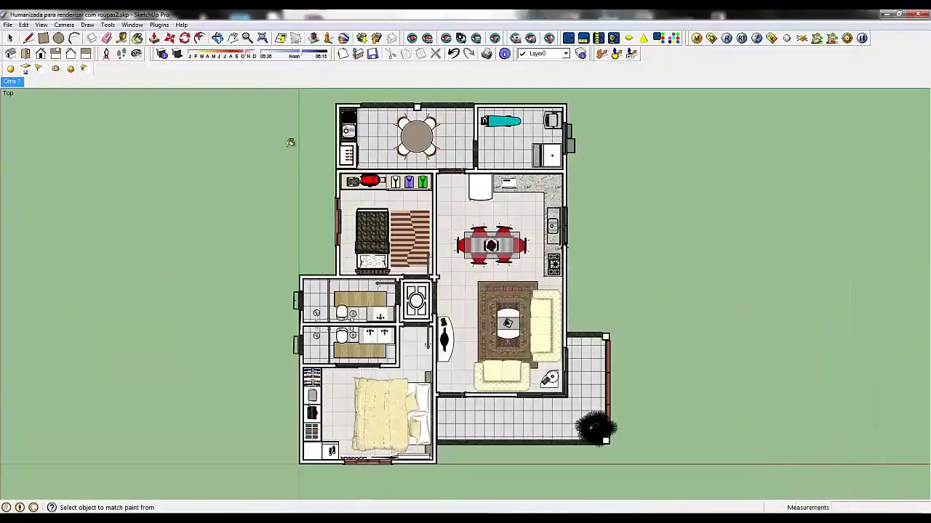
{"action": "left_click", "coordinate": [711, 38]}
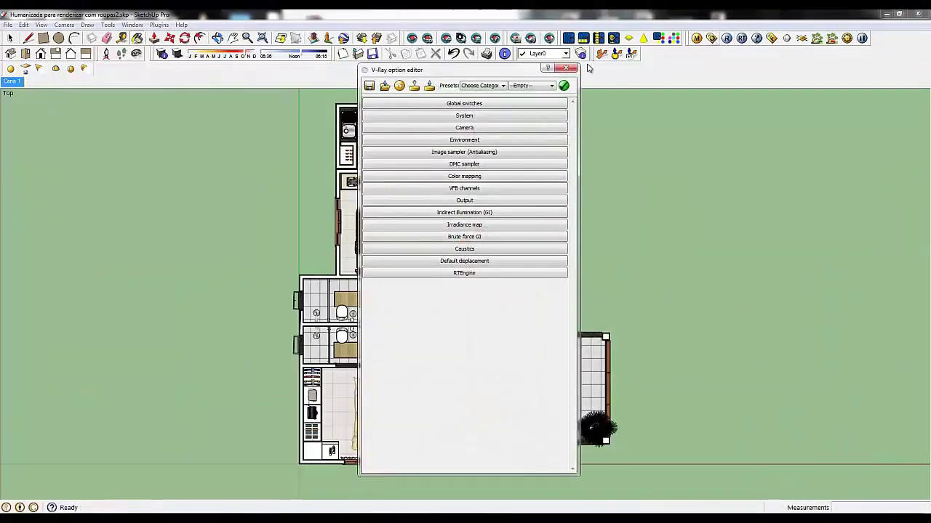
{"action": "left_click_drag", "start_coordinate": [462, 70], "coordinate": [767, 96]}
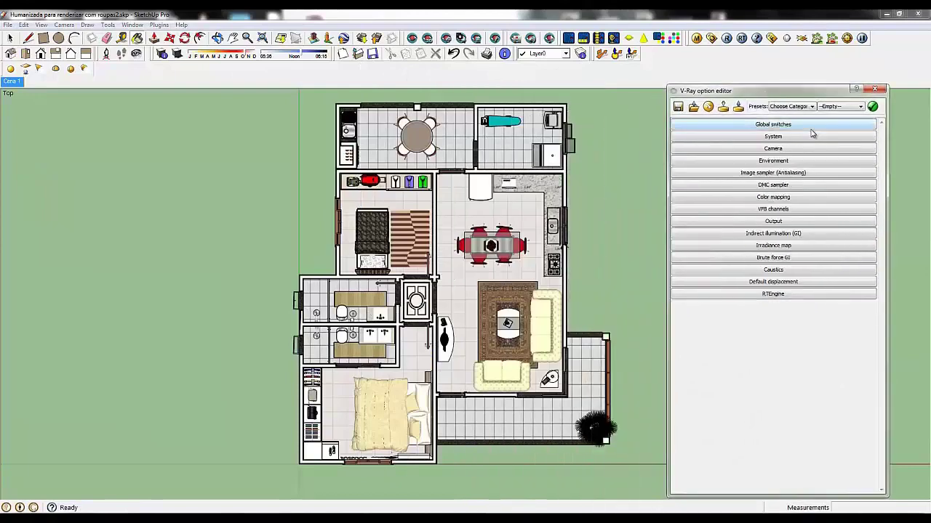
{"action": "left_click", "coordinate": [790, 235]}
{"action": "left_click", "coordinate": [733, 250]}
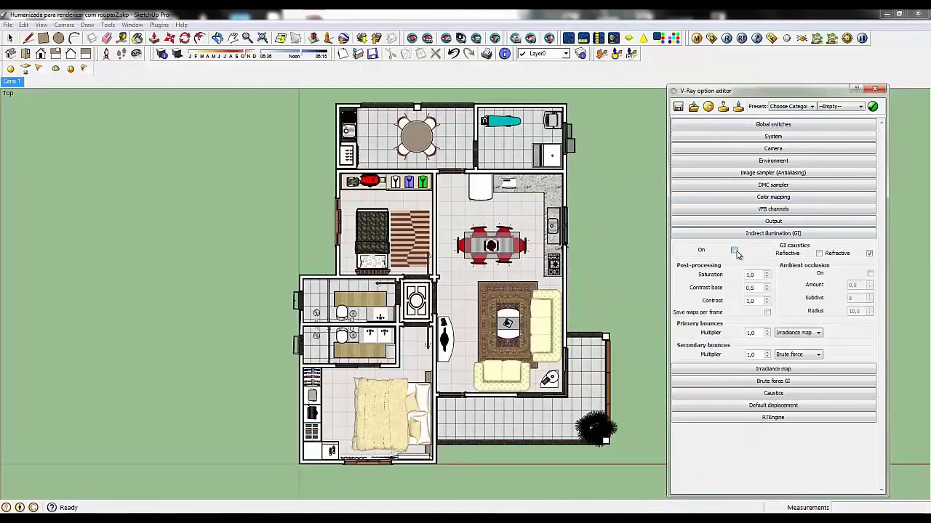
{"action": "left_click", "coordinate": [869, 273]}
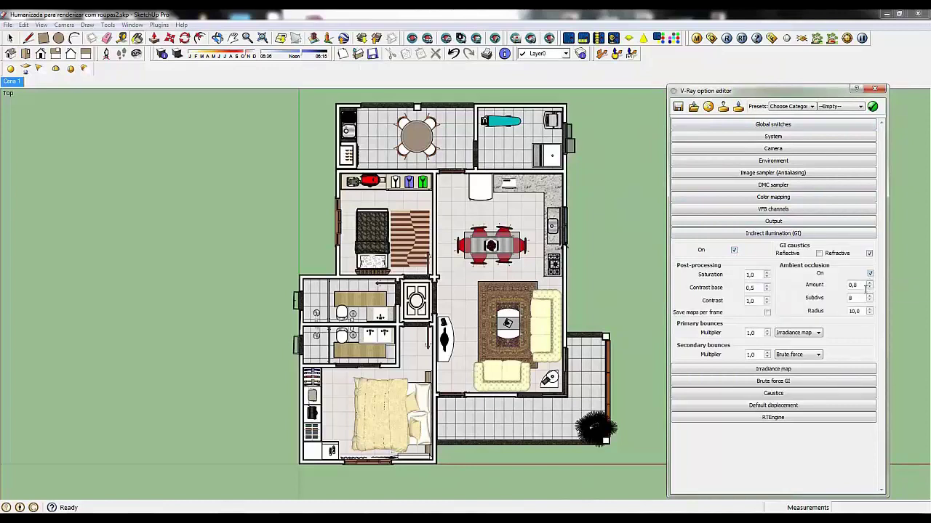
Set ambient occlusion amount 0,5, subdivs 16 and radius 5
{"action": "left_click", "coordinate": [858, 285]}
{"action": "type", "text": "5"}
{"action": "double_click", "coordinate": [856, 297]}
{"action": "type", "text": "16"}
{"action": "double_click", "coordinate": [855, 312]}
{"action": "type", "text": "5"}
Set the irradiance map HSph. subdivs to 30 and interpolation samples to 25
{"action": "left_click_drag", "start_coordinate": [771, 92], "coordinate": [695, 53]}
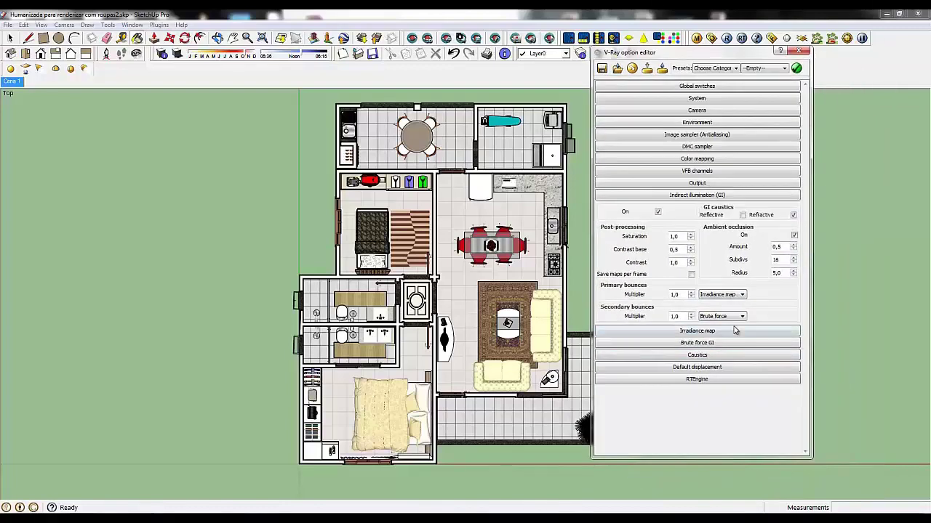
{"action": "left_click", "coordinate": [712, 333]}
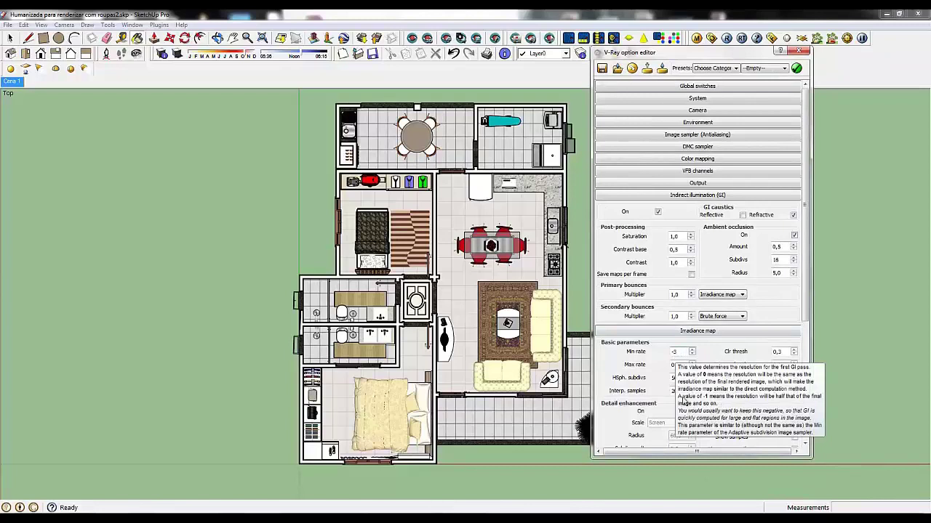
{"action": "left_click_drag", "start_coordinate": [680, 378], "coordinate": [668, 382]}
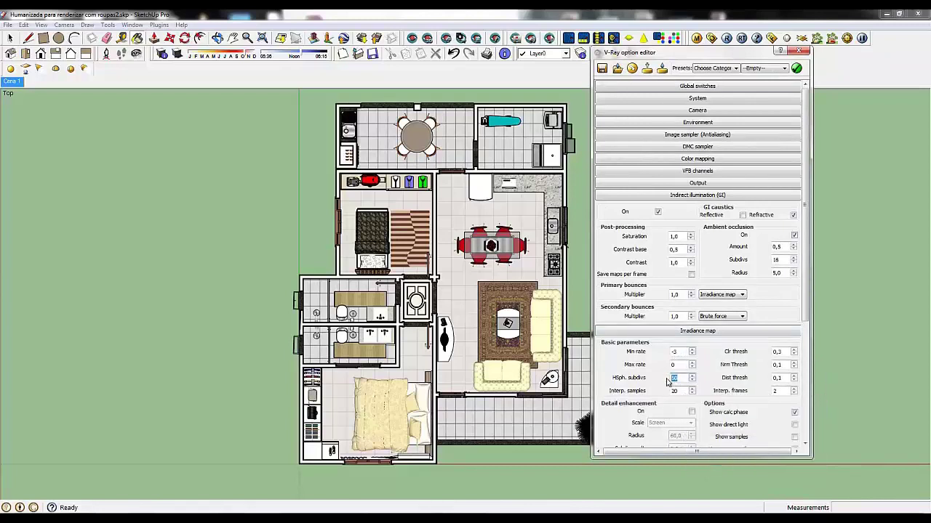
{"action": "type", "text": "30"}
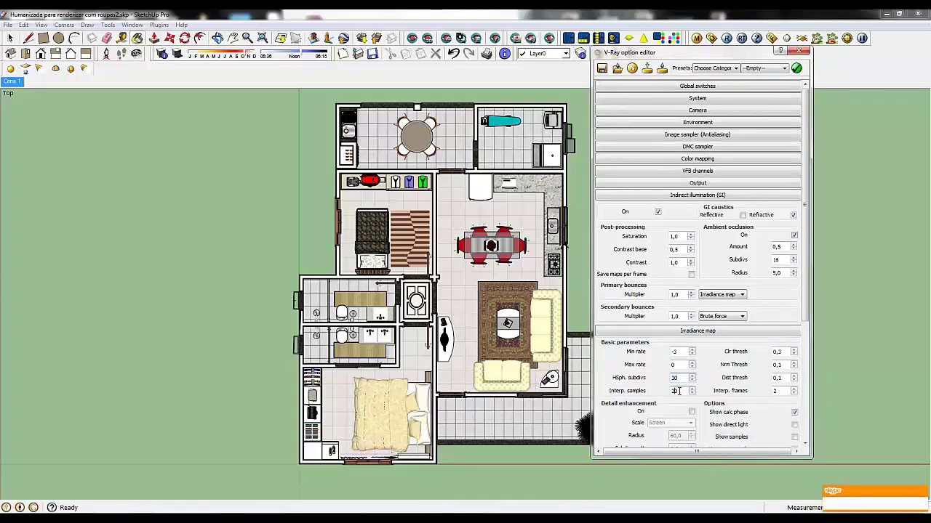
{"action": "type", "text": "25"}
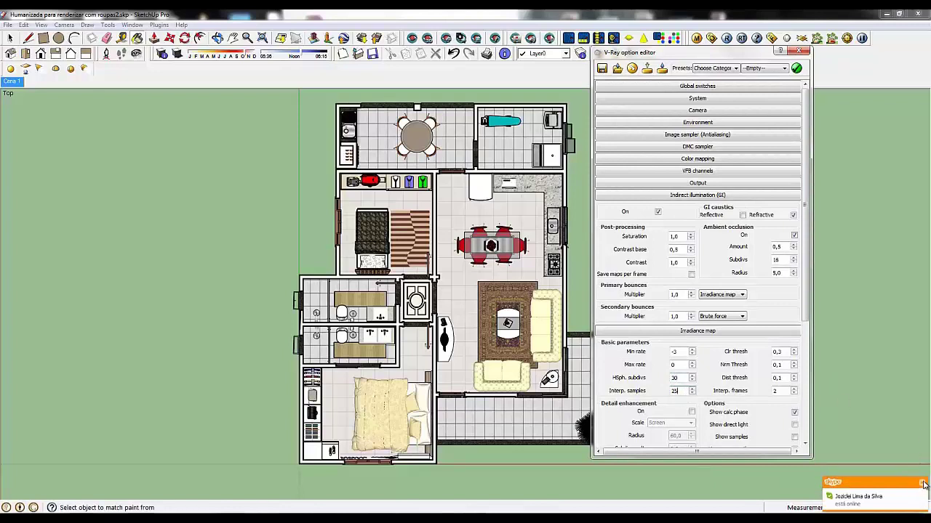
{"action": "left_click", "coordinate": [923, 484]}
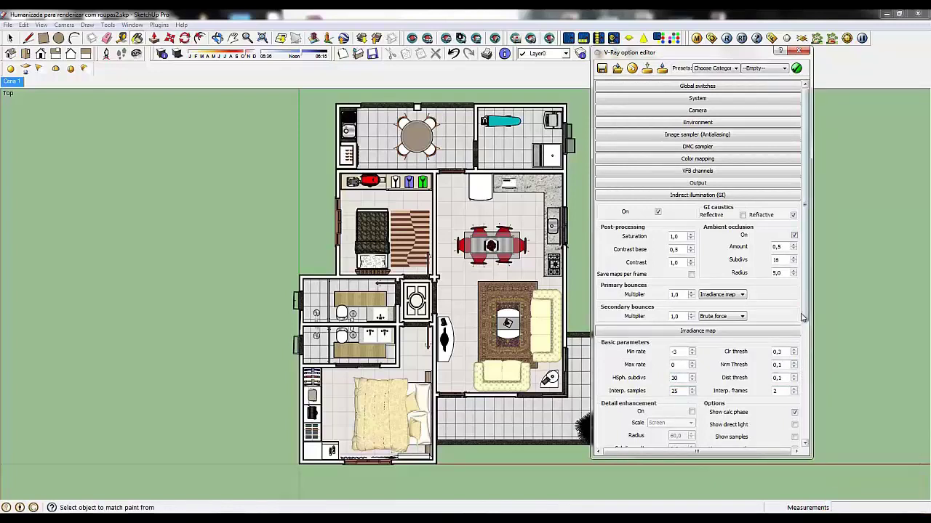
Collapse the irradiance map and GI rollouts and expand the Output settings
{"action": "left_click", "coordinate": [745, 331]}
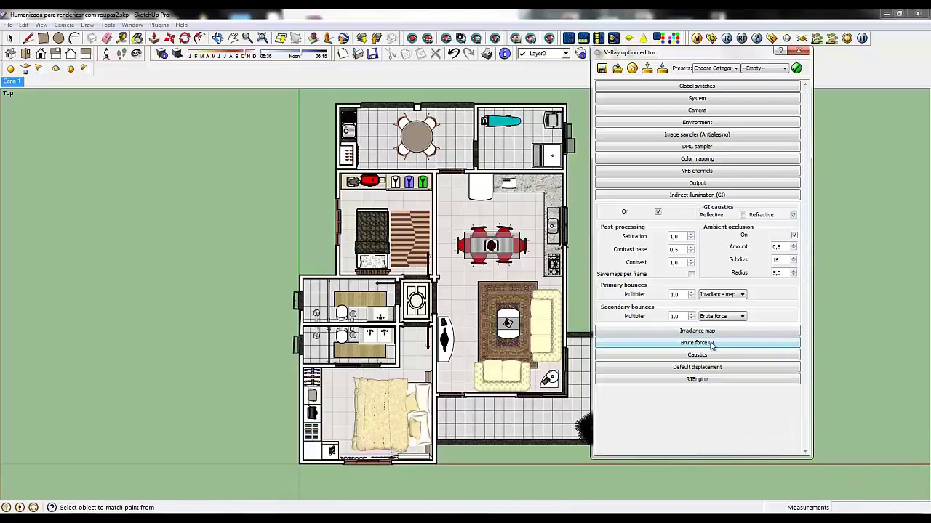
{"action": "left_click", "coordinate": [709, 344]}
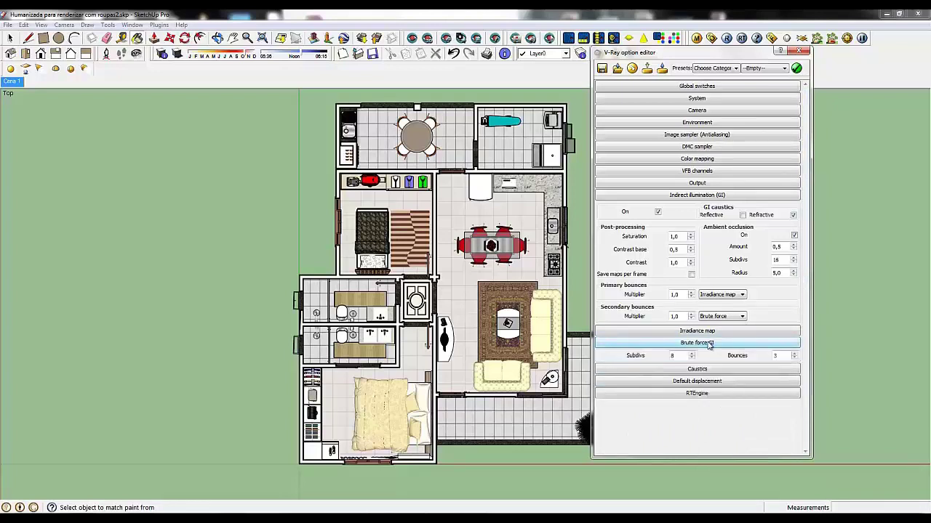
{"action": "left_click", "coordinate": [733, 344]}
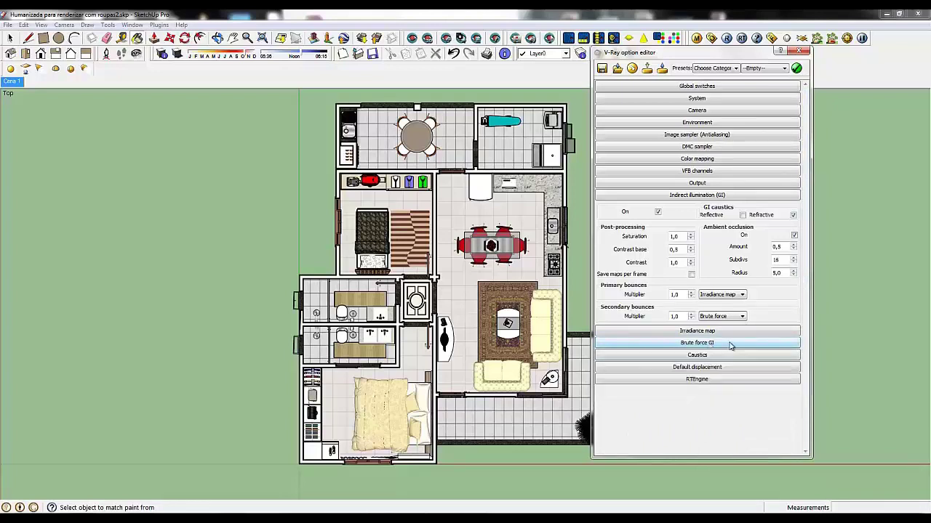
{"action": "left_click", "coordinate": [713, 197]}
{"action": "left_click", "coordinate": [714, 183]}
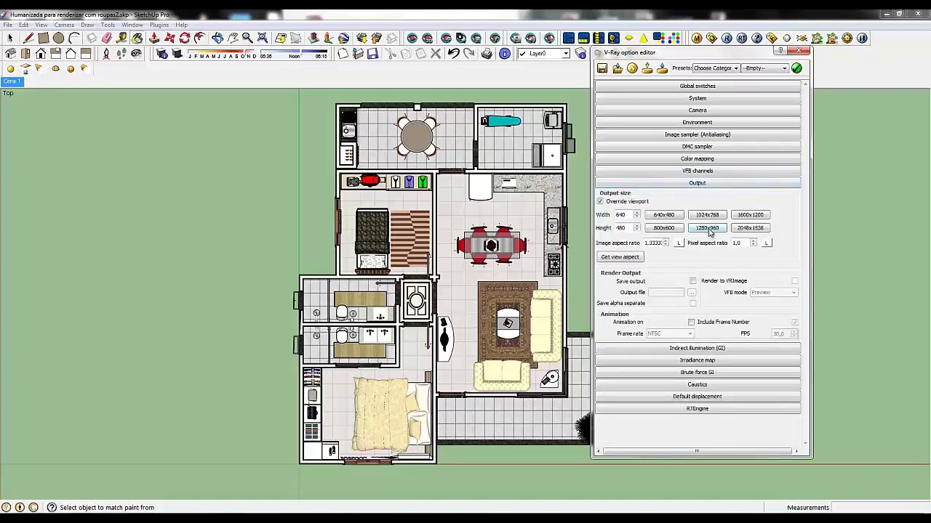
Apply the 1280x960 preset, then match the view aspect to get 1280 x 566
{"action": "left_click", "coordinate": [709, 231]}
{"action": "left_click", "coordinate": [619, 258]}
Set V-Ray colour mapping to HSV Exponential with gamma 2,2 and bright multiplier 0,25
{"action": "left_click", "coordinate": [698, 184]}
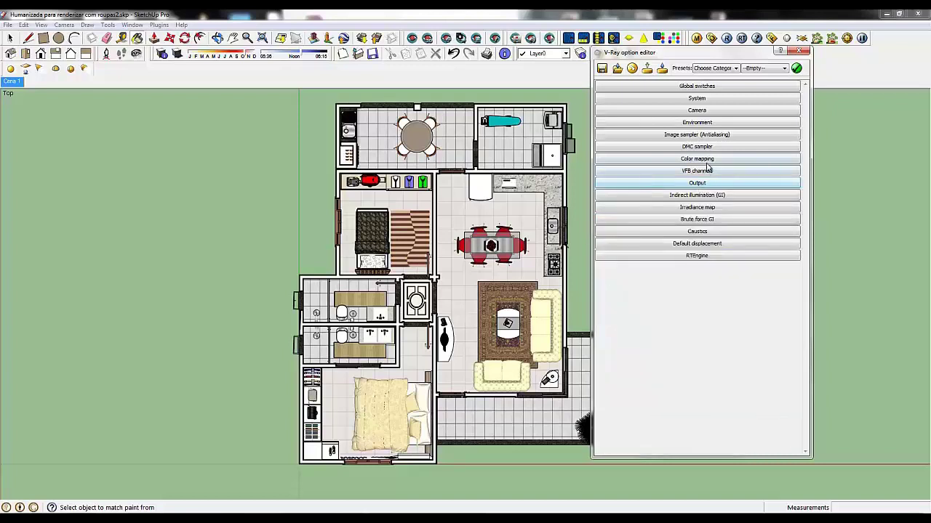
{"action": "left_click", "coordinate": [707, 161]}
{"action": "left_click", "coordinate": [678, 171]}
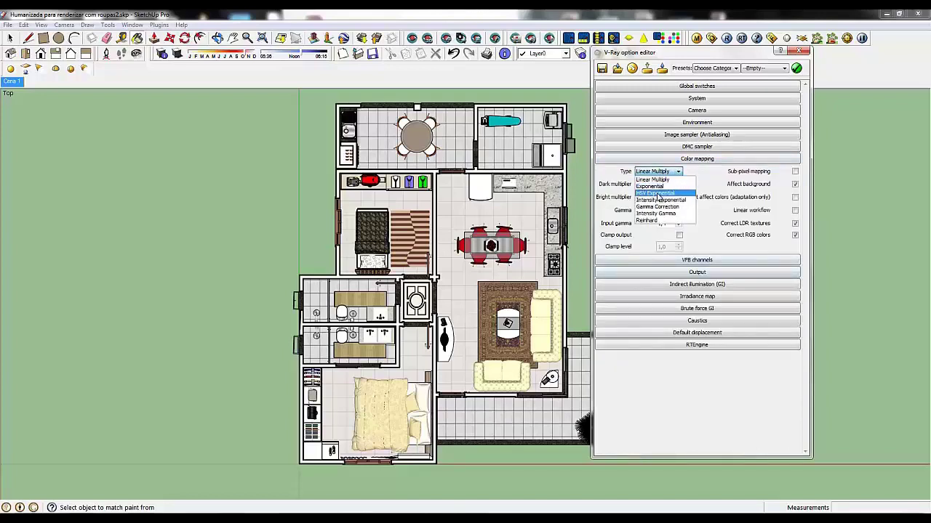
{"action": "left_click", "coordinate": [661, 197]}
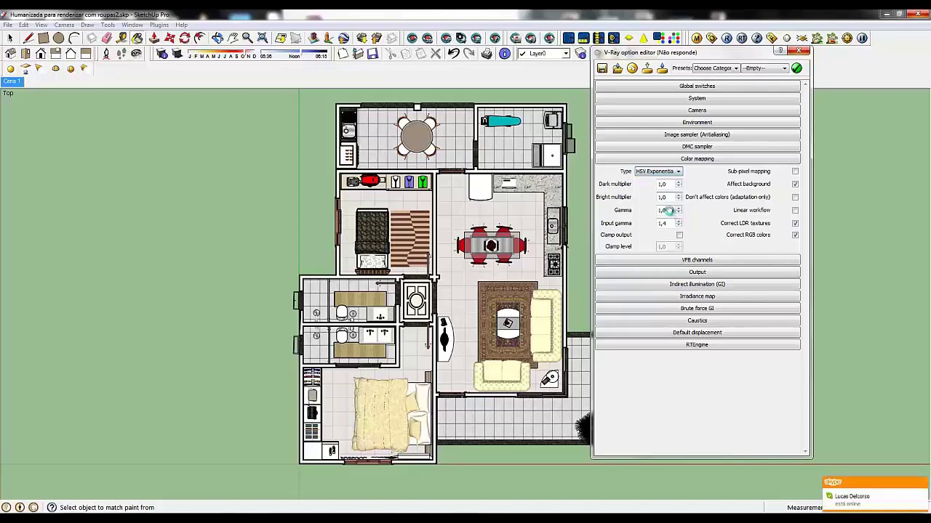
{"action": "left_click", "coordinate": [922, 485]}
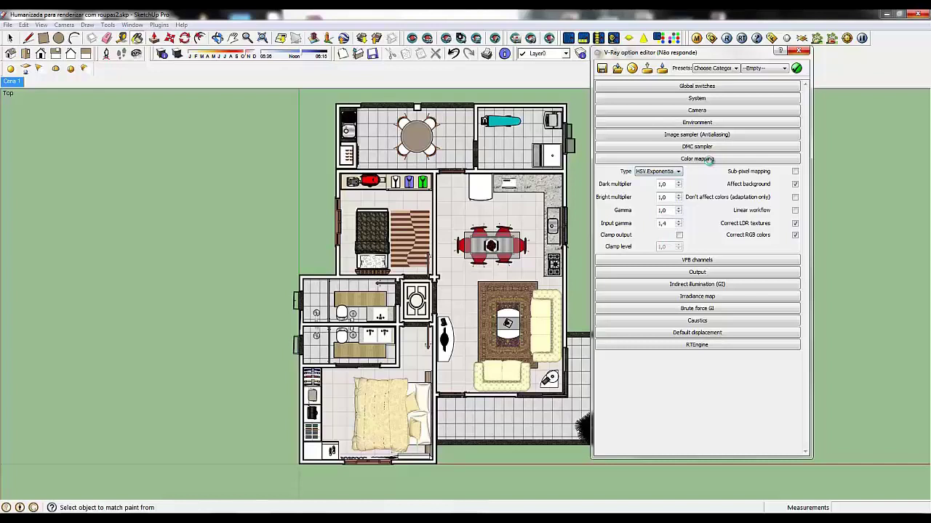
{"action": "double_click", "coordinate": [663, 210]}
{"action": "type", "text": "2,2"}
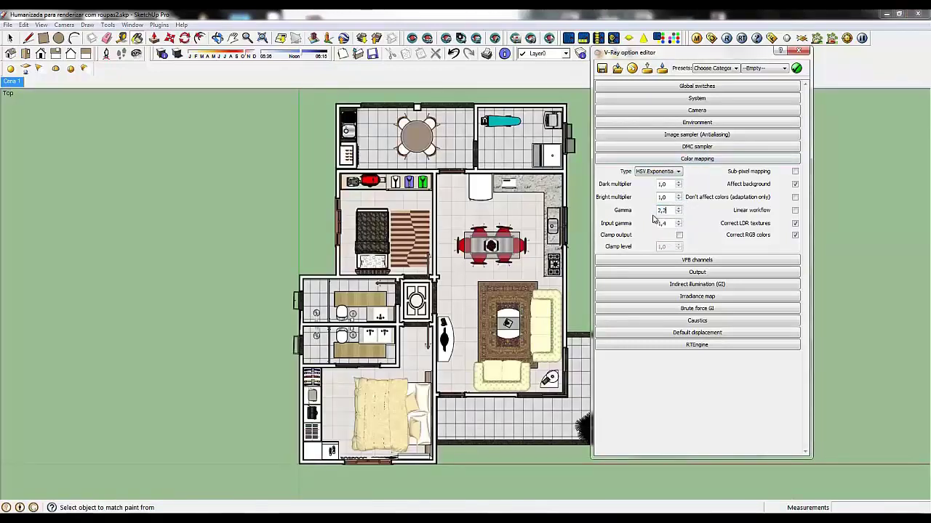
{"action": "double_click", "coordinate": [662, 198]}
{"action": "type", "text": "0,25"}
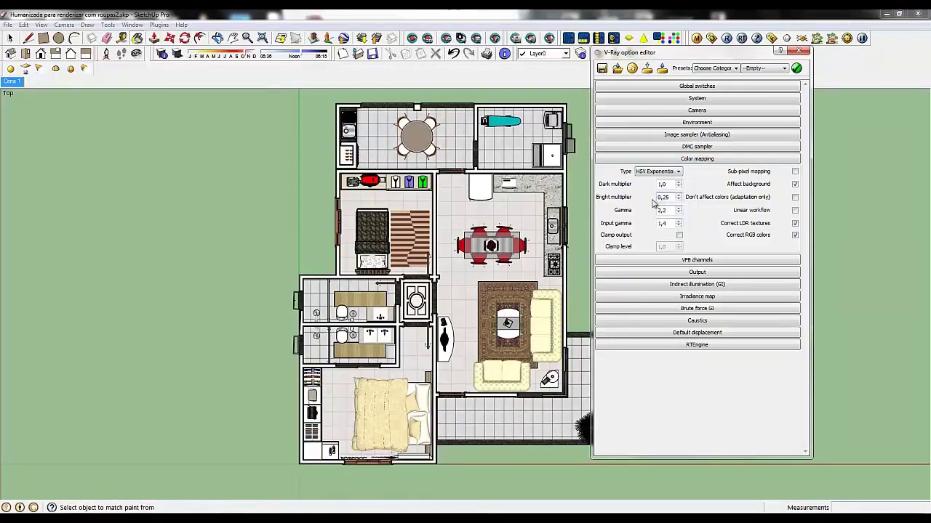
{"action": "key", "text": "Return"}
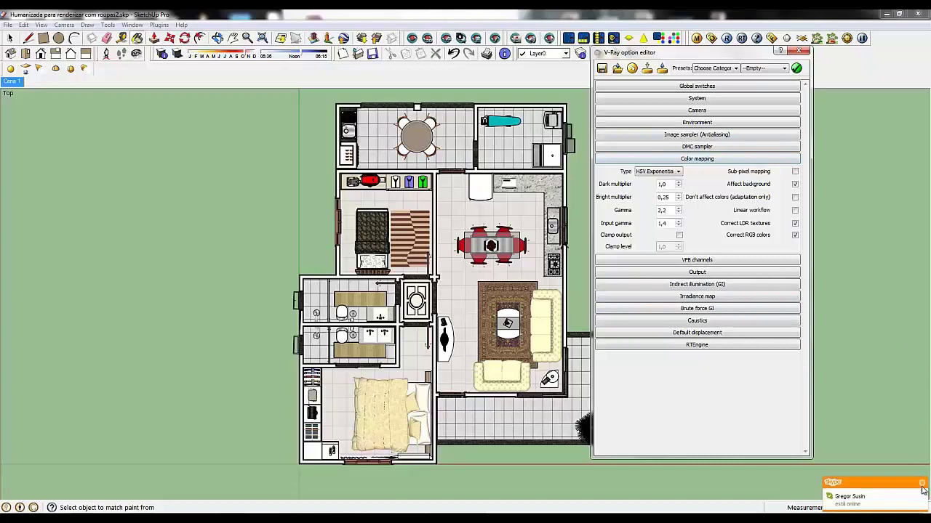
Keep the image sampler type as Adaptive DMC
{"action": "left_click", "coordinate": [711, 161]}
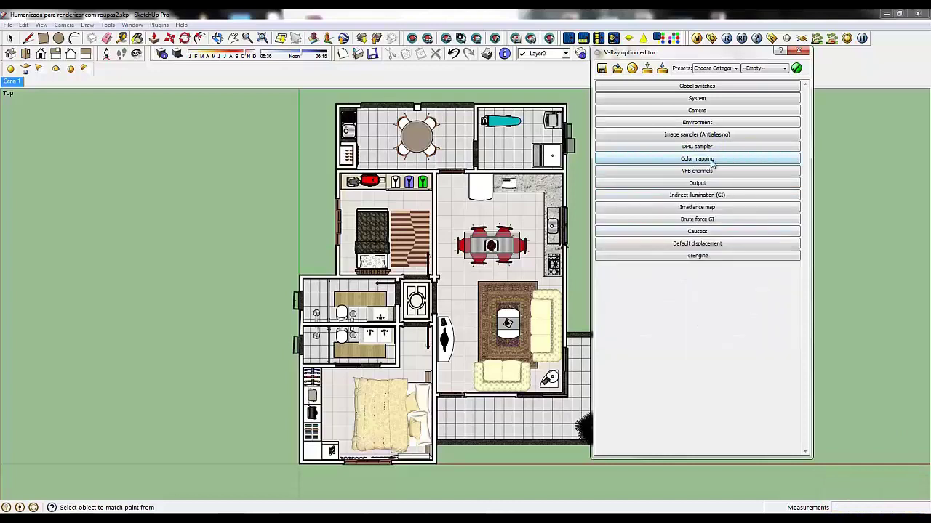
{"action": "left_click", "coordinate": [705, 148]}
{"action": "left_click", "coordinate": [705, 148]}
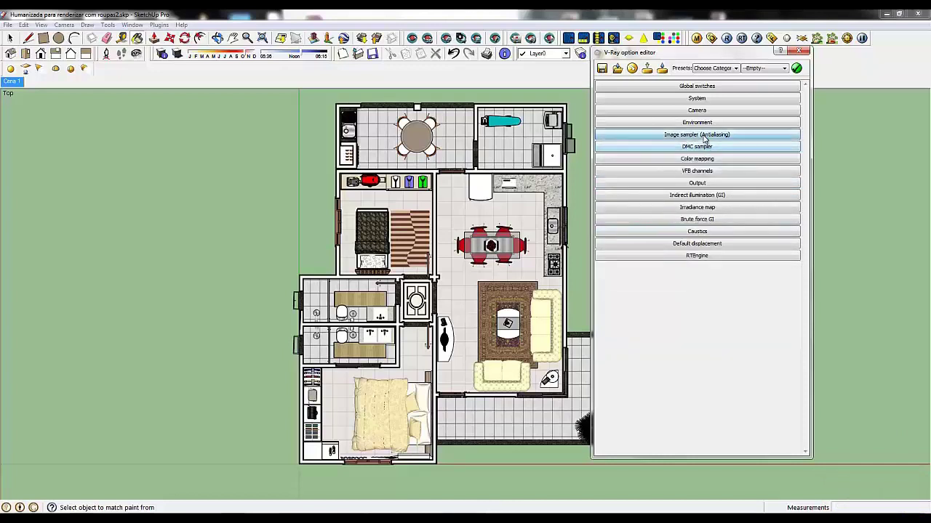
{"action": "left_click", "coordinate": [702, 136]}
{"action": "left_click", "coordinate": [690, 155]}
{"action": "left_click", "coordinate": [675, 169]}
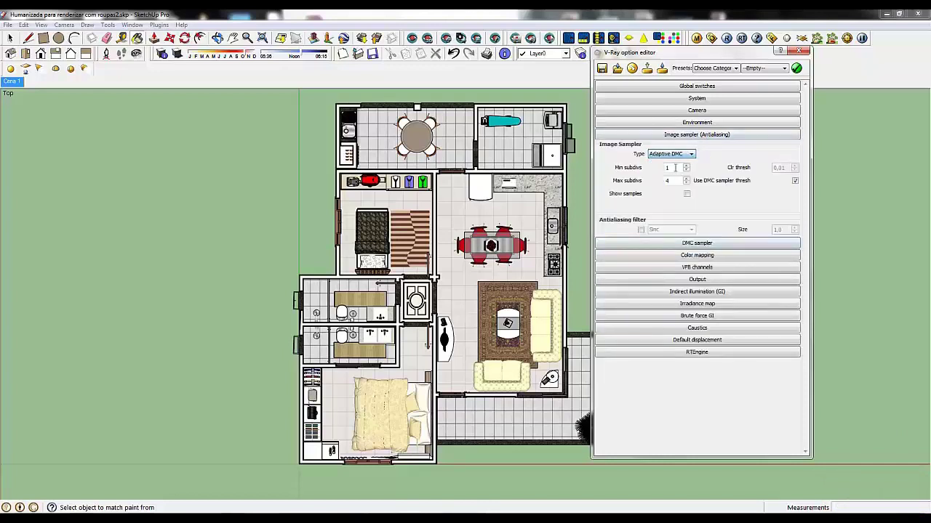
{"action": "left_click_drag", "start_coordinate": [671, 180], "coordinate": [662, 182]}
{"action": "left_click", "coordinate": [697, 135]}
Map a TexSky sky texture to the GI skylight in Environment settings
{"action": "left_click", "coordinate": [700, 123]}
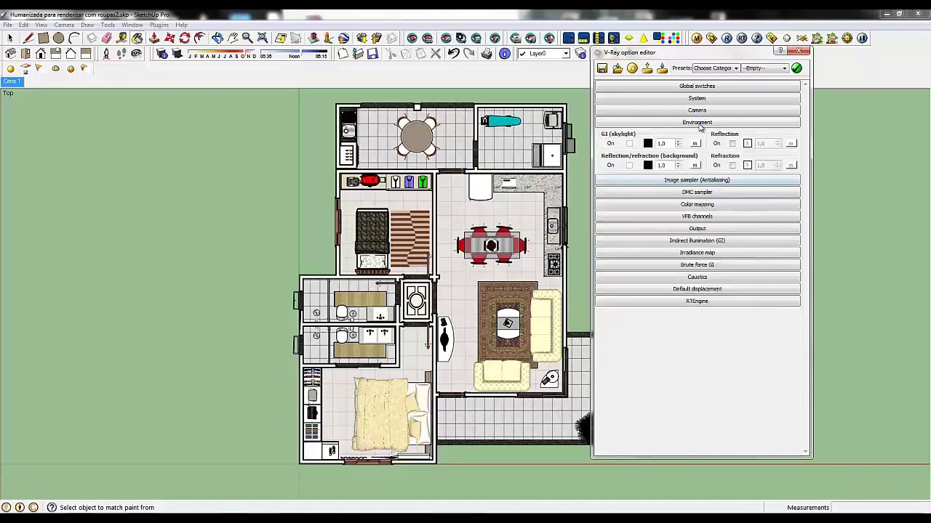
{"action": "left_click", "coordinate": [694, 143]}
{"action": "left_click", "coordinate": [340, 250]}
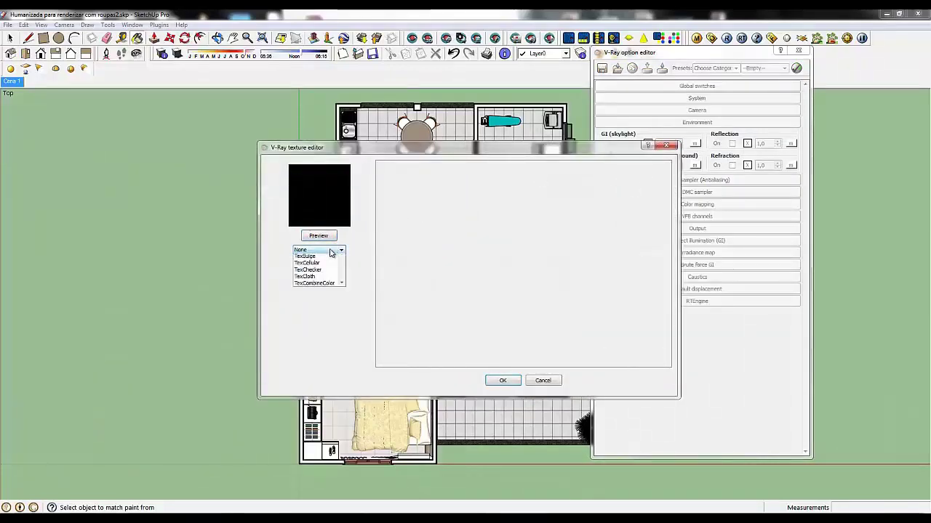
{"action": "left_click_drag", "start_coordinate": [343, 277], "coordinate": [341, 305]}
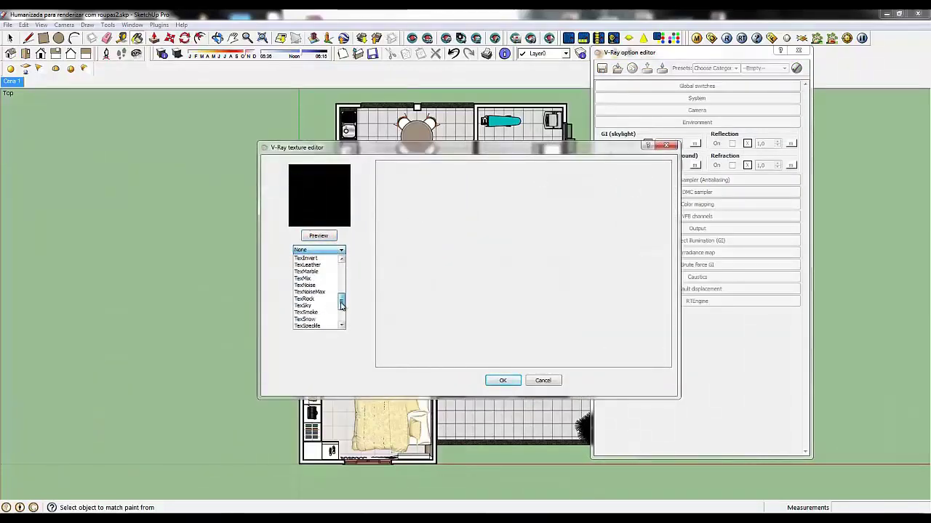
{"action": "left_click", "coordinate": [303, 306]}
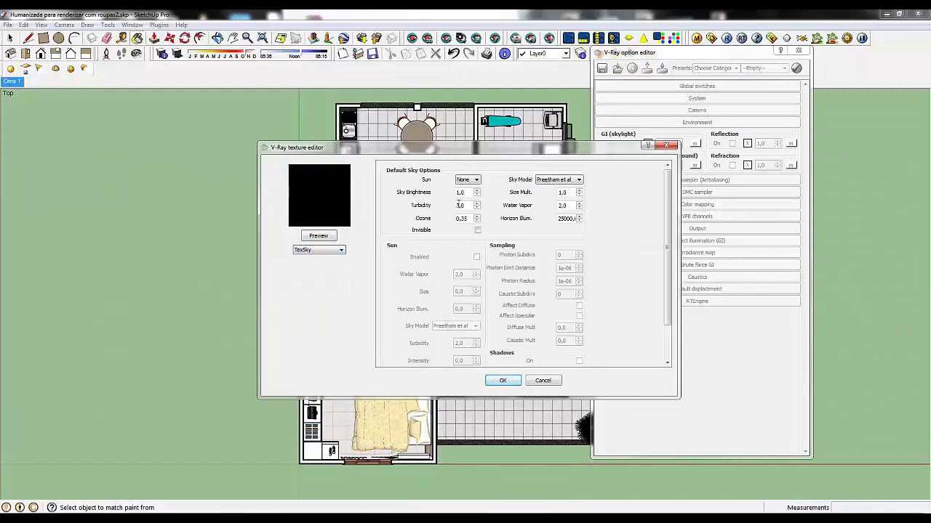
{"action": "left_click", "coordinate": [502, 381]}
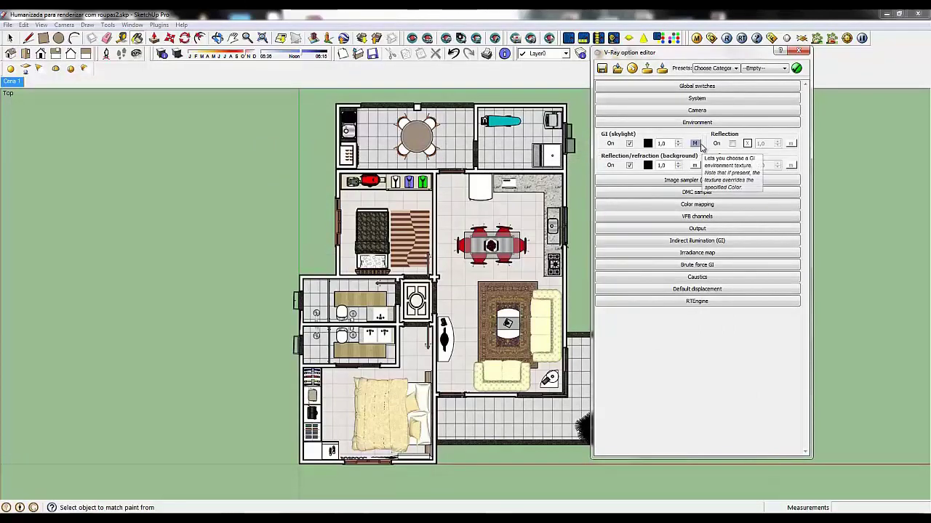
Set the camera F-number to 6,0
{"action": "left_click", "coordinate": [704, 123]}
{"action": "left_click", "coordinate": [706, 113]}
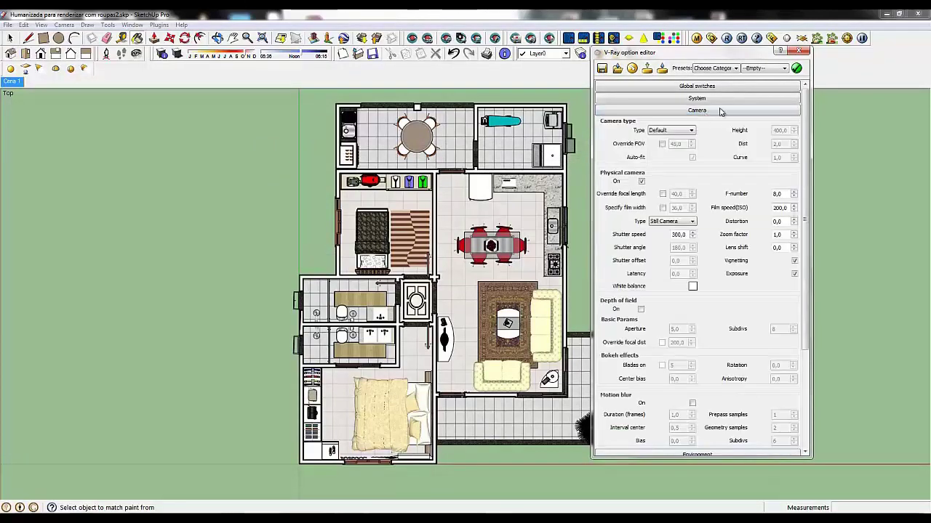
{"action": "double_click", "coordinate": [776, 193]}
{"action": "type", "text": "6,0"}
{"action": "left_click", "coordinate": [703, 110]}
Set the System dynamic memory limit to 800 and move the option editor aside
{"action": "left_click", "coordinate": [698, 98]}
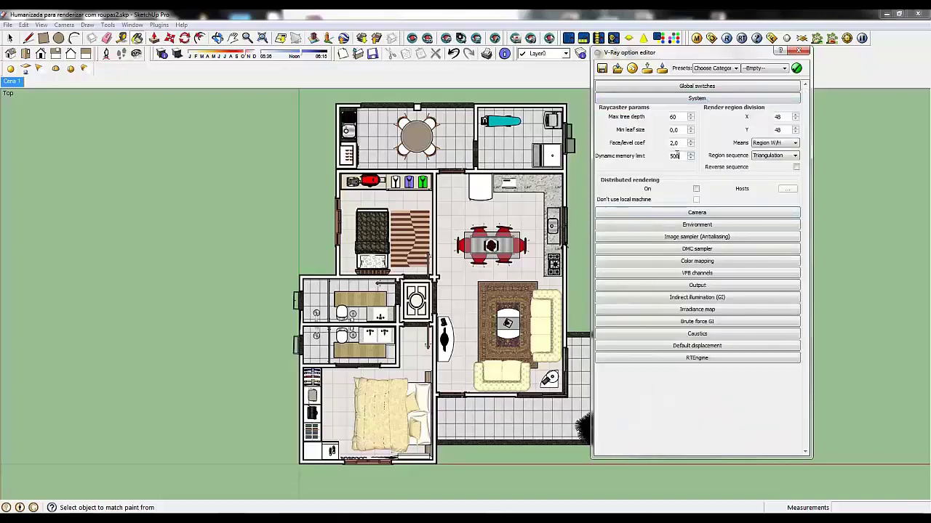
{"action": "left_click_drag", "start_coordinate": [678, 155], "coordinate": [662, 159]}
{"action": "type", "text": "800"}
{"action": "left_click", "coordinate": [709, 99]}
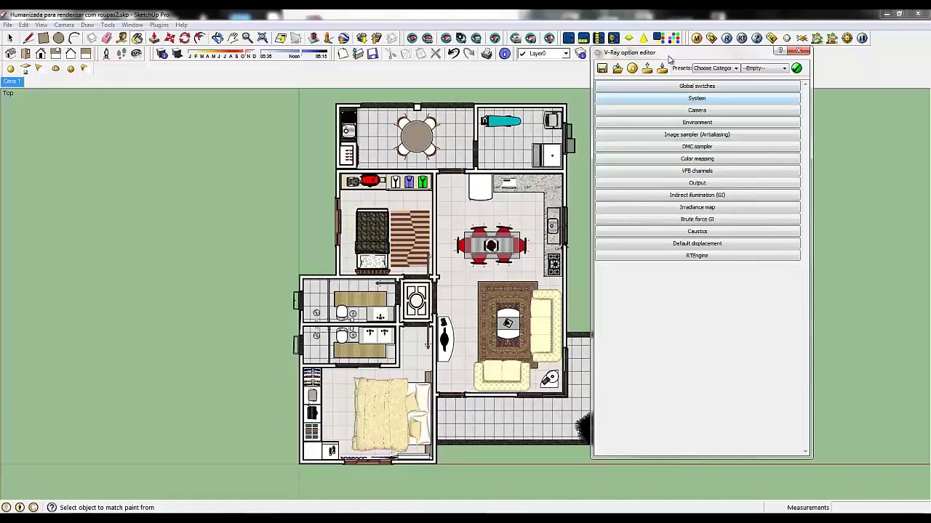
{"action": "mouse_move", "coordinate": [668, 54]}
{"action": "left_mouse_down"}
{"action": "mouse_move", "coordinate": [770, 125]}
{"action": "mouse_move", "coordinate": [760, 103]}
{"action": "left_mouse_up"}
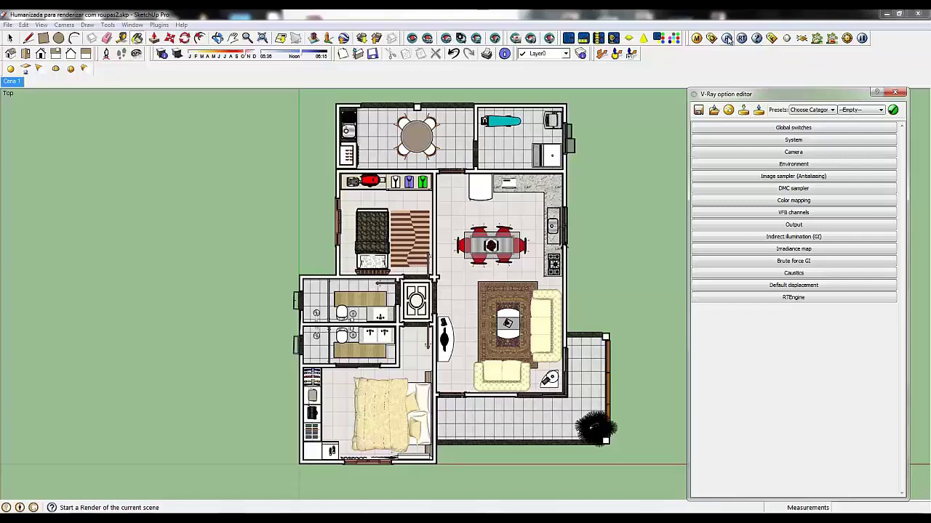
Render the furnished floor plan at 1280 x 566, then close the V-Ray option editor
{"action": "left_click", "coordinate": [727, 39]}
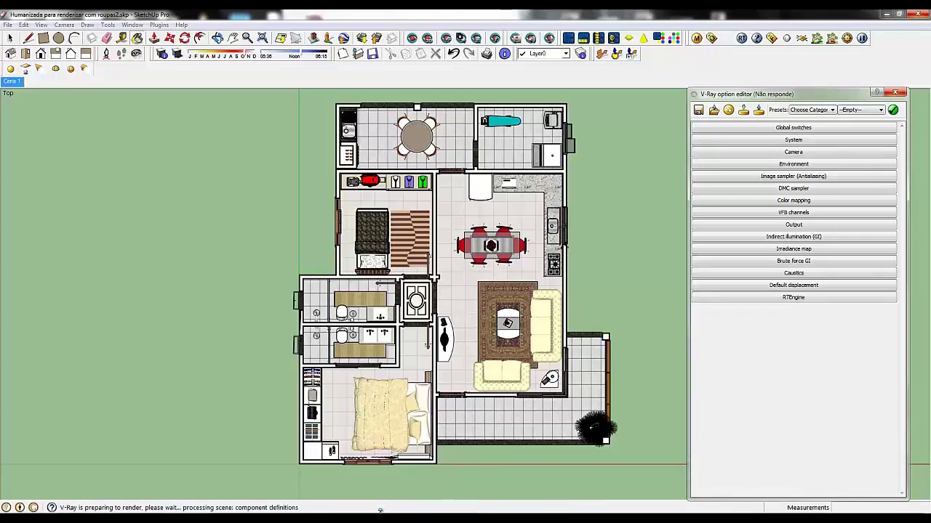
{"action": "left_click", "coordinate": [893, 474]}
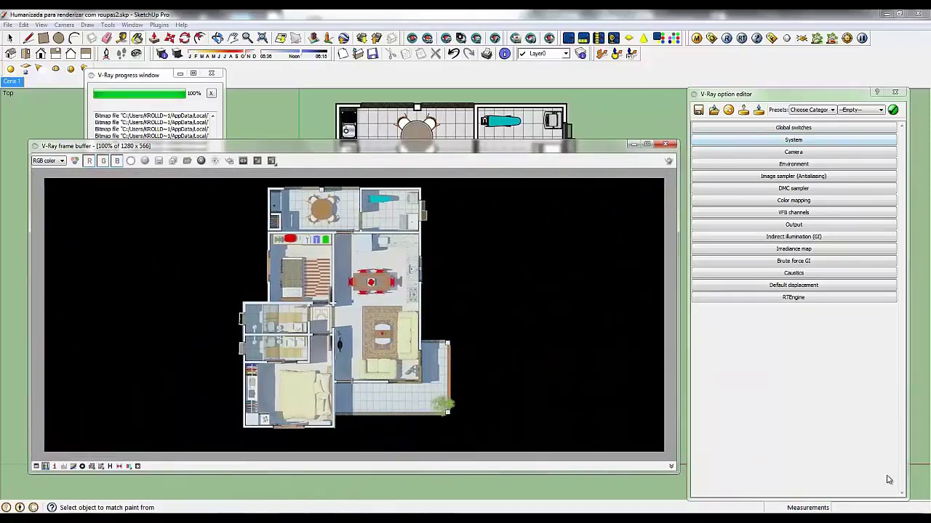
{"action": "left_click", "coordinate": [895, 93]}
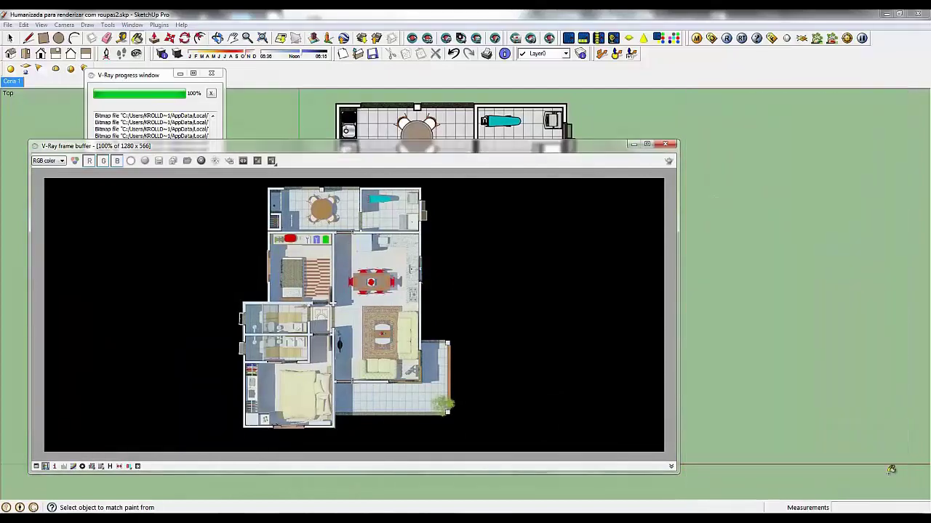
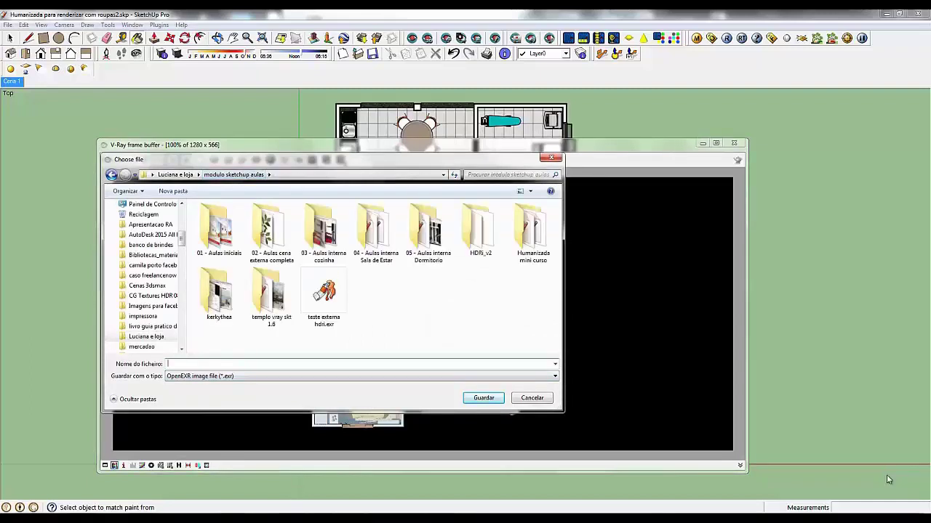
Save the V-Ray render as OpenEXR 'teste humanizada' in the Humanizada mini curso folder
{"action": "double_click", "coordinate": [533, 231]}
{"action": "type", "text": "t"}
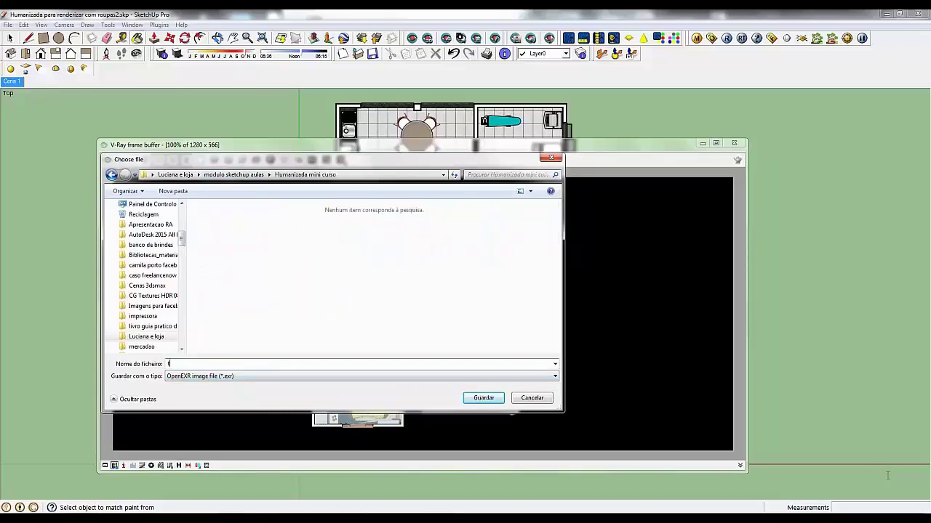
{"action": "type", "text": "este humaniza"}
{"action": "type", "text": "da"}
{"action": "key", "text": "Tab"}
{"action": "key", "text": "Return"}
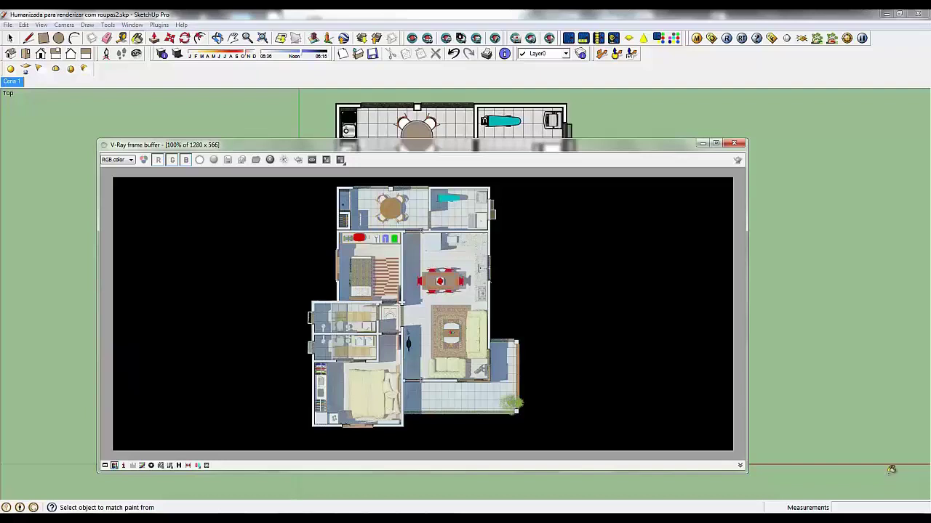
Open the teste humanizada.exr render in Photoshop
{"action": "key", "text": "alt+Tab"}
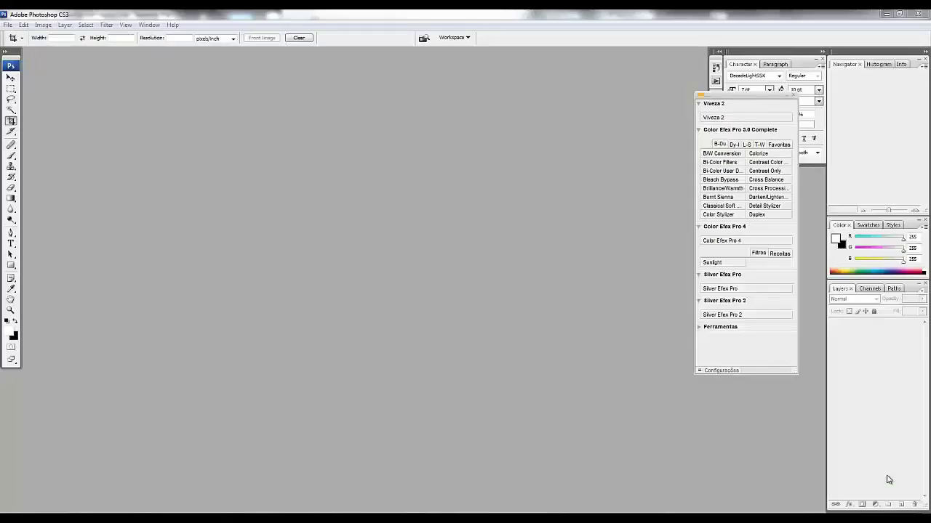
{"action": "key", "text": "alt+Tab"}
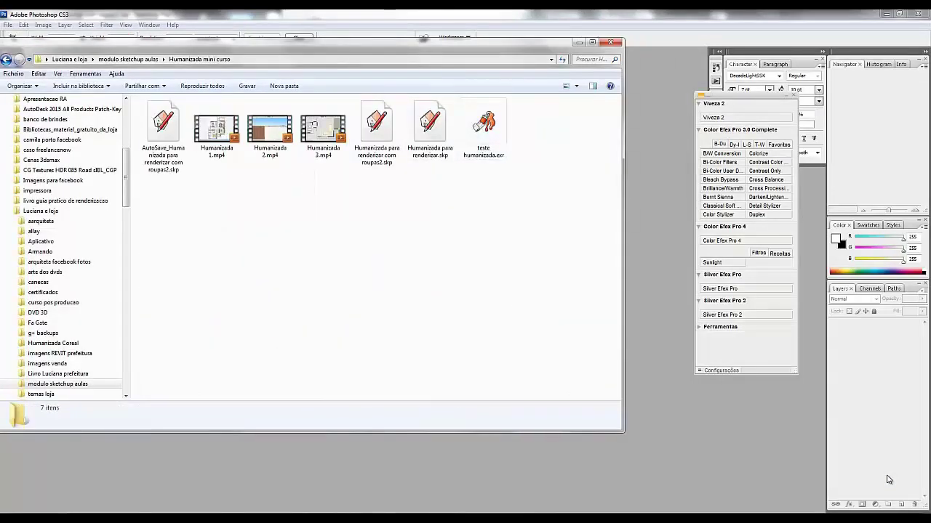
{"action": "key", "text": "t"}
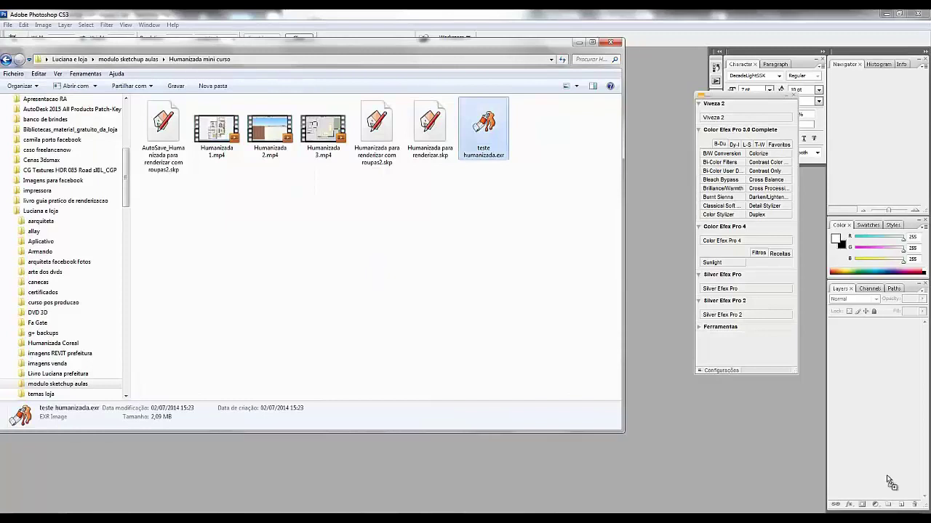
{"action": "key", "text": "Return"}
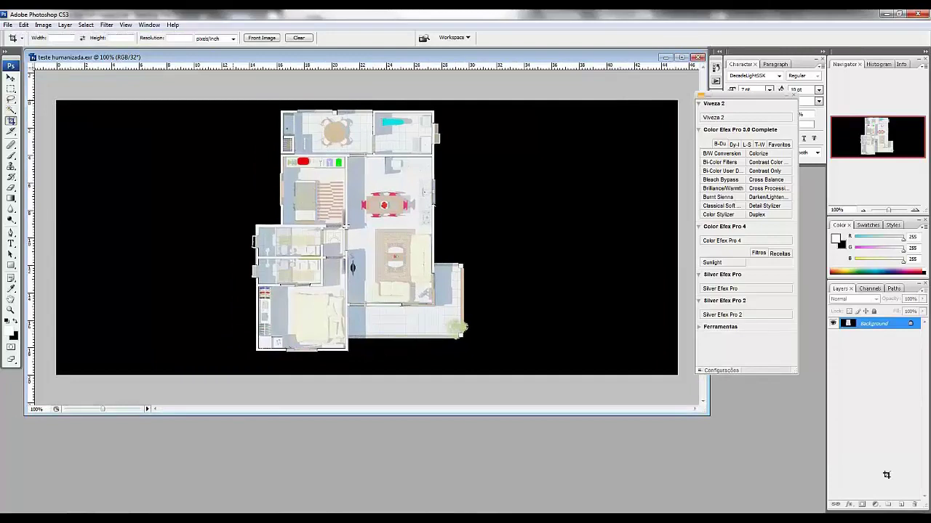
Crop the render tightly around the floor plan, trimming the black side margins
{"action": "left_click_drag", "start_coordinate": [231, 100], "coordinate": [491, 375]}
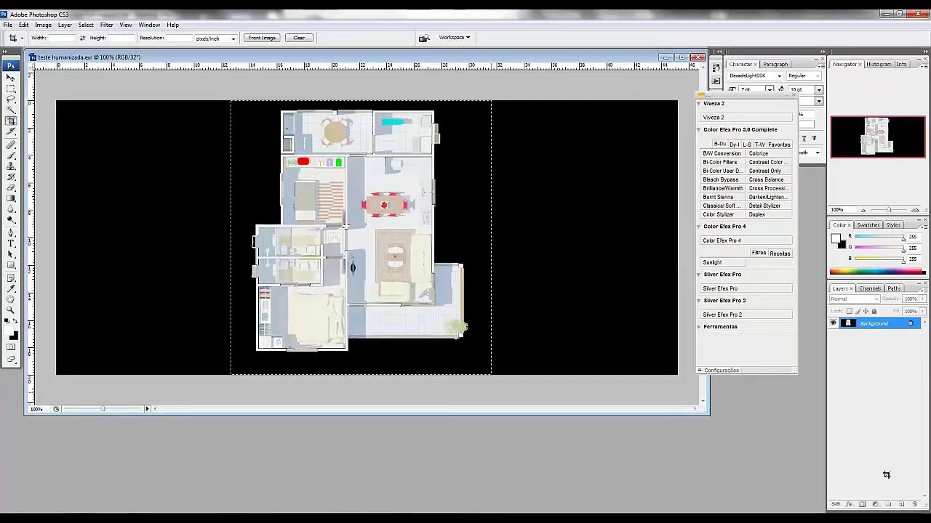
{"action": "key", "text": "Return"}
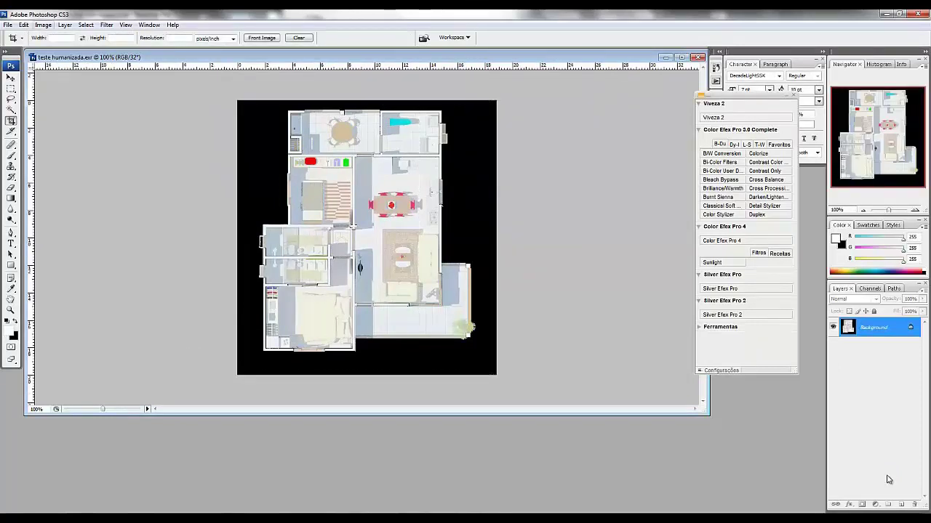
{"action": "key", "text": "alt+i"}
{"action": "key", "text": "a"}
{"action": "key", "text": "Down"}
Apply an Exposure adjustment with Gamma Correction set to 0,66
{"action": "key", "text": "Down"}
{"action": "key", "text": "Down"}
{"action": "key", "text": "Down"}
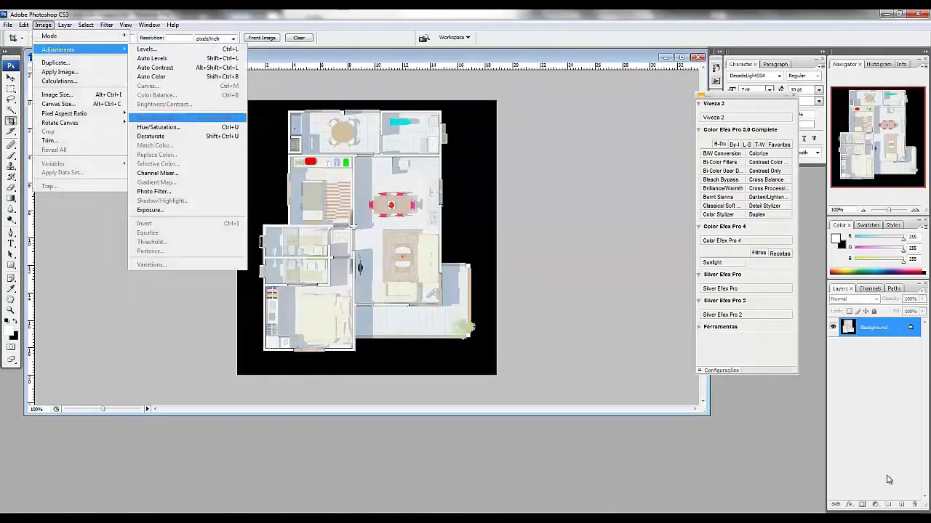
{"action": "key", "text": "Down"}
{"action": "key", "text": "Down"}
{"action": "key", "text": "Return"}
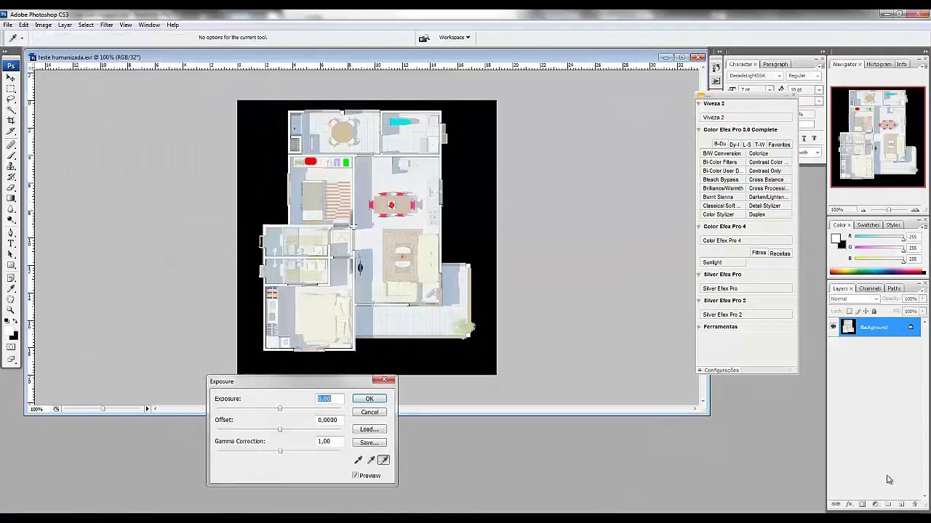
{"action": "key", "text": "Tab"}
{"action": "key", "text": "Tab"}
{"action": "type", "text": "0,1"}
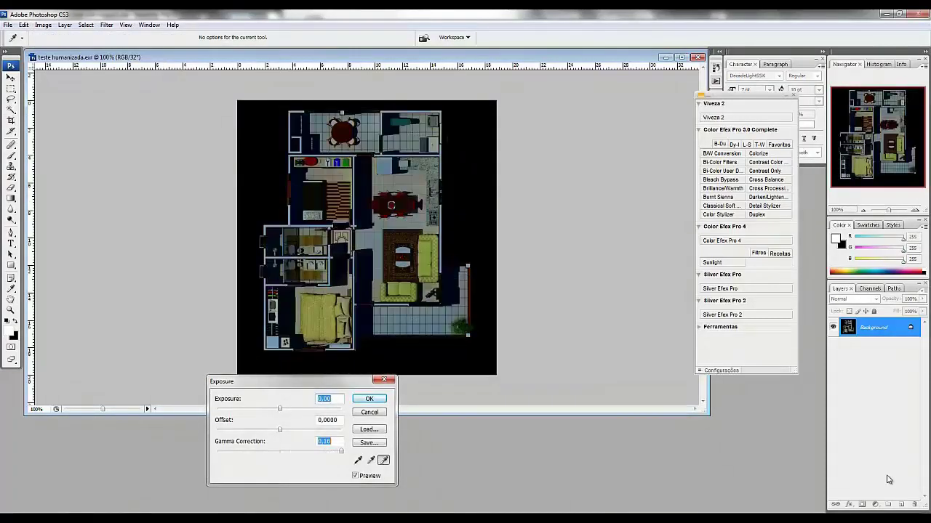
{"action": "type", "text": "9,99"}
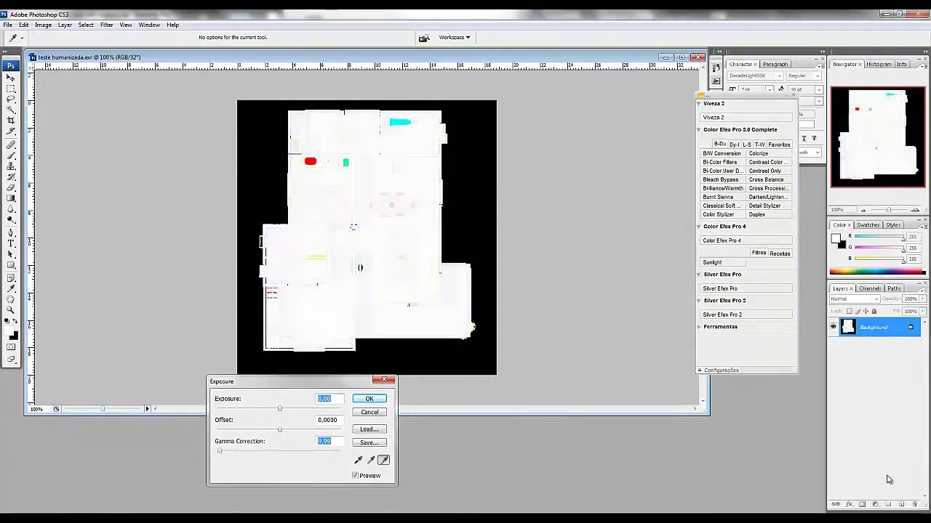
{"action": "type", "text": "0"}
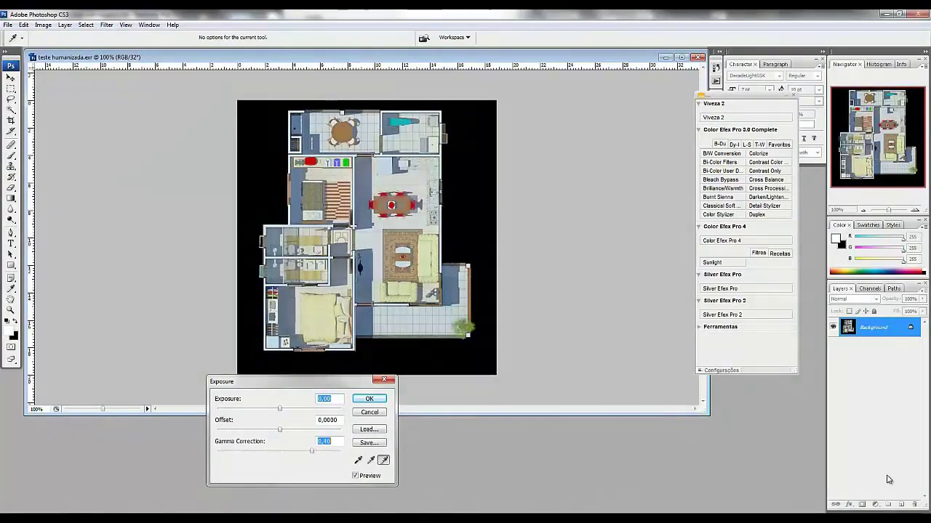
{"action": "type", "text": ",10,79"}
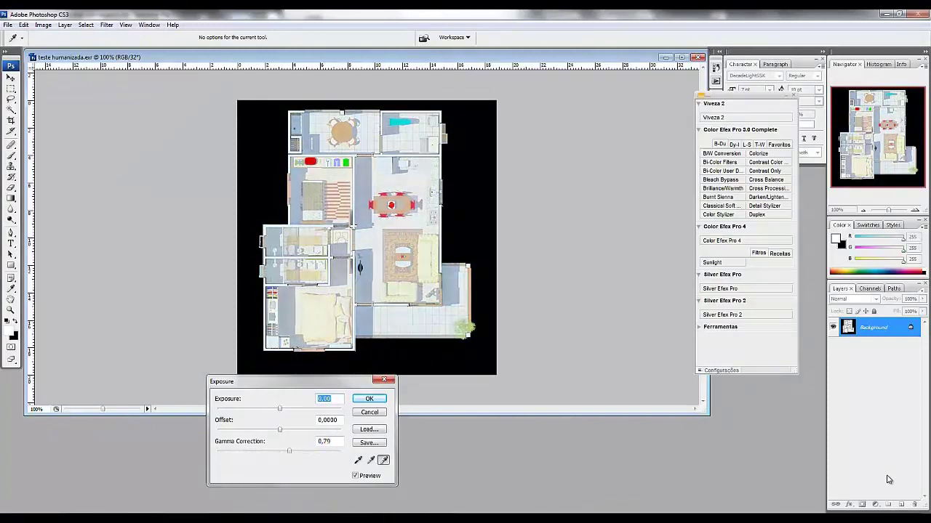
{"action": "type", "text": "1,03"}
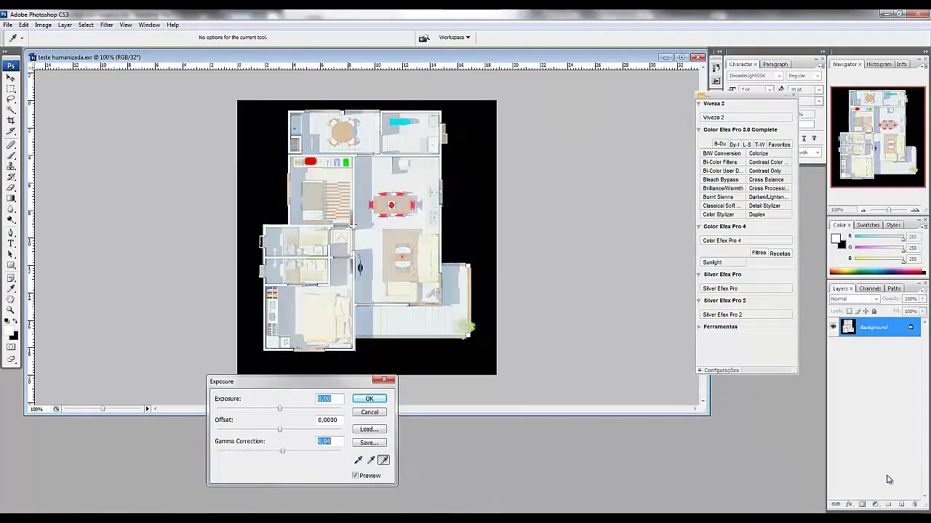
{"action": "type", "text": "0,53"}
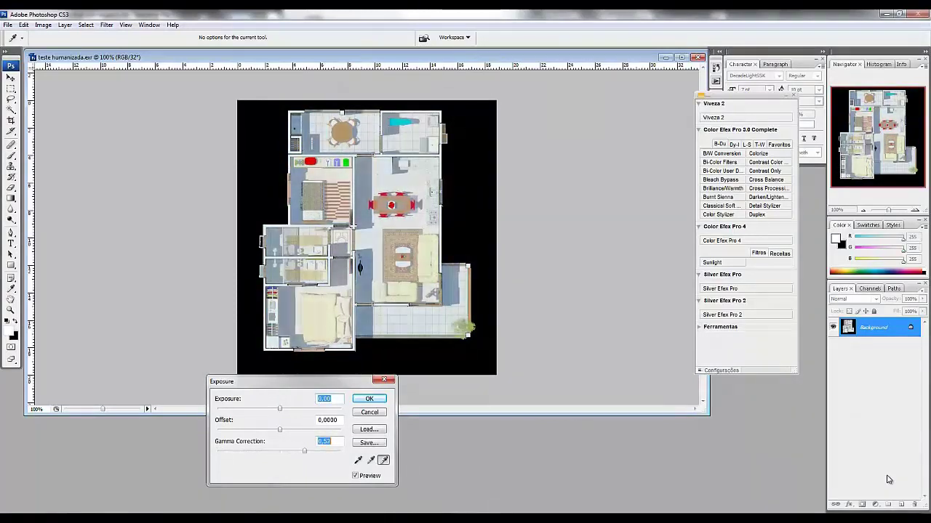
{"action": "key", "text": "Up"}
{"action": "key", "text": "Up"}
{"action": "type", "text": "0,66"}
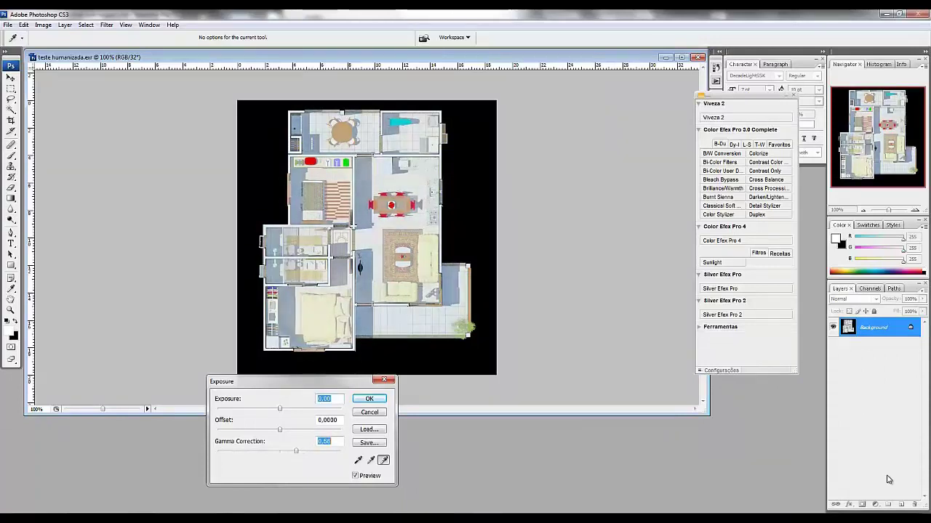
{"action": "key", "text": "Return"}
{"action": "key", "text": "c"}
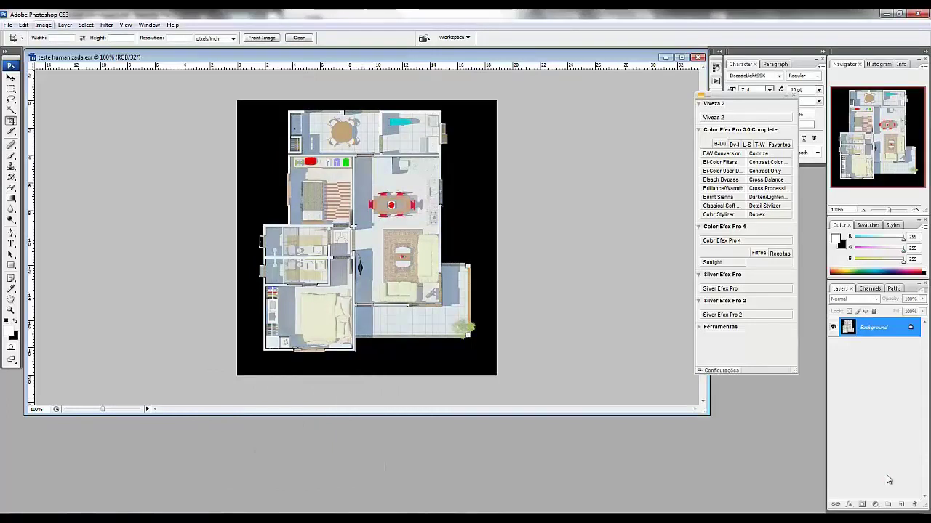
{"action": "key", "text": "alt+i"}
Convert the render to 16 Bits/Channel, accepting the HDR conversion
{"action": "key", "text": "a"}
{"action": "key", "text": "Down"}
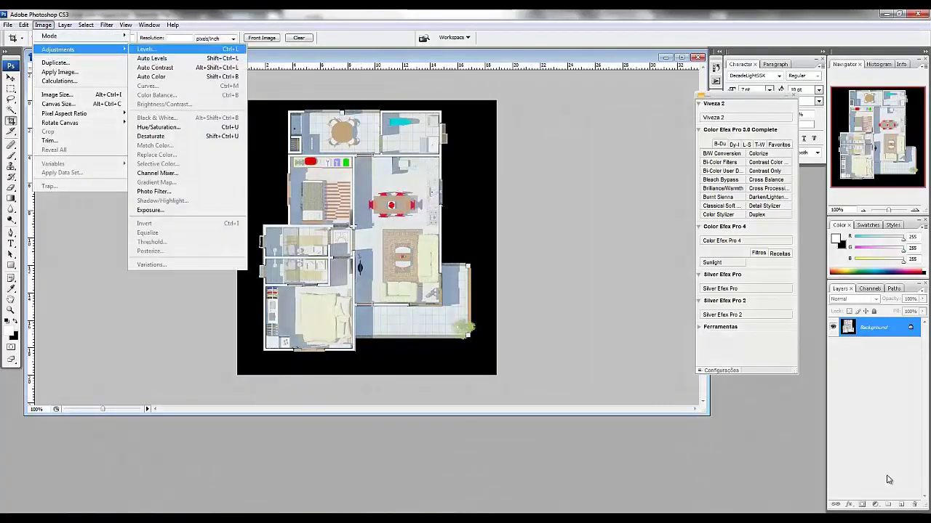
{"action": "key", "text": "Left"}
{"action": "key", "text": "Up"}
{"action": "key", "text": "Right"}
{"action": "key", "text": "Down"}
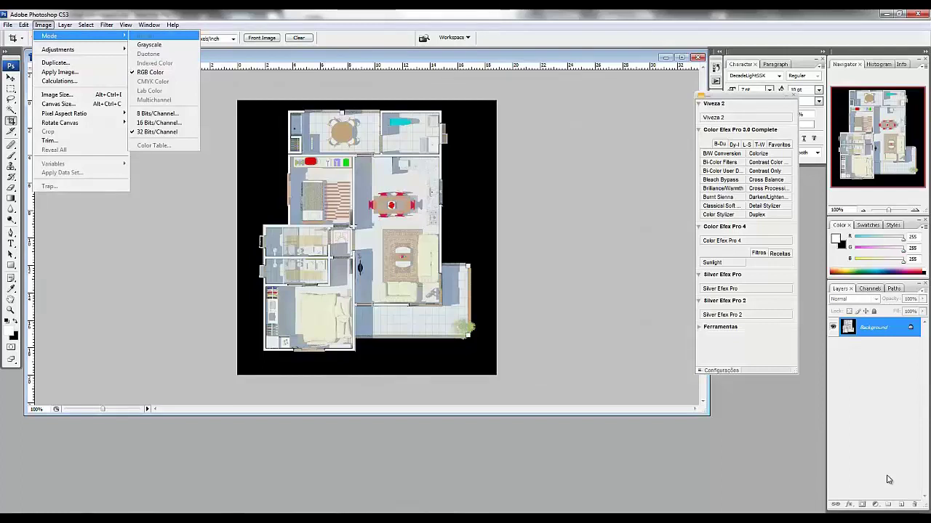
{"action": "key", "text": "Down"}
{"action": "key", "text": "Down"}
{"action": "key", "text": "Down"}
{"action": "key", "text": "Return"}
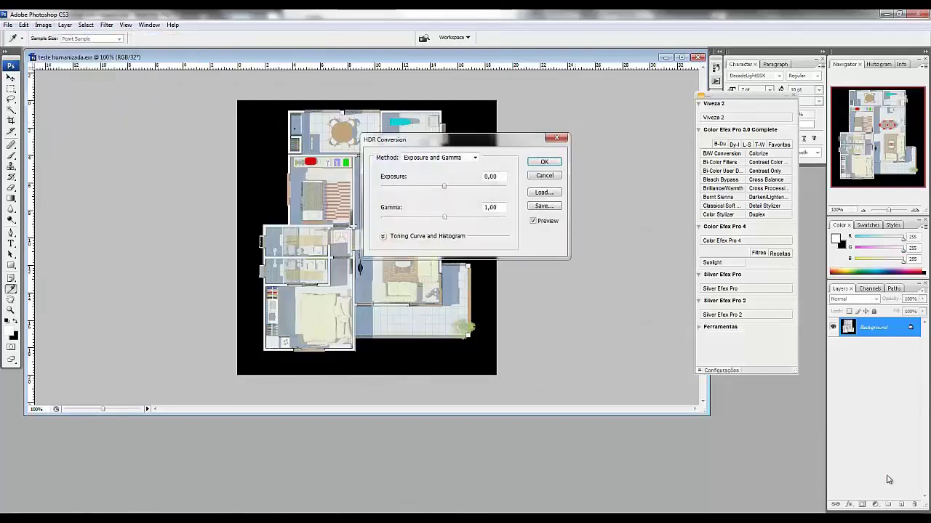
{"action": "key", "text": "Return"}
{"action": "key", "text": "z"}
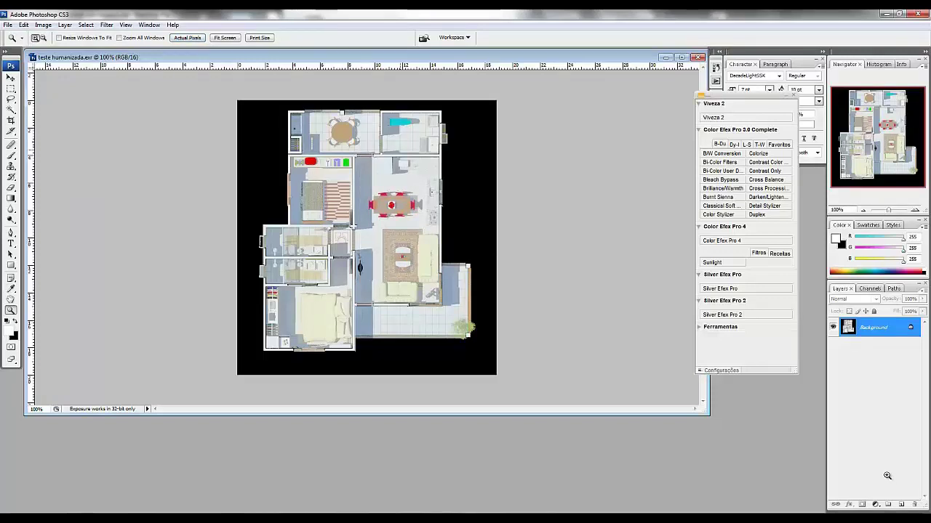
Try Auto Levels on the floor plan, then undo it
{"action": "key", "text": "alt+i"}
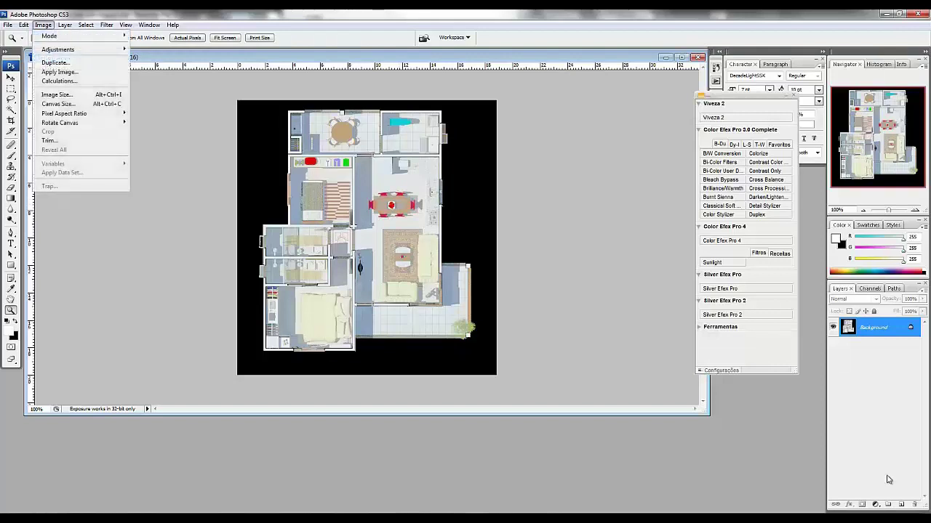
{"action": "key", "text": "Down"}
{"action": "key", "text": "Right"}
{"action": "key", "text": "Down"}
{"action": "key", "text": "Return"}
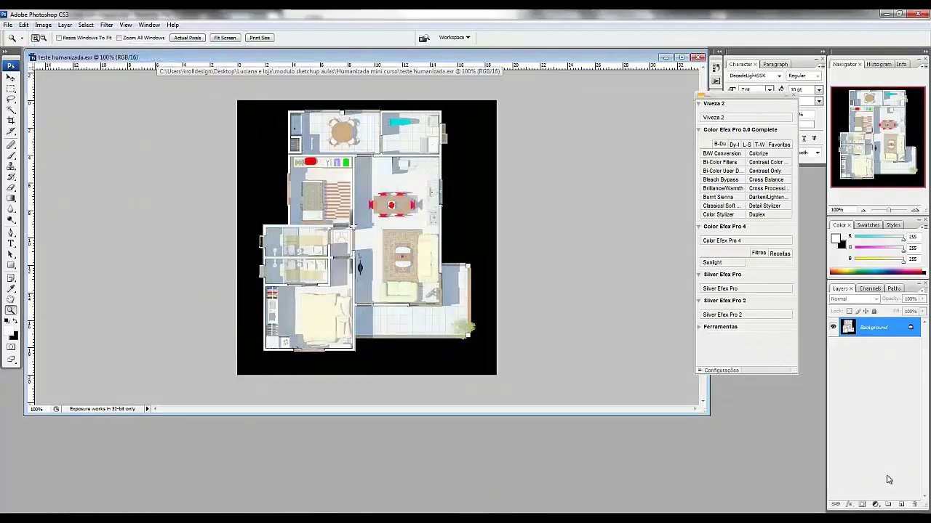
{"action": "key", "text": "ctrl+z"}
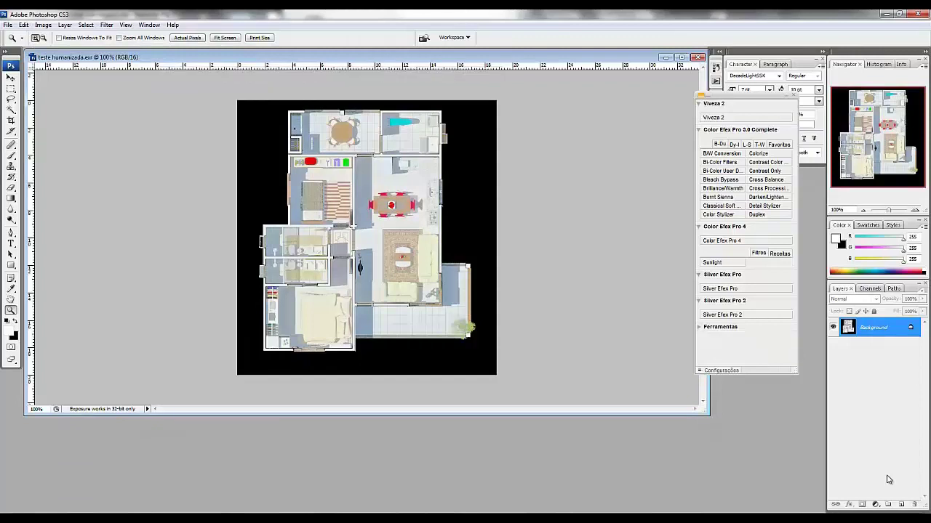
Apply Auto Contrast and then another automatic adjustment to the floor plan
{"action": "key", "text": "alt+i"}
{"action": "key", "text": "Down"}
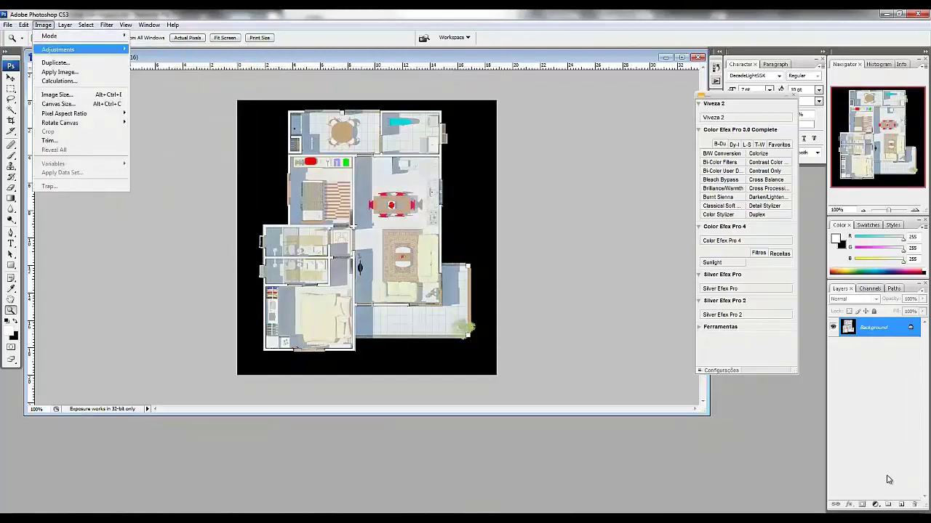
{"action": "key", "text": "Right"}
{"action": "key", "text": "Down"}
{"action": "key", "text": "Down"}
{"action": "key", "text": "Return"}
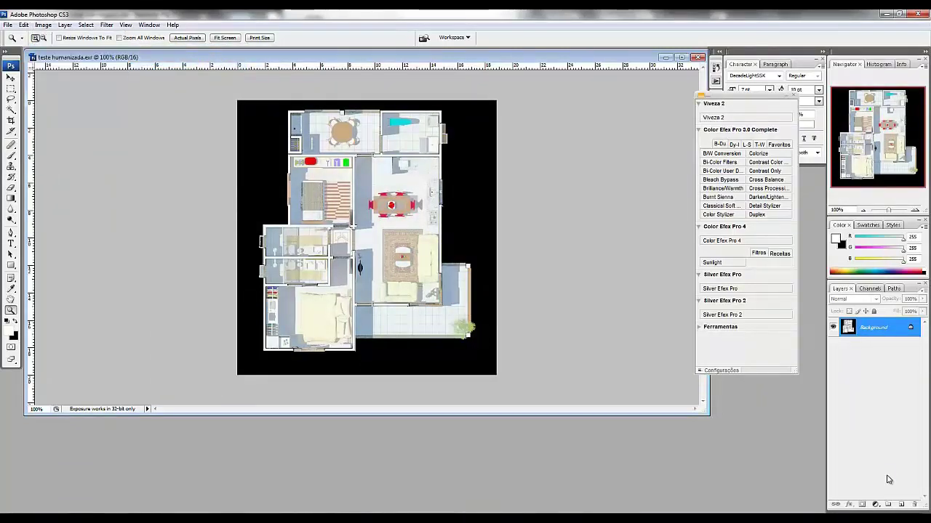
{"action": "key", "text": "alt+i"}
{"action": "key", "text": "Down"}
{"action": "key", "text": "Right"}
{"action": "key", "text": "Down"}
{"action": "key", "text": "Down"}
Browse the Distort and Blur filter lists, close the menu, and bring up Image Adjustments
{"action": "key", "text": "Down"}
{"action": "key", "text": "Return"}
{"action": "key", "text": "alt+Right"}
{"action": "key", "text": "Right"}
{"action": "key", "text": "Right"}
{"action": "key", "text": "Right"}
{"action": "key", "text": "Right"}
{"action": "key", "text": "Down"}
{"action": "key", "text": "Down"}
{"action": "key", "text": "Down"}
{"action": "key", "text": "Down"}
{"action": "key", "text": "Right"}
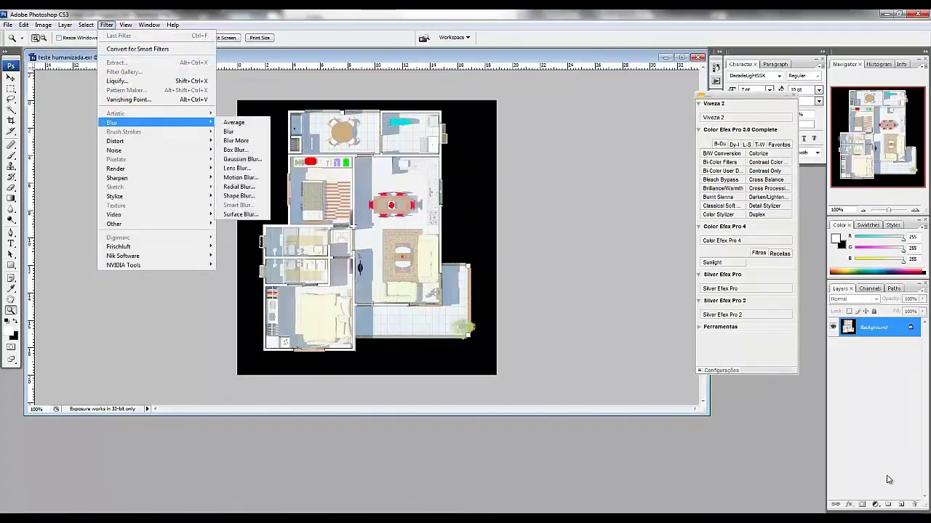
{"action": "key", "text": "Left"}
{"action": "key", "text": "Down"}
{"action": "key", "text": "Down"}
{"action": "key", "text": "Right"}
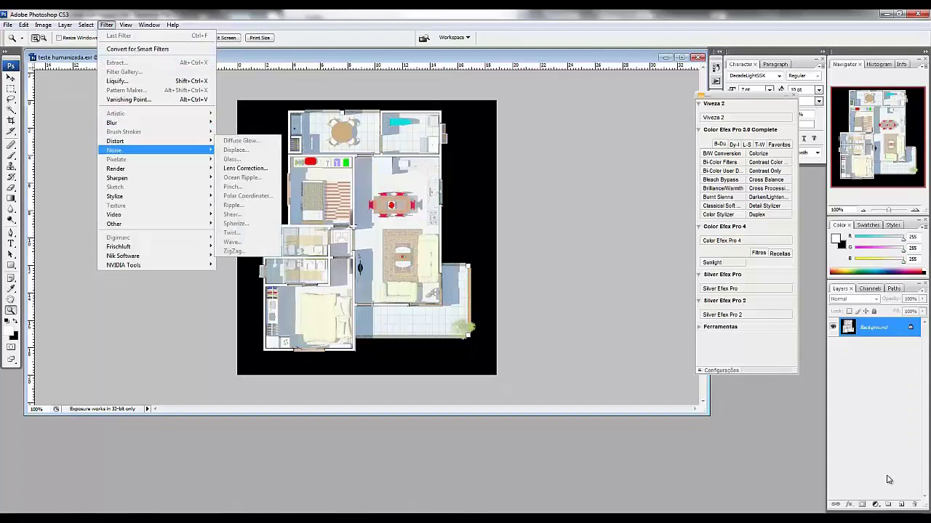
{"action": "key", "text": "Left"}
{"action": "key", "text": "Left"}
{"action": "key", "text": "Left"}
{"action": "key", "text": "Escape"}
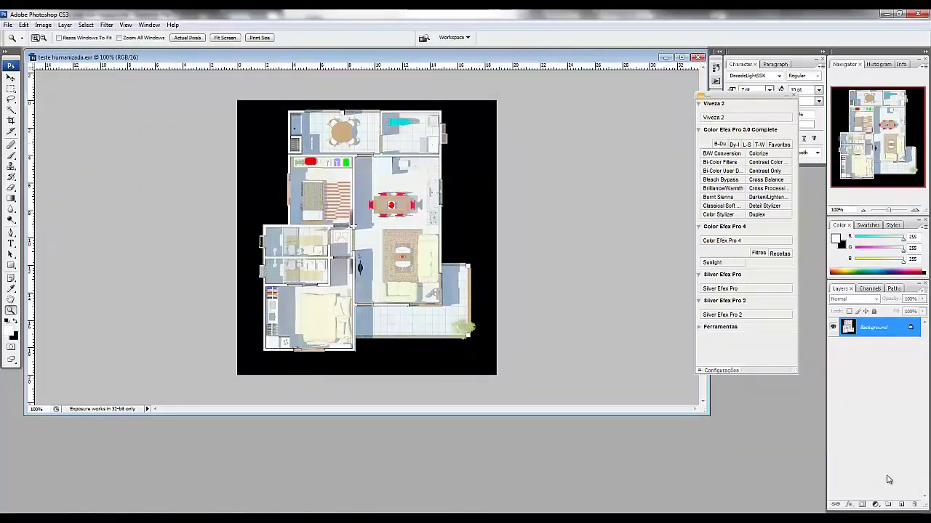
{"action": "key", "text": "alt+i"}
{"action": "key", "text": "Down"}
{"action": "key", "text": "Right"}
Add a Curves point at input 137, output 117 to darken the midtones
{"action": "key", "text": "Down"}
{"action": "key", "text": "Down"}
{"action": "key", "text": "Down"}
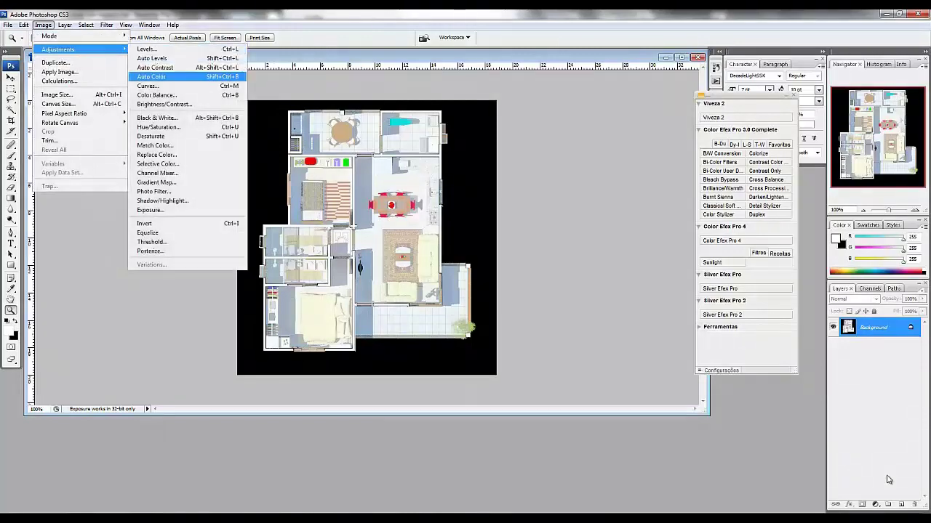
{"action": "key", "text": "Down"}
{"action": "key", "text": "Return"}
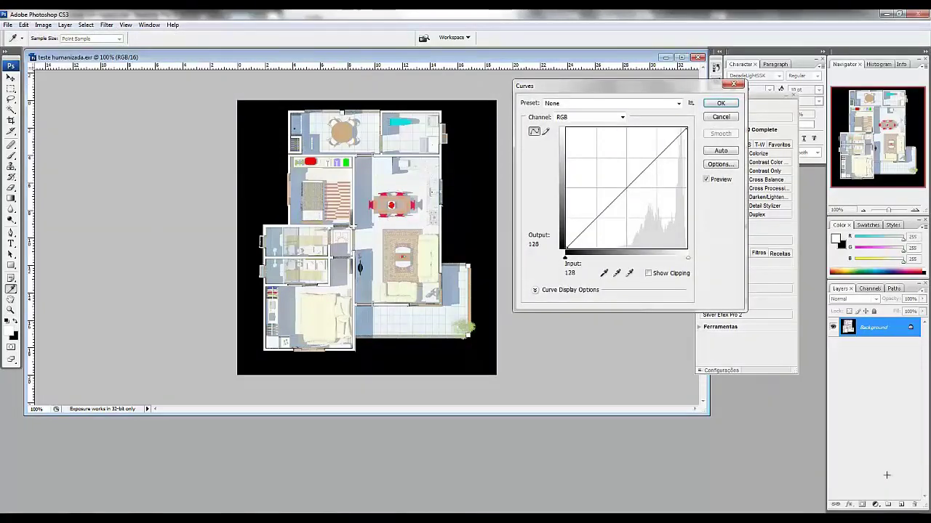
{"action": "type", "text": "117"}
{"action": "key", "text": "Tab"}
{"action": "type", "text": "143"}
{"action": "key", "text": "Left"}
{"action": "key", "text": "Left"}
{"action": "key", "text": "Left"}
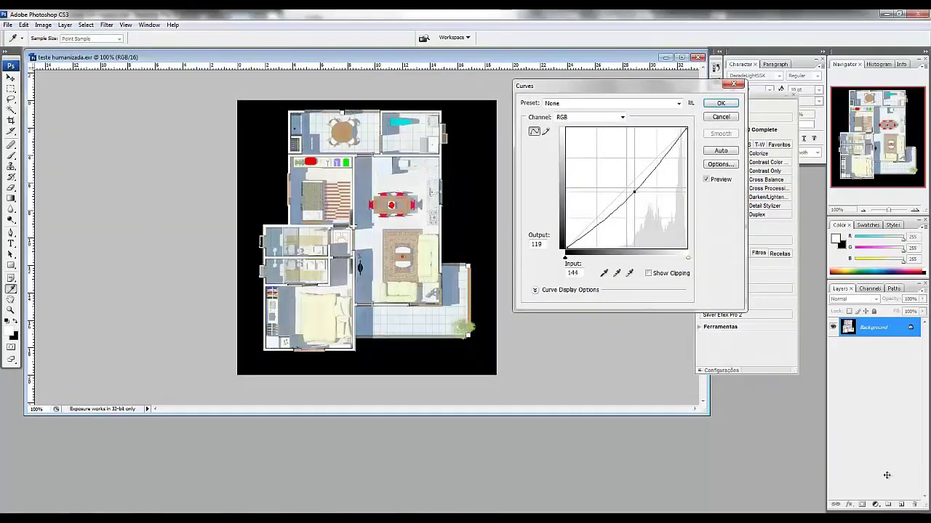
{"action": "key", "text": "Up"}
{"action": "key", "text": "Left"}
{"action": "key", "text": "Left"}
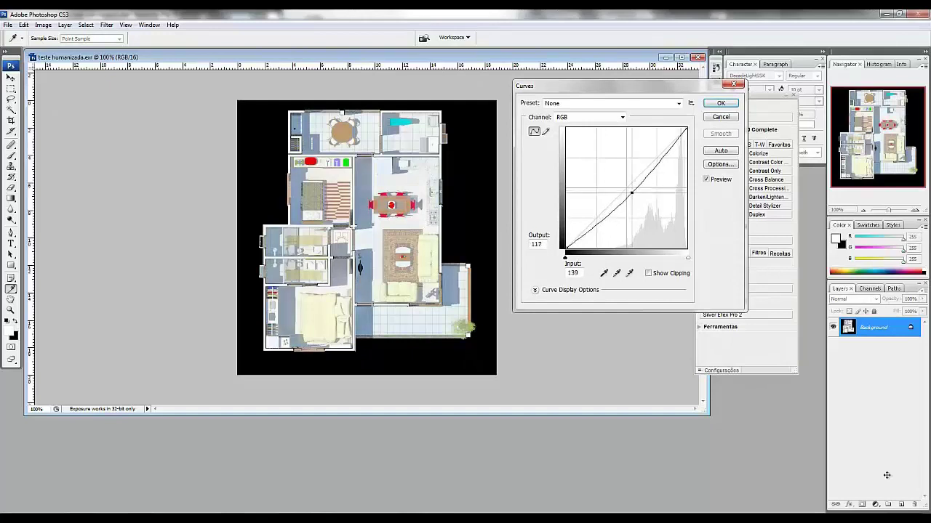
{"action": "key", "text": "Down"}
{"action": "key", "text": "Return"}
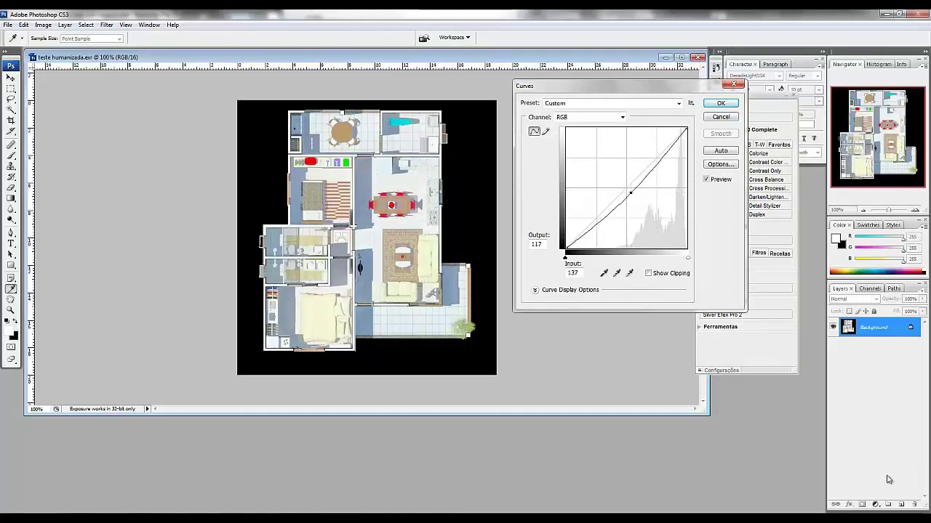
{"action": "key", "text": "z"}
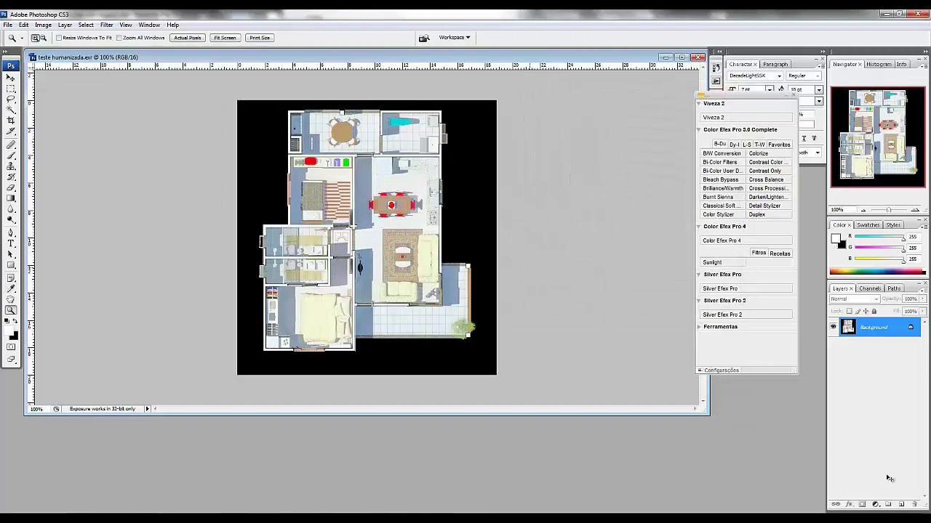
Lower Hue/Saturation Saturation to -23, keeping Lightness at 0
{"action": "key", "text": "ctrl+u"}
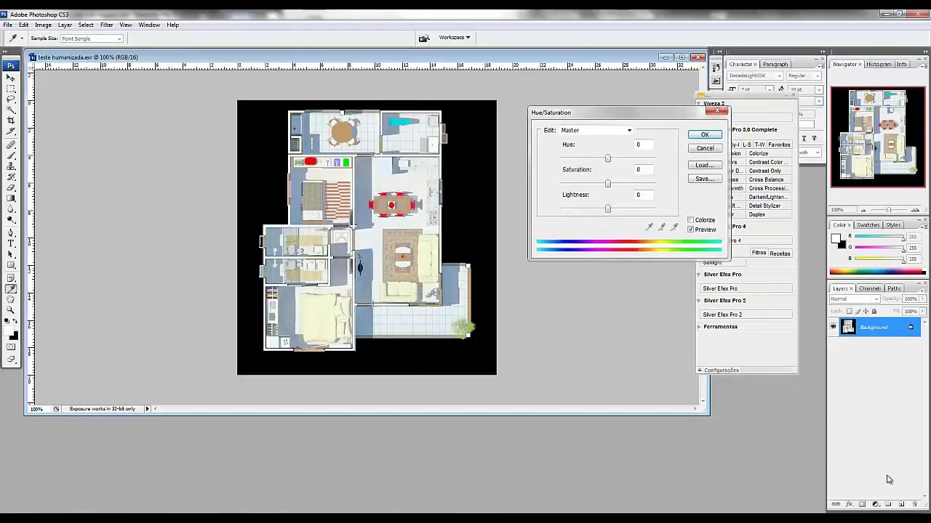
{"action": "key", "text": "Down"}
{"action": "key", "text": "Down"}
{"action": "key", "text": "Down"}
{"action": "key", "text": "Down"}
{"action": "key", "text": "Down"}
{"action": "key", "text": "Down"}
{"action": "key", "text": "Down"}
{"action": "key", "text": "Down"}
{"action": "key", "text": "Down"}
{"action": "key", "text": "Up"}
{"action": "key", "text": "Up"}
{"action": "key", "text": "Tab"}
{"action": "key", "text": "Down"}
{"action": "key", "text": "Down"}
{"action": "key", "text": "Down"}
{"action": "key", "text": "Down"}
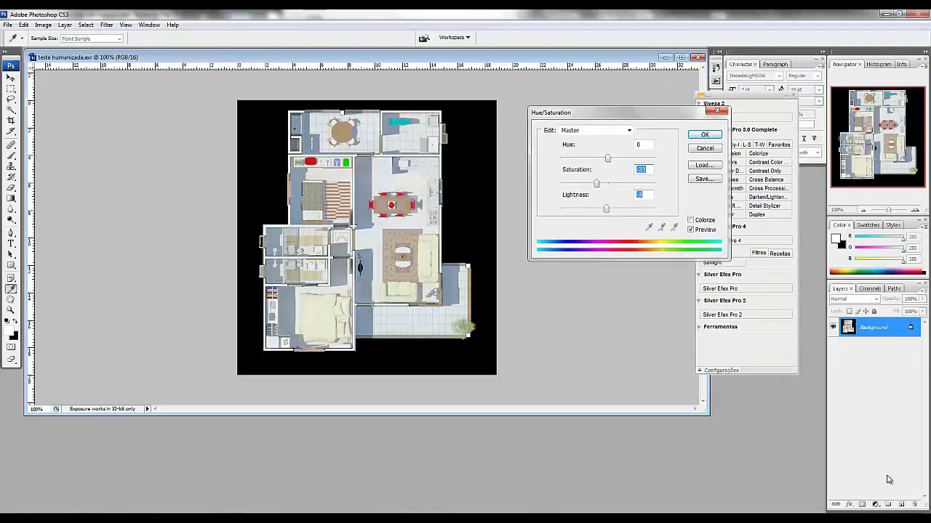
{"action": "type", "text": "0"}
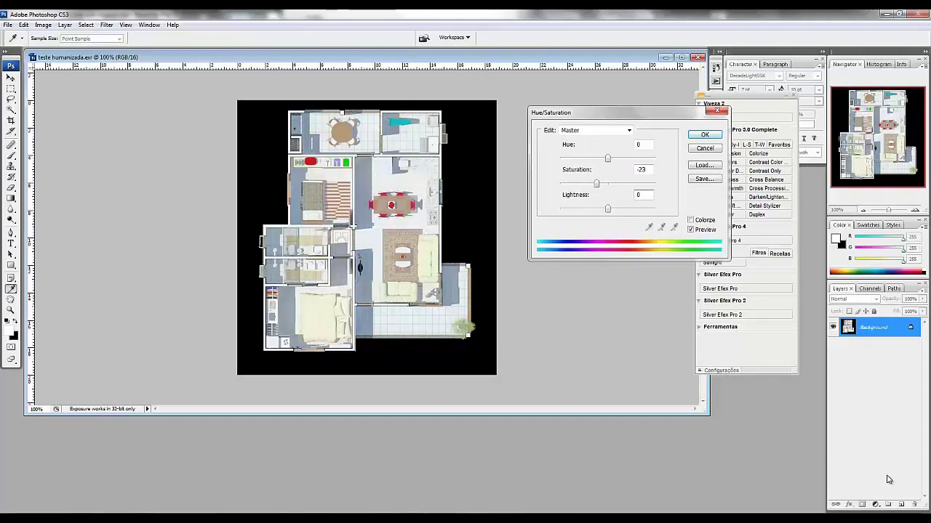
{"action": "key", "text": "Return"}
Sharpen the render and fade the sharpening to 28% opacity
{"action": "key", "text": "z"}
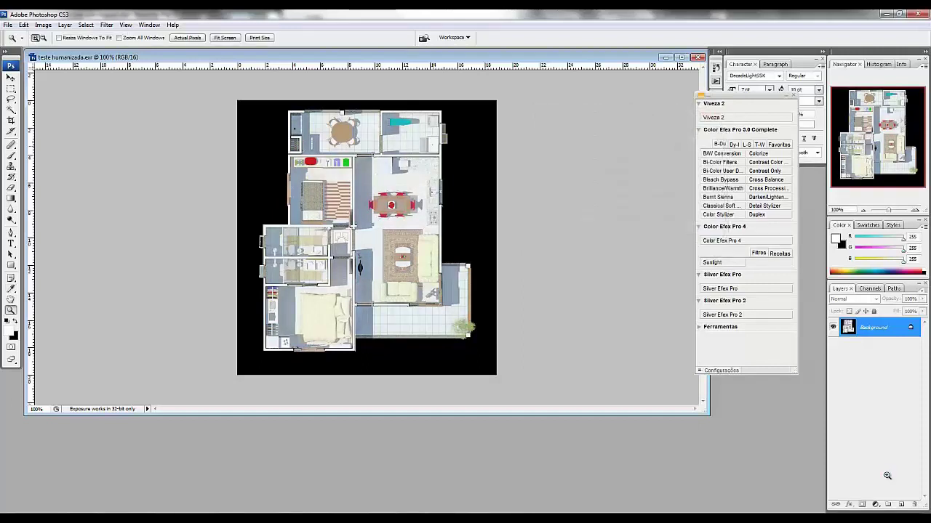
{"action": "key", "text": "alt+t"}
{"action": "key", "text": "s"}
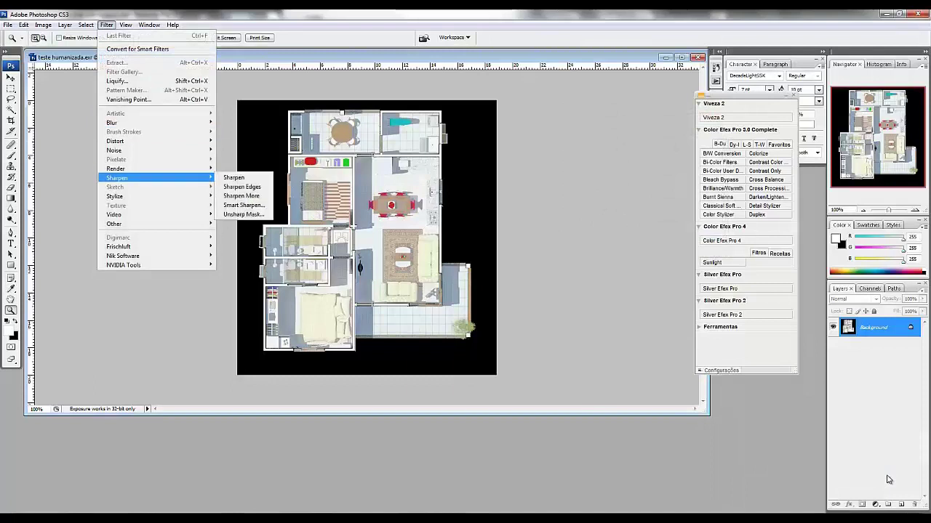
{"action": "key", "text": "Return"}
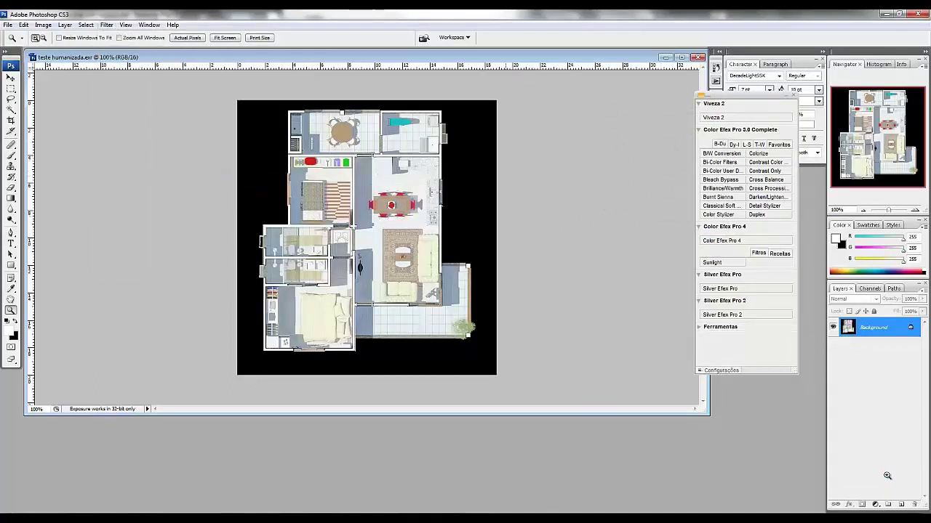
{"action": "key", "text": "ctrl+shift+f"}
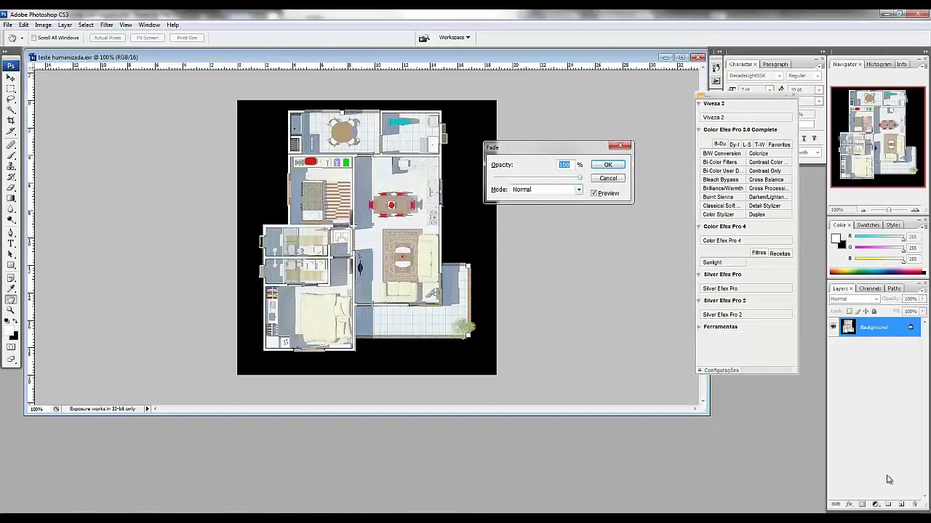
{"action": "type", "text": "30"}
{"action": "key", "text": "Down"}
{"action": "key", "text": "Down"}
{"action": "key", "text": "Return"}
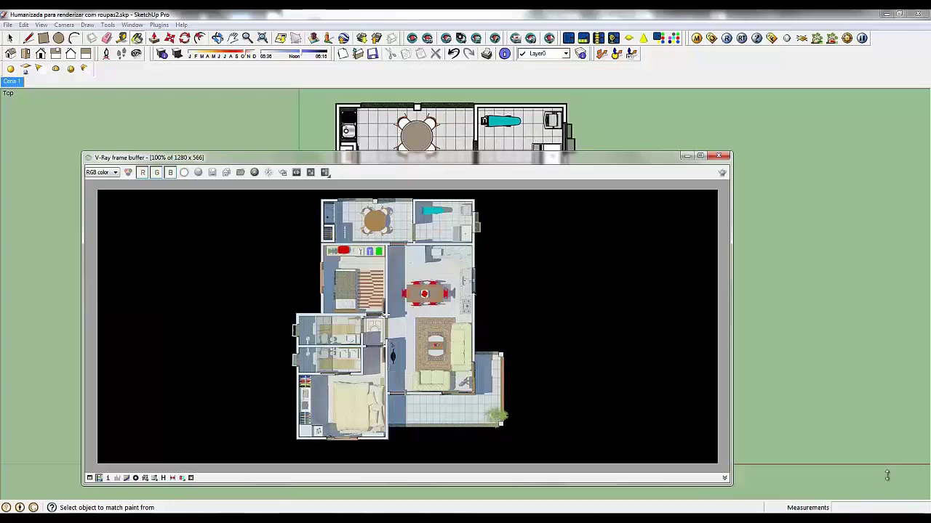
Create a new International Paper A4 document (210 × 297 mm, 300 pixels/inch)
{"action": "key", "text": "alt+f"}
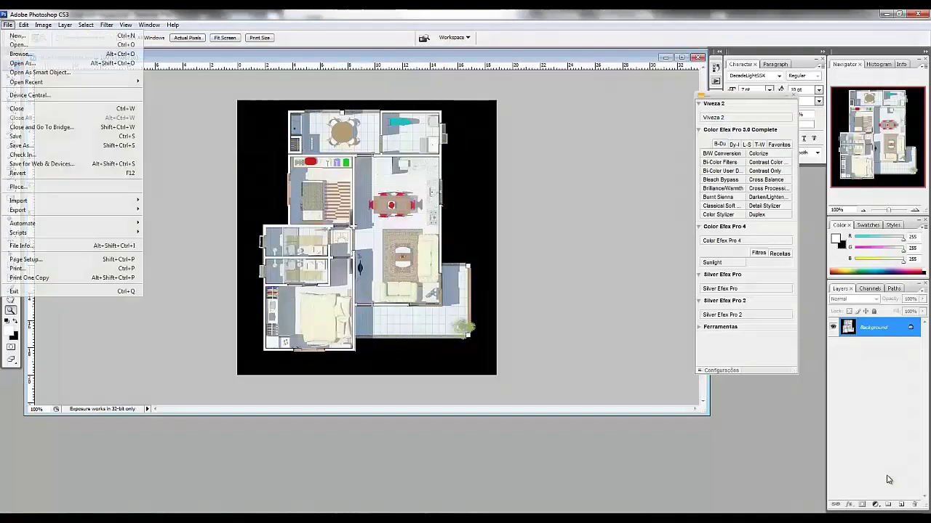
{"action": "key", "text": "n"}
{"action": "key", "text": "Tab"}
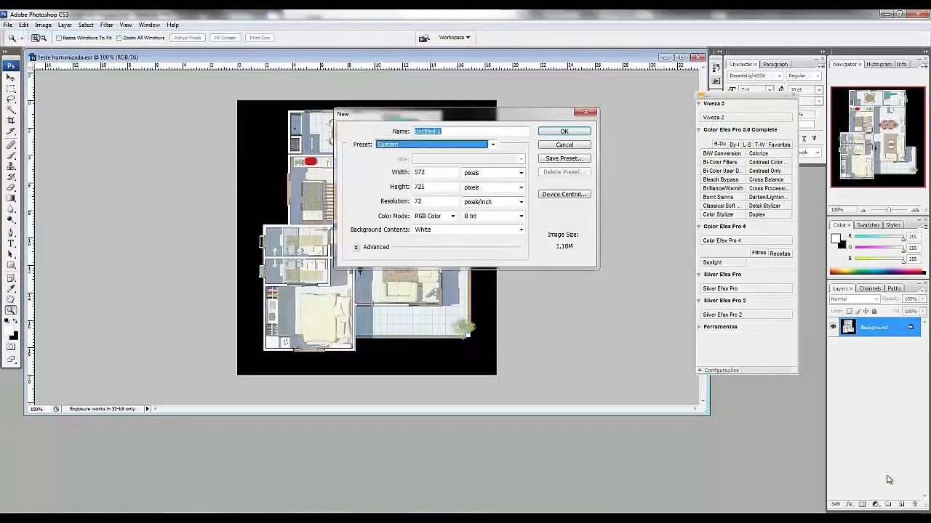
{"action": "key", "text": "alt+Down"}
{"action": "key", "text": "Down"}
{"action": "key", "text": "Down"}
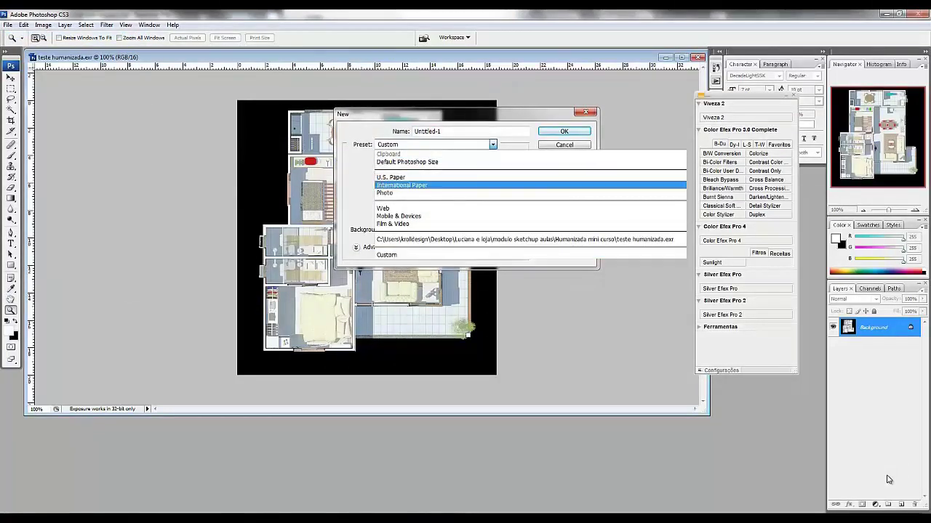
{"action": "key", "text": "Return"}
{"action": "key", "text": "Tab"}
{"action": "key", "text": "alt+Down"}
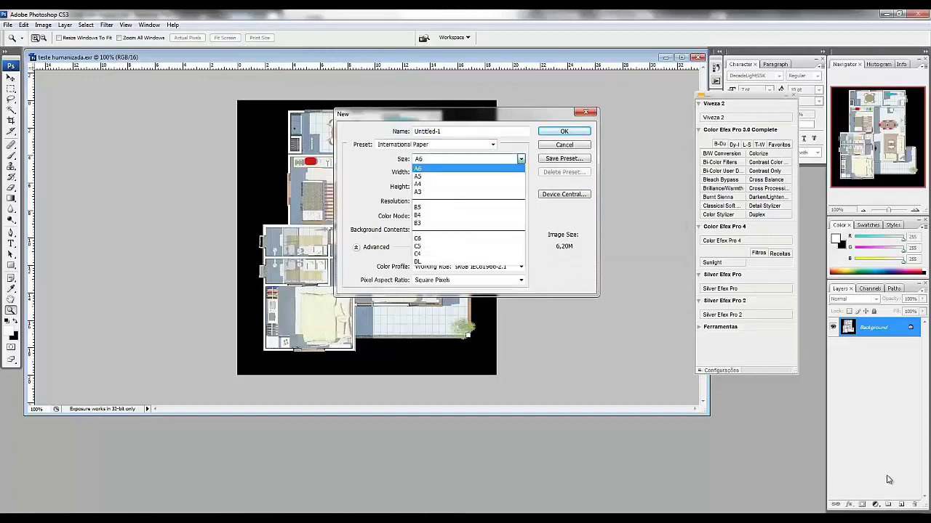
{"action": "key", "text": "Down"}
{"action": "key", "text": "Down"}
{"action": "key", "text": "Return"}
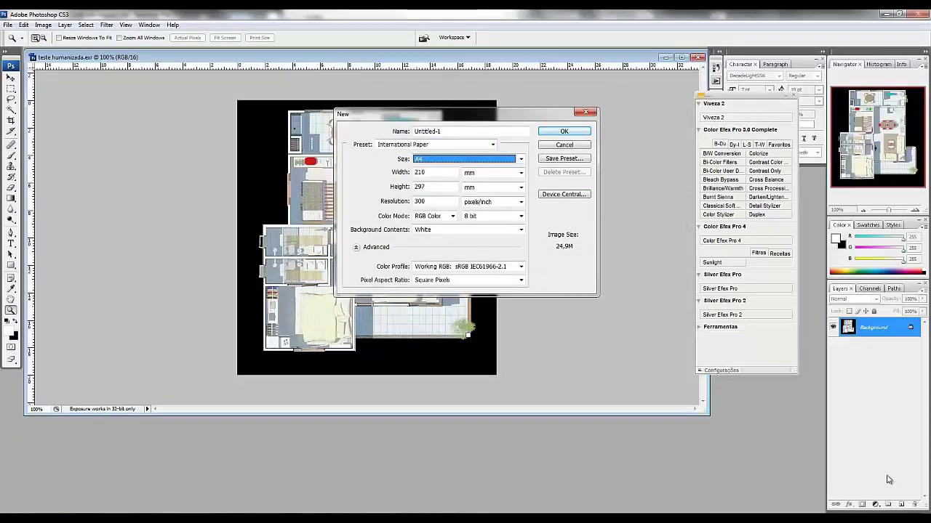
{"action": "key", "text": "Return"}
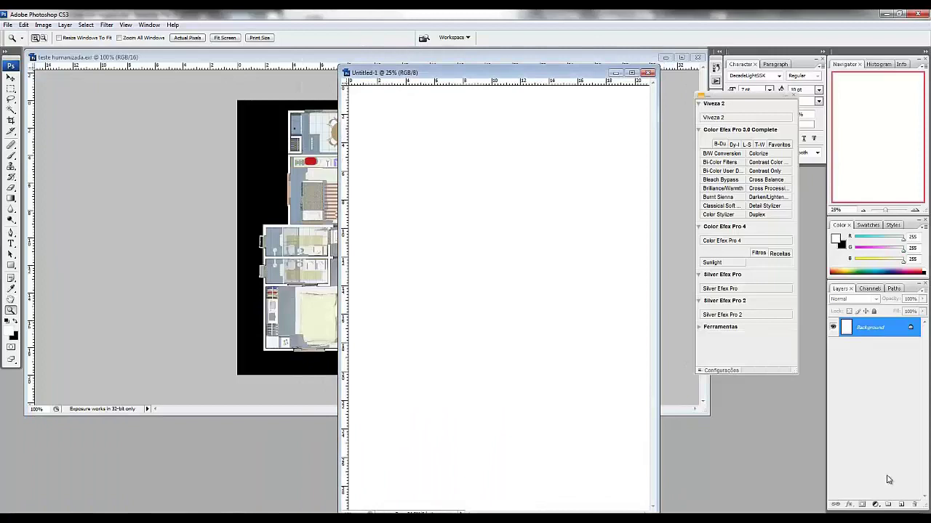
Check the A4 document's Image Size, leaving centimetres and 2480 × 3508 pixels unchanged
{"action": "key", "text": "alt+i"}
{"action": "key", "text": "Down"}
{"action": "key", "text": "Down"}
{"action": "key", "text": "Down"}
{"action": "key", "text": "Down"}
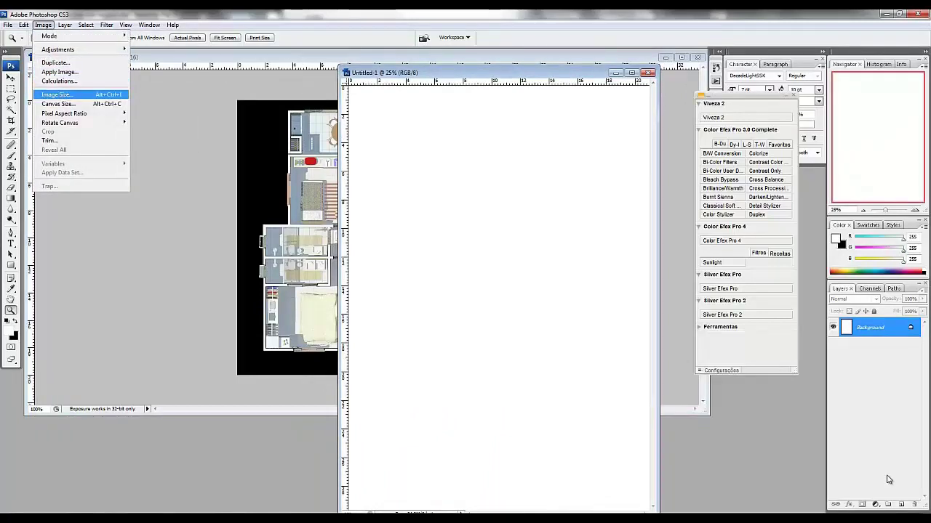
{"action": "key", "text": "Return"}
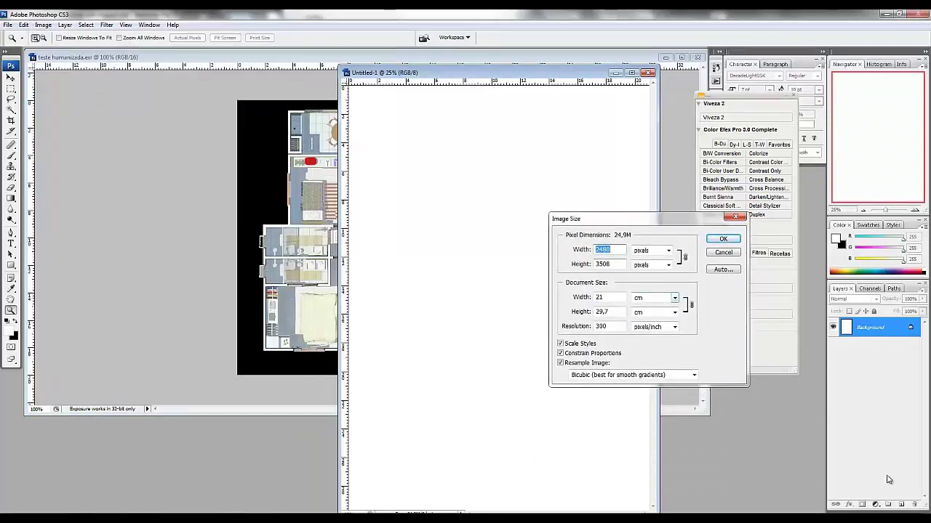
{"action": "key", "text": "alt+Down"}
{"action": "key", "text": "Up"}
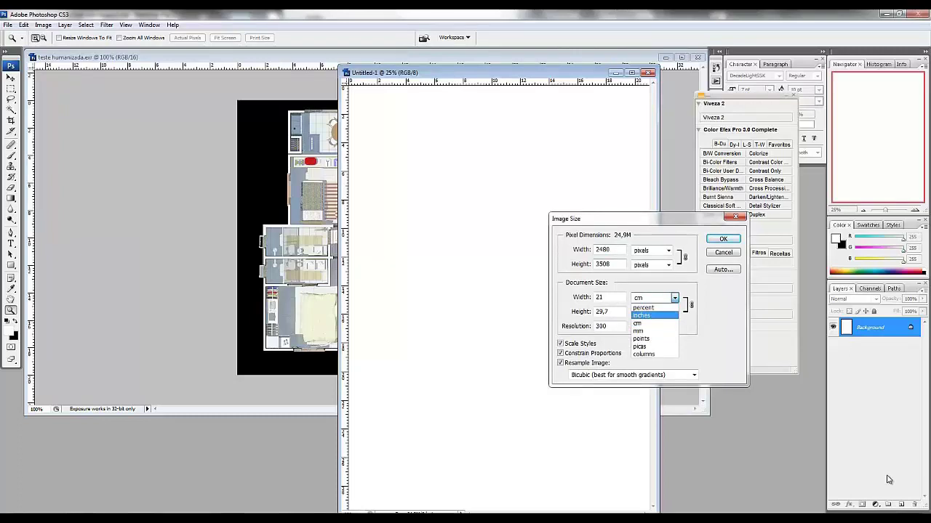
{"action": "key", "text": "Down"}
{"action": "key", "text": "Return"}
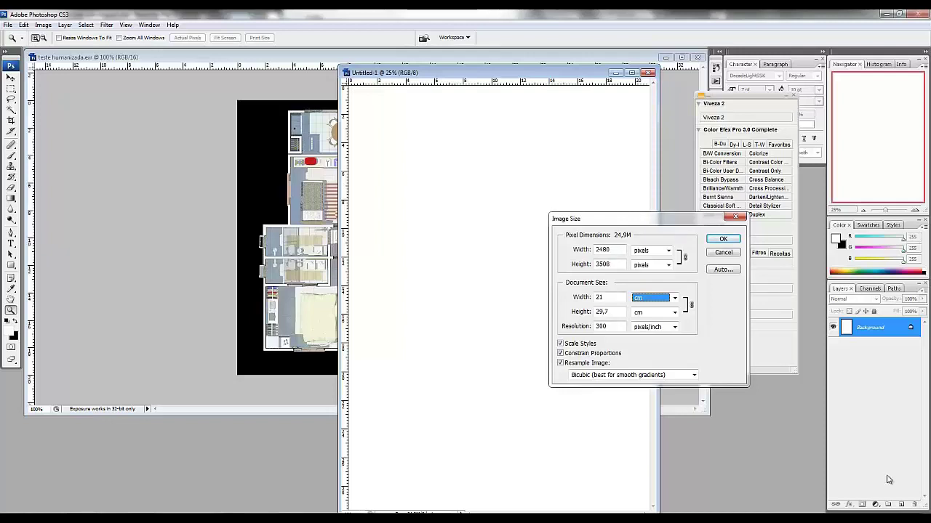
{"action": "key", "text": "Return"}
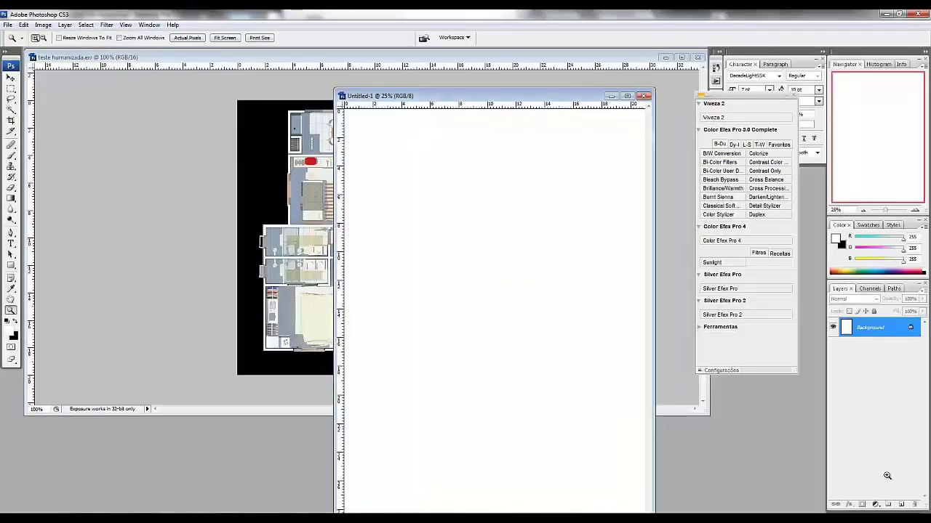
{"action": "key", "text": "alt+i"}
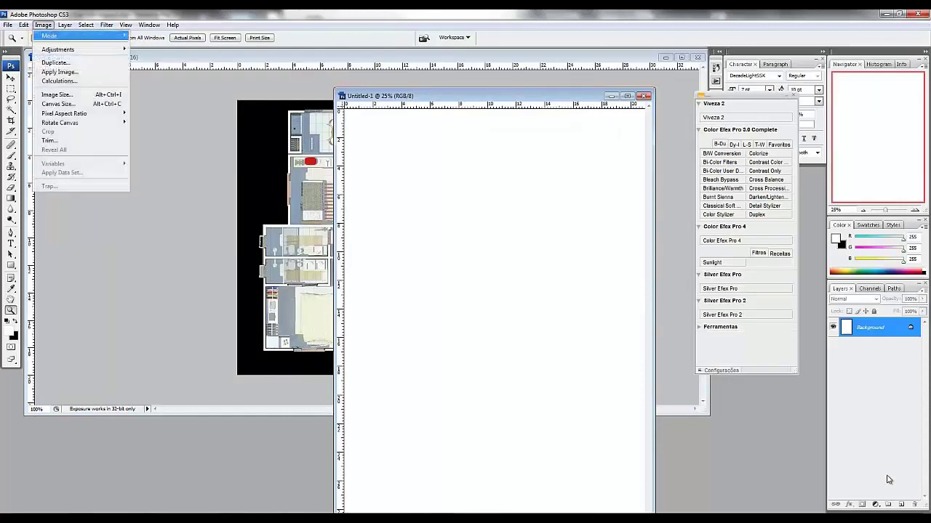
{"action": "key", "text": "Down"}
{"action": "key", "text": "Down"}
{"action": "key", "text": "Down"}
{"action": "key", "text": "Return"}
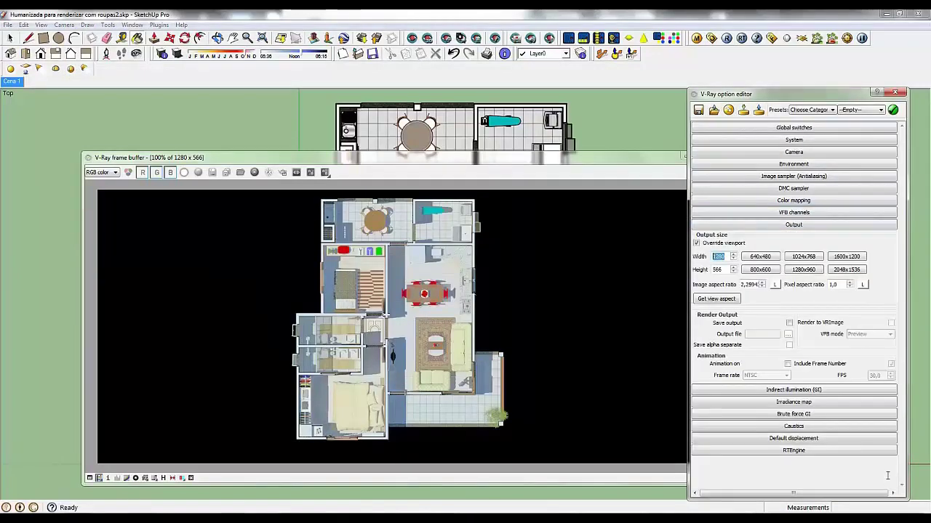
Set V-Ray output width to 3500 and match the view aspect, giving height 1549
{"action": "type", "text": "3500"}
{"action": "key", "text": "Return"}
{"action": "key", "text": "Tab"}
{"action": "key", "text": "Tab"}
{"action": "key", "text": "space"}
{"action": "key", "text": "Tab"}
{"action": "key", "text": "space"}
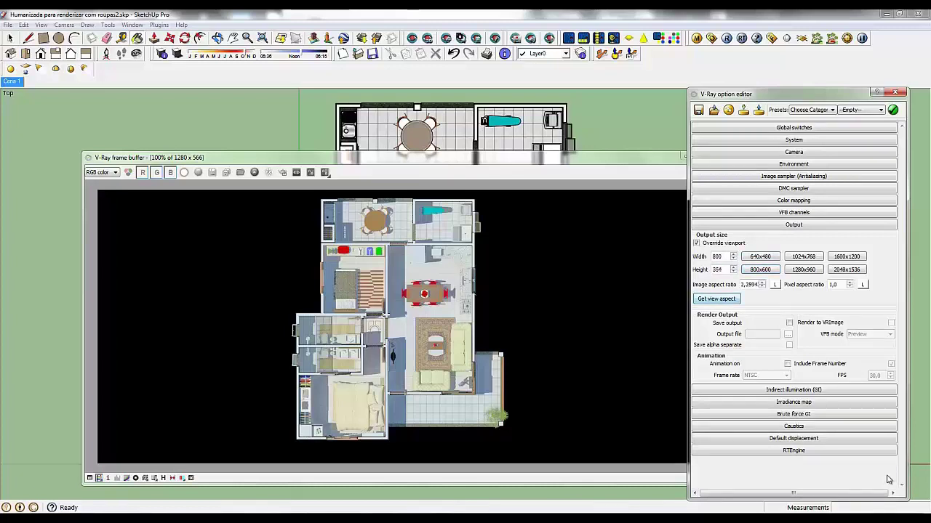
{"action": "key", "text": "Tab"}
{"action": "type", "text": "3500"}
{"action": "key", "text": "shift+Tab"}
{"action": "key", "text": "space"}
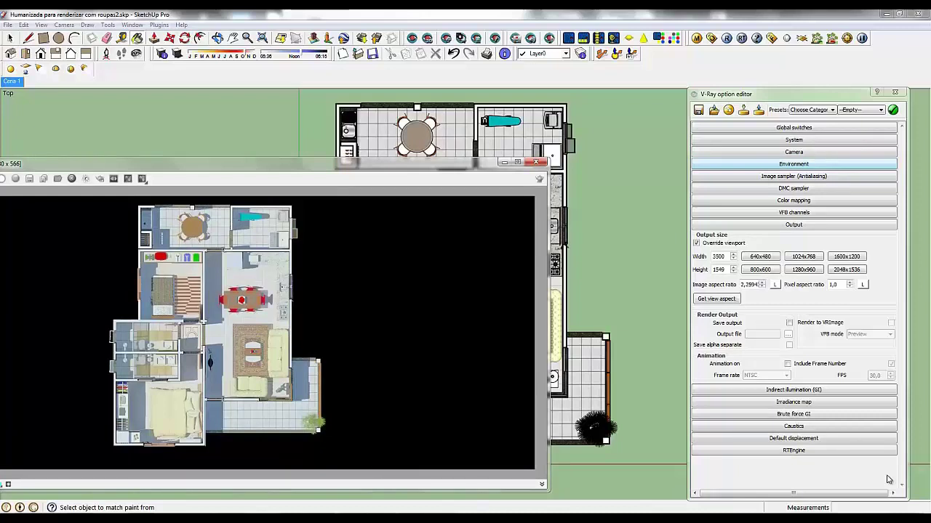
Disable the GI skylight and reflection/refraction overrides, pick the 1280 × 960 preset, and match view aspect
{"action": "left_click", "coordinate": [726, 184]}
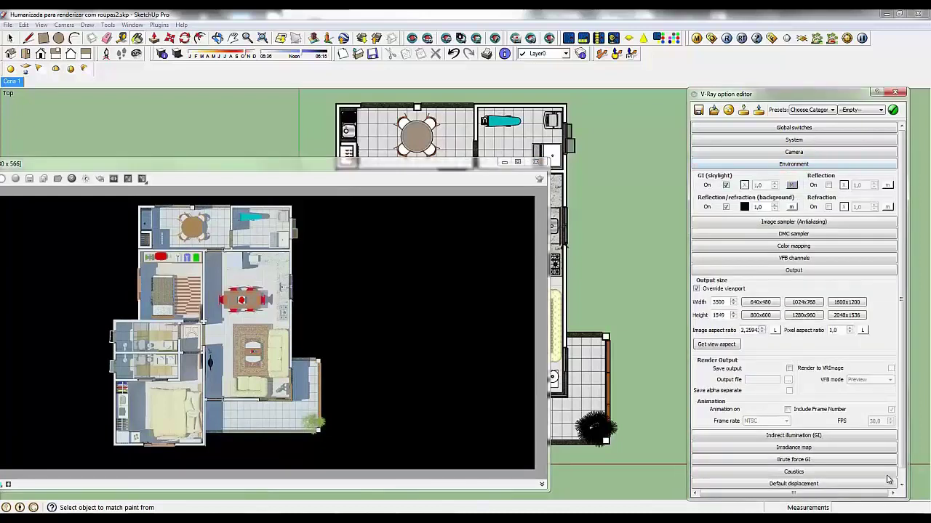
{"action": "left_click", "coordinate": [726, 206]}
{"action": "left_click", "coordinate": [803, 315]}
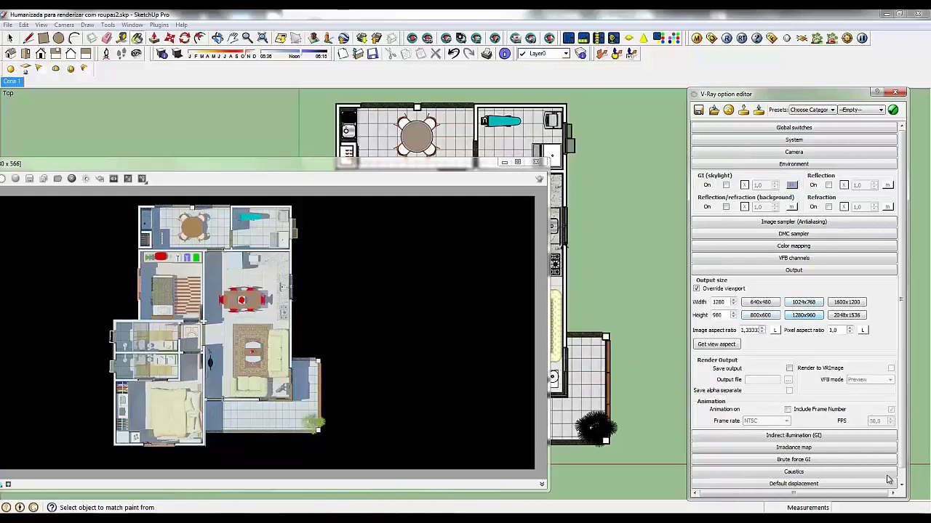
{"action": "left_click", "coordinate": [716, 344]}
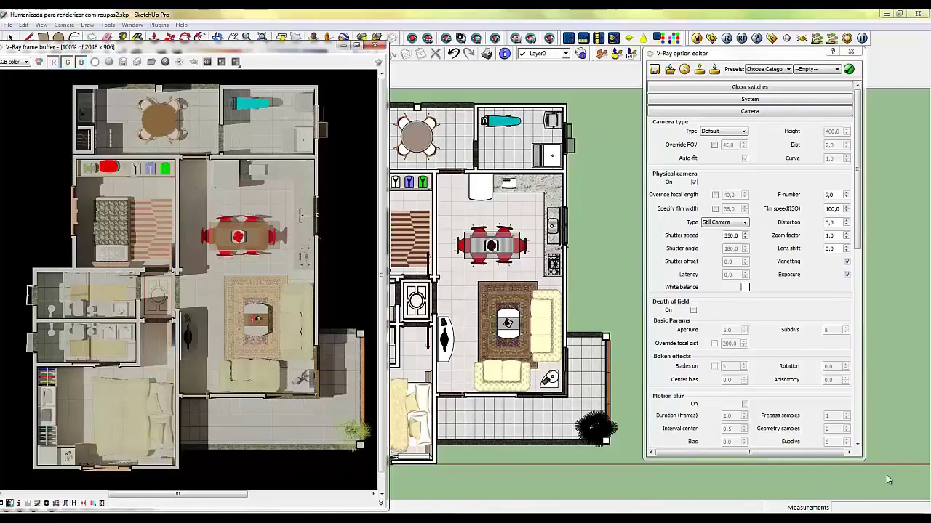
Save the V-Ray render as teste2.png, PNG format, in the Humanizada mini curso folder
{"action": "key", "text": "alt+Tab"}
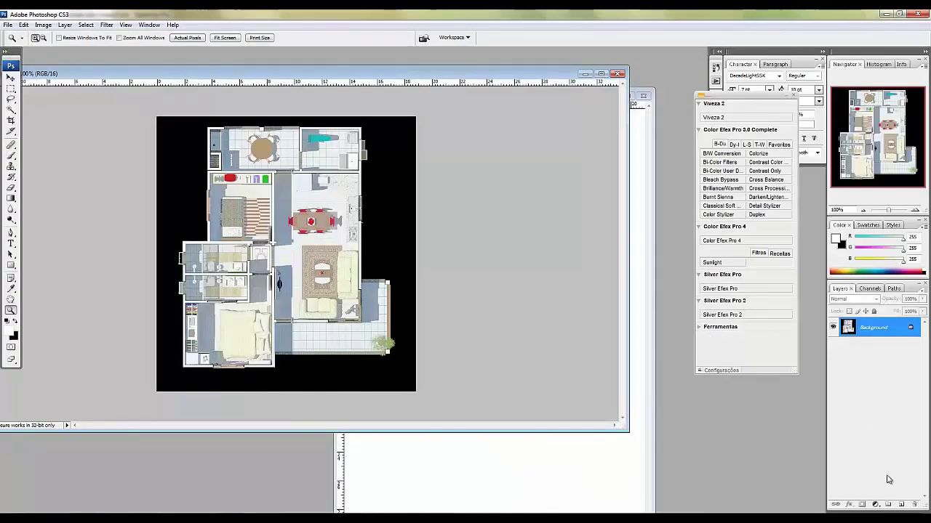
{"action": "key", "text": "alt+Tab"}
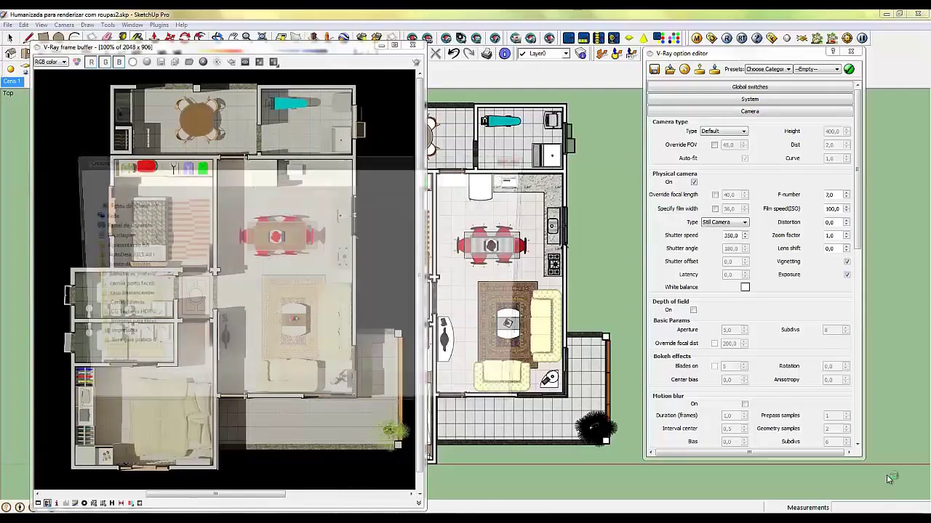
{"action": "key", "text": "alt+Down"}
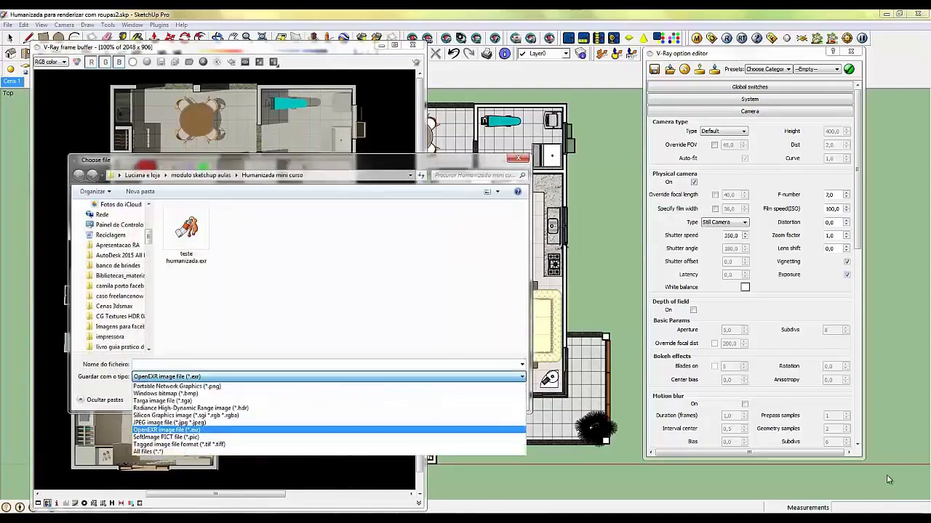
{"action": "key", "text": "Home"}
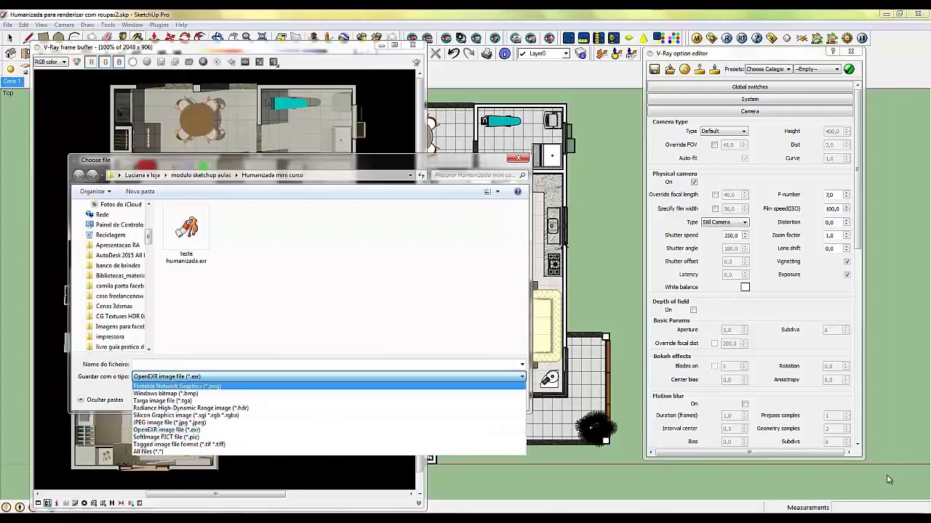
{"action": "key", "text": "Return"}
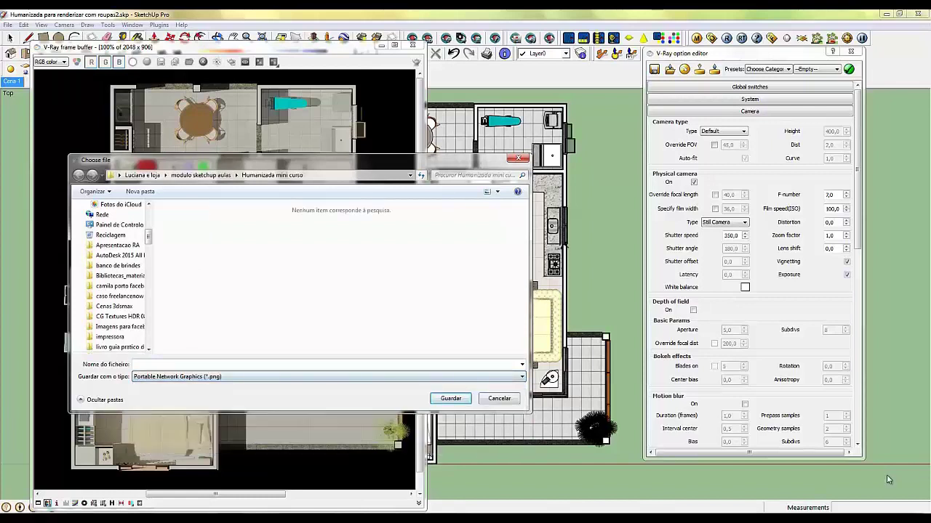
{"action": "type", "text": "teste2"}
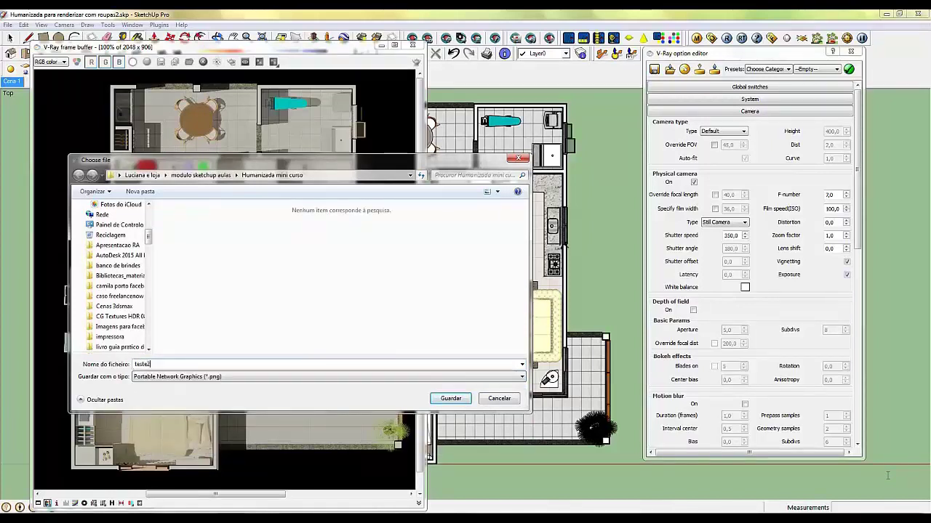
{"action": "key", "text": "Return"}
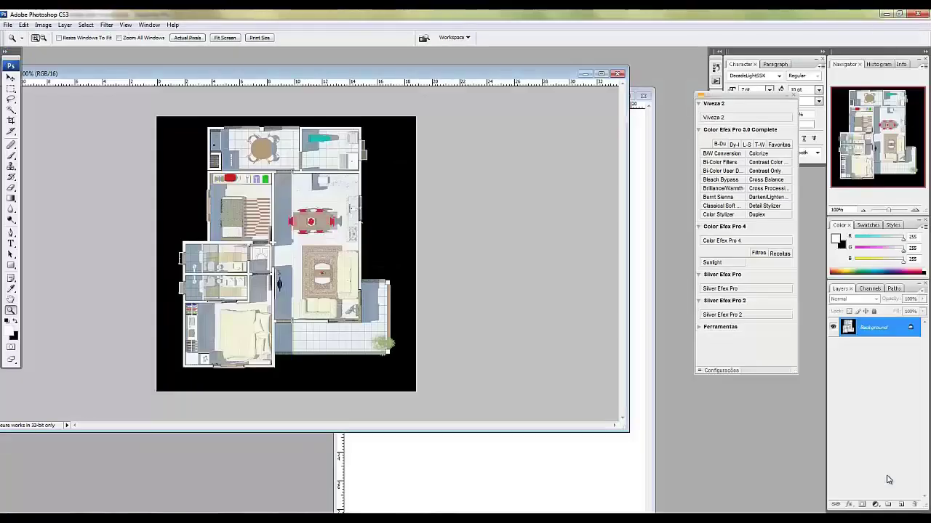
{"action": "key", "text": "alt+Tab"}
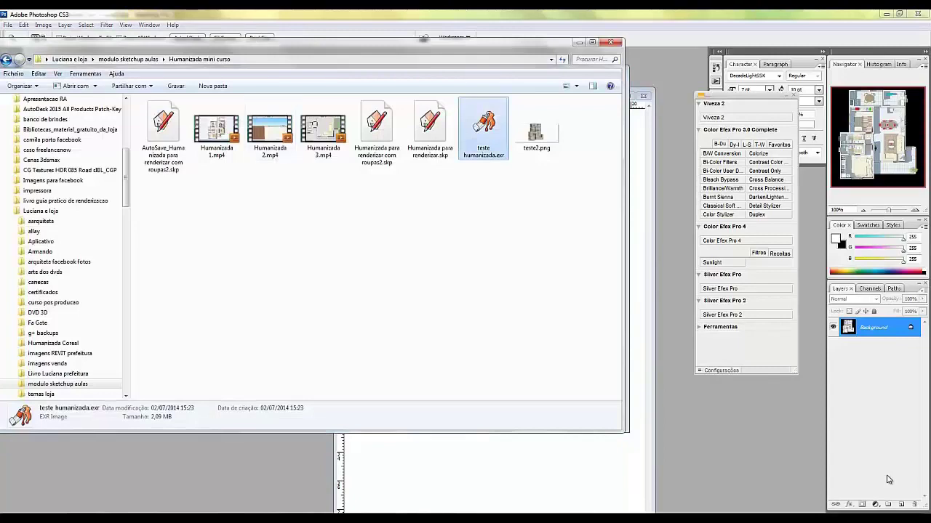
Open teste2.png in Photoshop and crop it tightly around the floor plan
{"action": "key", "text": "Right"}
{"action": "key", "text": "Return"}
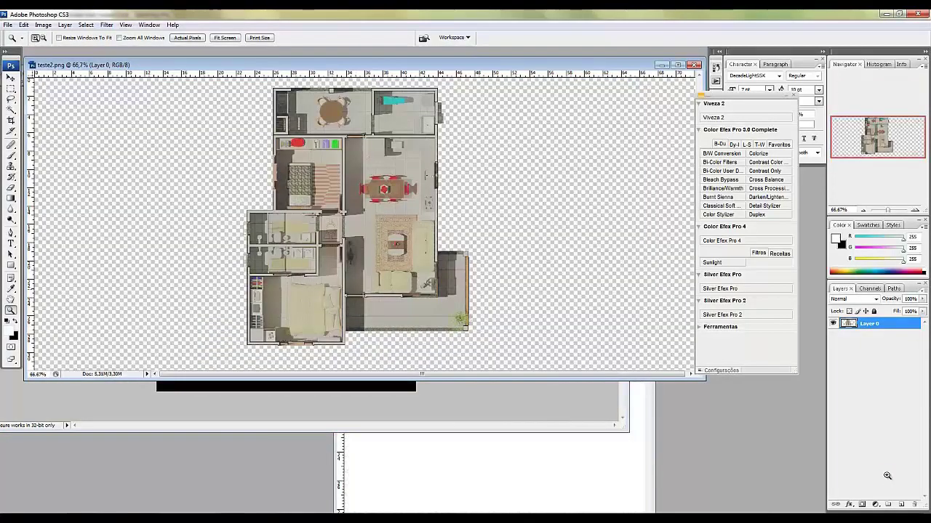
{"action": "key", "text": "c"}
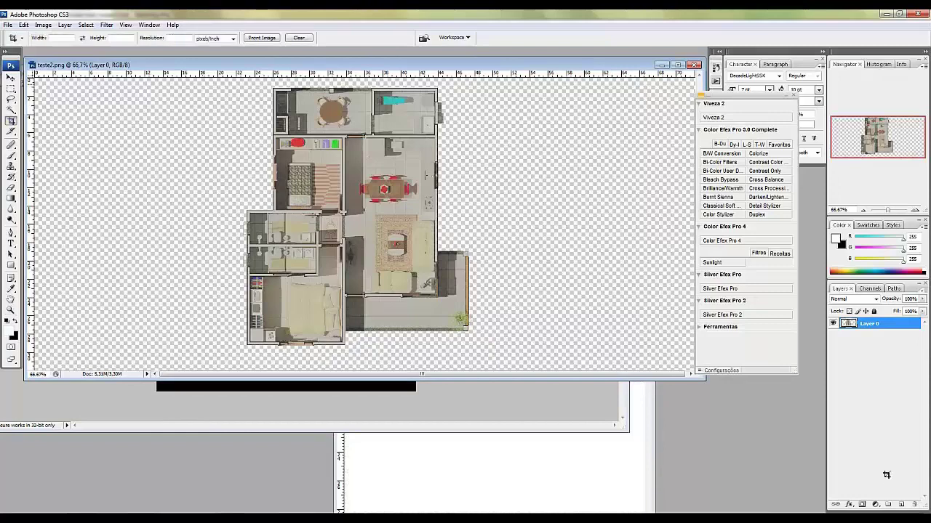
{"action": "left_click_drag", "start_coordinate": [226, 79], "coordinate": [474, 356]}
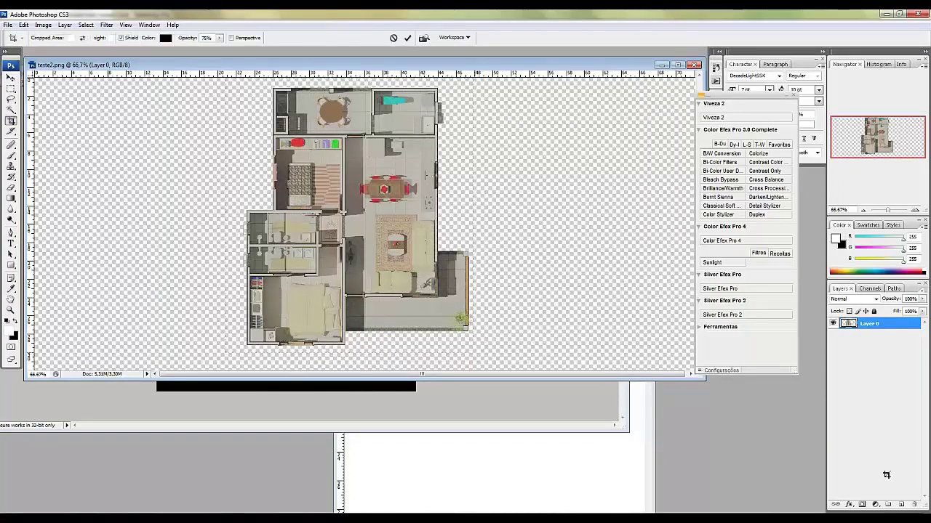
{"action": "key", "text": "Return"}
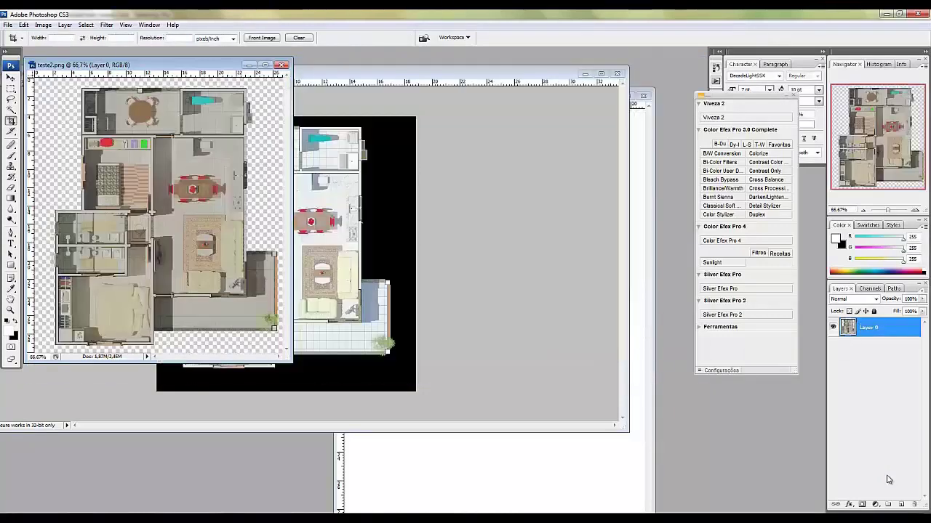
Bring the blank Untitled-1 document forward and open its Image Size settings
{"action": "key", "text": "ctrl+Tab"}
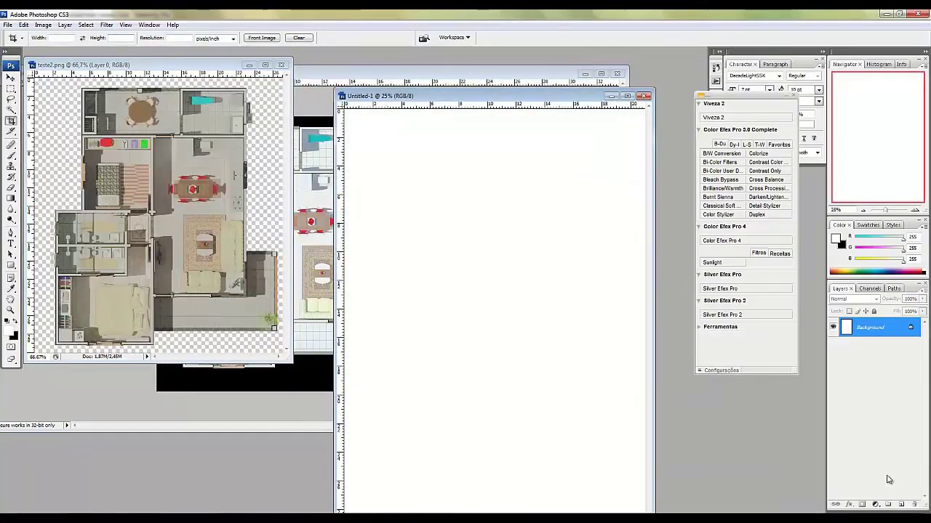
{"action": "key", "text": "alt+i"}
{"action": "key", "text": "Down"}
{"action": "key", "text": "Down"}
{"action": "key", "text": "Down"}
{"action": "key", "text": "Return"}
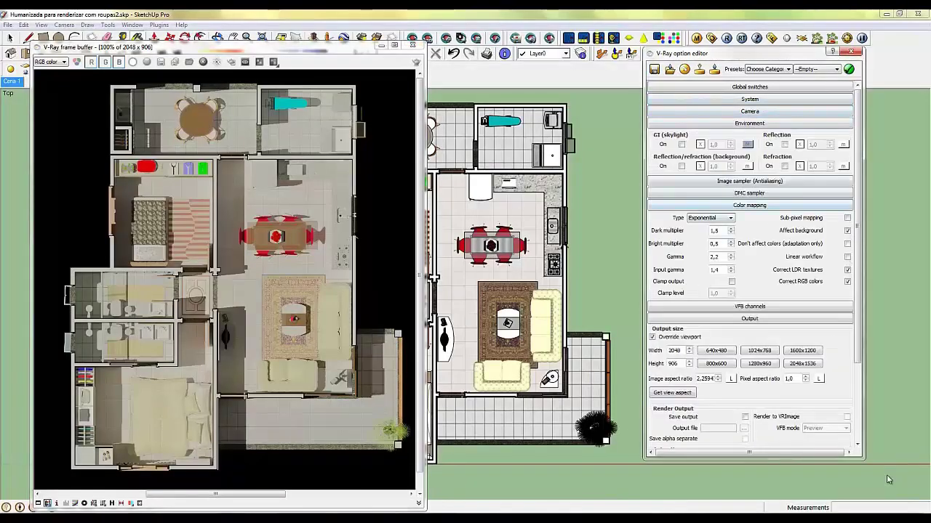
Set the V-Ray output width to 6000, with height 2655 from the view aspect
{"action": "type", "text": "35"}
{"action": "type", "text": "00"}
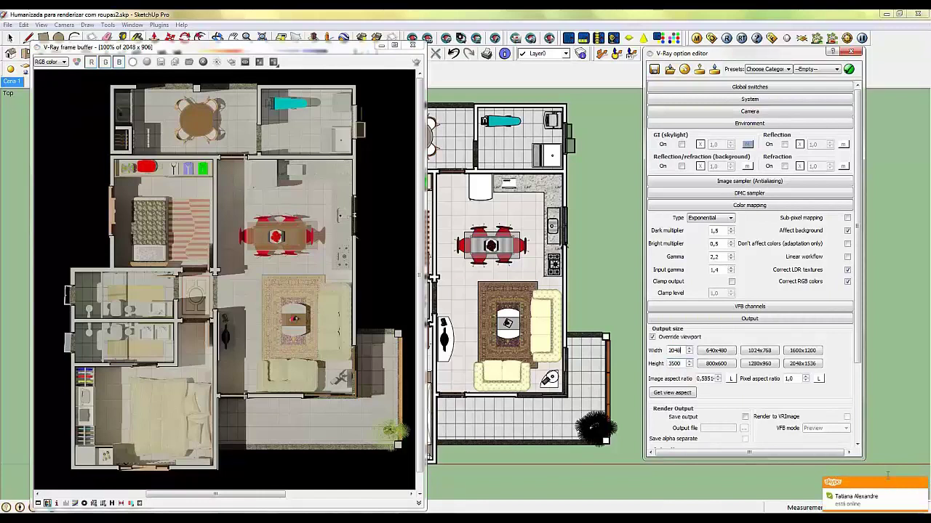
{"action": "key", "text": "space"}
{"action": "key", "text": "Tab"}
{"action": "type", "text": "3500"}
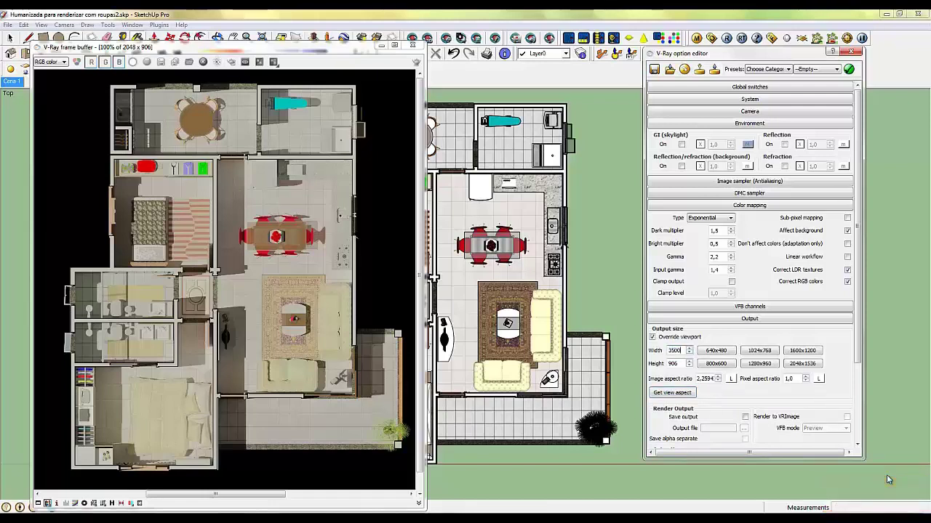
{"action": "key", "text": "Return"}
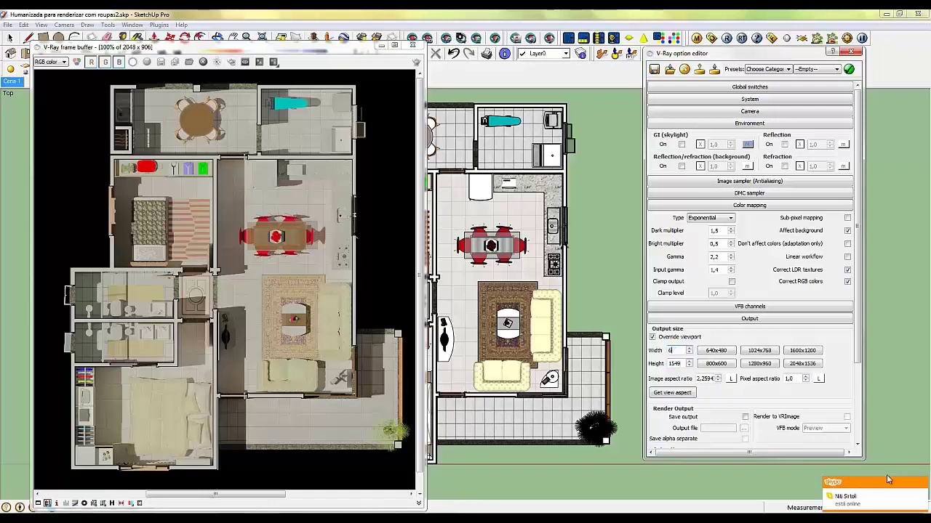
{"action": "type", "text": "6000"}
{"action": "key", "text": "Tab"}
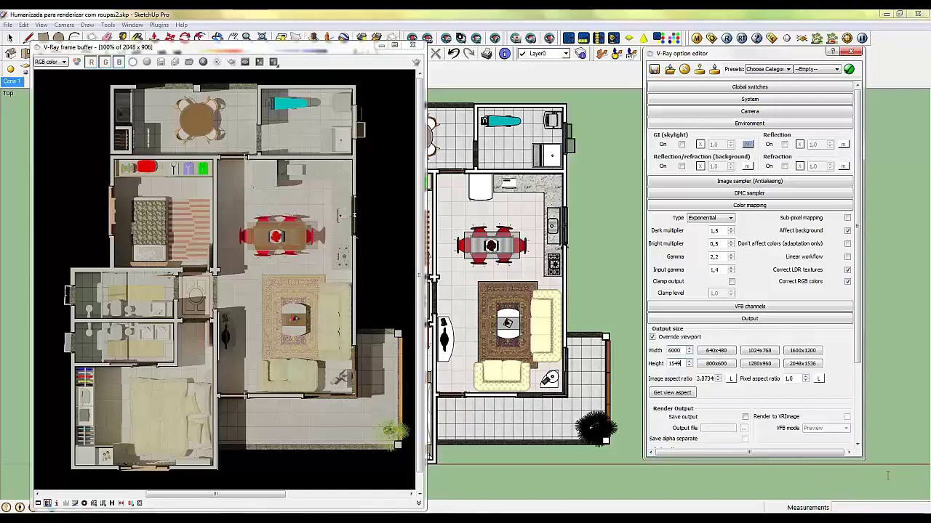
{"action": "key", "text": "Tab"}
{"action": "key", "text": "space"}
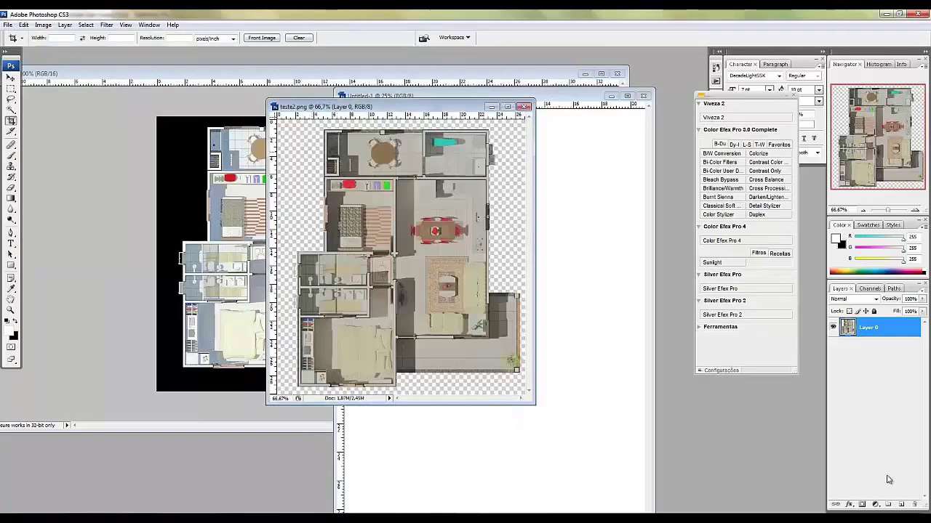
View teste2.png at 100%, add Layer 1 below the plan, and fill it white
{"action": "key", "text": "z"}
{"action": "key", "text": "ctrl+plus"}
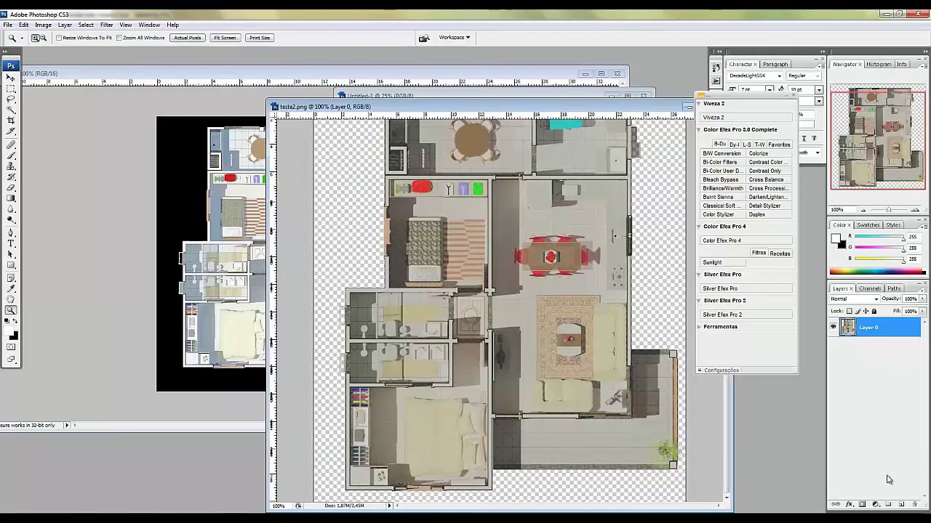
{"action": "left_click", "coordinate": [901, 504]}
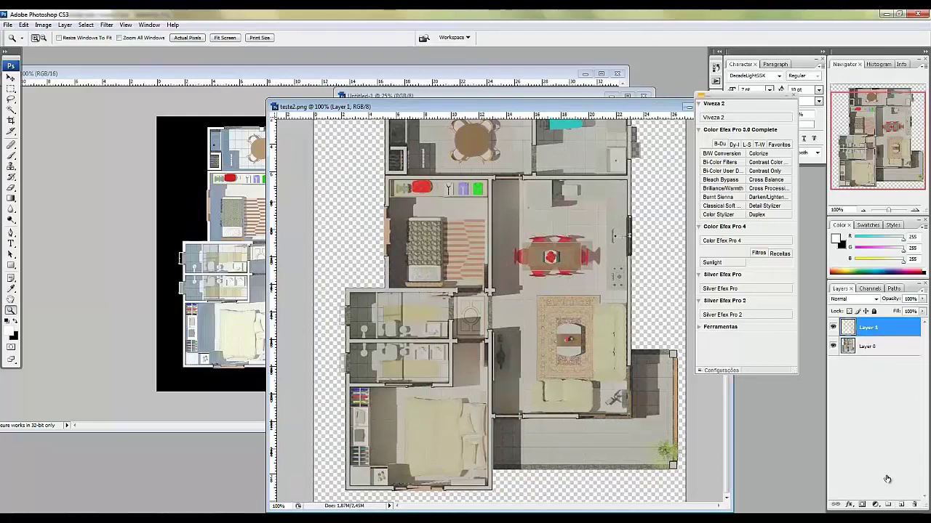
{"action": "left_click_drag", "start_coordinate": [886, 476], "coordinate": [887, 479]}
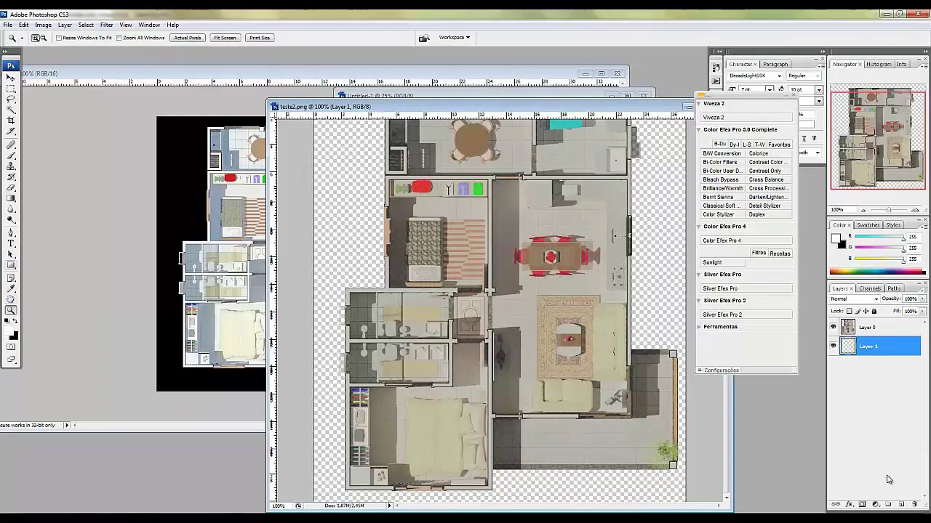
{"action": "left_click_drag", "start_coordinate": [10, 198], "coordinate": [51, 210]}
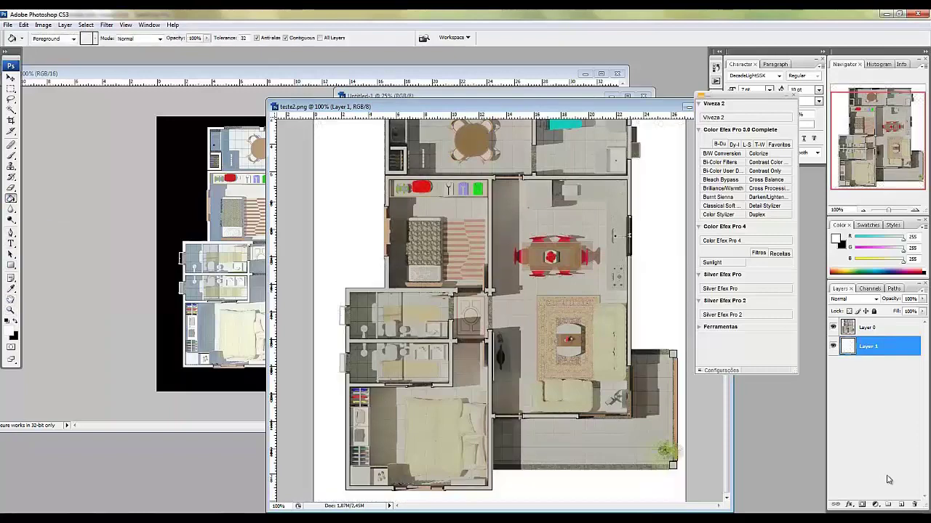
{"action": "left_click_drag", "start_coordinate": [327, 106], "coordinate": [131, 96]}
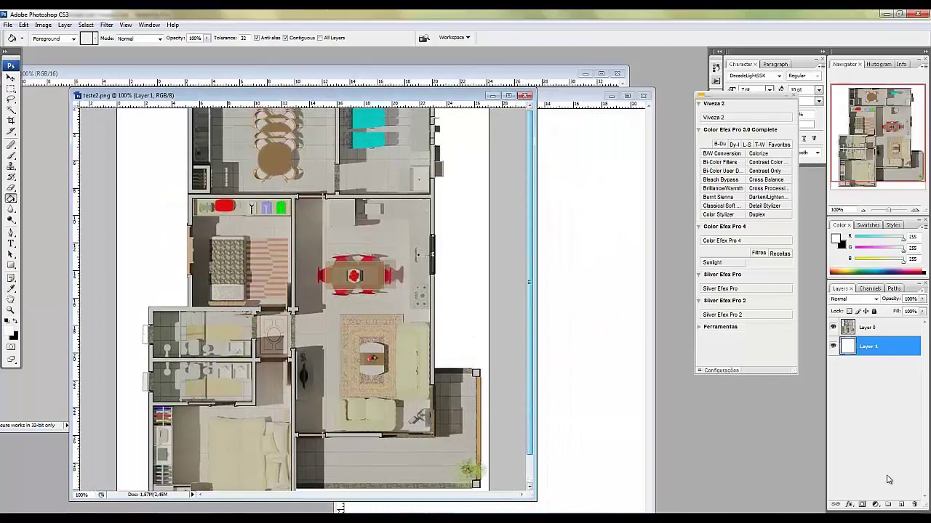